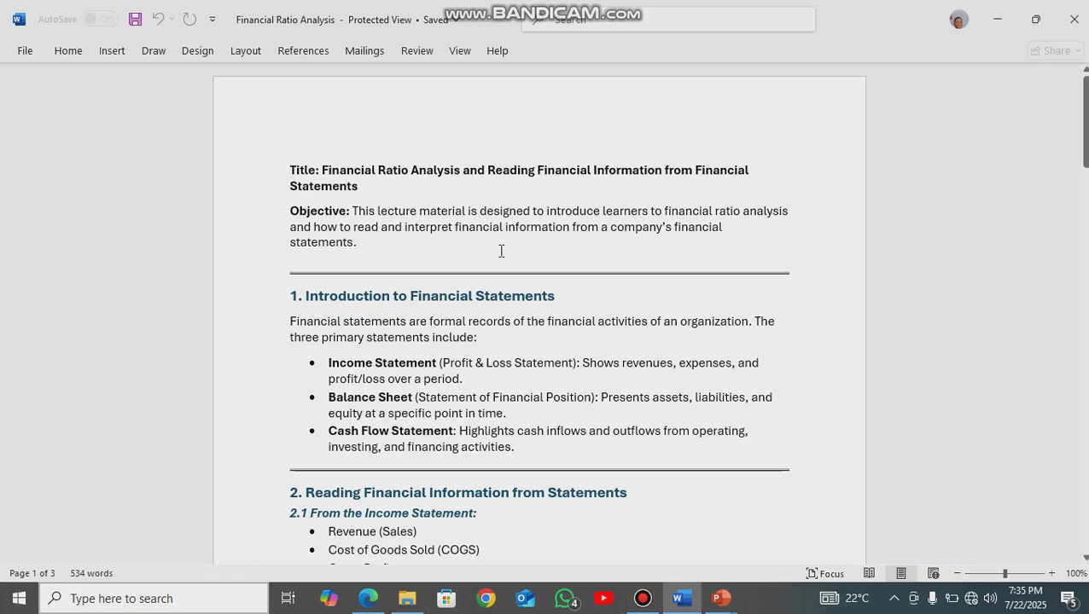
scroll(512, 254, "down", 2)
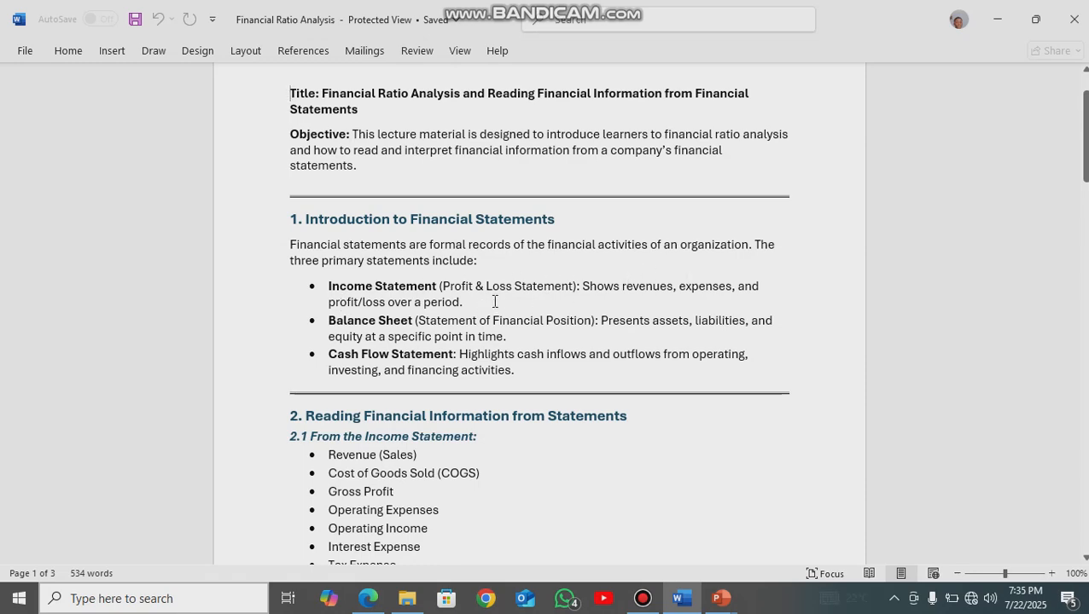
key("alt+Tab")
key("alt+Tab")
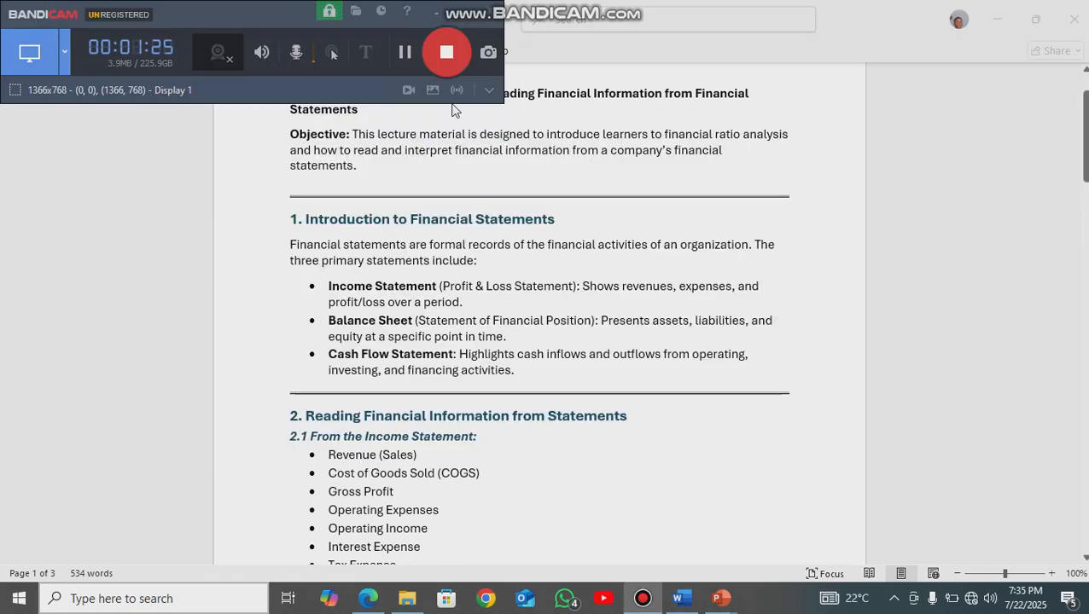
left_click(402, 61)
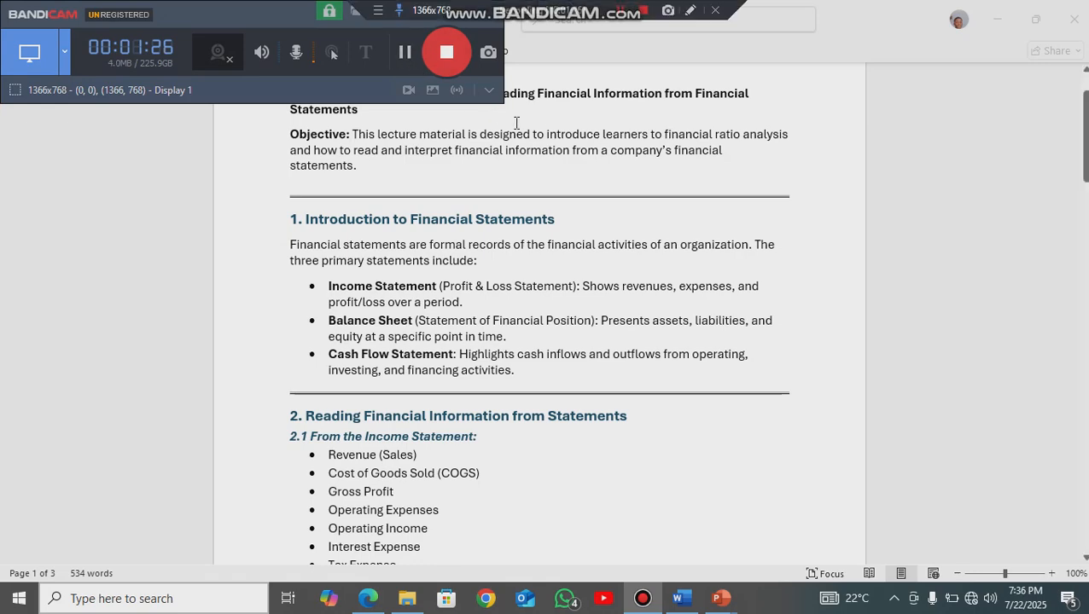
left_click(540, 130)
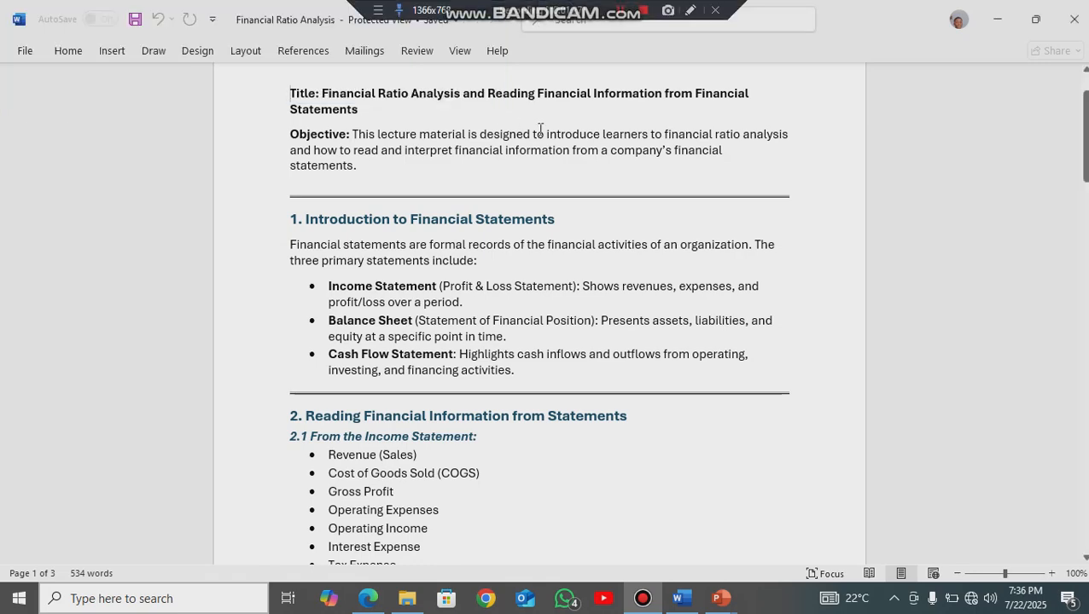
- Switch to the FY24 Q1 consolidated financial statements PDF in Edge and mark the company name above the statement of operations
key("alt+Tab")
key("alt+Tab")
key("alt+Tab")
key("alt+Tab")
key("alt+Tab")
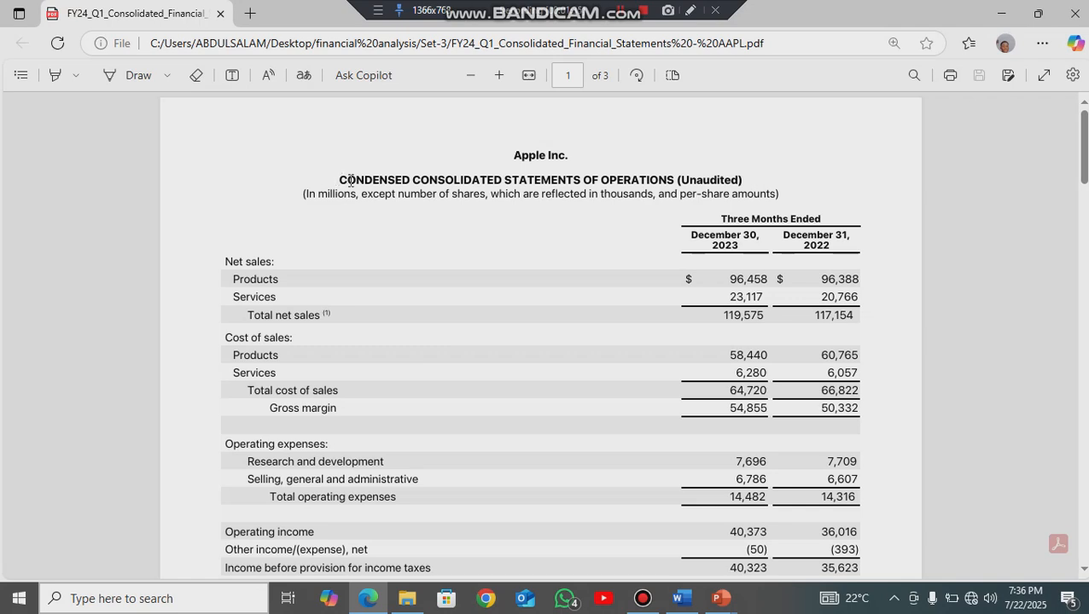
left_click_drag(512, 154, 579, 158)
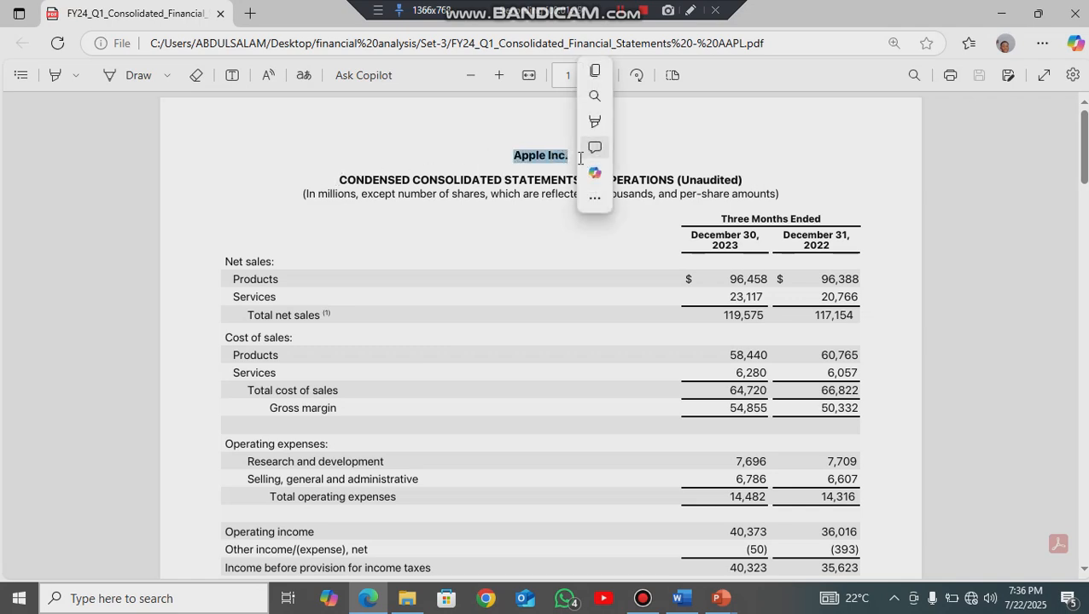
left_click(581, 152)
key("Escape")
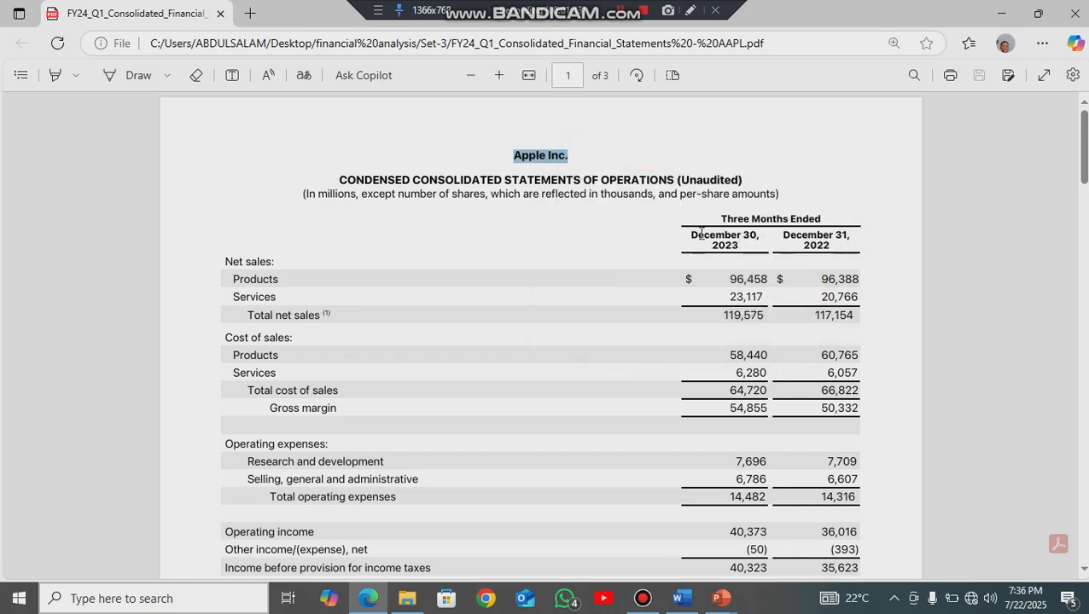
- Examine the two period-end dates heading the columns of the statement of operations
left_click_drag(709, 245, 748, 239)
left_click(814, 247)
left_click(810, 240)
double_click(828, 250)
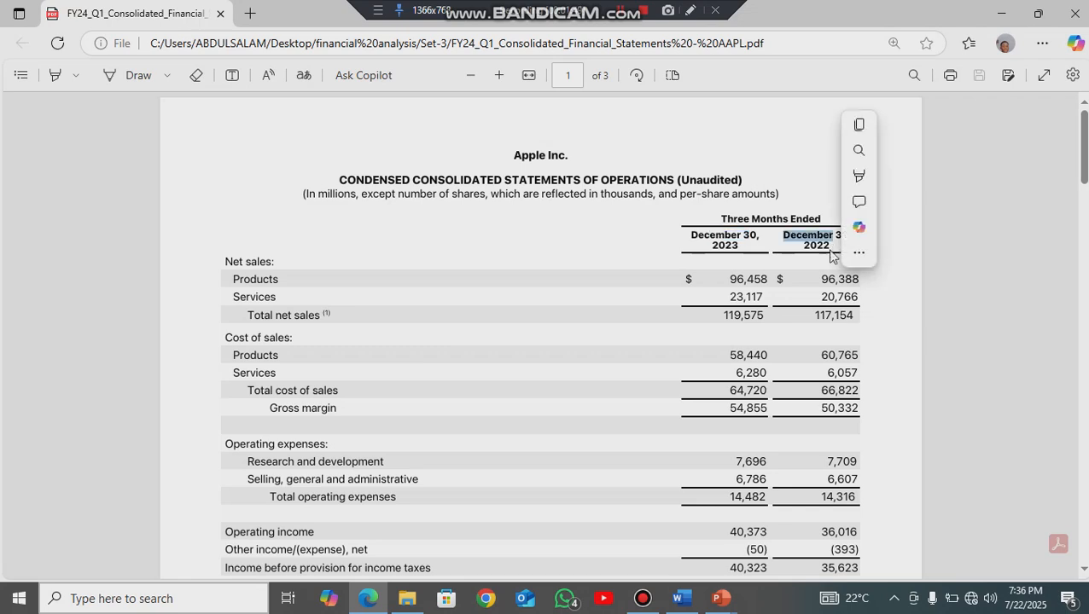
left_click(824, 266)
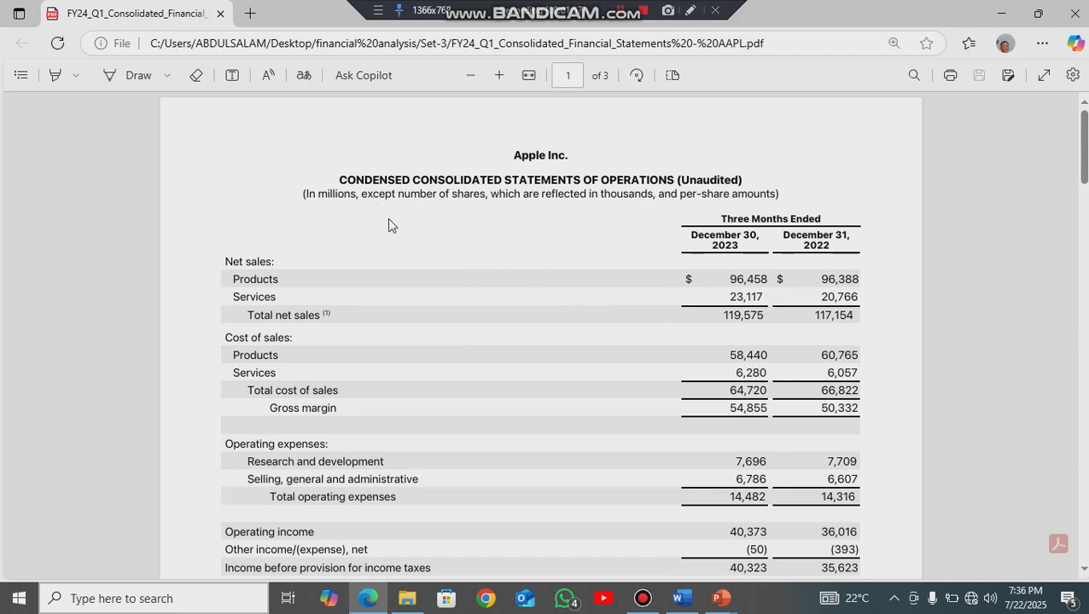
- Review the net sales and cost of sales sections of the statement of operations, marking each section heading
scroll(399, 227, "down", 2)
scroll(401, 225, "up", 1)
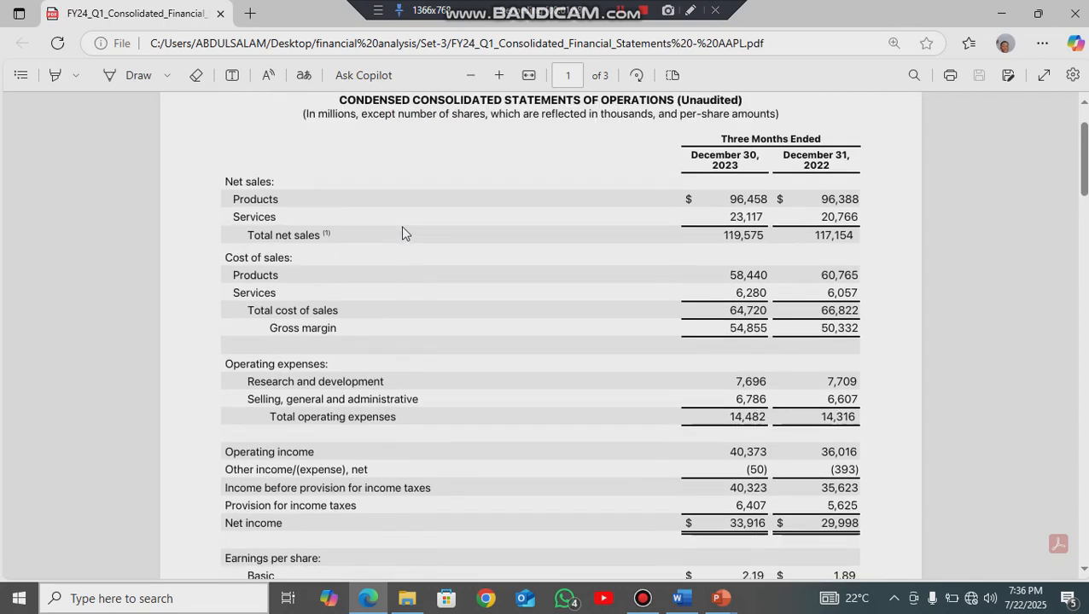
scroll(401, 225, "down", 1)
scroll(396, 227, "up", 2)
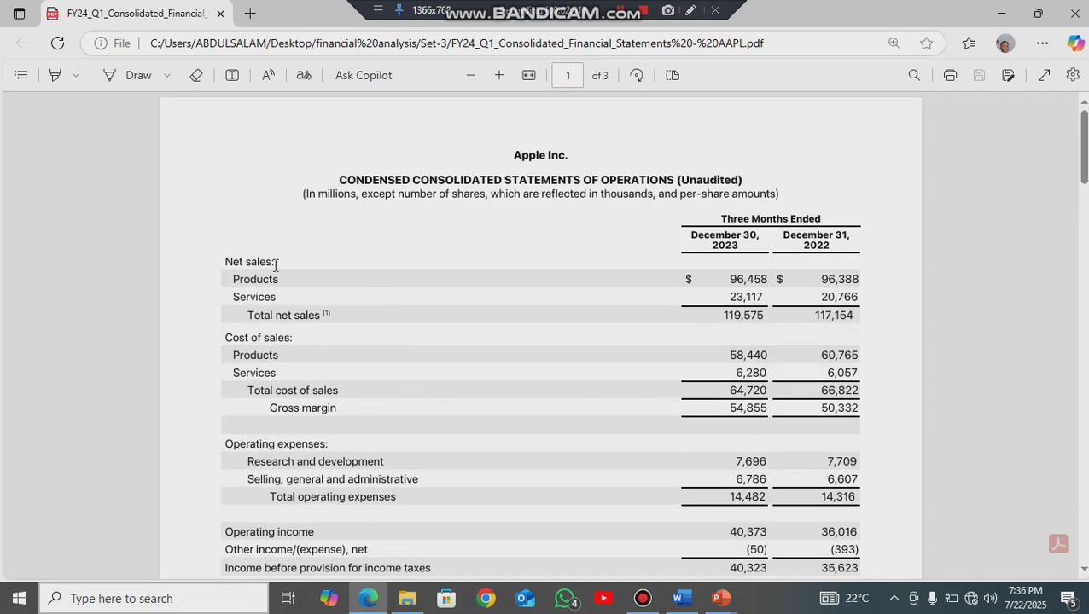
left_click_drag(223, 260, 270, 274)
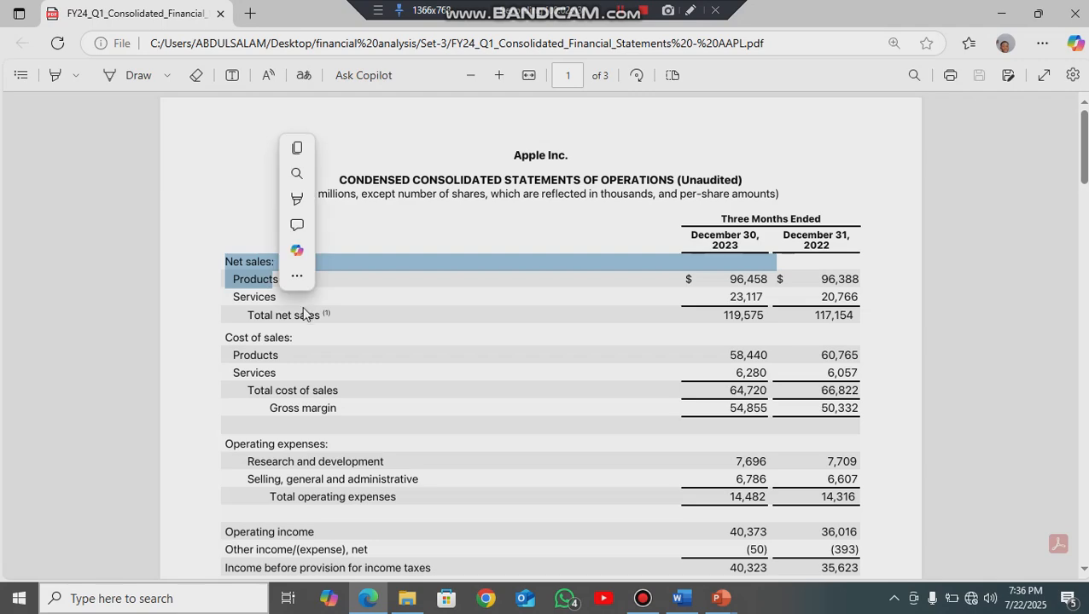
left_click_drag(225, 337, 302, 357)
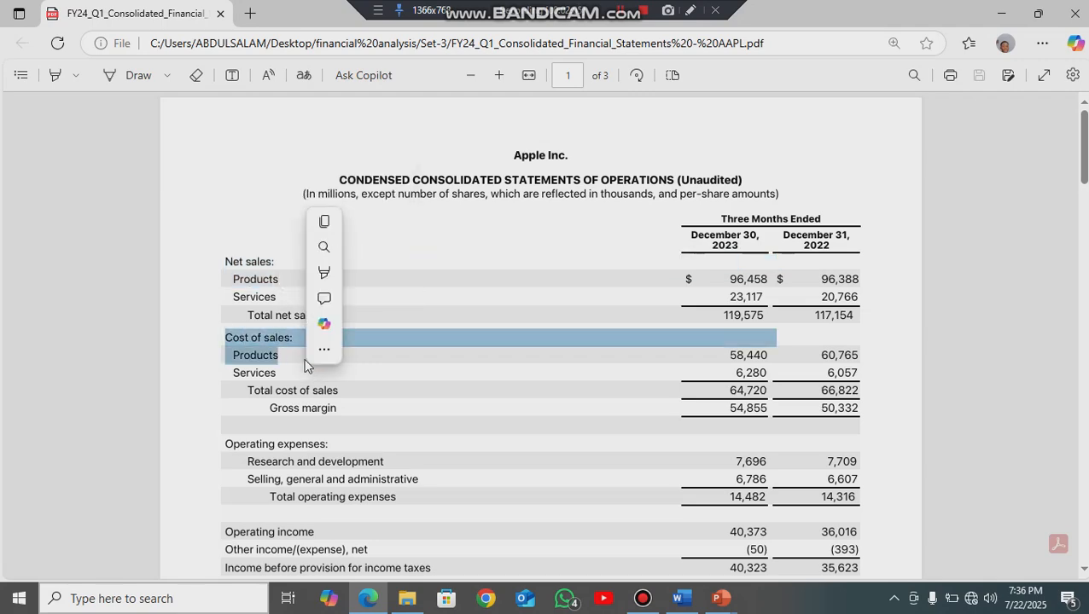
- Review the statement of operations from operating expenses through income before taxes to net income
scroll(219, 290, "down", 2)
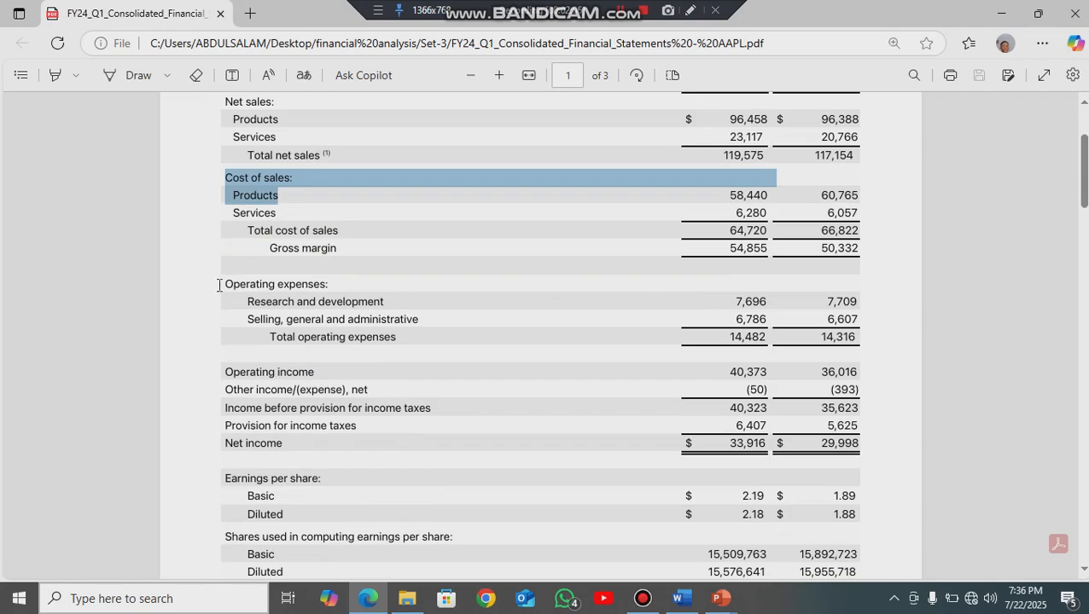
left_click(320, 289)
left_click_drag(277, 319, 390, 340)
left_click(312, 367)
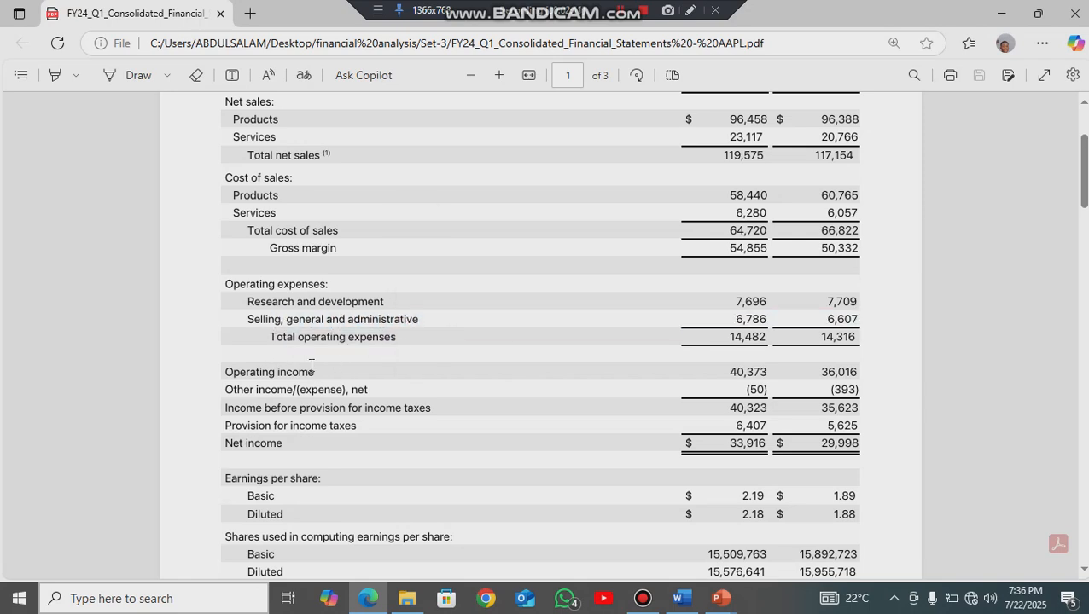
left_click_drag(298, 410, 416, 413)
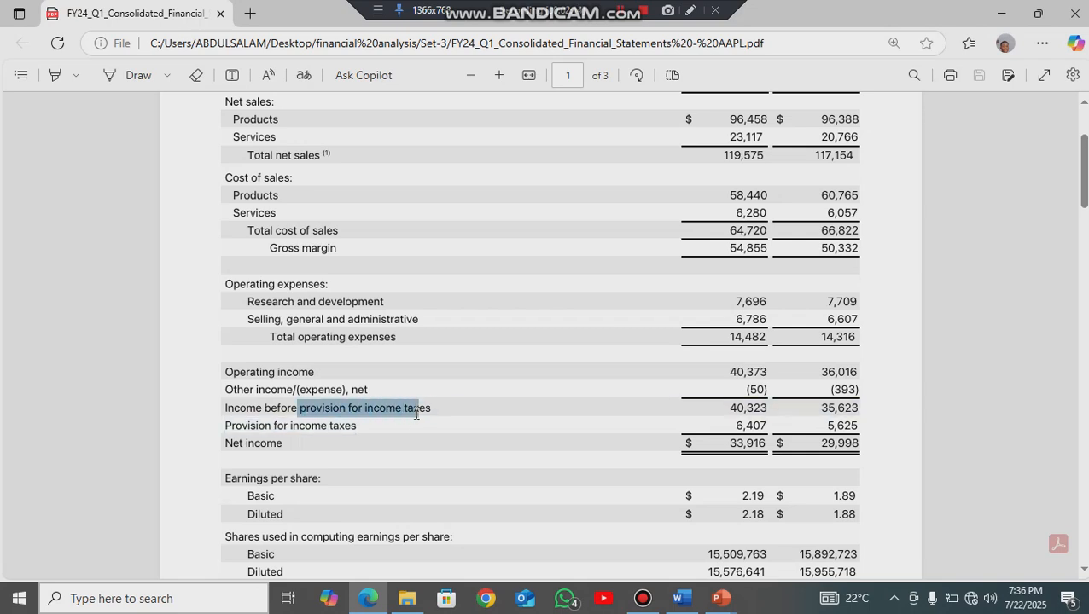
left_click(335, 428)
mouse_move(227, 450)
left_mouse_down()
mouse_move(274, 448)
mouse_move(224, 456)
left_mouse_up()
left_click(210, 447)
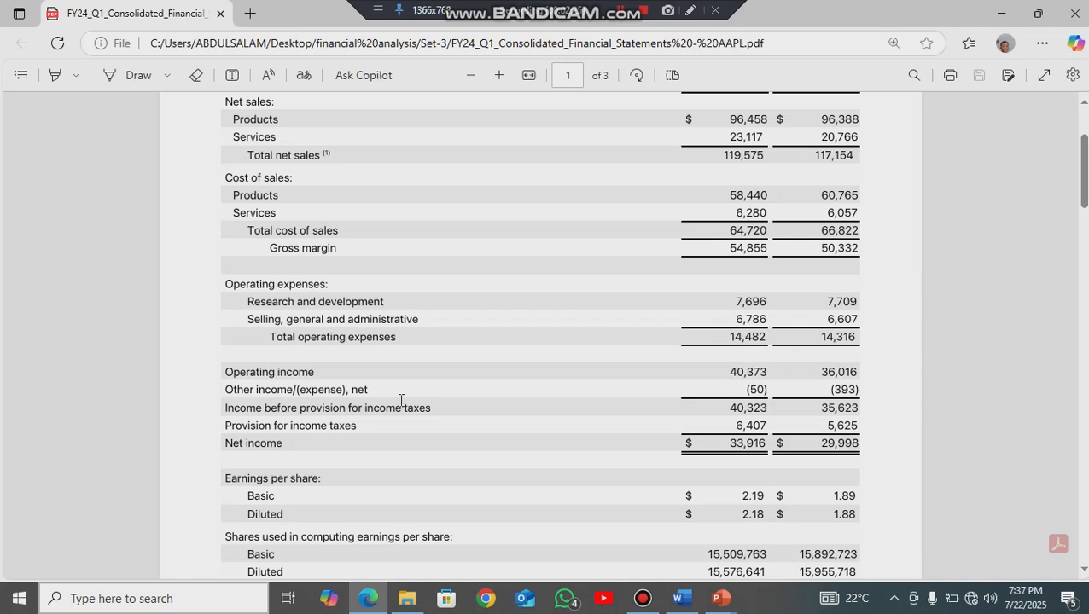
- Compare the basic earnings per share of the two periods, marking each figure in its column
scroll(407, 437, "down", 2)
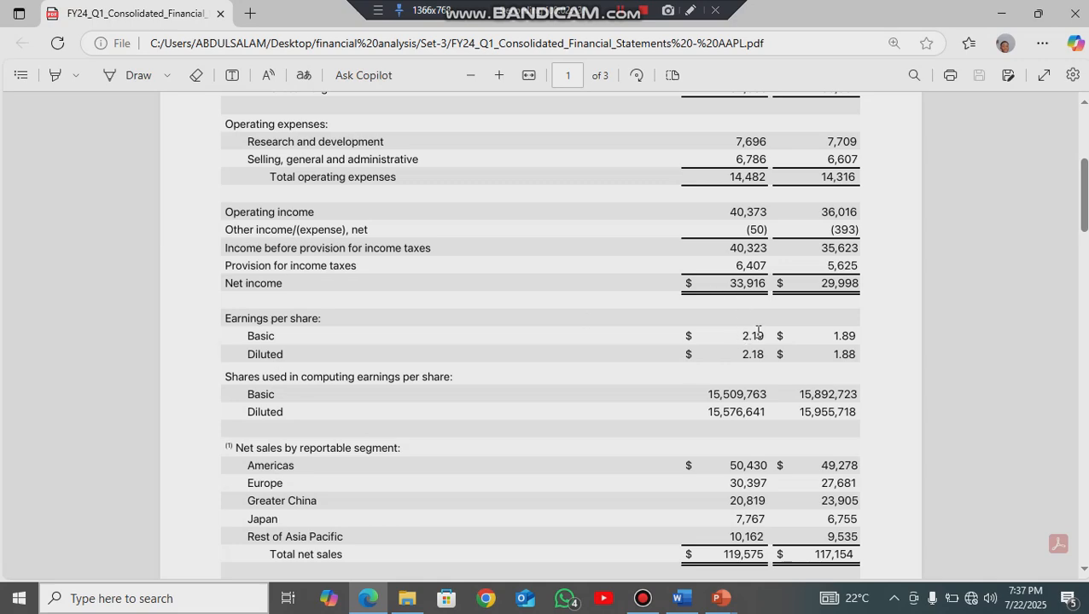
scroll(757, 332, "up", 3)
scroll(757, 332, "up", 6)
scroll(757, 332, "down", 5)
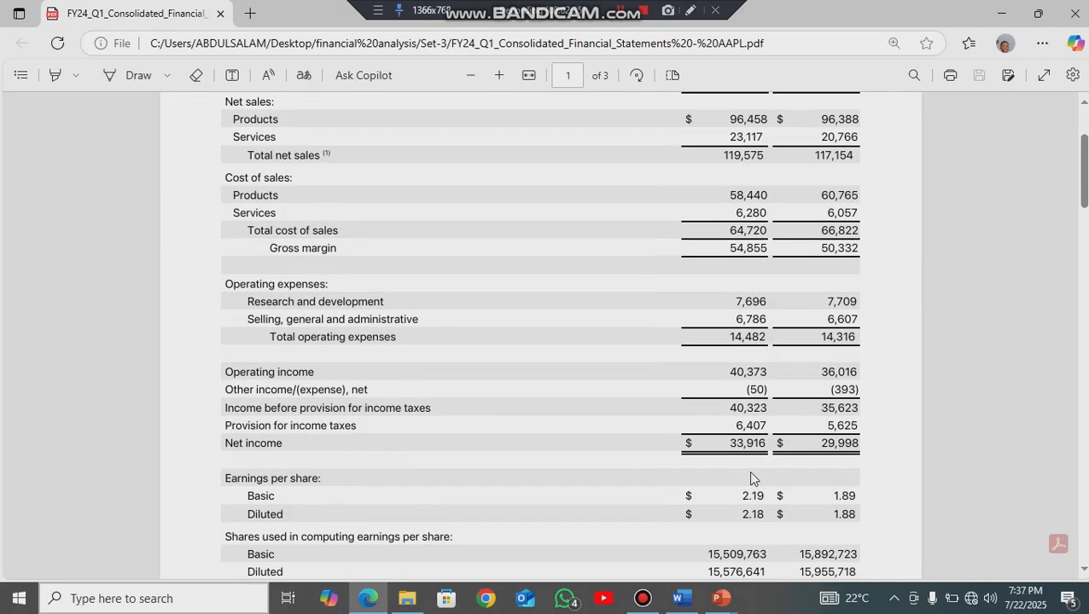
left_click_drag(739, 494, 764, 496)
scroll(742, 475, "up", 1)
scroll(742, 475, "up", 3)
scroll(785, 482, "down", 2)
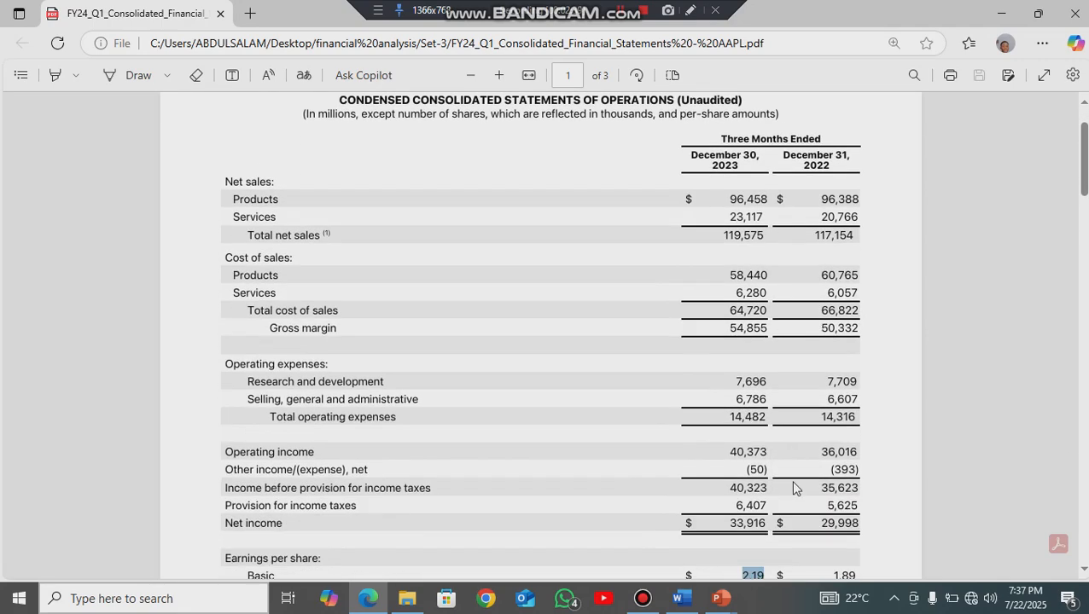
scroll(821, 532, "down", 1)
left_click_drag(833, 497, 856, 496)
- Examine the net sales by reportable segment, marking the rows from Americas to Rest of Asia Pacific
scroll(854, 499, "down", 2)
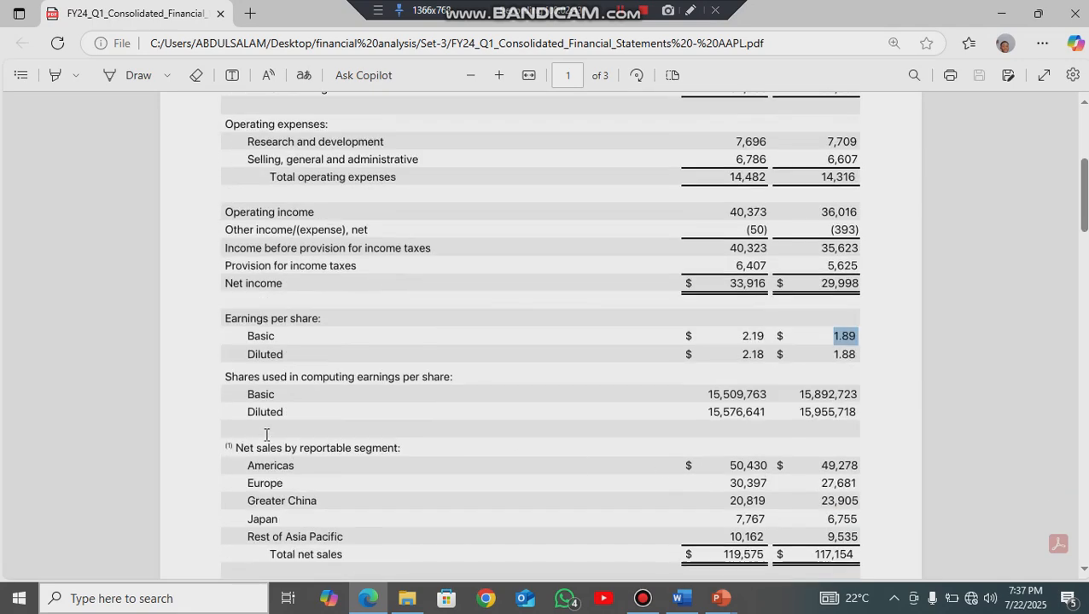
scroll(254, 444, "down", 2)
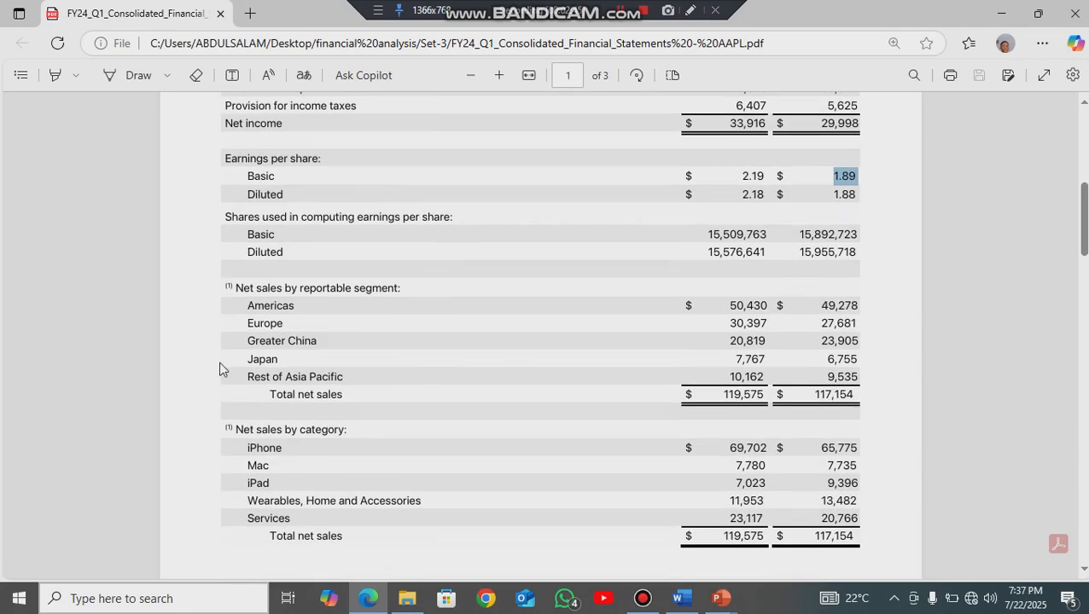
left_click_drag(231, 284, 345, 392)
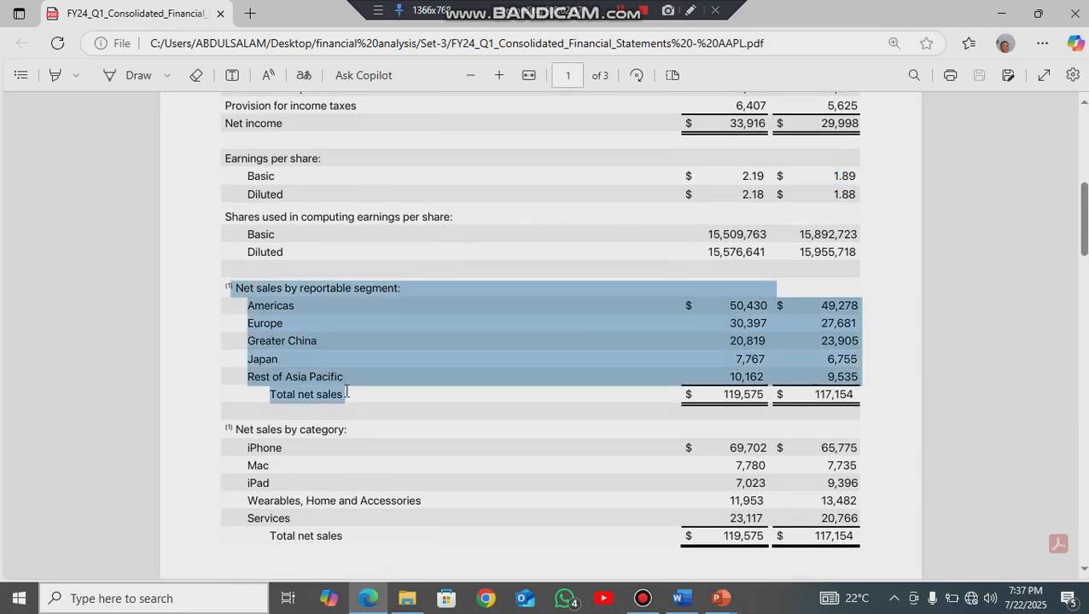
left_click(223, 326)
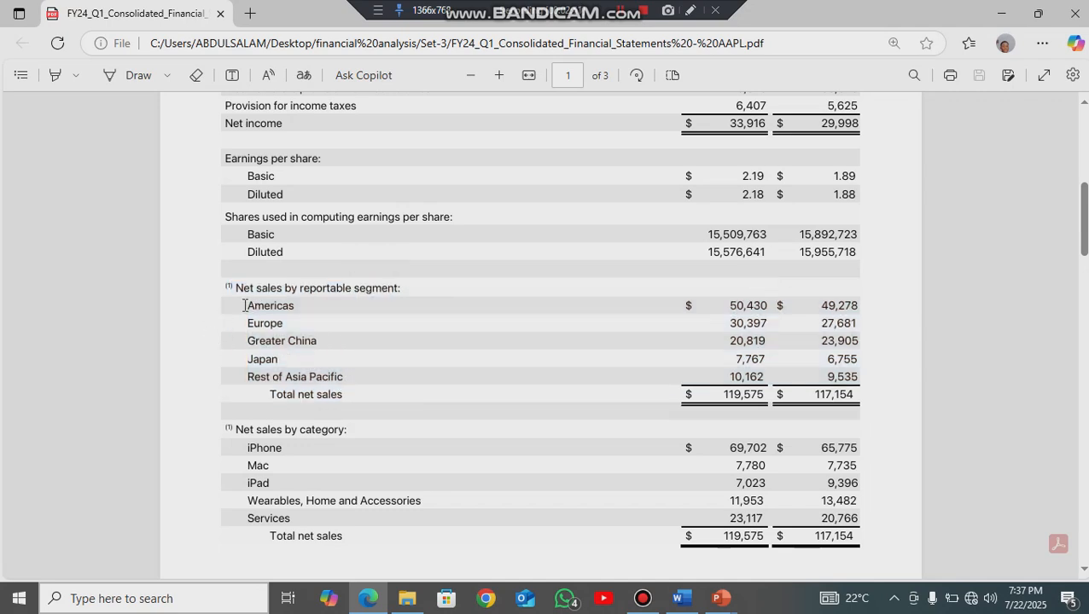
left_click_drag(250, 305, 356, 375)
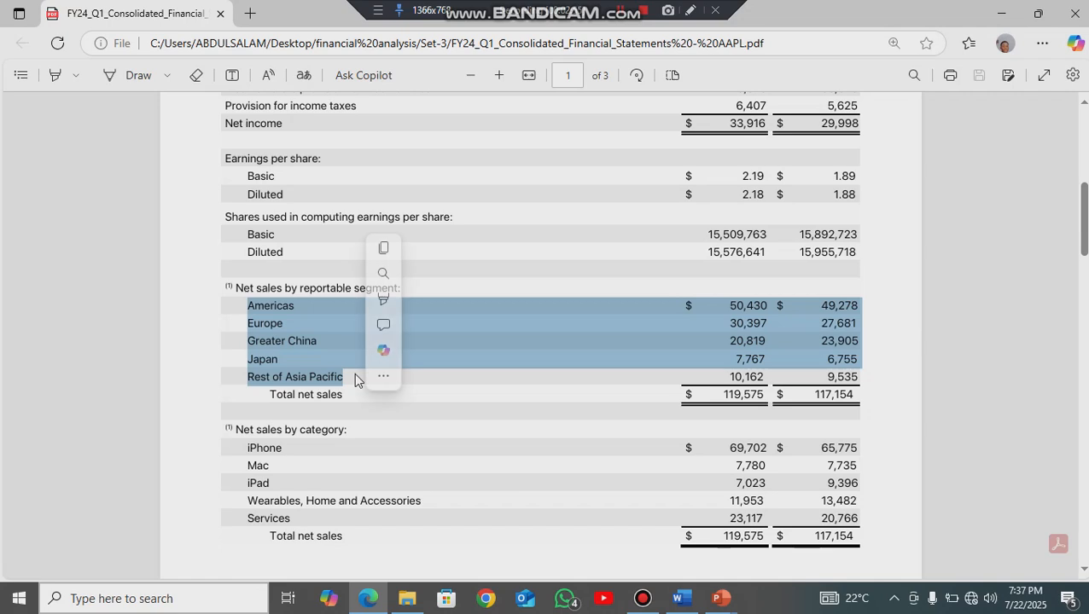
left_click(228, 359)
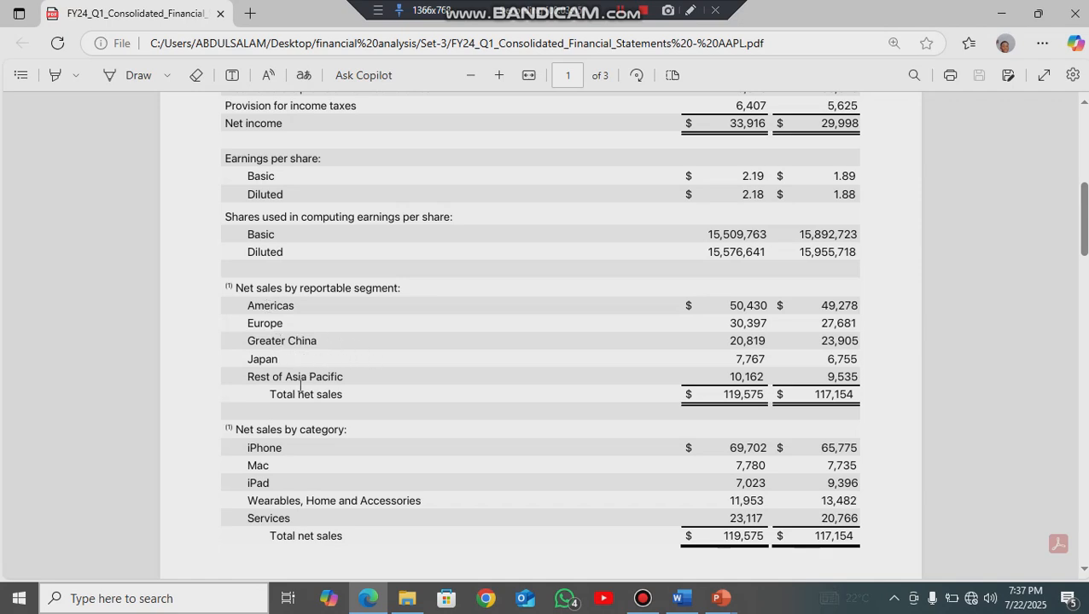
- Examine the net sales by category, marking the rows from iPhone to Wearables, Home and Accessories
scroll(367, 390, "down", 3)
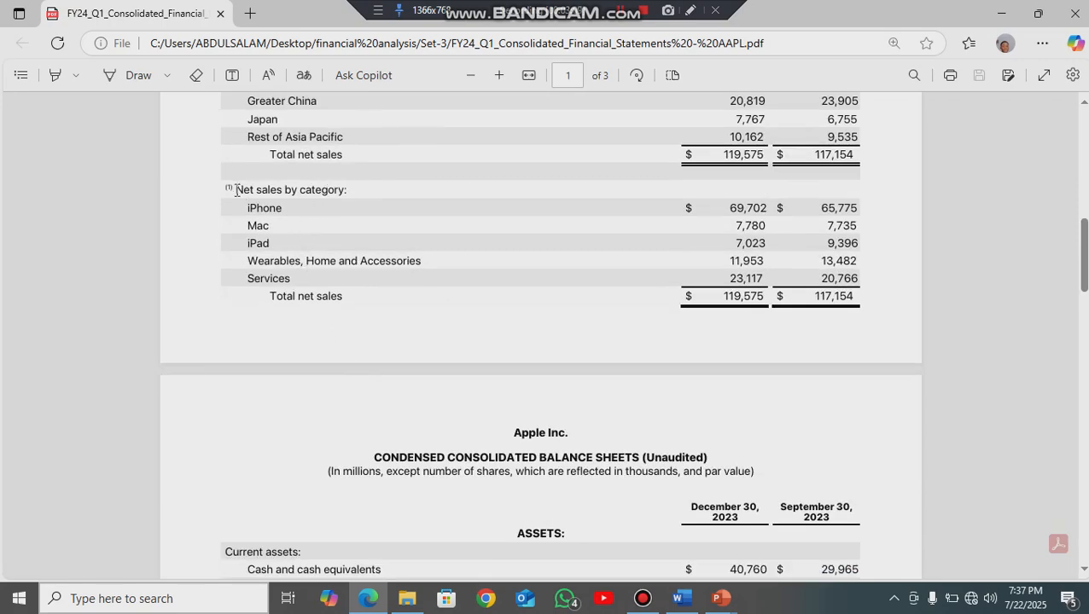
left_click_drag(232, 190, 421, 265)
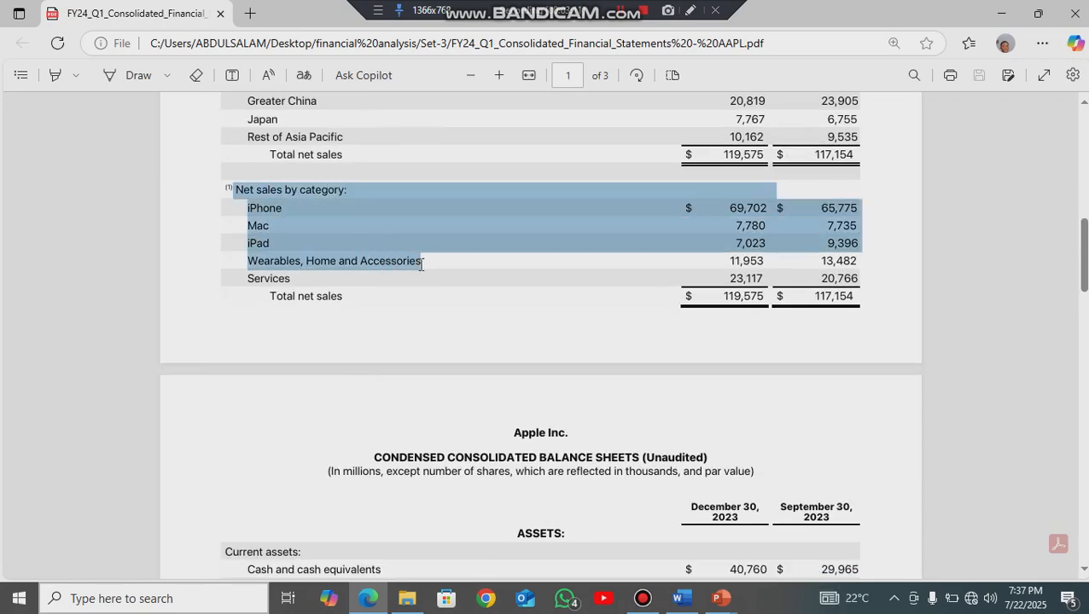
left_click(299, 208)
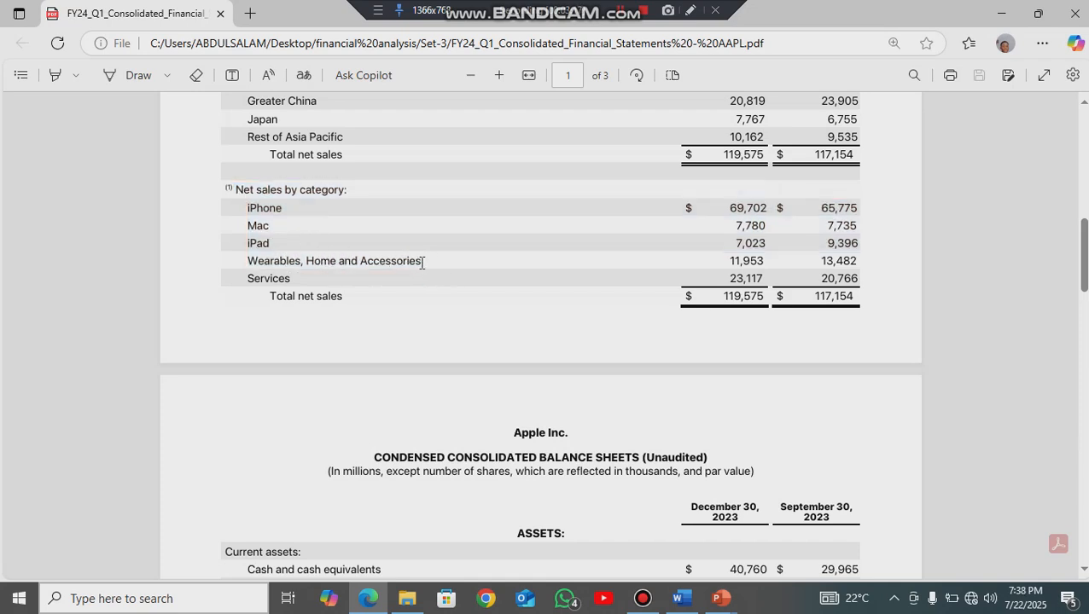
- Go to the condensed consolidated balance sheets on page 2 and examine the title, marking "BALANCE SHEETS" and "CONDENSED"
scroll(408, 285, "down", 3)
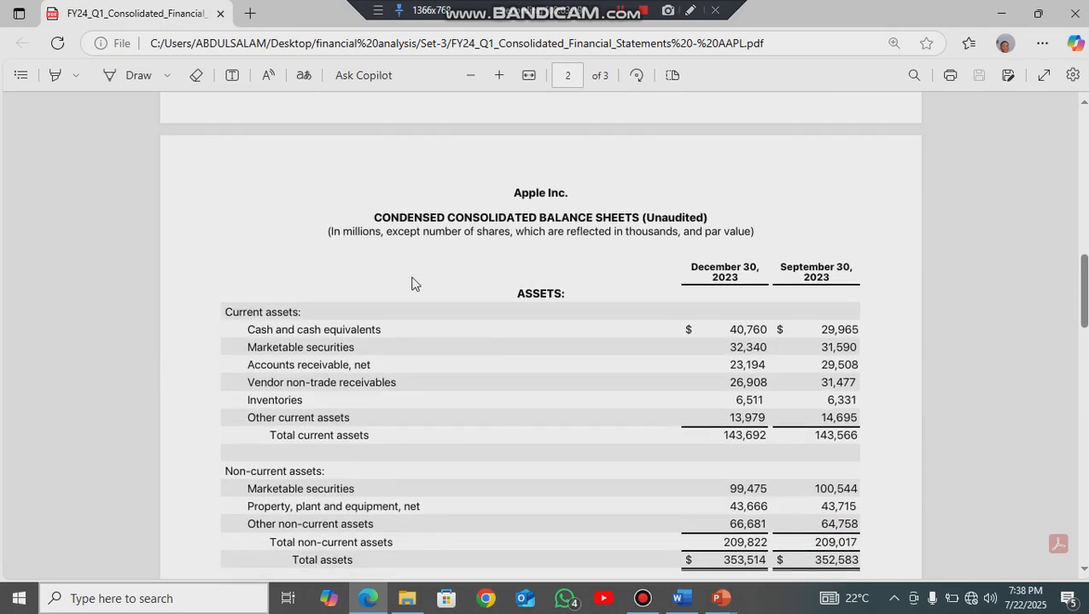
scroll(414, 281, "down", 1)
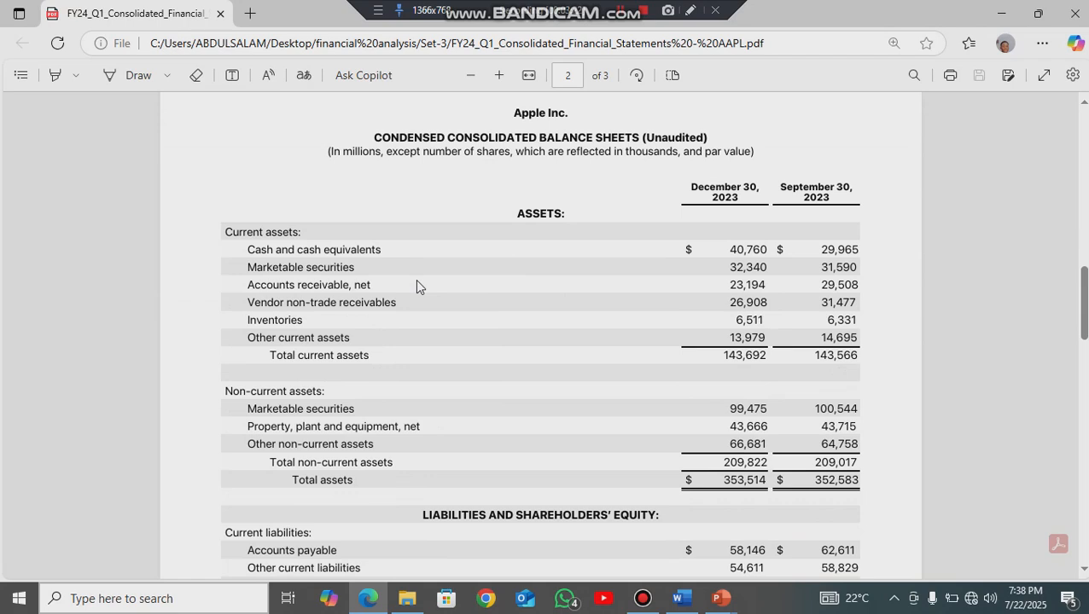
left_click_drag(541, 137, 619, 139)
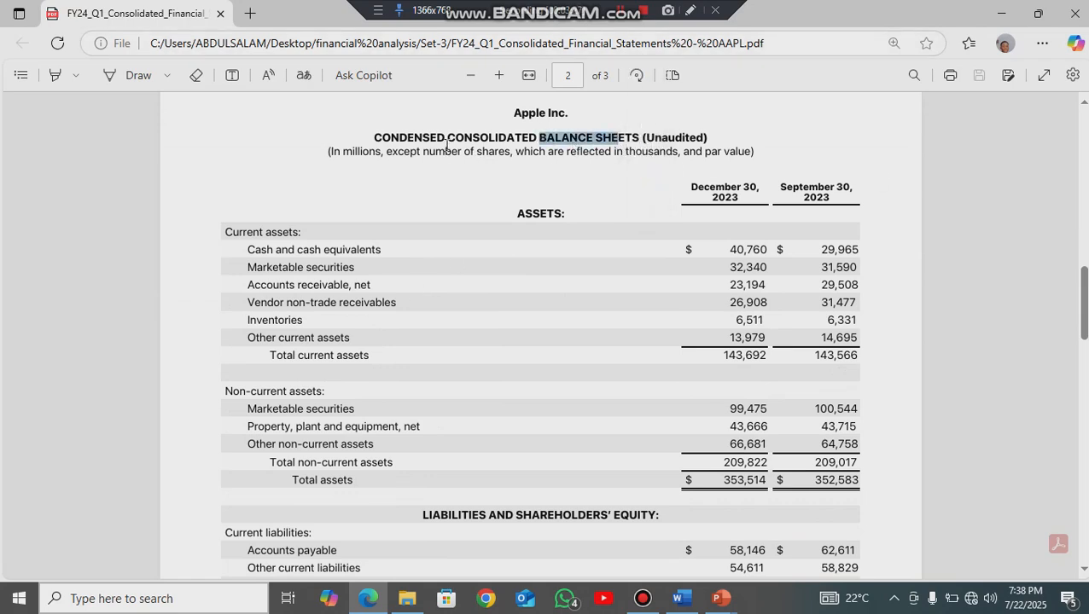
left_click(402, 140)
double_click(401, 140)
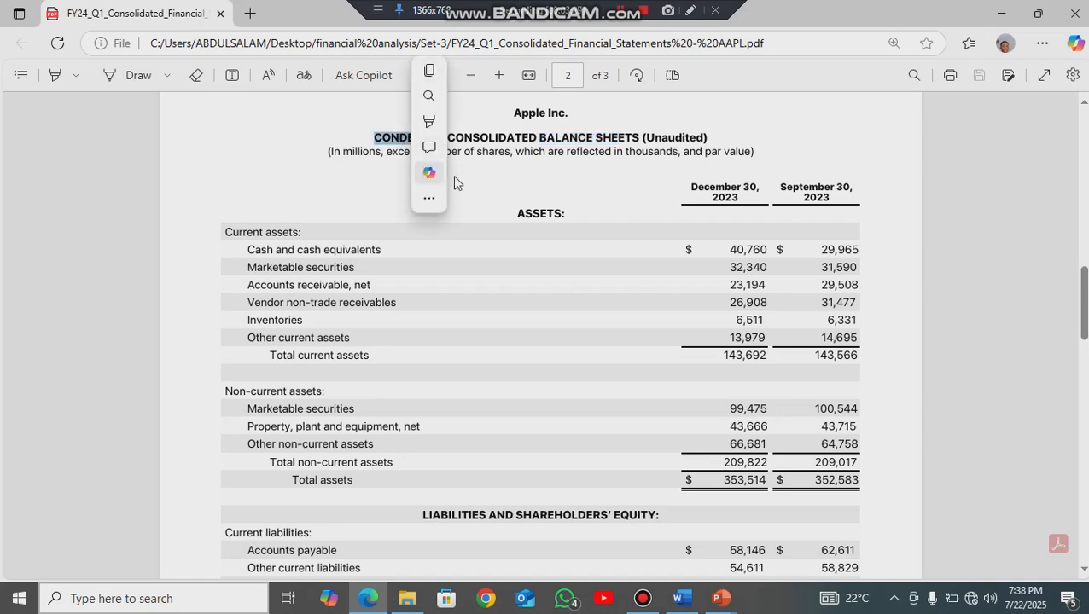
left_click(512, 203)
mouse_move(493, 193)
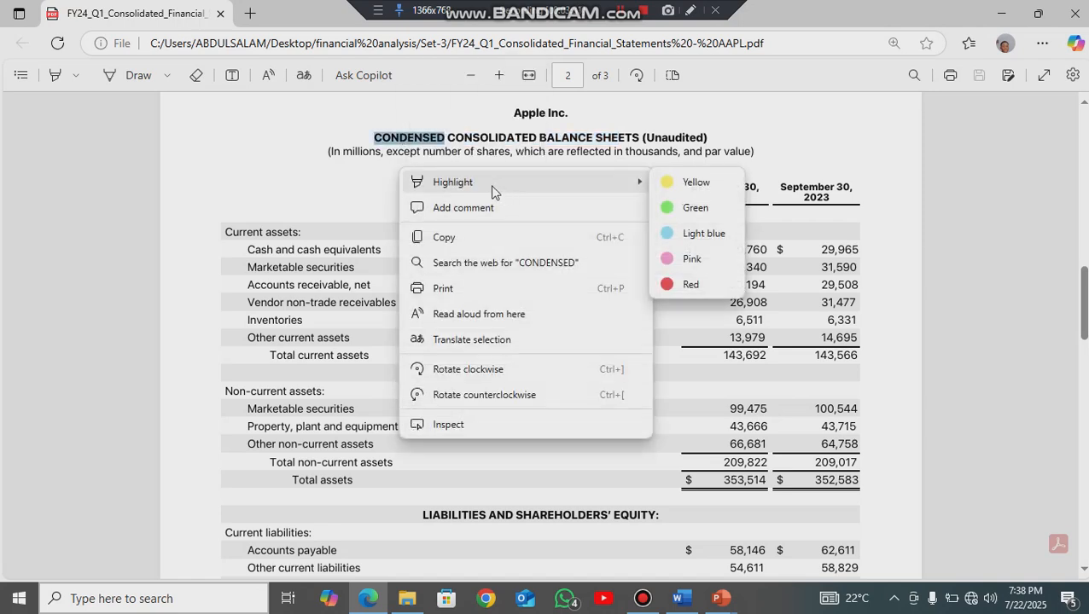
left_click(373, 221)
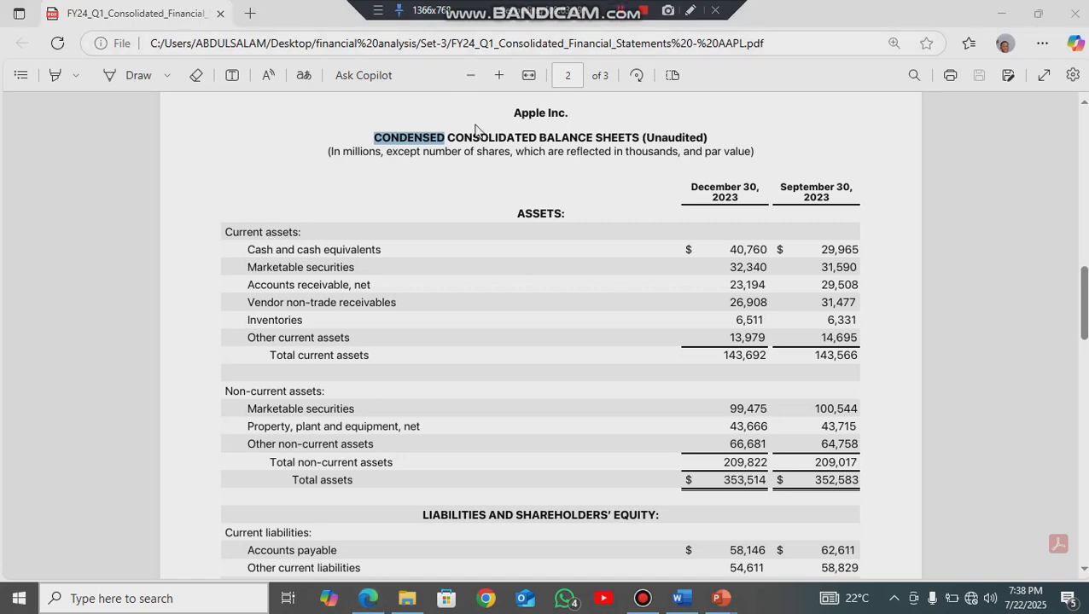
- Examine the balance sheet sections, marking the current and non-current assets, the current and non-current liabilities, and the shareholders' equity
left_click_drag(239, 237, 384, 337)
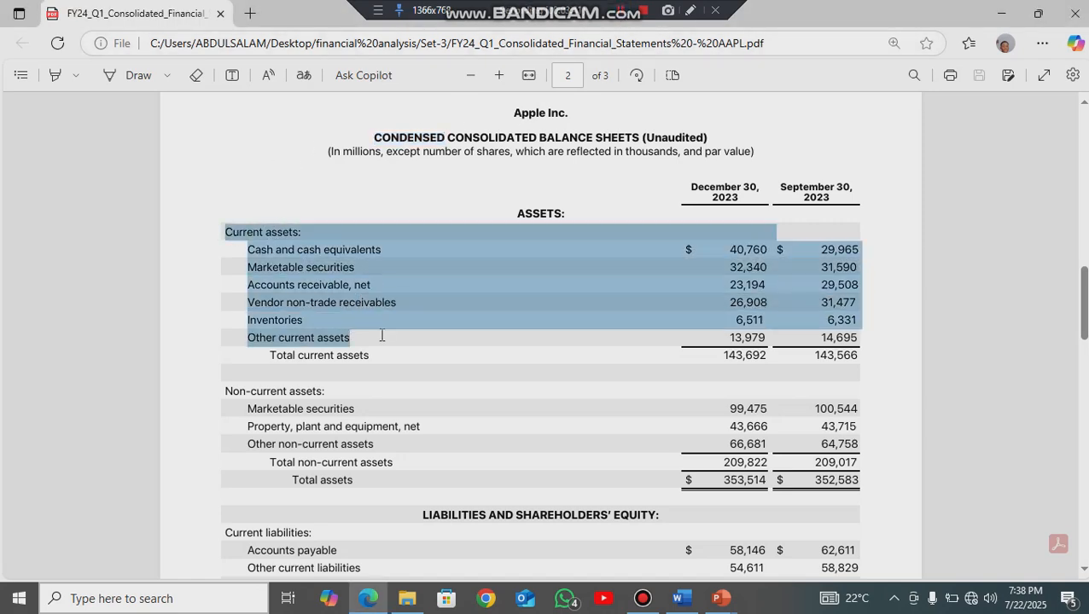
left_click_drag(225, 389, 413, 504)
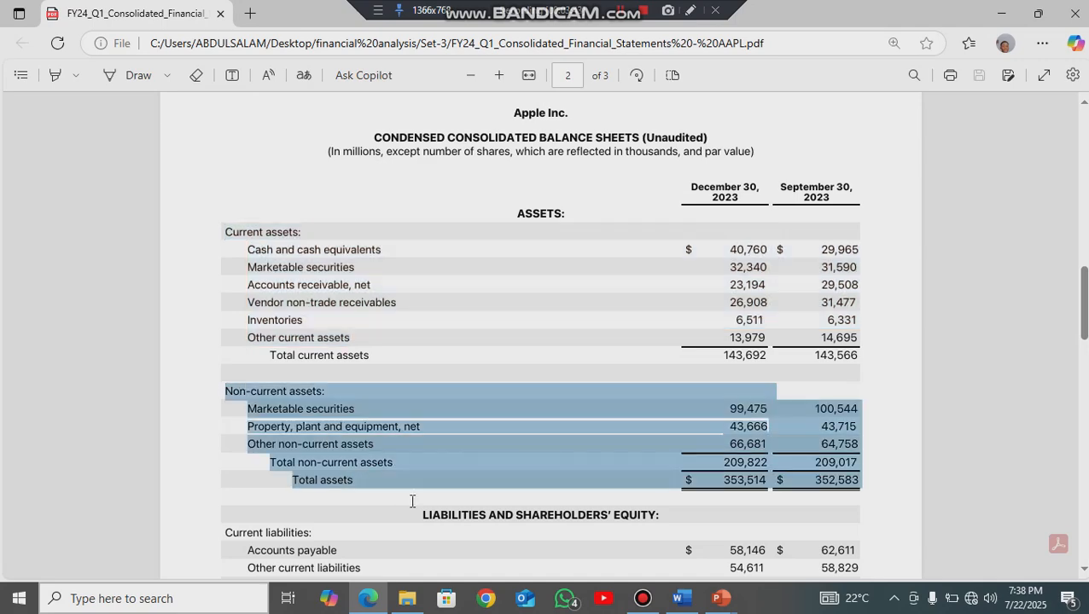
scroll(367, 460, "down", 3)
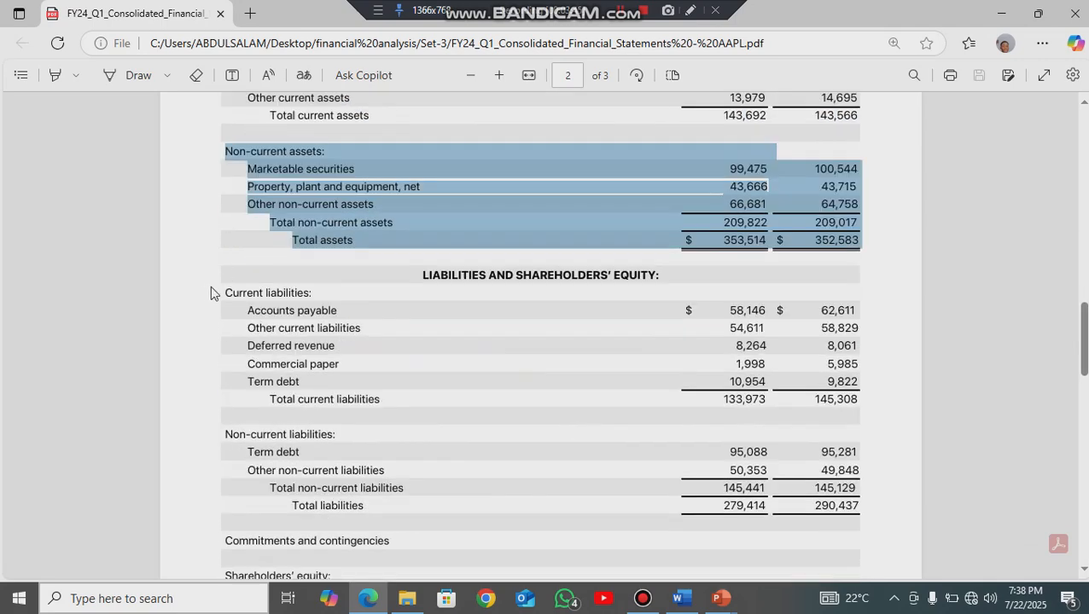
left_click_drag(223, 293, 358, 395)
scroll(357, 395, "down", 3)
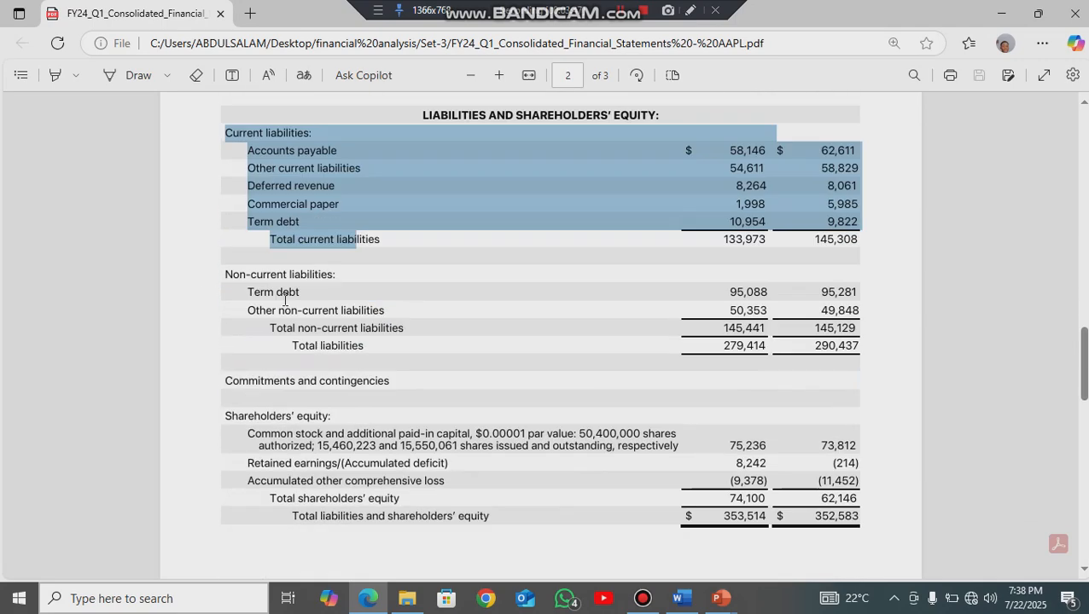
left_click_drag(224, 183, 376, 273)
left_click_drag(226, 334, 493, 440)
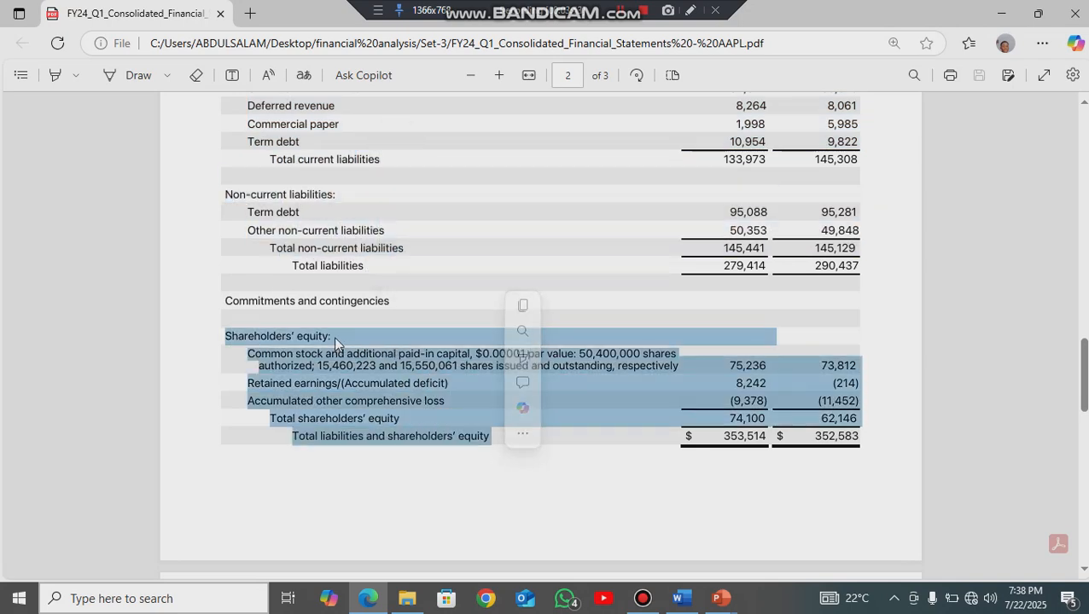
scroll(322, 339, "down", 1)
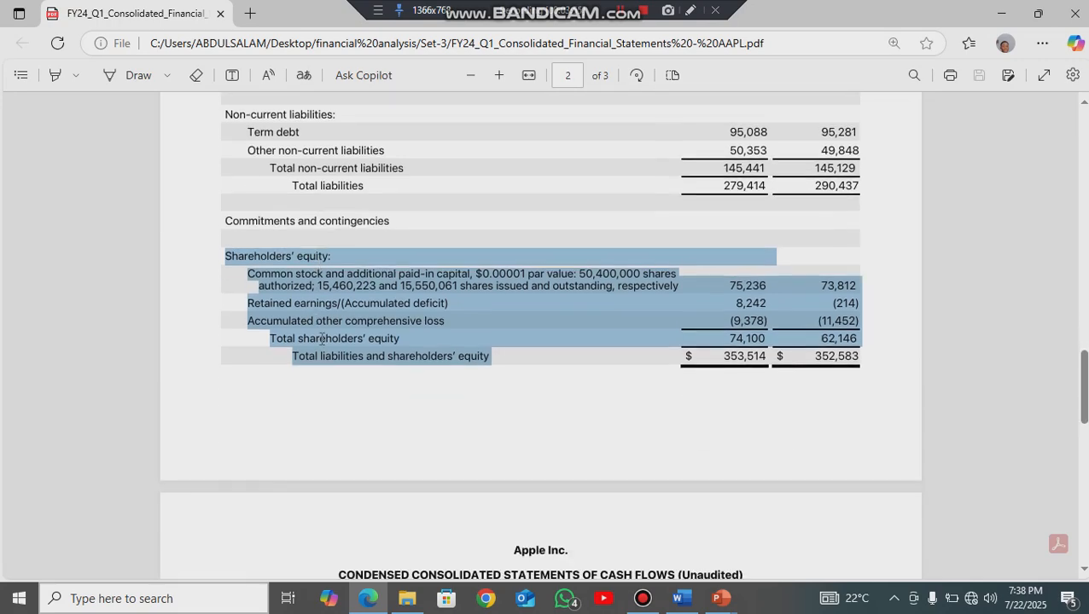
scroll(319, 339, "down", 2)
- Return to the head of the balance sheet and examine its reporting dates, marking the December 30, 2023 column heading
scroll(319, 341, "up", 6)
scroll(321, 341, "up", 2)
scroll(215, 273, "up", 1)
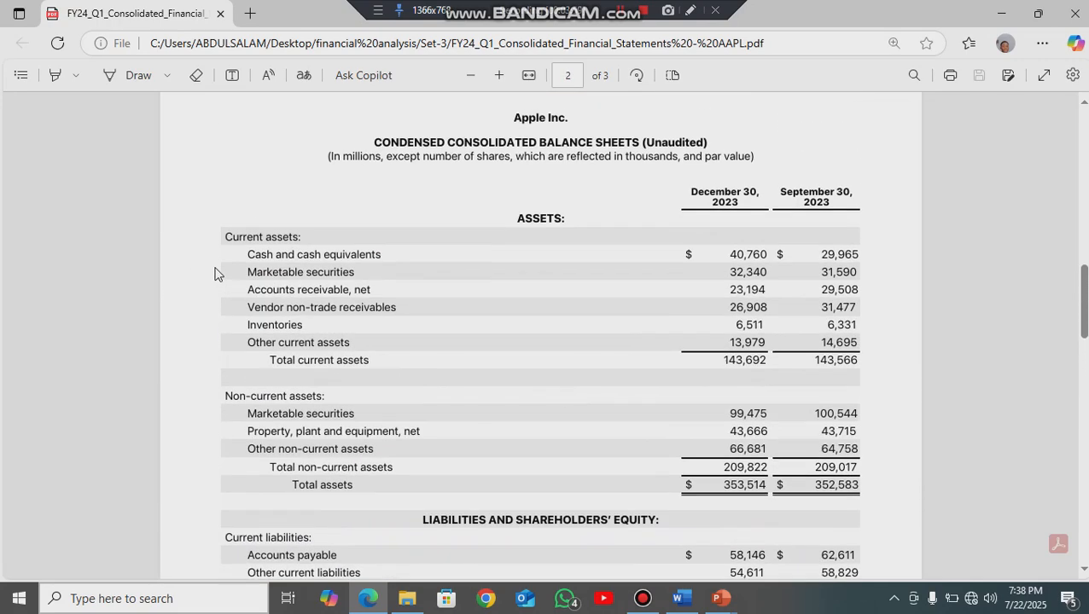
scroll(215, 273, "up", 1)
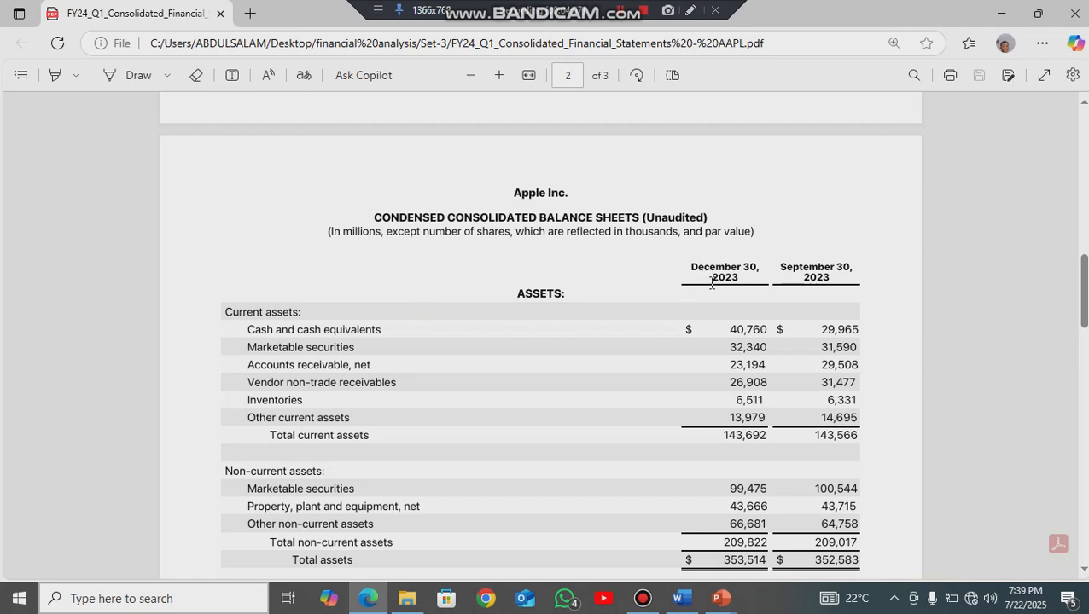
left_click_drag(709, 268, 748, 289)
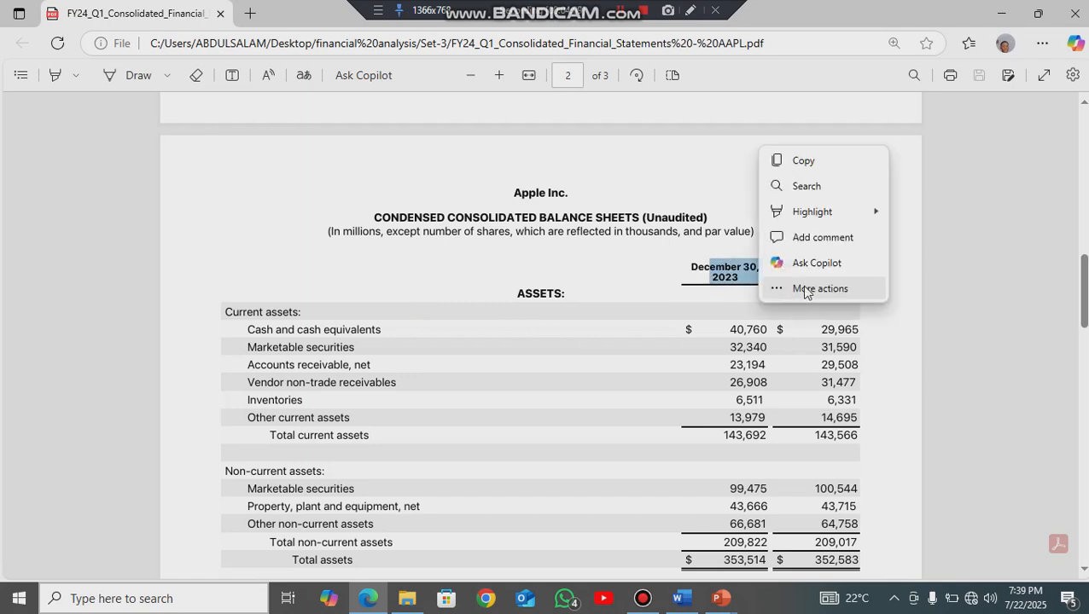
left_click(701, 308)
- Examine the current assets in the balance sheet, marking the rows from Cash and cash equivalents to Other current assets
scroll(618, 331, "down", 4)
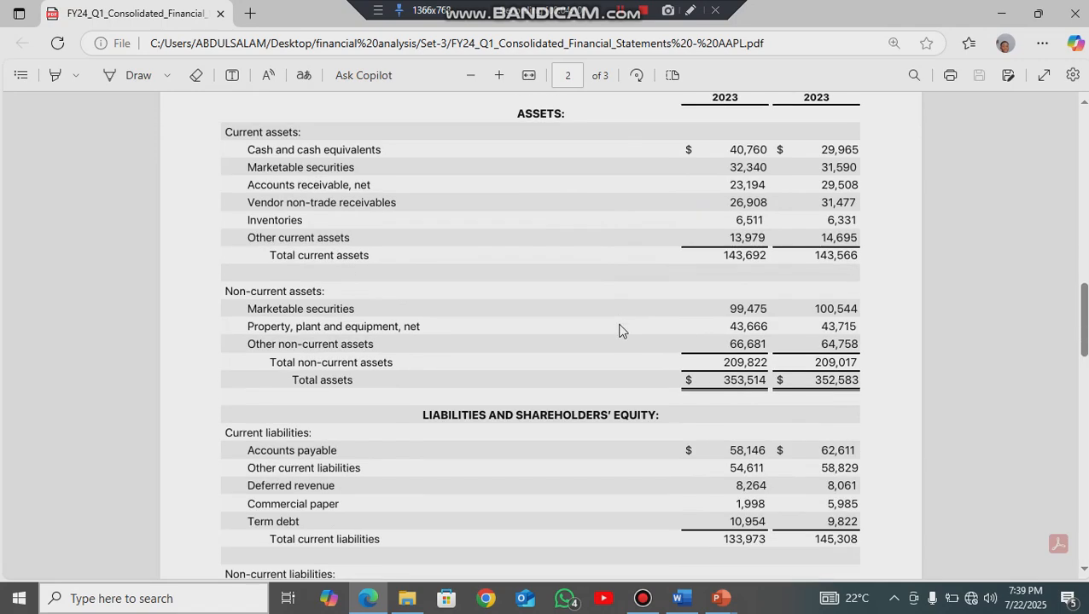
scroll(618, 330, "up", 2)
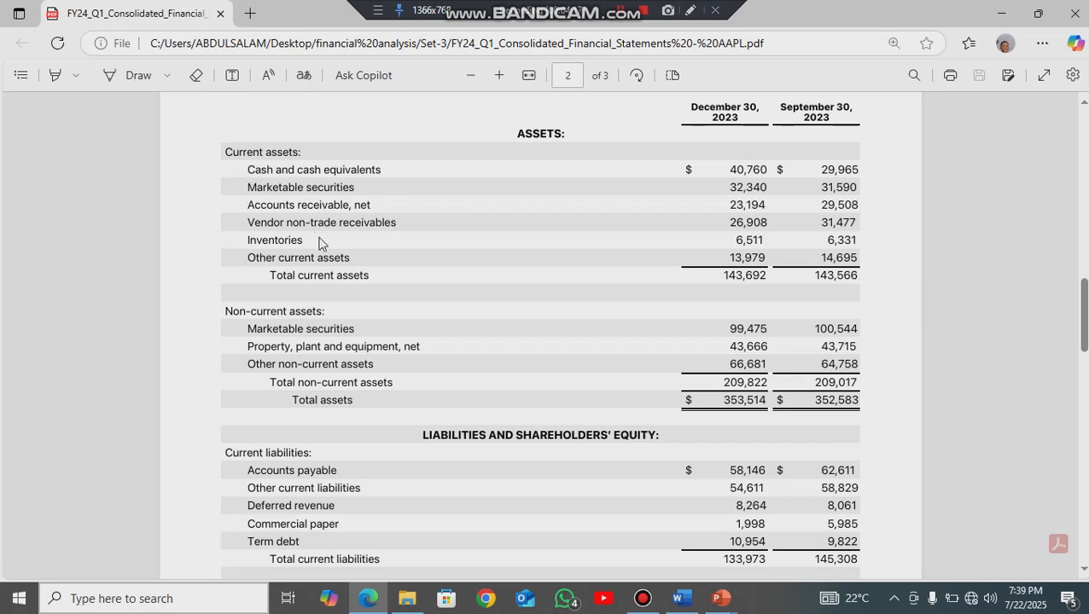
left_click_drag(250, 174, 343, 262)
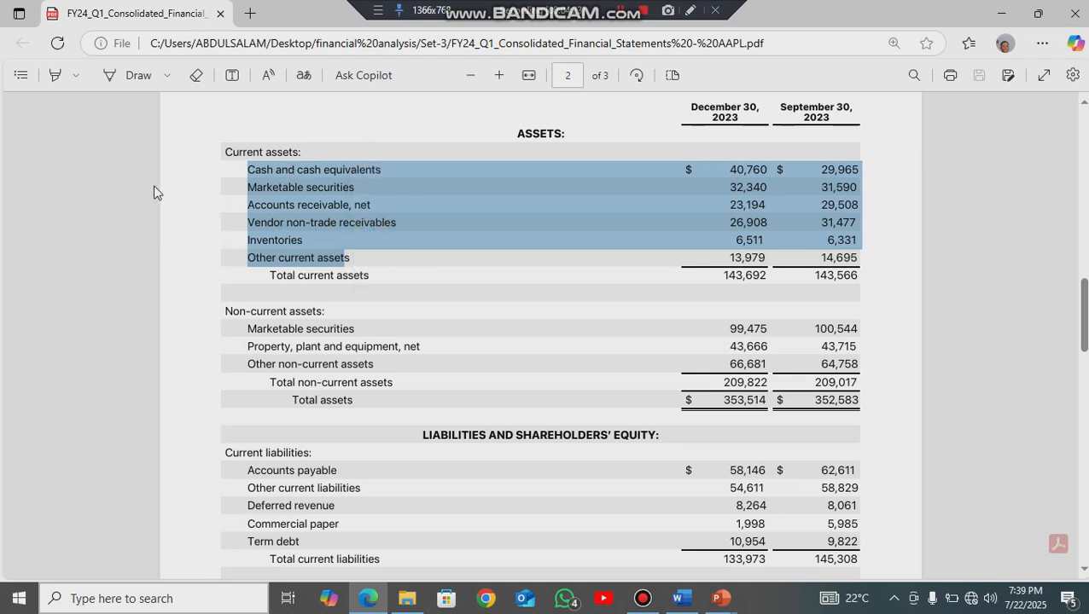
left_click(265, 213)
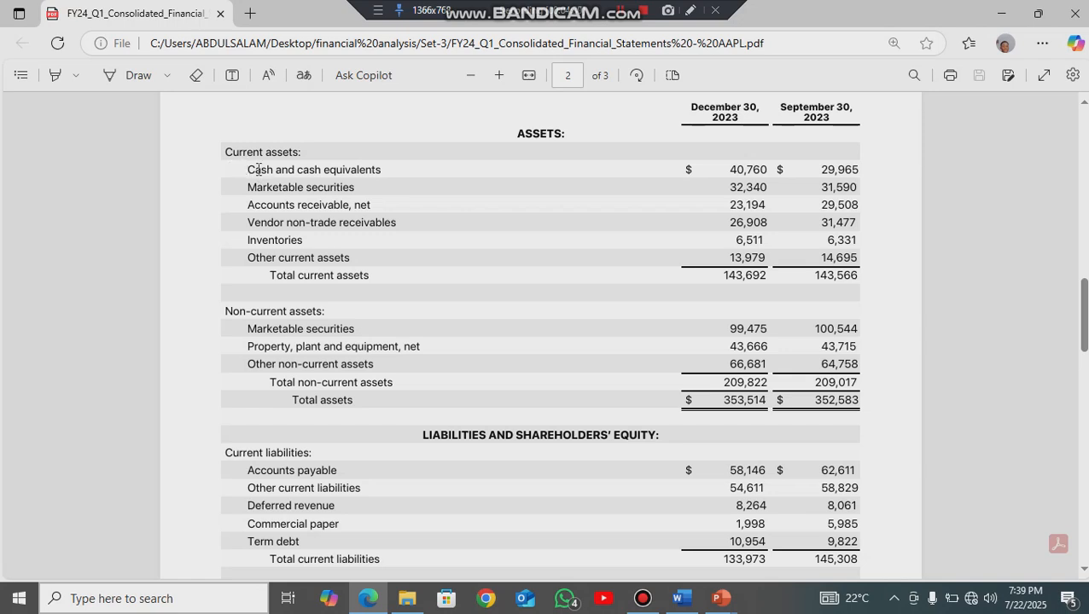
scroll(361, 297, "down", 3)
scroll(356, 256, "up", 4)
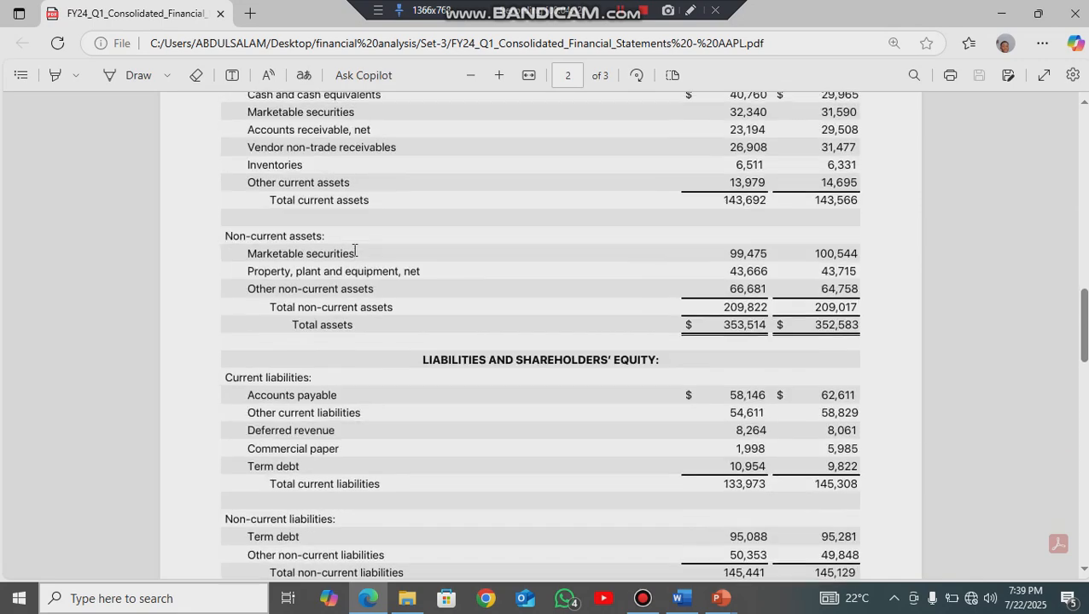
- Go to the condensed consolidated statements of cash flows on page 3 and examine the title, marking "CASH FLOWS (Unaudited)"
scroll(401, 344, "down", 8)
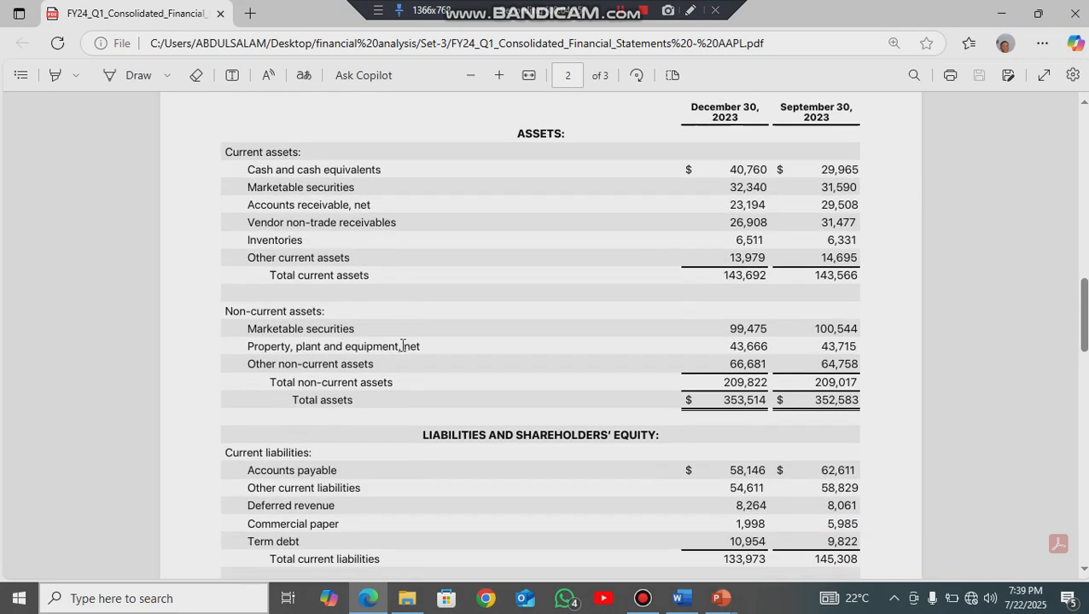
scroll(396, 356, "down", 3)
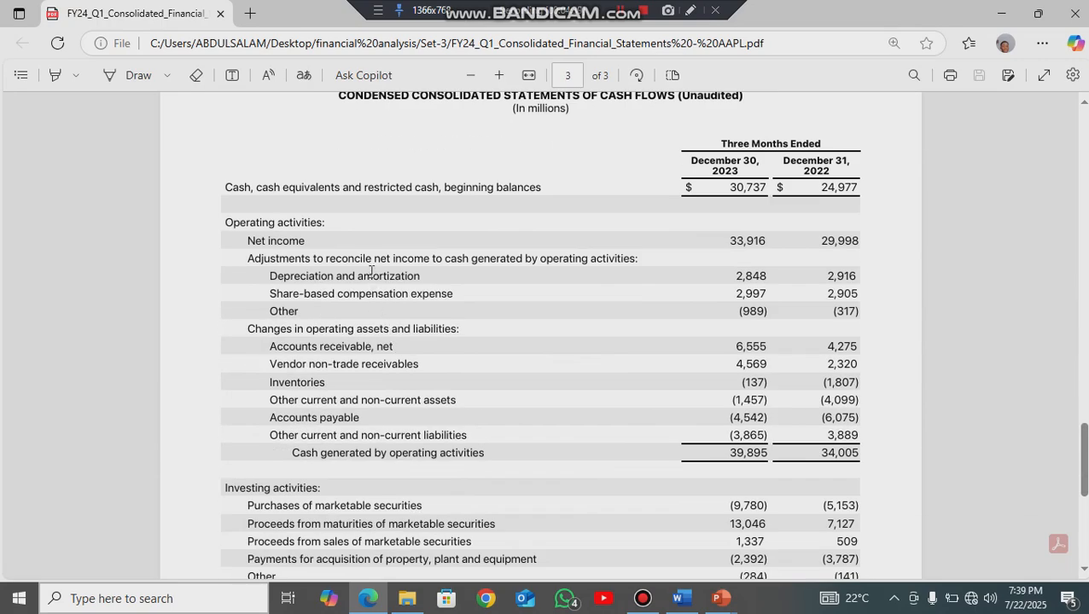
scroll(399, 205, "up", 1)
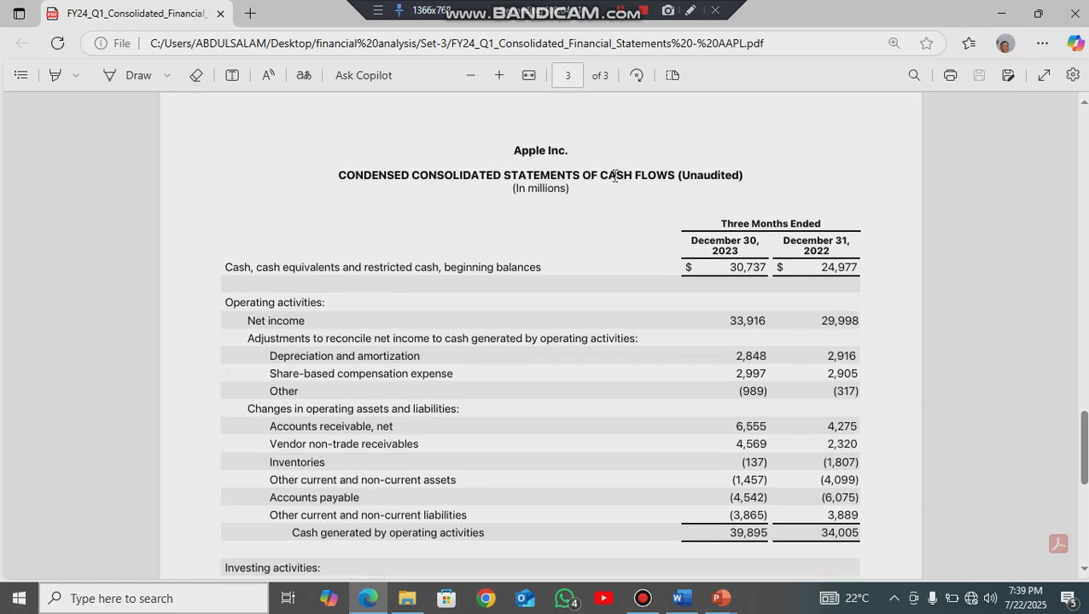
left_click_drag(600, 175, 743, 176)
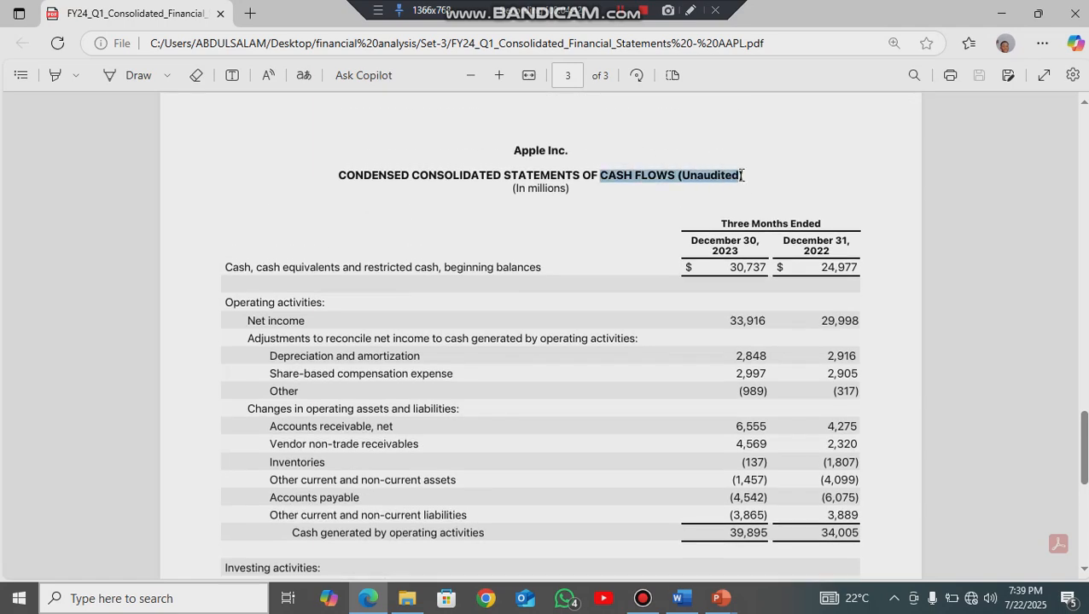
left_click(208, 244)
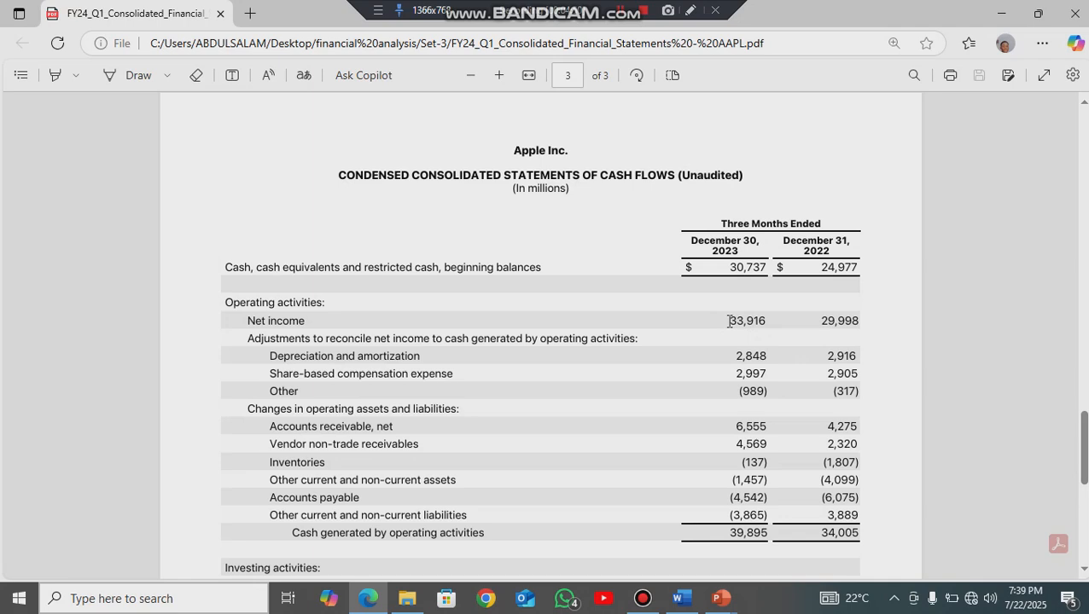
- Examine the three sections of the cash flow statement, marking the headings Operating activities, Investing activities and Financing activities
scroll(308, 305, "down", 2)
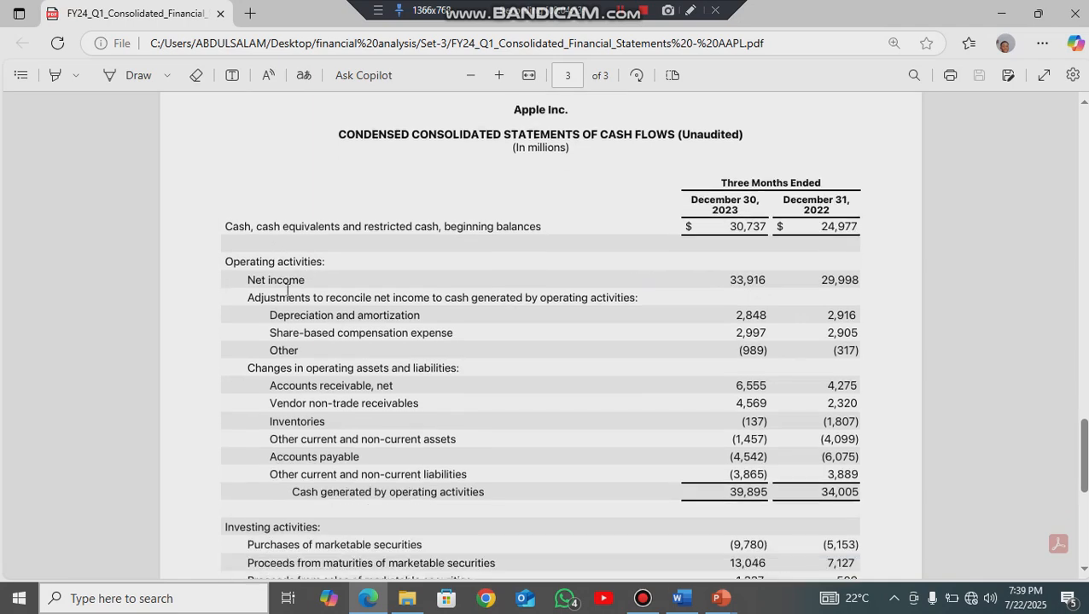
left_click_drag(224, 221, 340, 229)
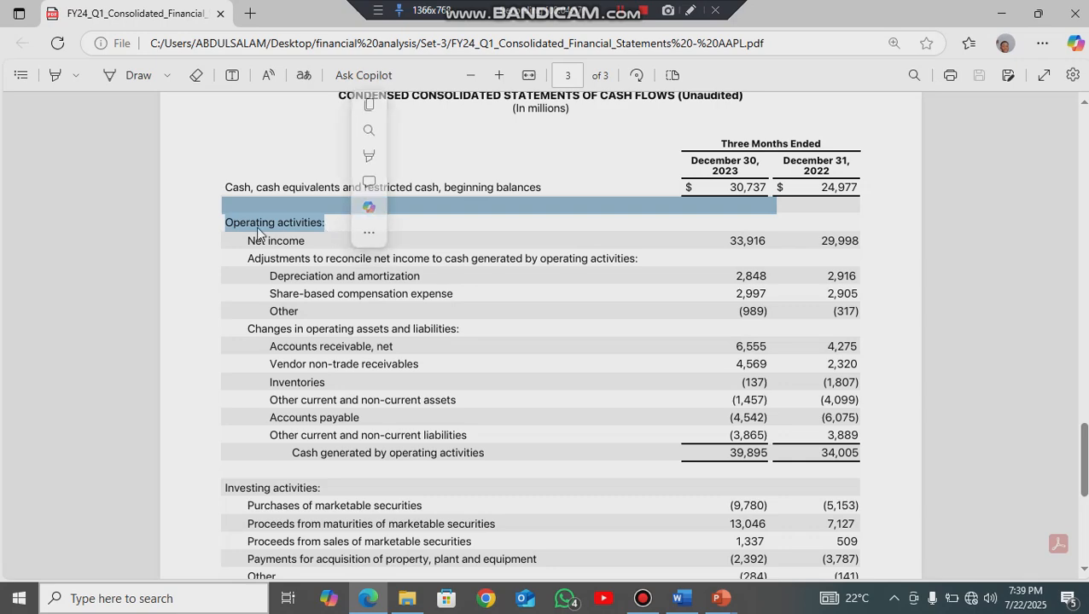
scroll(324, 232, "down", 4)
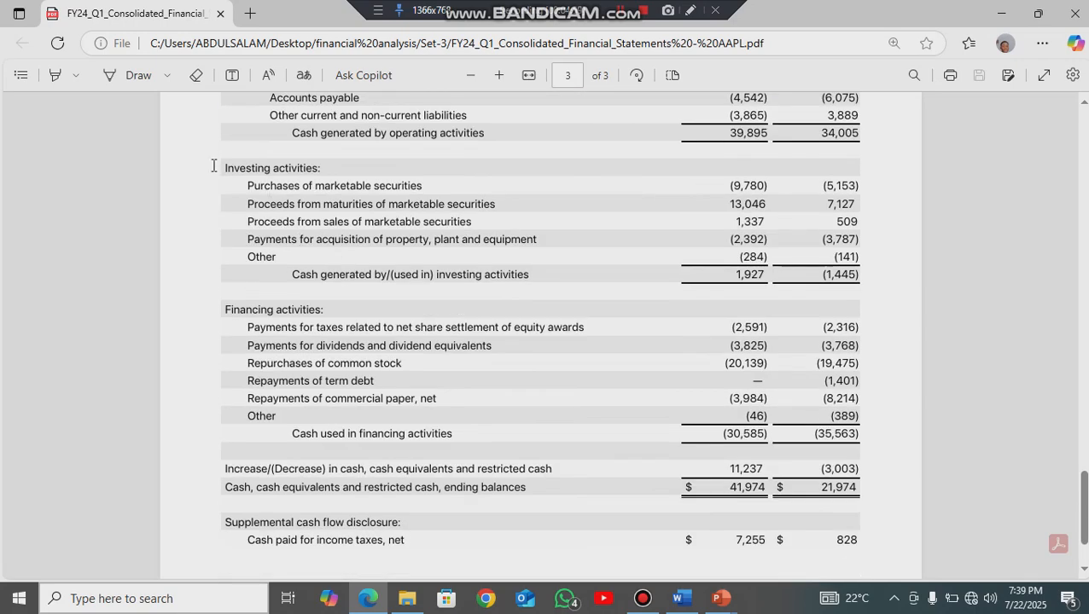
left_click_drag(219, 168, 331, 183)
left_click_drag(224, 311, 334, 312)
scroll(335, 324, "down", 1)
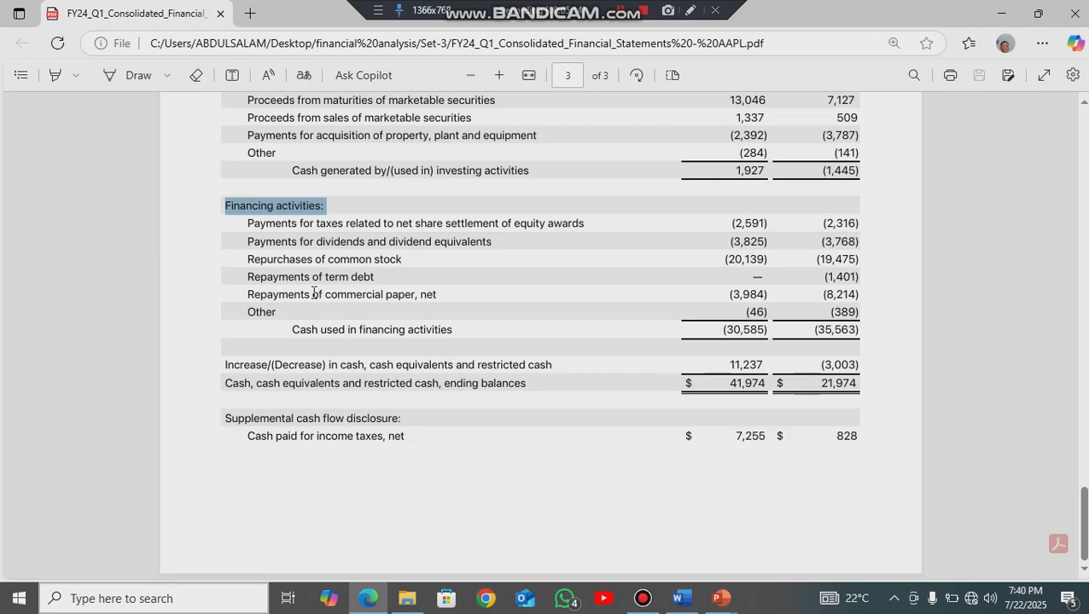
- Look over the cash flow statement once more and go back past the balance sheet to the net sales tables
scroll(314, 293, "up", 15)
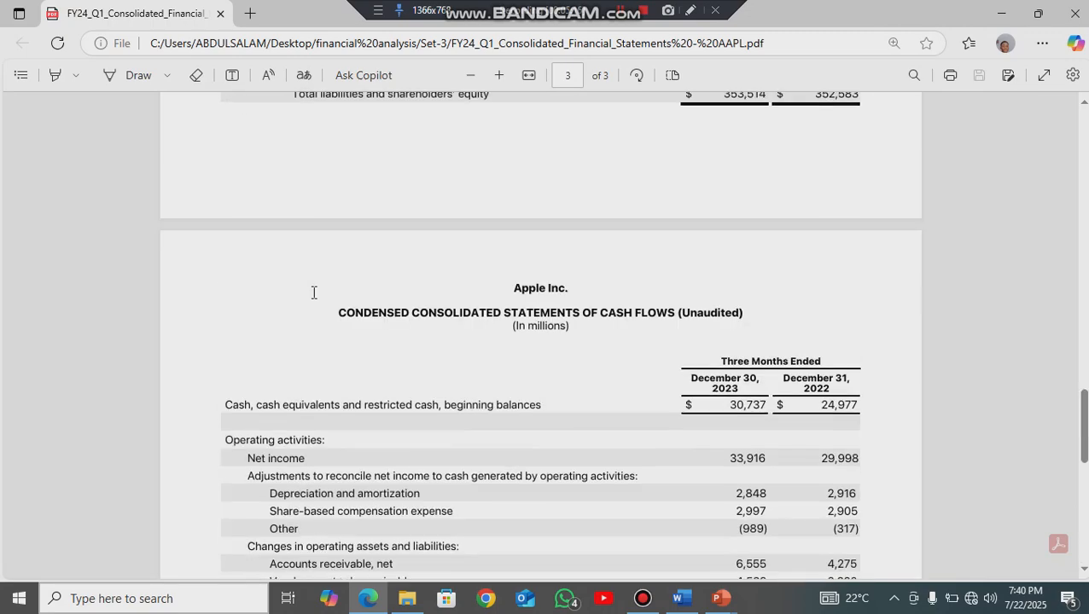
scroll(315, 293, "down", 15)
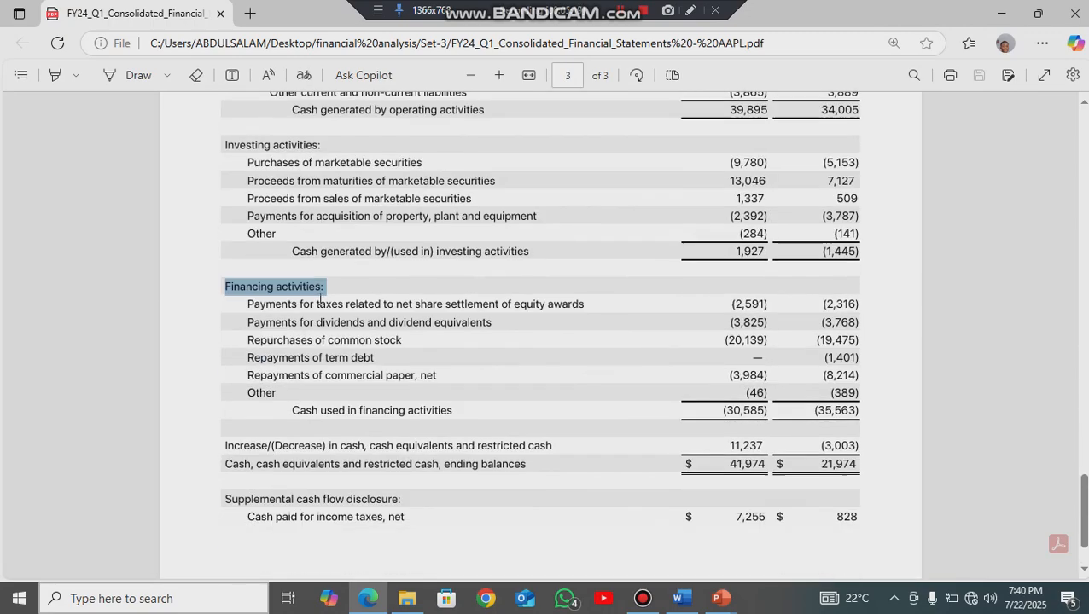
scroll(320, 299, "up", 15)
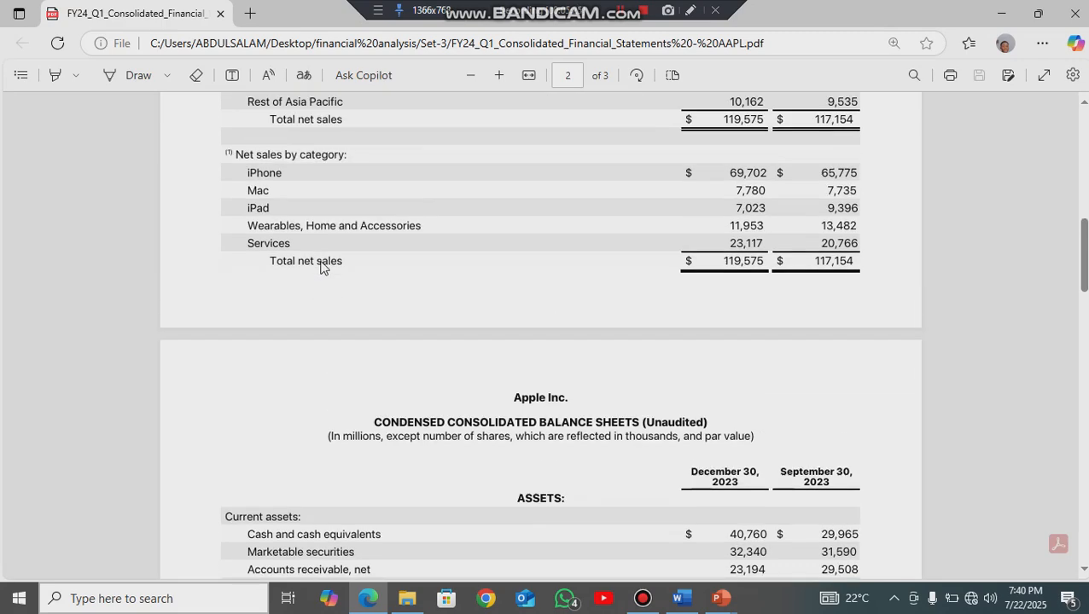
scroll(322, 272, "up", 12)
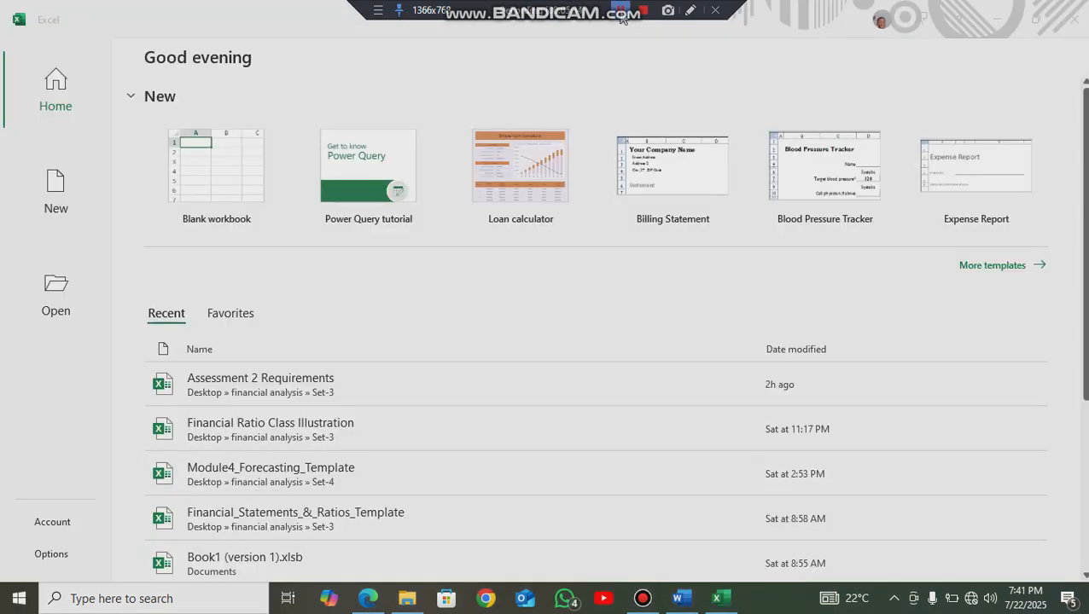
- Create a blank workbook in Excel and discard the recovered files offered by Document Recovery
left_click(226, 174)
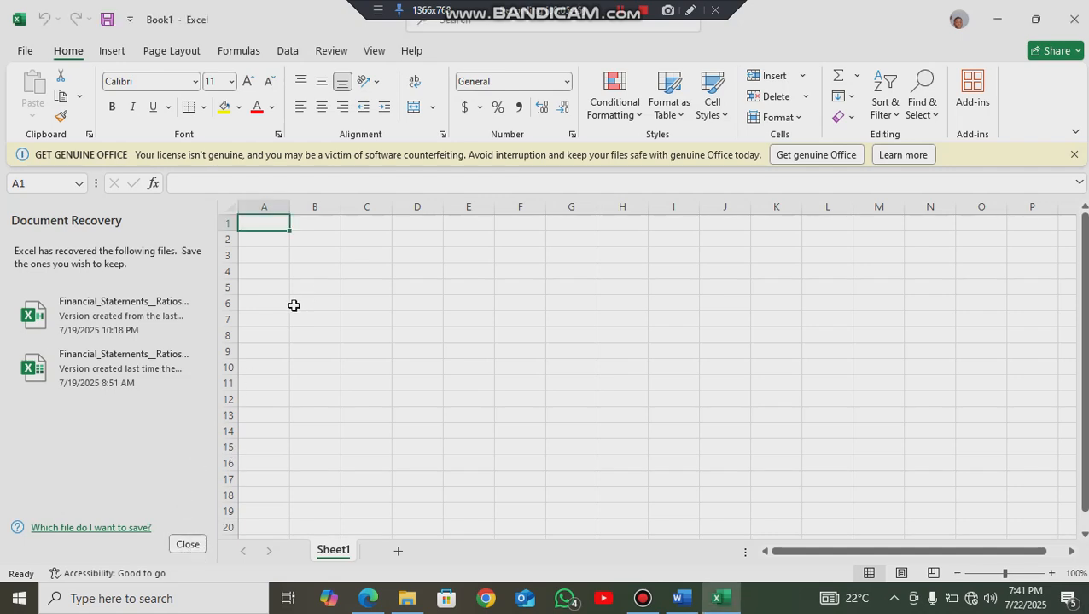
left_click(194, 544)
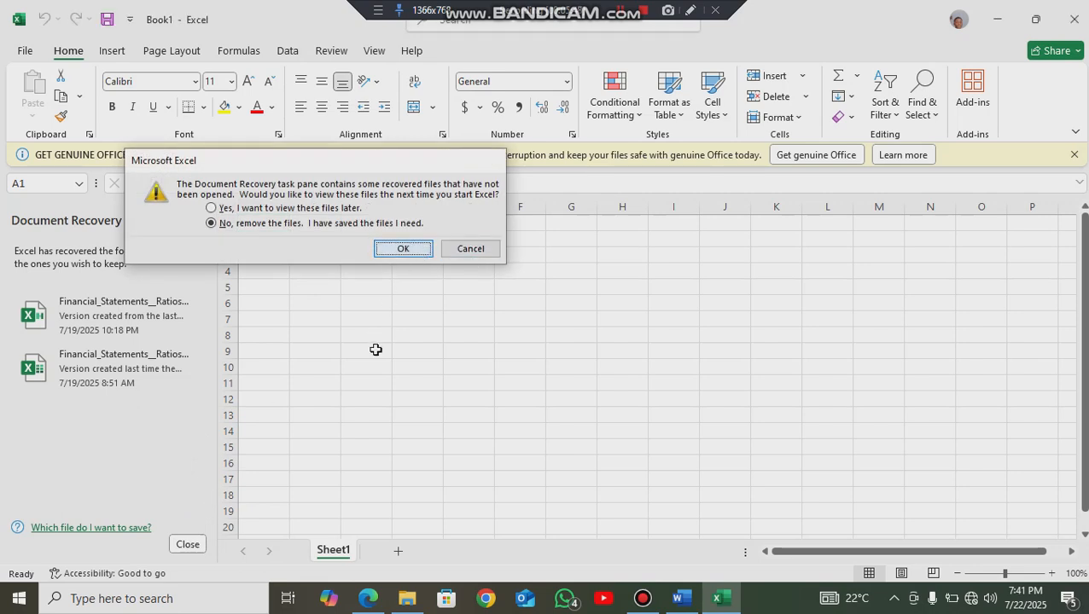
key("Return")
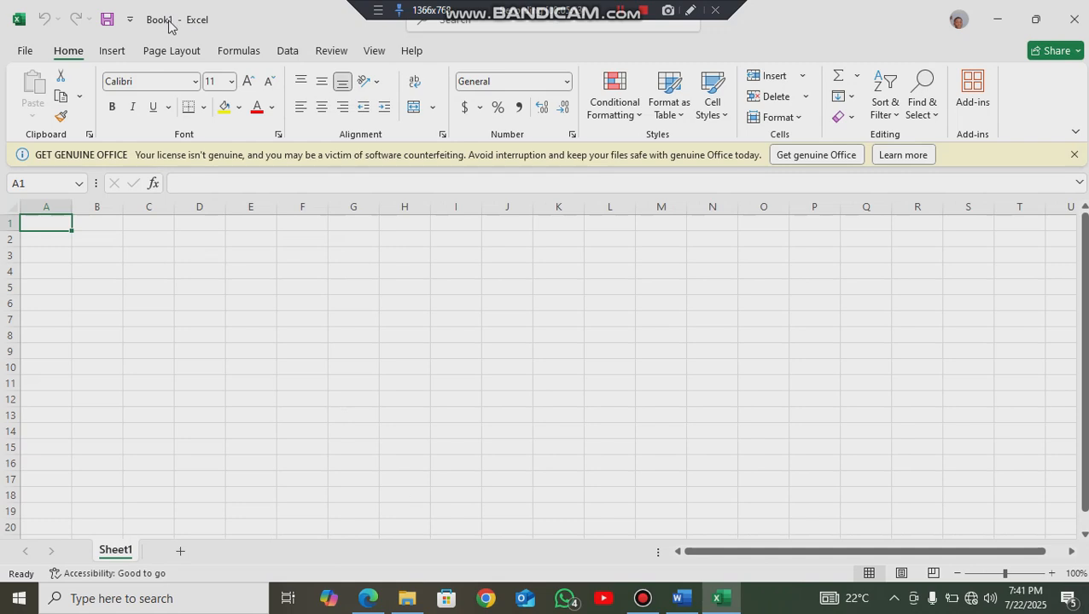
- Save the workbook as "Online Tutorial" in the local Documents folder on drive C and dismiss the genuine Office notice
key("ctrl+s")
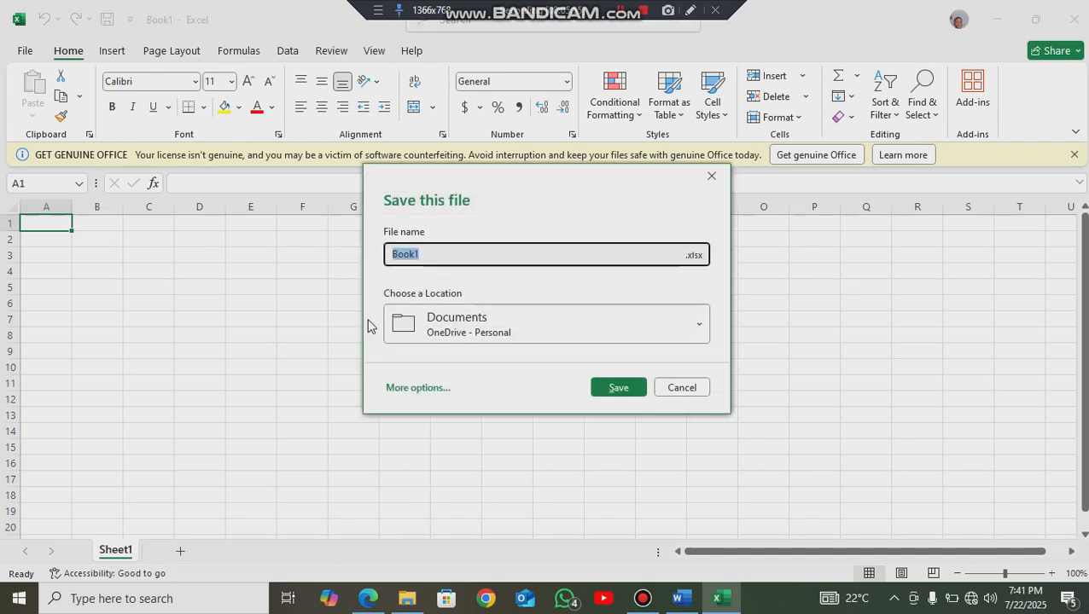
type("Online Tutorial")
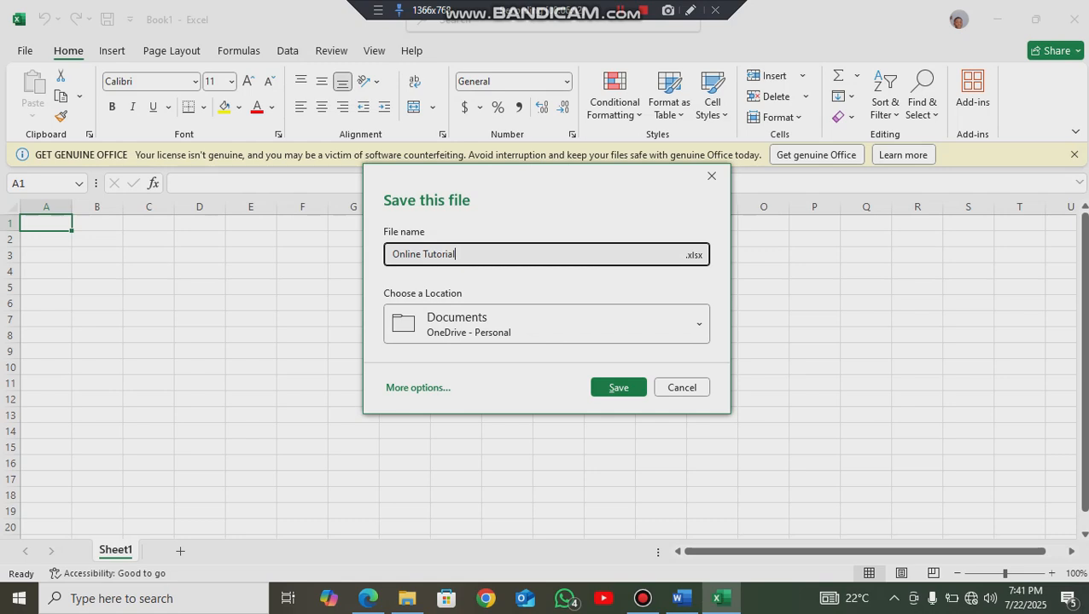
left_click(615, 340)
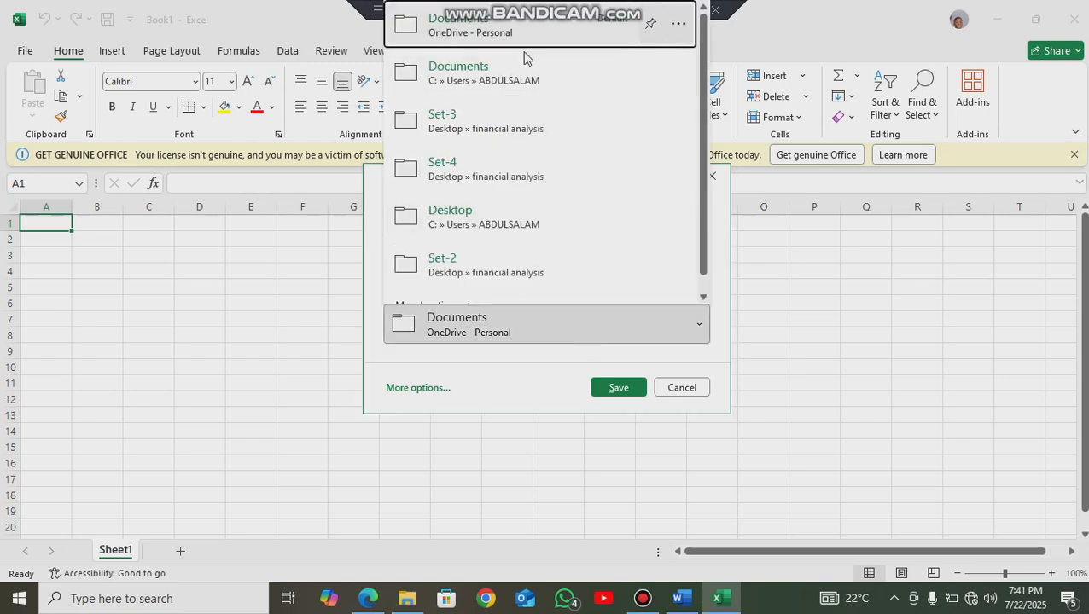
left_click(532, 77)
left_click(619, 388)
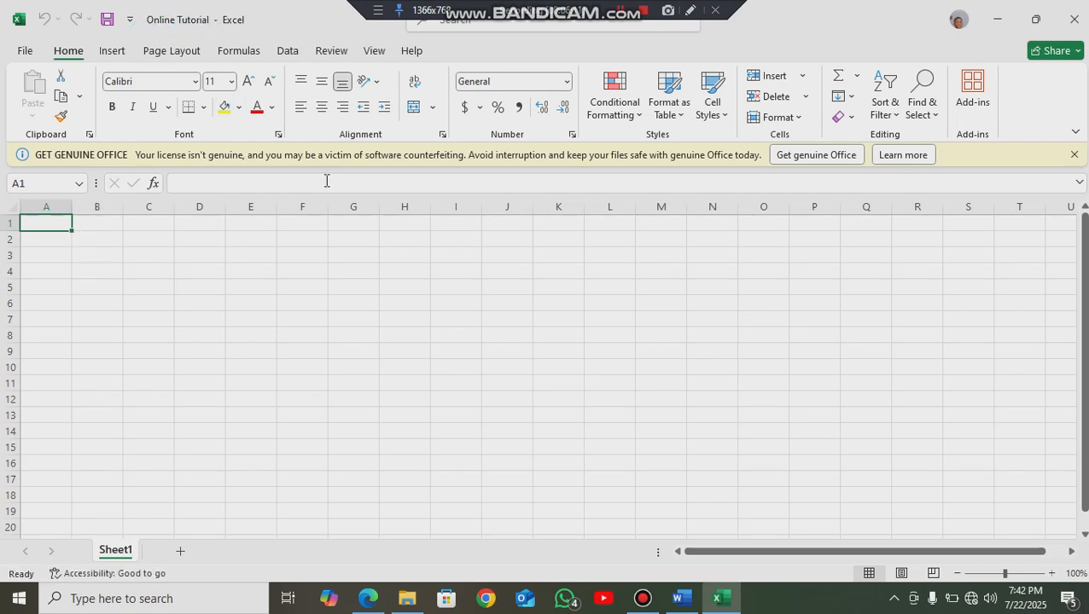
left_click(1073, 154)
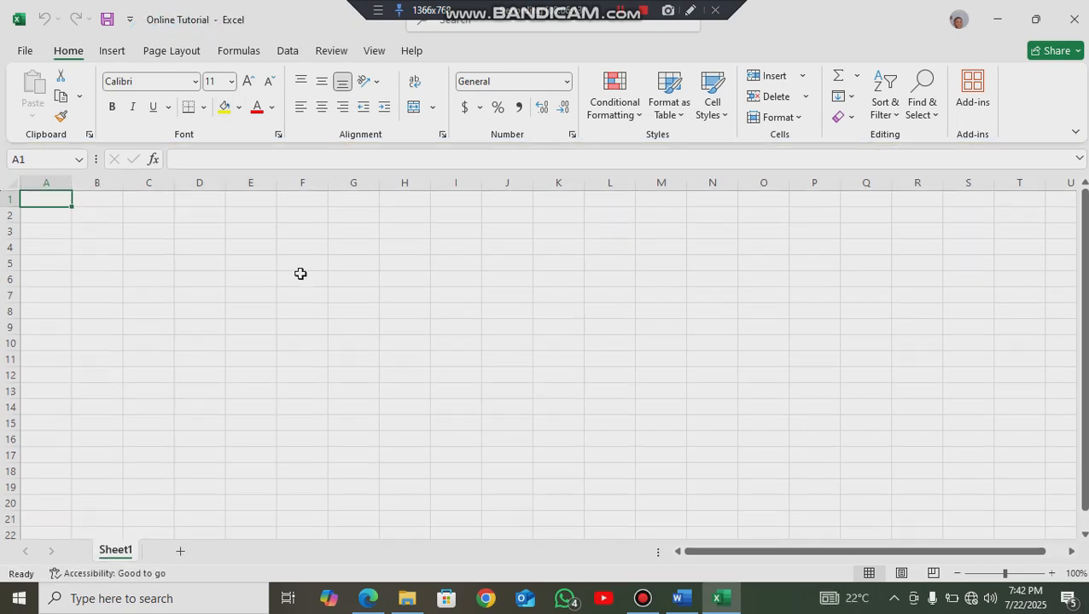
- Import the PDF "FY24_Q1_Consolidated_Financial_Statements - AAPL" from the Set-3 folder as a data source for the workbook
left_click(286, 53)
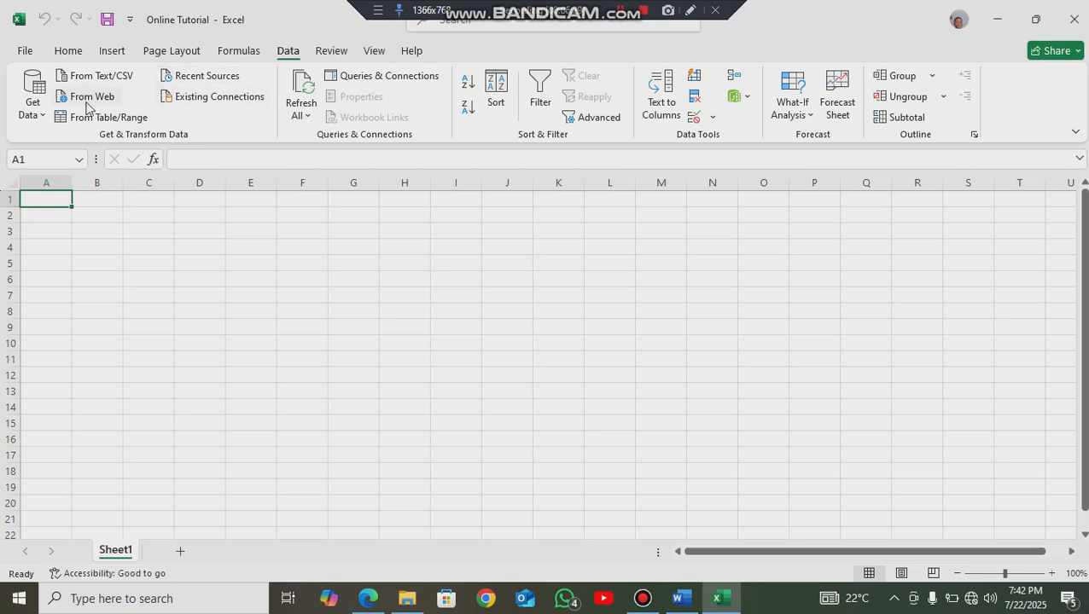
left_click(37, 113)
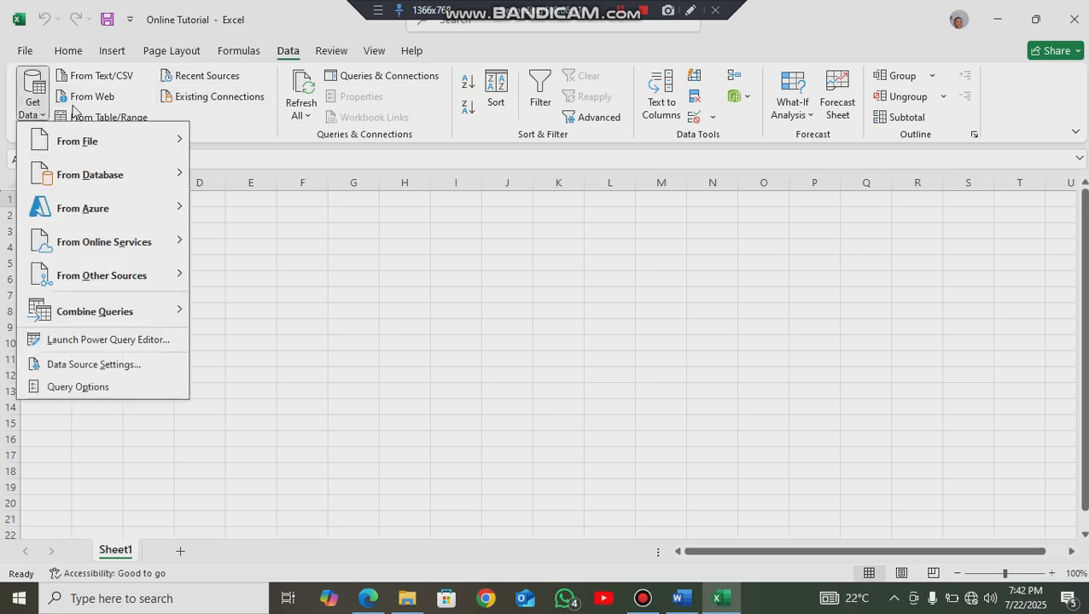
mouse_move(142, 150)
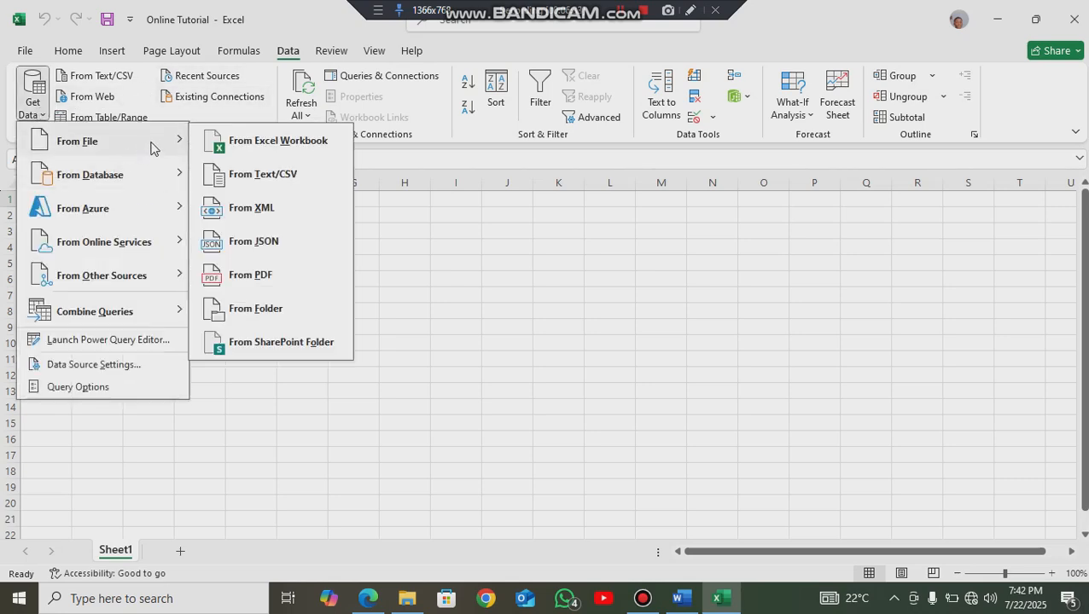
left_click(266, 282)
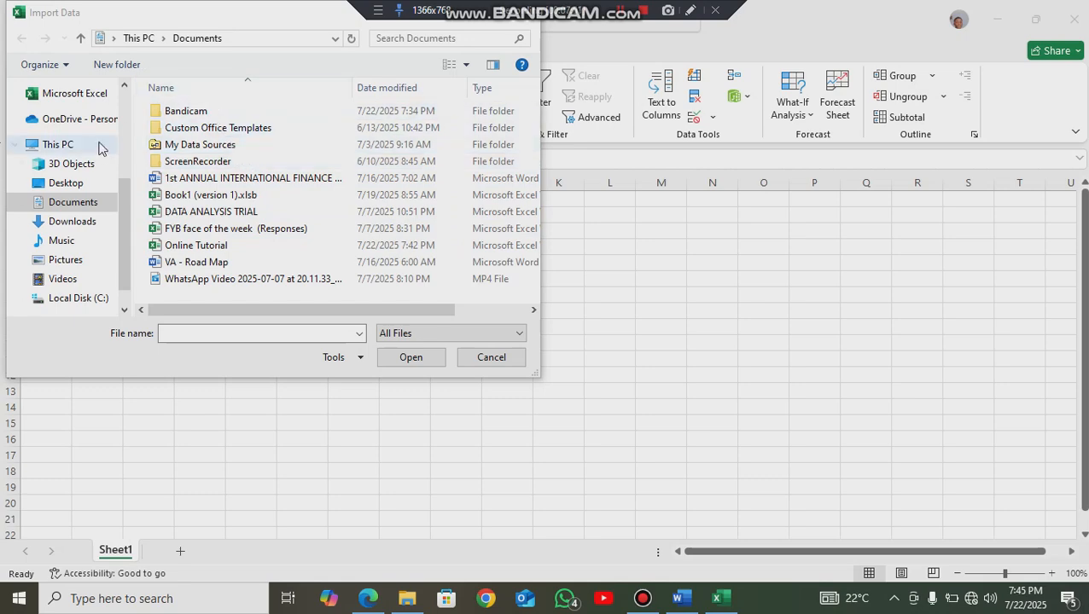
scroll(94, 170, "up", 3)
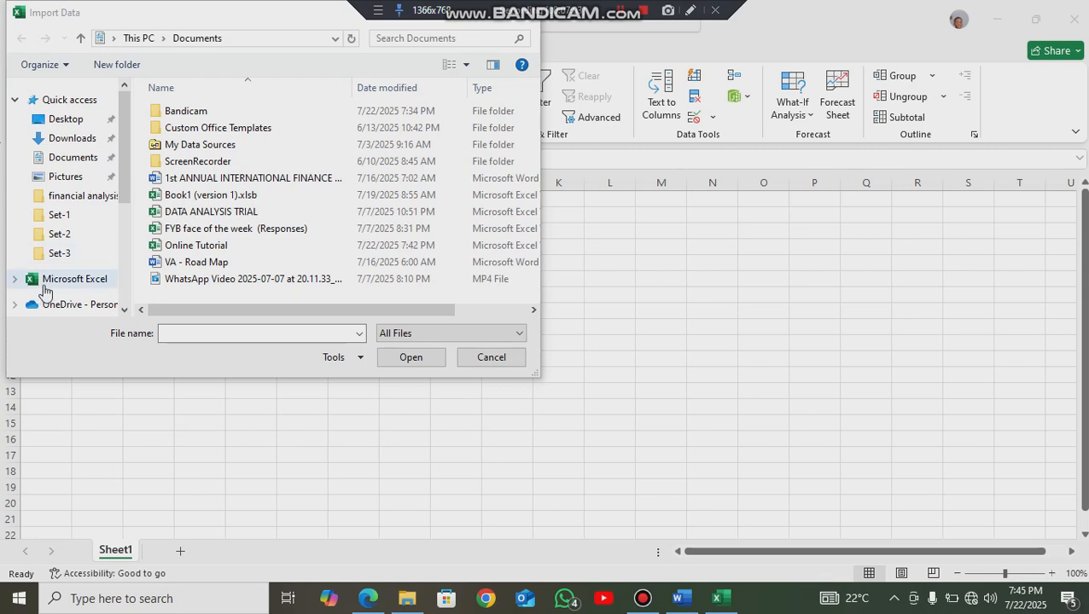
left_click(53, 256)
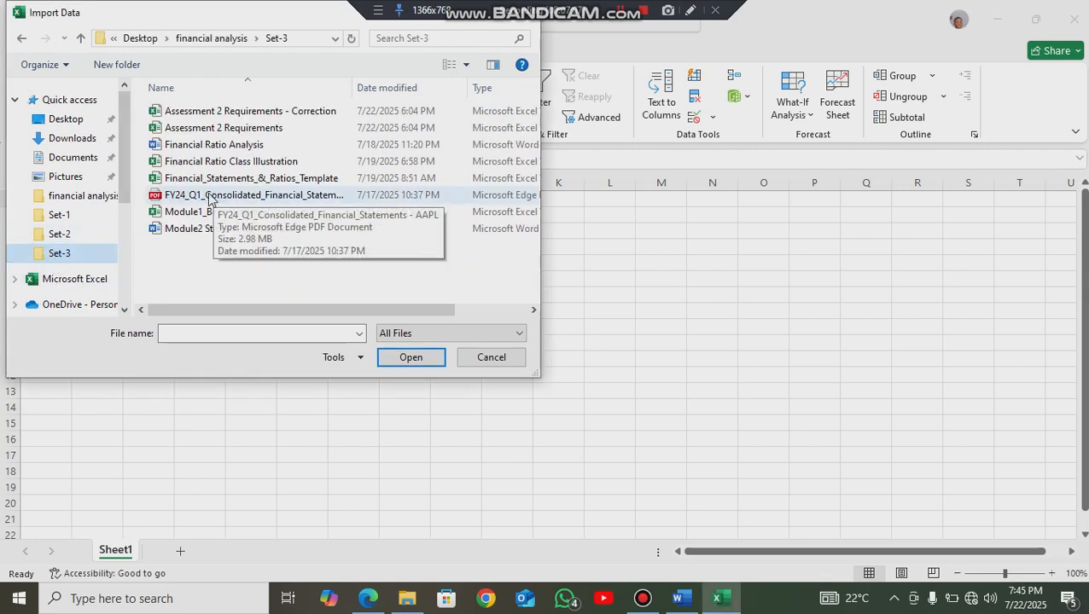
left_click(210, 197)
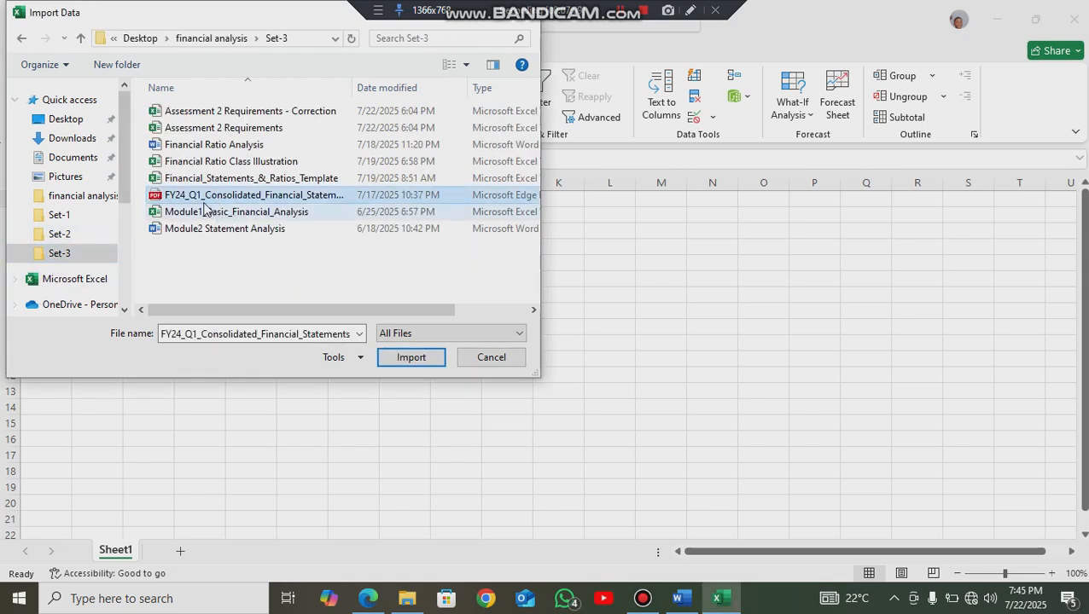
left_click(324, 336)
left_click(324, 336)
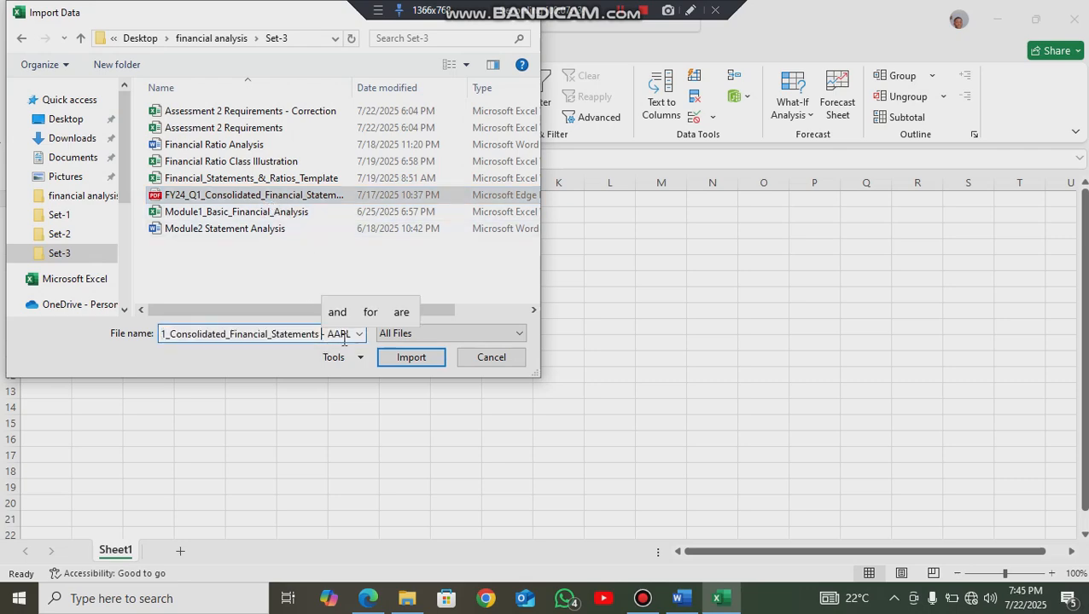
left_click_drag(335, 335, 346, 334)
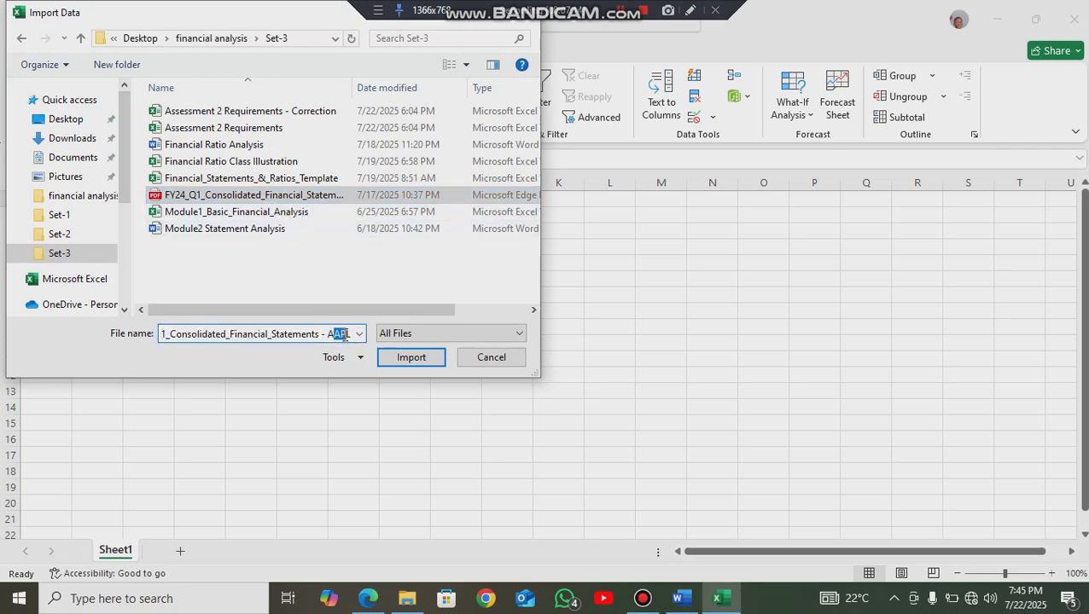
left_click(409, 358)
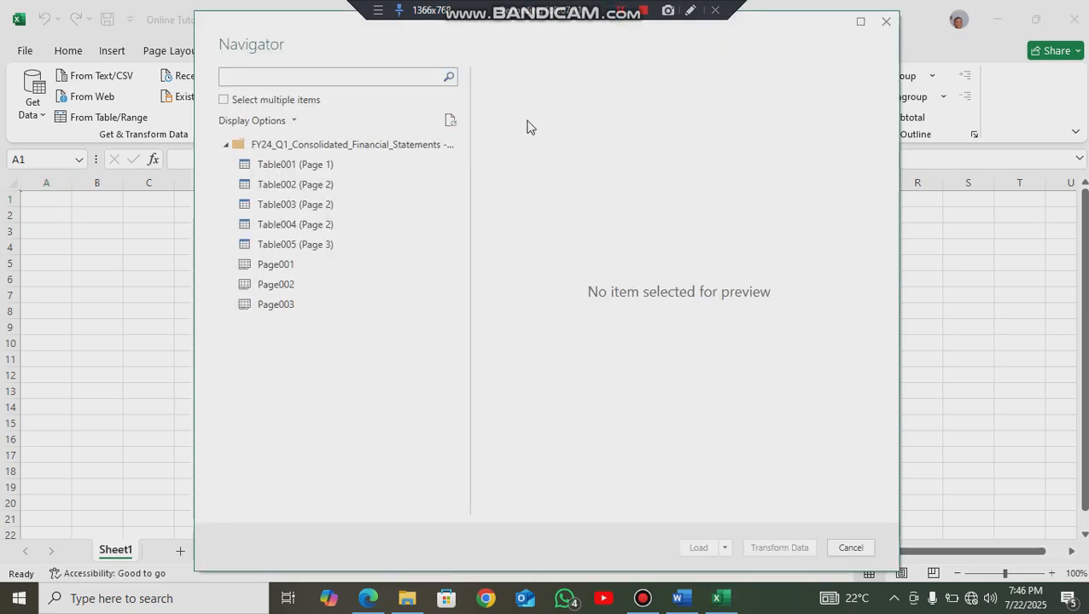
- Preview the full length of Table001 (Page 1) from the PDF, and bring up the preview of Table002 (Page 2)
left_click(320, 168)
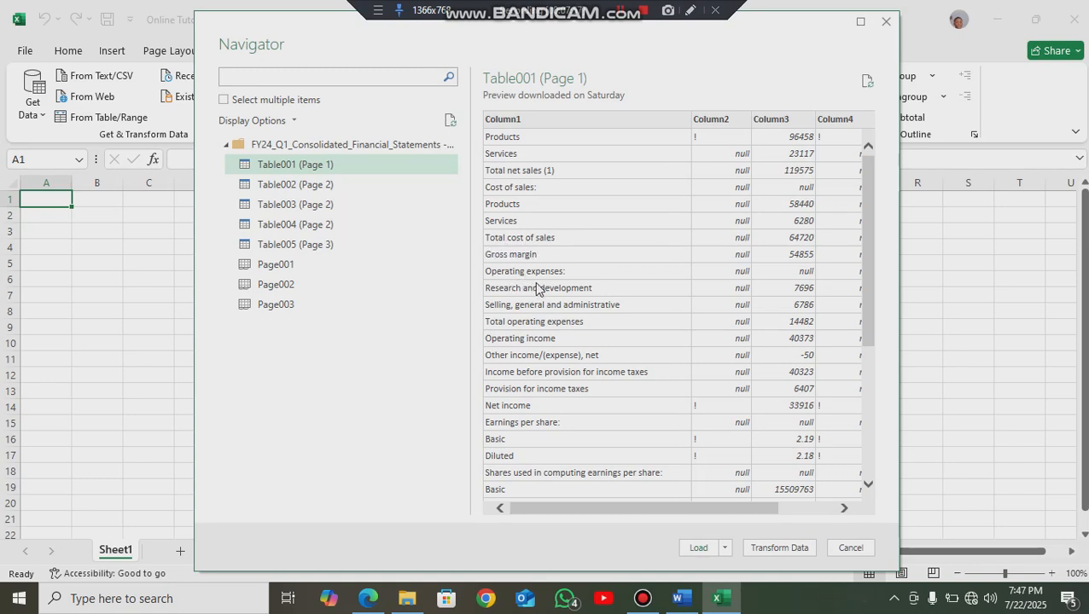
scroll(563, 311, "down", 3)
scroll(563, 307, "down", 3)
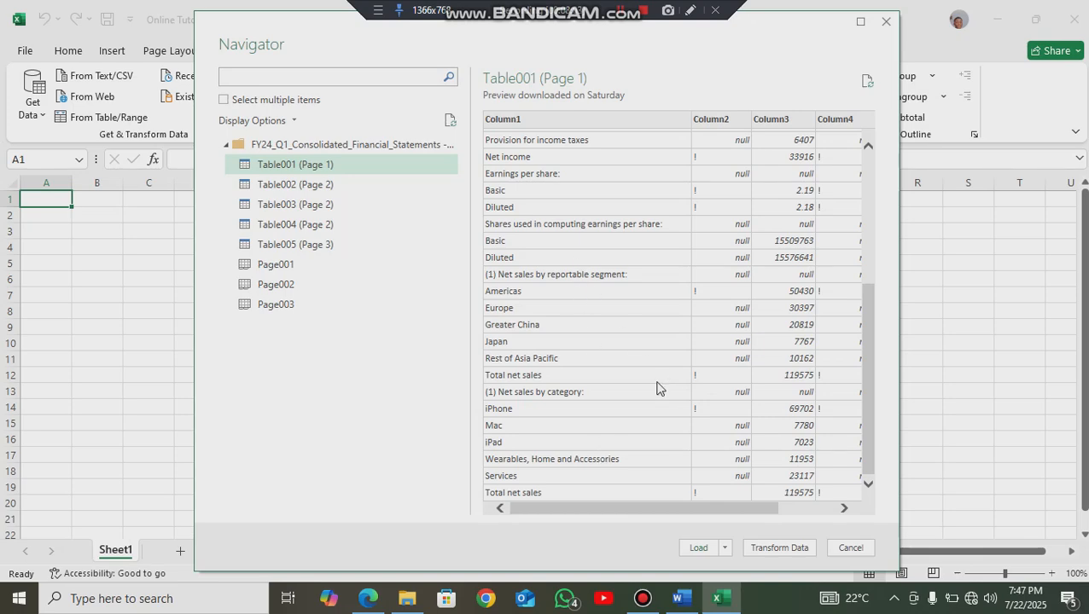
scroll(570, 356, "up", 6)
left_click(340, 187)
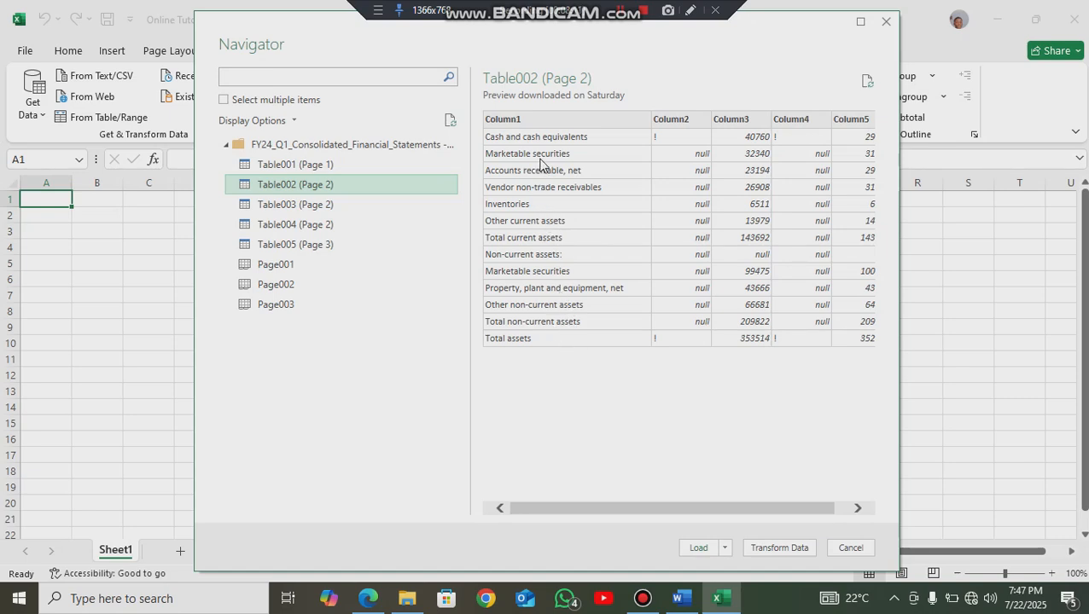
- Switch to the PDF in Edge, mark Total net sales and its December 30, 2023 figure, and return to Excel
key("alt+Tab")
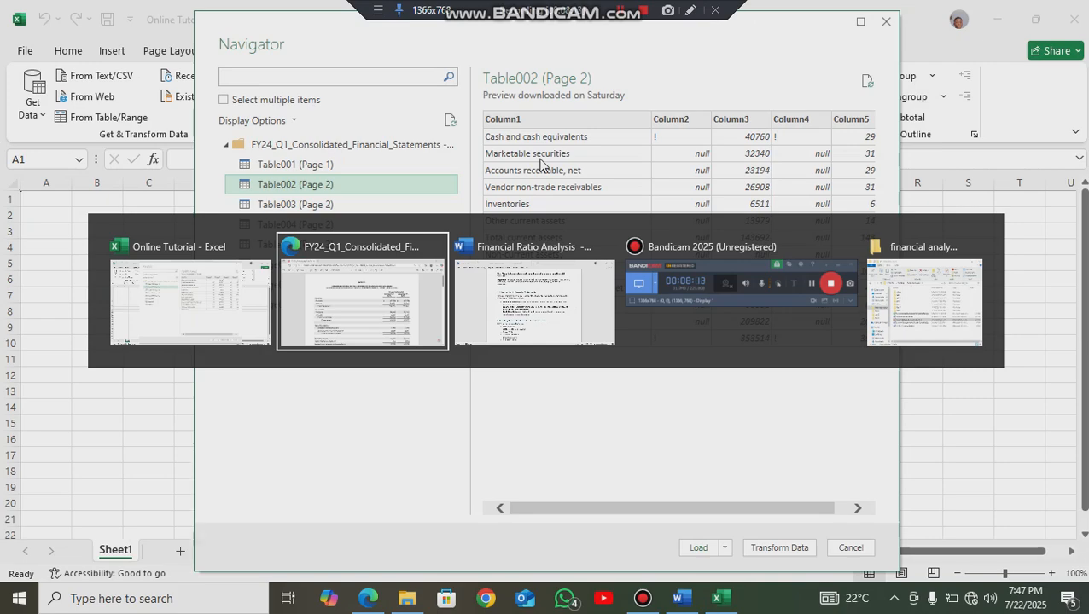
left_click(384, 280)
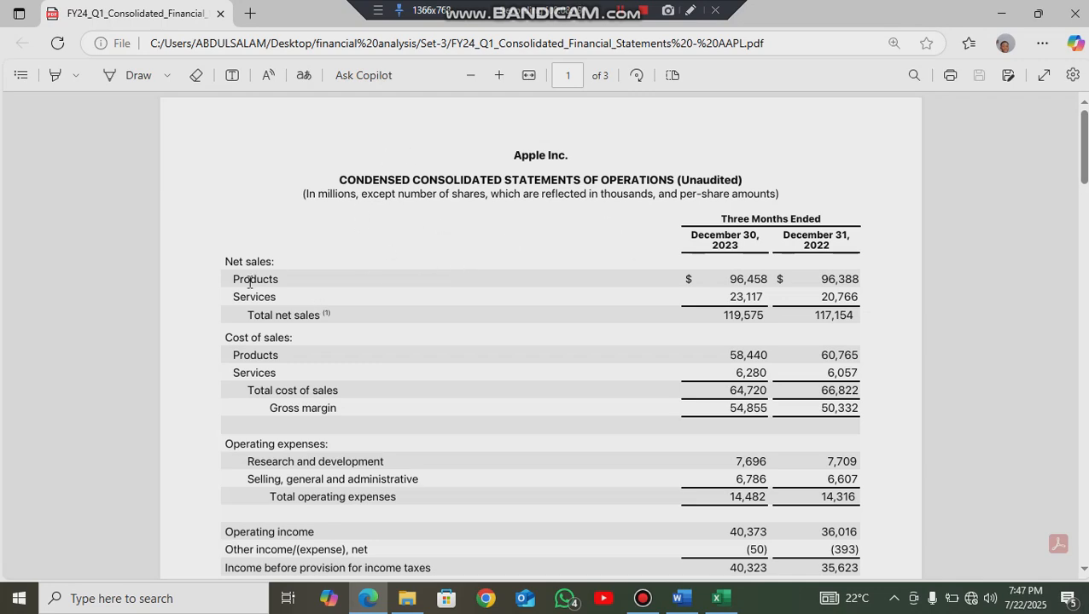
scroll(408, 359, "down", 3)
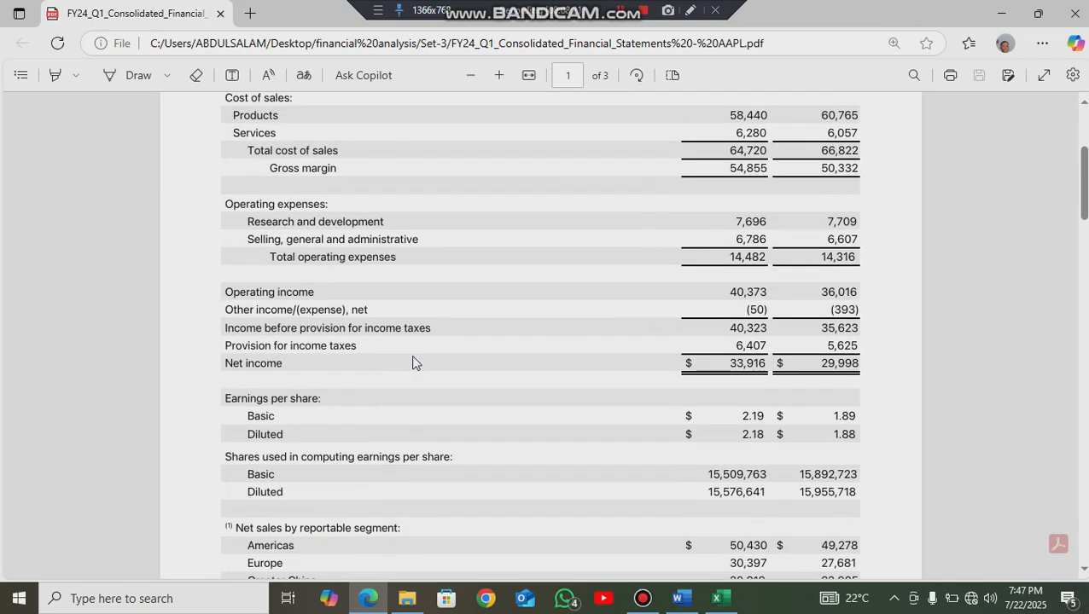
scroll(325, 312, "up", 2)
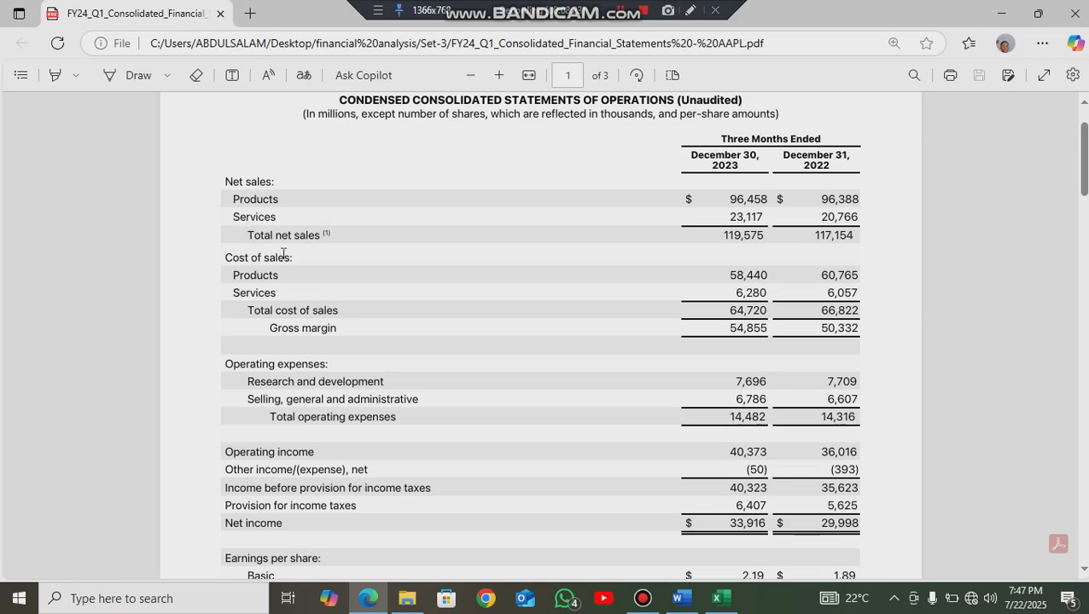
left_click_drag(268, 239, 333, 237)
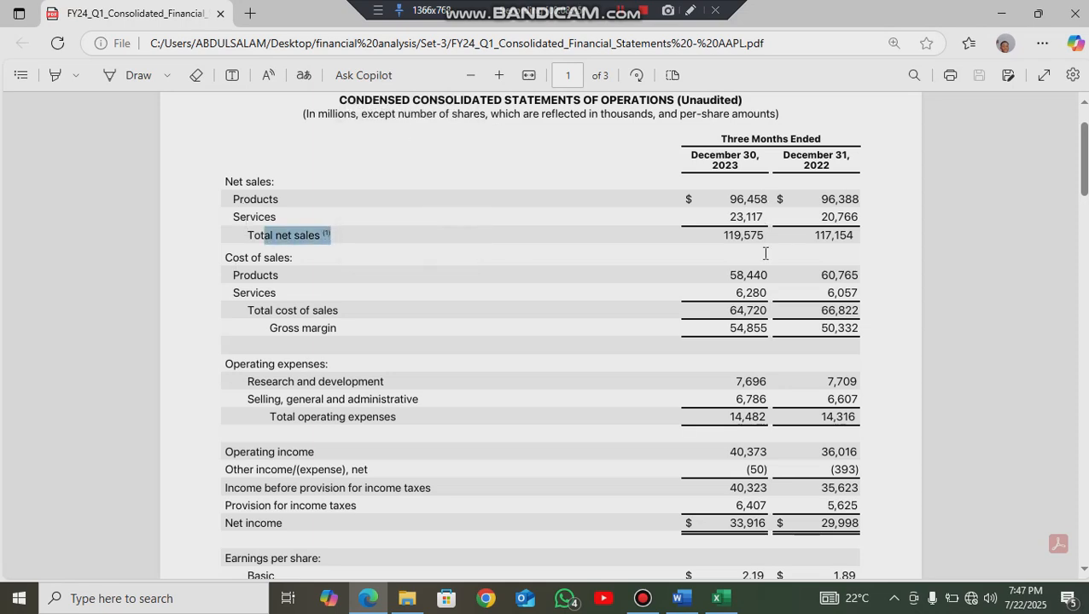
left_click_drag(721, 238, 761, 239)
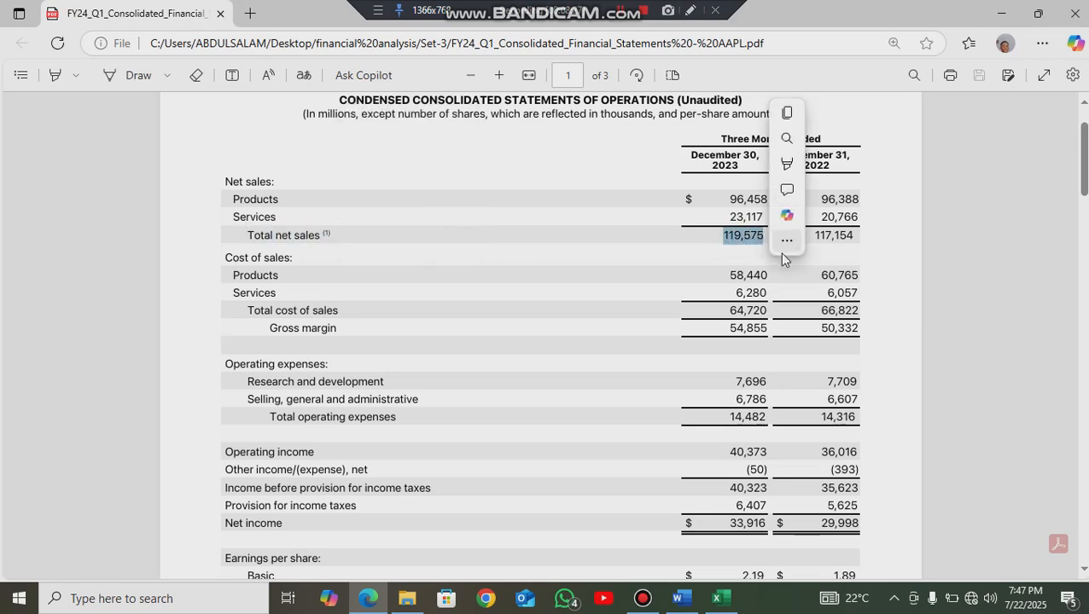
key("alt+Tab")
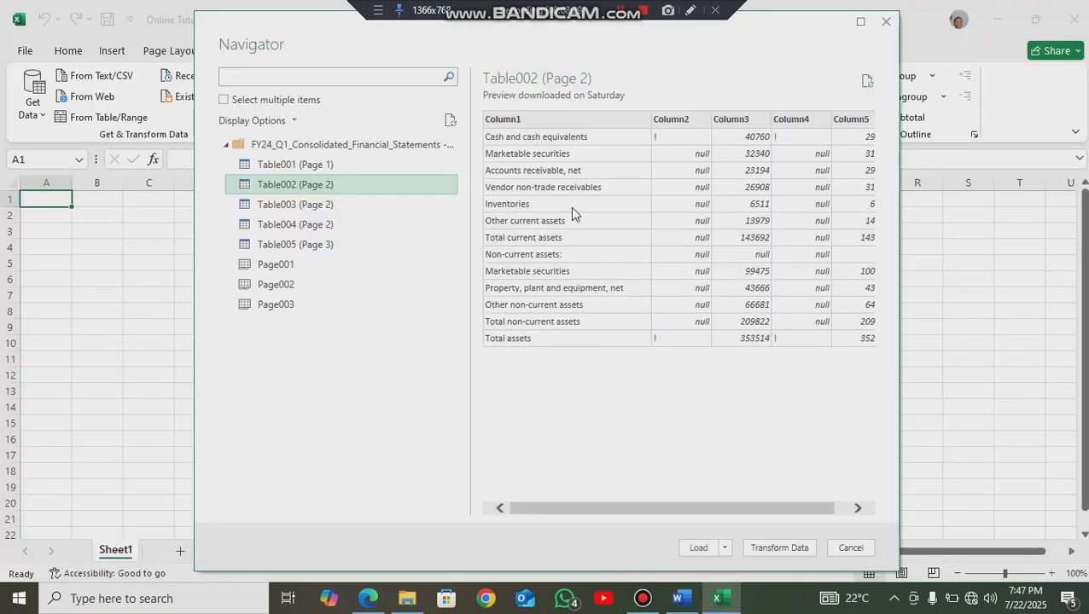
- Preview Table001 (Page 1) again and examine its figures across to Column5
left_click(316, 167)
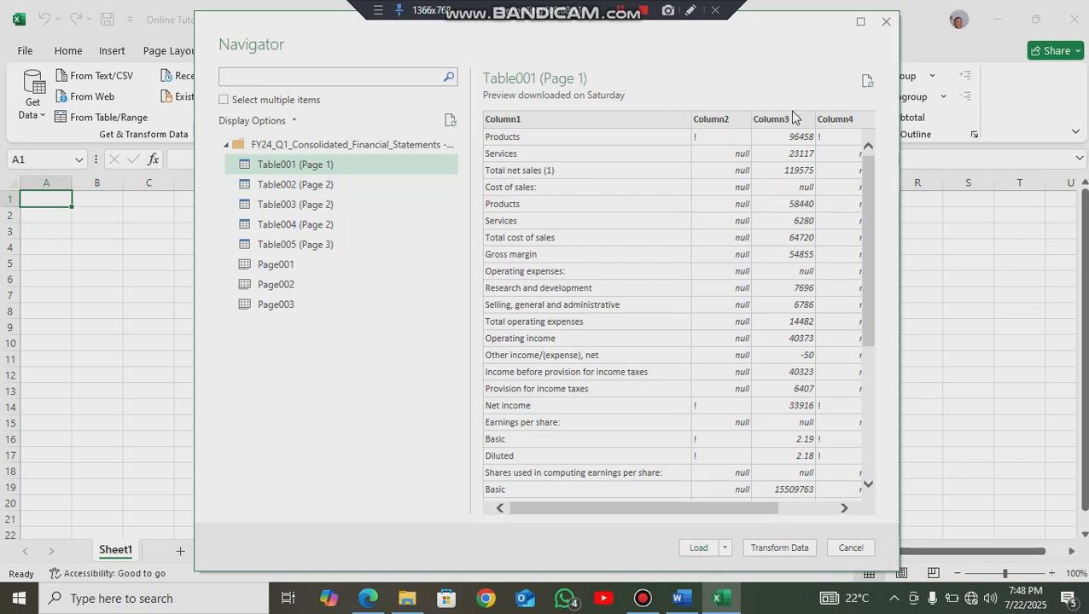
scroll(813, 432, "down", 1)
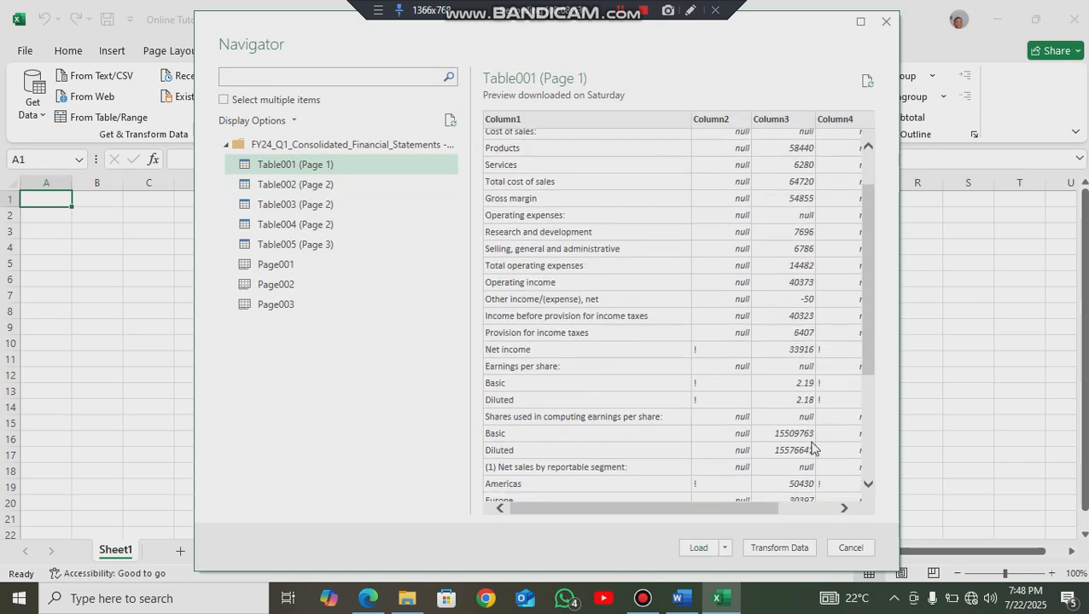
scroll(789, 421, "up", 1)
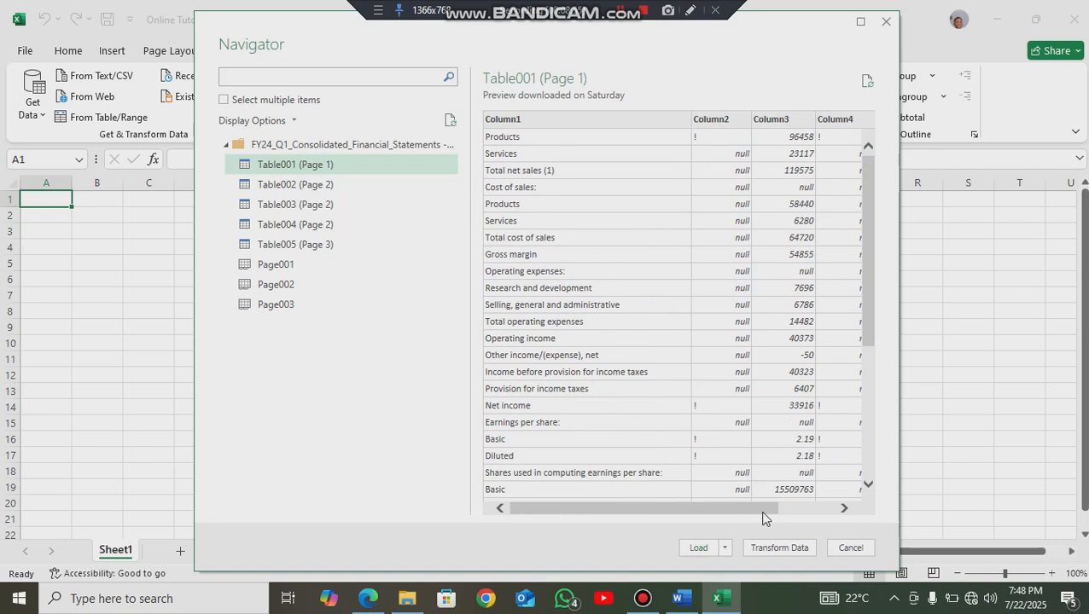
left_click_drag(763, 513, 823, 513)
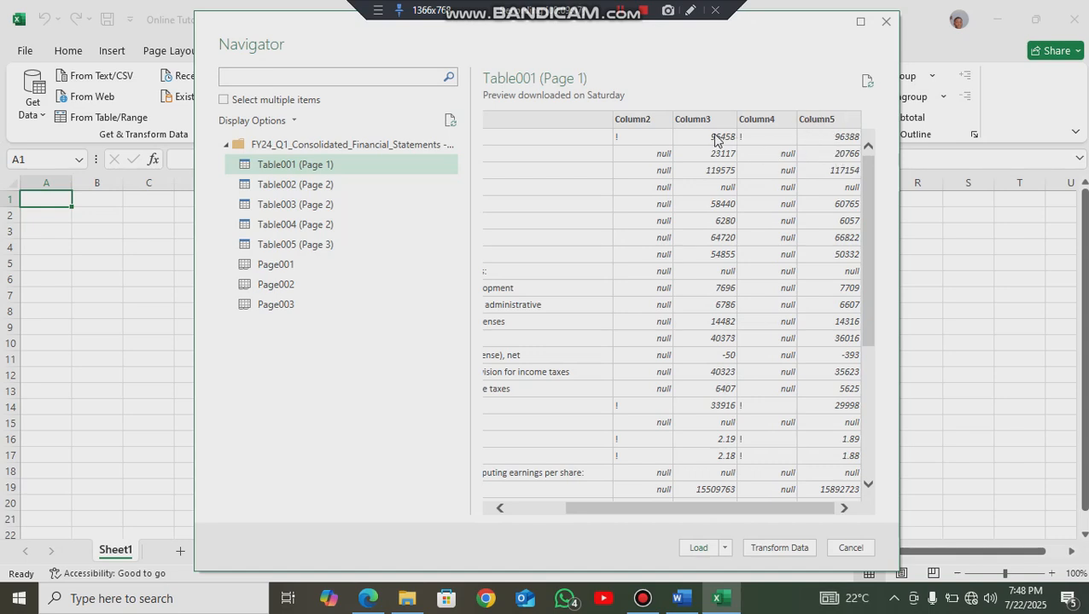
left_click_drag(773, 511, 800, 551)
- Mark the December 31, 2022 total net sales figure in the PDF in Edge and return to the Excel Navigator
key("alt+Tab")
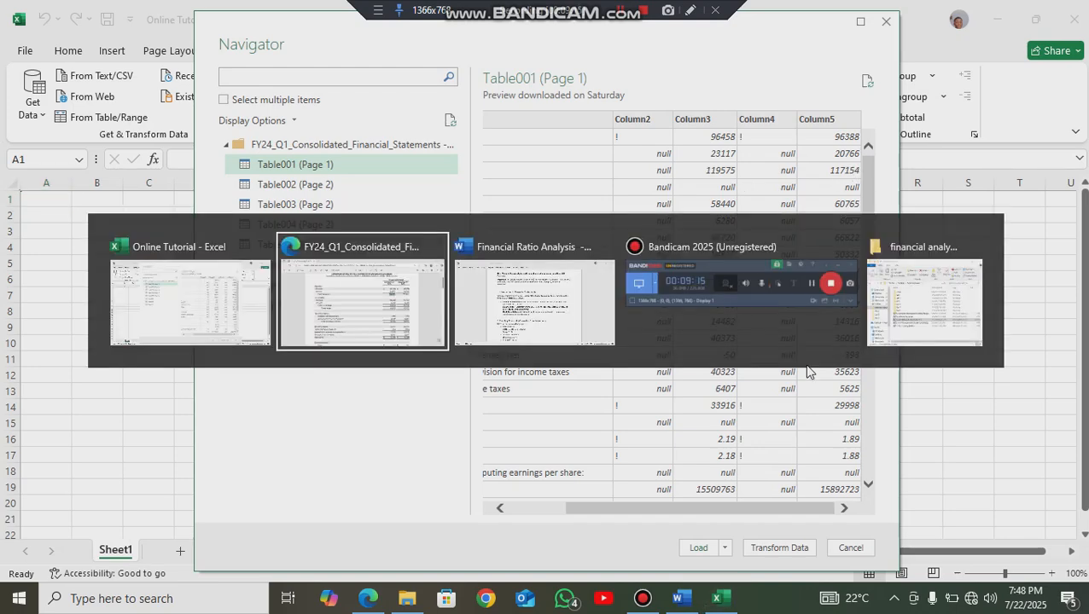
left_click_drag(814, 237, 853, 238)
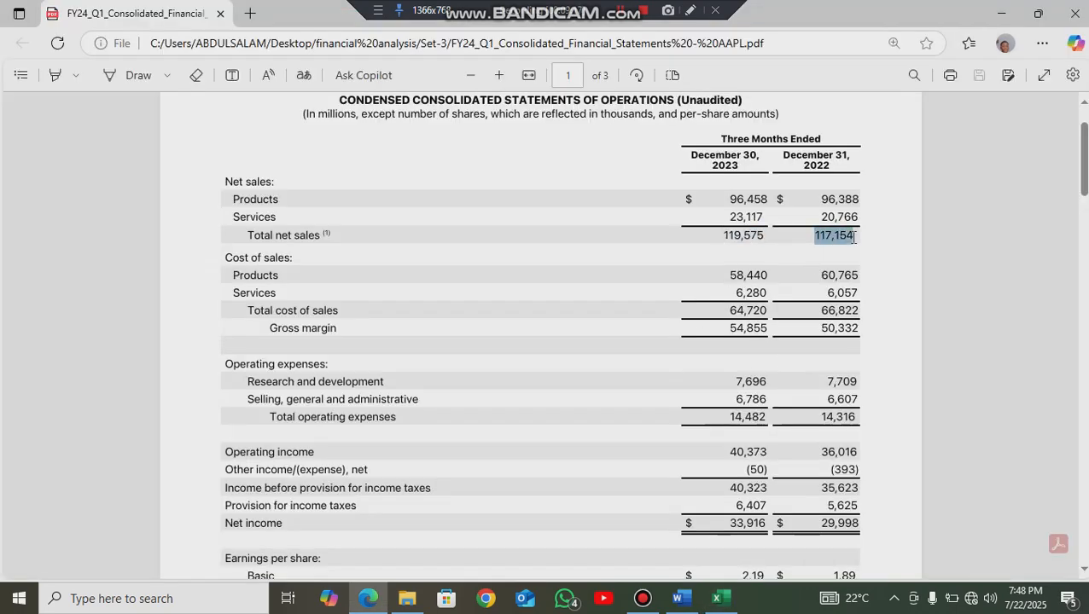
right_click(869, 250)
key("alt+Tab")
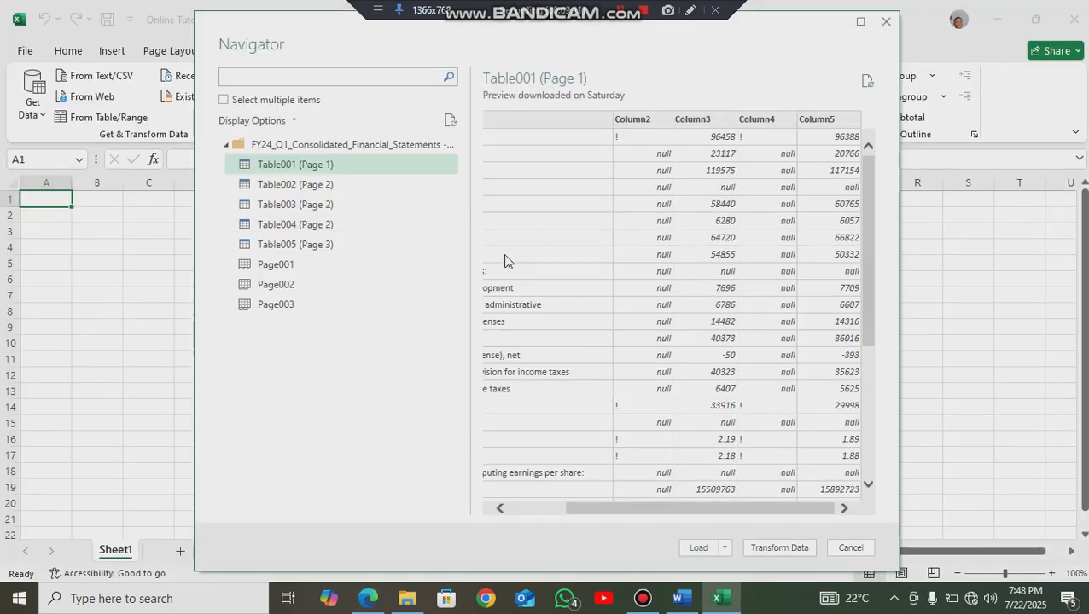
- Preview the balance sheet tables Table002, Table003 and Table004 (Page 2), viewing Table004 across to Column5
left_click(333, 187)
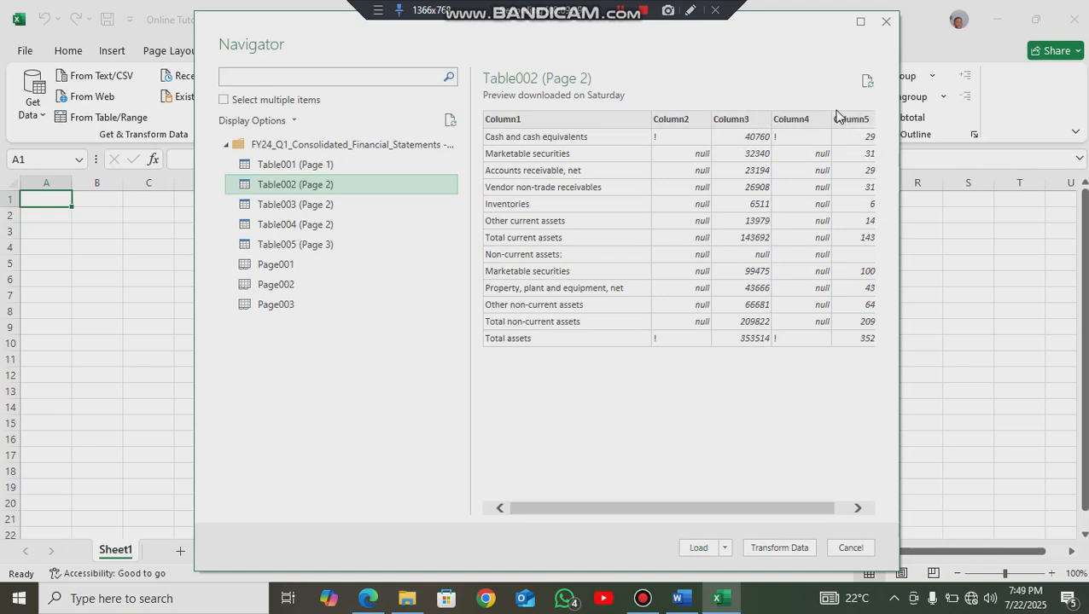
left_click(331, 210)
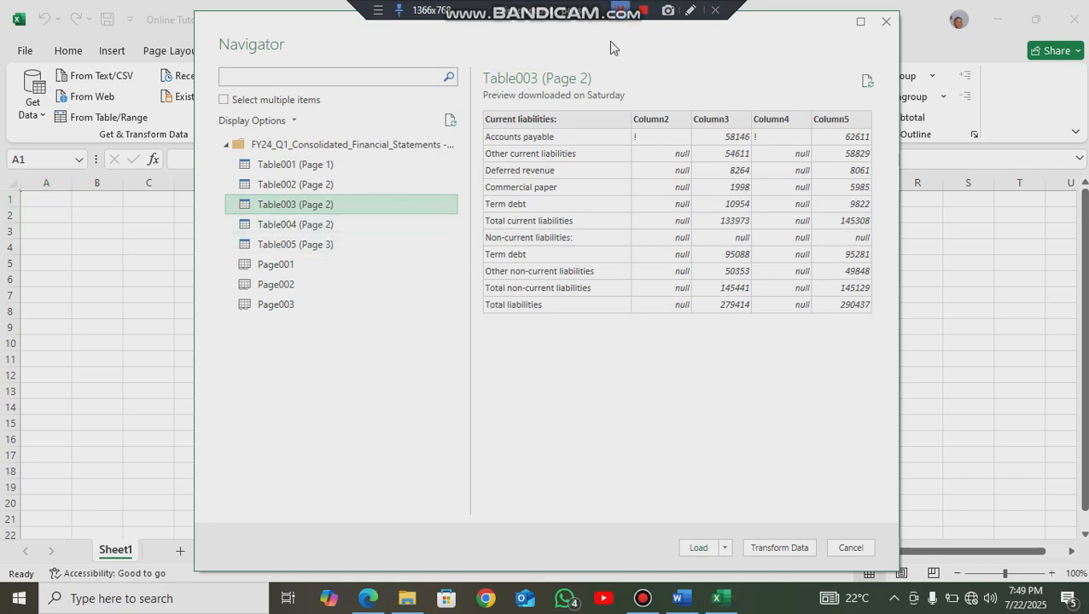
left_click(328, 227)
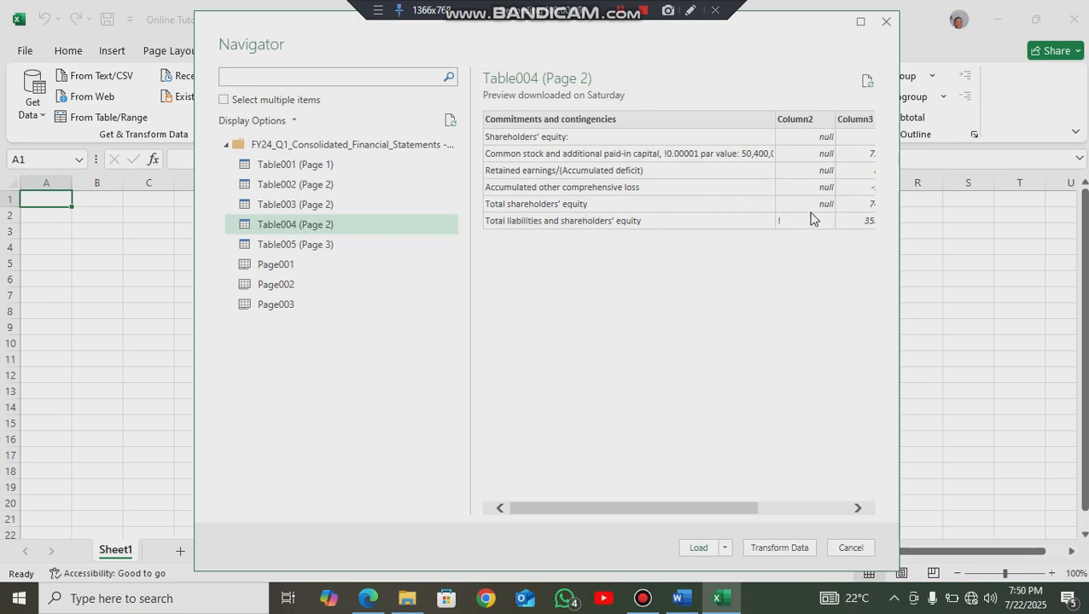
left_click_drag(743, 510, 816, 462)
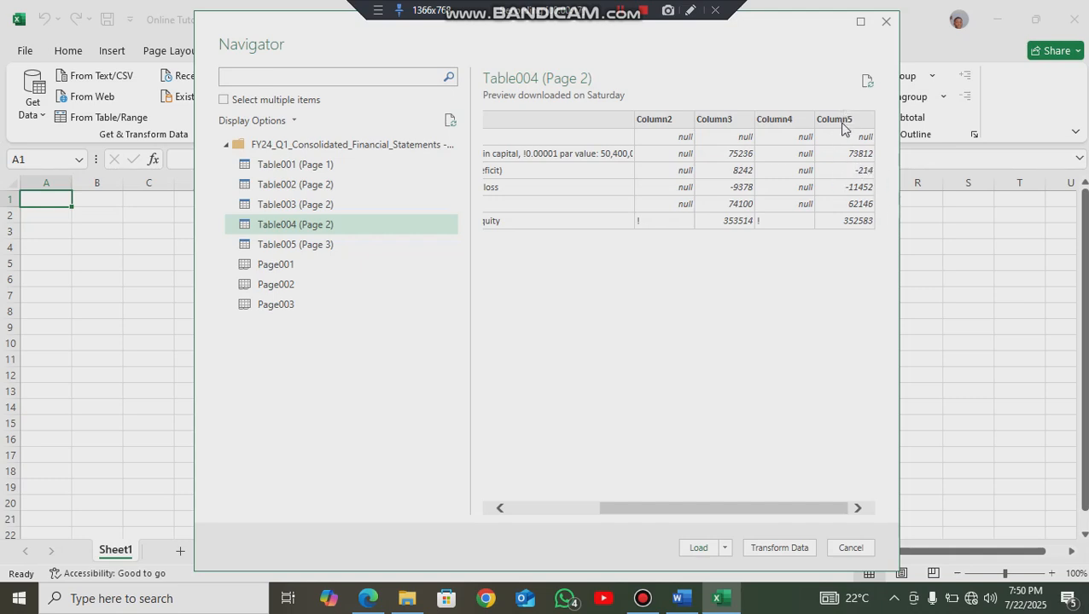
- Preview the whole cash flow table, Table005 (Page 3), and go back to Table001 and Table002
left_click(361, 245)
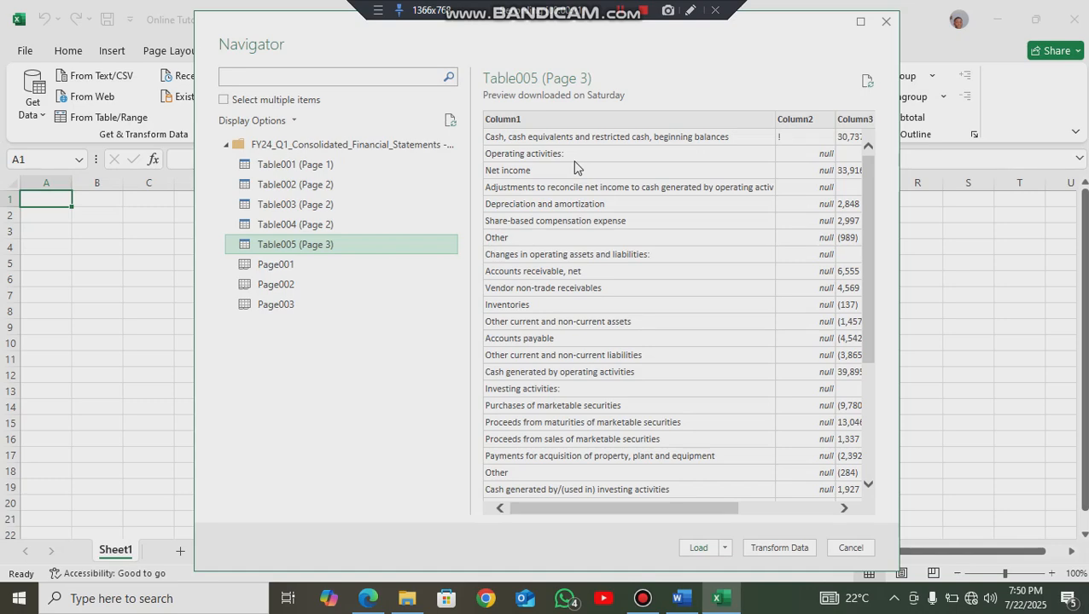
scroll(603, 189, "down", 4)
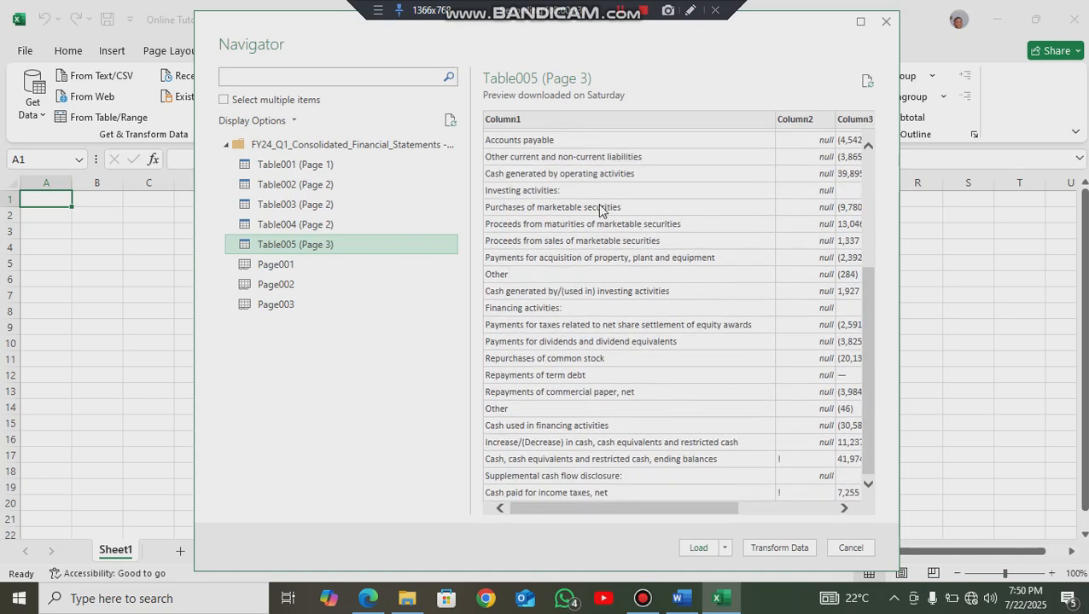
scroll(606, 211, "up", 4)
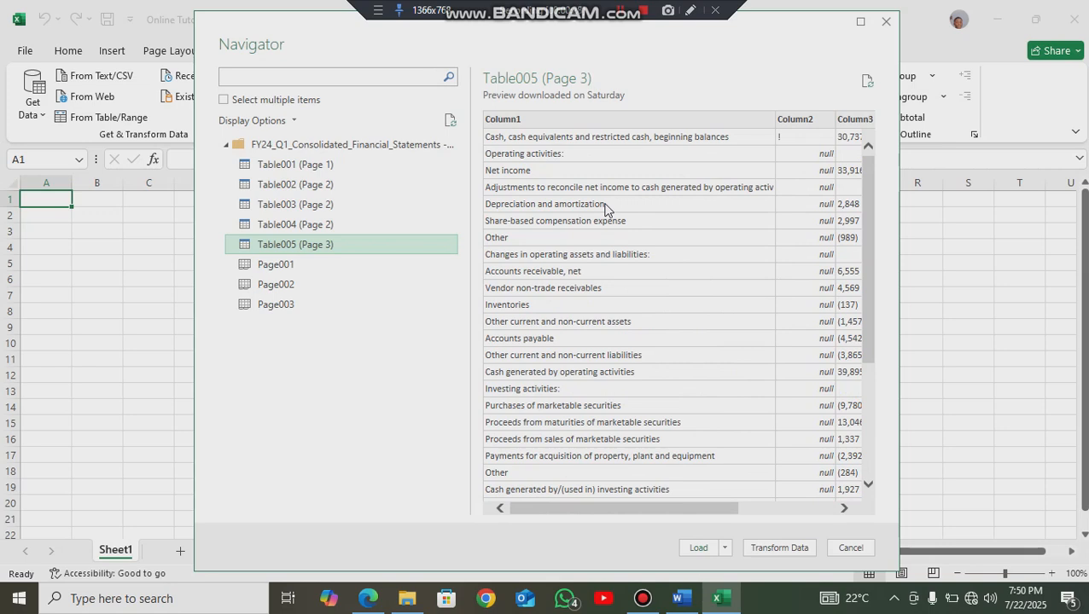
left_click(347, 164)
left_click(367, 186)
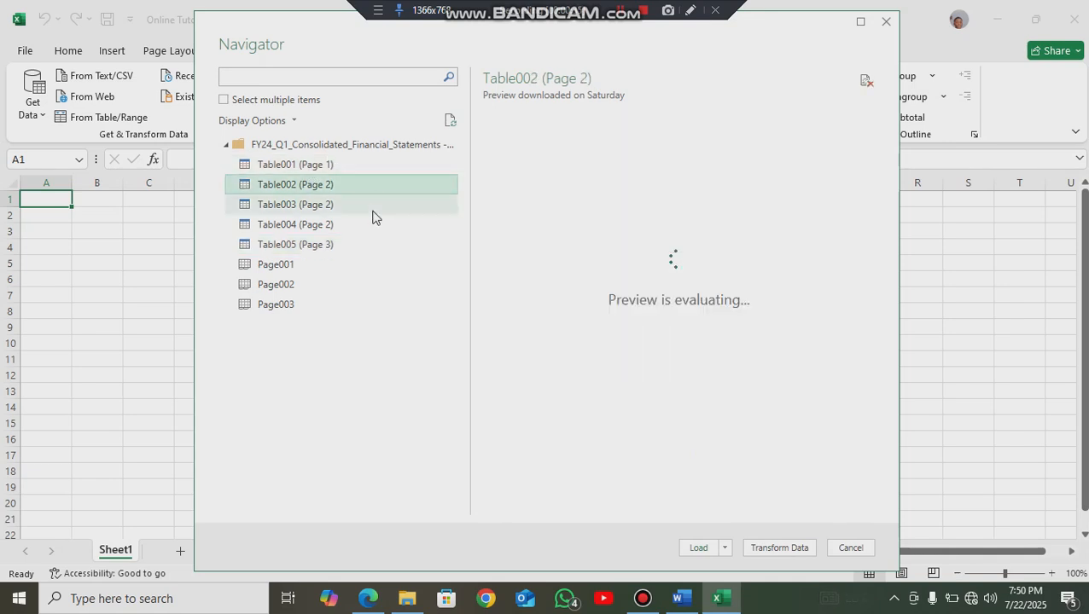
- Preview Table003 and Table004 (Page 2), then go back through Table001 (Page 1) to Table002 (Page 2)
left_click(373, 213)
left_click(378, 227)
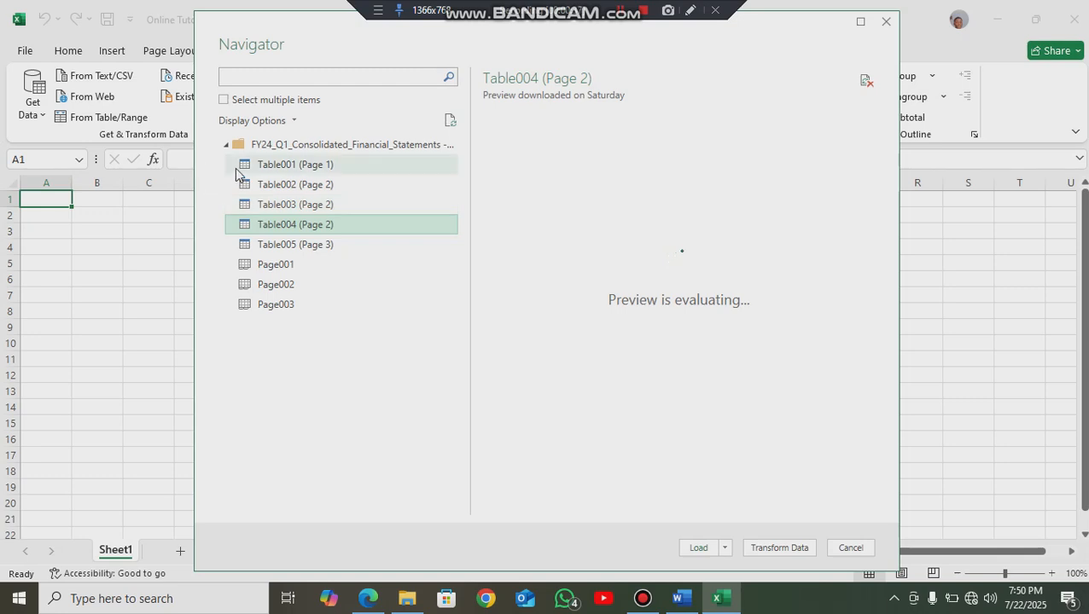
left_click(345, 166)
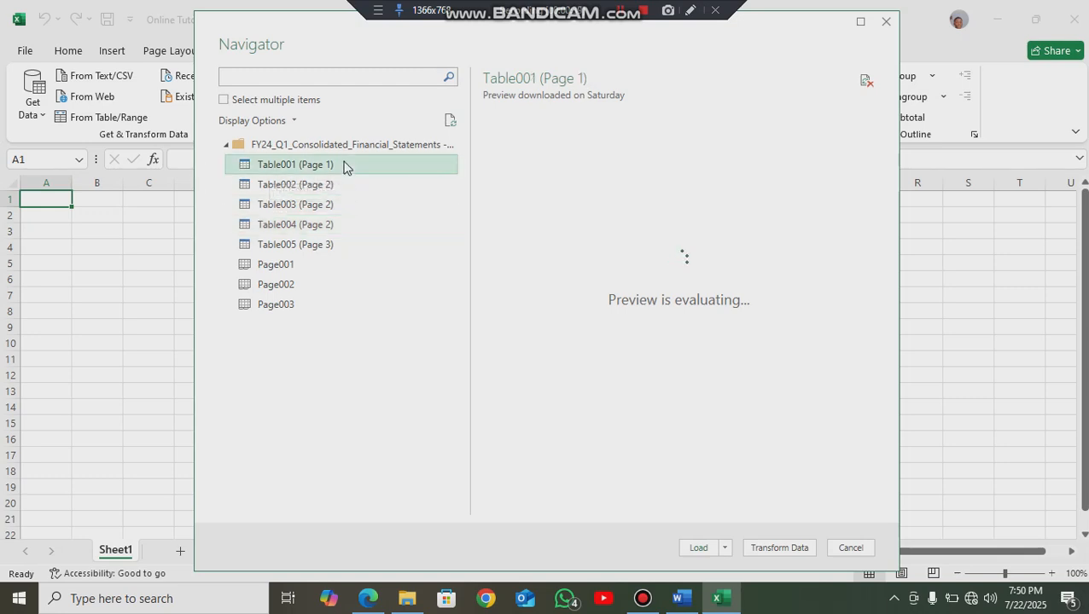
left_click(327, 186)
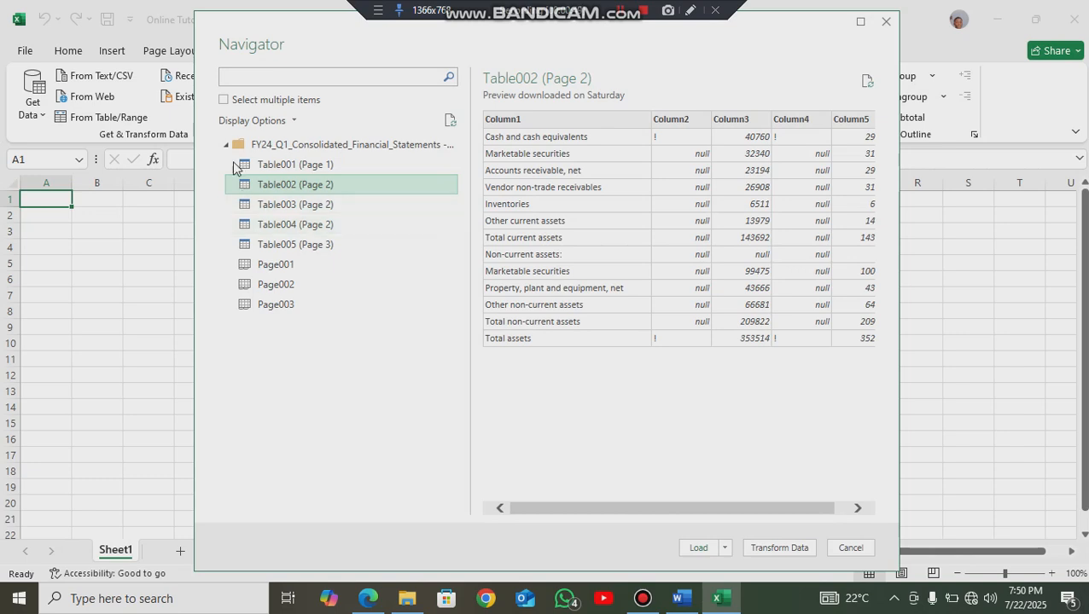
- Enable selection of multiple items, select Table001 through Table004, and open them in Power Query for transformation
left_click(226, 100)
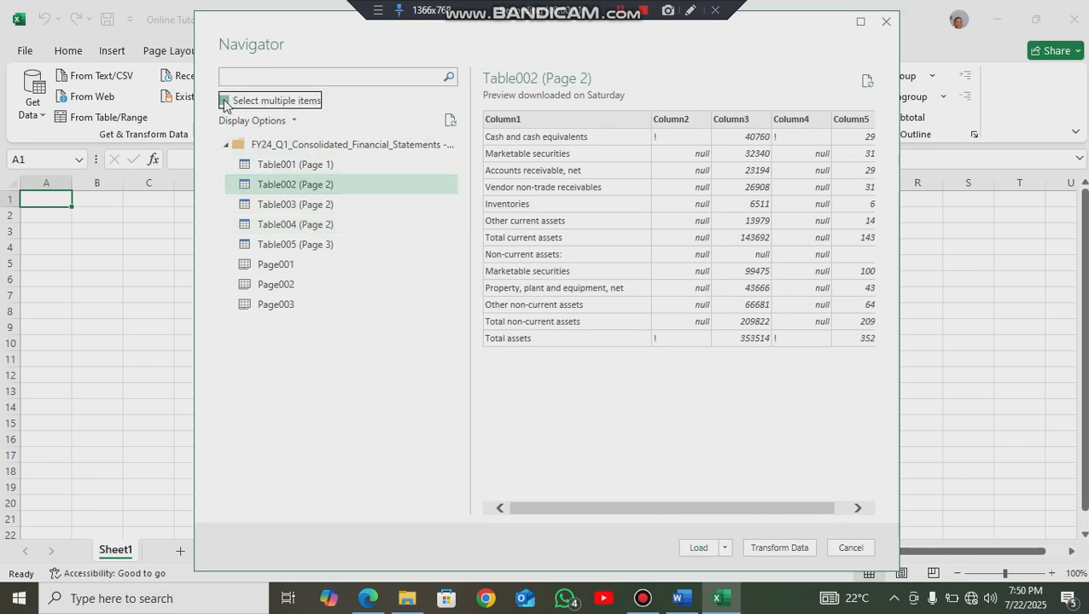
left_click(244, 164)
left_click(243, 185)
left_click(243, 205)
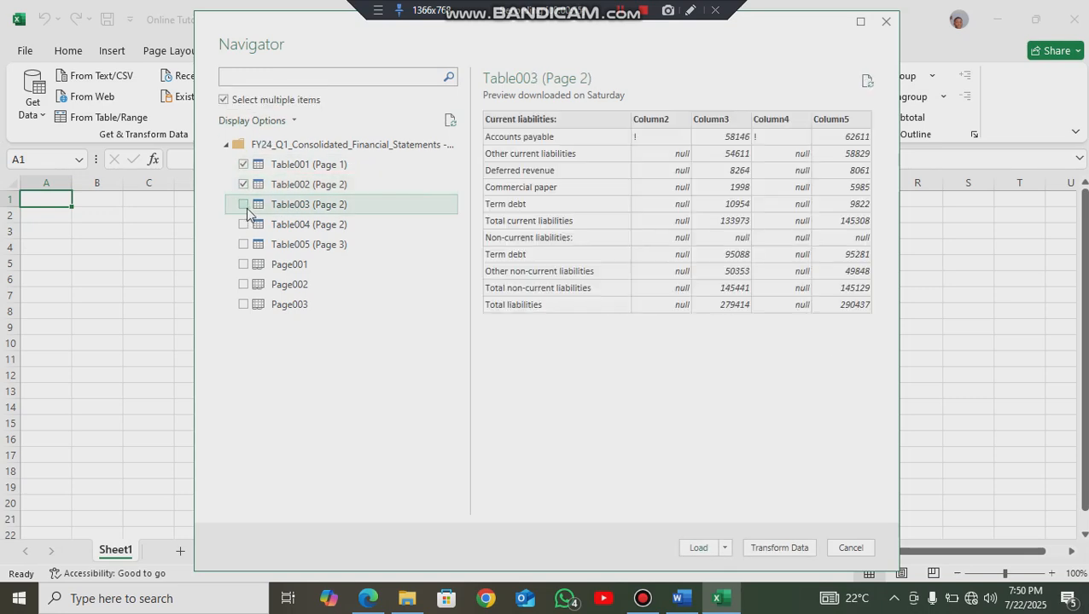
left_click(244, 226)
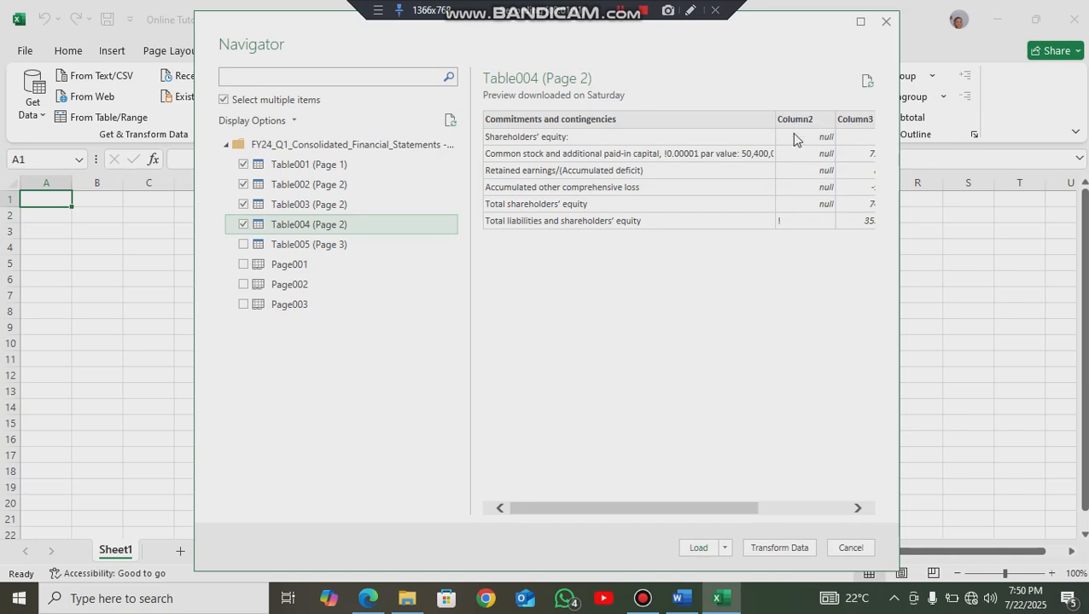
left_click(786, 548)
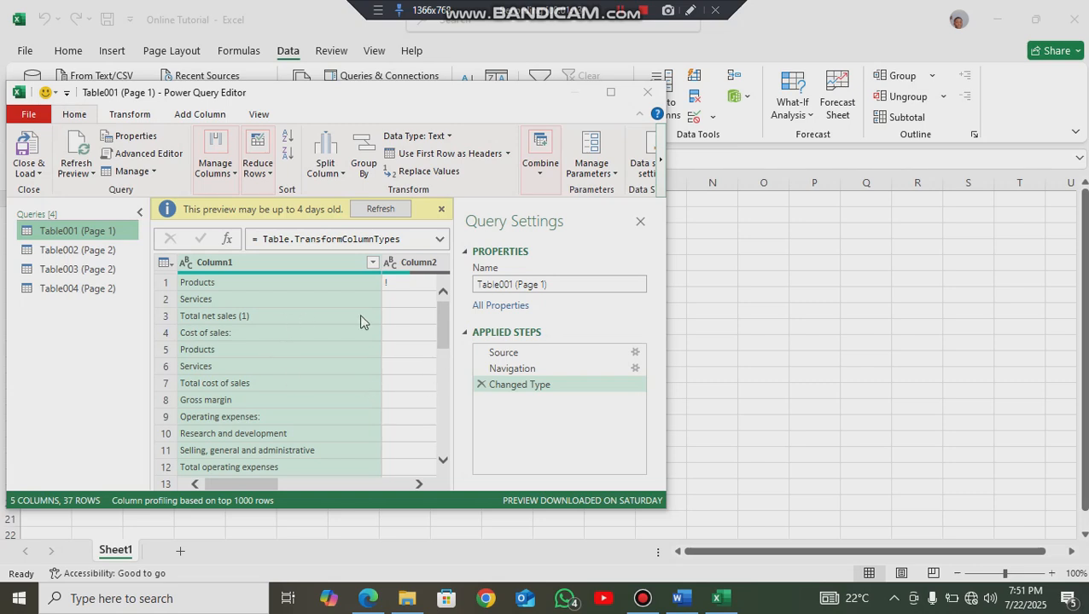
- Dismiss the preview age notice and remove Column2 from the Table001 (Page 1) query
left_click(412, 267)
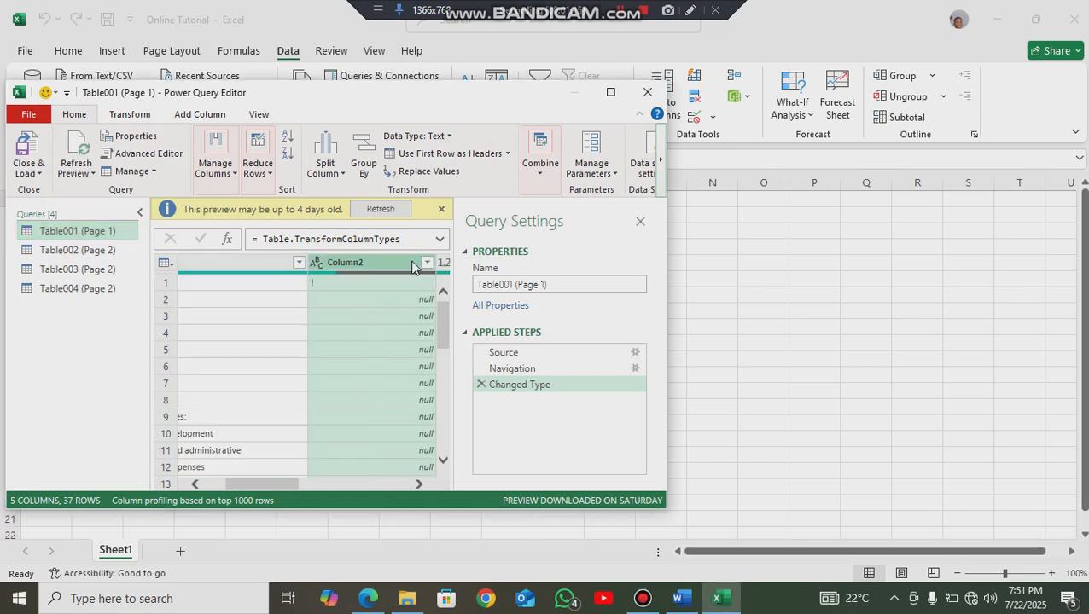
left_click(441, 209)
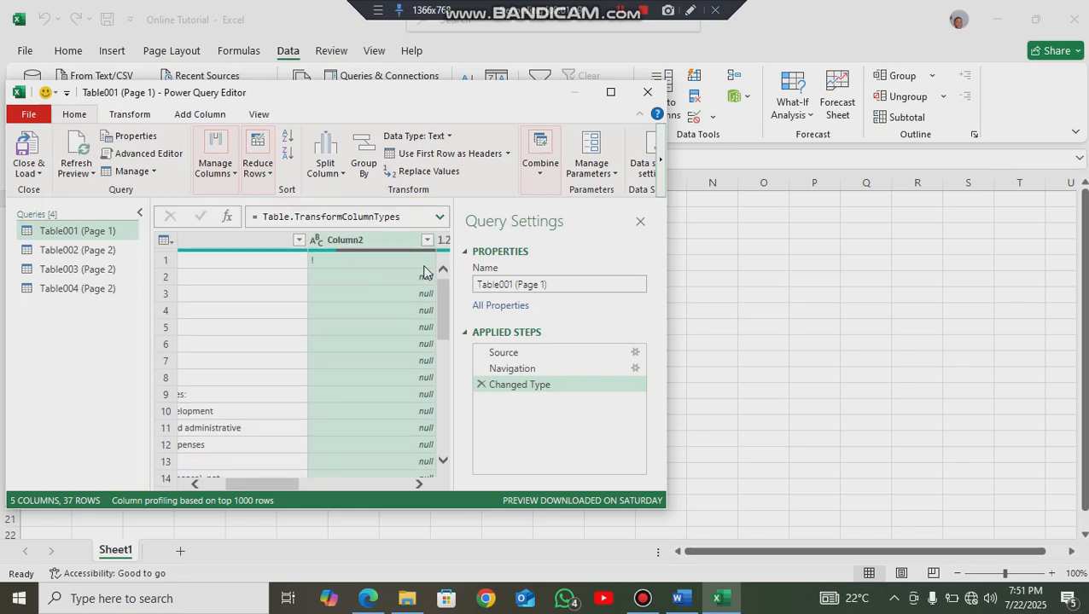
scroll(412, 337, "down", 6)
scroll(410, 332, "up", 3)
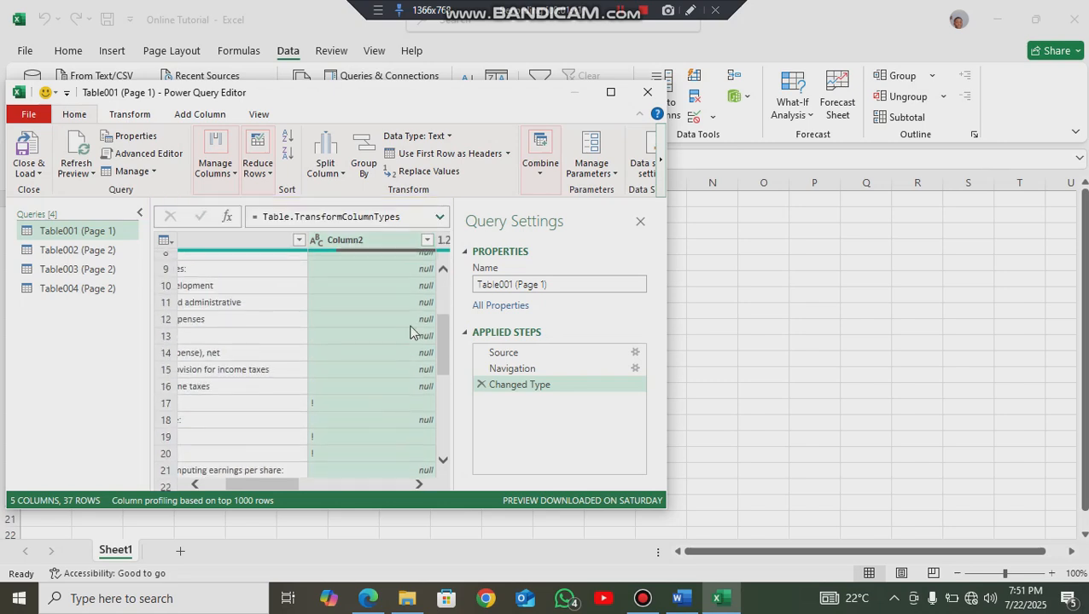
scroll(409, 333, "up", 3)
left_click(215, 158)
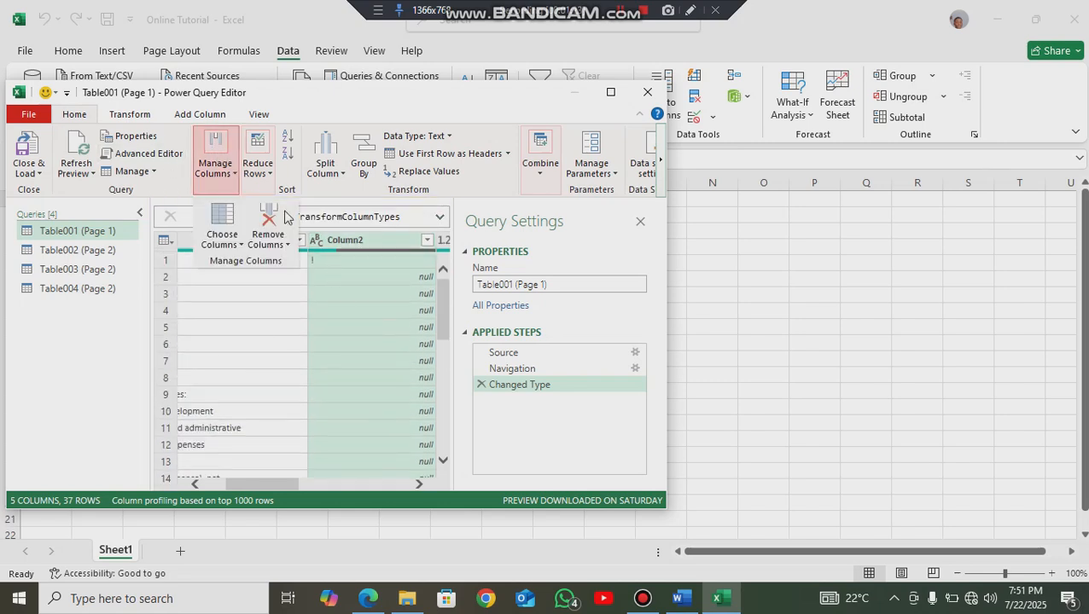
left_click(268, 221)
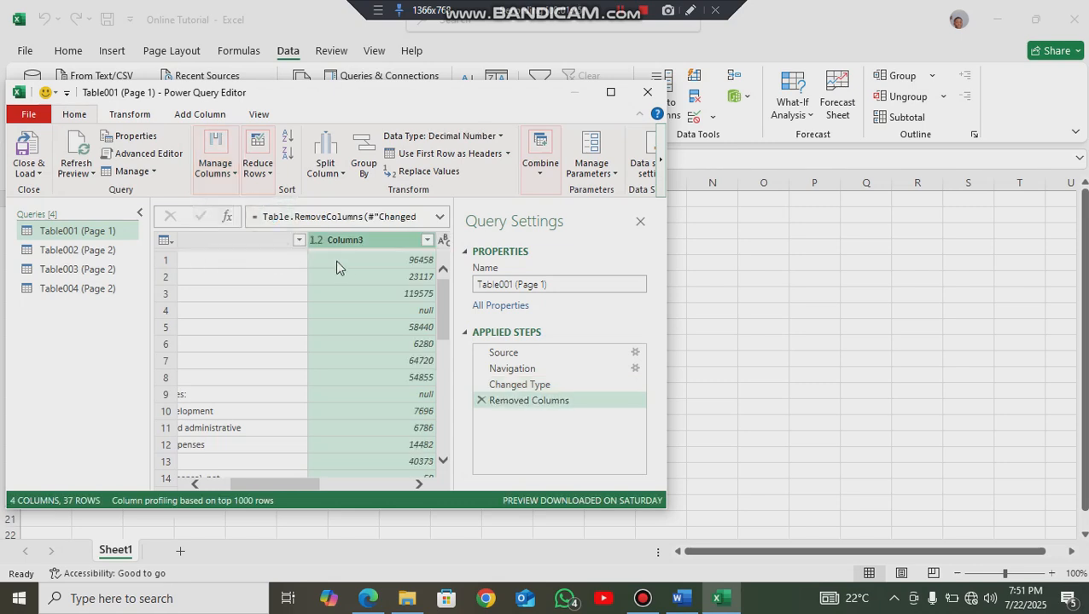
- Rename Column3 of the Table001 (Page 1) query as 2023
double_click(358, 242)
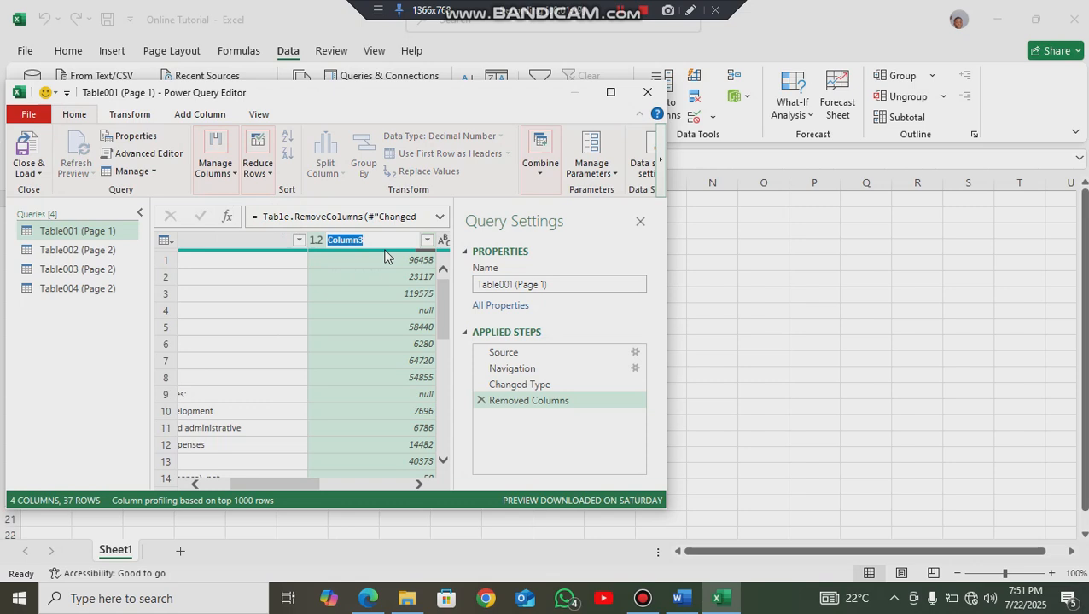
type("2023")
key("Return")
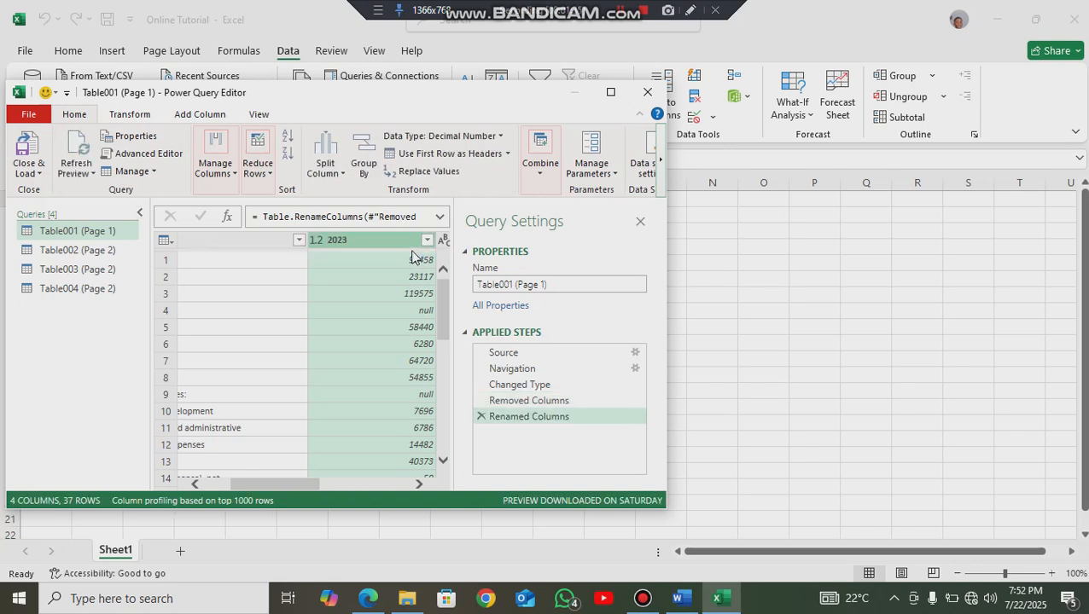
- Remove Column4 from the Table001 (Page 1) query and rename Column5 as 2022
left_click_drag(287, 483, 354, 502)
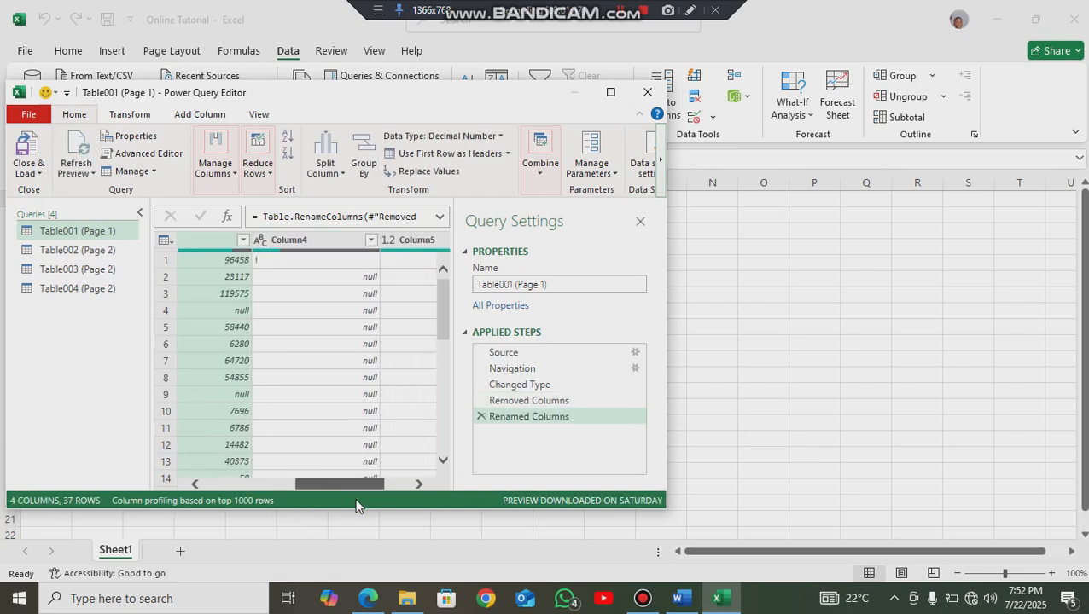
left_click(313, 235)
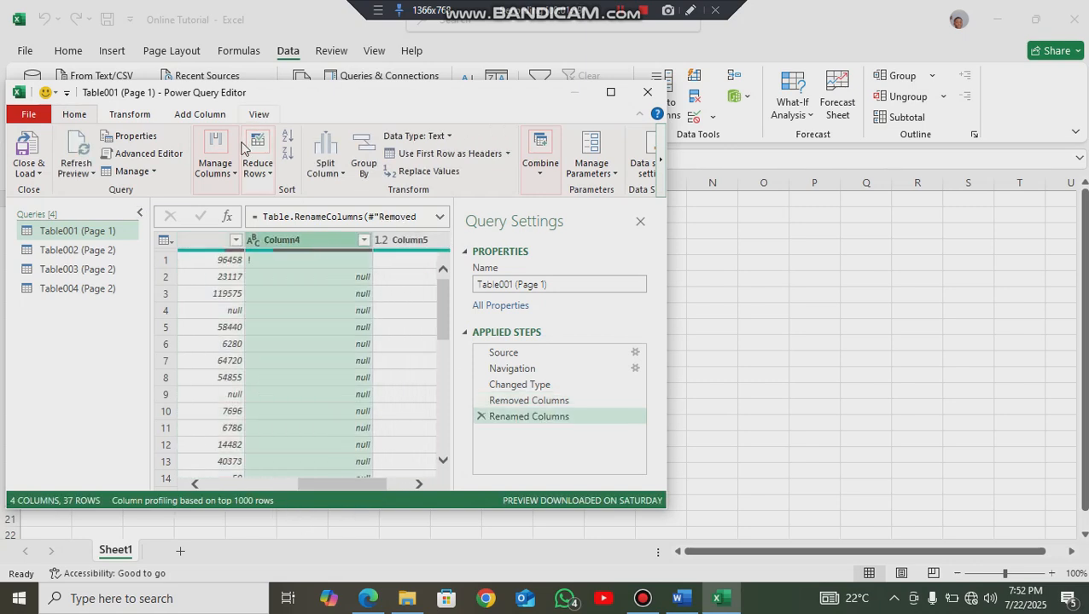
left_click(214, 154)
left_click(287, 220)
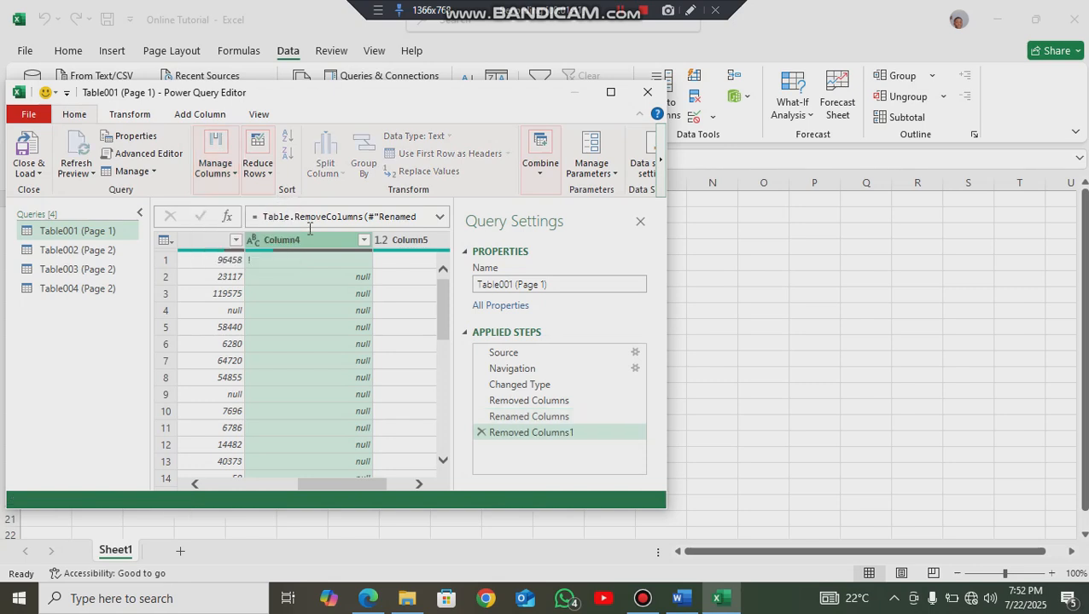
double_click(350, 241)
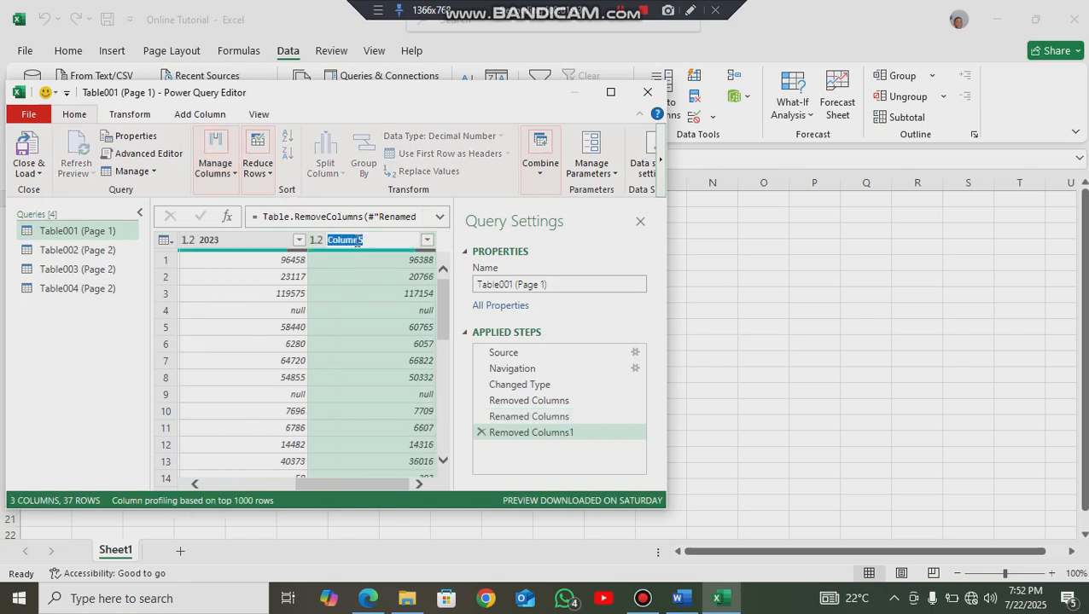
type("2022")
left_click(328, 493)
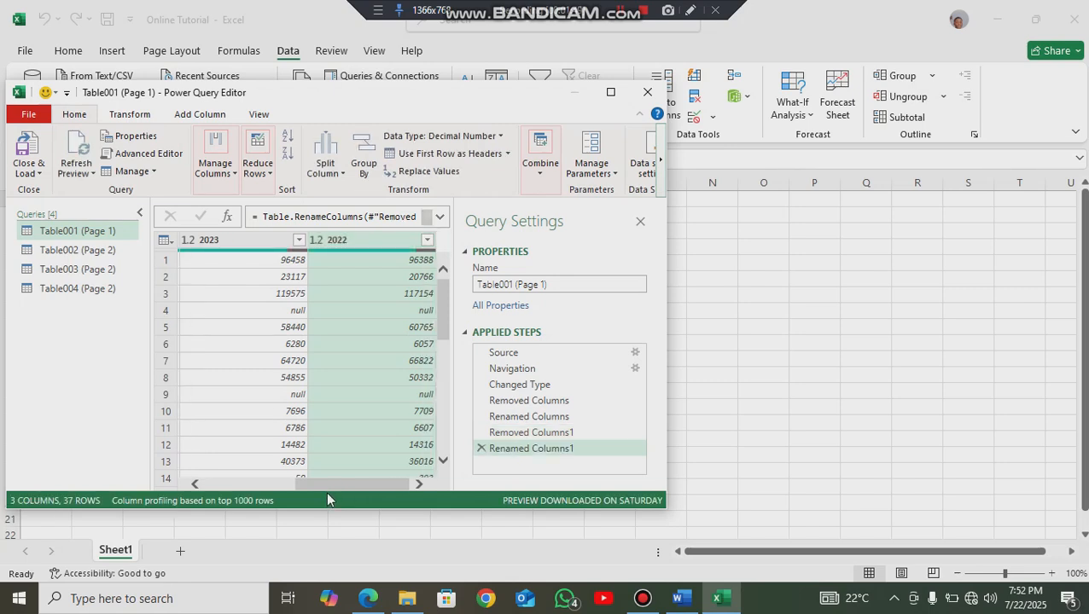
left_click_drag(328, 484, 239, 484)
left_click(224, 500)
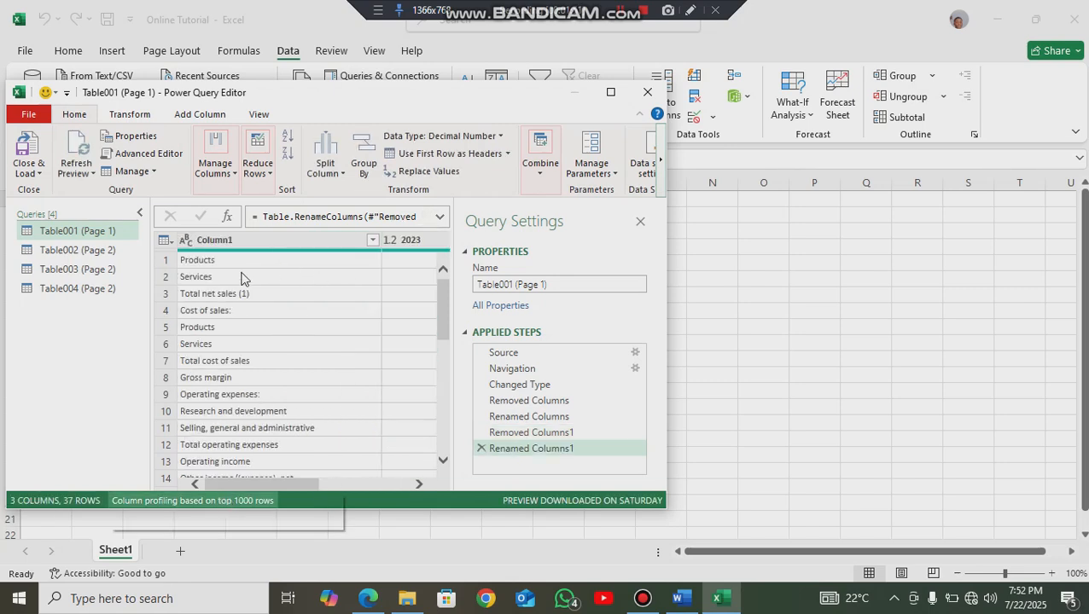
- Rename the Table001 (Page 1) query as Income Statement (2023/2022)
left_click(553, 285)
left_click_drag(553, 285, 488, 292)
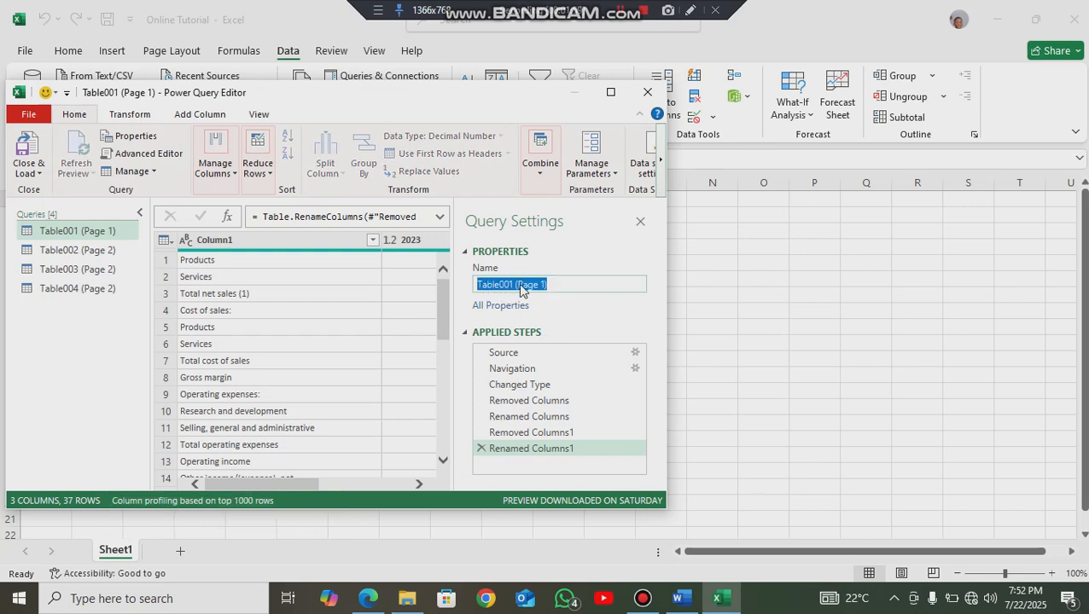
type("Income Statement")
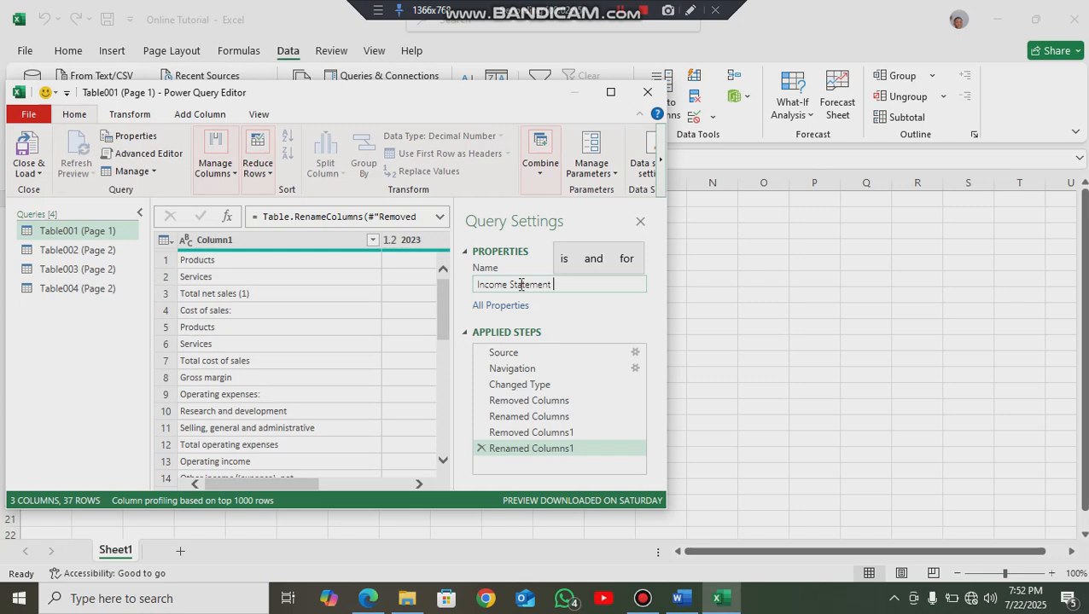
type(" (2023")
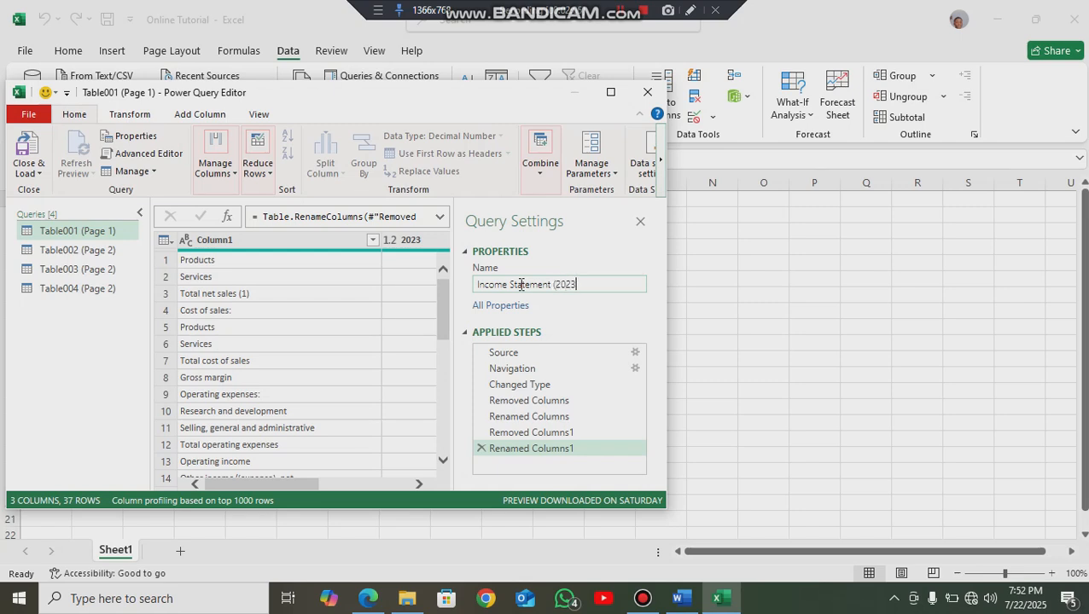
type("/2022)")
key("Return")
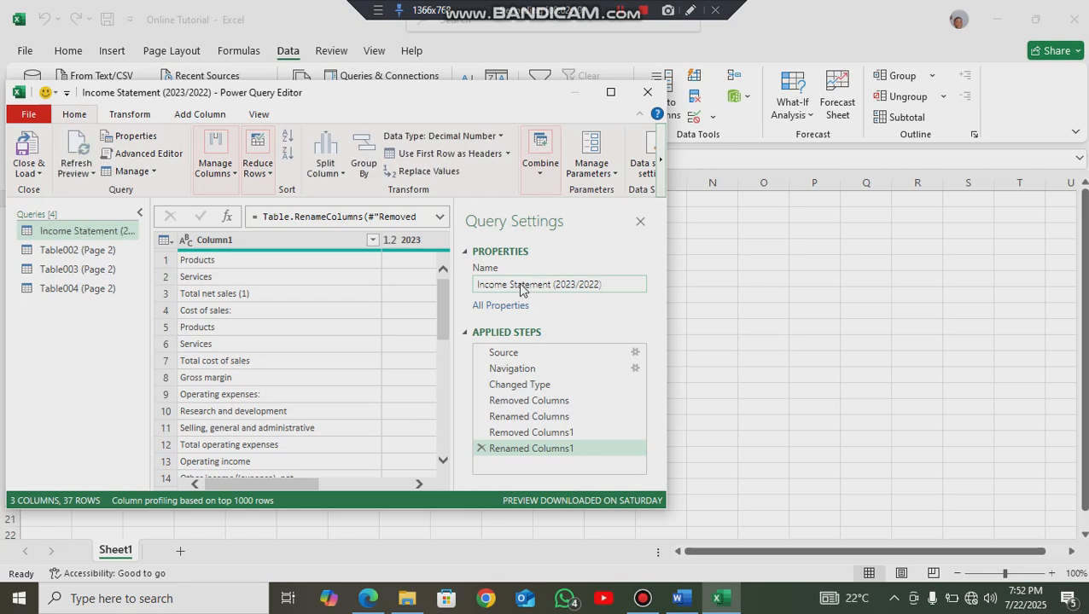
- Open the Table002 (Page 2) query and dismiss its preview age notice
left_click(77, 254)
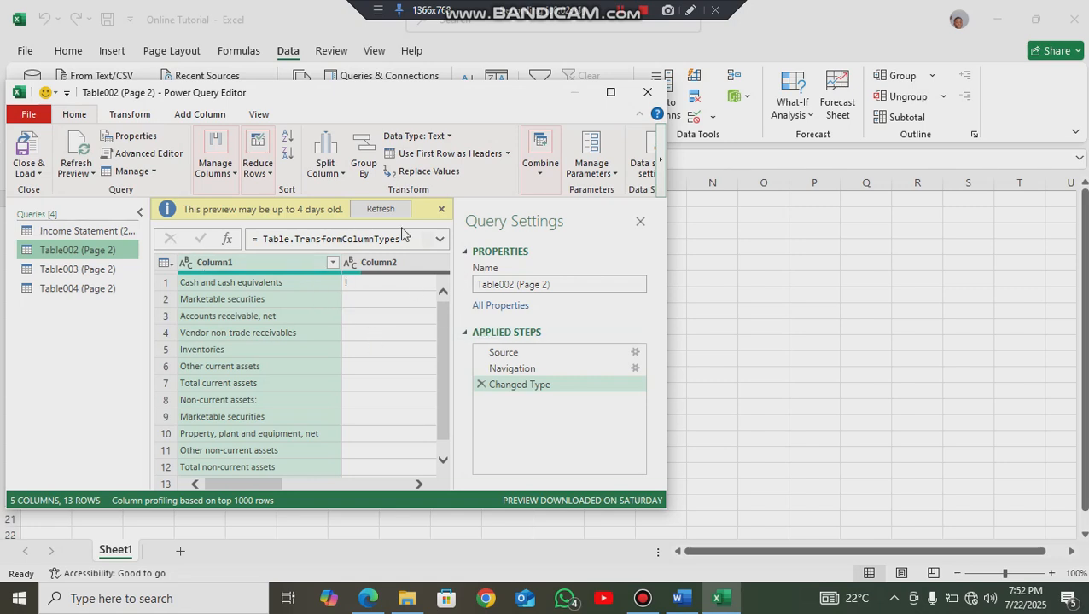
left_click(442, 210)
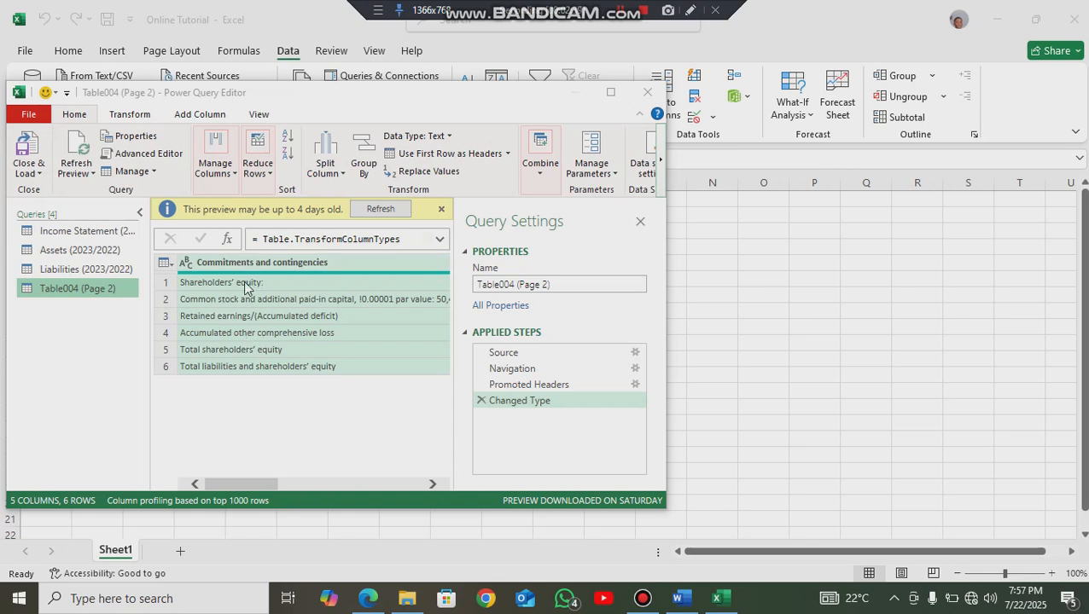
- Remove Column2 and Column4 from the Table004 (Page 2) query and dismiss its preview age notice
left_click_drag(234, 481, 298, 485)
left_click(316, 273)
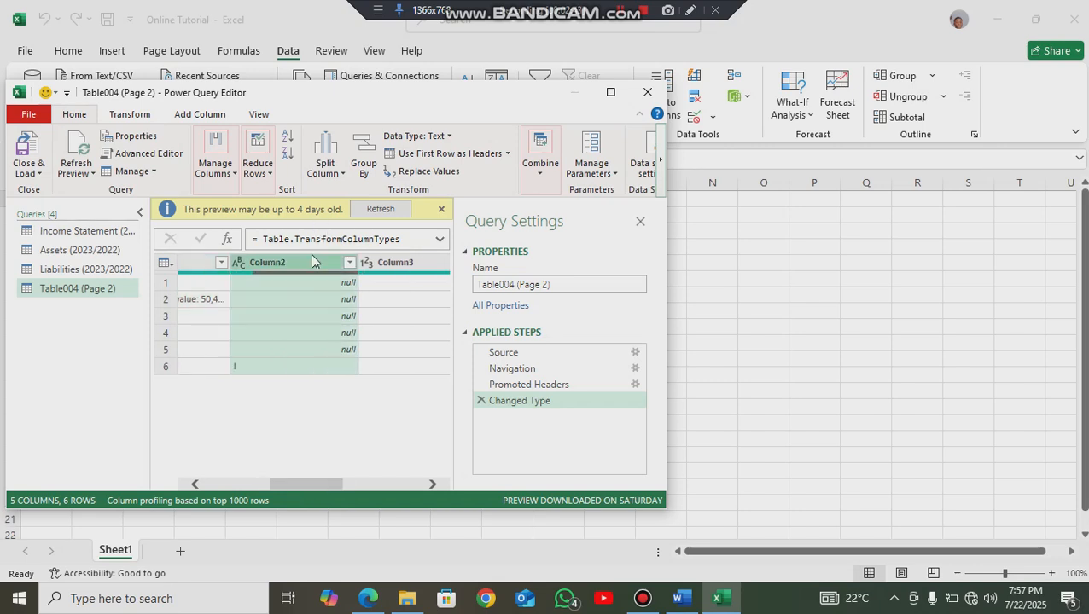
left_click(441, 211)
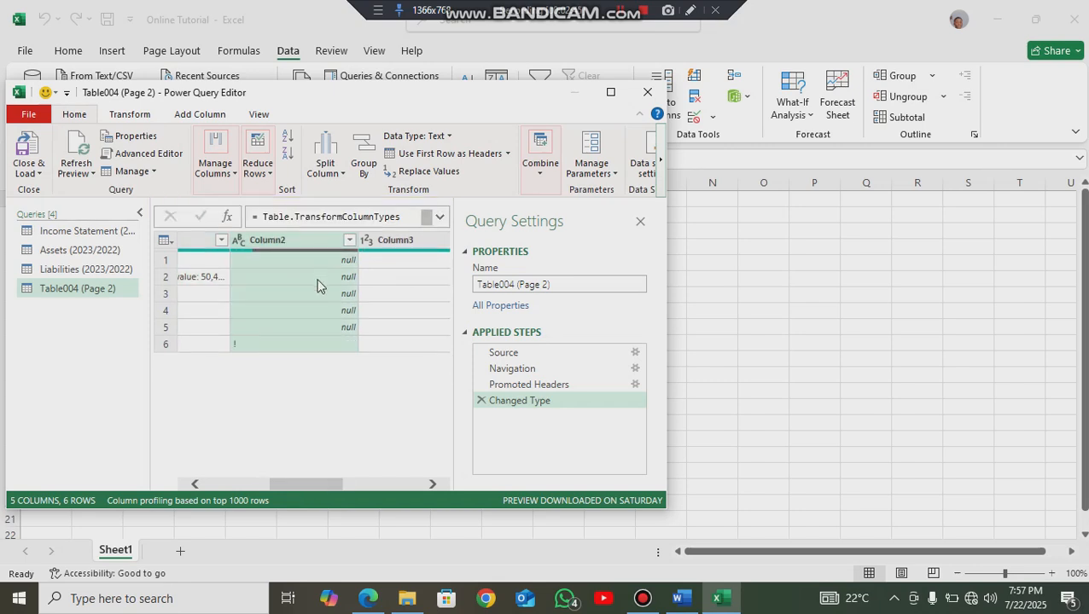
left_click(217, 158)
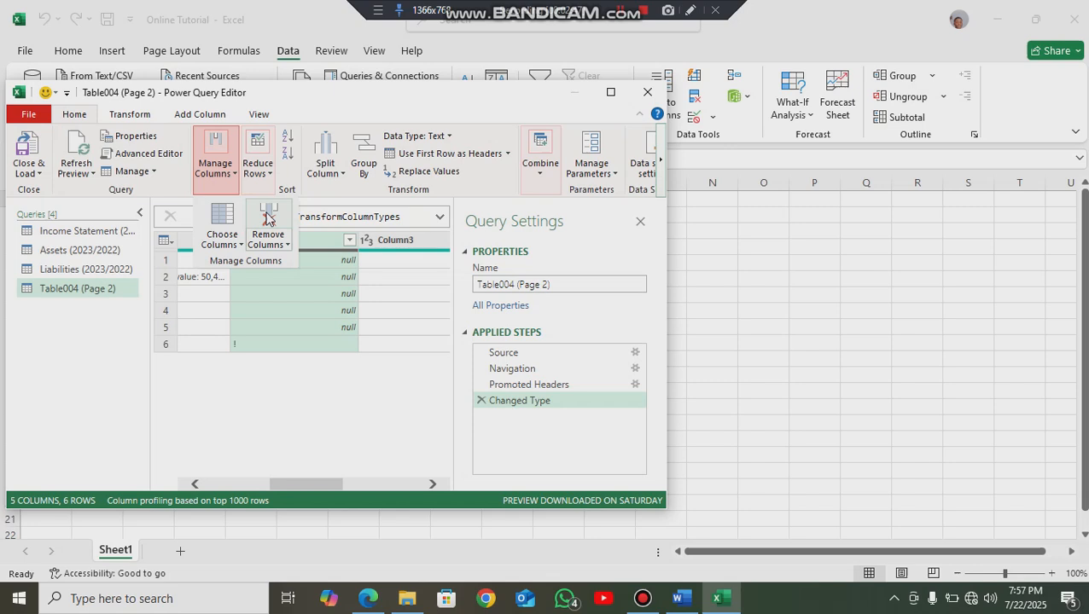
left_click(270, 214)
left_click(397, 239)
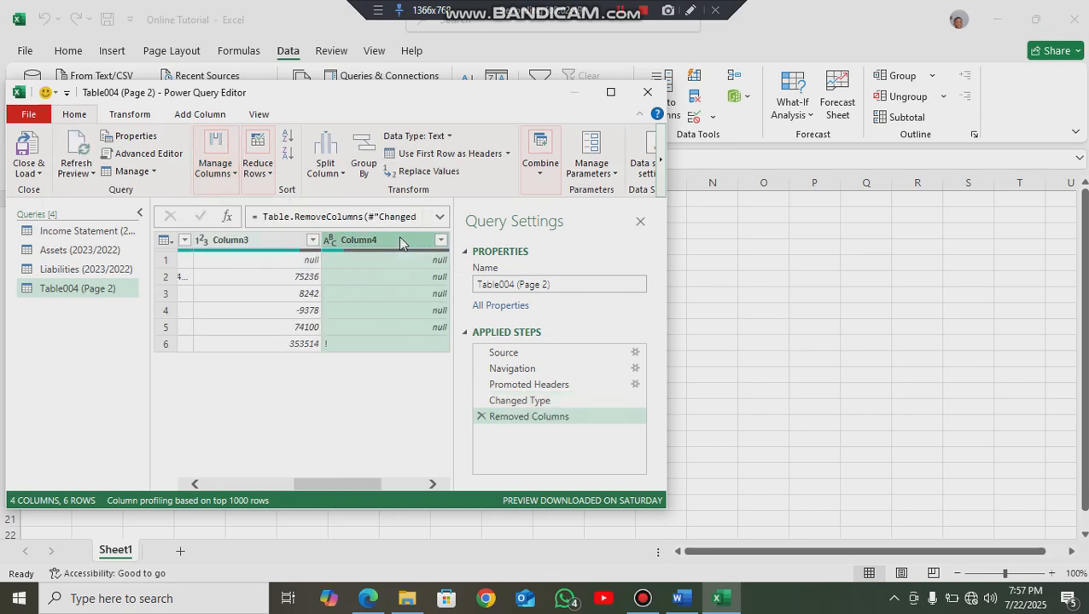
left_click(217, 149)
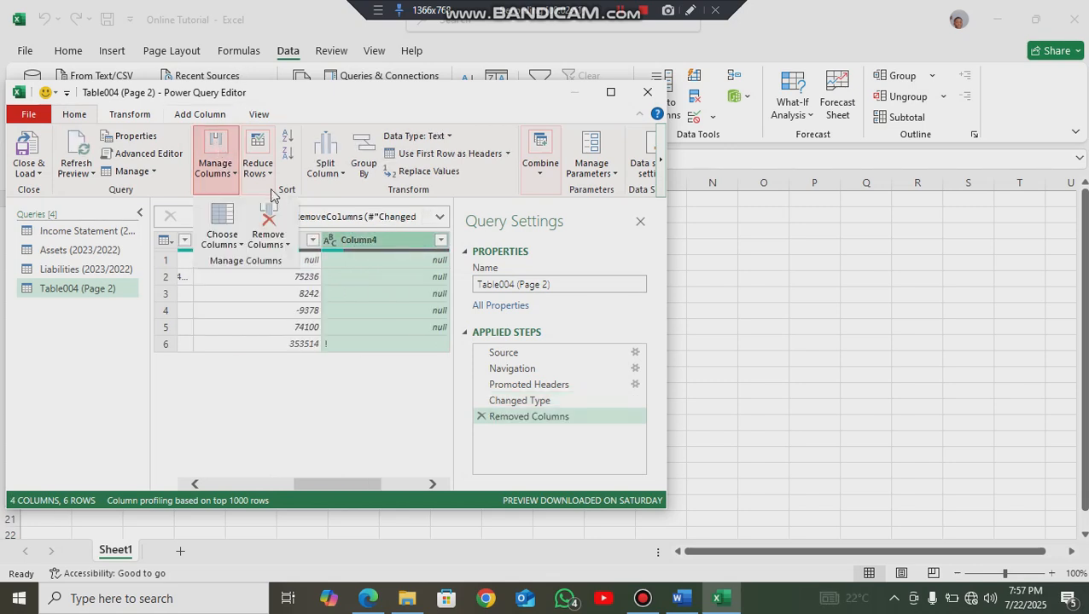
left_click(268, 217)
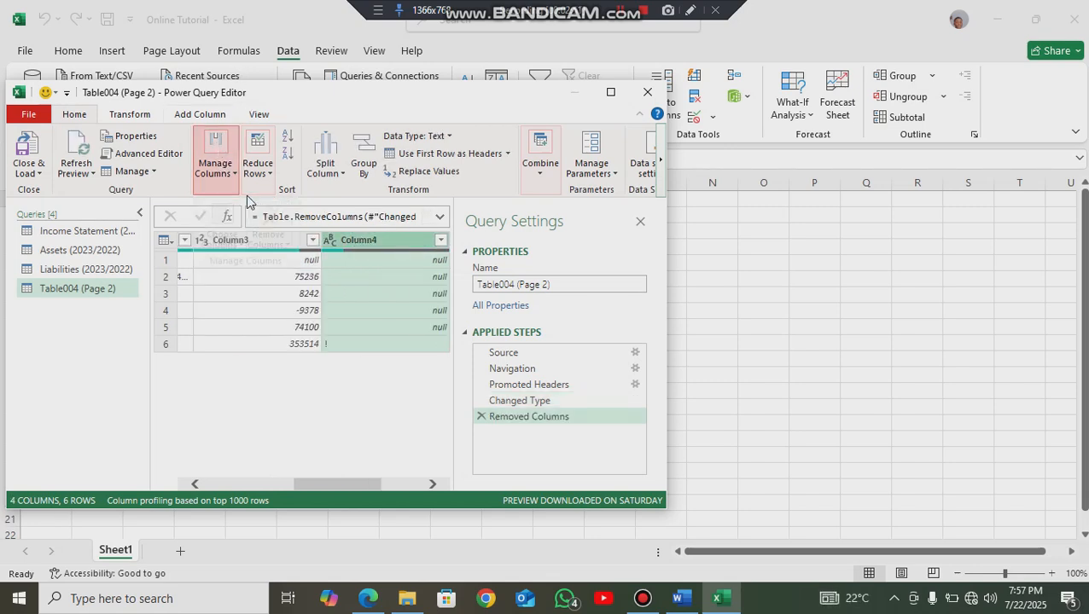
- Rename Column3 as 2023 and Column5 as 2022 in the Table004 (Page 2) query
left_click(229, 248)
double_click(228, 242)
type("20")
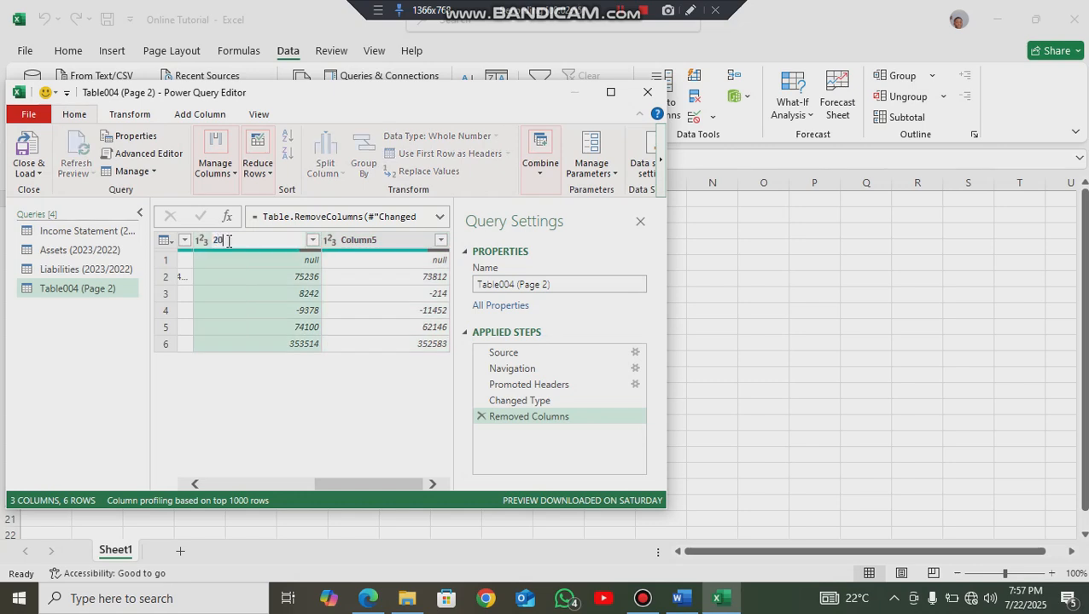
type("23")
key("Return")
left_click(363, 239)
double_click(363, 239)
type("2022")
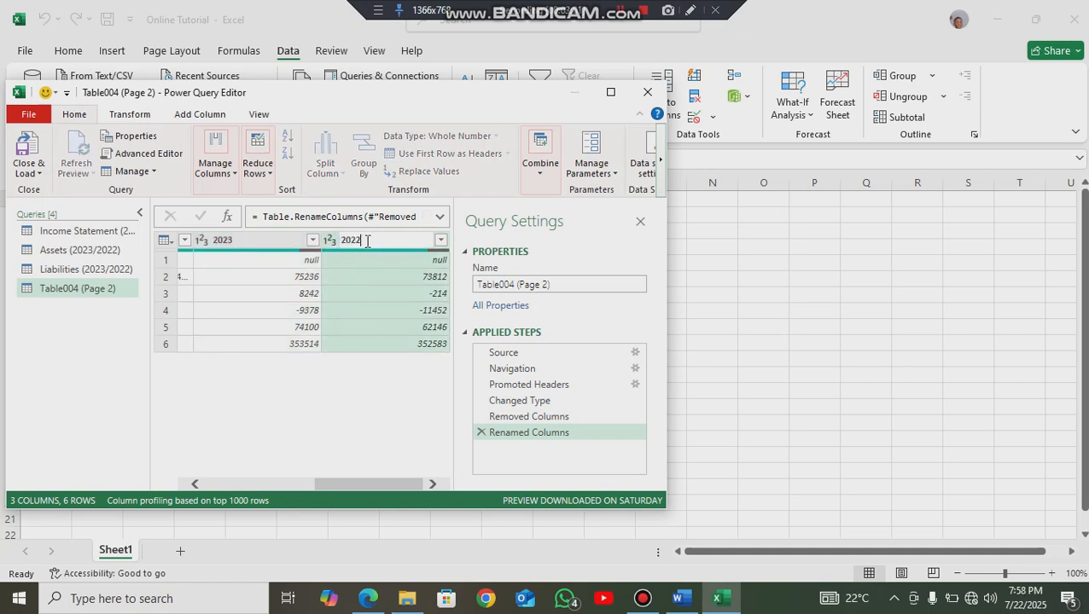
key("Return")
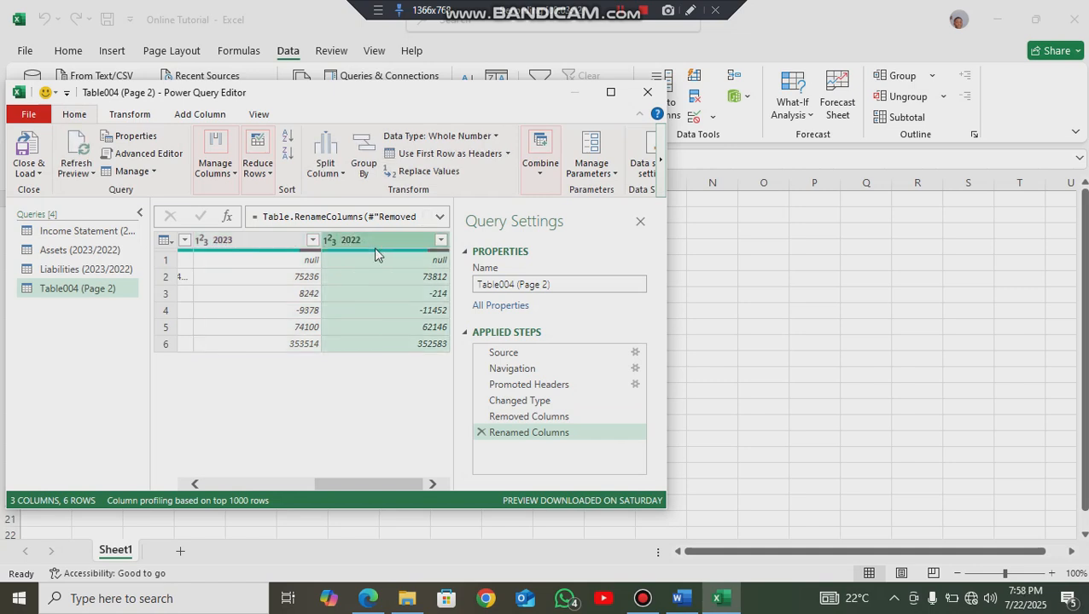
- Rename the Table004 (Page 2) query as Equities (2023/2022) and load the queries into the workbook
left_click(536, 284)
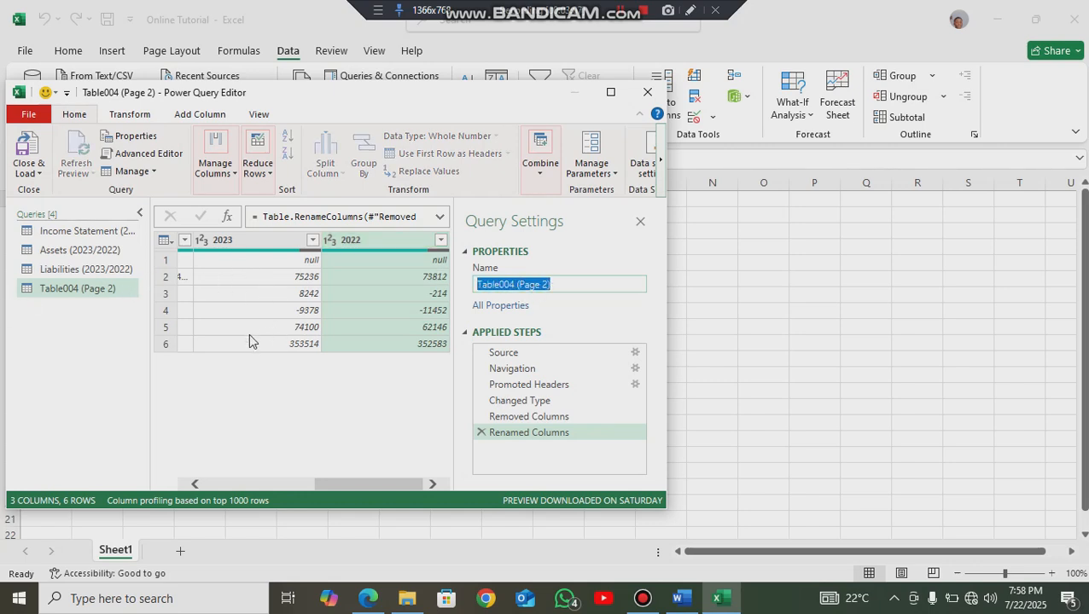
type("Equi")
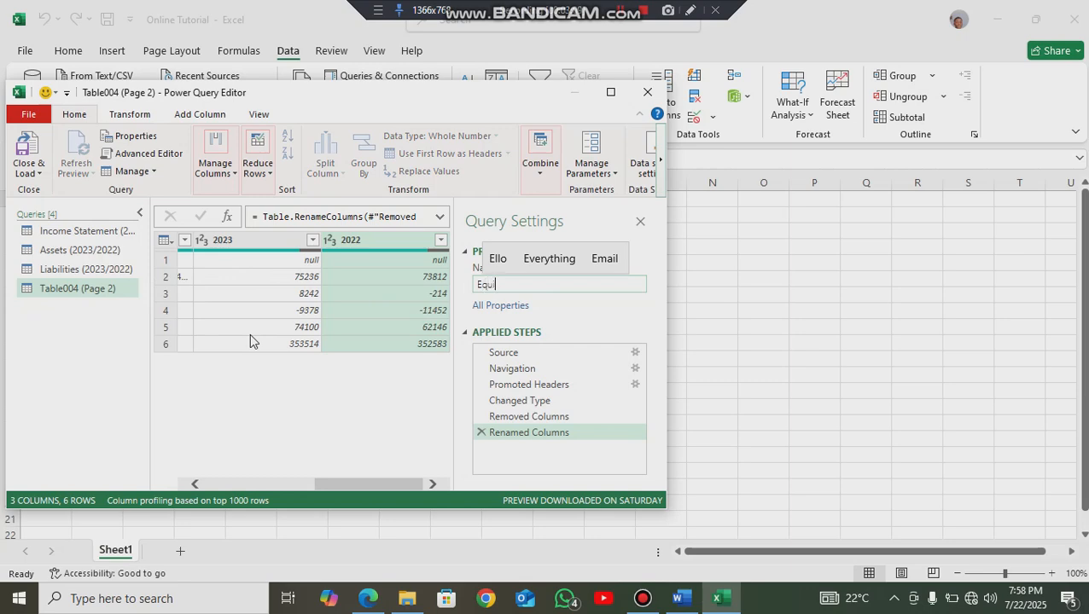
type("ties (2023/2022")
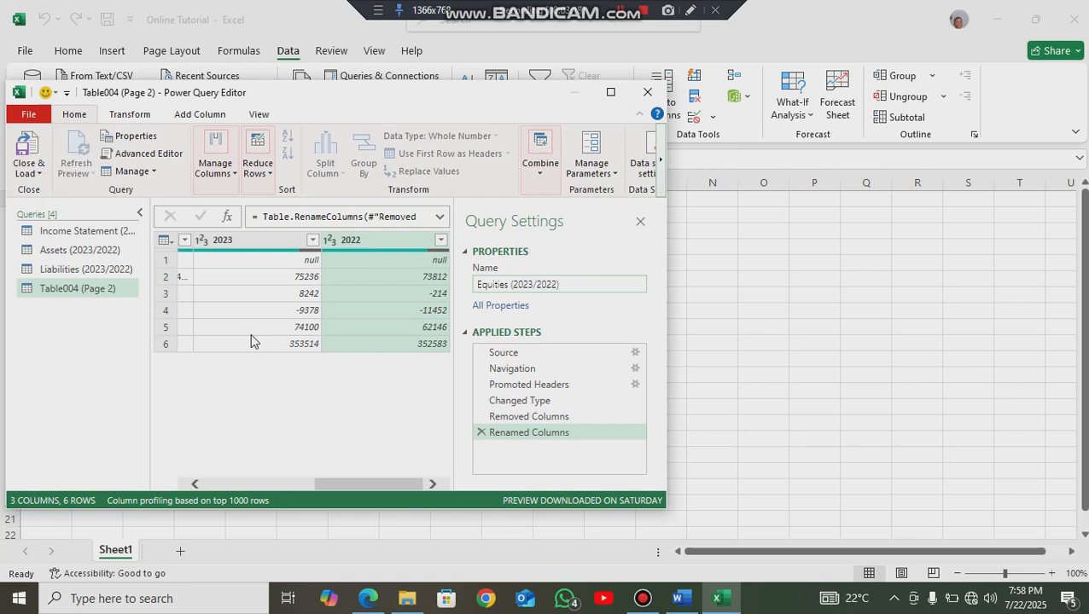
key("Return")
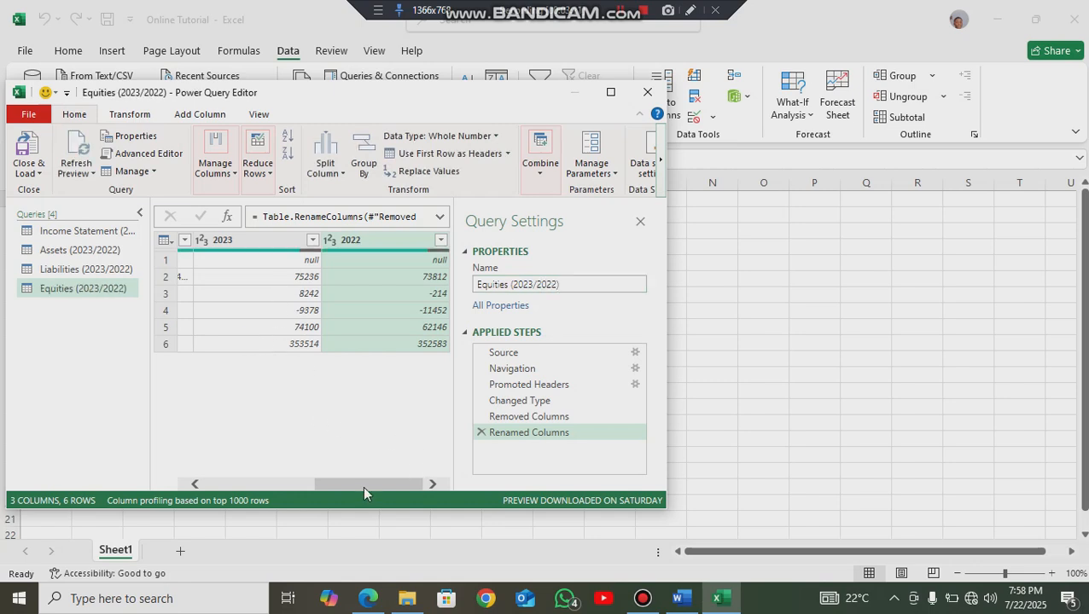
left_click_drag(362, 486, 69, 309)
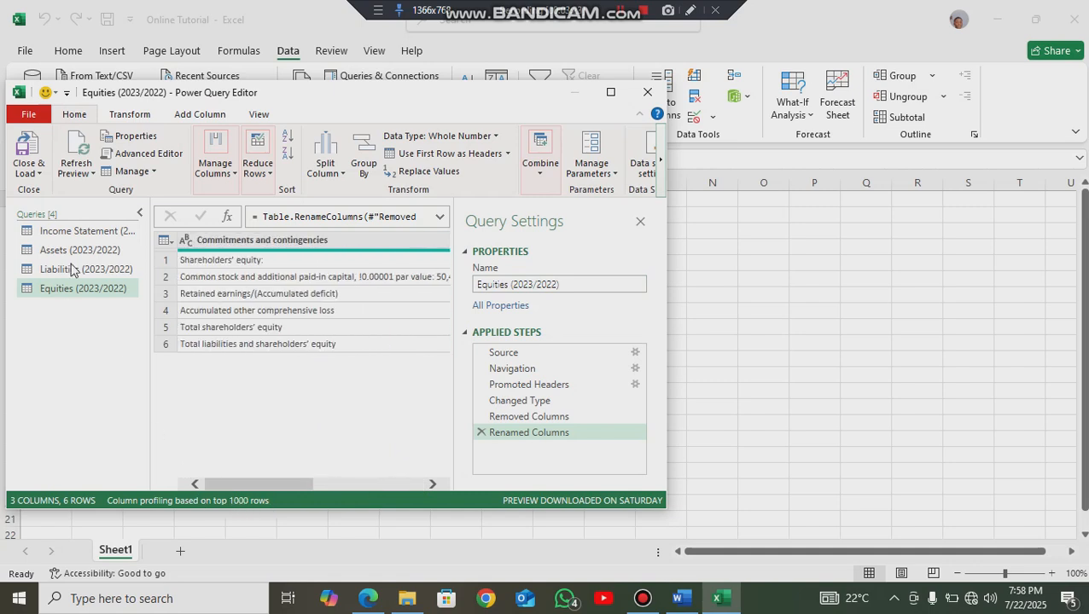
left_click(30, 145)
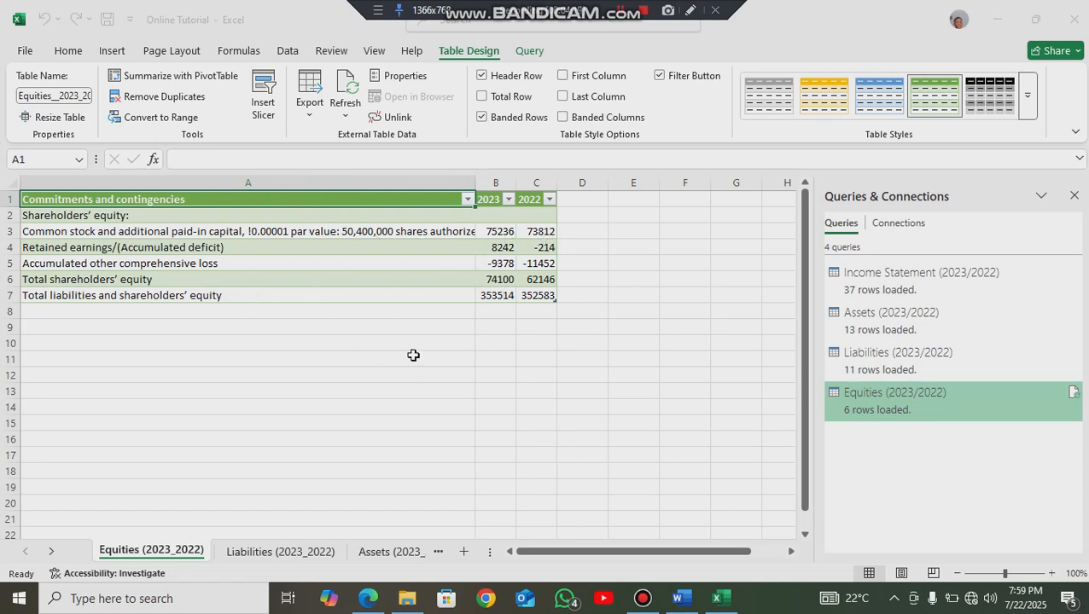
- Review the loaded Equities, Liabilities, Assets and Income Statement tables sheet by sheet, ending on Sheet1
left_click(503, 231)
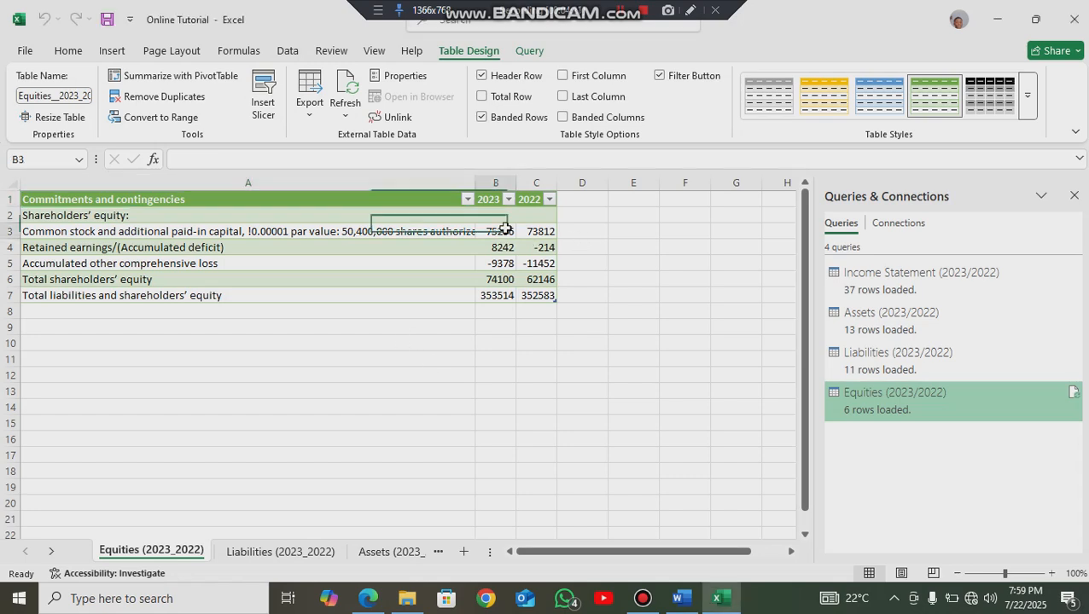
left_click_drag(505, 231, 551, 292)
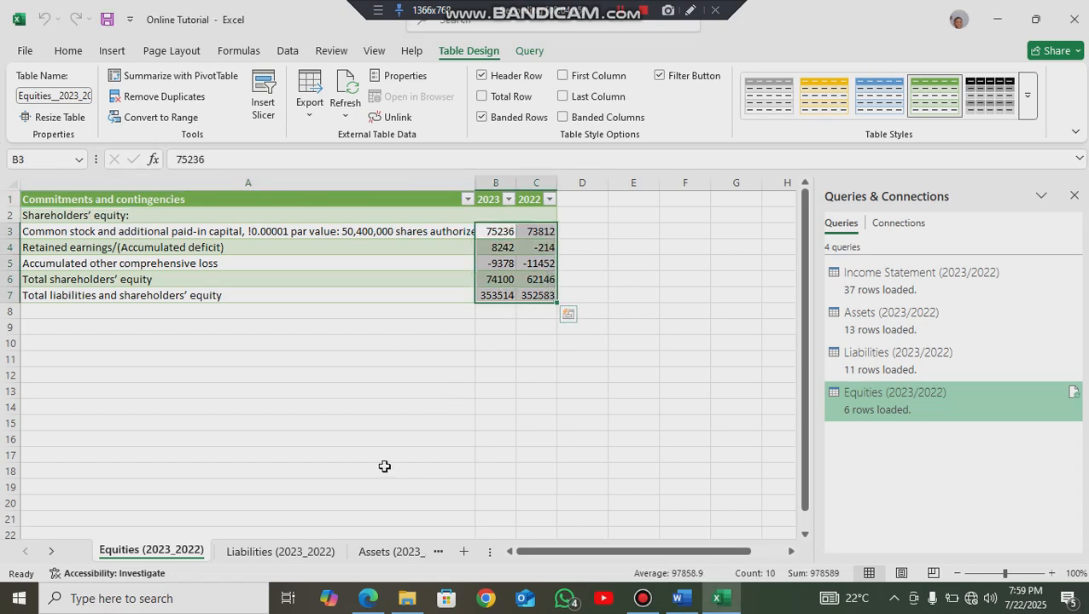
left_click(318, 555)
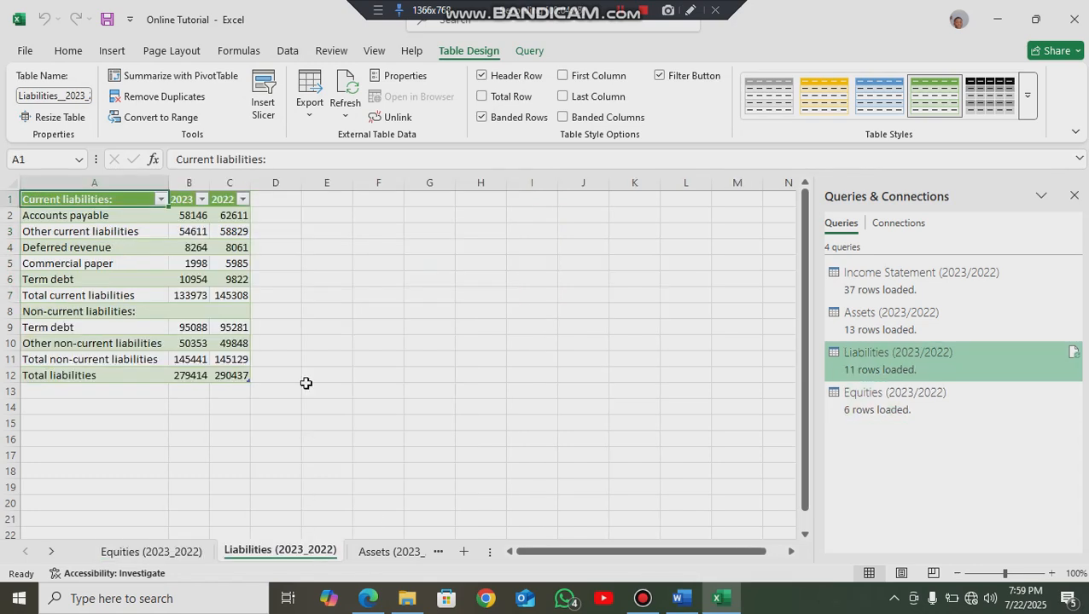
left_click(391, 553)
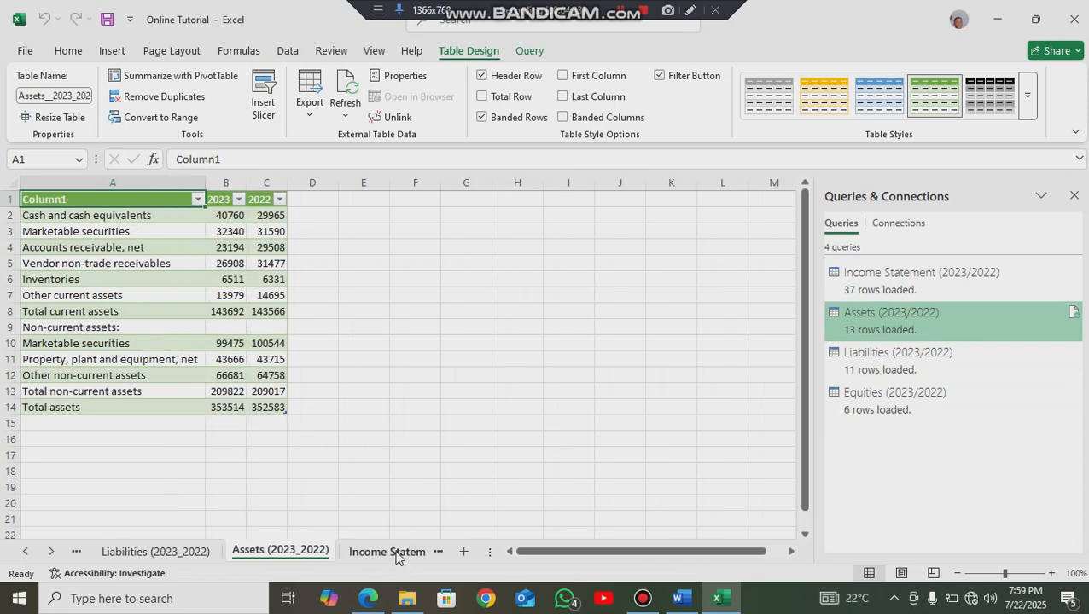
left_click(392, 553)
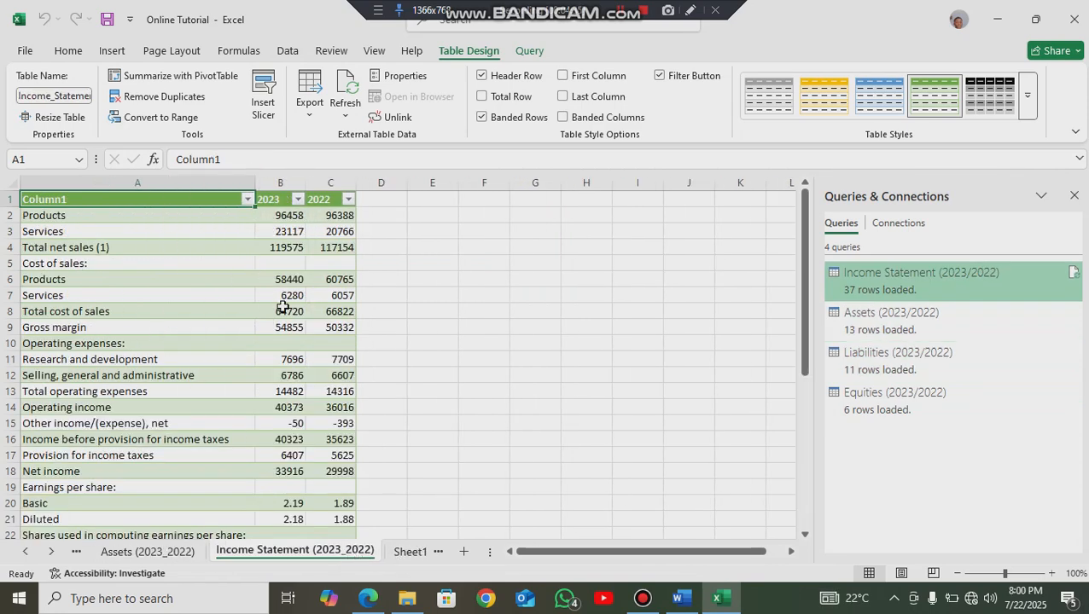
scroll(285, 337, "down", 7)
scroll(288, 343, "down", 3)
scroll(287, 343, "up", 10)
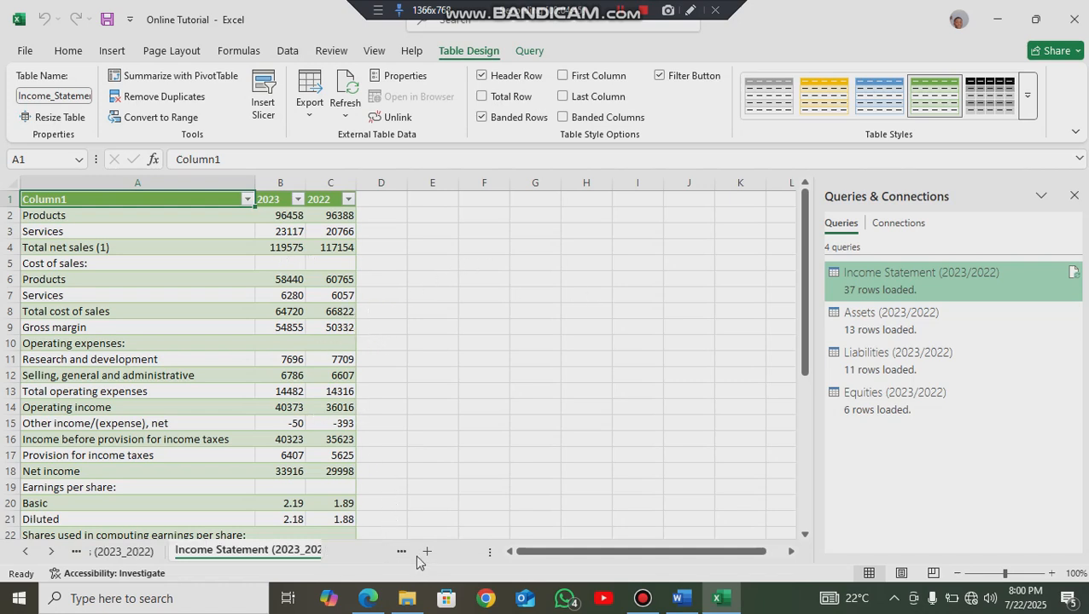
left_click(415, 555)
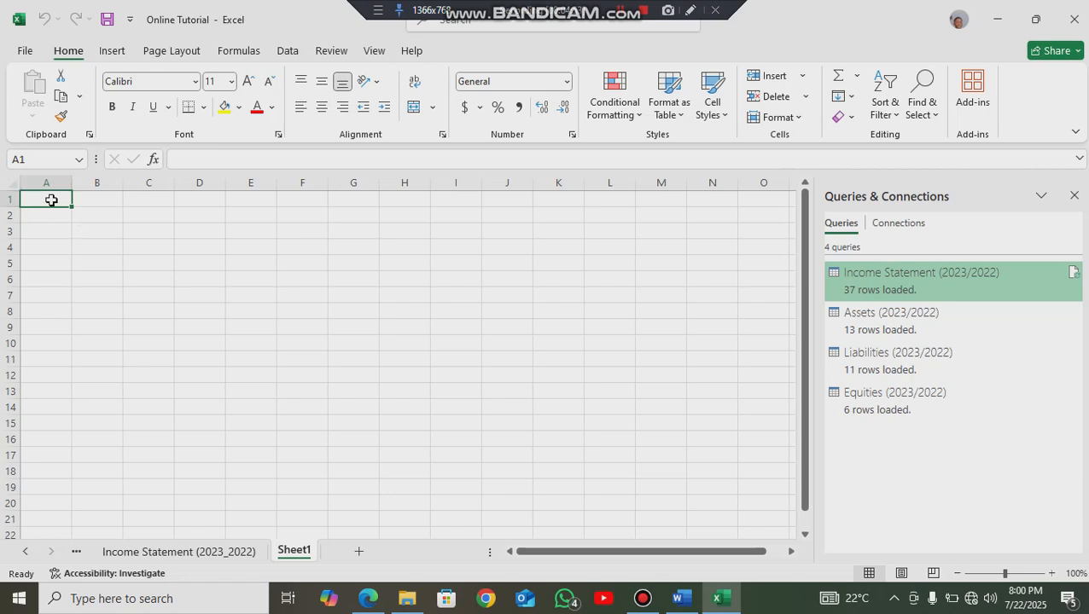
left_click(214, 556)
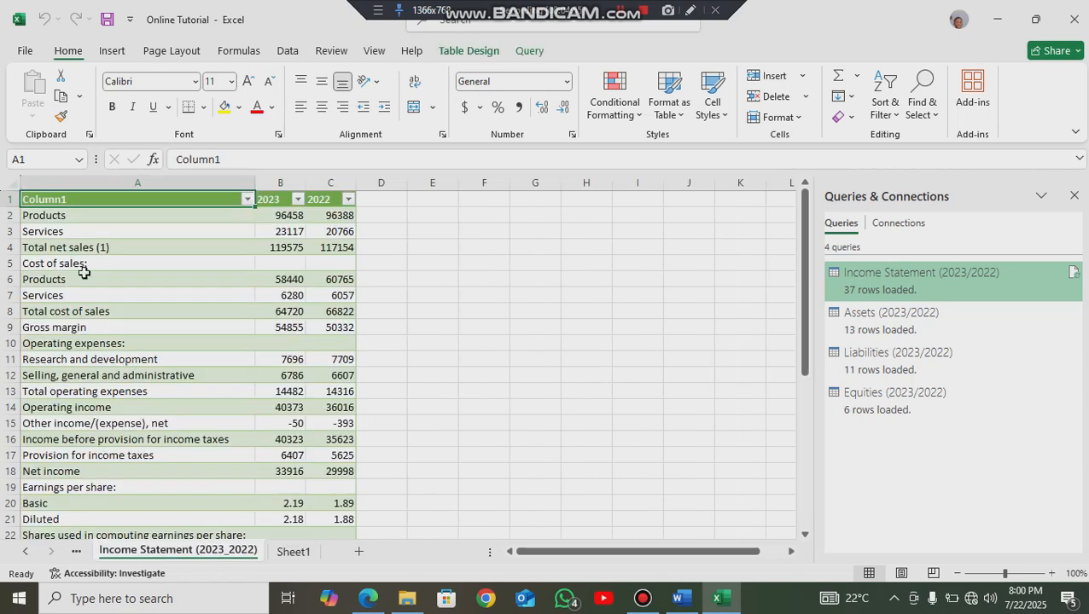
left_click(293, 552)
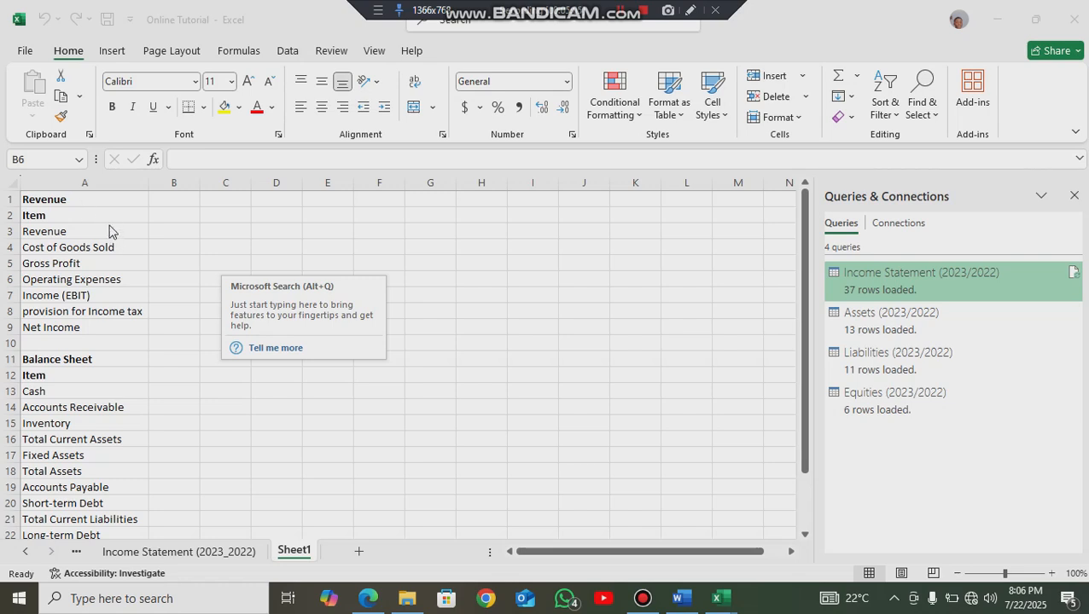
- Examine the Revenue and Balance Sheet line items listed in column A of Sheet1
left_click_drag(94, 199, 91, 522)
scroll(188, 382, "up", 2)
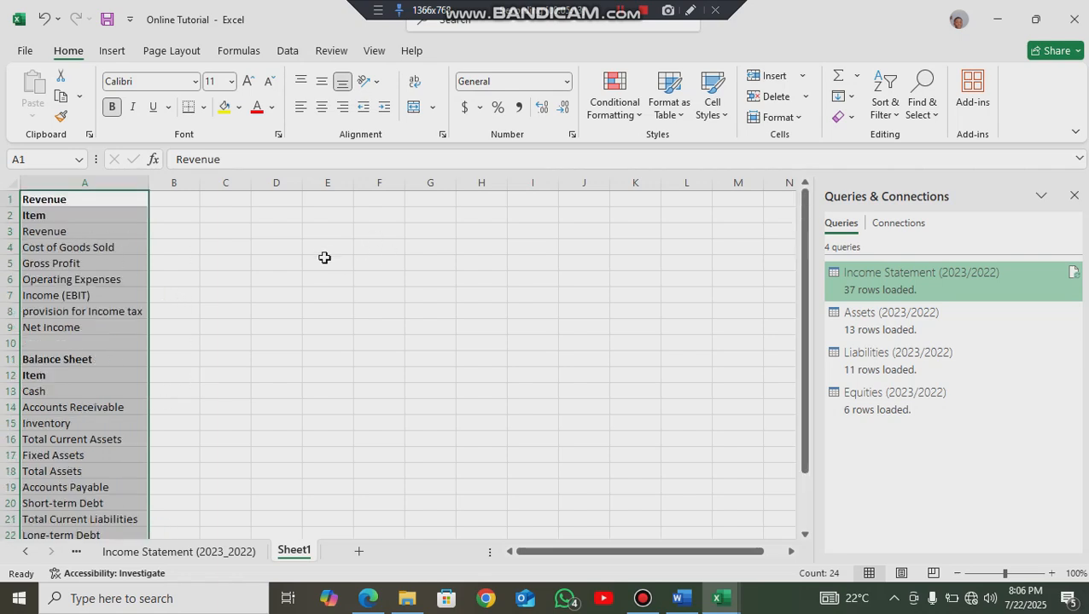
left_click(101, 231)
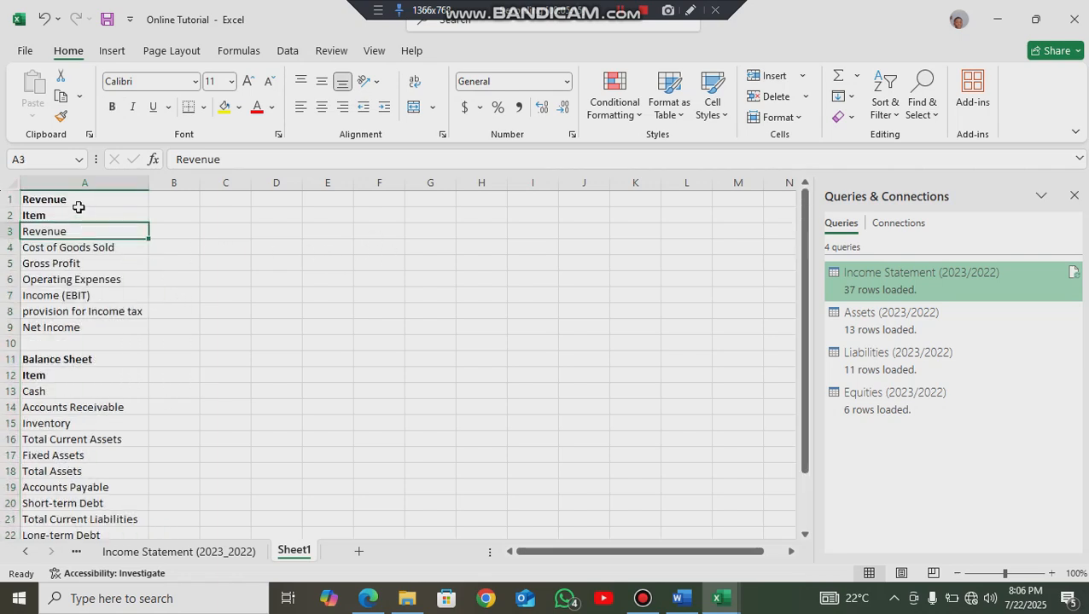
left_click(77, 200)
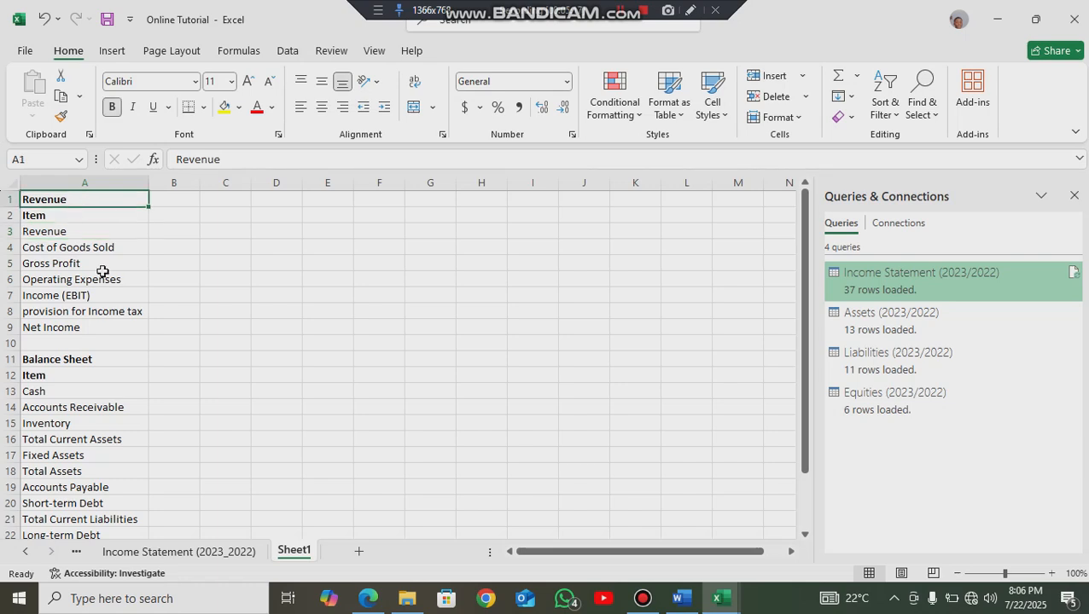
left_click_drag(89, 230, 90, 329)
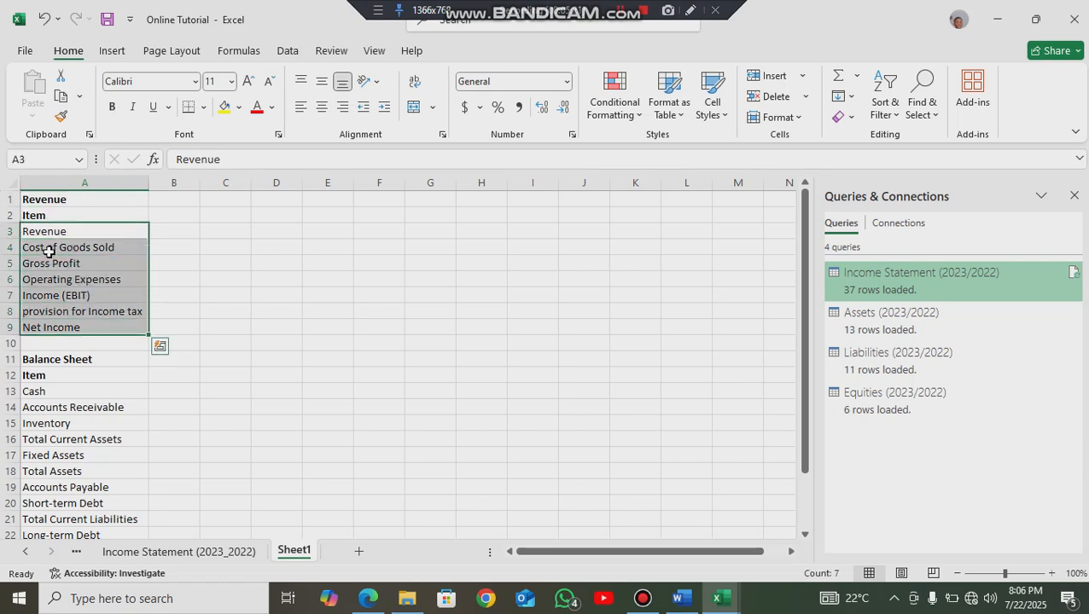
left_click(133, 260)
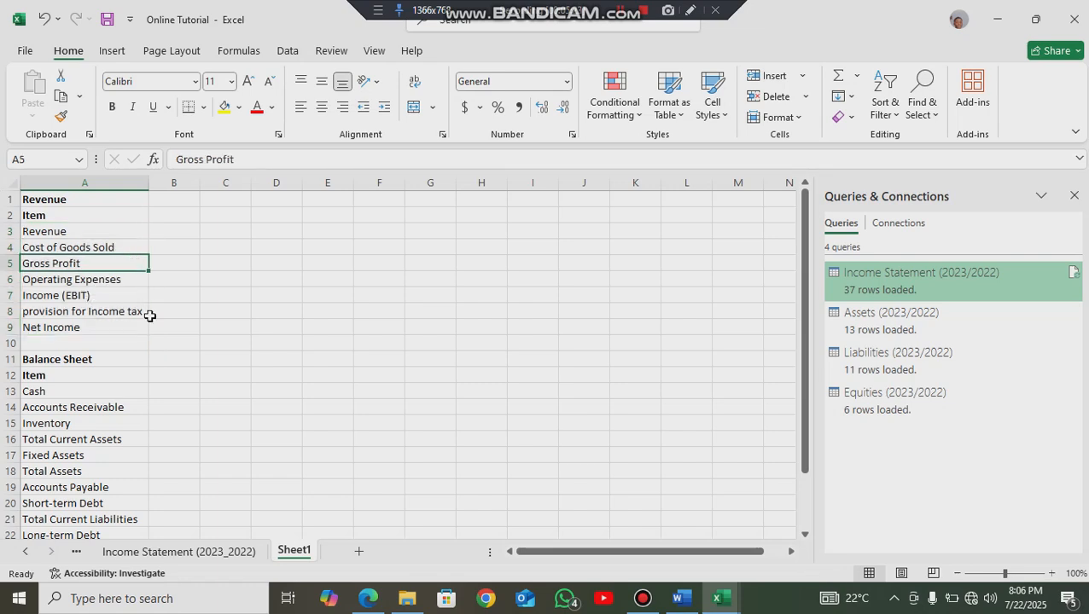
key("Down")
key("Down")
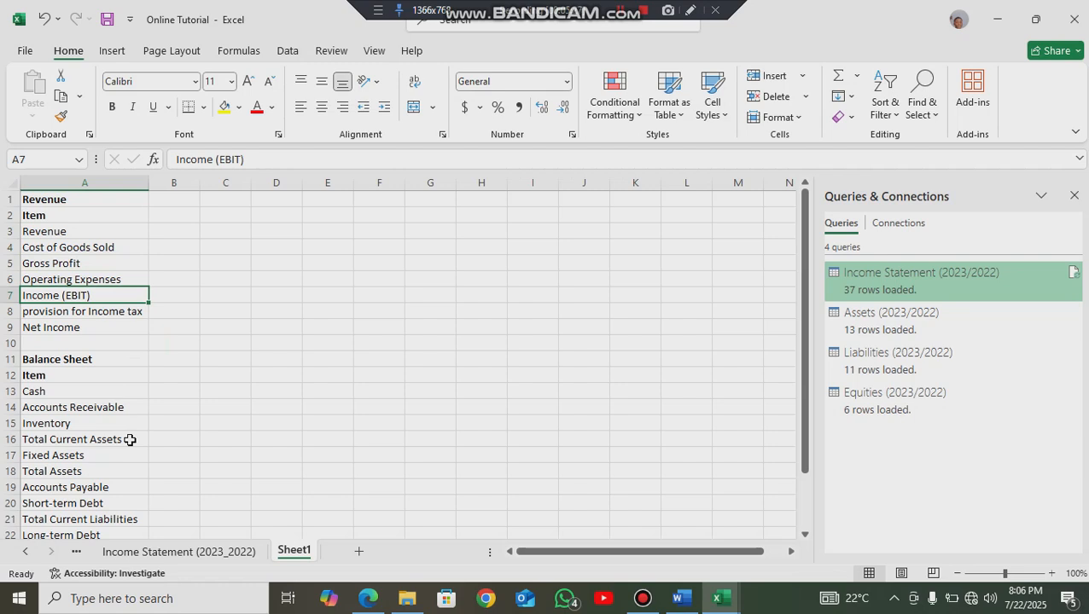
key("Down")
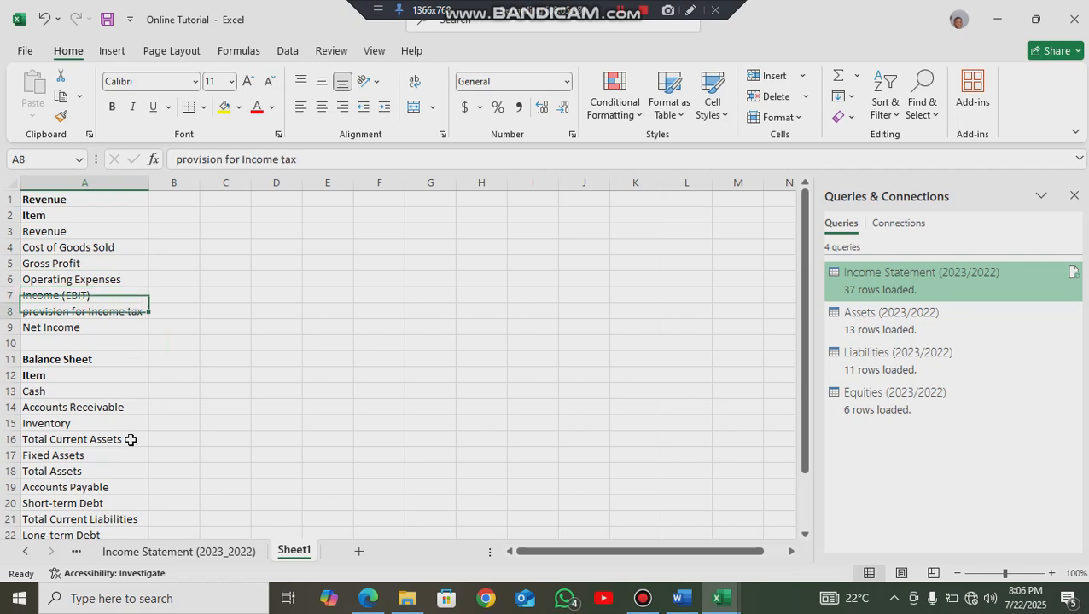
key("Down")
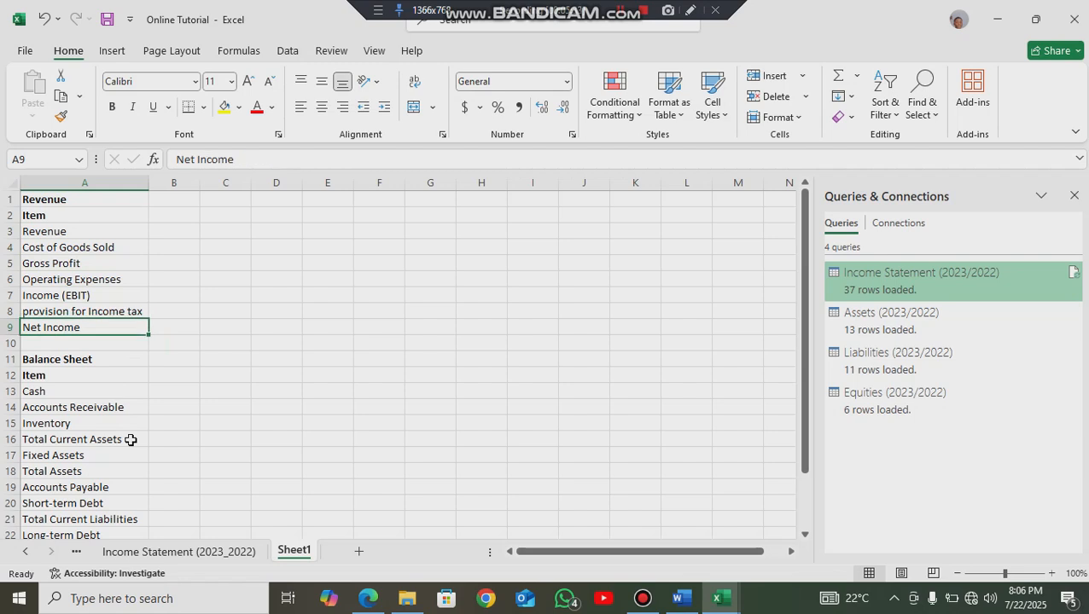
left_click_drag(77, 360, 64, 509)
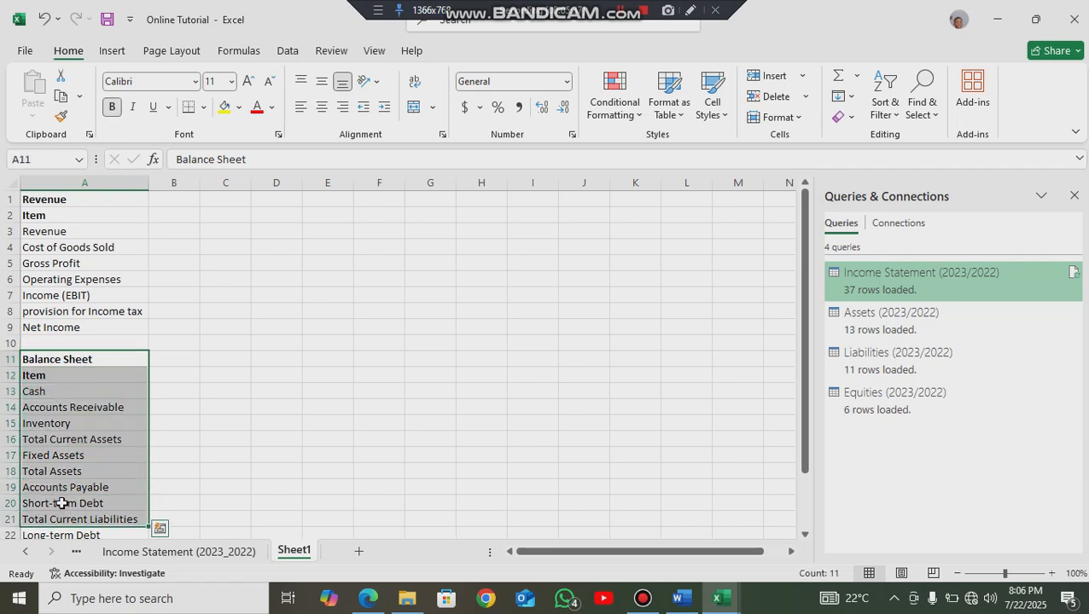
scroll(62, 503, "down", 2)
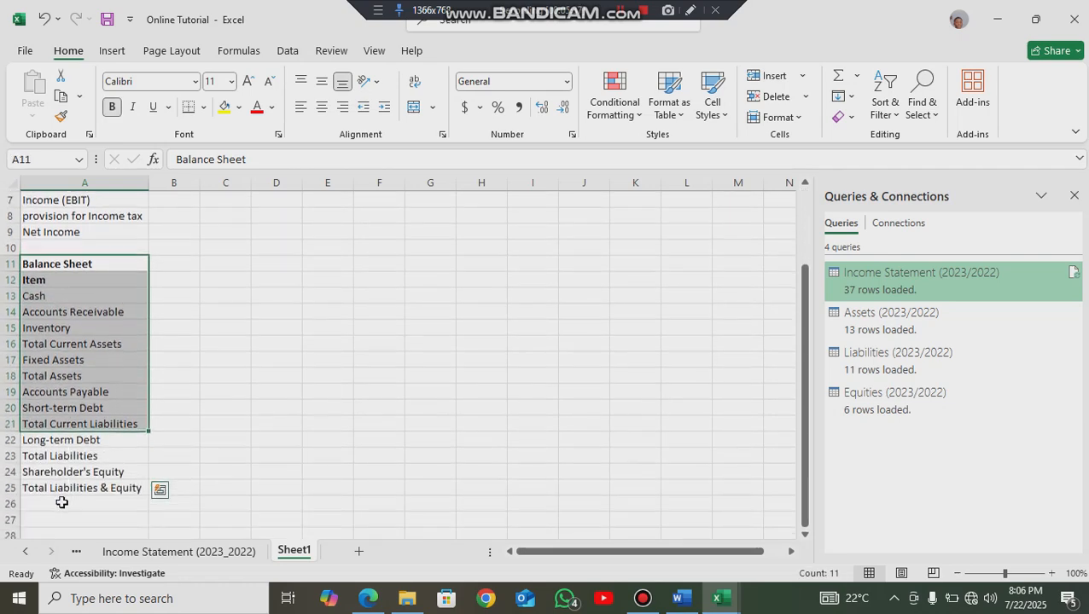
left_click(104, 486)
left_click(115, 473)
scroll(125, 490, "up", 2)
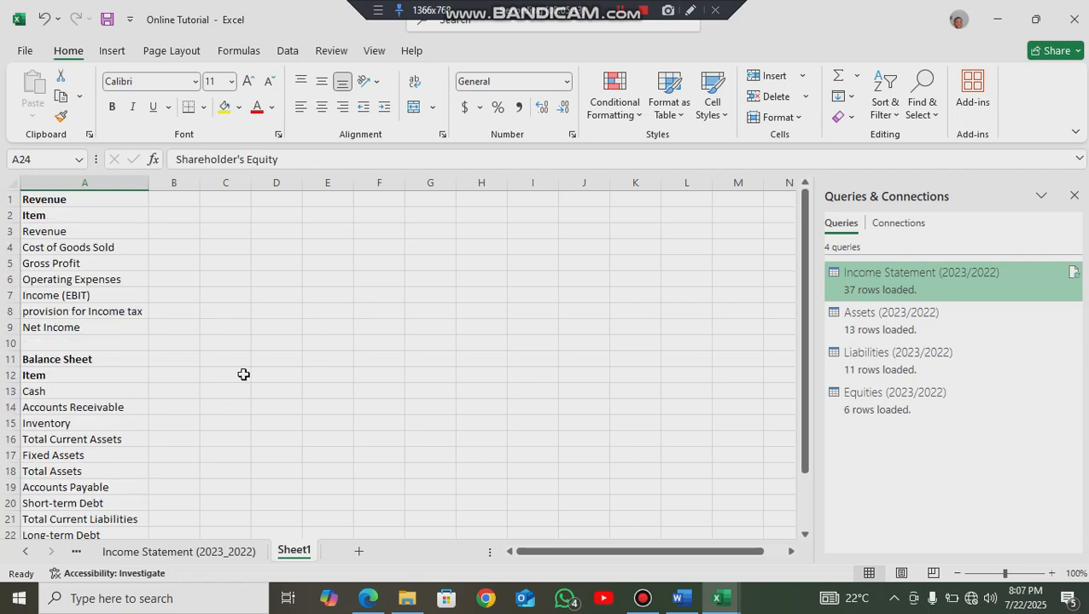
- Check the Income Statement sheet's year columns and enter the headers 2023 in B1 and 2022 in C1 of Sheet1
left_click(619, 10)
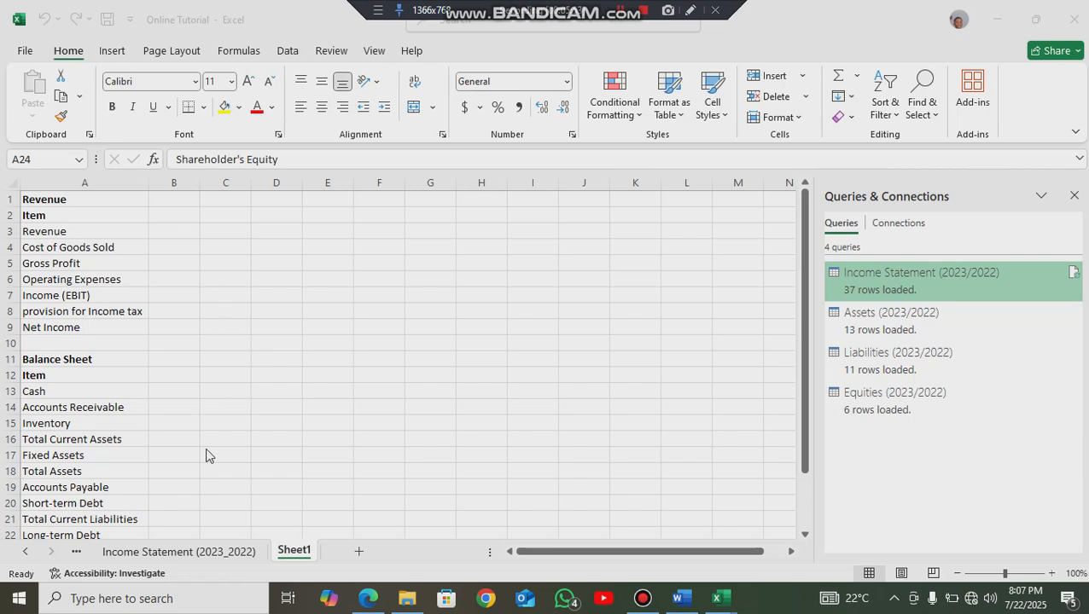
left_click(234, 551)
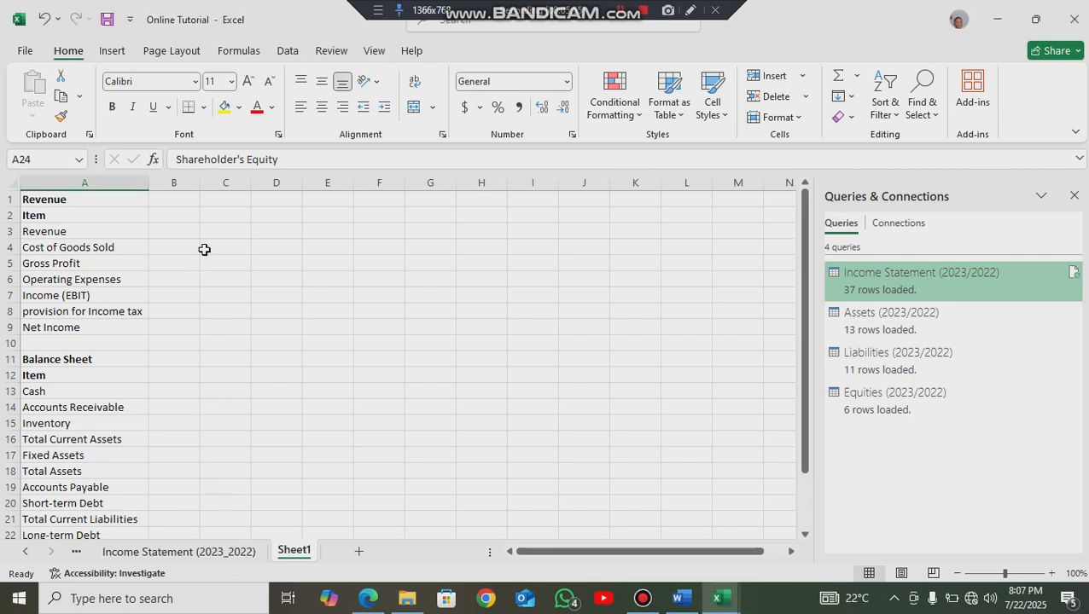
left_click(213, 552)
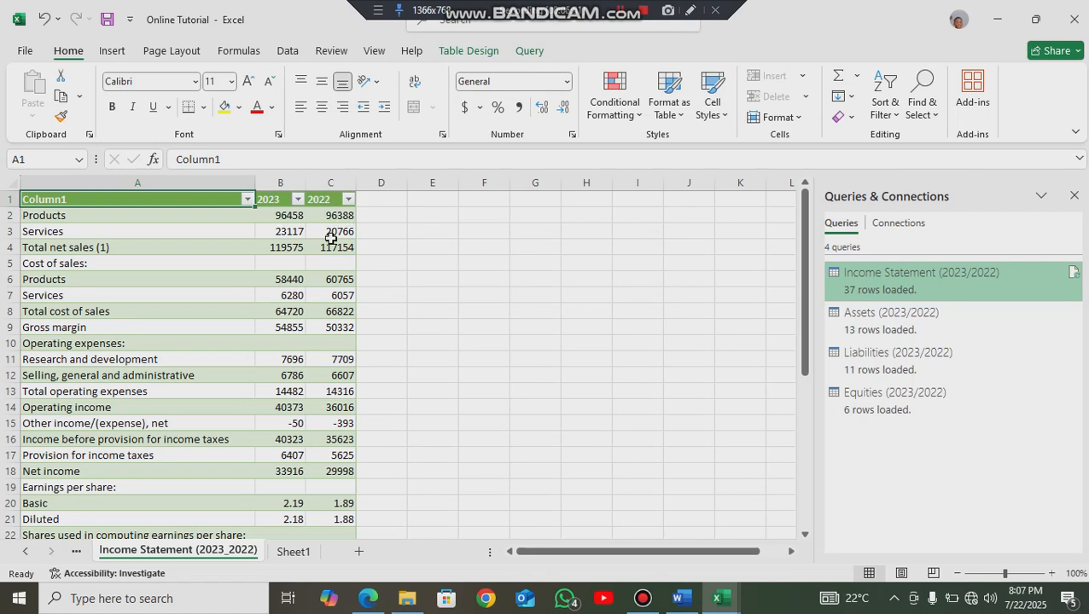
left_click(295, 552)
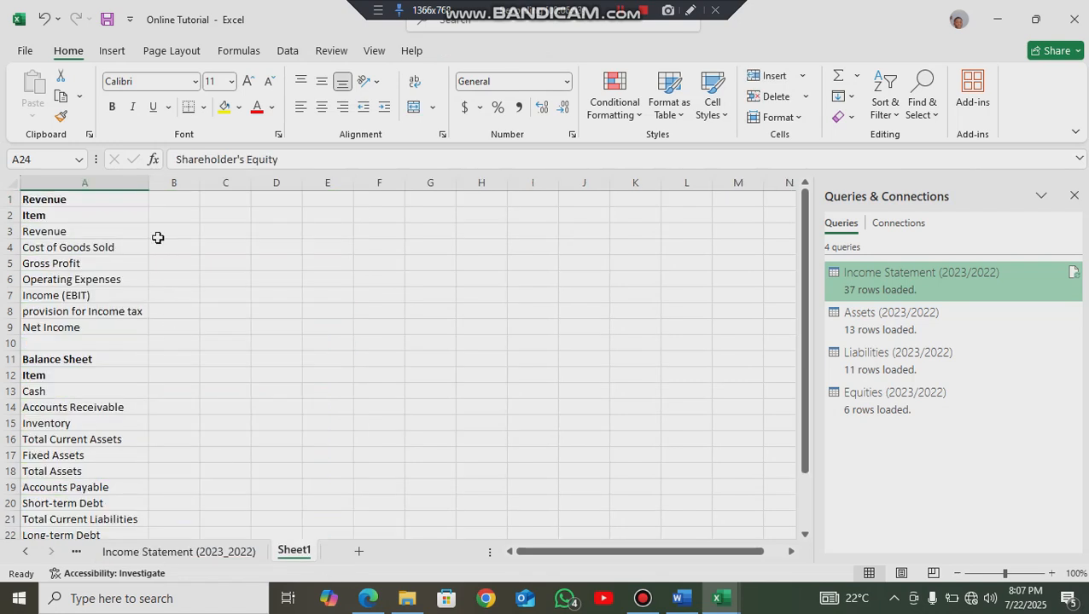
left_click(182, 200)
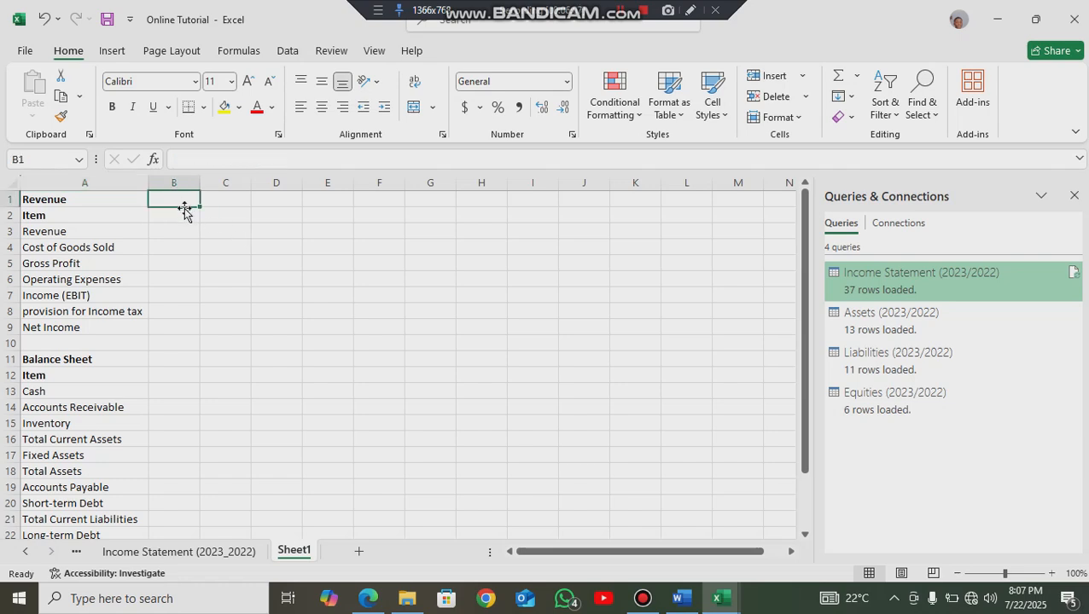
type("2023")
key("Tab")
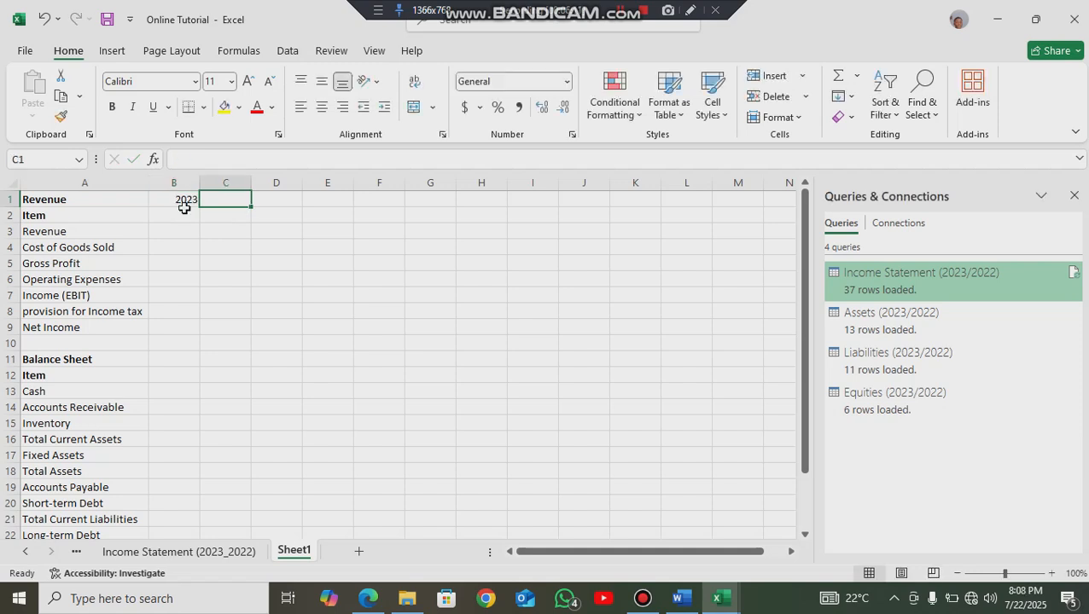
type("2022")
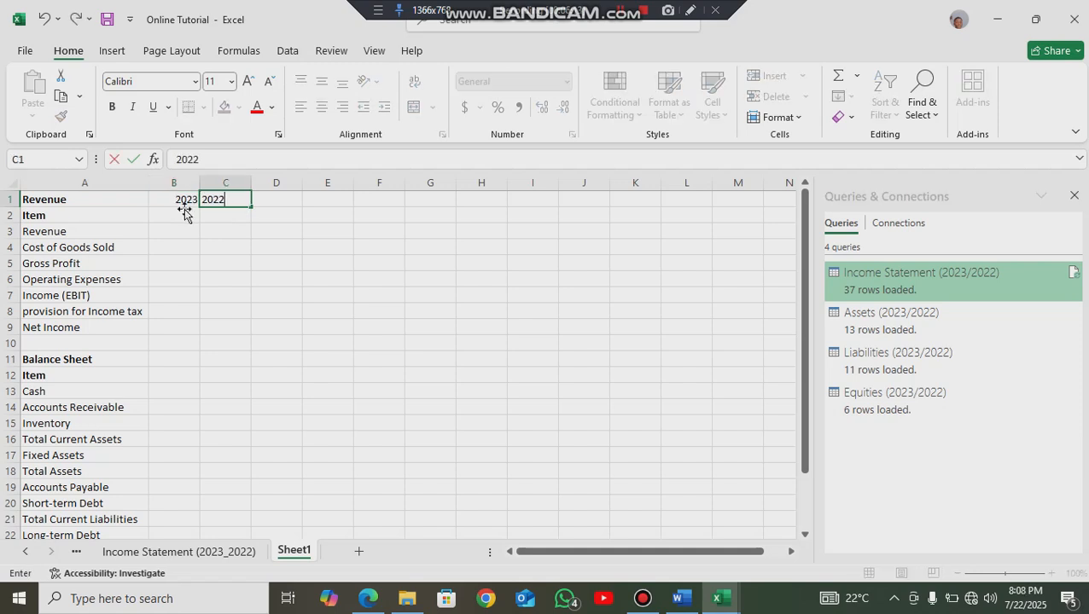
left_click(181, 213)
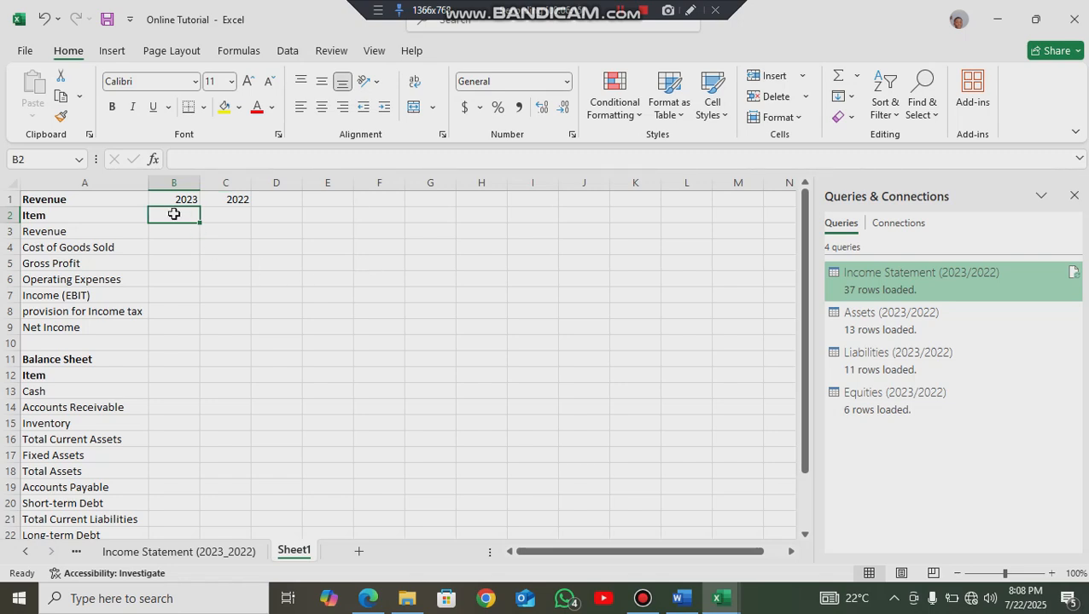
- Make the whole first row of Sheet1 bold
left_click(13, 199)
key("ctrl+b")
key("ctrl+b")
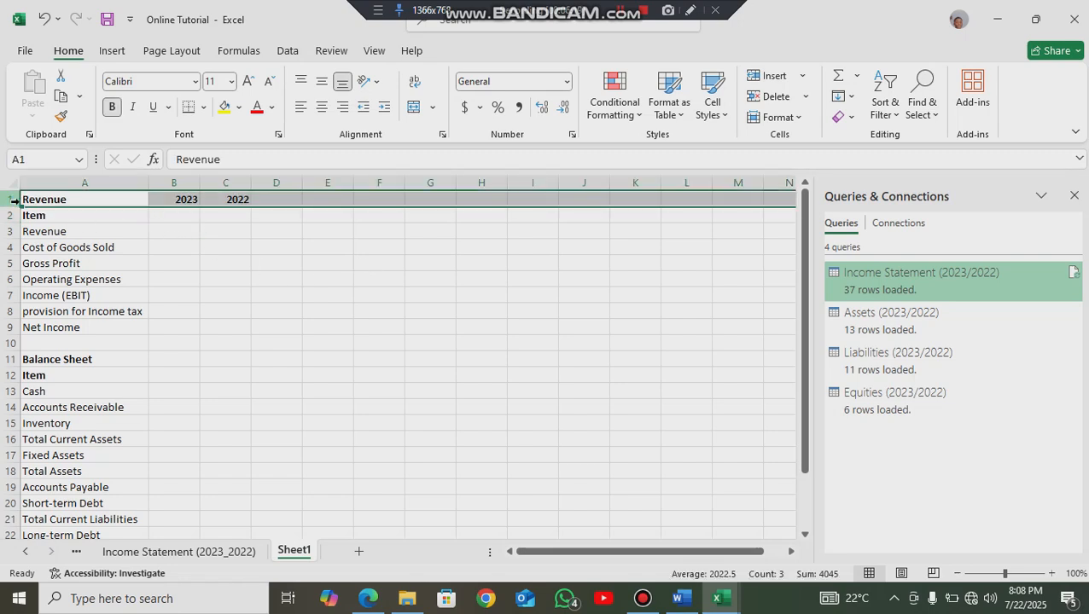
- Link the 2023 Revenue cell B3 on Sheet1 to total net sales, cell B4 of the Income Statement (2023_2022) sheet
left_click(170, 216)
left_click(172, 231)
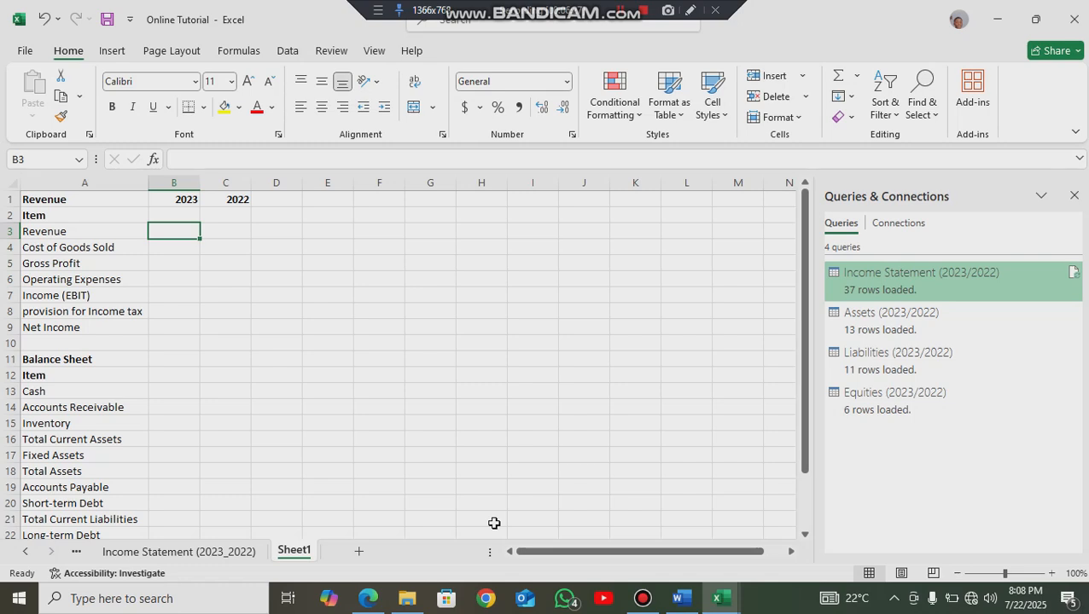
left_click(209, 552)
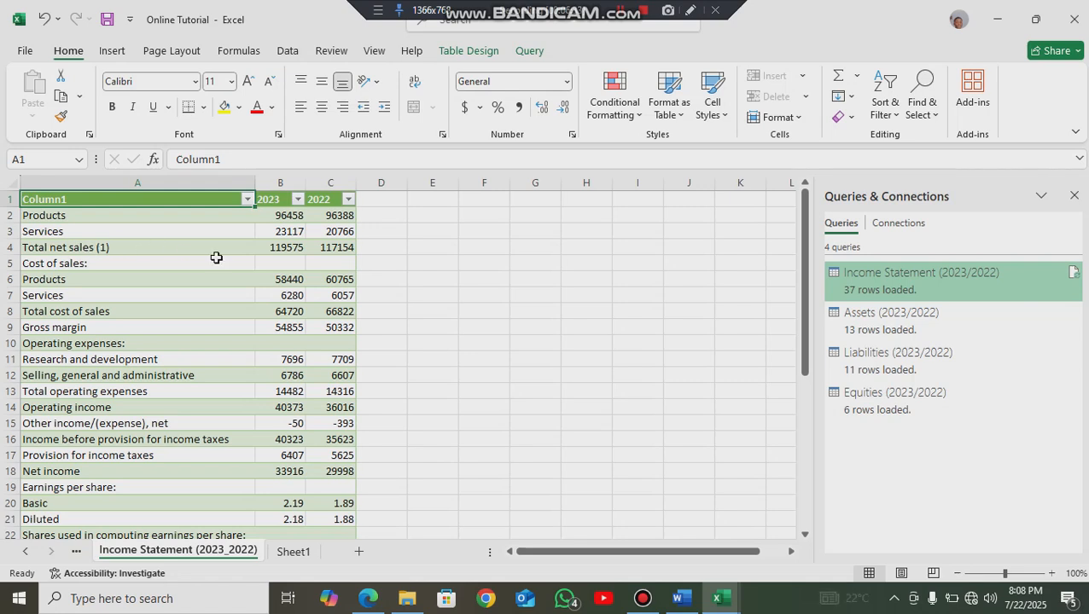
left_click(284, 246)
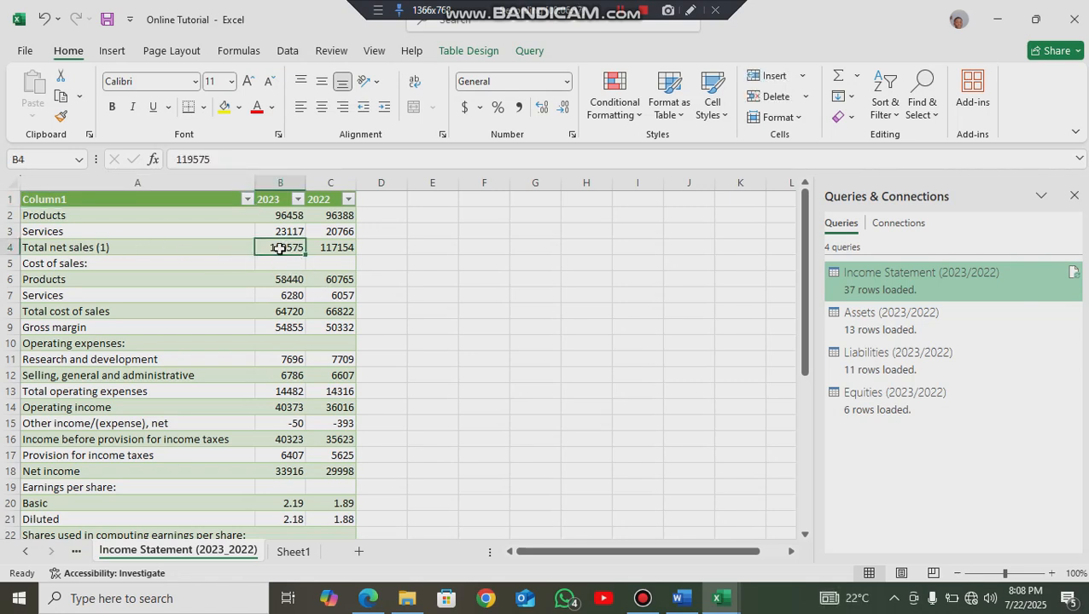
left_click(294, 553)
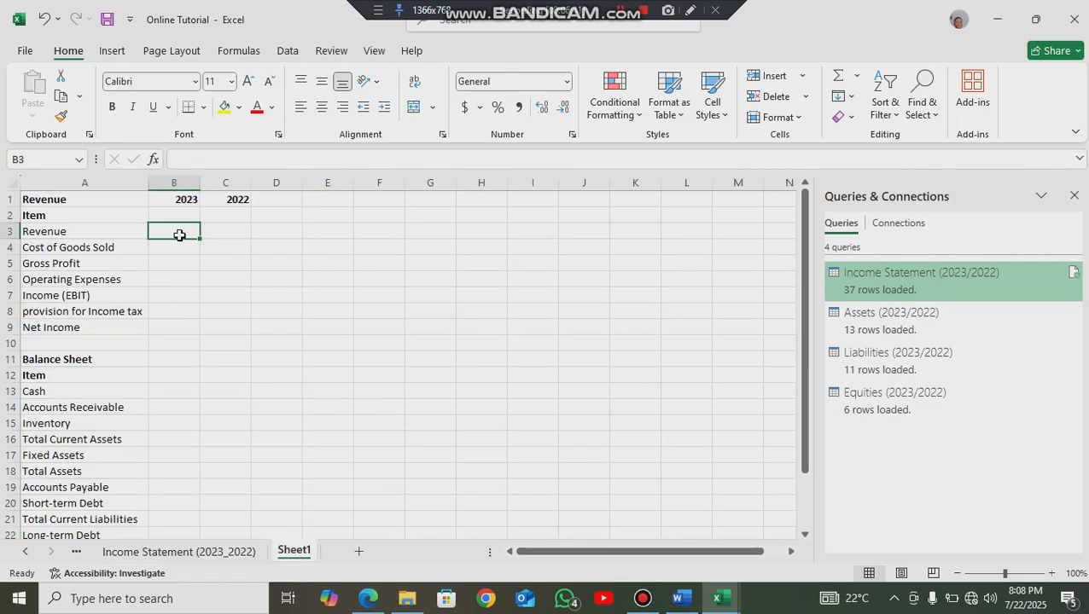
type("=")
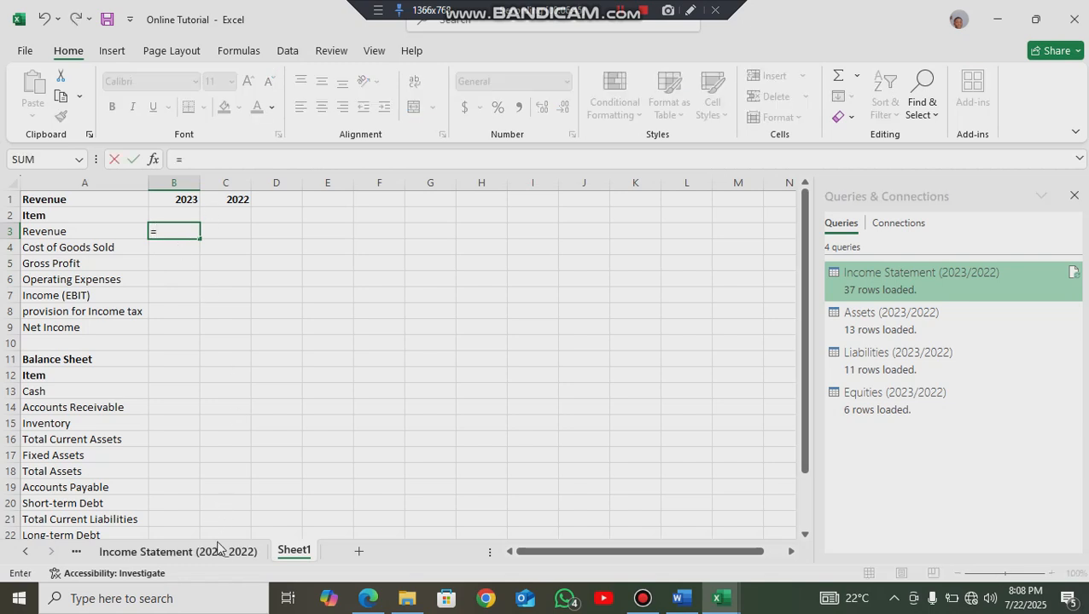
left_click(221, 550)
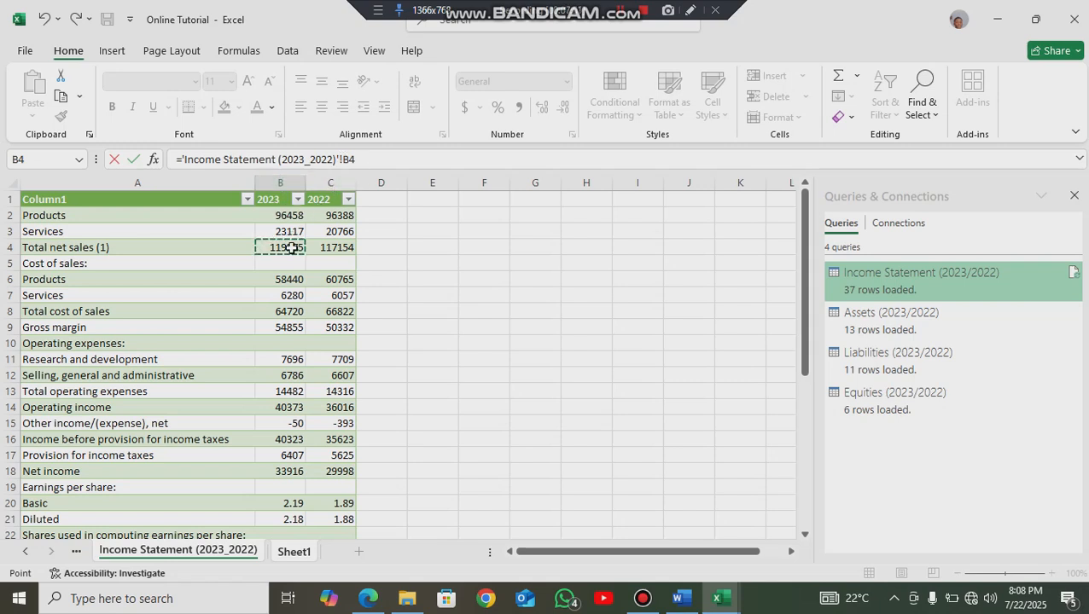
key("Return")
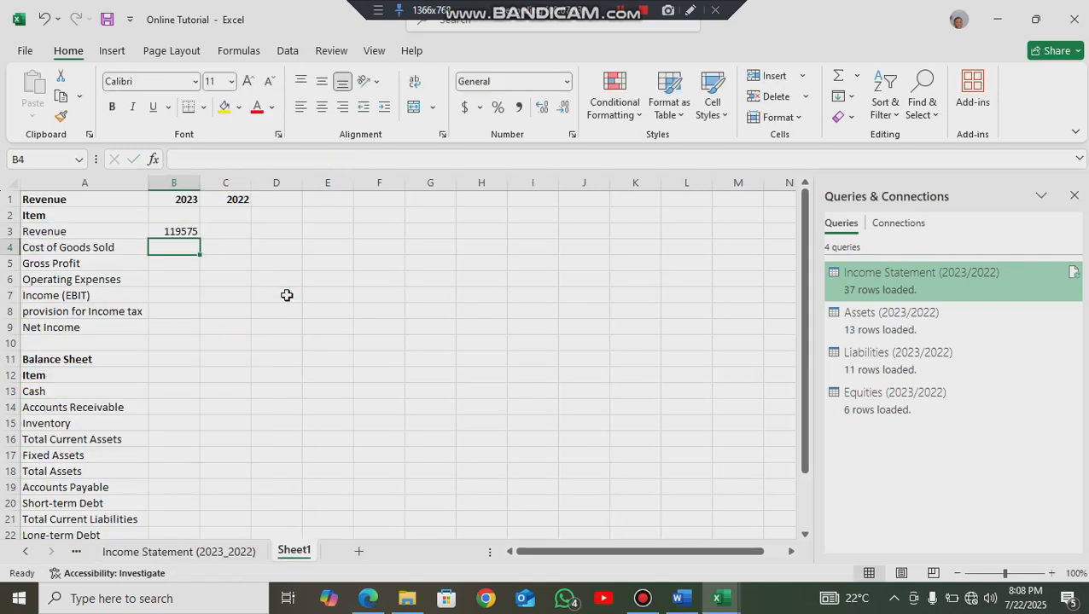
- Fill the Revenue formula from B3 across to C3 for 2022
left_click(175, 232)
left_click_drag(198, 239, 236, 238)
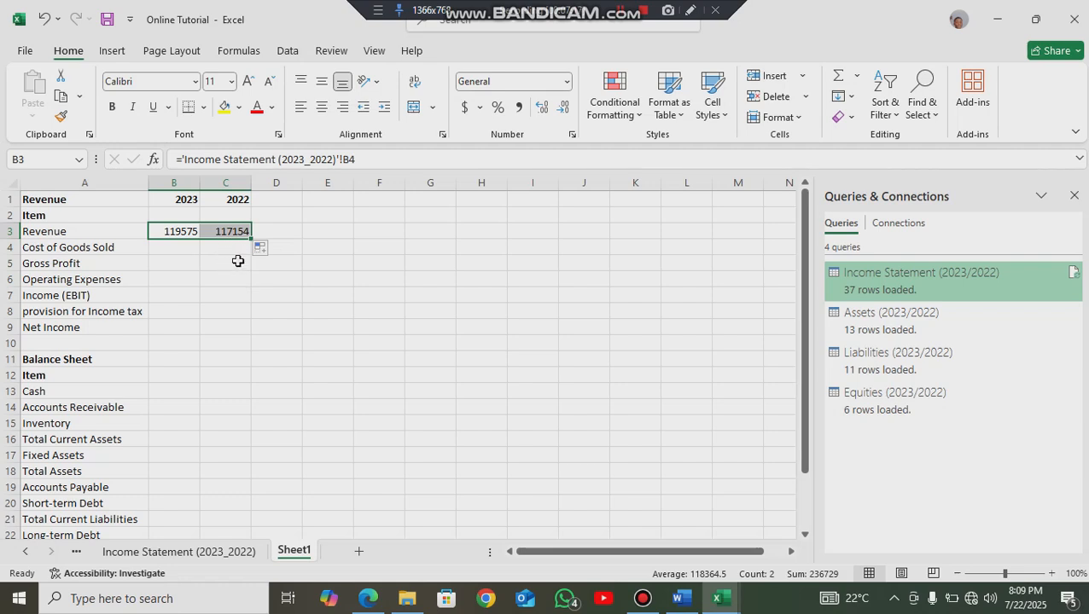
left_click(228, 249)
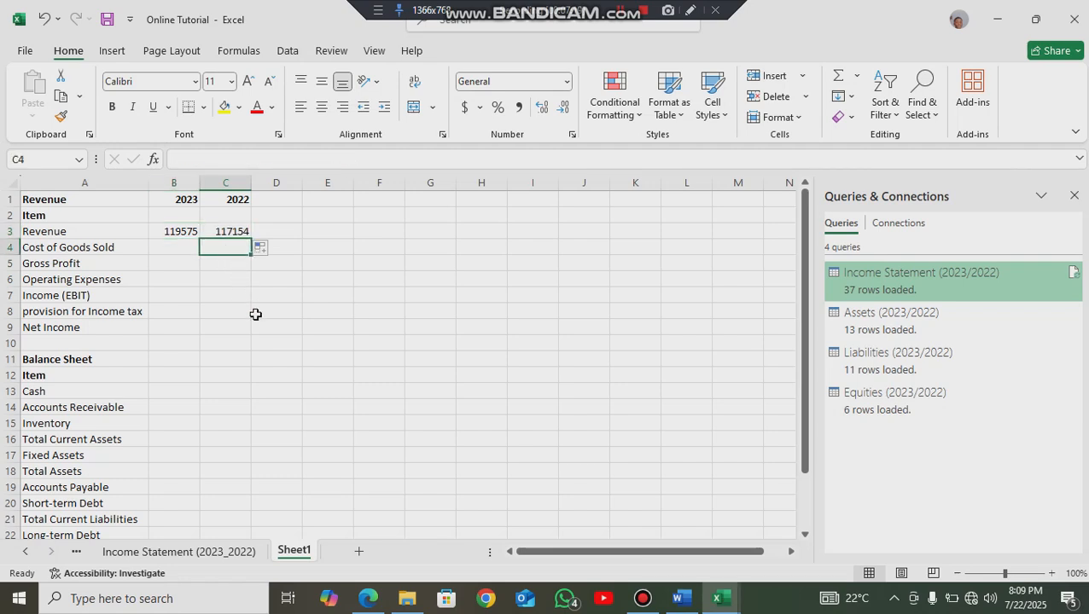
- Compare the Revenue formulas in B3 and C3 with the total net sales cells on the Income Statement sheet
left_click(209, 552)
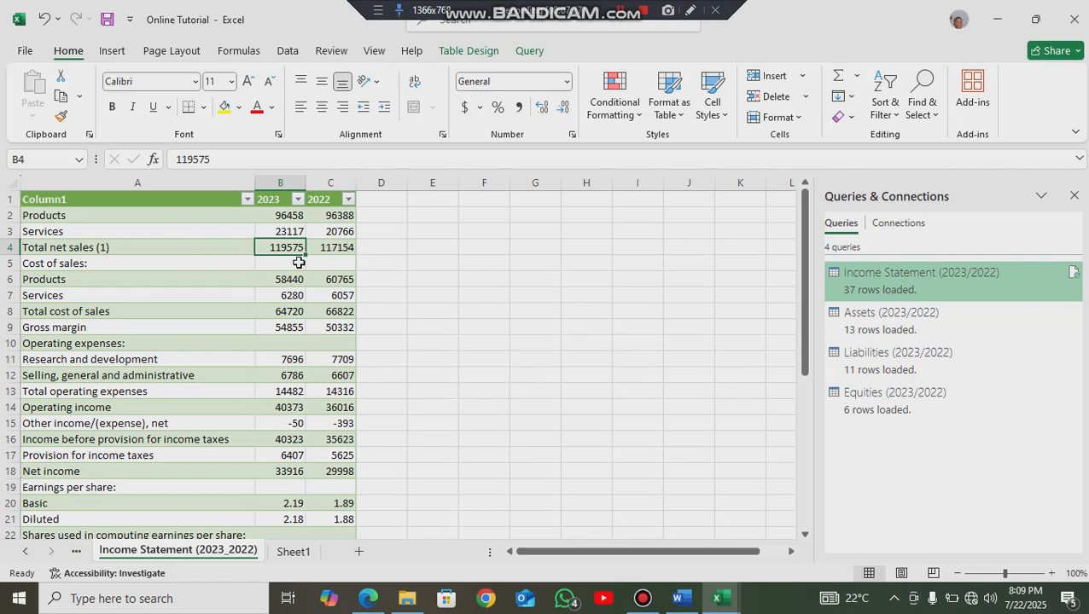
left_click(294, 552)
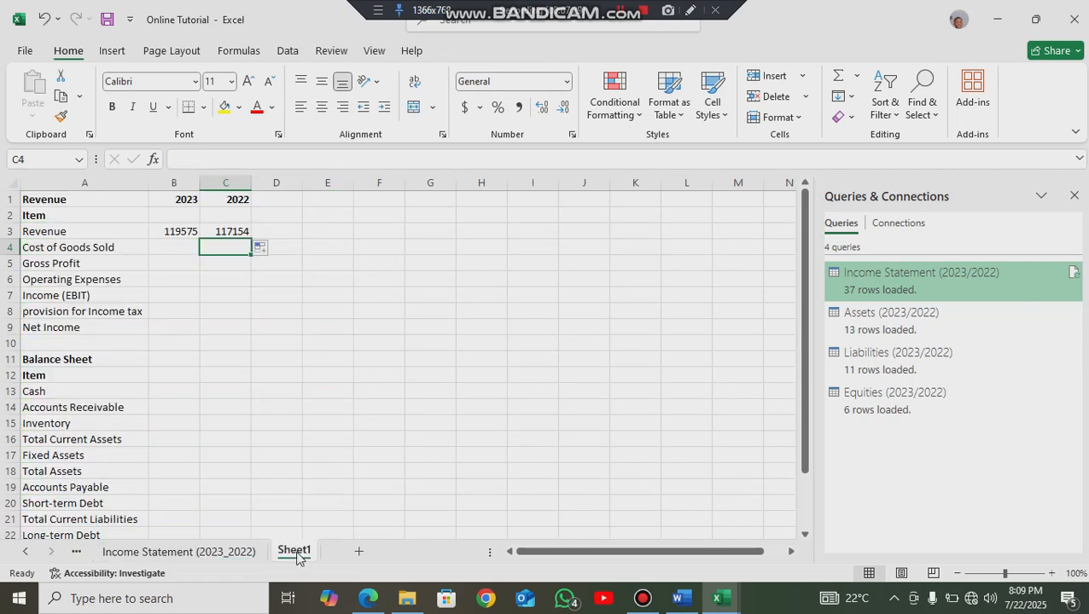
left_click(191, 232)
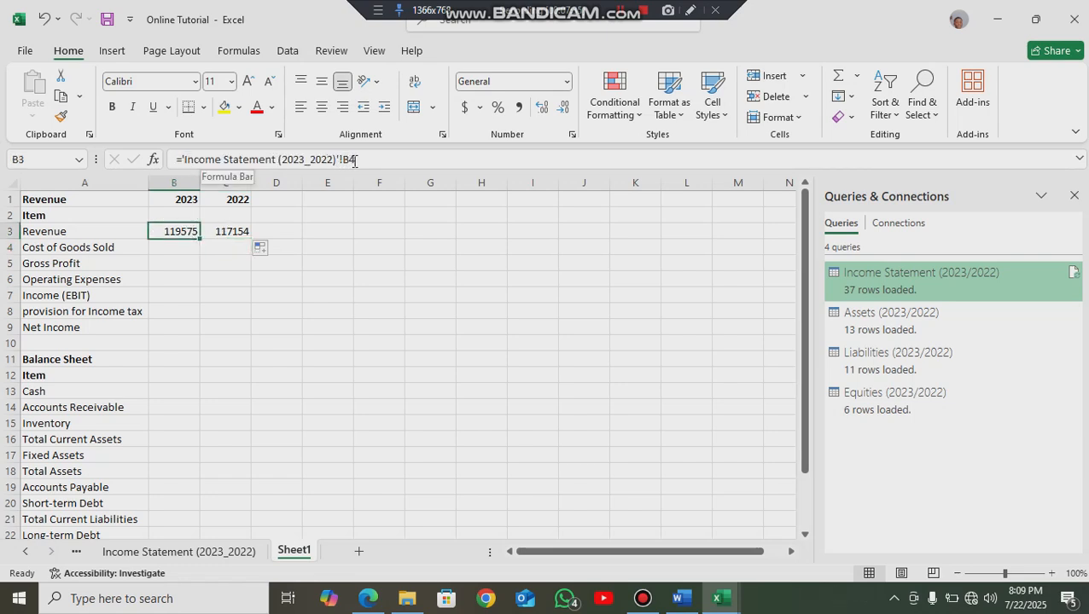
key("Right")
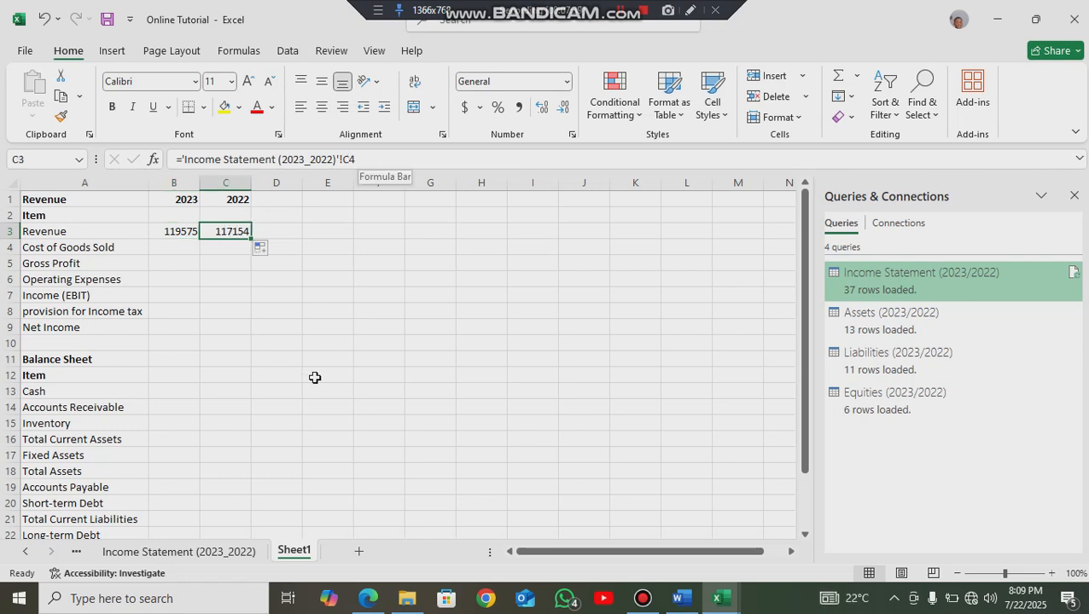
left_click(230, 551)
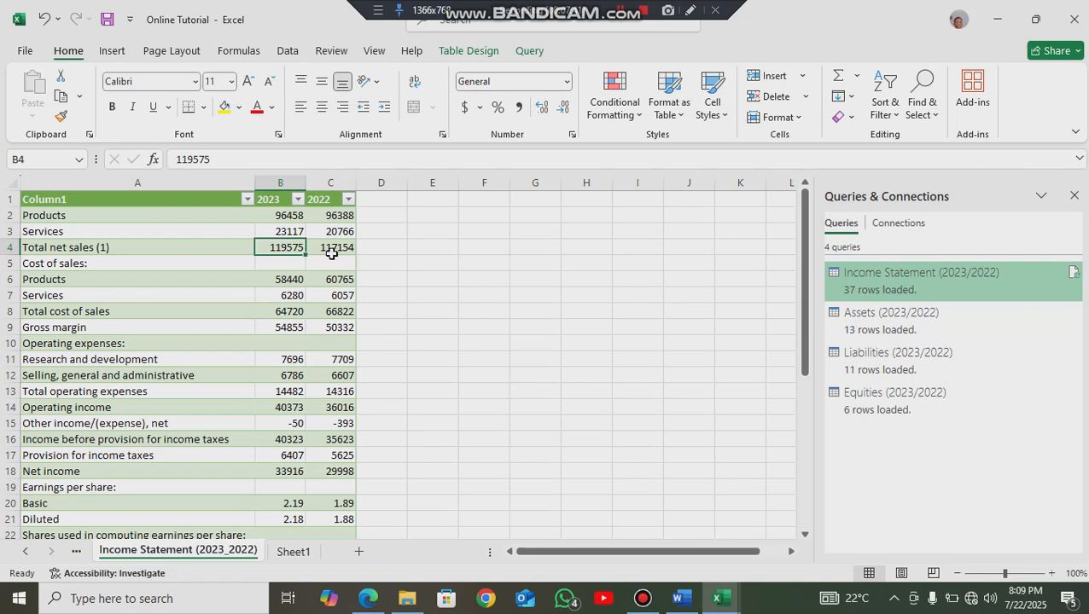
left_click(331, 252)
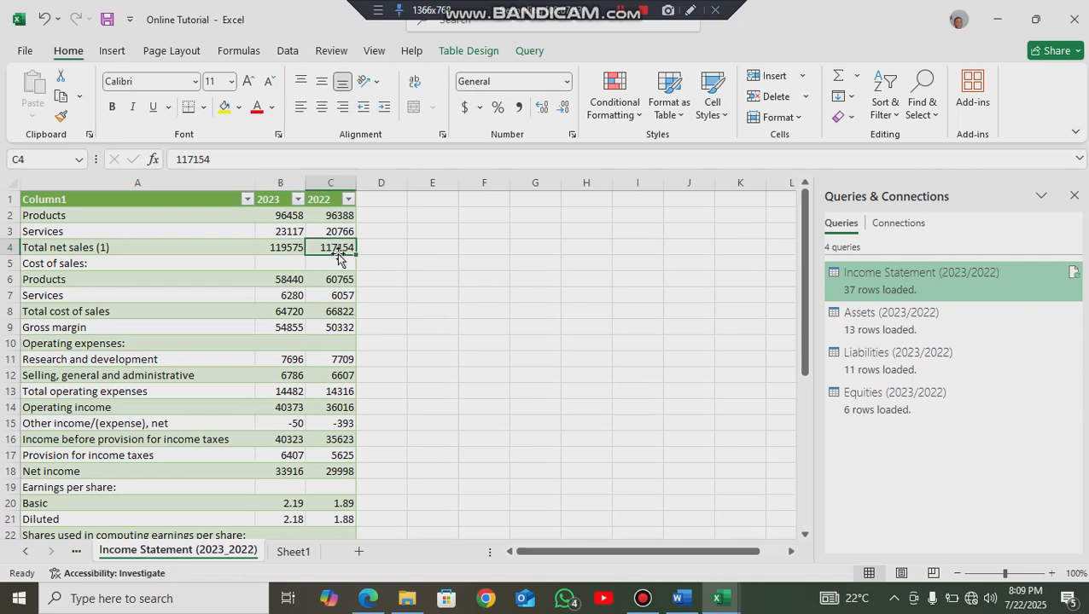
left_click(292, 556)
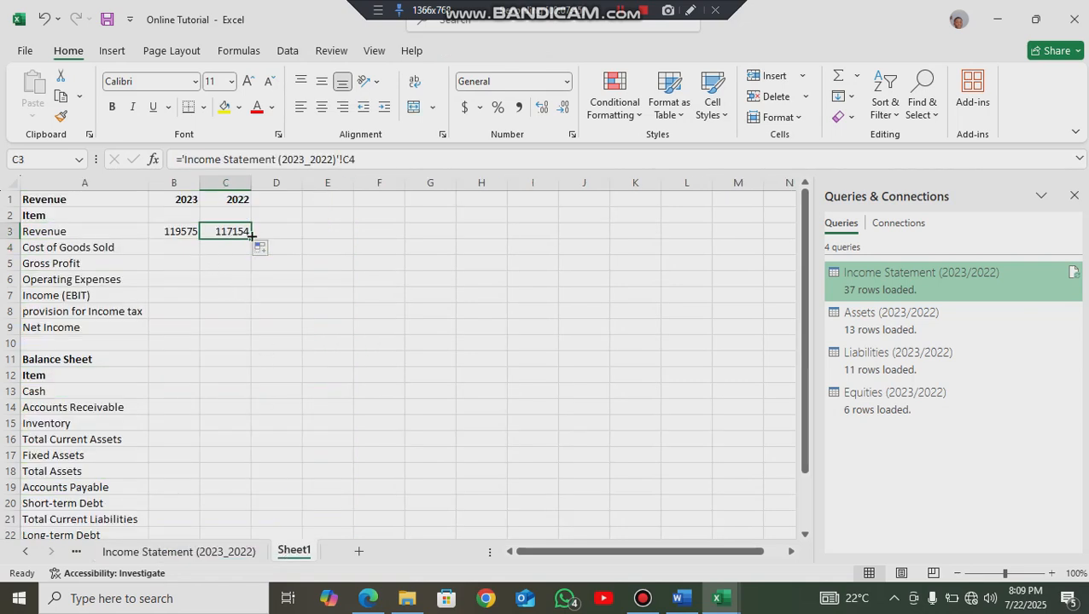
mouse_move(250, 238)
left_mouse_down()
mouse_move(335, 241)
mouse_move(286, 227)
mouse_move(254, 240)
left_mouse_up()
- Link the 2023 Cost of Goods Sold in B4 to total cost of sales, cell B8 of the Income Statement sheet
left_click(158, 247)
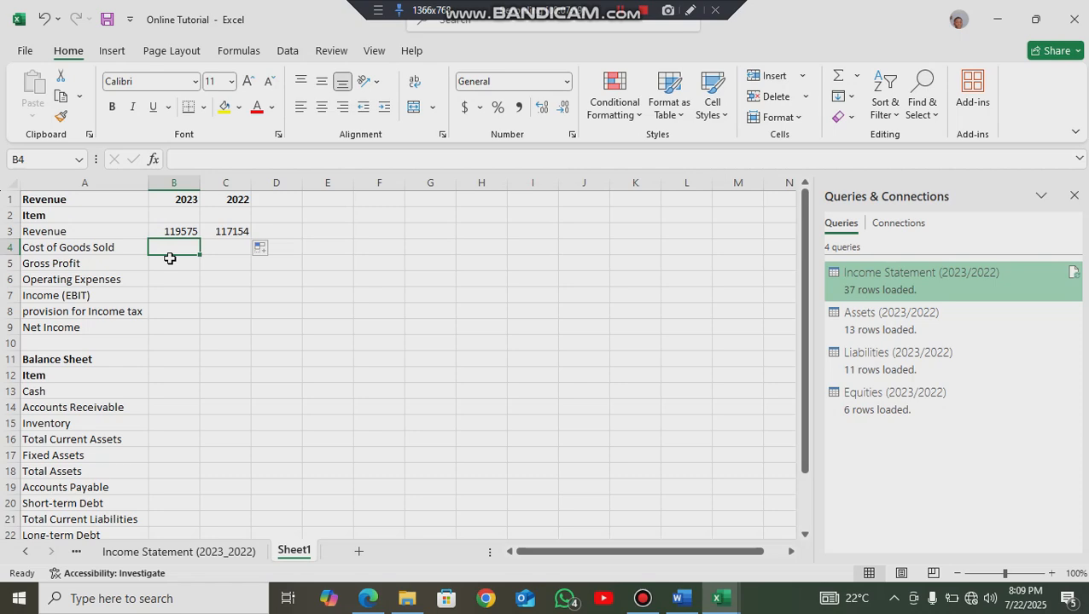
type("=")
left_click(203, 551)
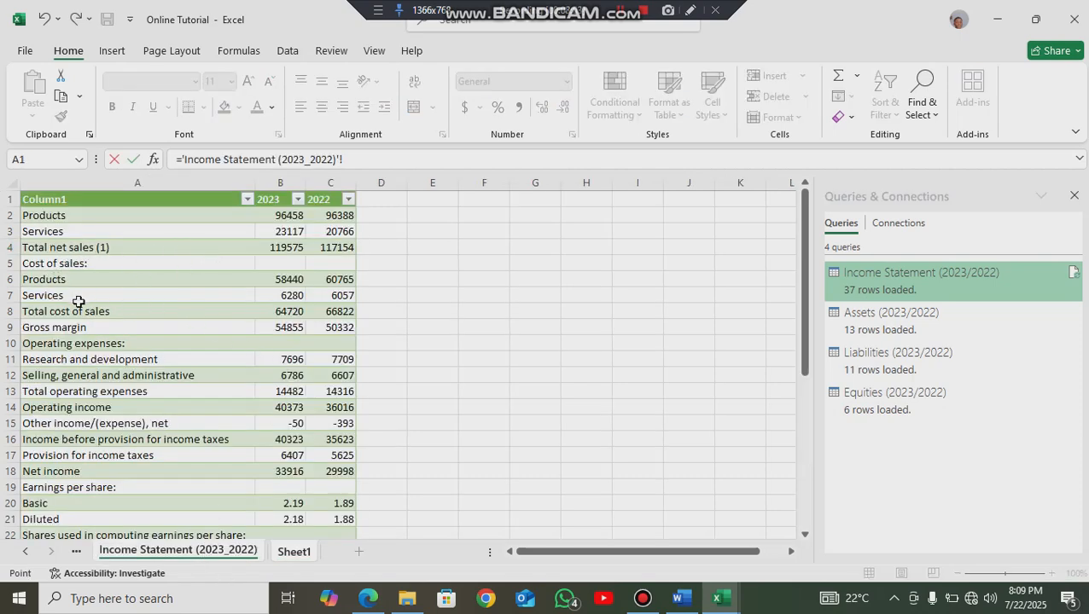
left_click(293, 312)
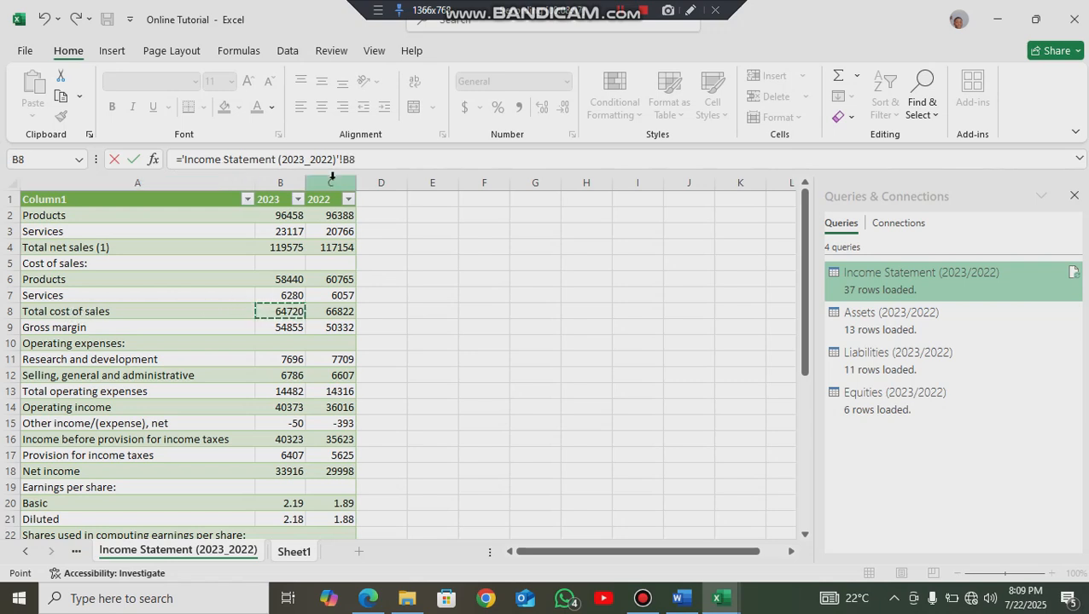
key("Return")
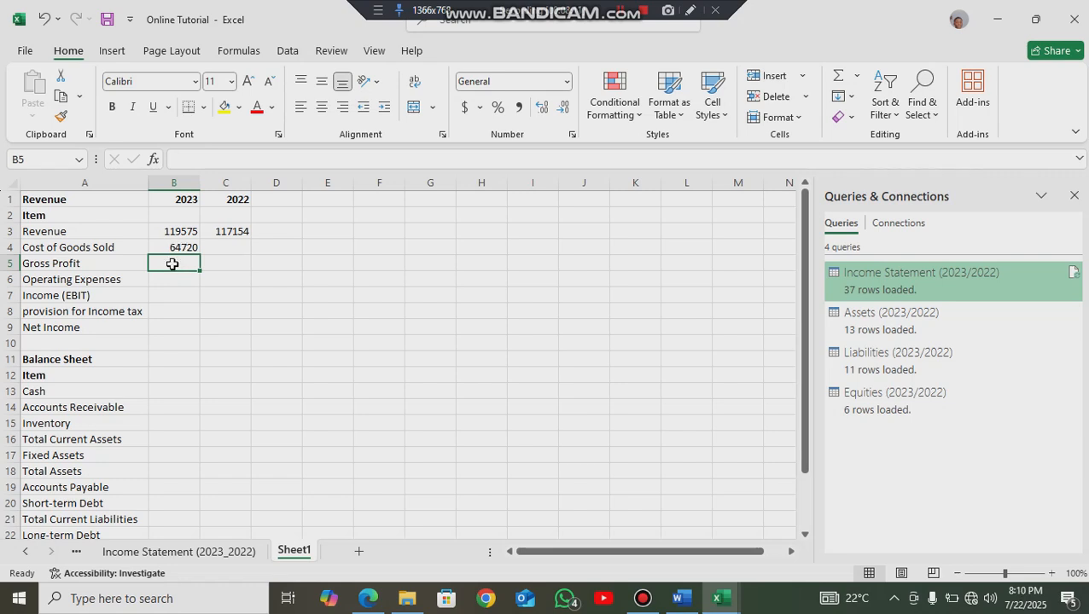
- Link the 2023 Gross Profit in B5 to gross margin, cell B9 of the Income Statement sheet
type("=")
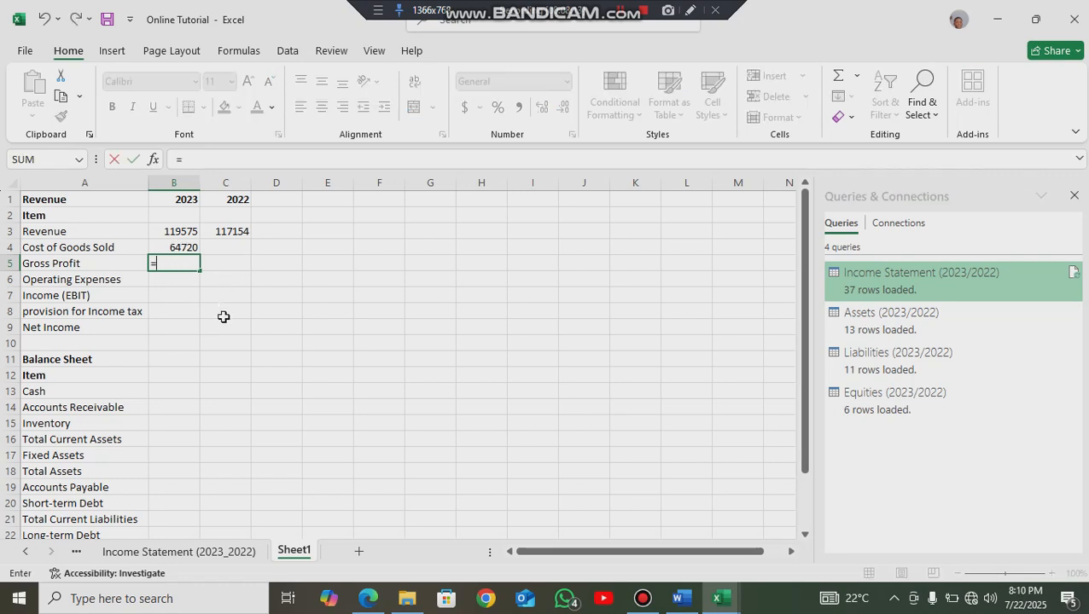
left_click(195, 552)
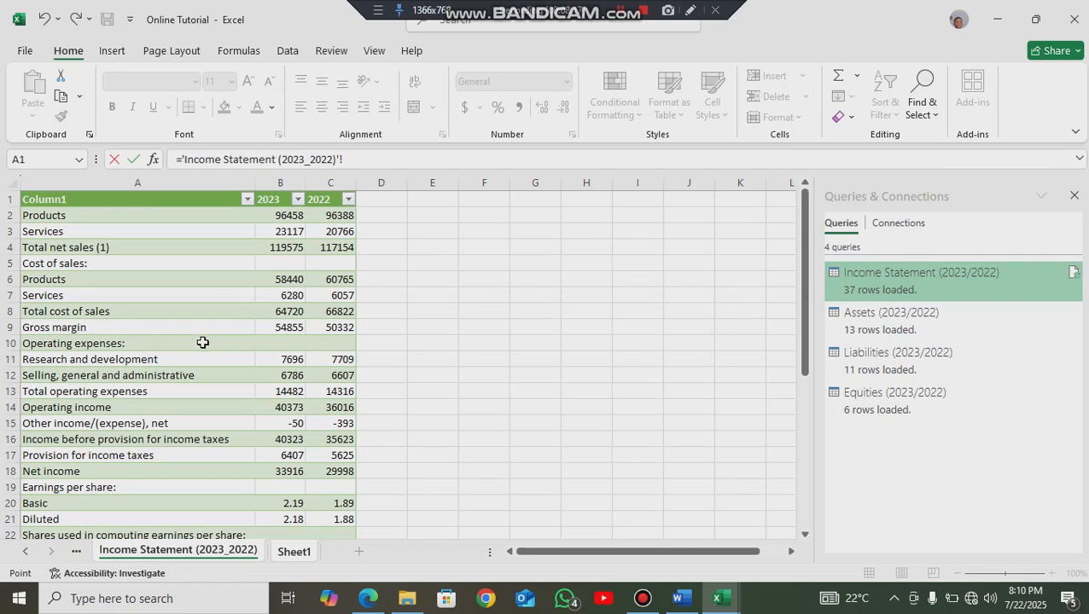
left_click(279, 328)
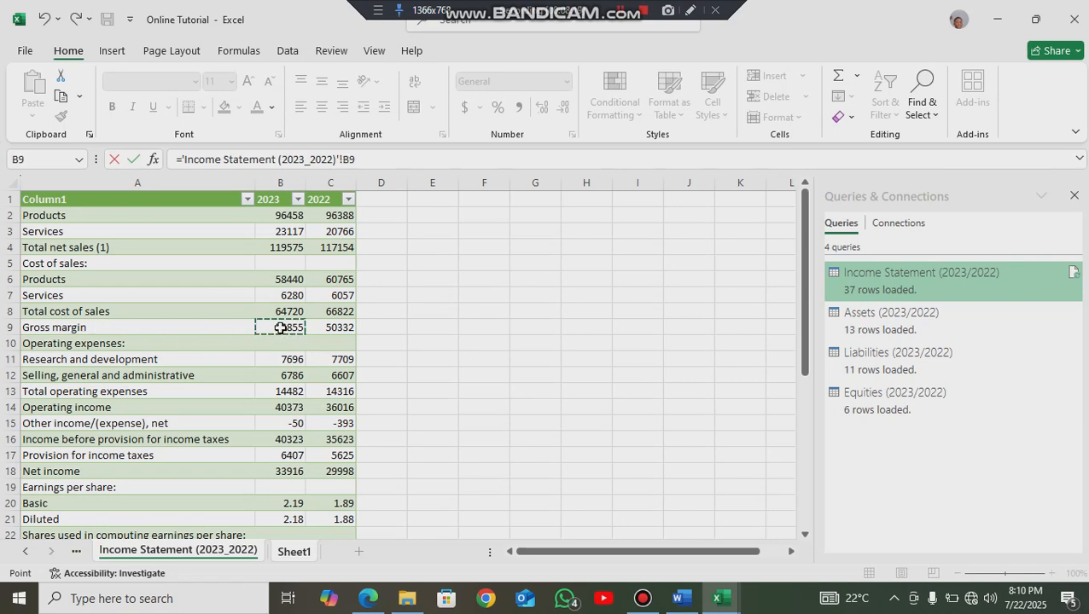
key("Return")
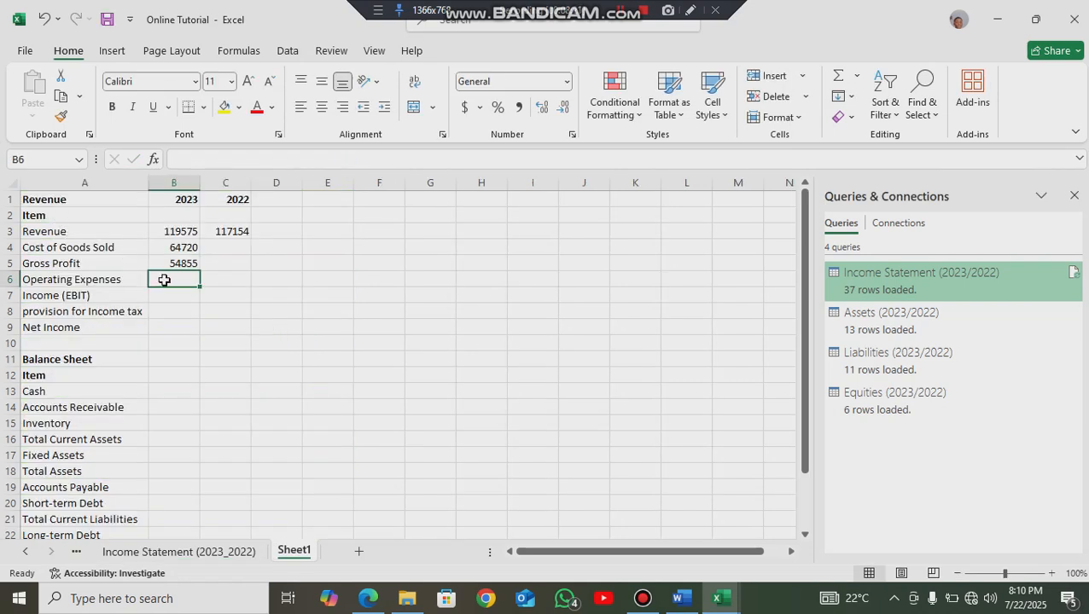
- Link the 2023 Operating Expenses in B6 to total operating expenses, cell B13 of the Income Statement sheet
type("=")
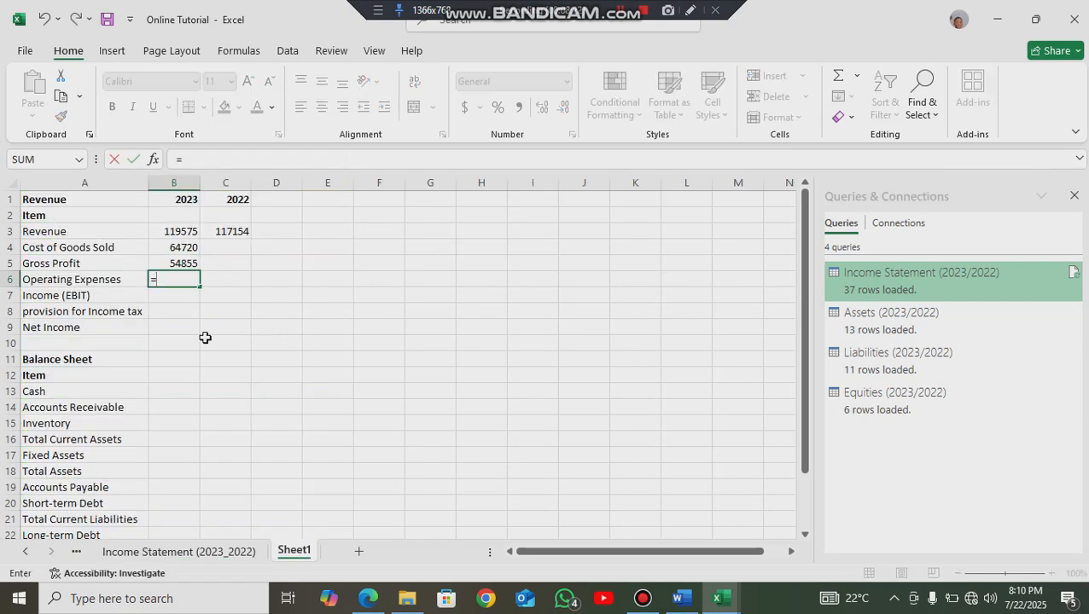
left_click(181, 553)
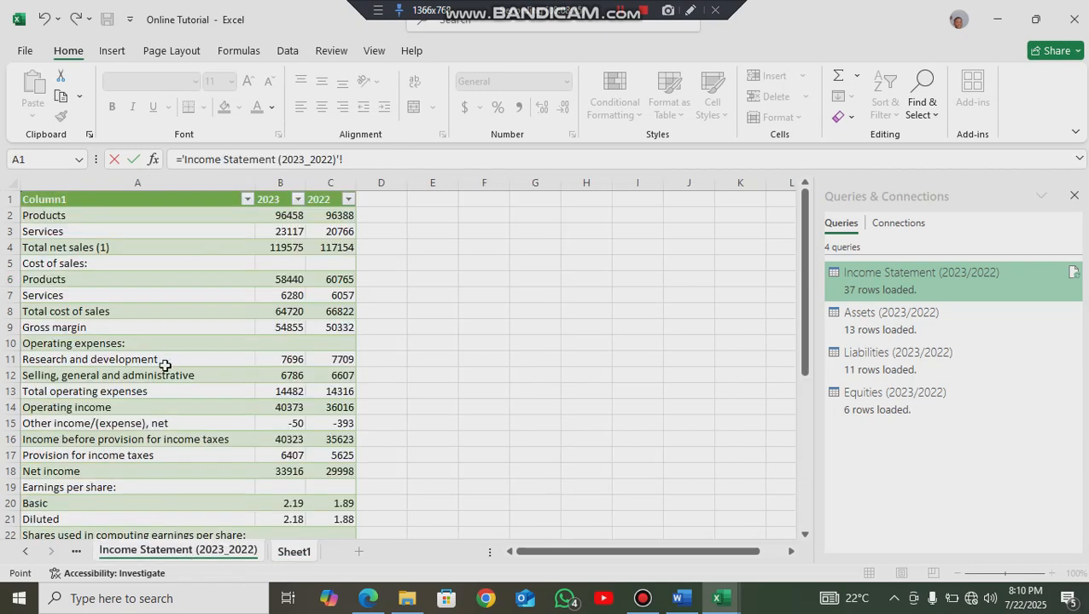
left_click(283, 391)
key("Return")
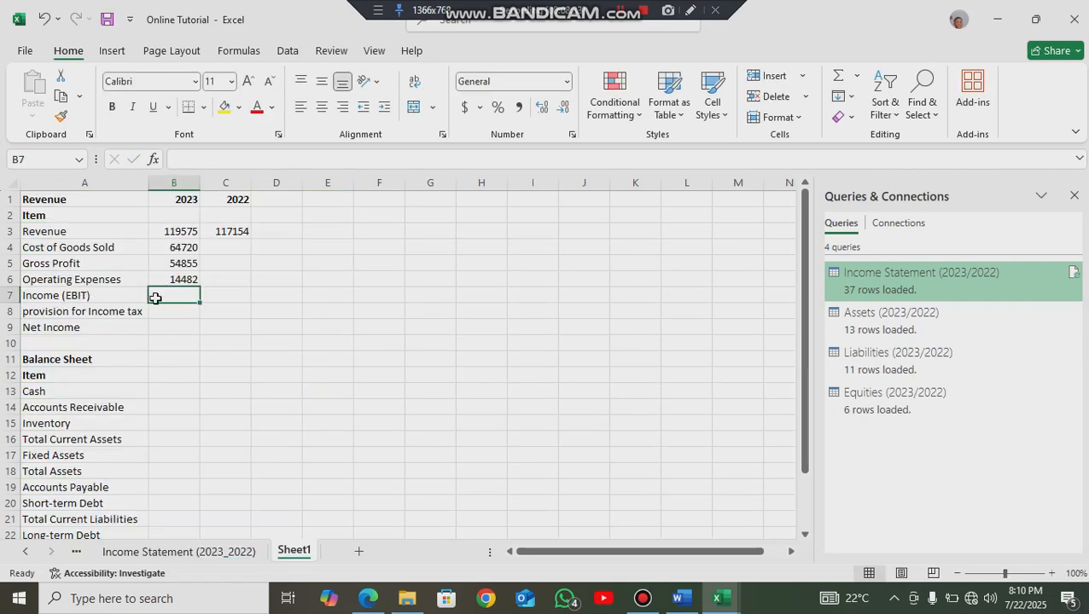
- Link the 2023 Income (EBIT) in B7 to income before provision for income taxes, cell B16 of the Income Statement sheet
type("=")
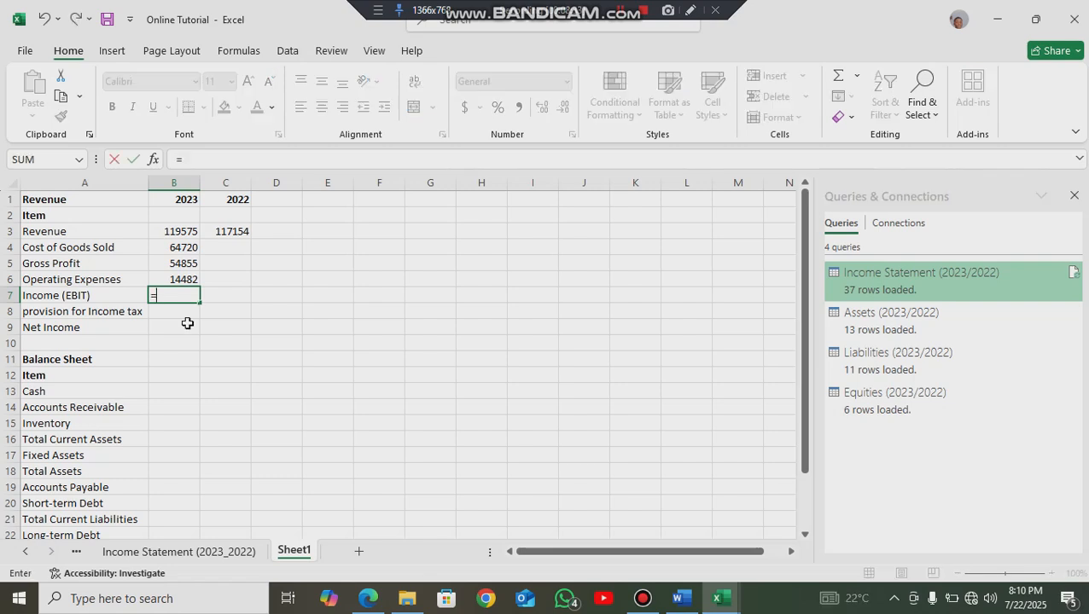
left_click(198, 551)
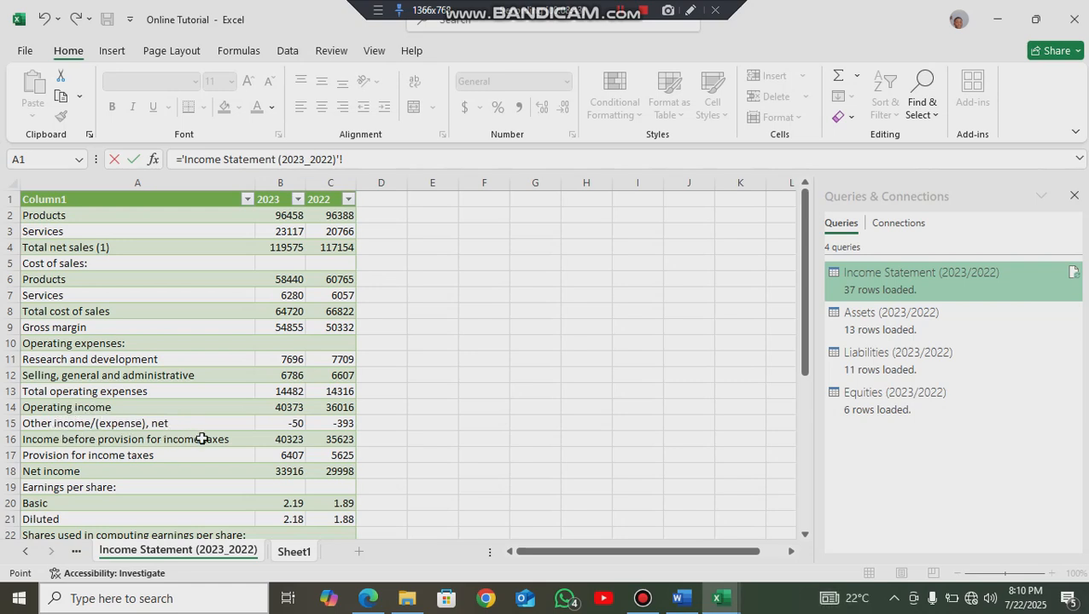
left_click(273, 441)
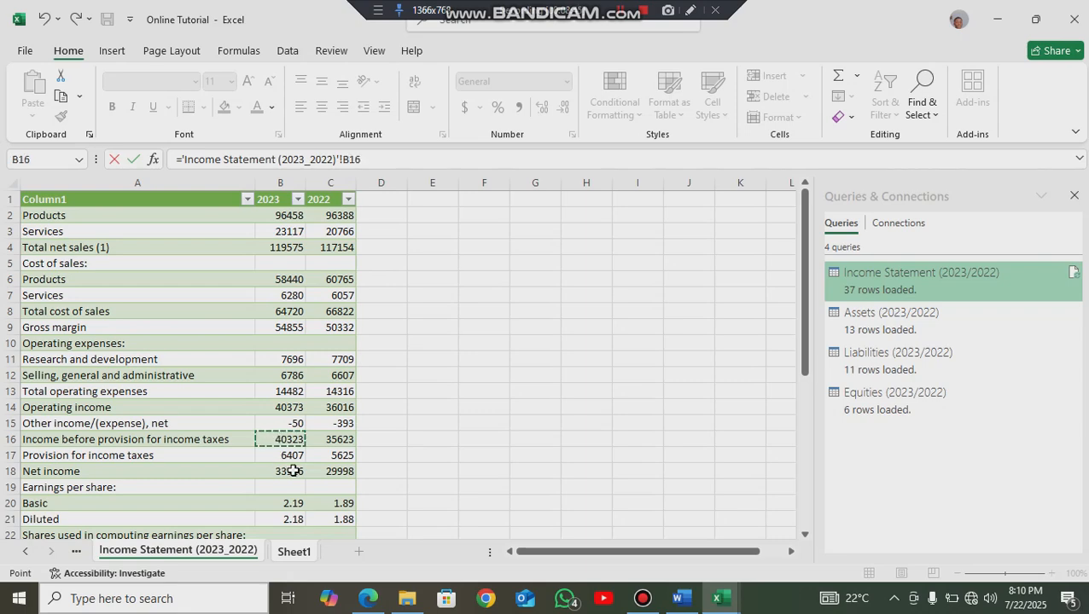
key("Return")
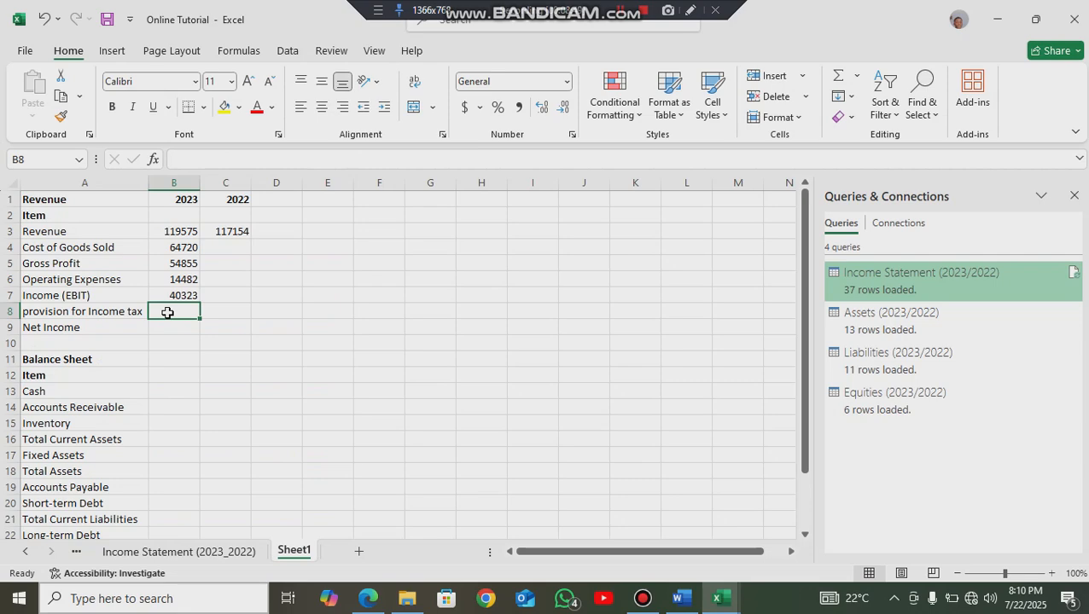
- Link the 2023 provision for income tax in B8 to provision for income taxes, cell B17 of the Income Statement sheet
type("=")
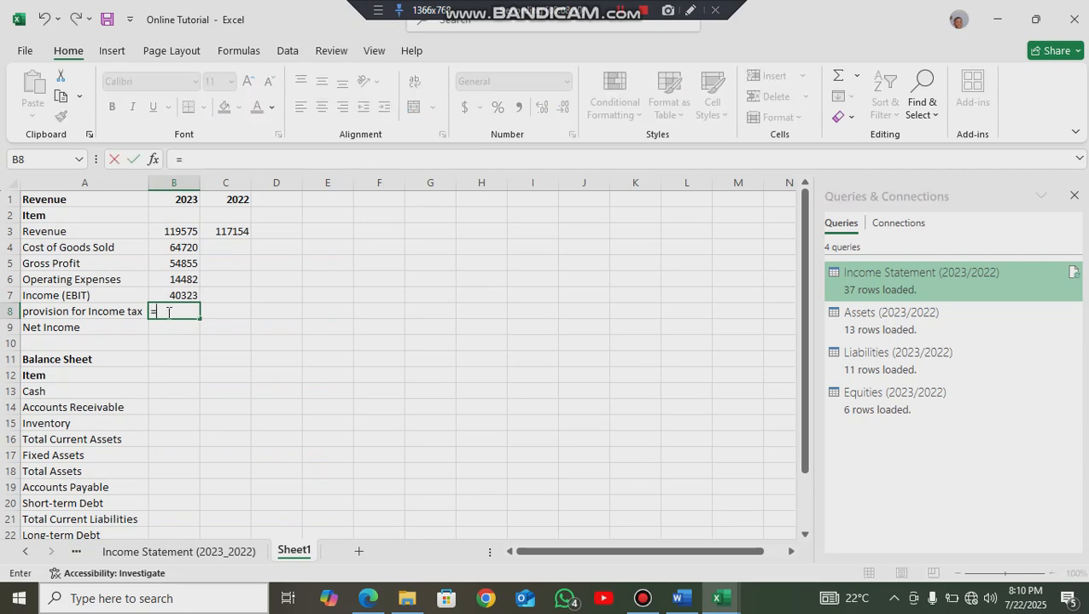
left_click(230, 552)
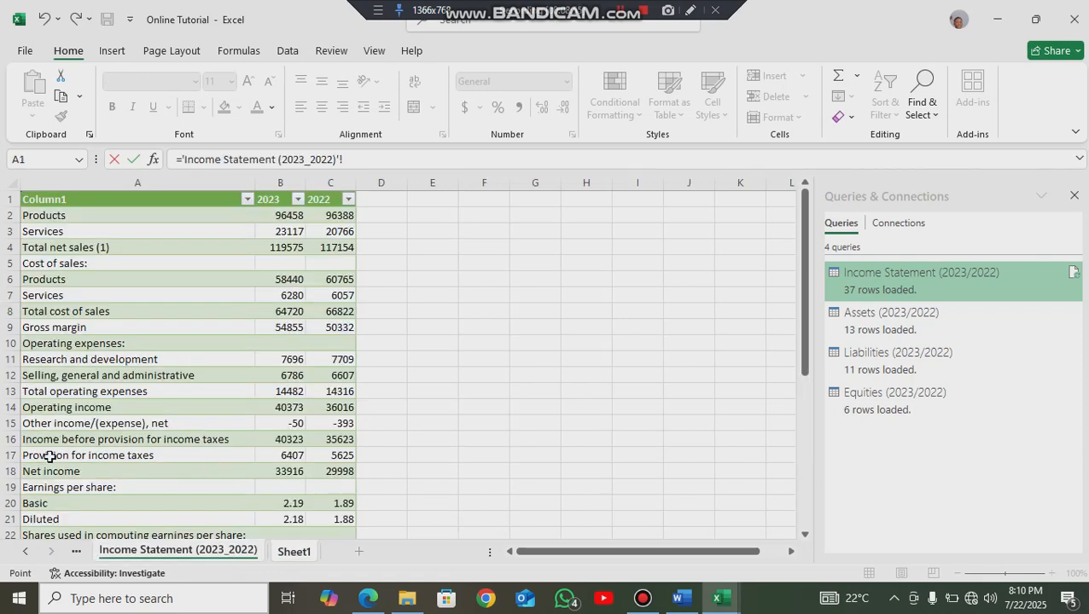
left_click(273, 454)
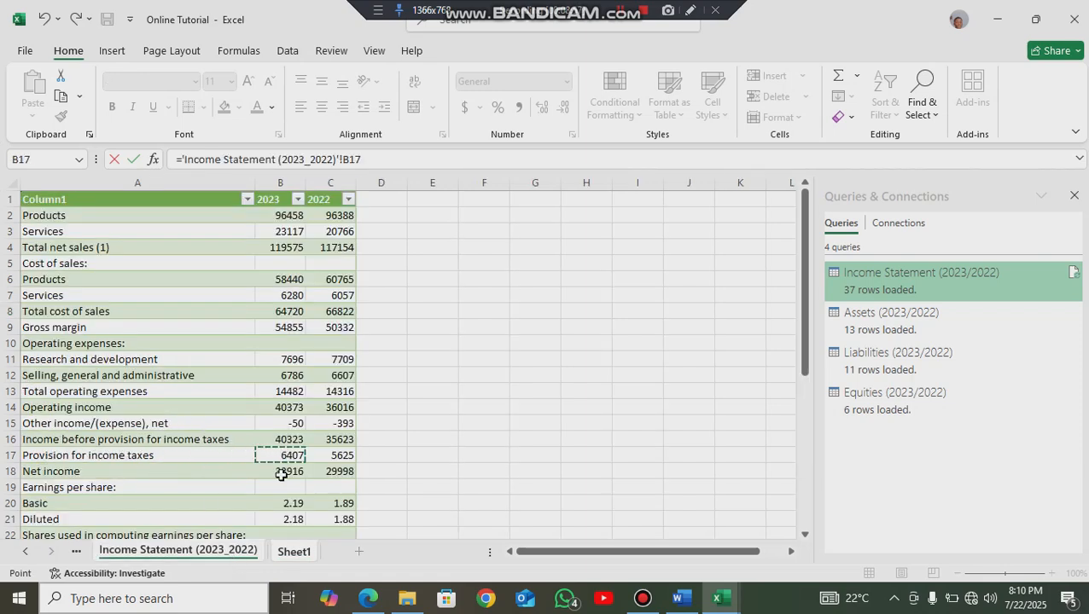
key("Return")
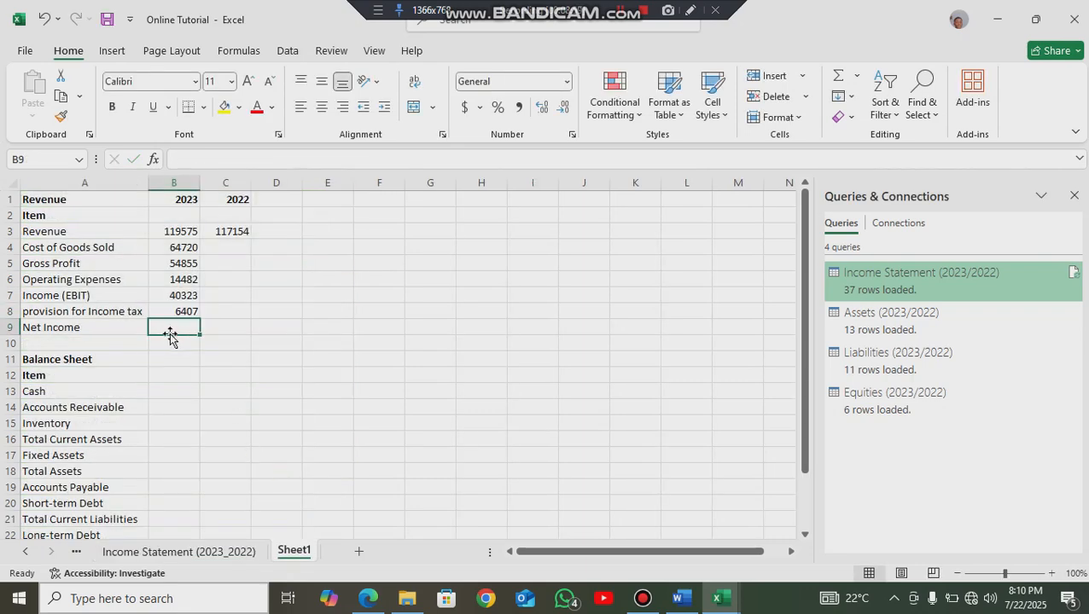
- Link the 2023 Net Income in B9 to net income, cell B18 of the Income Statement sheet
type("=")
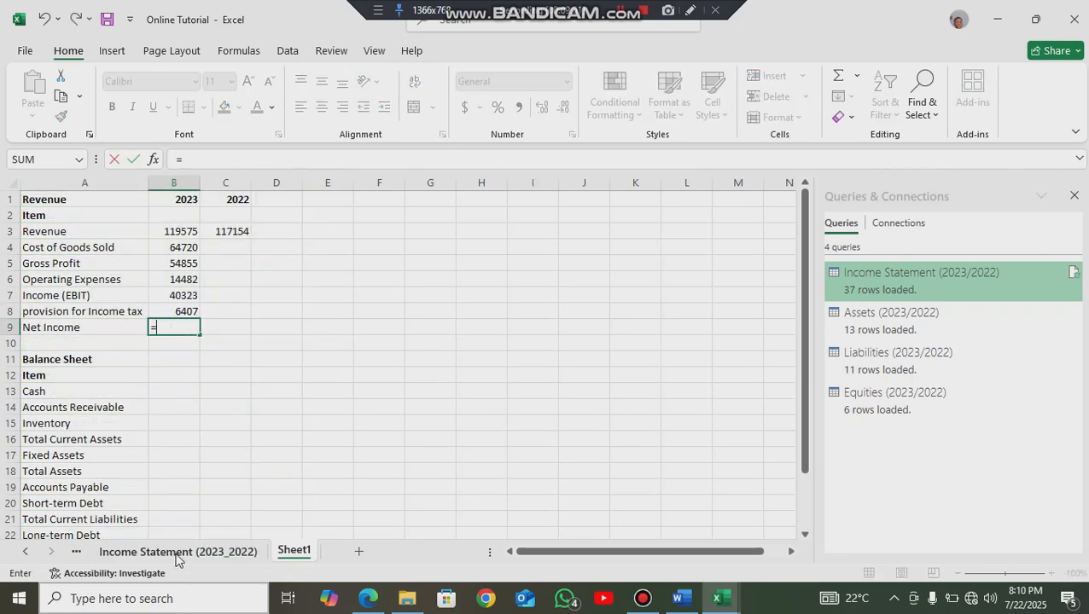
left_click(177, 555)
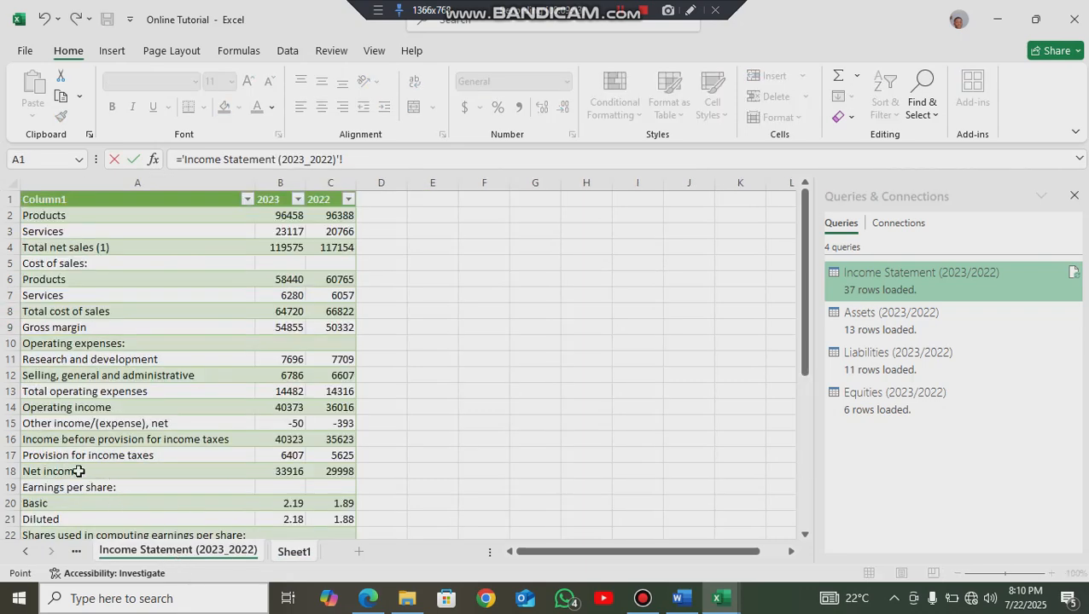
left_click(286, 471)
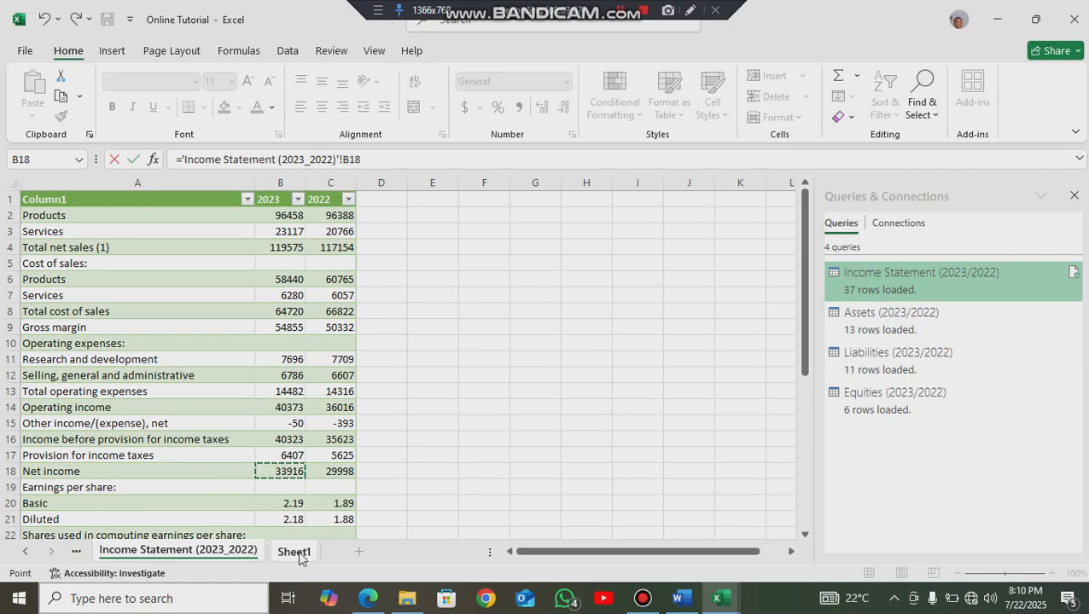
key("Return")
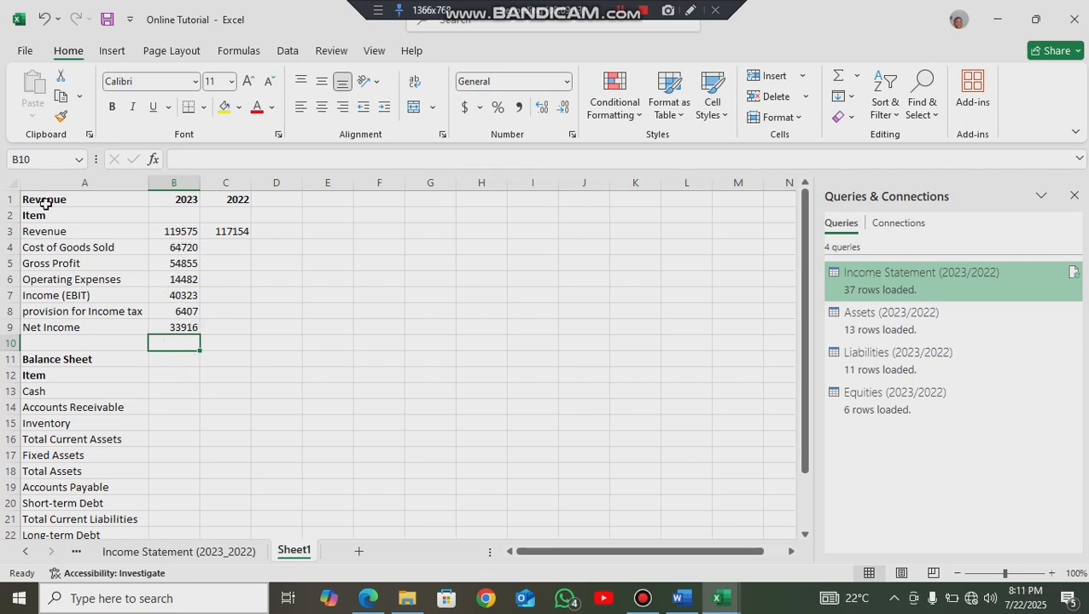
- Fill the 2023 formulas in B4:B9 across to the 2022 column and apply the Accounting number format to B3:C9
left_click_drag(167, 245, 245, 333)
left_click(276, 262)
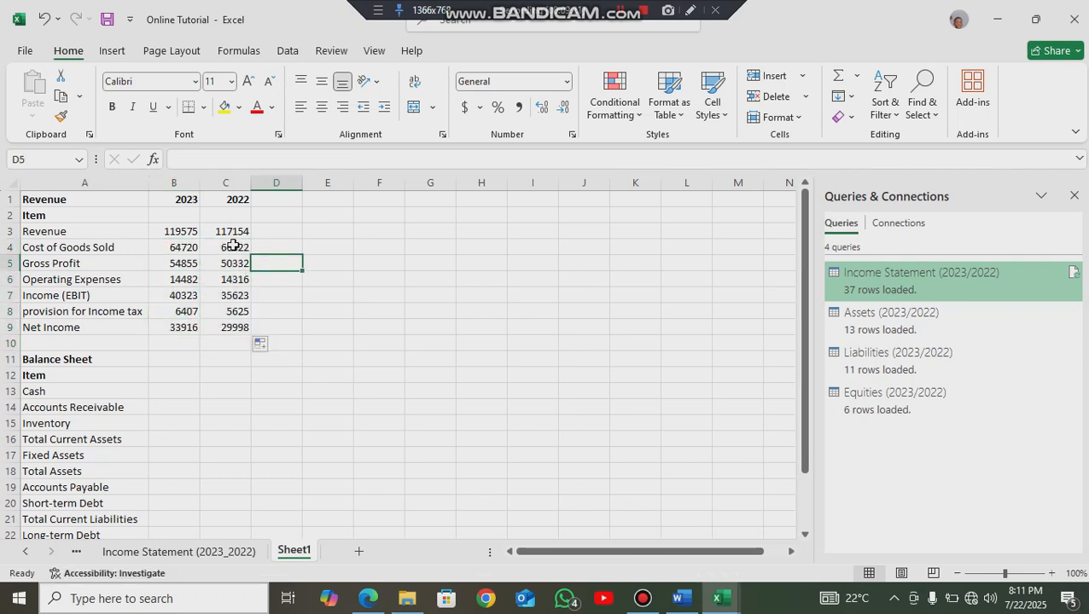
left_click_drag(182, 231, 243, 327)
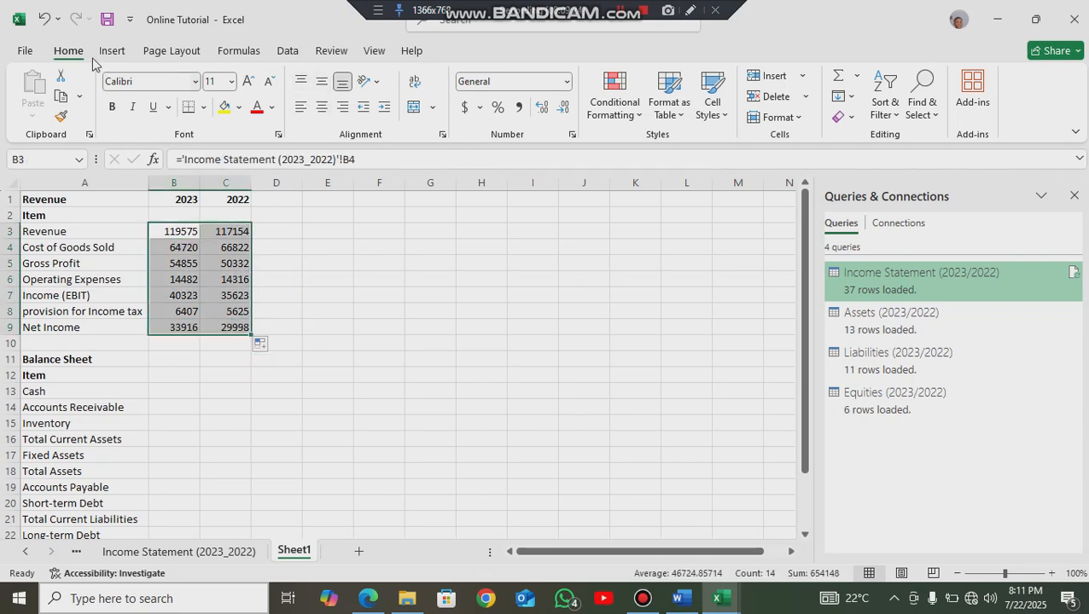
left_click(567, 83)
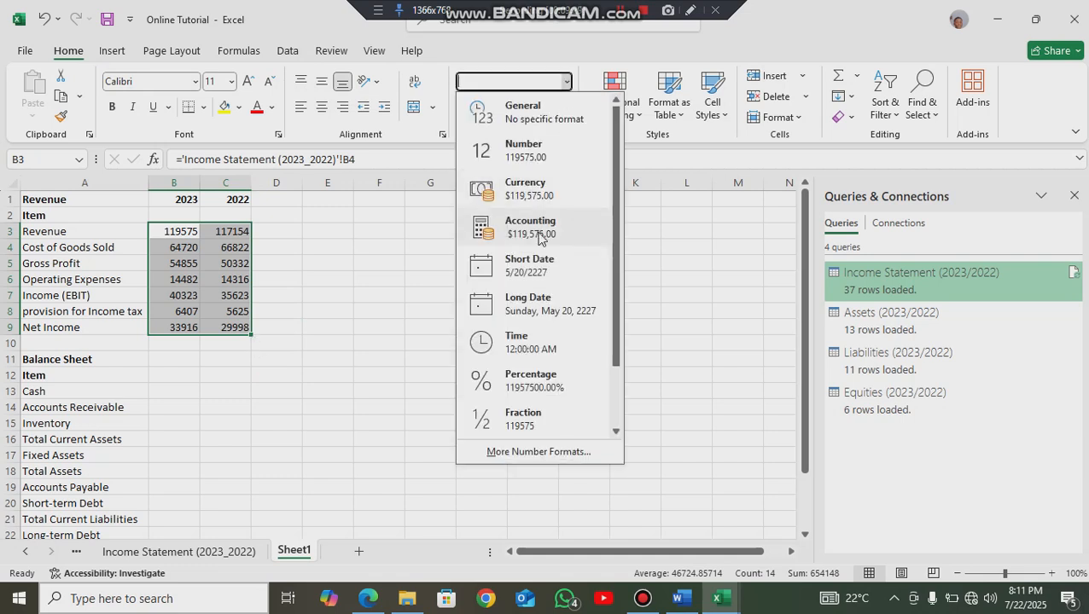
left_click(538, 229)
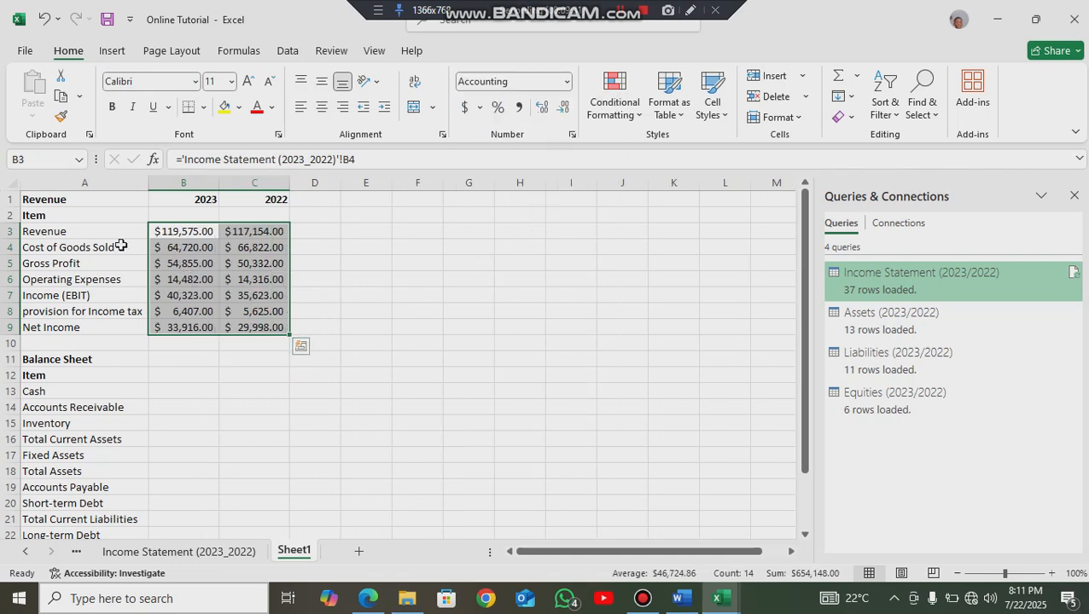
left_click(379, 311)
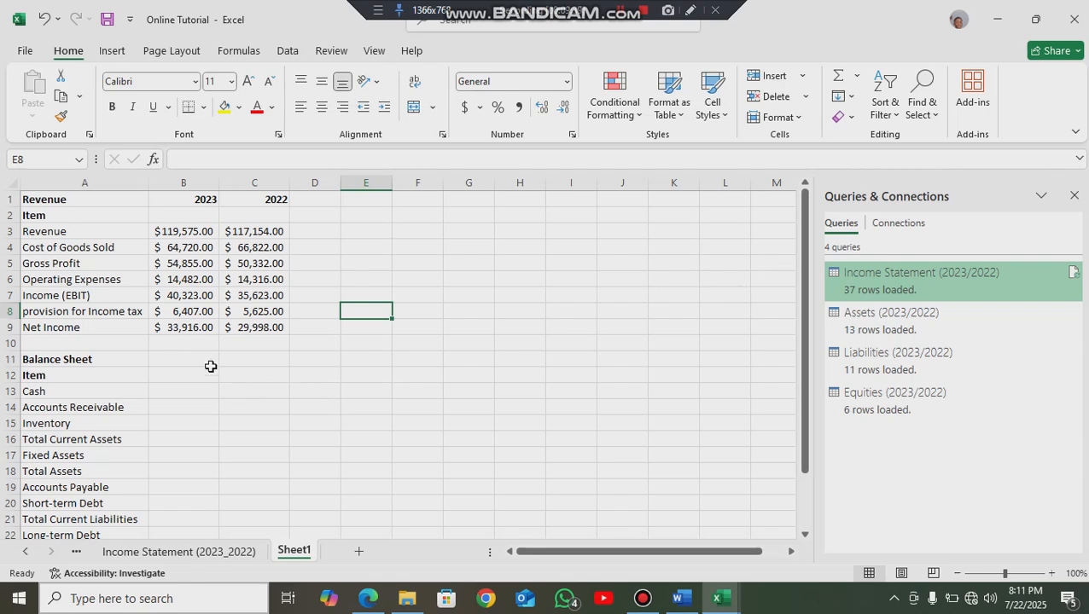
- Widen the sheet tab area and move the Assets (2023_2022) sheet between the Income Statement sheet and Sheet1, returning to Sheet1
scroll(141, 380, "down", 2)
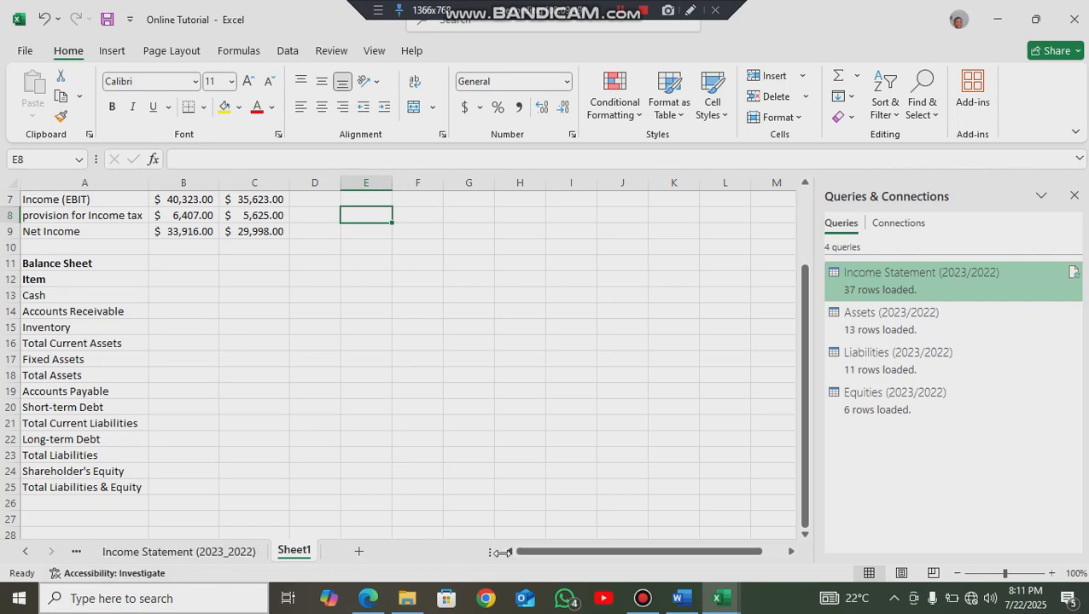
left_click_drag(488, 552, 631, 563)
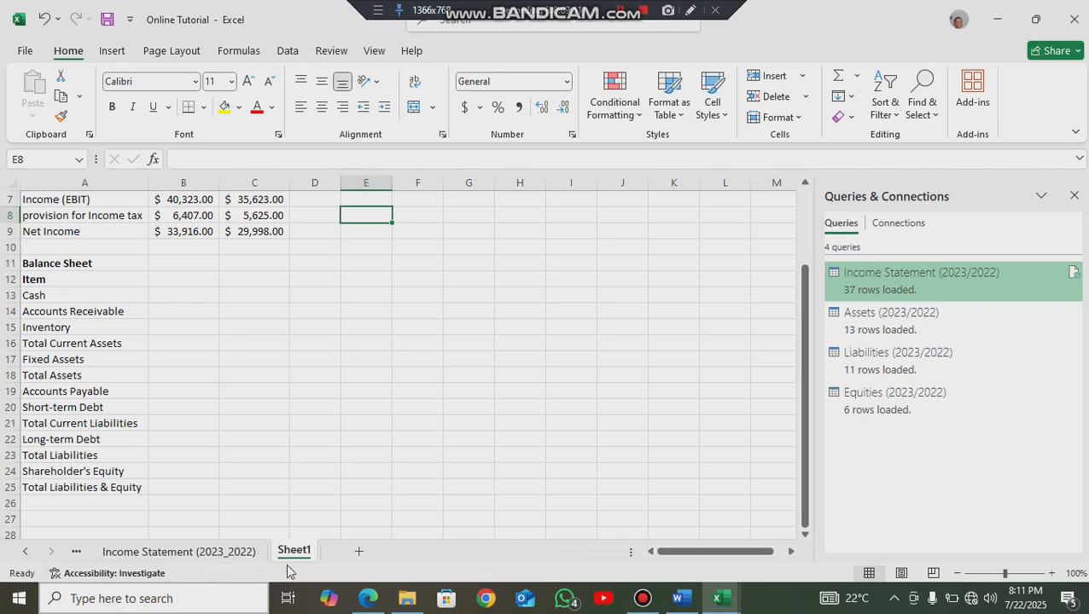
left_click(79, 555)
left_click_drag(243, 561, 394, 561)
left_click(399, 557)
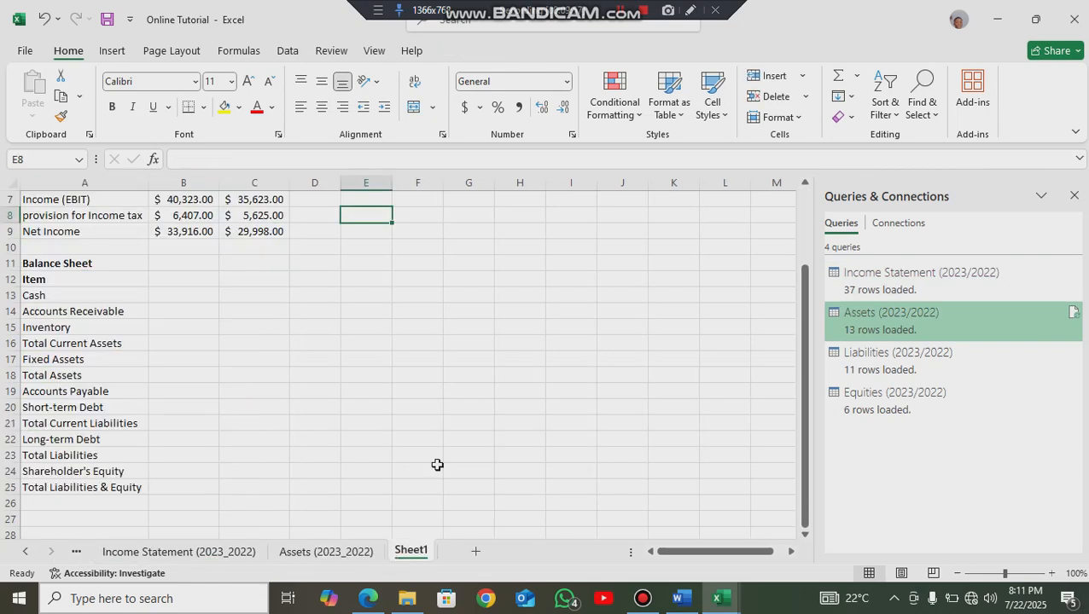
left_click(670, 11)
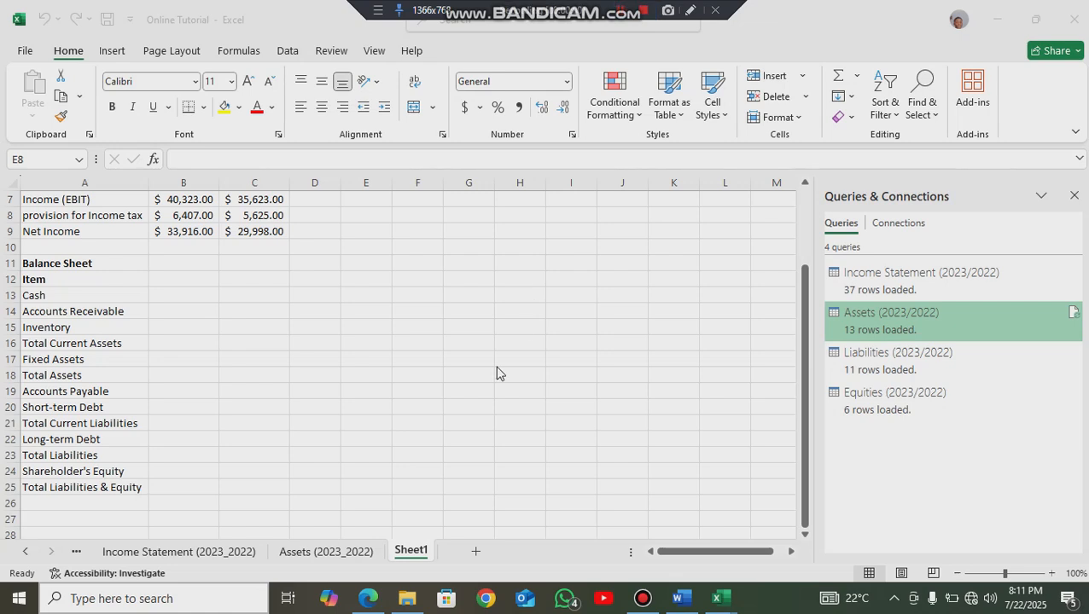
- Rename Sheet1 as Financial Ratio Analysis Data
scroll(359, 420, "up", 2)
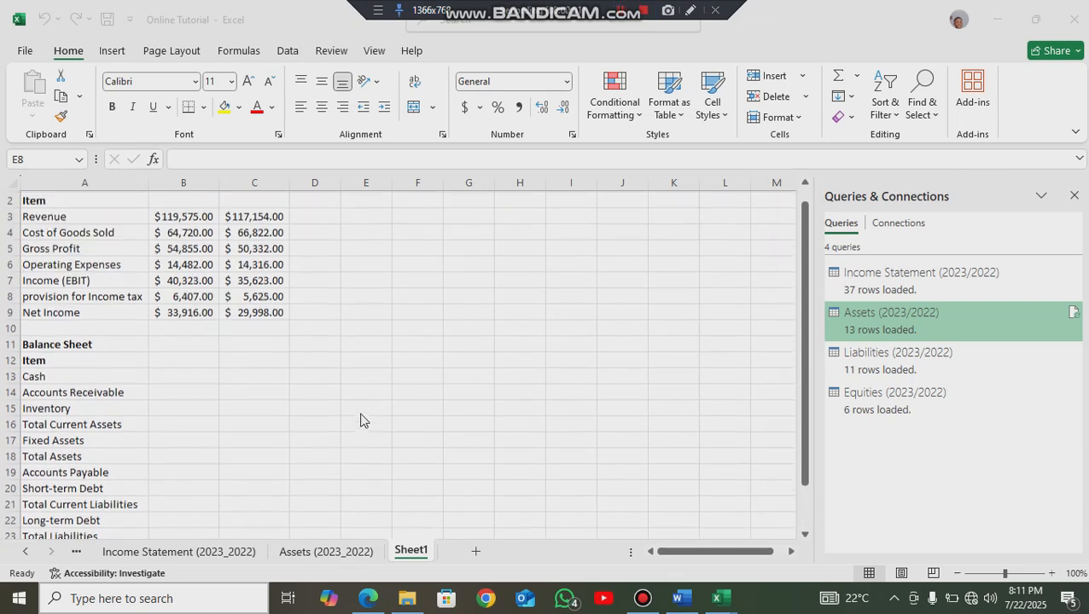
left_click(366, 557)
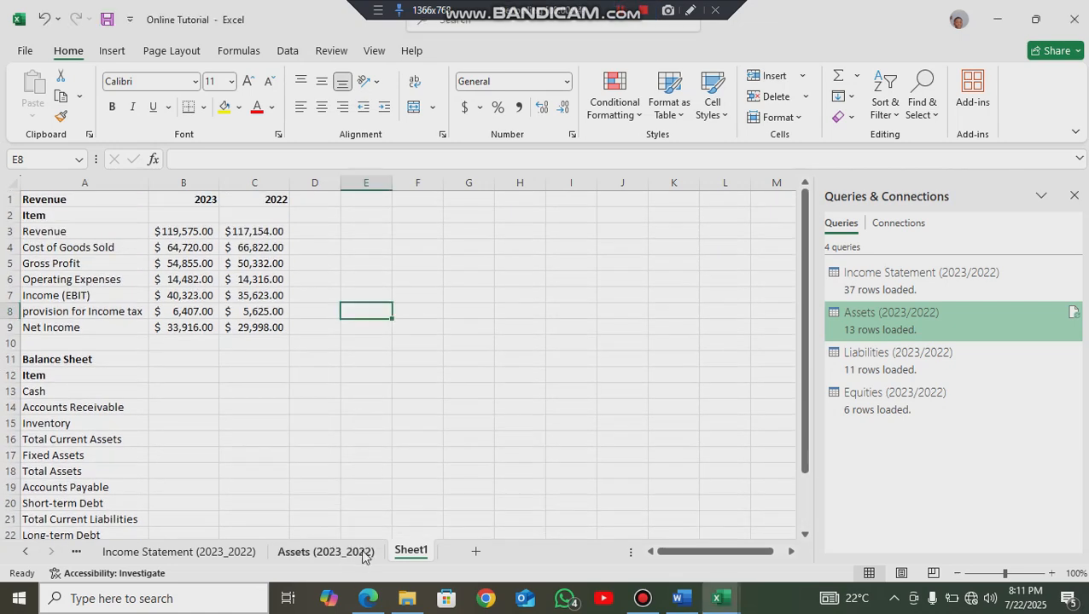
double_click(418, 553)
type("F")
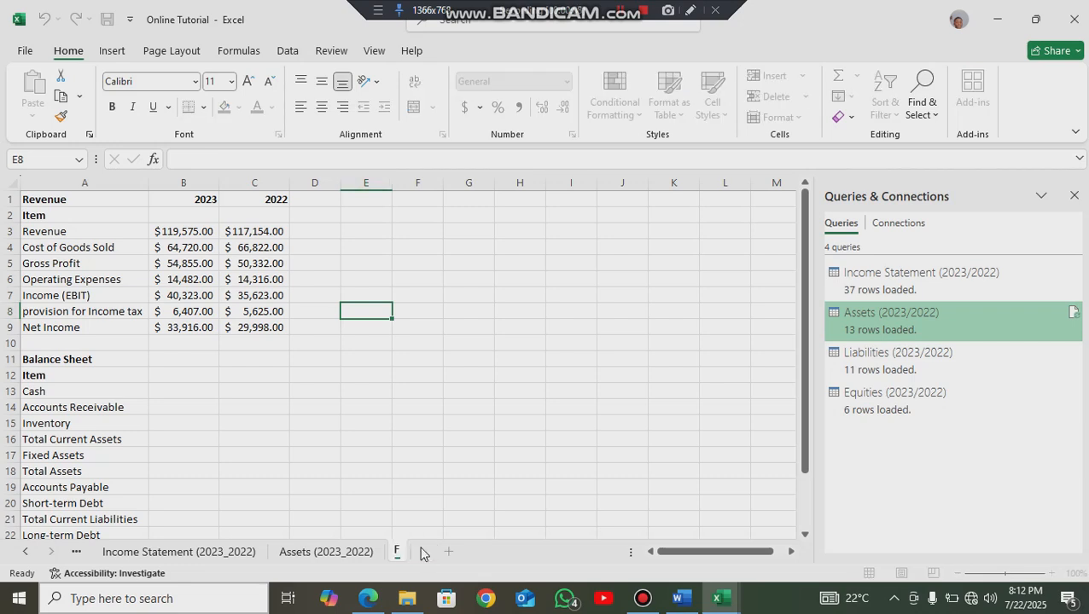
type("inanci")
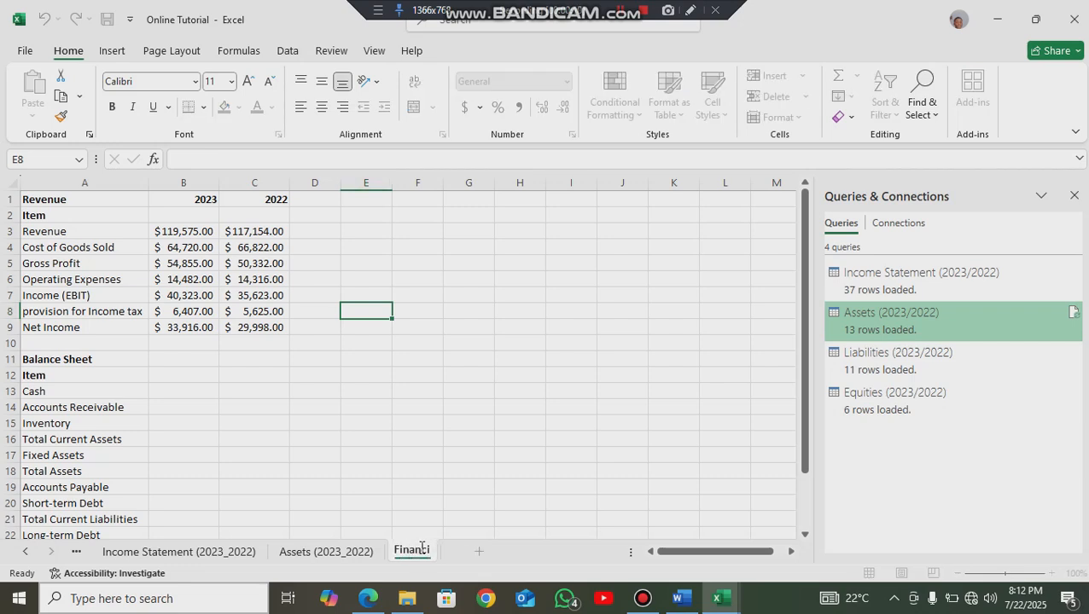
type("al Ratio")
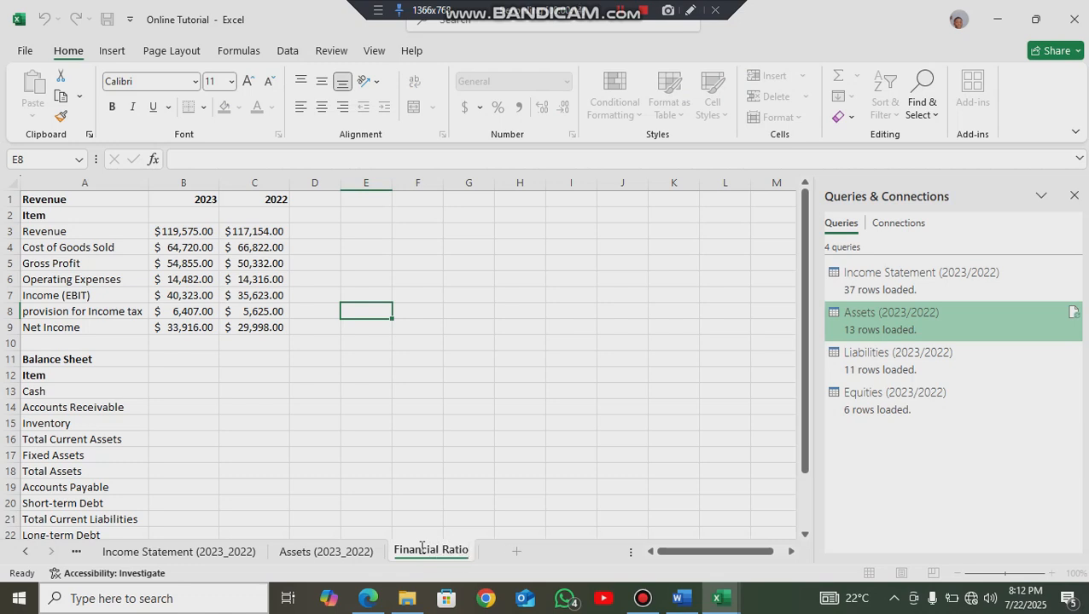
type(" Analysis ")
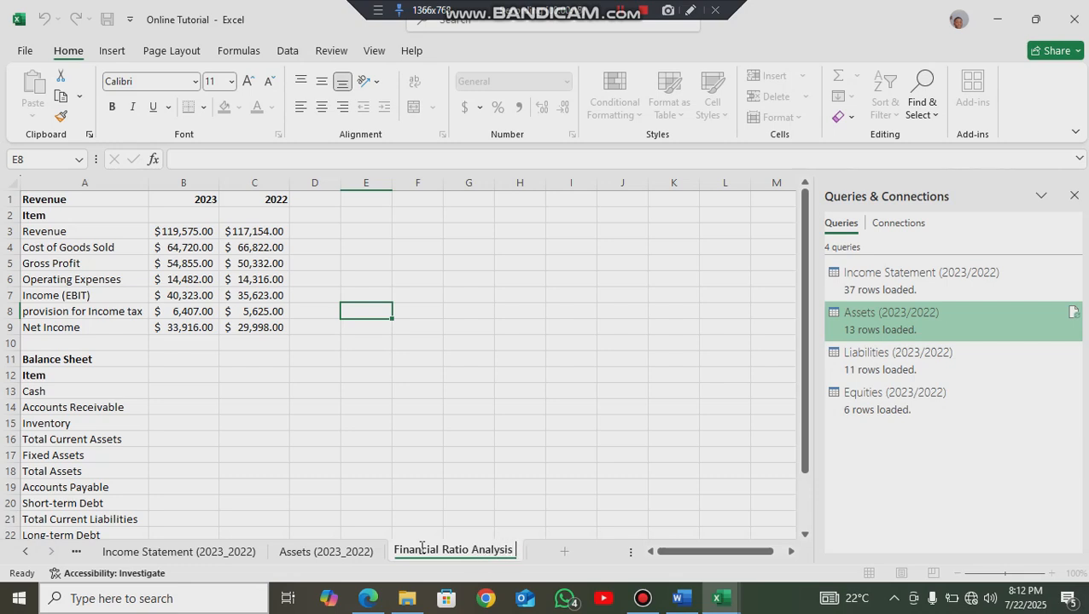
type("da")
key("BackSpace")
key("BackSpace")
type("Da")
key("Return")
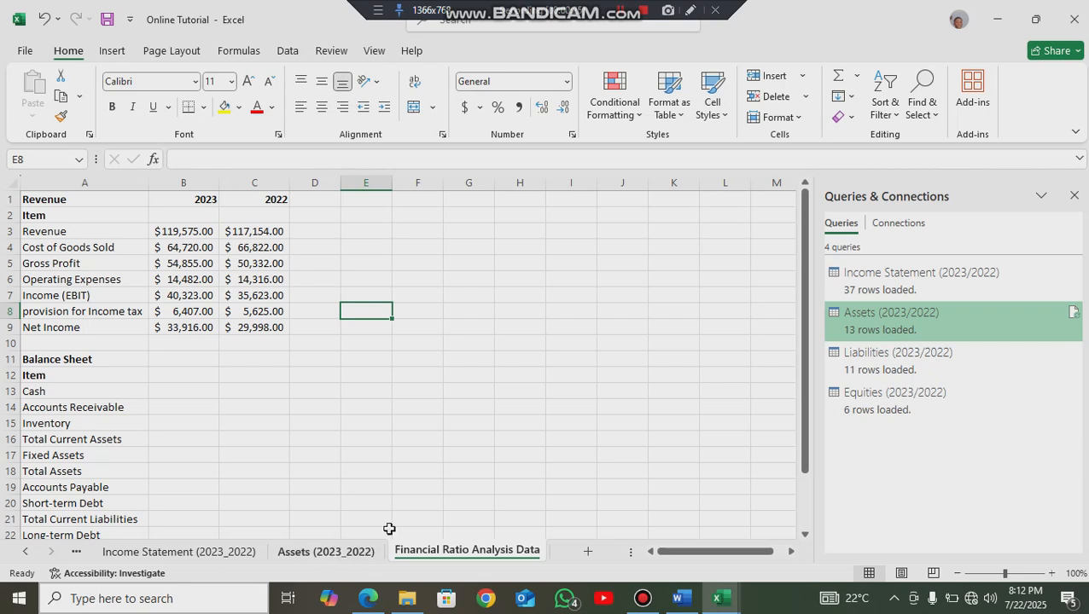
- Enter the year headings 2023 in B11 and 2022 in C11 beside the Balance Sheet title
scroll(114, 396, "down", 2)
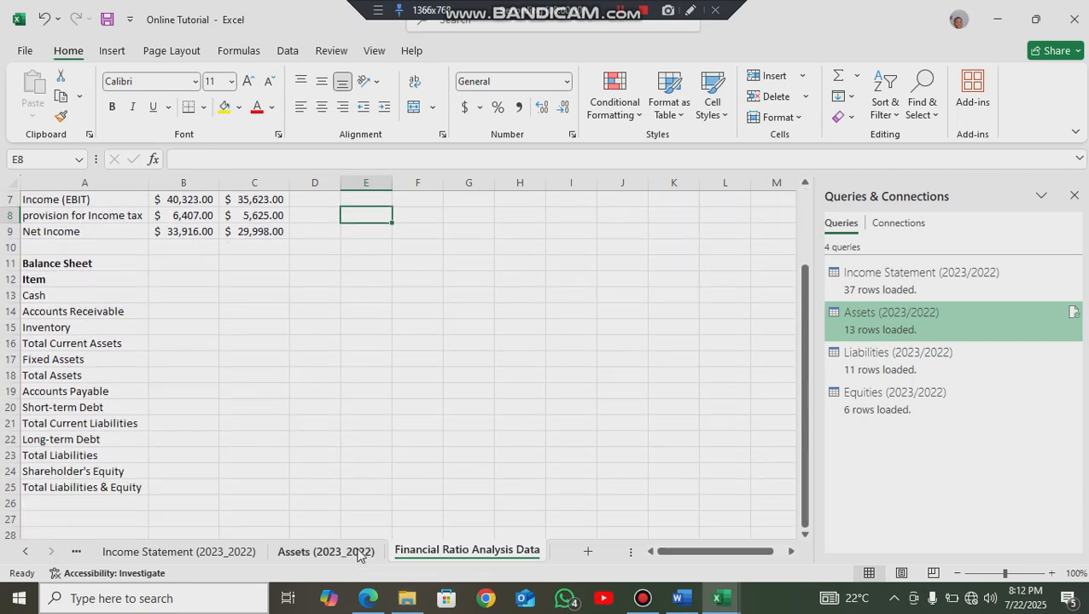
left_click(186, 295)
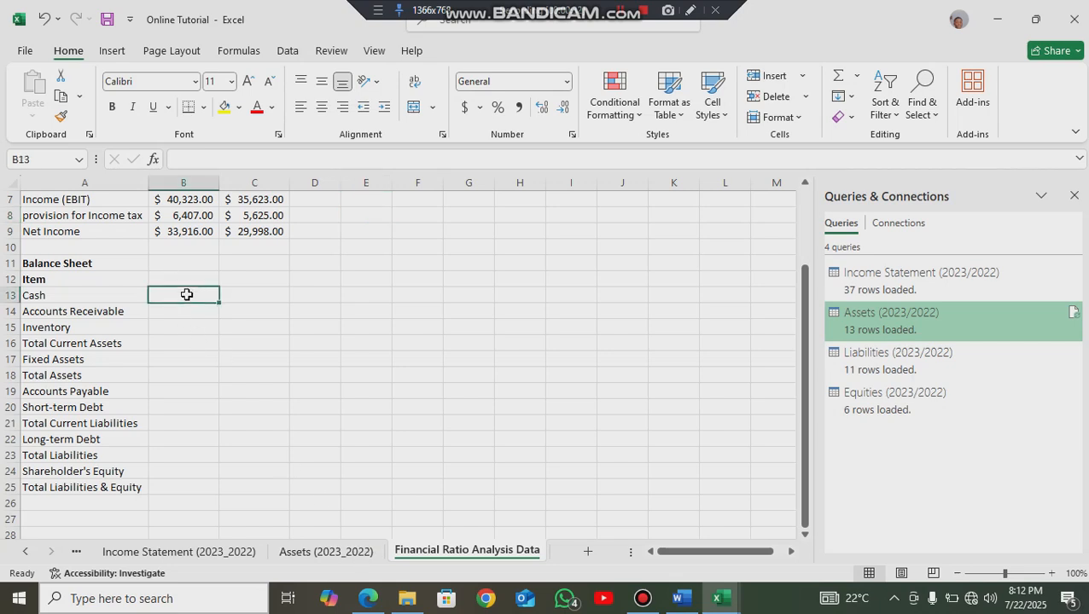
left_click(177, 270)
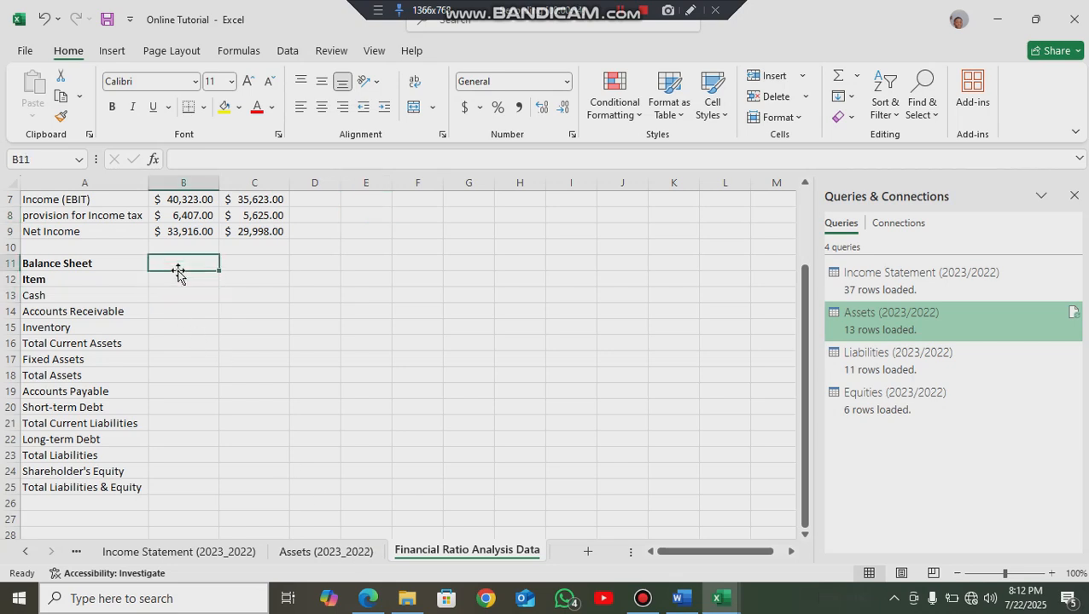
type("2023")
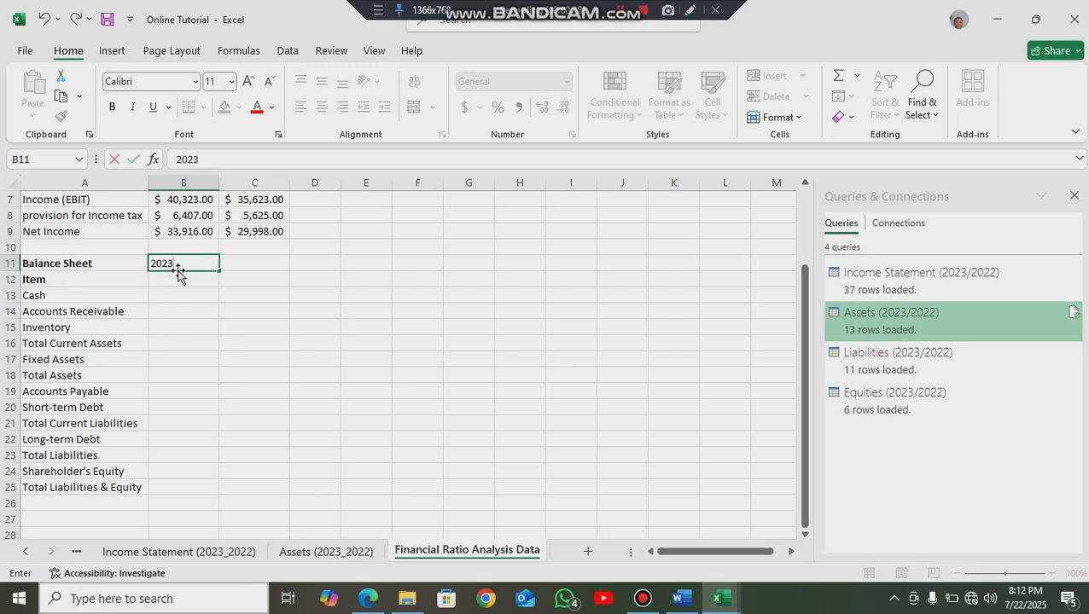
key("Tab")
type("202")
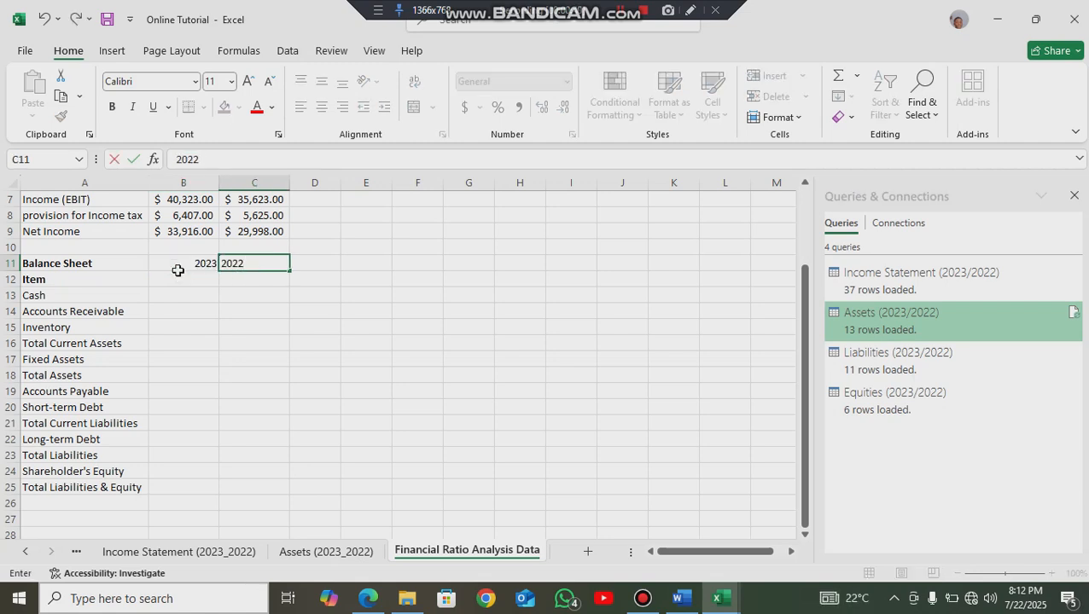
type("2")
key("Return")
key("Left")
left_click(178, 273)
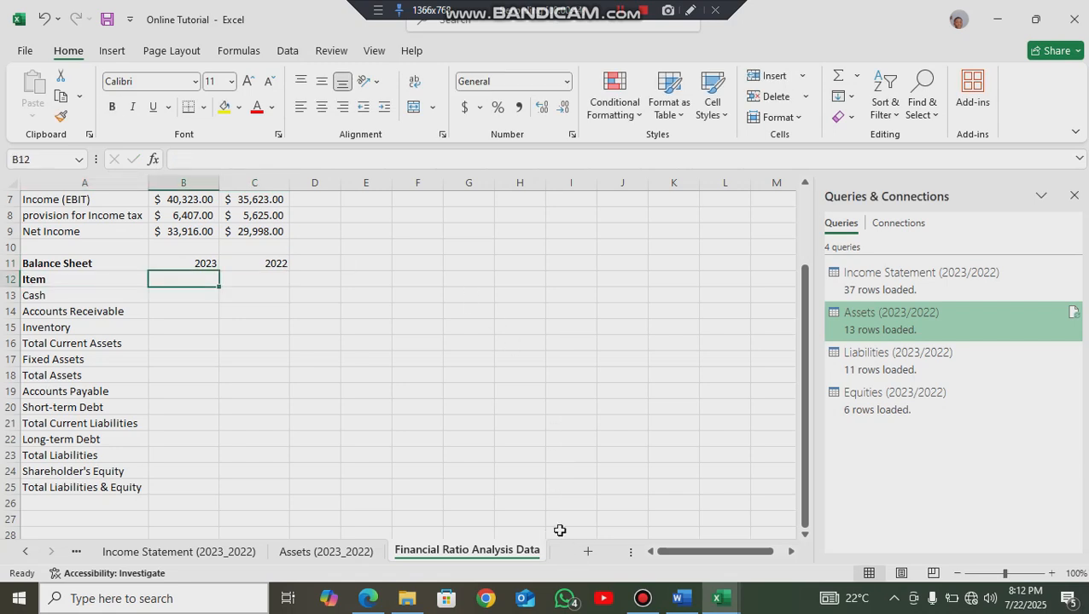
- Link the 2023 Cash in B13 to cash and cash equivalents, cell B2 of the Assets sheet
key("Down")
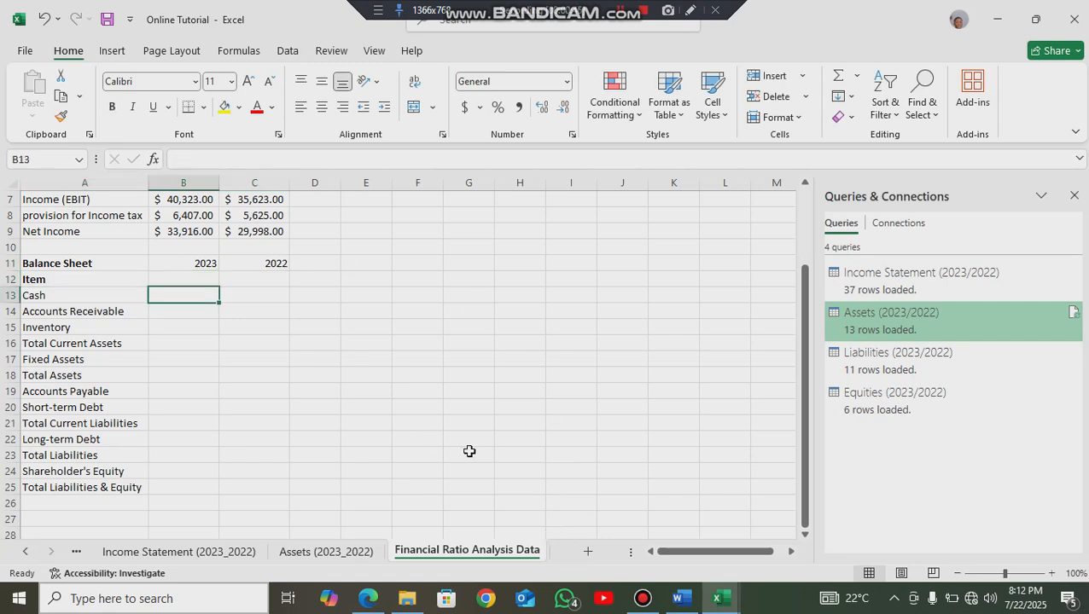
type("=")
left_click(363, 551)
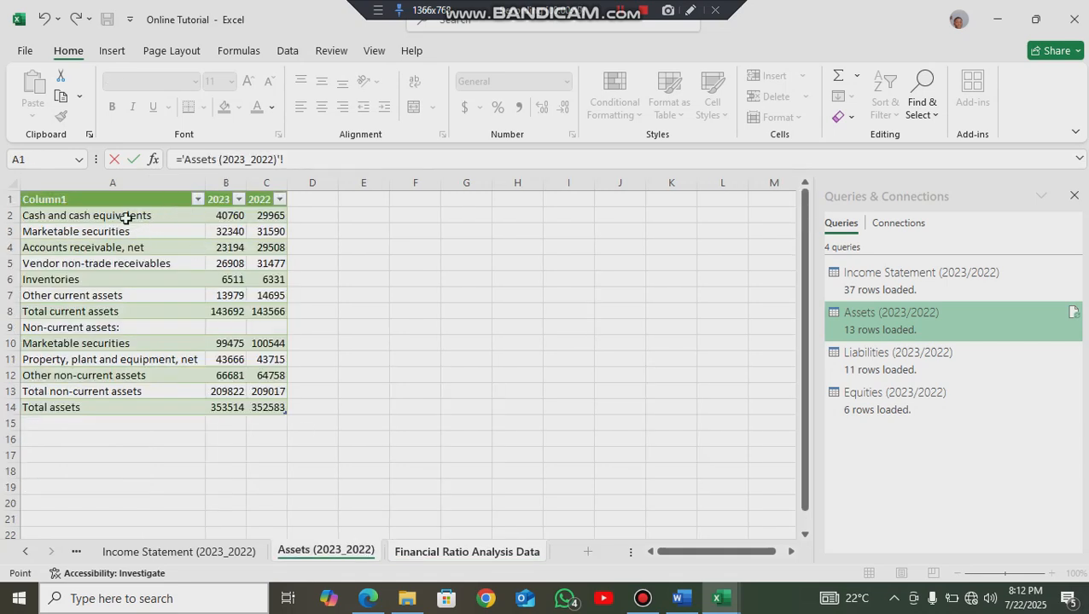
left_click(226, 215)
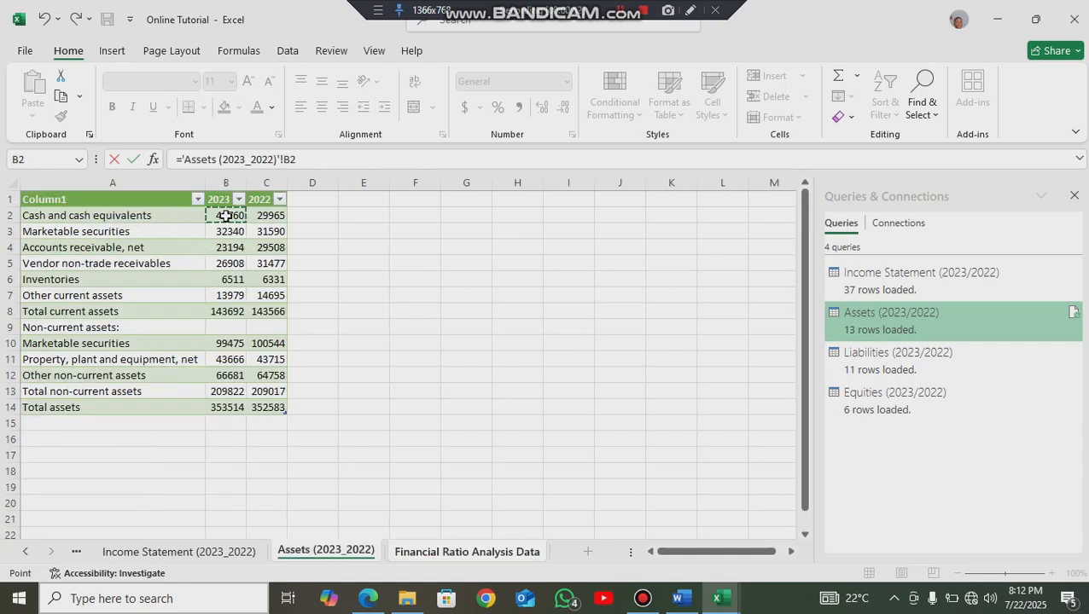
key("Return")
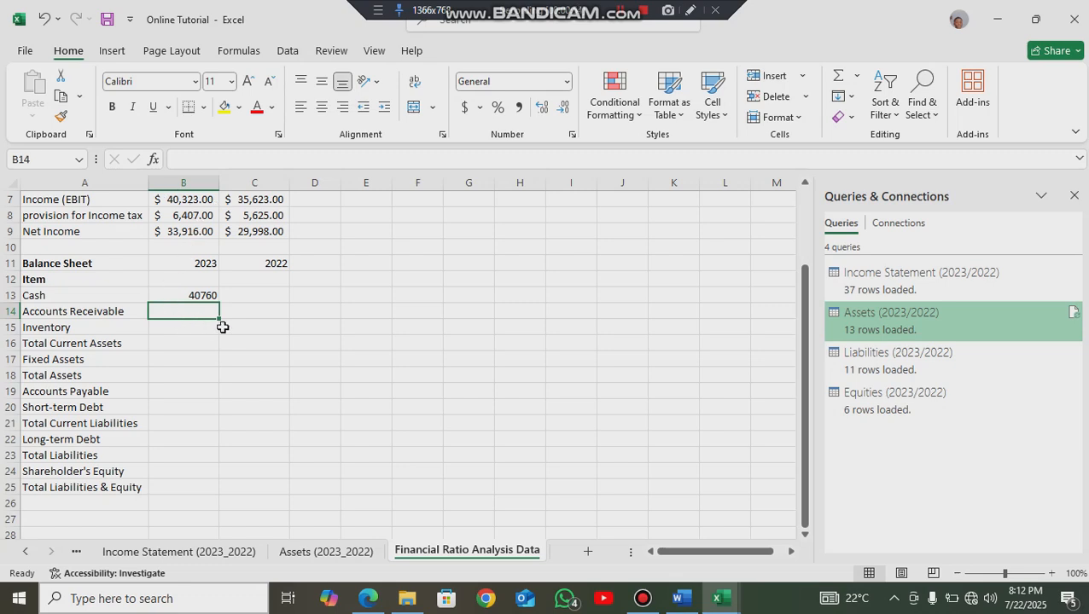
- Link the 2023 Accounts Receivable in B14 to accounts receivable, net, cell B4 of the Assets sheet
type("=")
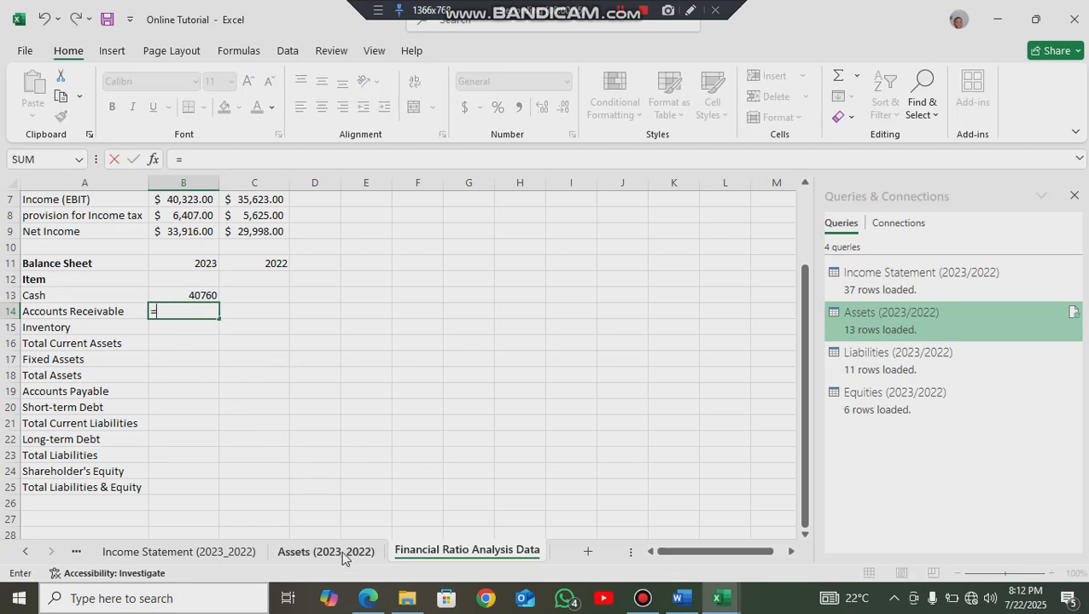
left_click(342, 552)
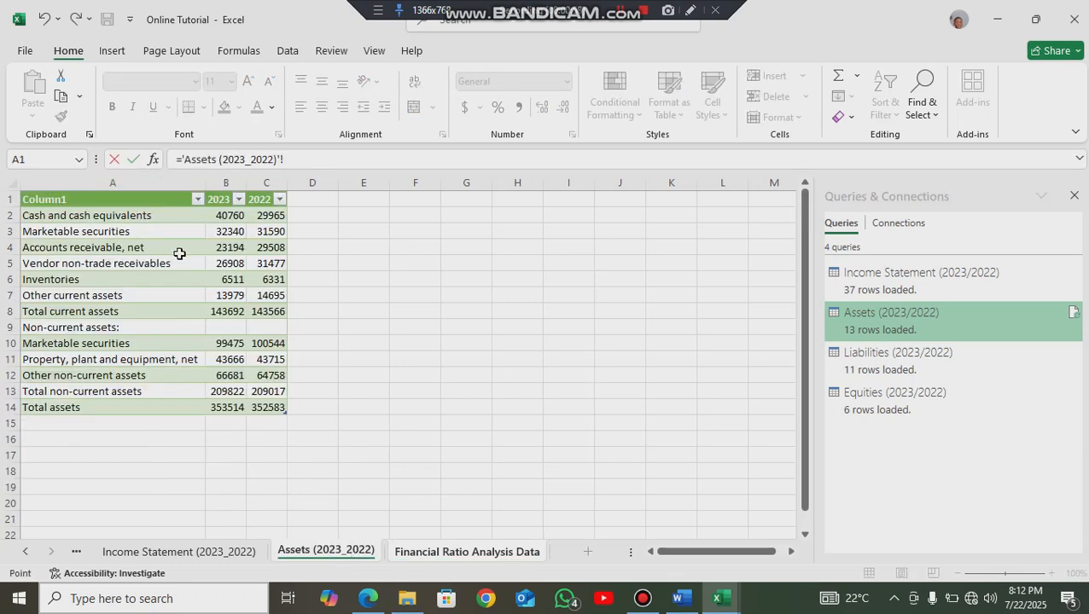
left_click(232, 248)
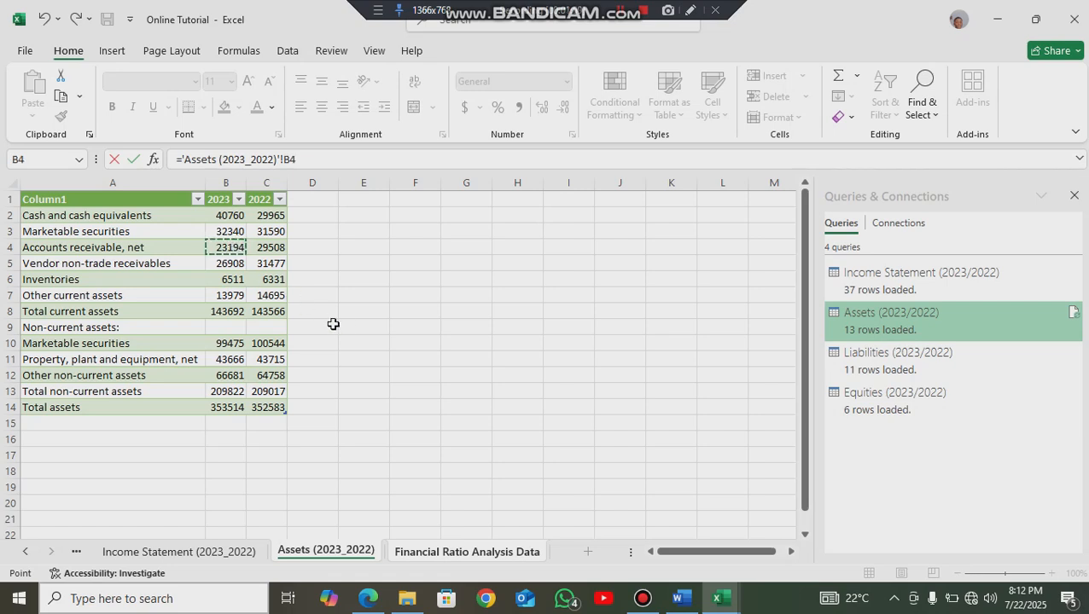
key("Return")
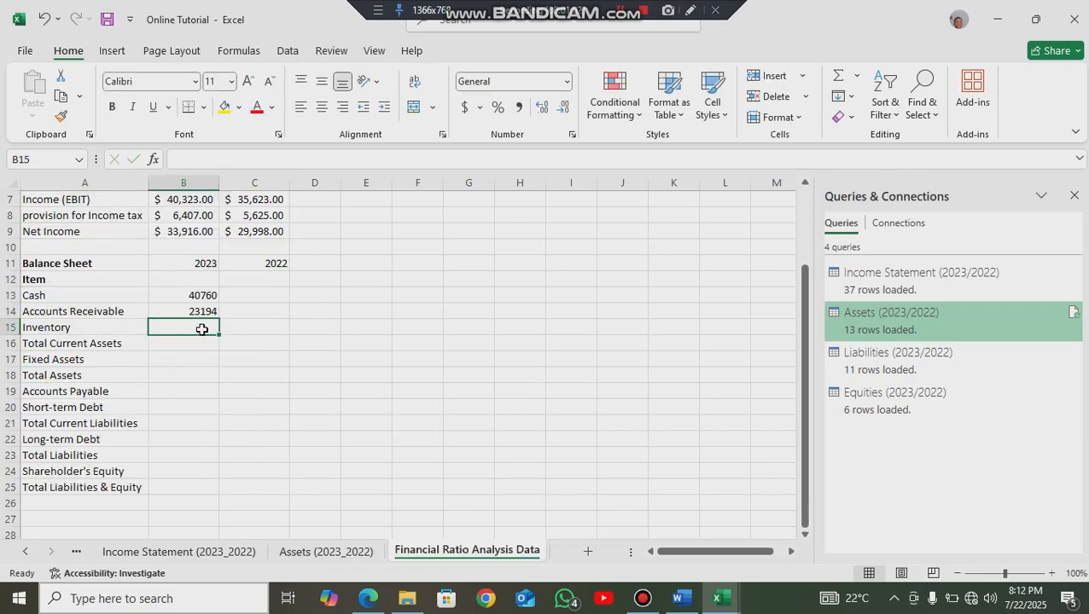
- Link the 2023 Inventory in B15 to inventories, cell B6 of the Assets sheet
type("=")
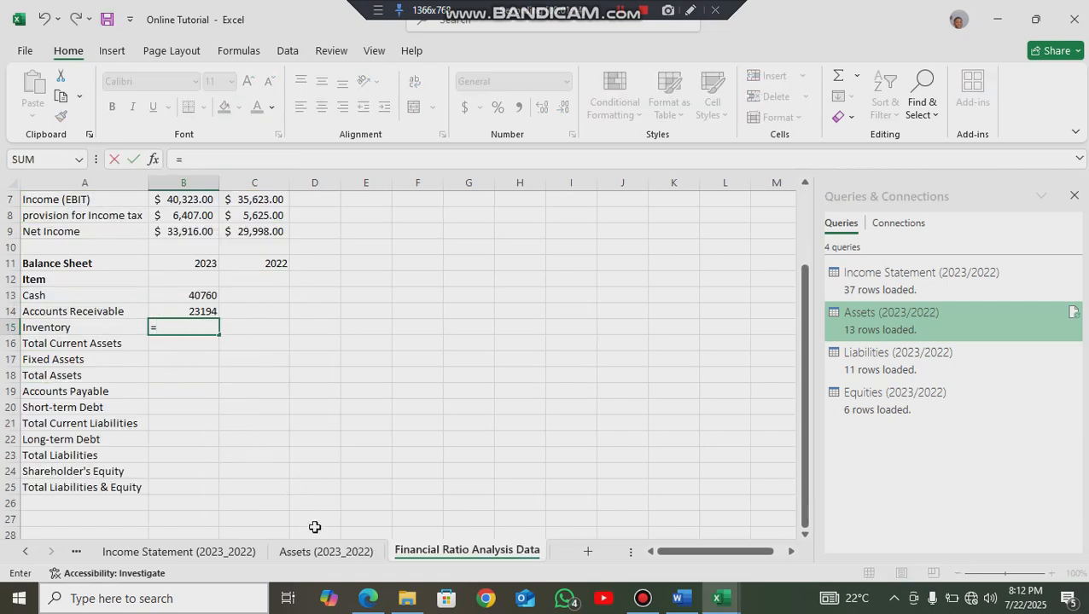
left_click(326, 552)
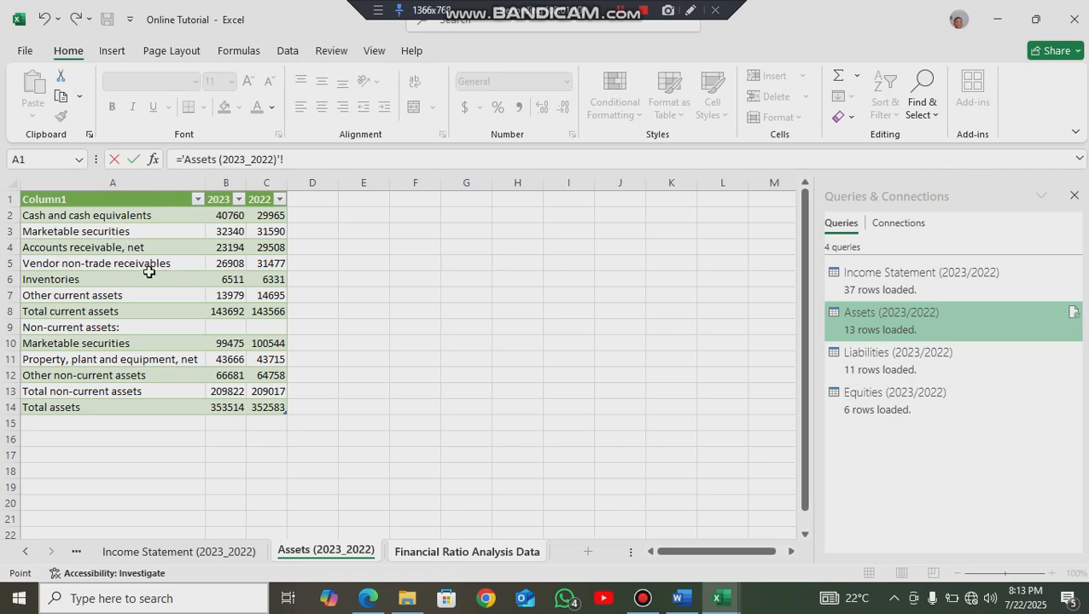
left_click(227, 279)
key("Return")
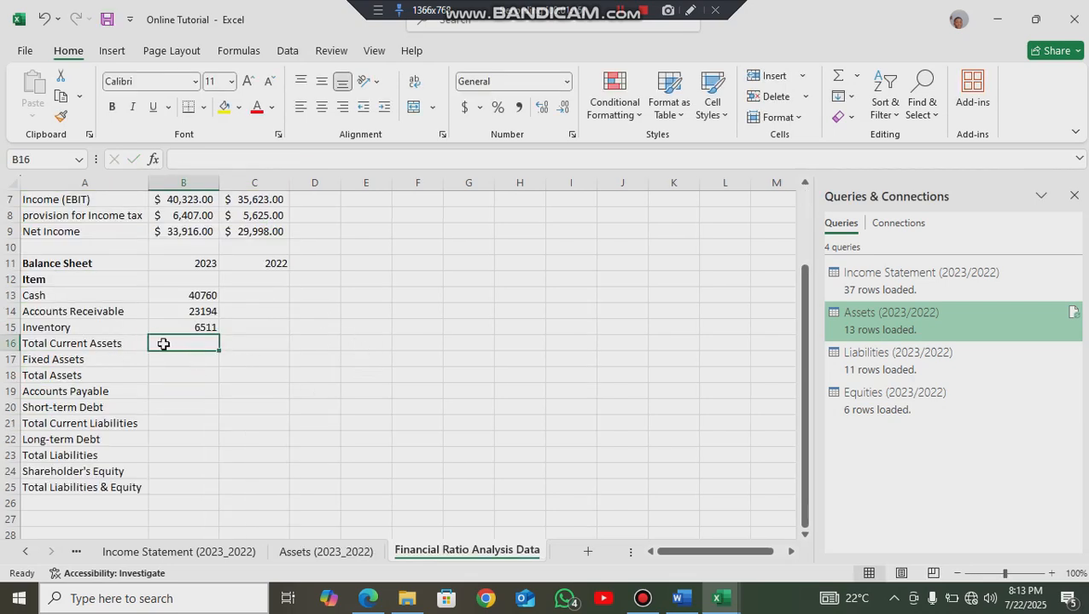
- Link the 2023 Total Current Assets in B16 to total current assets, cell B8 of the Assets sheet
left_click_drag(185, 296, 195, 328)
left_click(195, 342)
type("=")
left_click(300, 548)
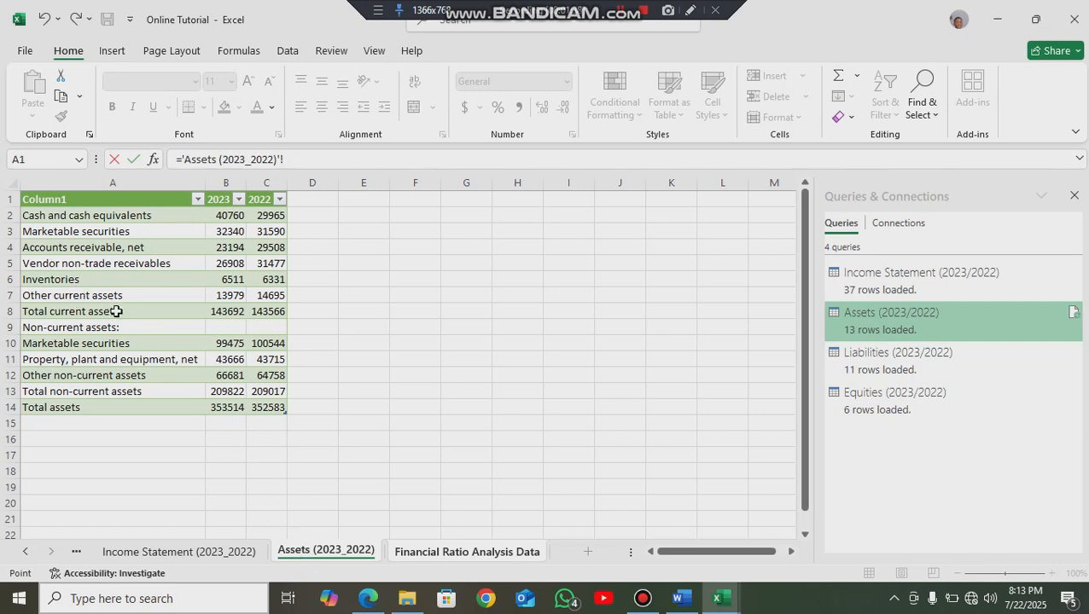
left_click(228, 312)
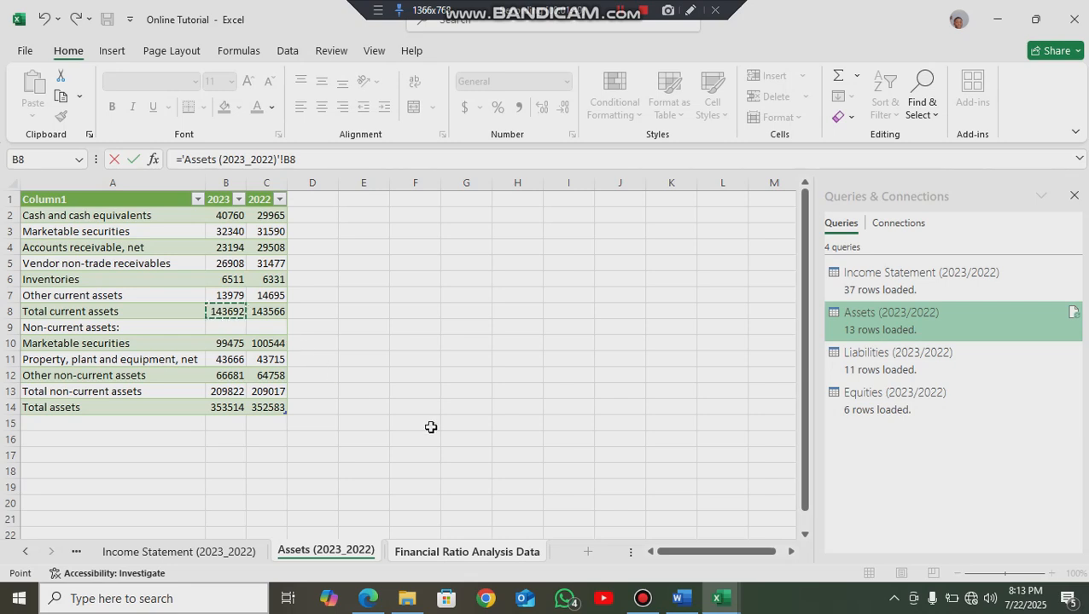
key("Return")
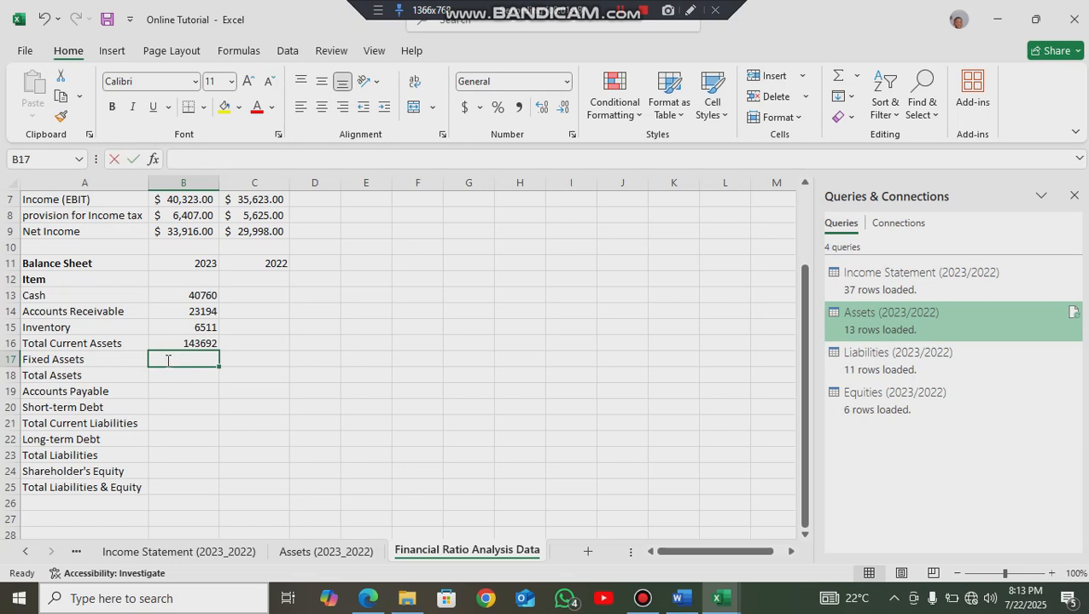
- Link the 2023 Fixed Assets in B17 to total non-current assets, cell B13 of the Assets sheet
type("=")
left_click(329, 551)
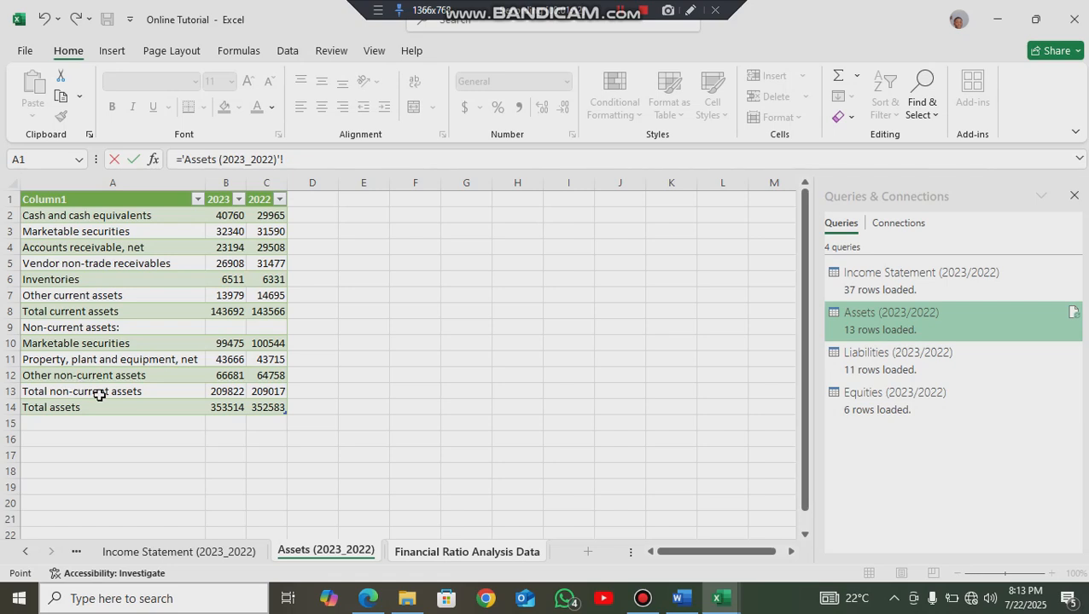
left_click(229, 393)
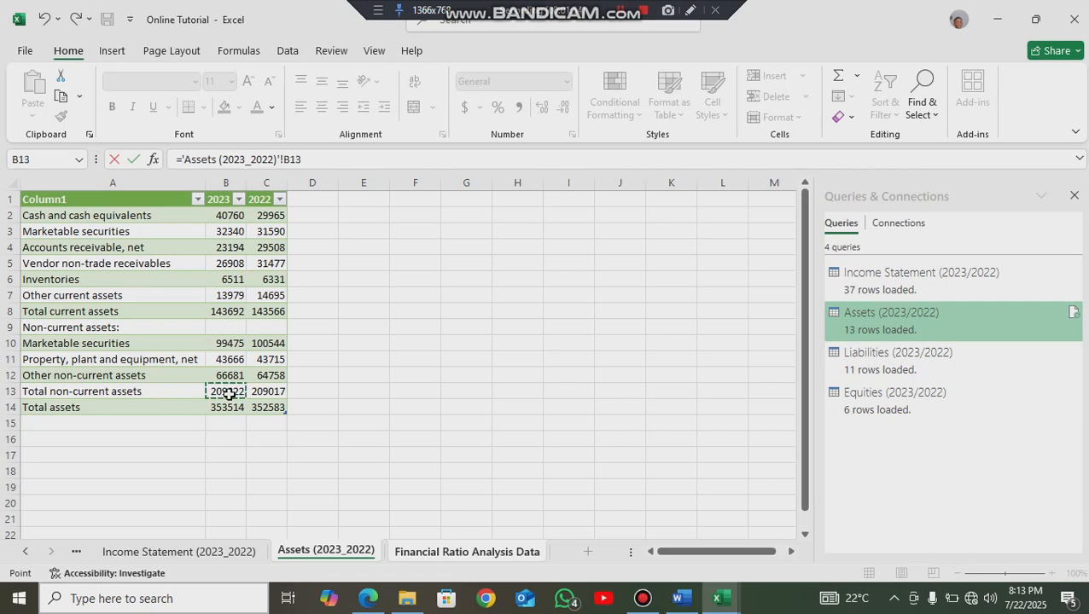
key("Return")
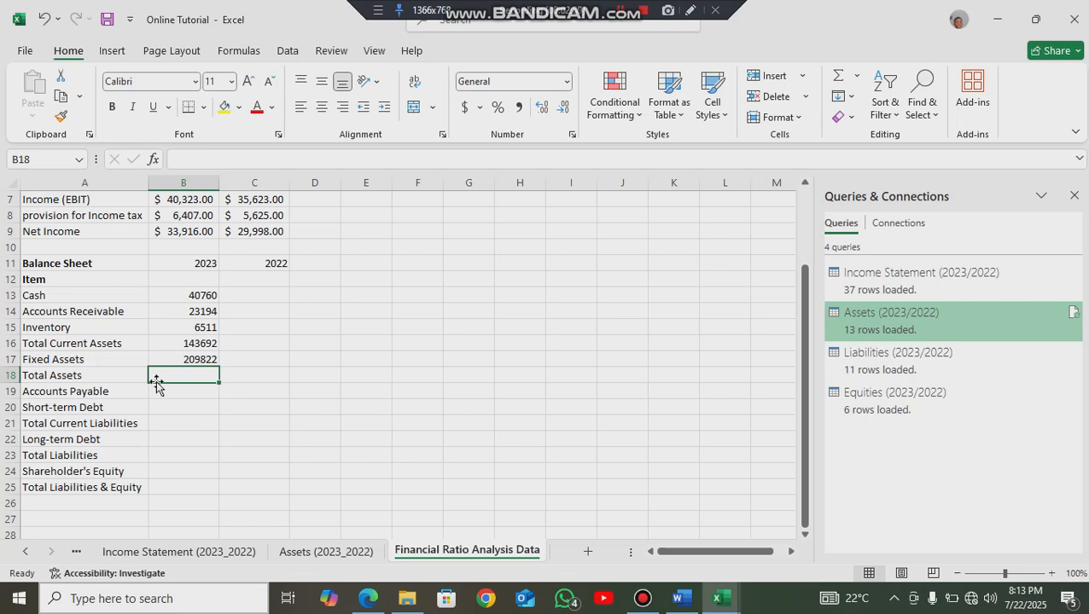
- Link the 2023 Total Assets in B18 to cell B14 of the Assets sheet, and fill the B13:B18 formulas across into the 2022 column
type("=")
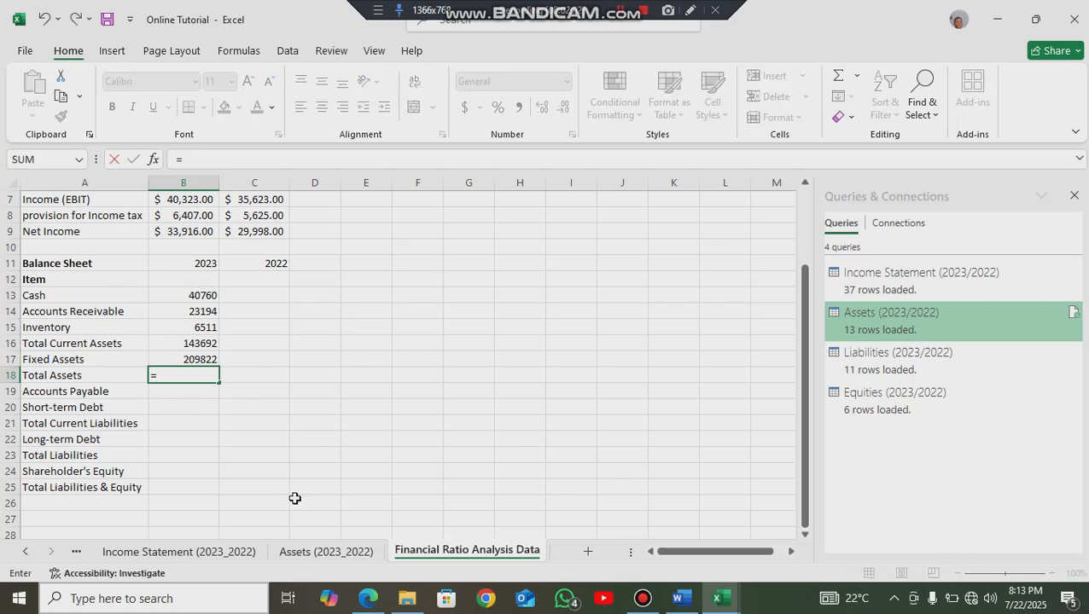
left_click(325, 553)
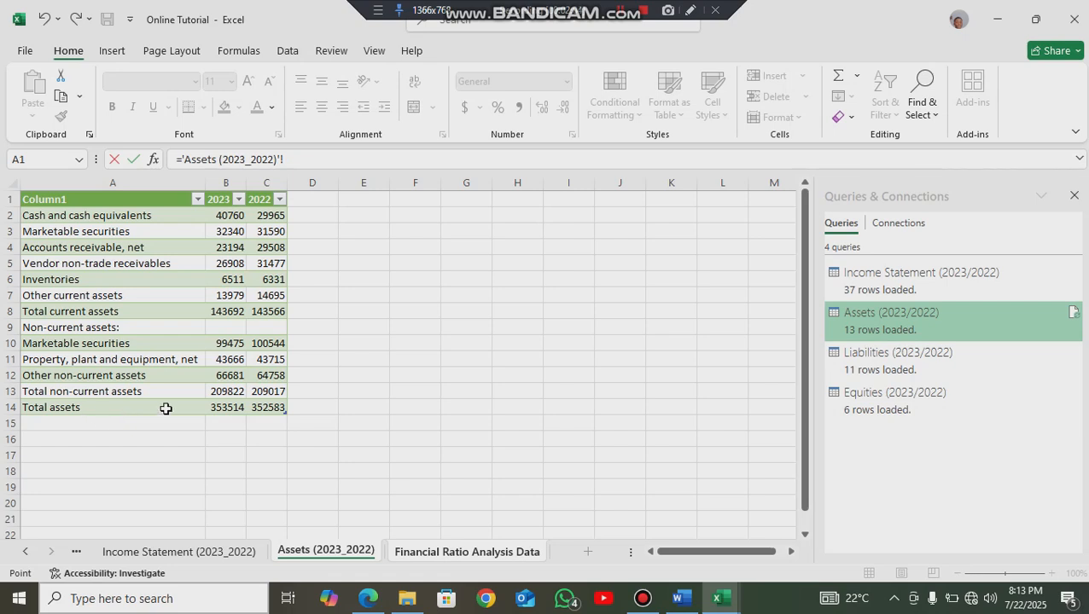
left_click(224, 408)
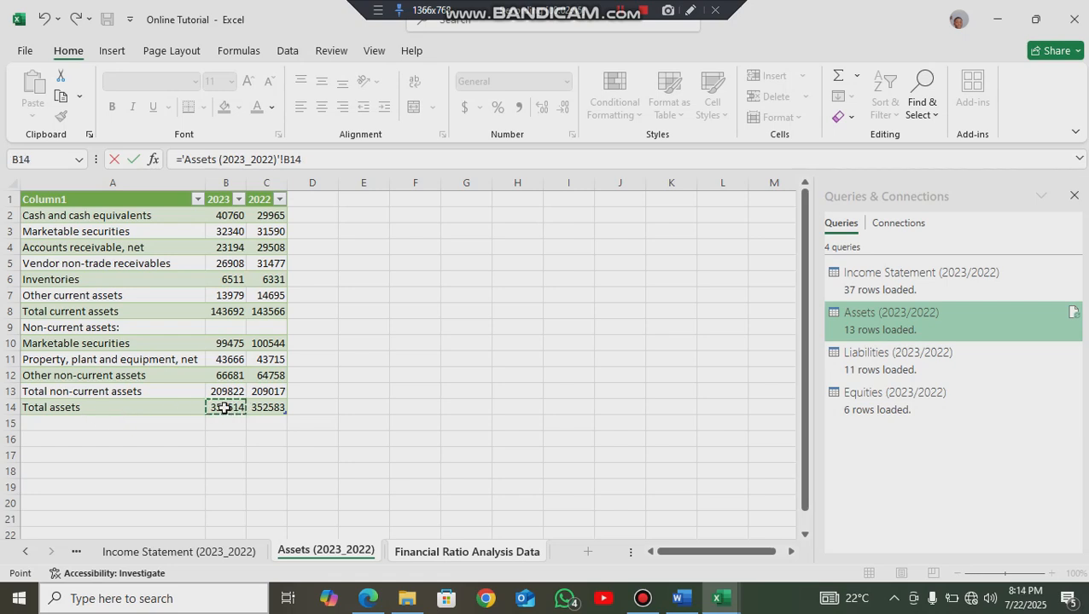
key("Return")
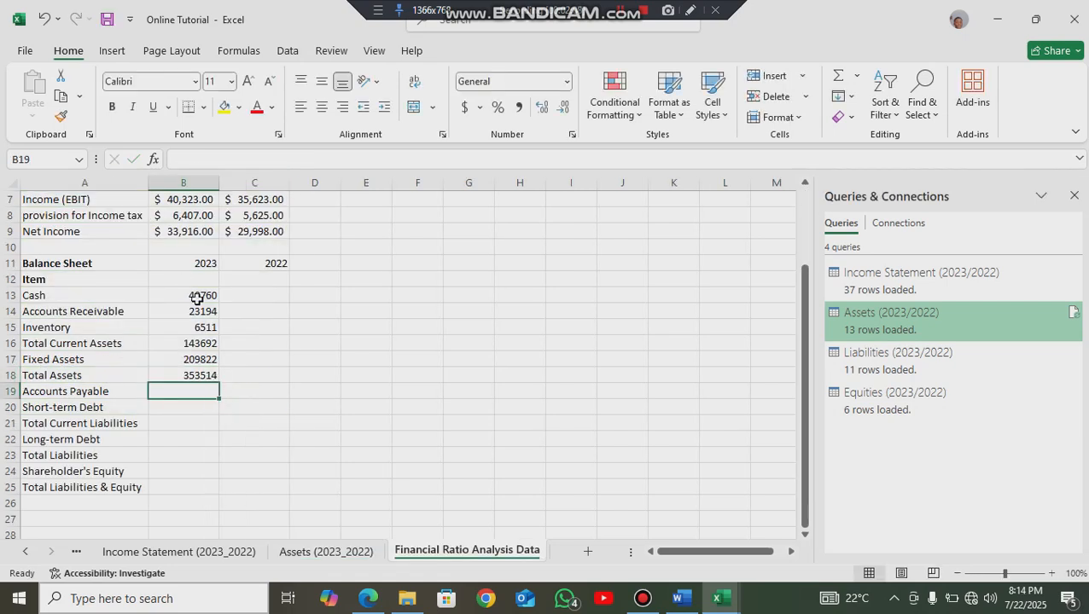
left_click_drag(204, 295, 267, 389)
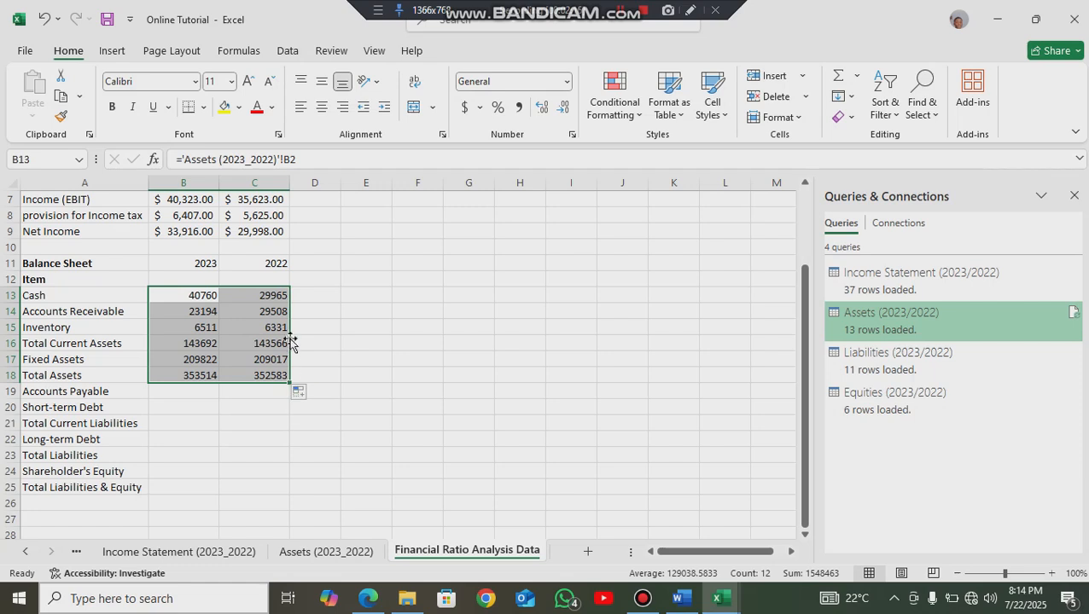
left_click(319, 341)
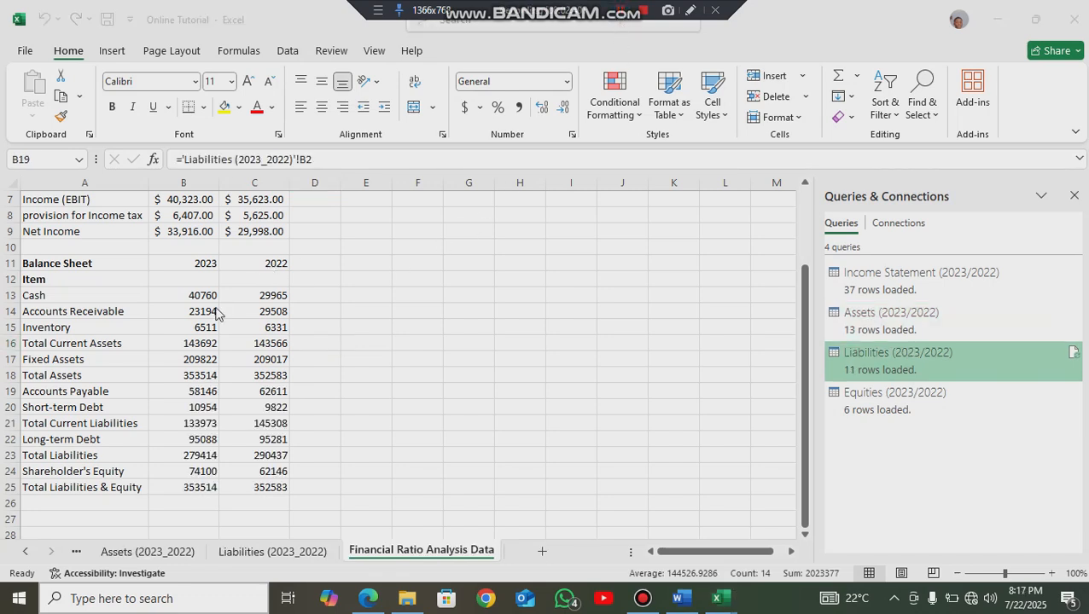
- Make the Balance Sheet heading row 11, including the years 2023 and 2022, bold
left_click(6, 262)
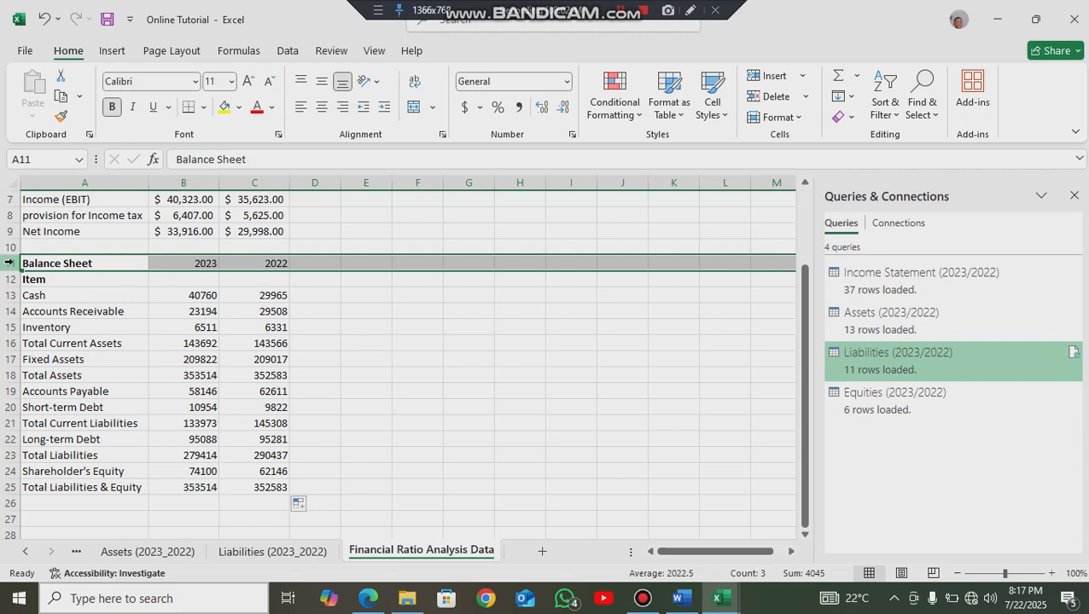
key("ctrl+b")
key("ctrl+b")
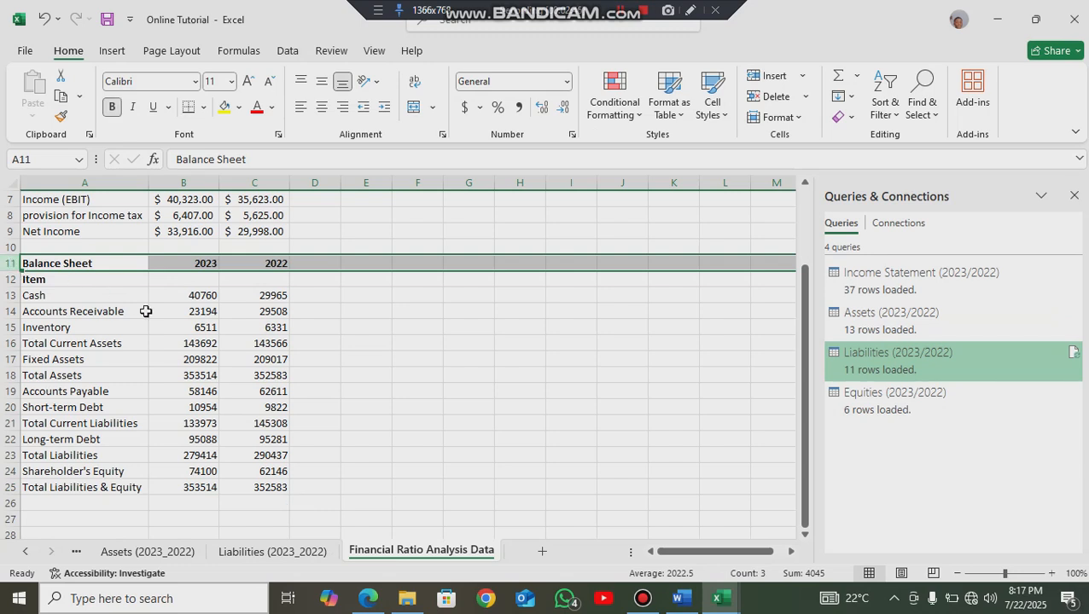
- Apply the Accounting number format to the balance sheet figures in B13:C25
left_click_drag(159, 297, 276, 488)
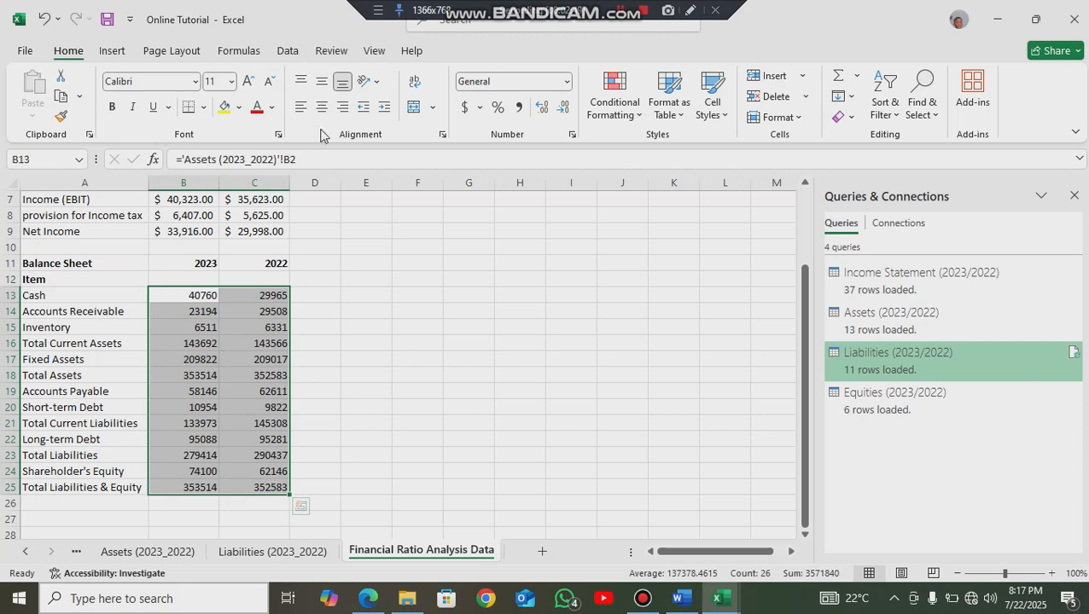
left_click(567, 81)
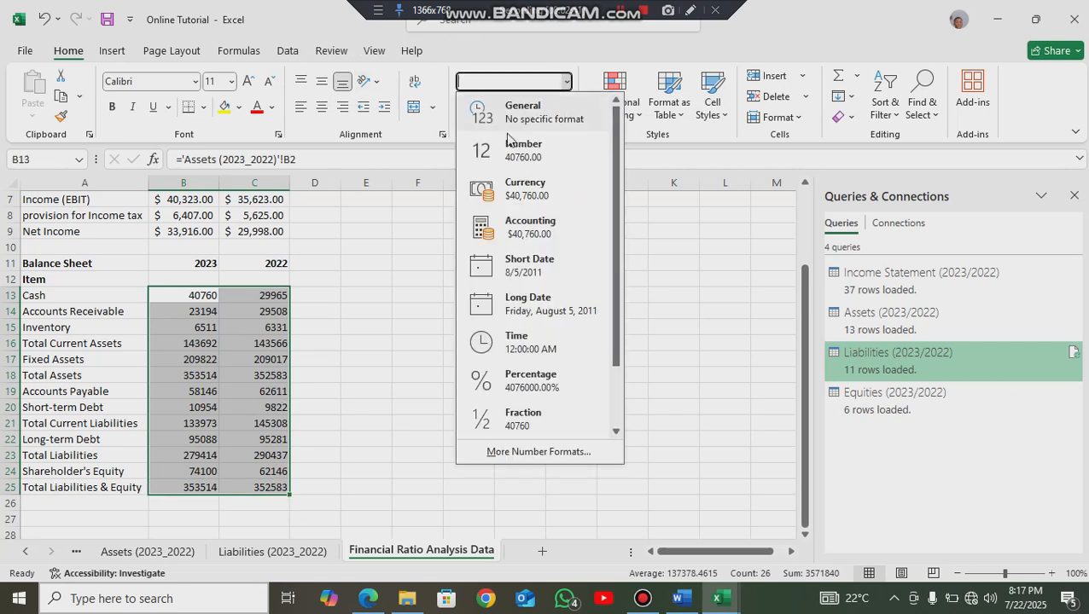
left_click(553, 228)
scroll(324, 308, "up", 2)
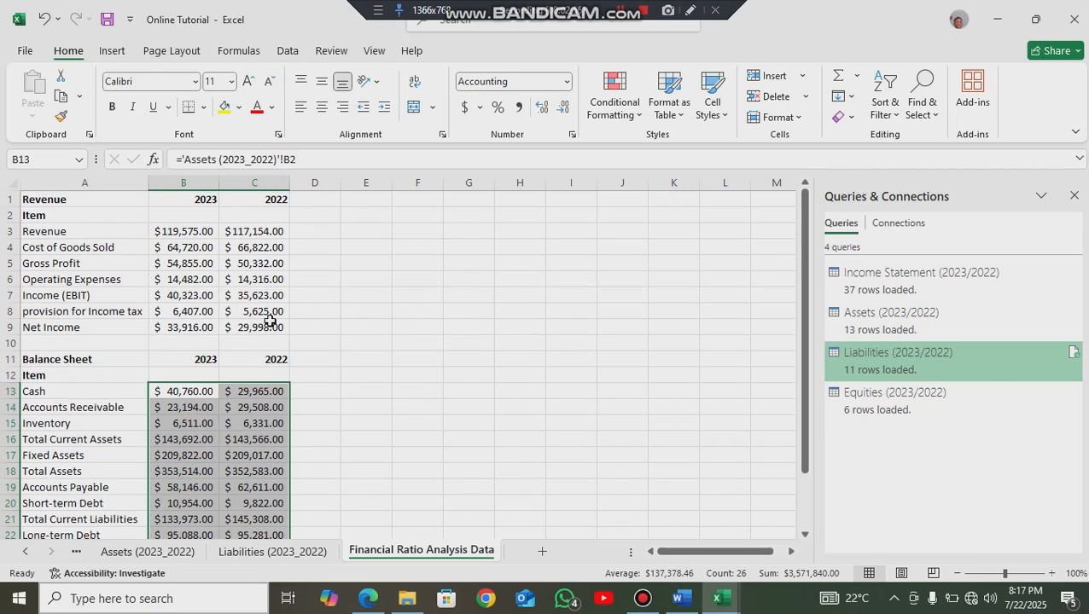
scroll(292, 321, "down", 1)
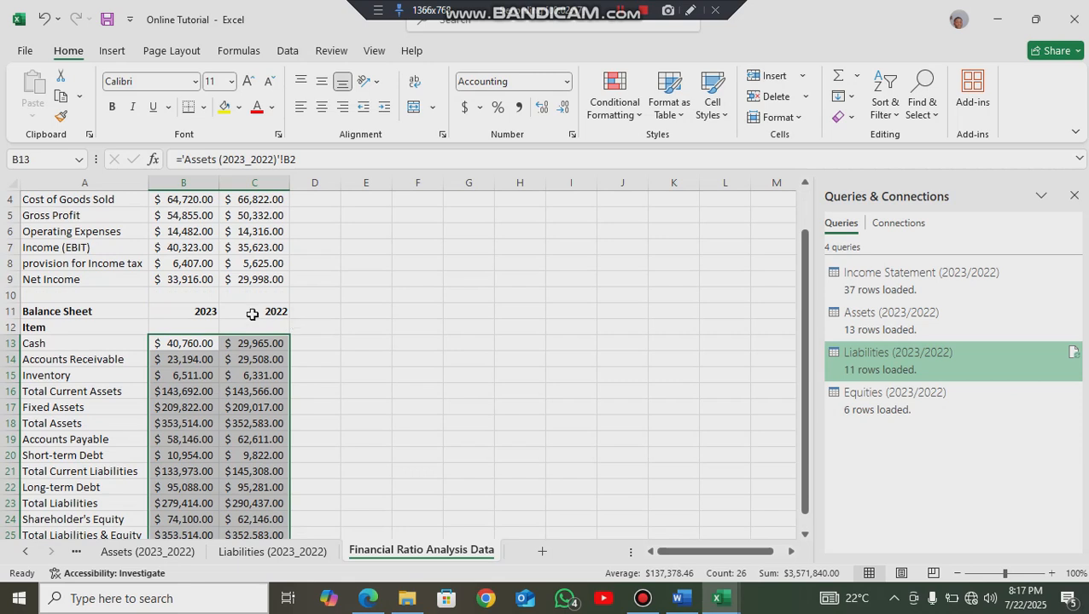
- Review the 2023 and 2022 income statement and balance sheet figures and their links to the statement sheets
left_click(239, 245)
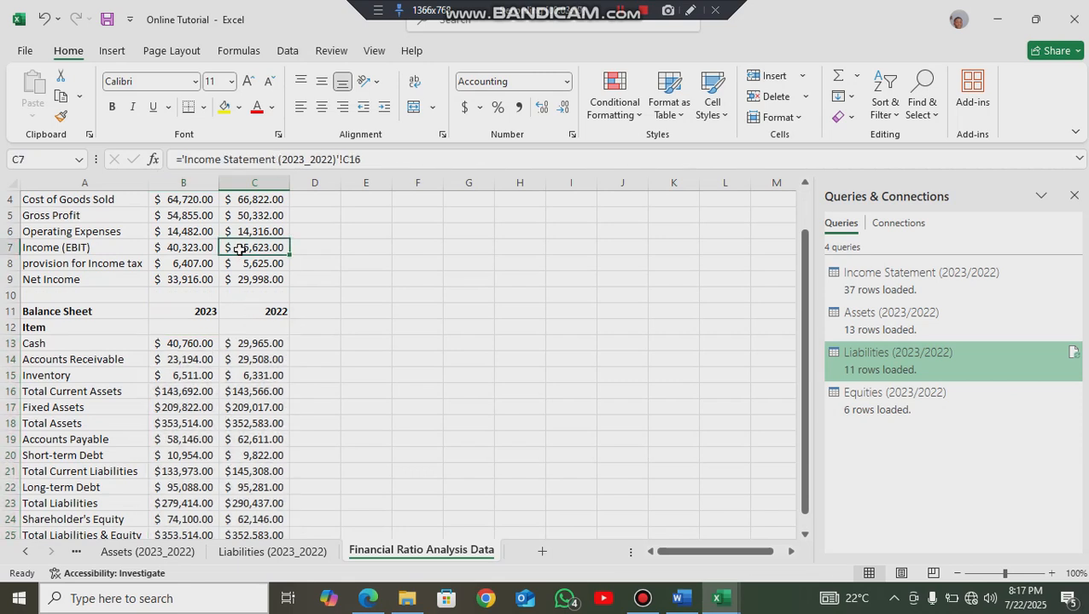
left_click(184, 233)
left_click(215, 393)
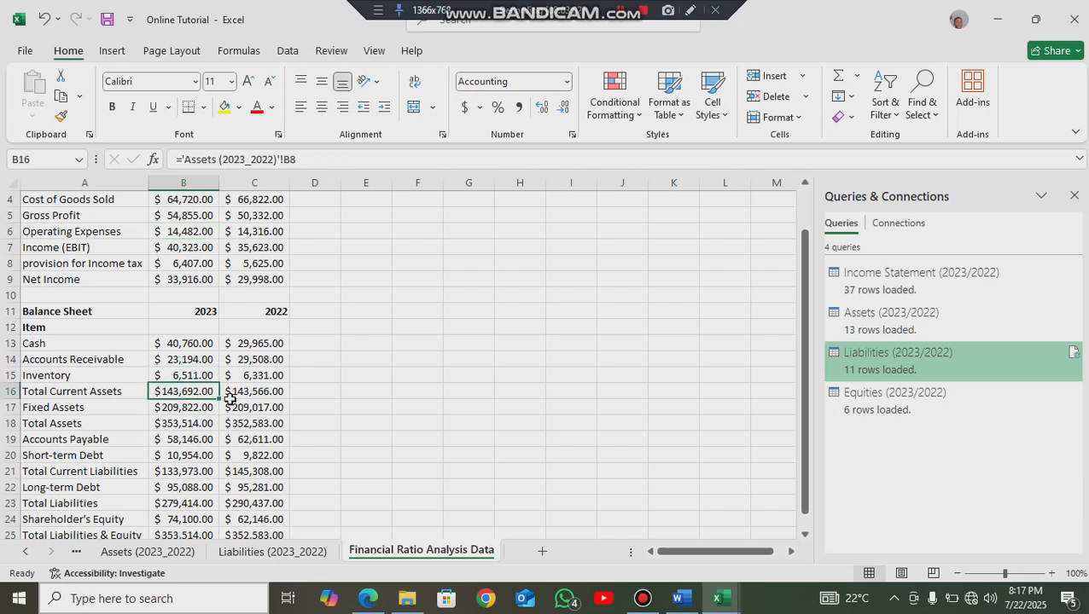
left_click(239, 376)
left_click(247, 440)
left_click(167, 391)
left_click(175, 455)
left_click_drag(235, 502, 220, 379)
left_click(248, 359)
left_click(175, 391)
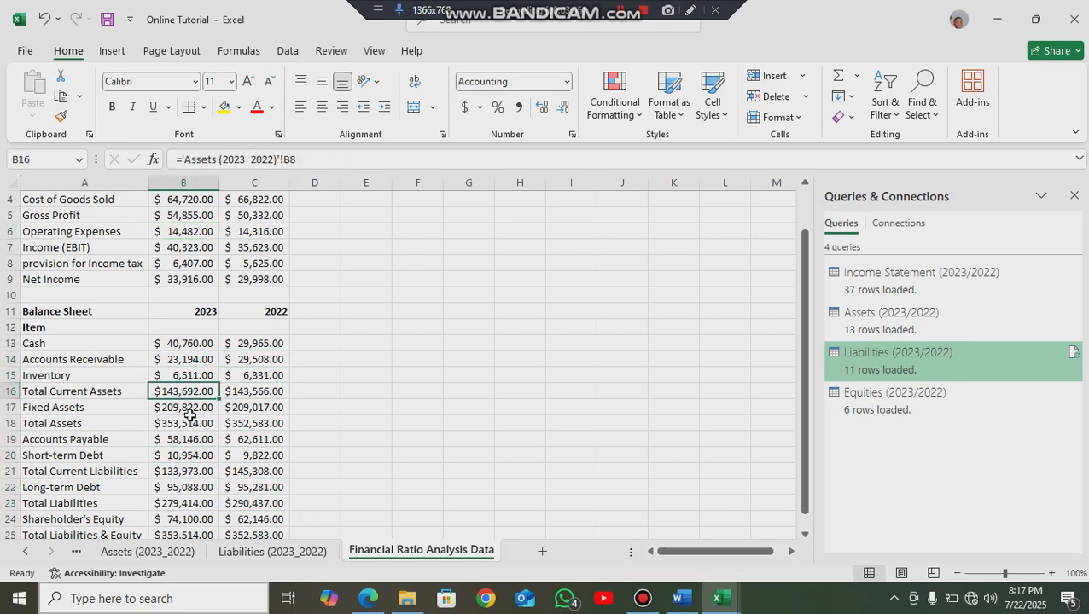
scroll(215, 360, "up", 1)
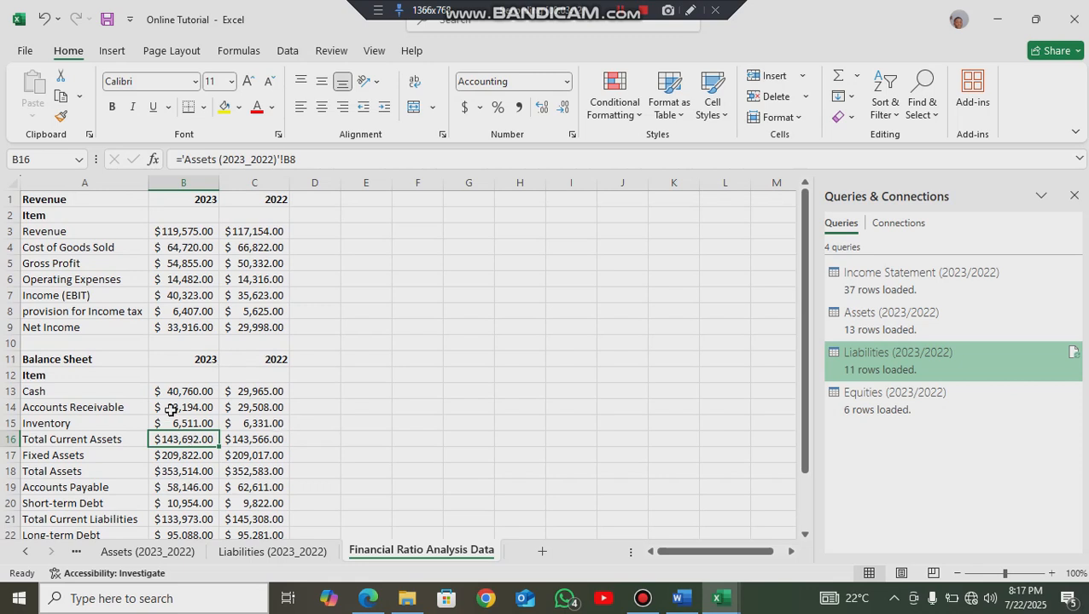
left_click(181, 293)
left_click(182, 279)
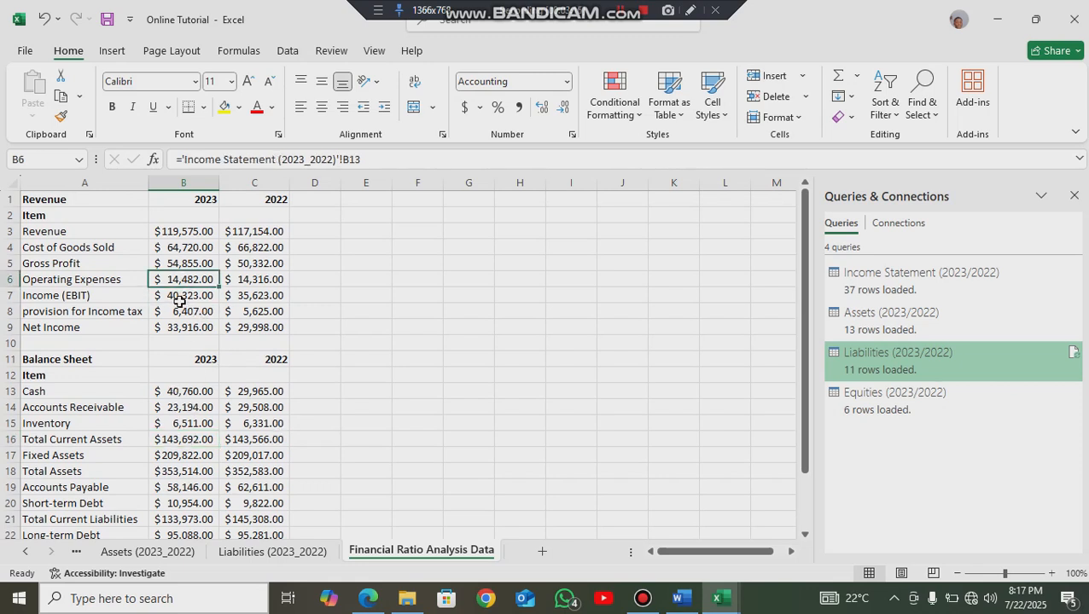
scroll(236, 399, "down", 1)
scroll(287, 382, "up", 1)
- Switch to the Financial Ratio Analysis document in Word and read the ratio formulas in section 4 and the required information in section 5
key("alt+Tab")
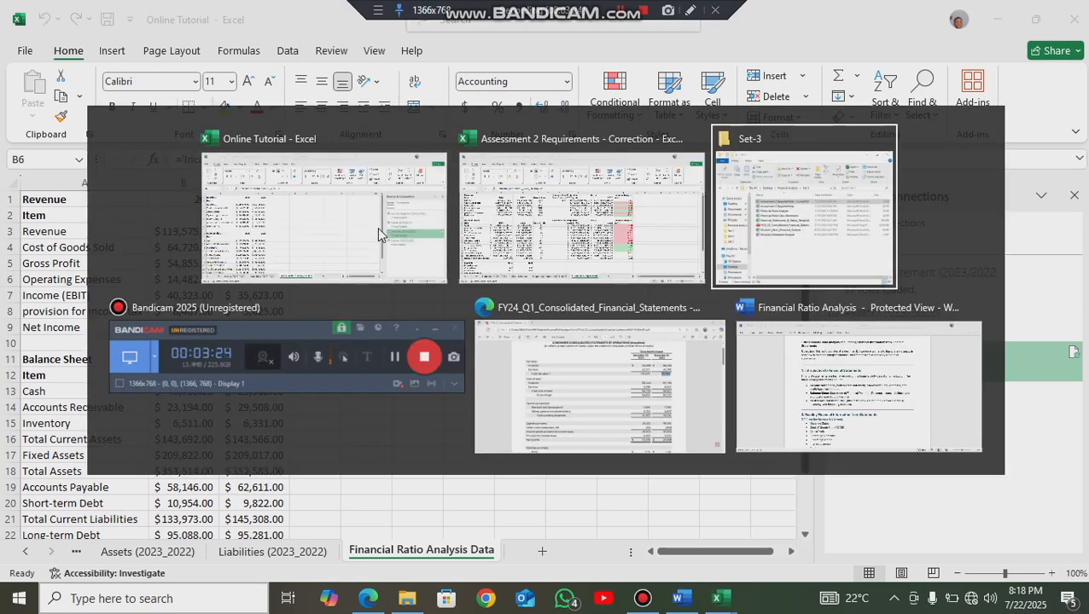
left_click(757, 384)
scroll(403, 358, "down", 10)
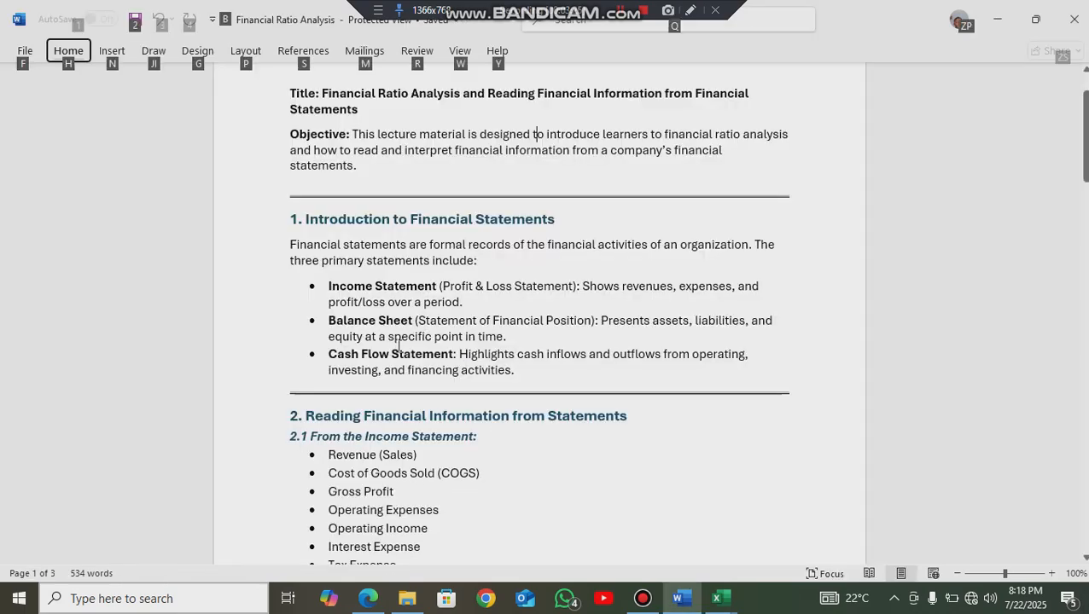
scroll(405, 359, "down", 8)
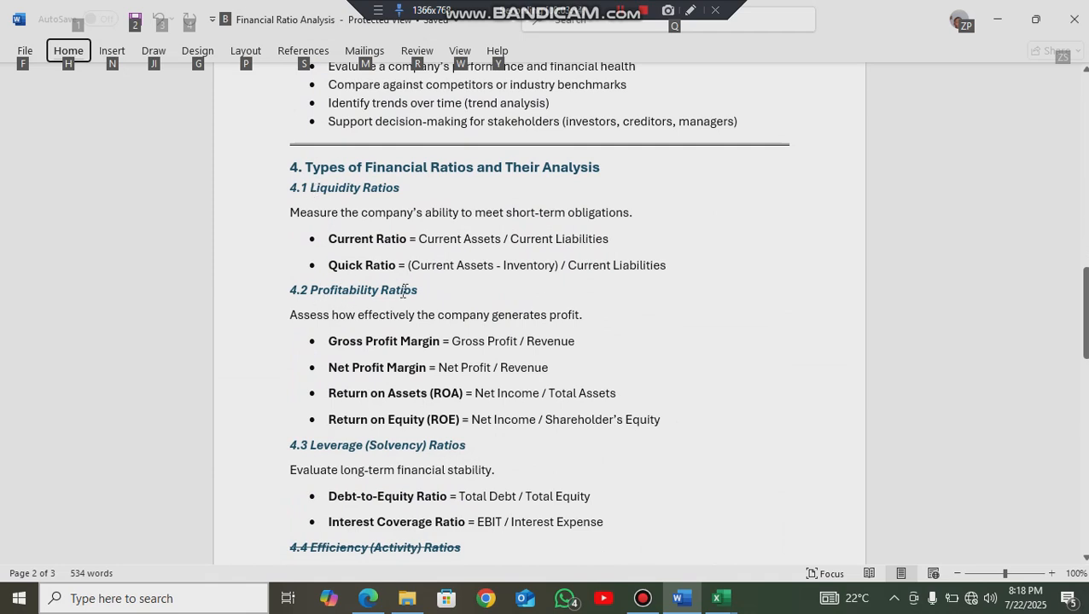
scroll(388, 395, "down", 2)
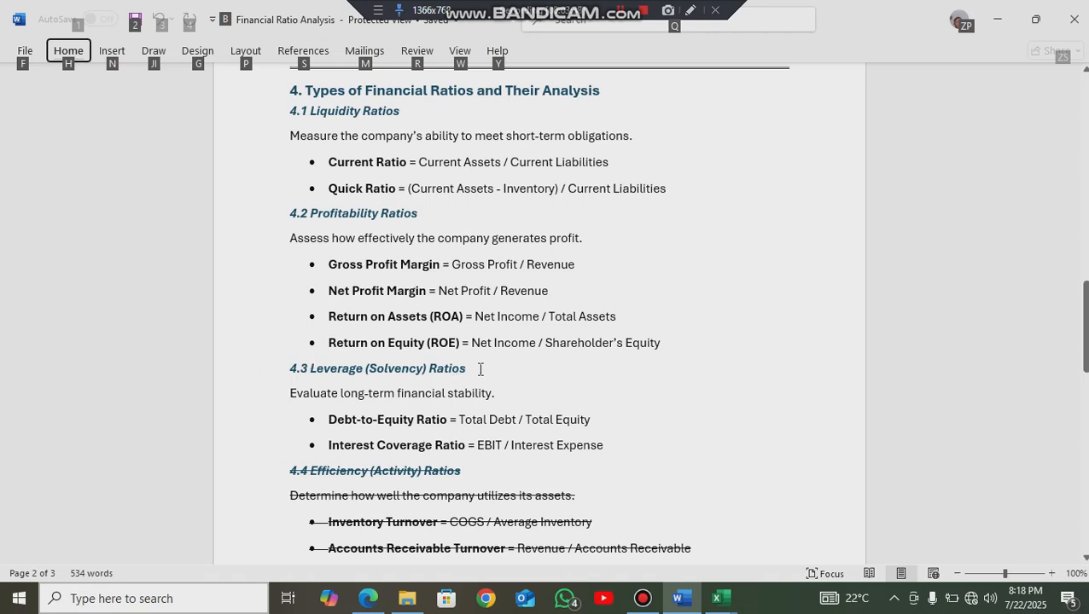
scroll(480, 369, "down", 10)
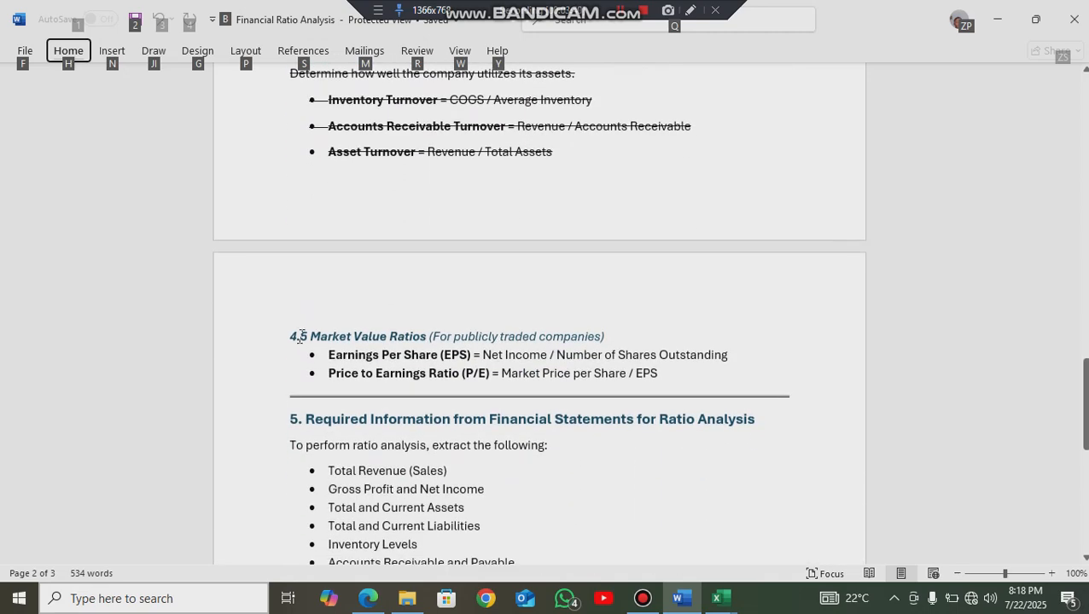
scroll(432, 346, "up", 4)
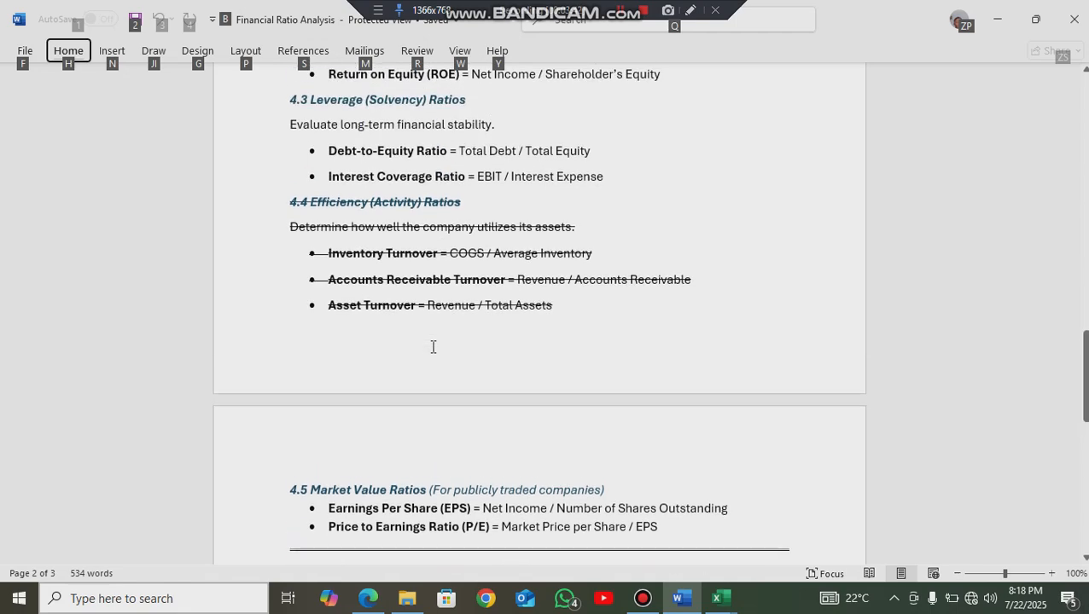
scroll(443, 351, "down", 2)
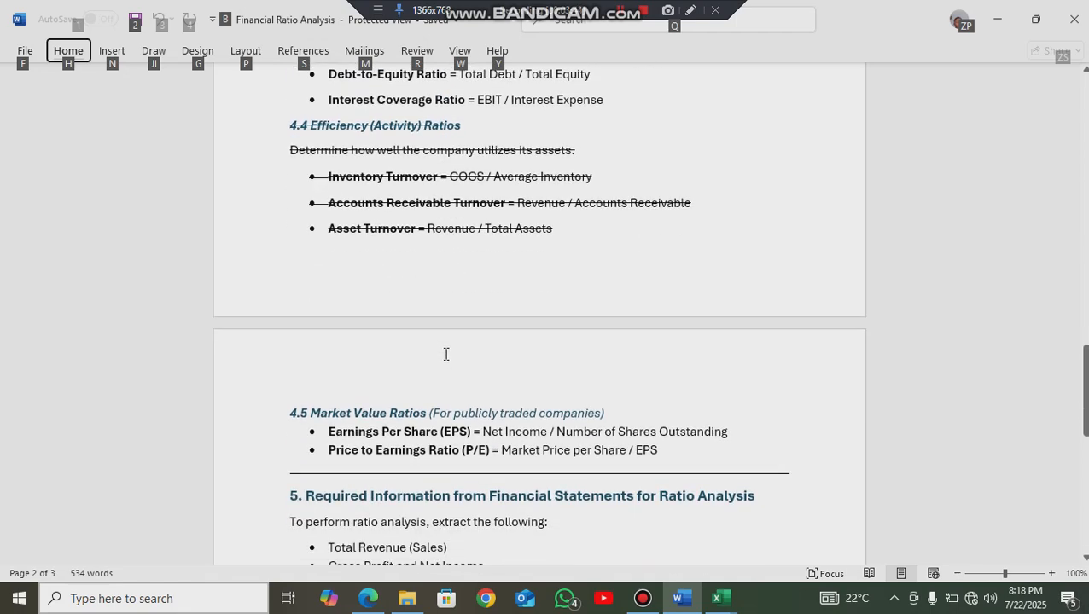
scroll(444, 353, "down", 4)
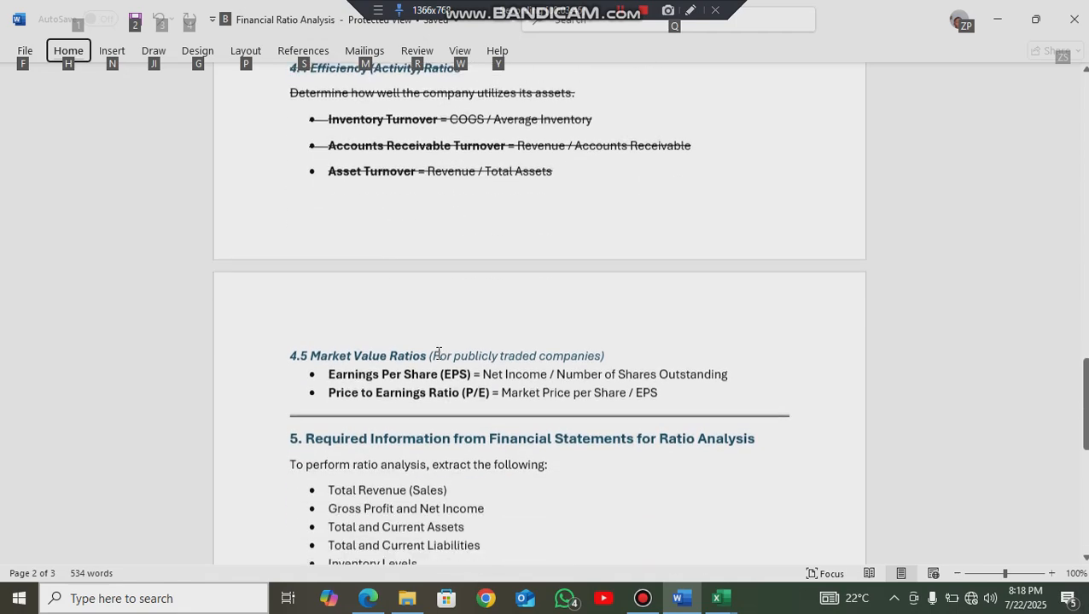
scroll(439, 353, "down", 4)
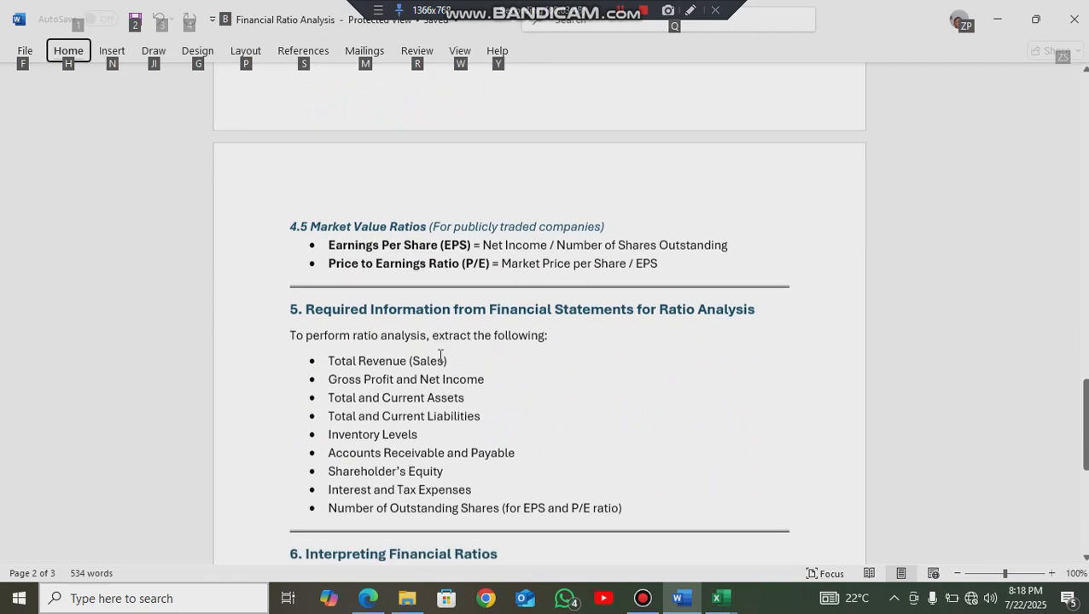
- Read the liquidity, profitability, leverage and market value ratio formulas in section 4, focusing on the Interest Coverage Ratio's EBIT and Interest Expense
scroll(428, 358, "up", 13)
scroll(425, 358, "up", 7)
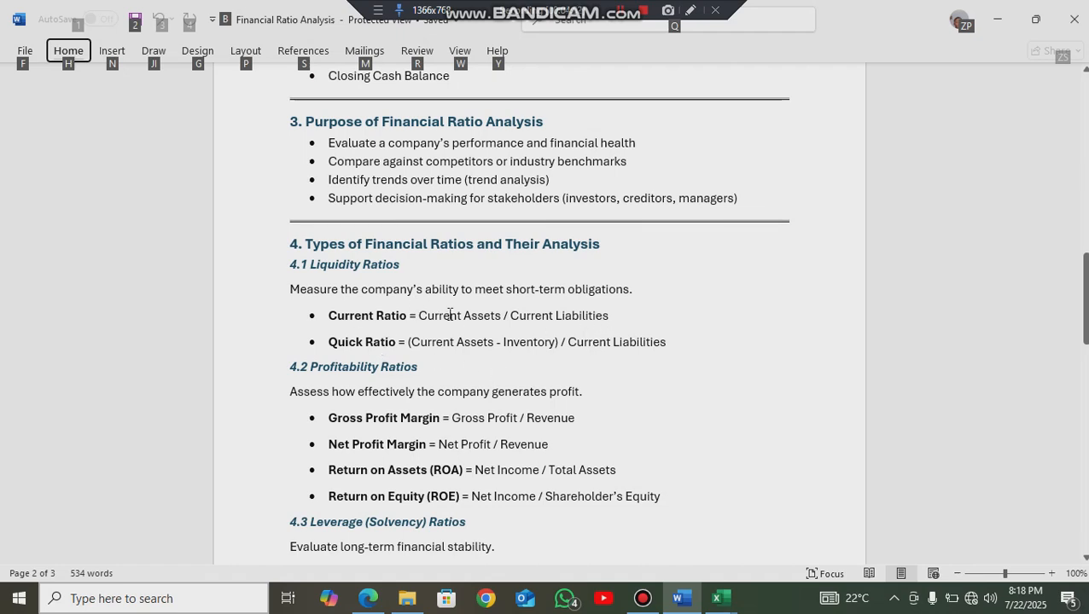
double_click(536, 345)
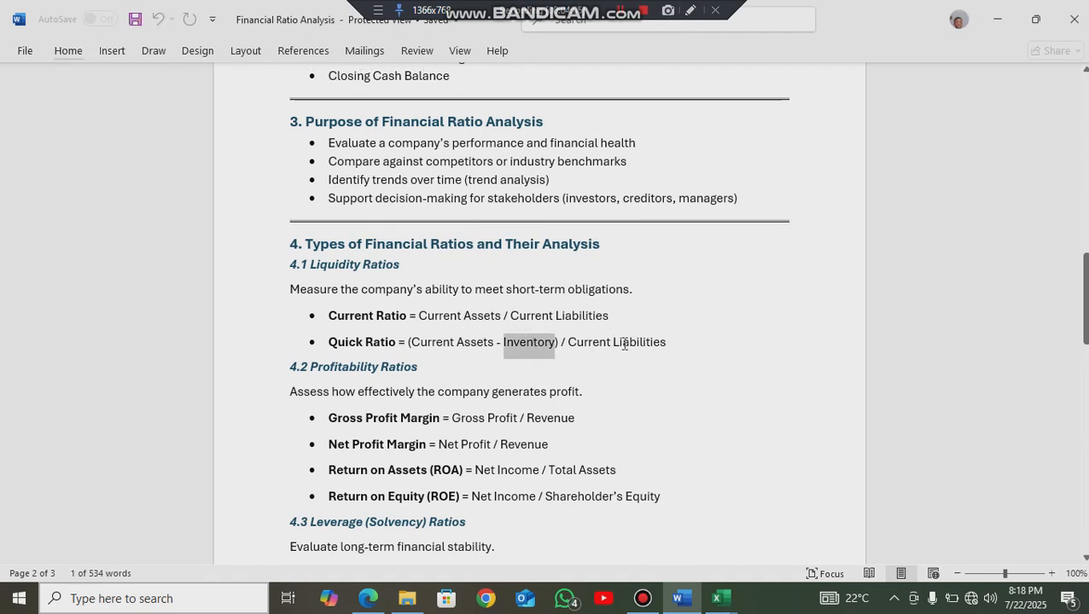
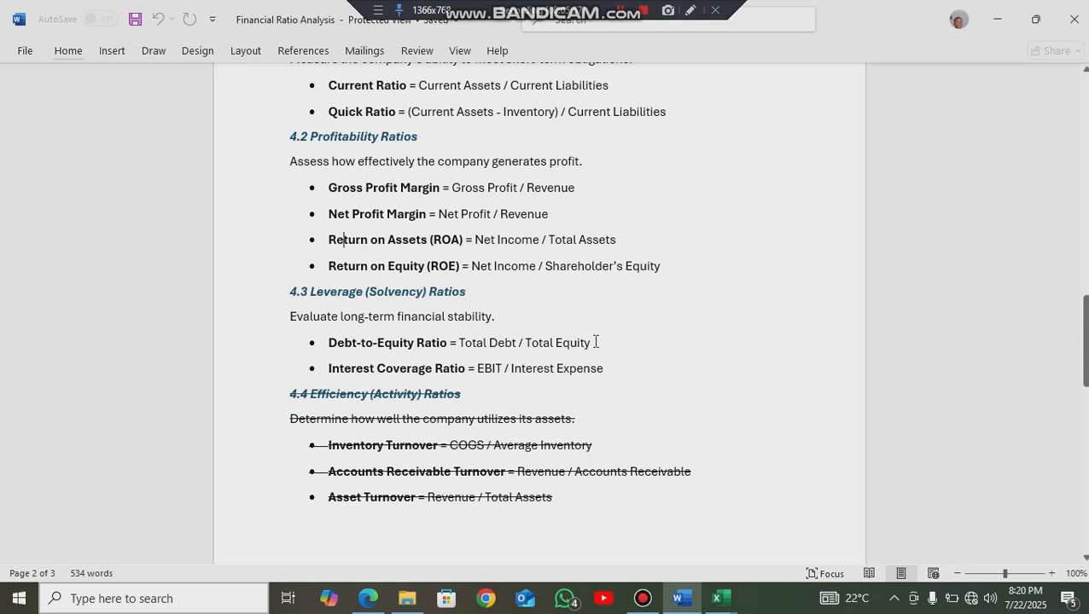
left_click(606, 345)
left_click_drag(478, 368, 571, 374)
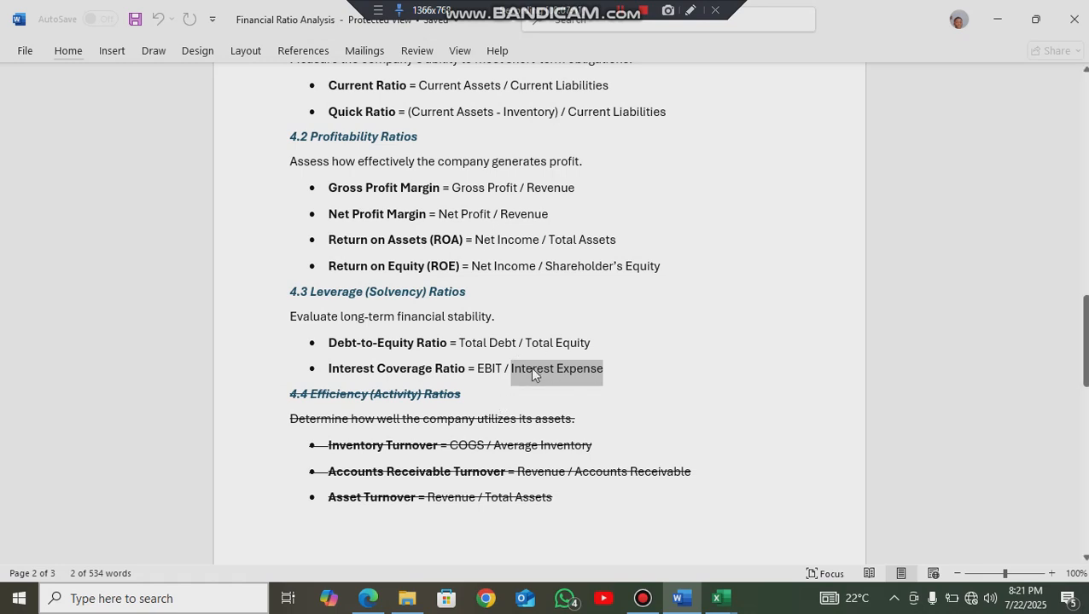
left_click(533, 374)
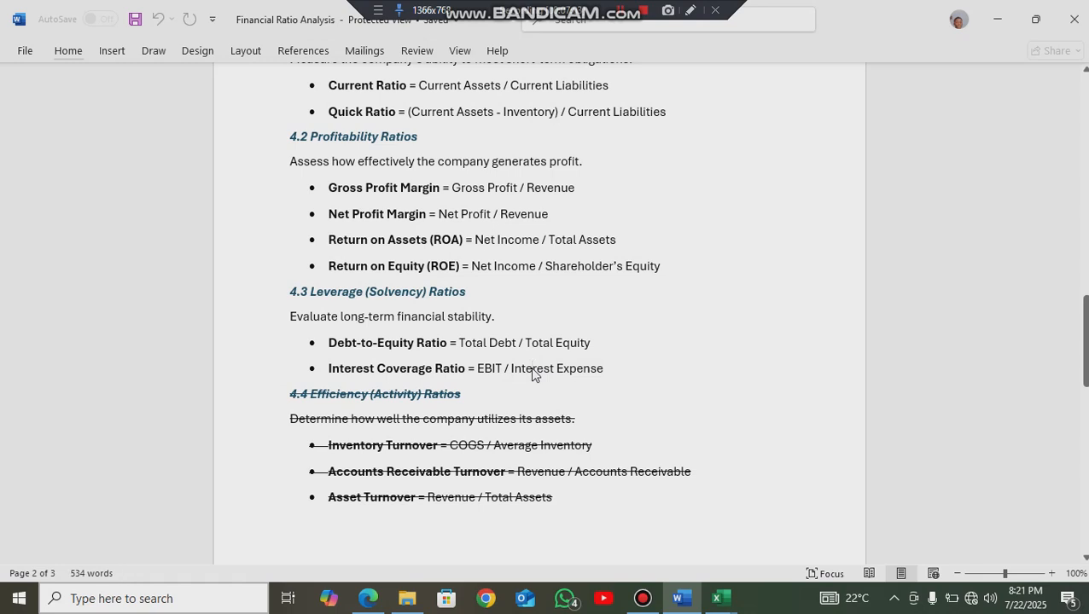
double_click(532, 374)
left_click(514, 369)
left_click_drag(506, 369, 539, 376)
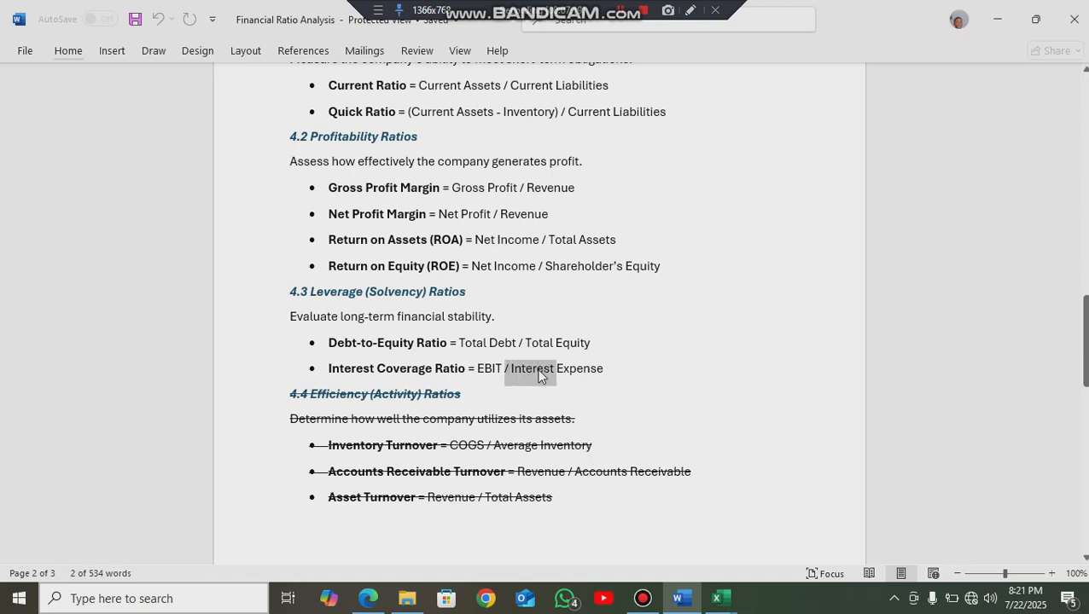
left_click(538, 370)
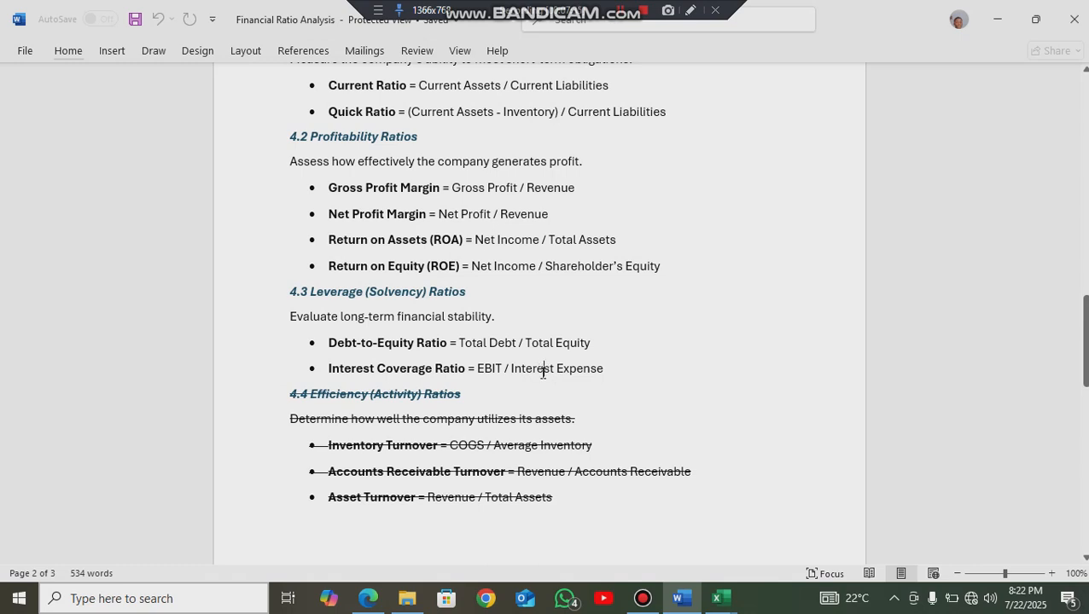
left_click_drag(510, 369, 602, 369)
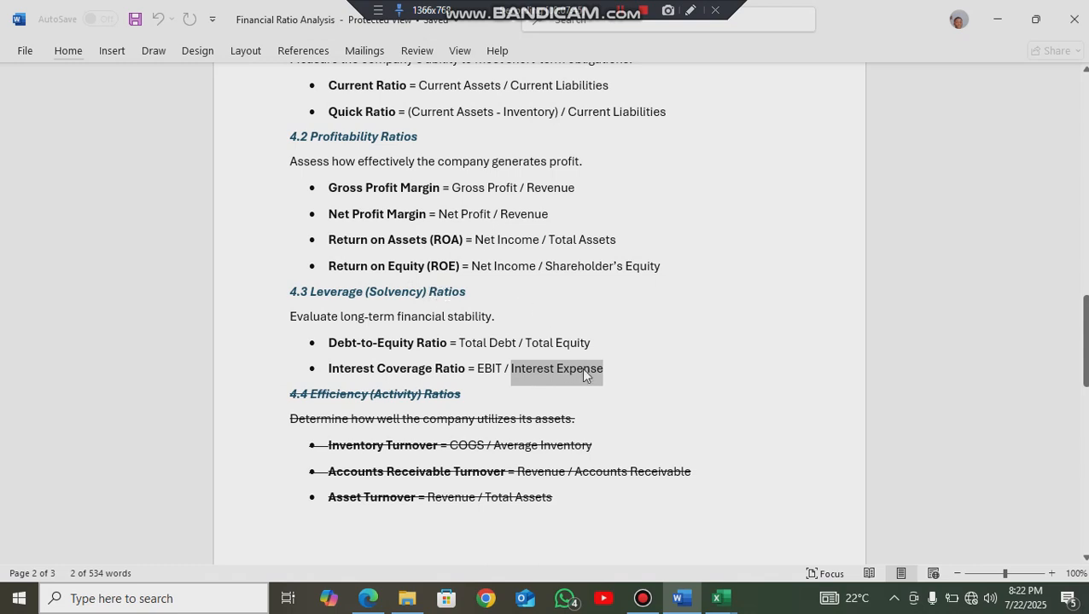
left_click_drag(603, 375, 523, 376)
left_click(535, 395)
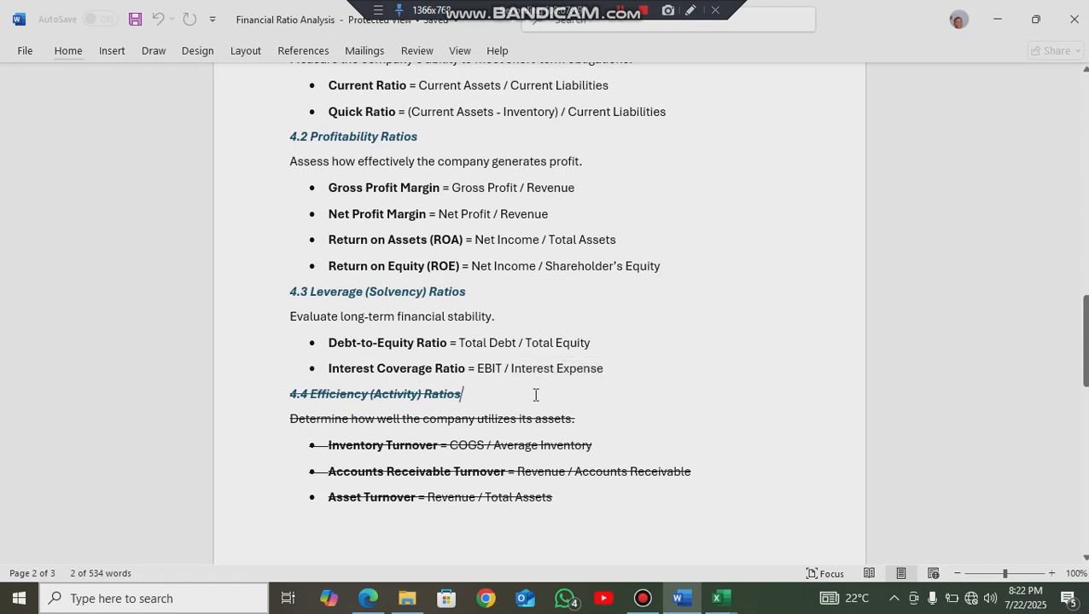
scroll(536, 401, "down", 2)
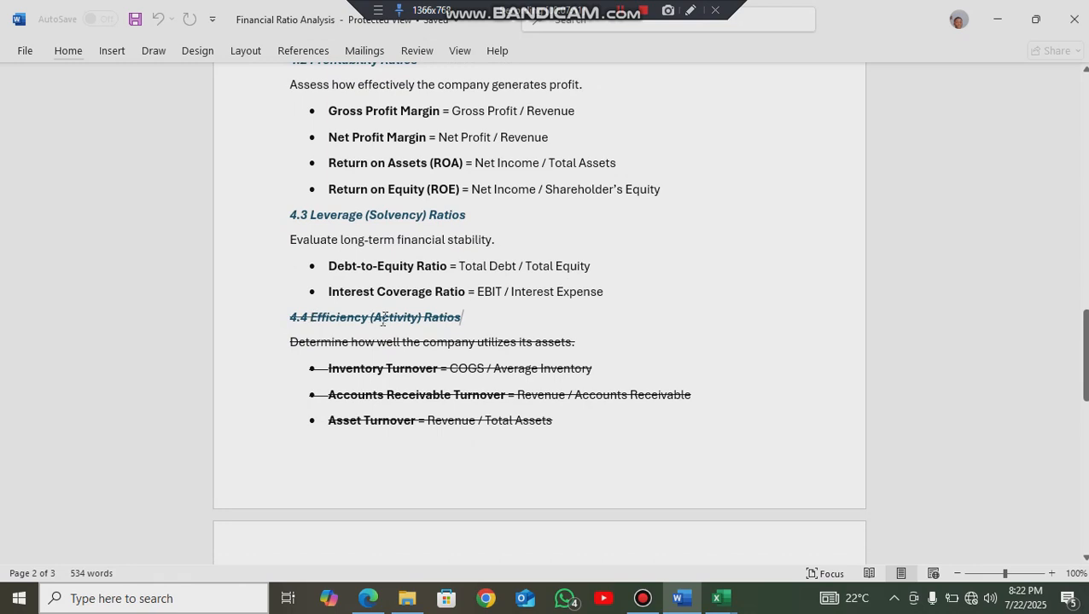
scroll(475, 367, "down", 3)
scroll(483, 389, "down", 2)
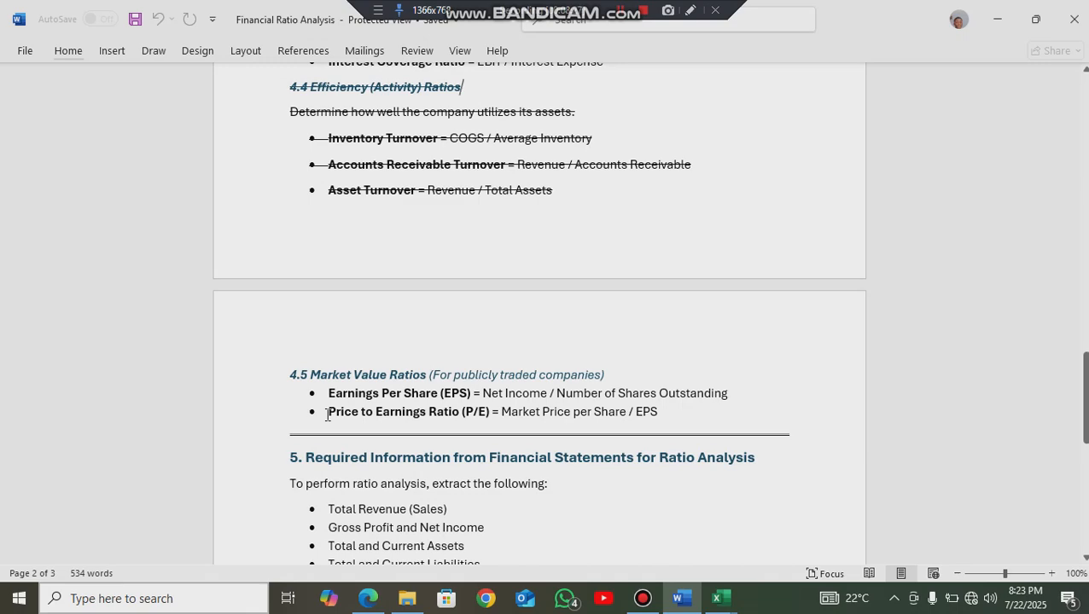
scroll(373, 246, "up", 12)
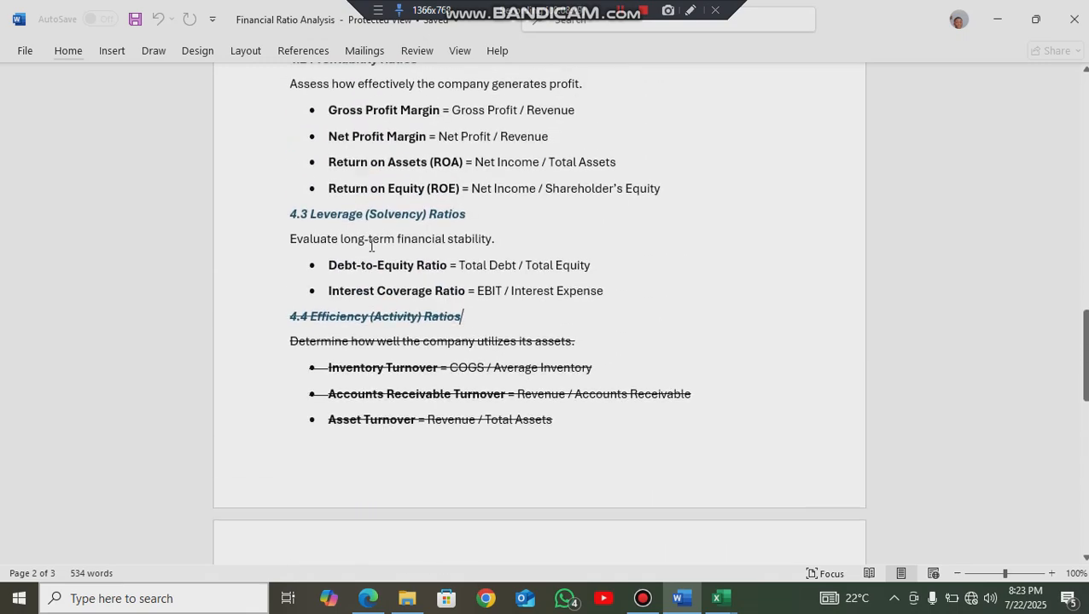
scroll(372, 245, "up", 1)
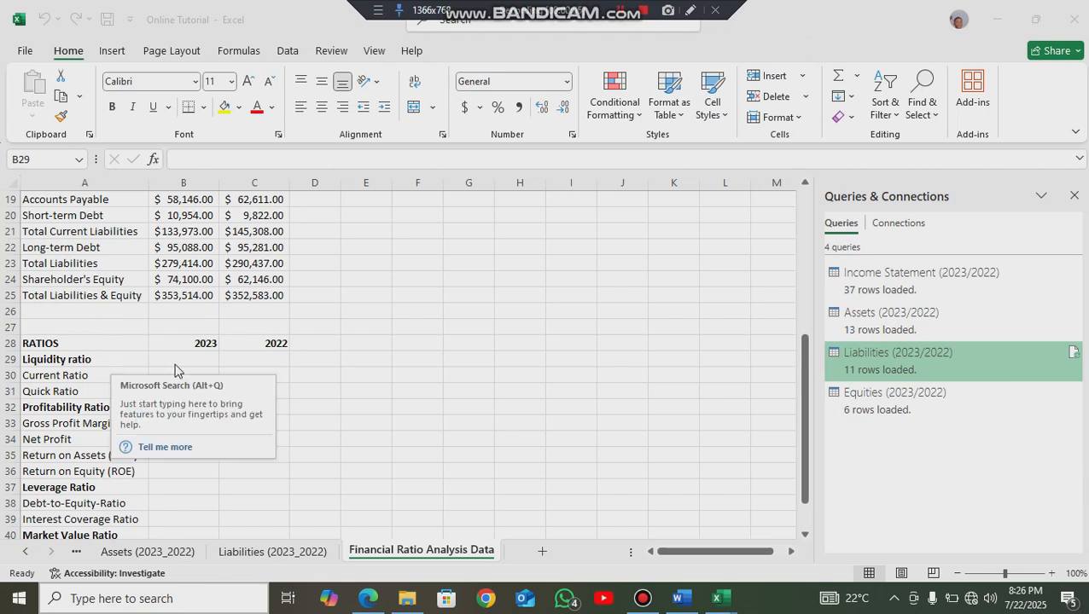
- Switch to the Online Tutorial workbook in Excel and review the liquidity, profitability, leverage and market value ratio labels in A29:A42
scroll(181, 371, "down", 2)
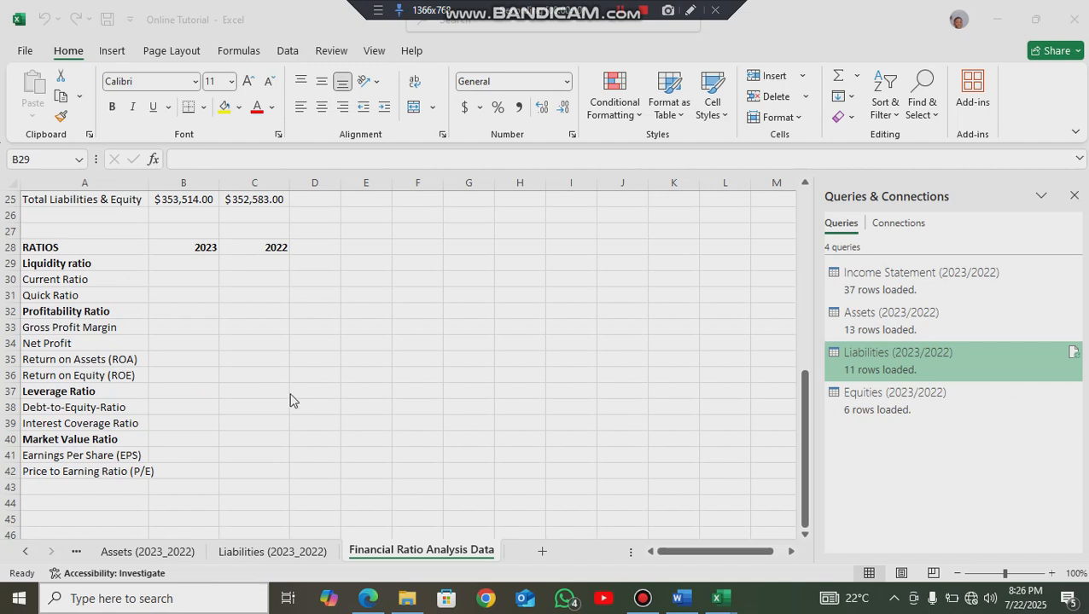
left_click(103, 279)
left_click(102, 295)
left_click_drag(123, 327, 140, 376)
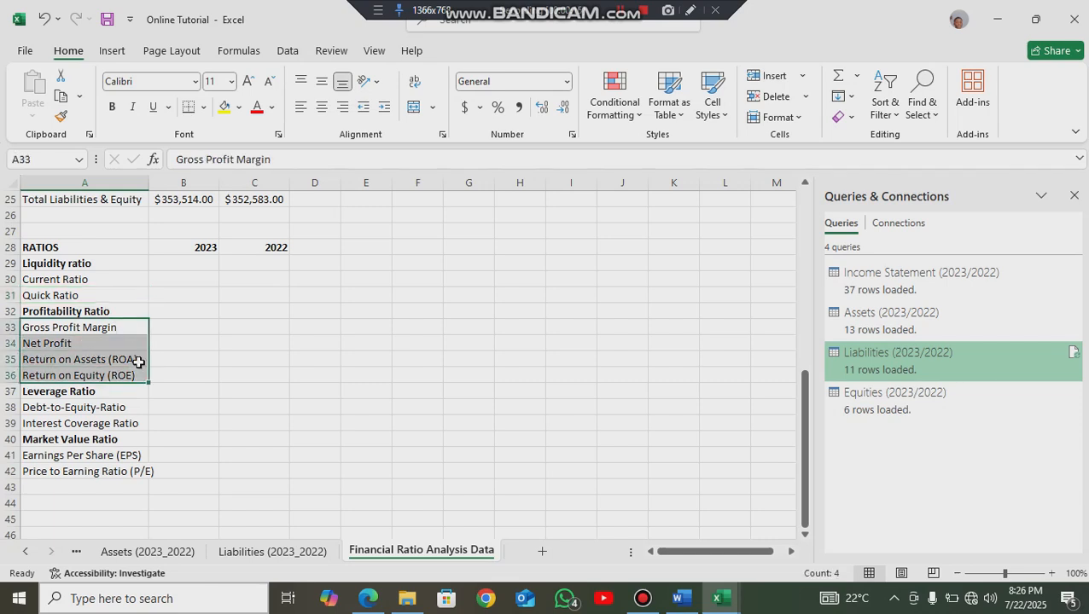
left_click(134, 407)
left_click_drag(134, 407, 135, 423)
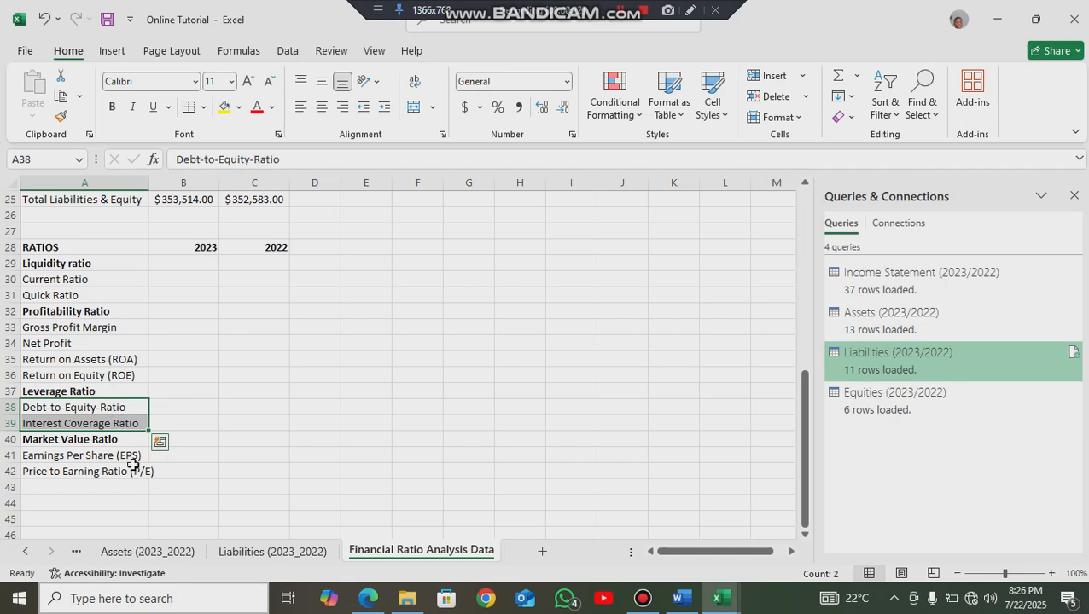
left_click_drag(117, 453, 126, 471)
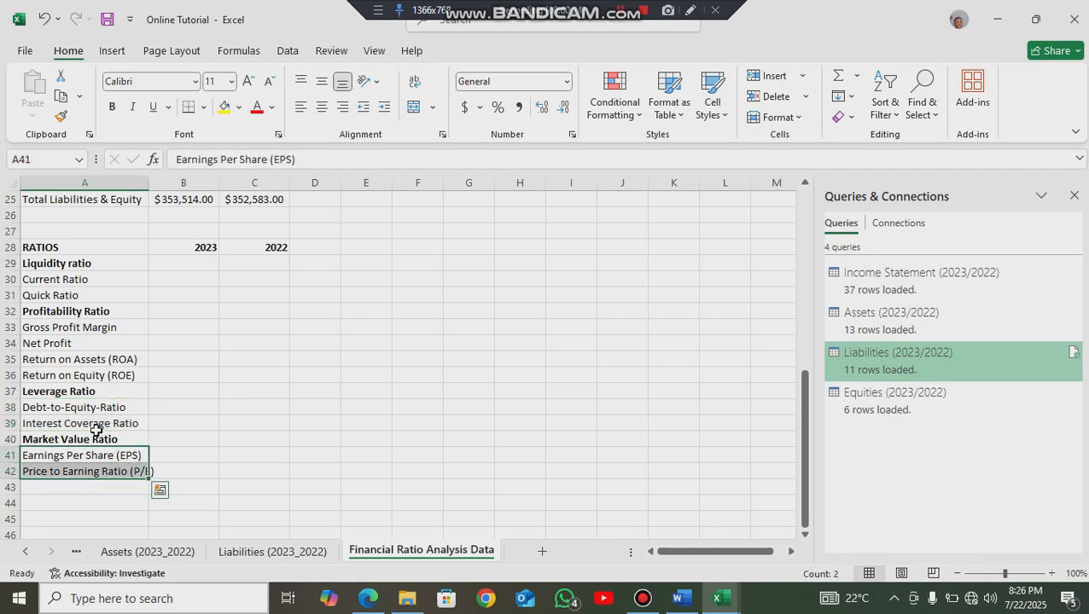
- Select the 2023 Current Ratio cell B30, look up its formula in the Financial Ratio Analysis Word document, and return to the workbook
left_click(181, 265)
left_click(185, 281)
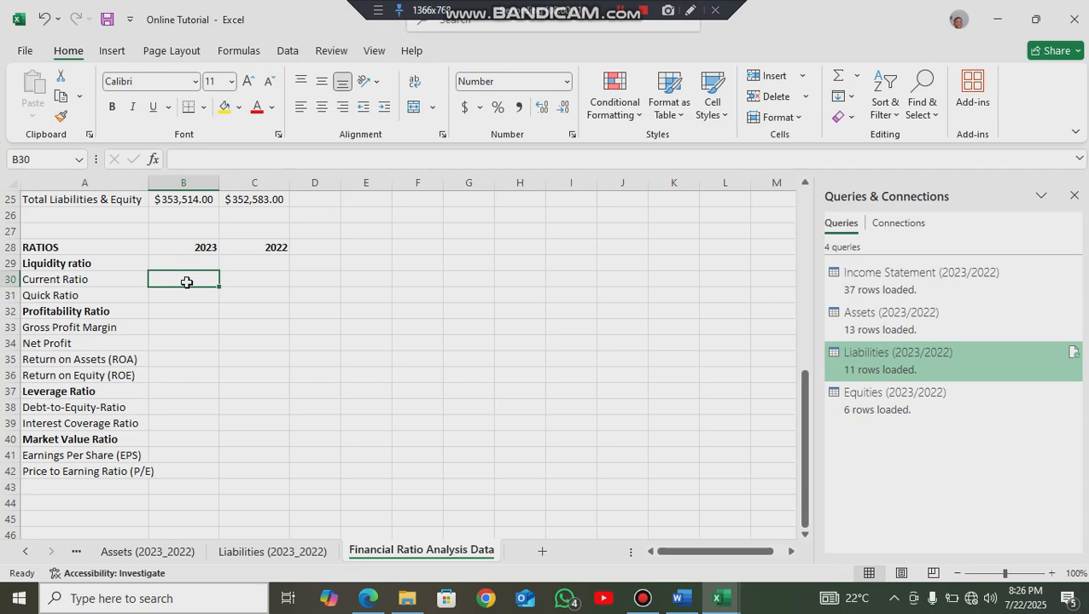
key("alt+Tab")
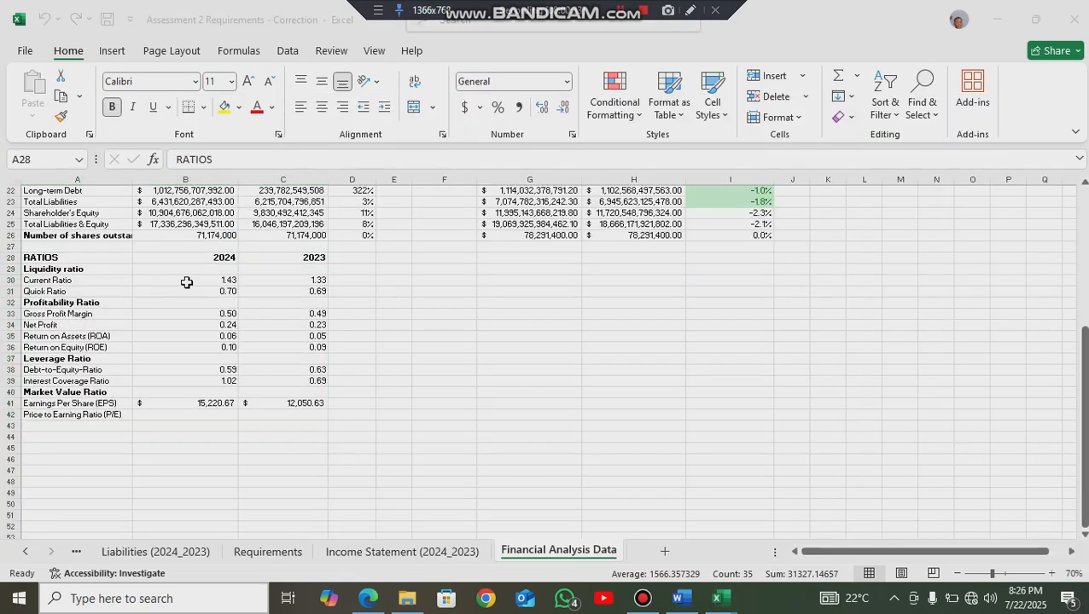
key("alt+Tab")
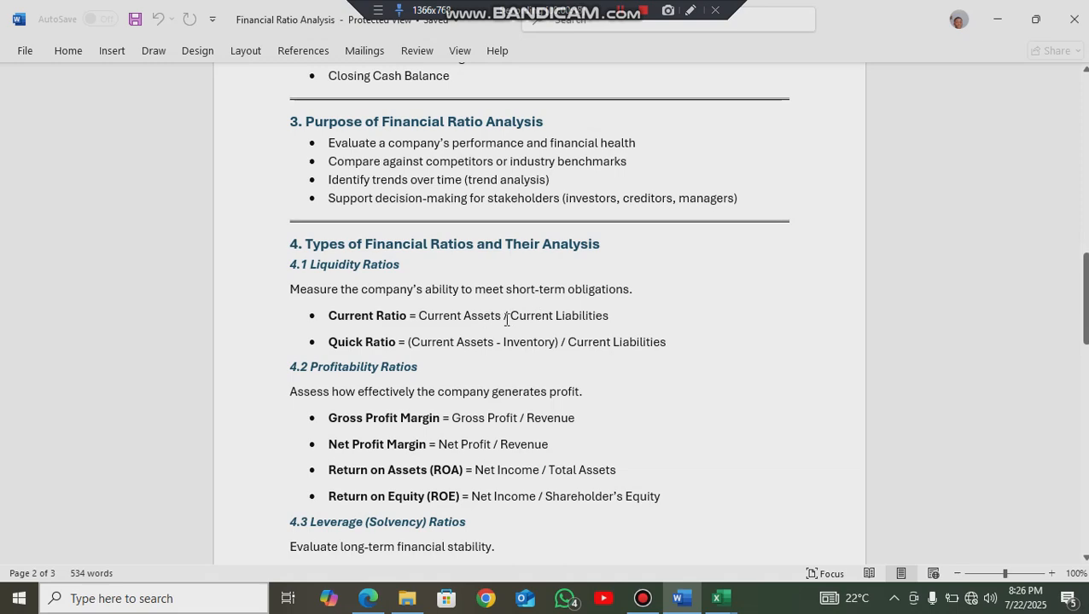
key("alt+Tab")
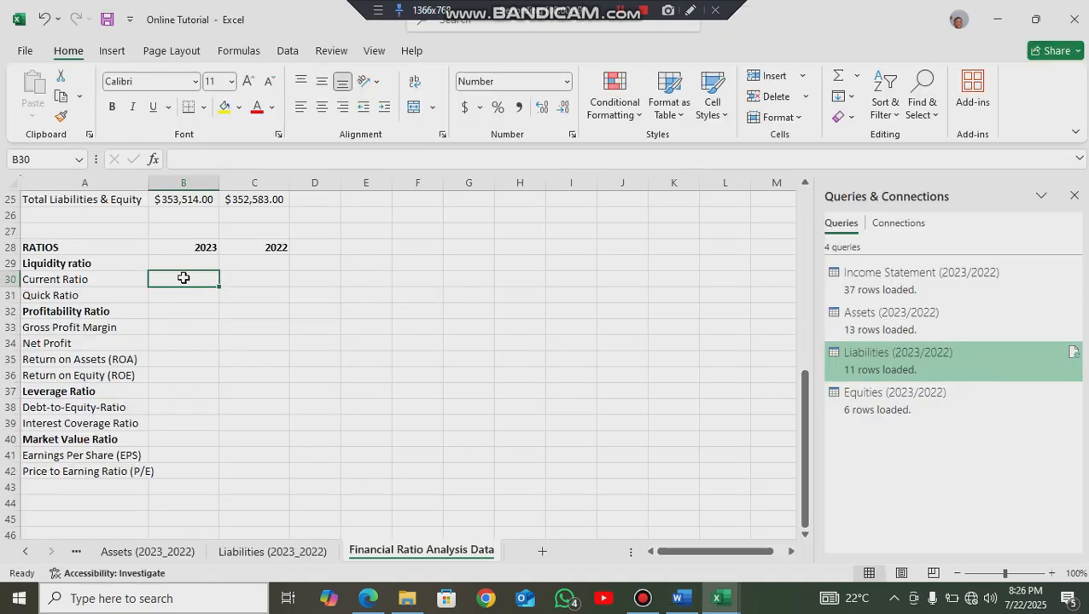
- Calculate the 2023 Current Ratio in B30 by dividing Total Current Assets by Total Current Liabilities with =B16/B21
type("=")
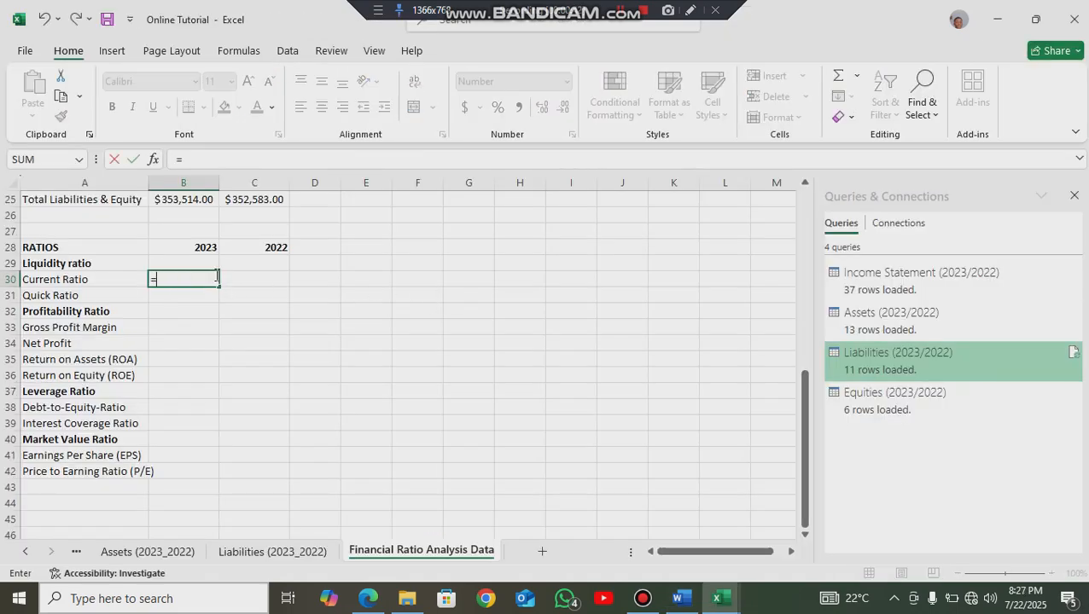
scroll(230, 271, "up", 6)
scroll(239, 272, "up", 2)
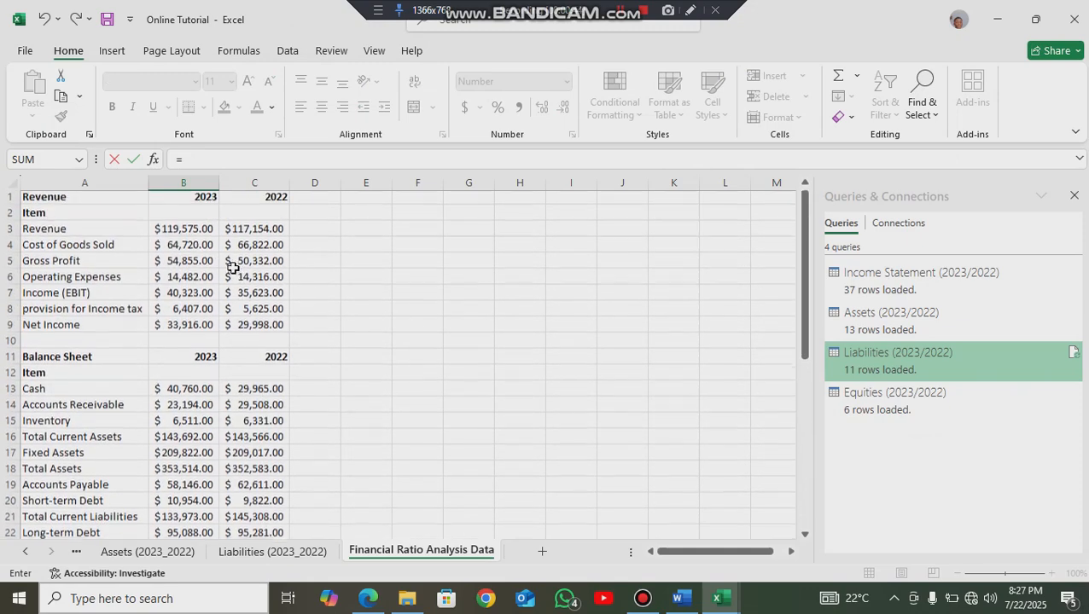
scroll(217, 343, "down", 2)
scroll(218, 344, "down", 1)
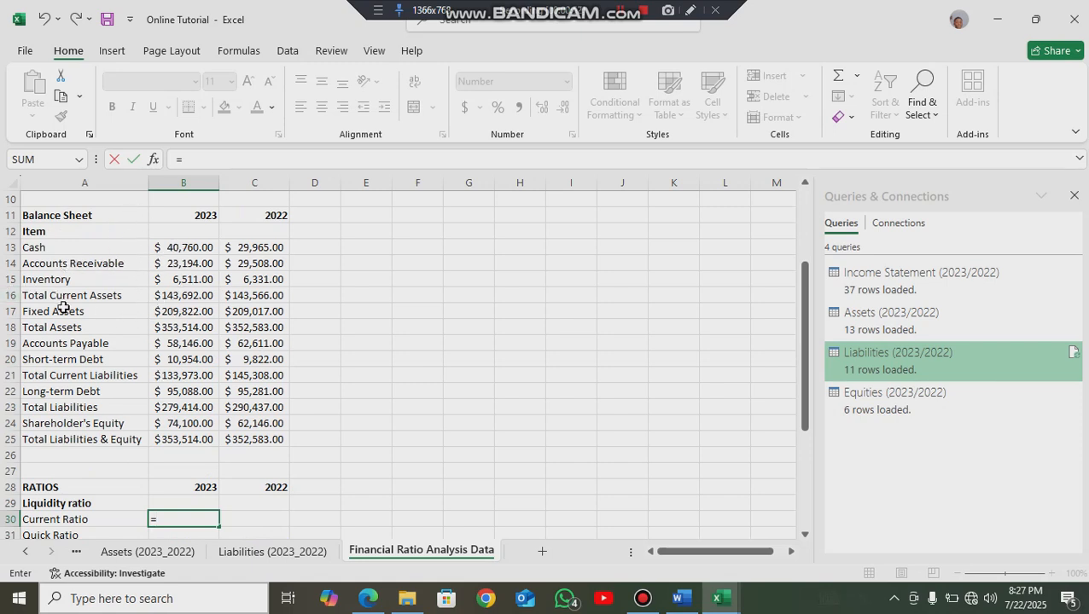
left_click(168, 295)
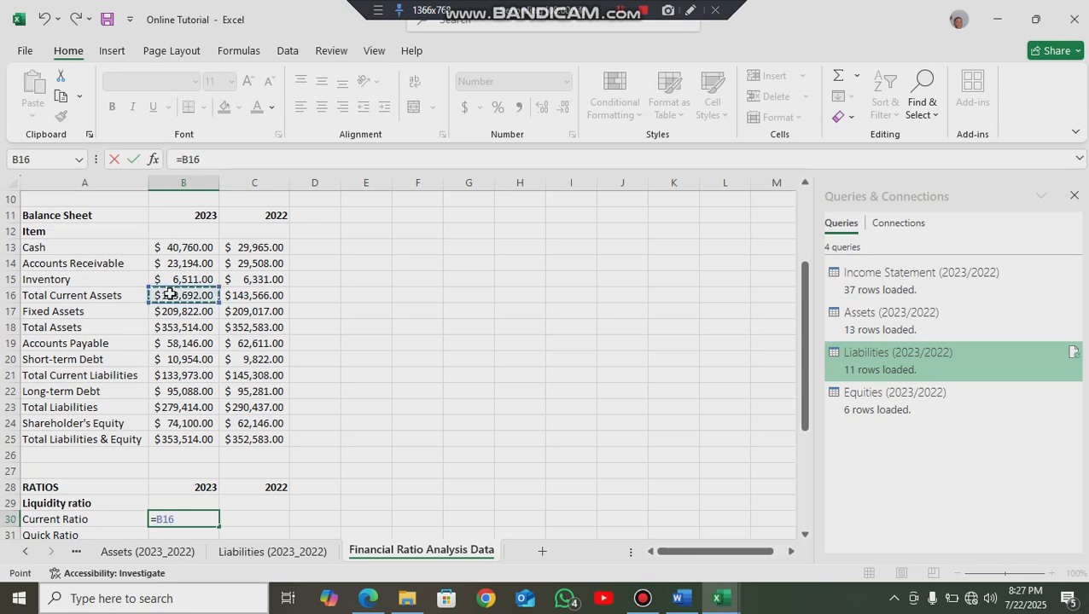
type("/")
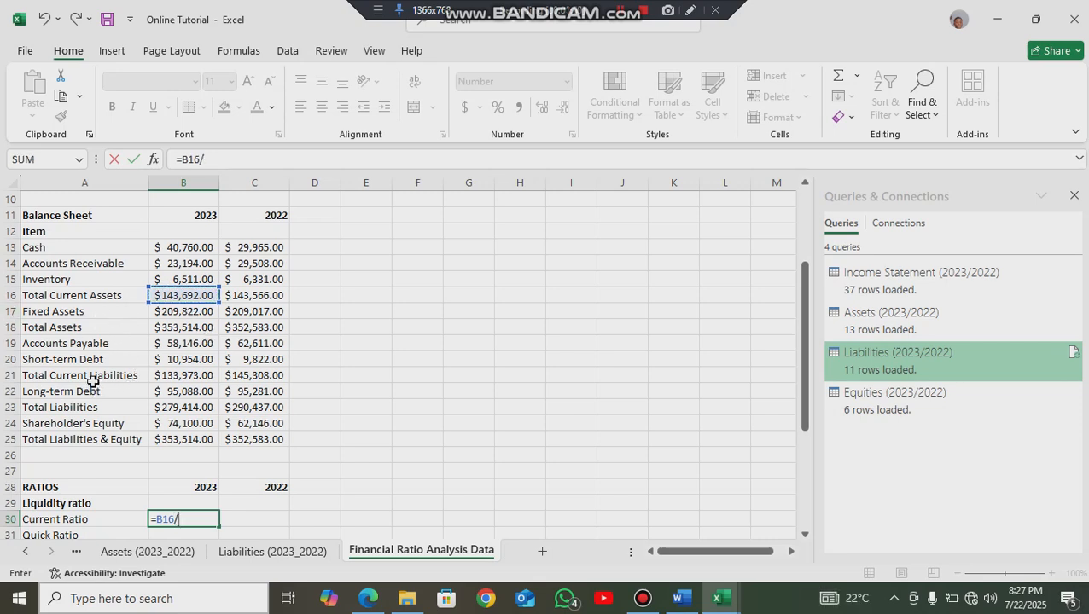
left_click(175, 379)
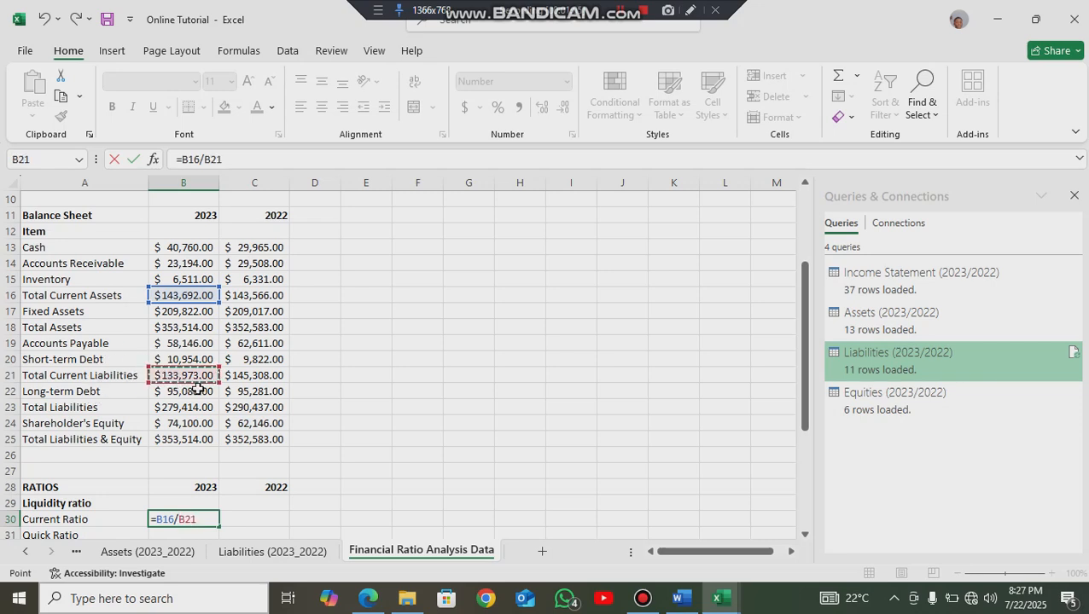
key("Return")
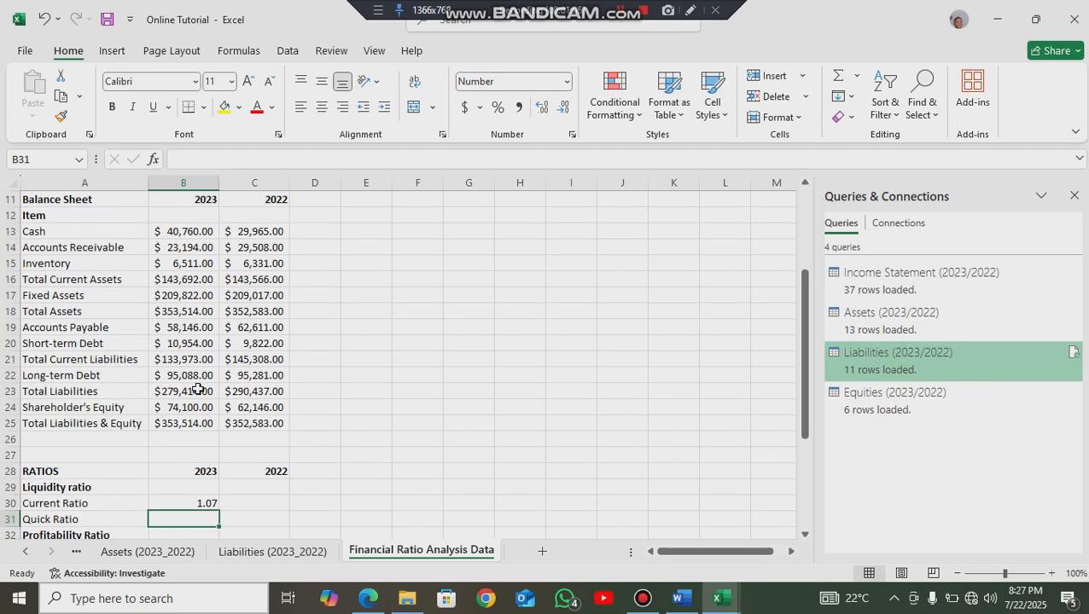
- Fill the Current Ratio formula from B30 across to C30 for 2022 and check the cells both formulas reference
left_click(200, 504)
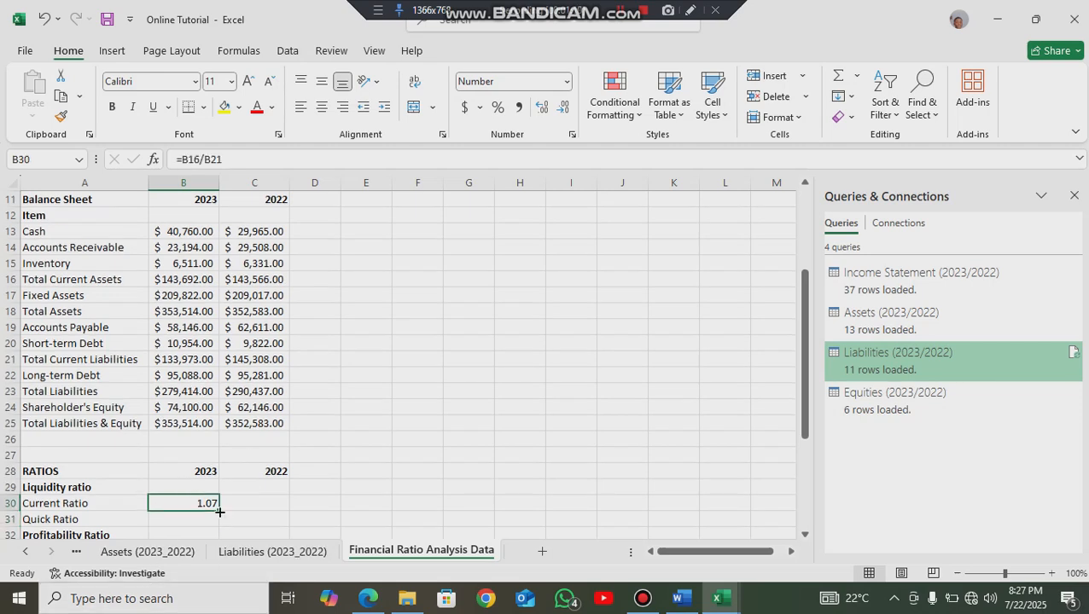
left_click_drag(218, 510, 257, 511)
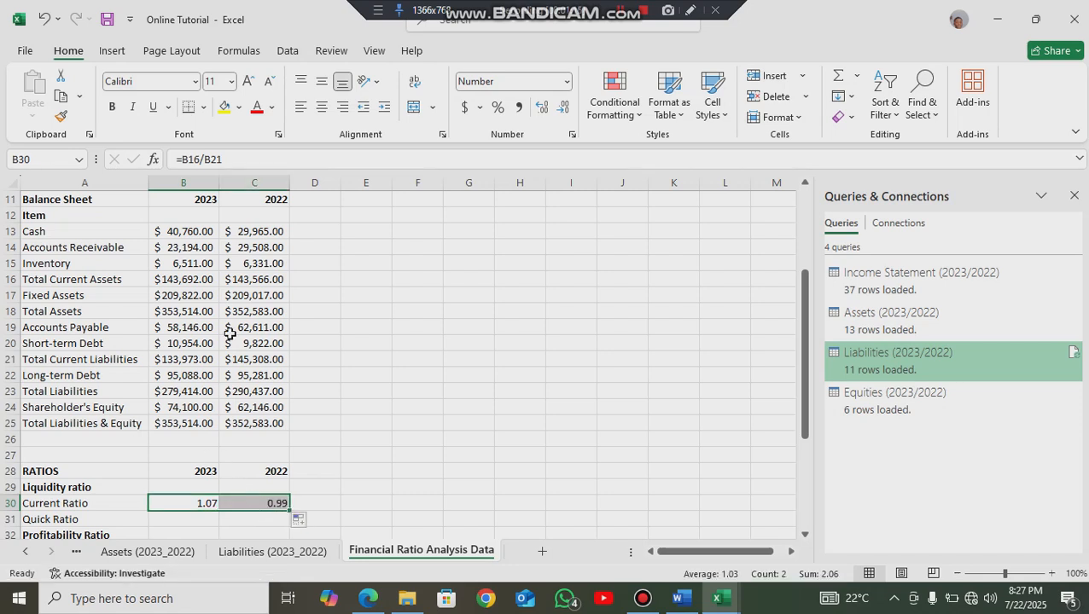
left_click(174, 503)
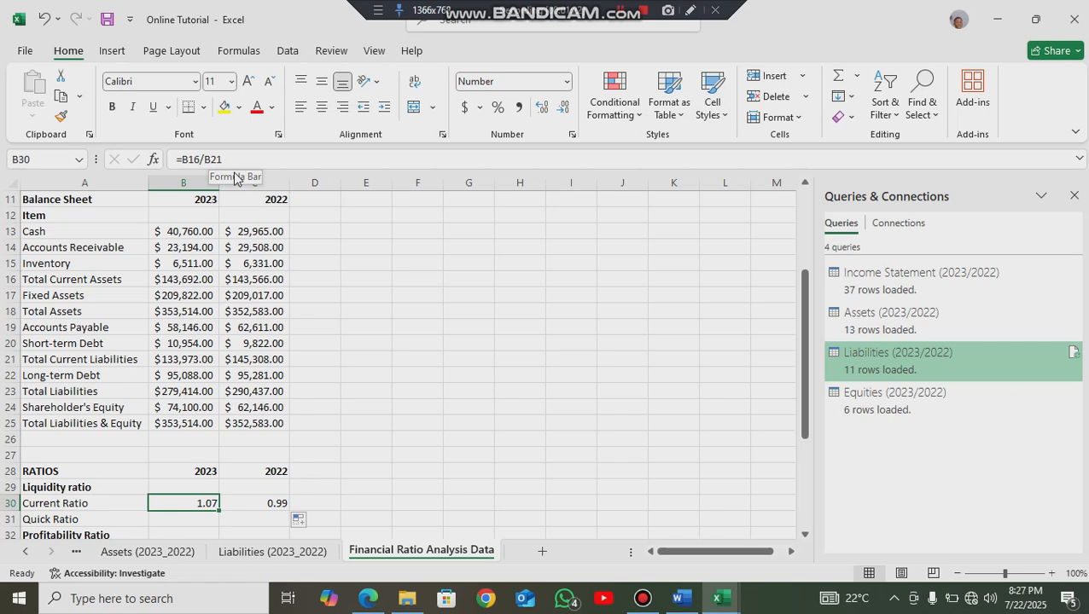
key("Right")
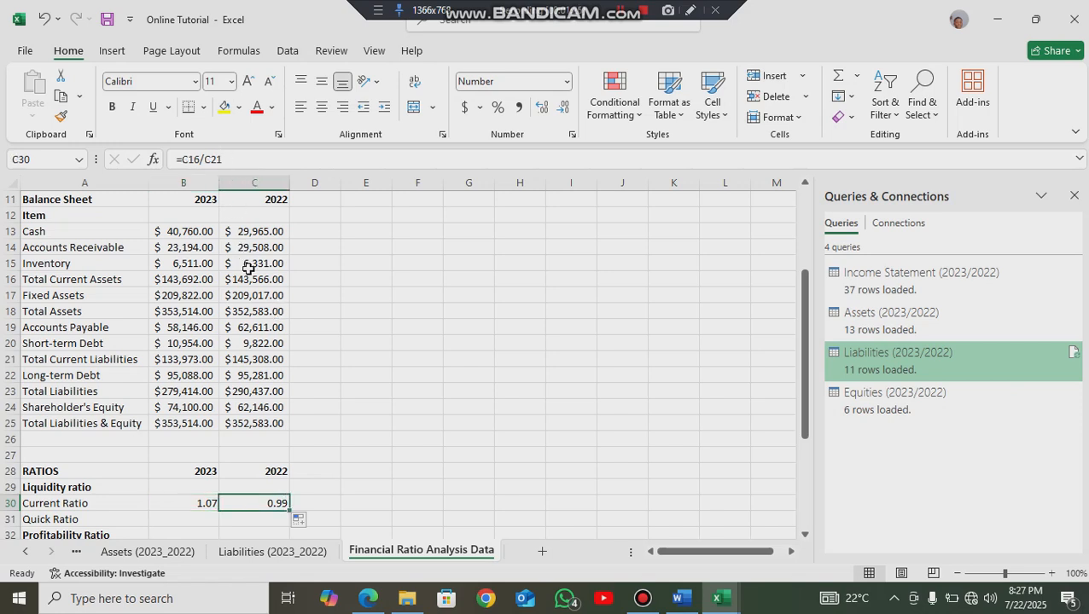
key("F2")
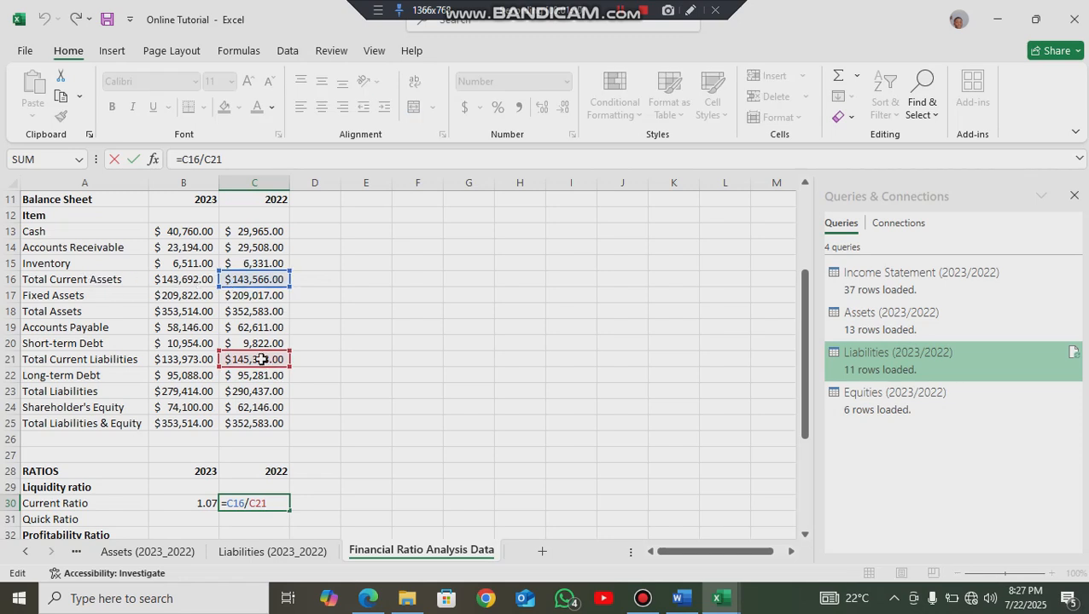
key("ctrl+Return")
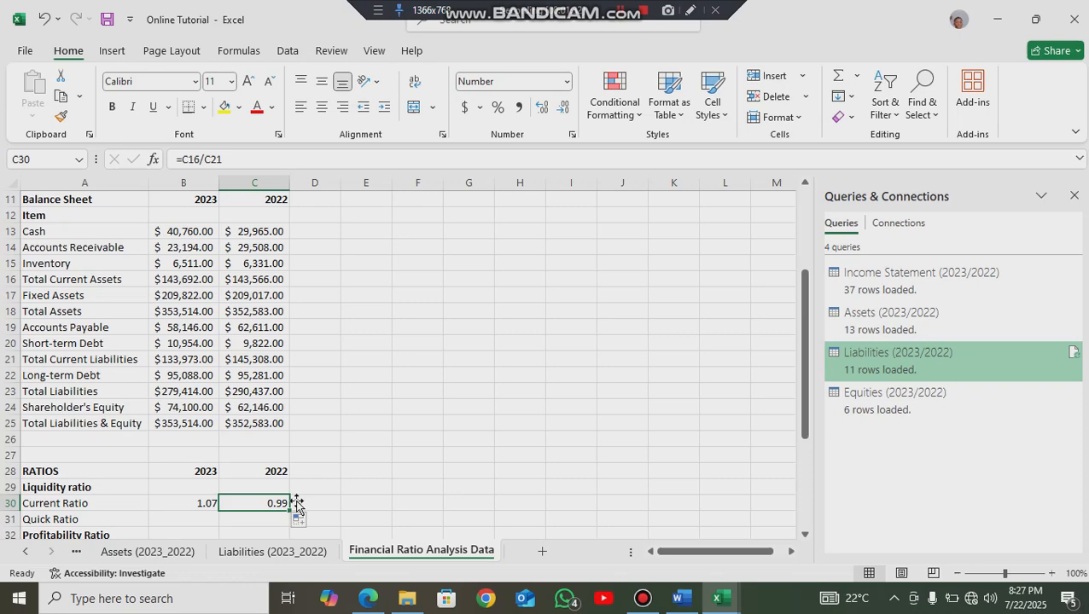
- Select the 2023 Quick Ratio cell B31, look up its formula in the Financial Ratio Analysis Word document, and return to the workbook
left_click(192, 517)
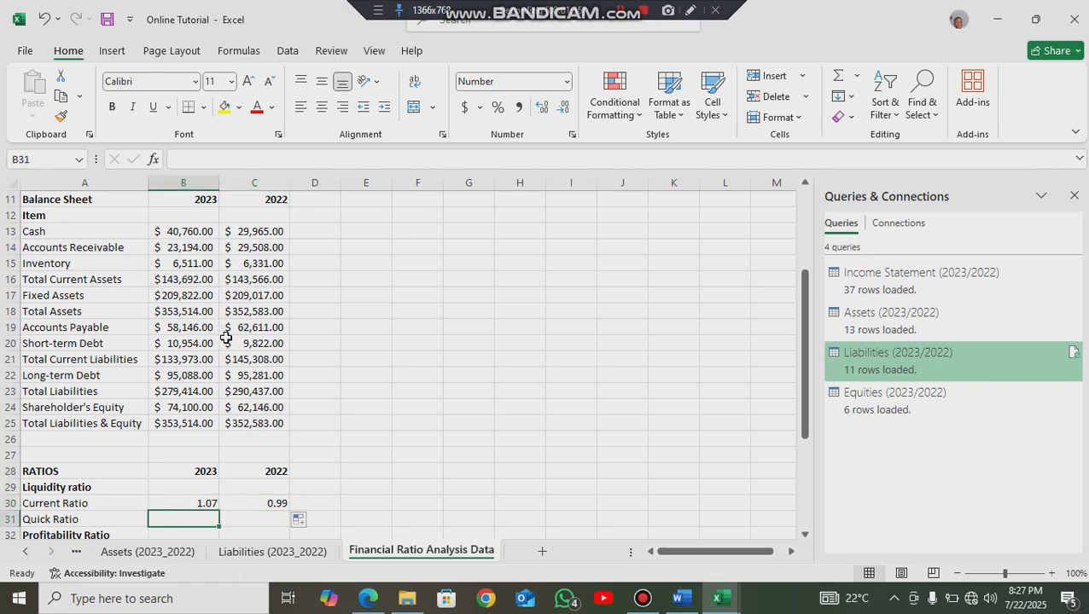
key("alt+Tab")
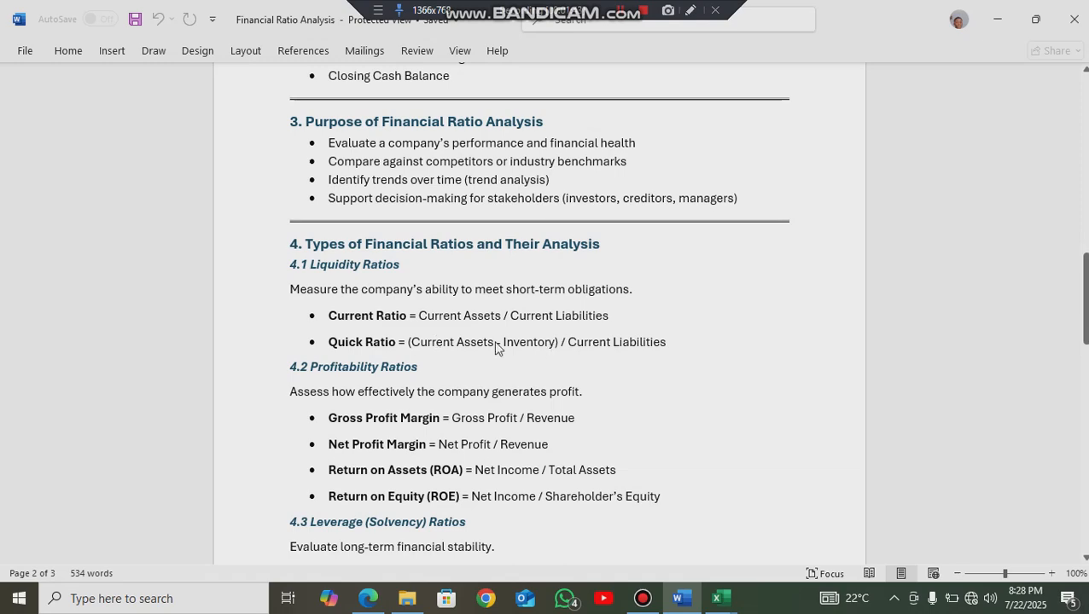
key("alt+Tab")
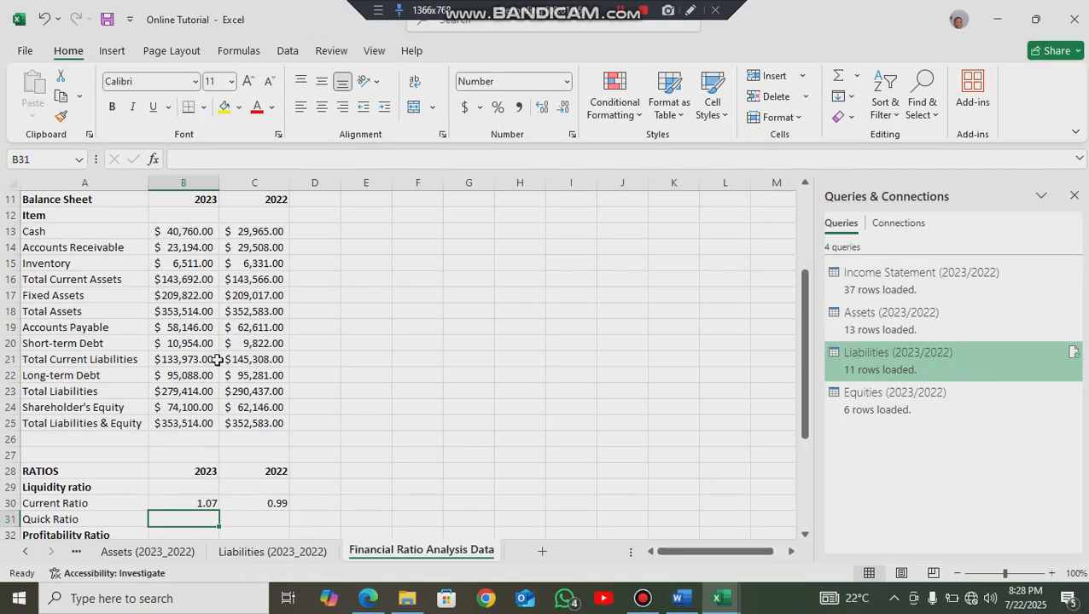
- Calculate the 2023 Quick Ratio in B31 by dividing Total Current Assets less Inventory by Total Current Liabilities with =(B16-B15)/B21
type("=")
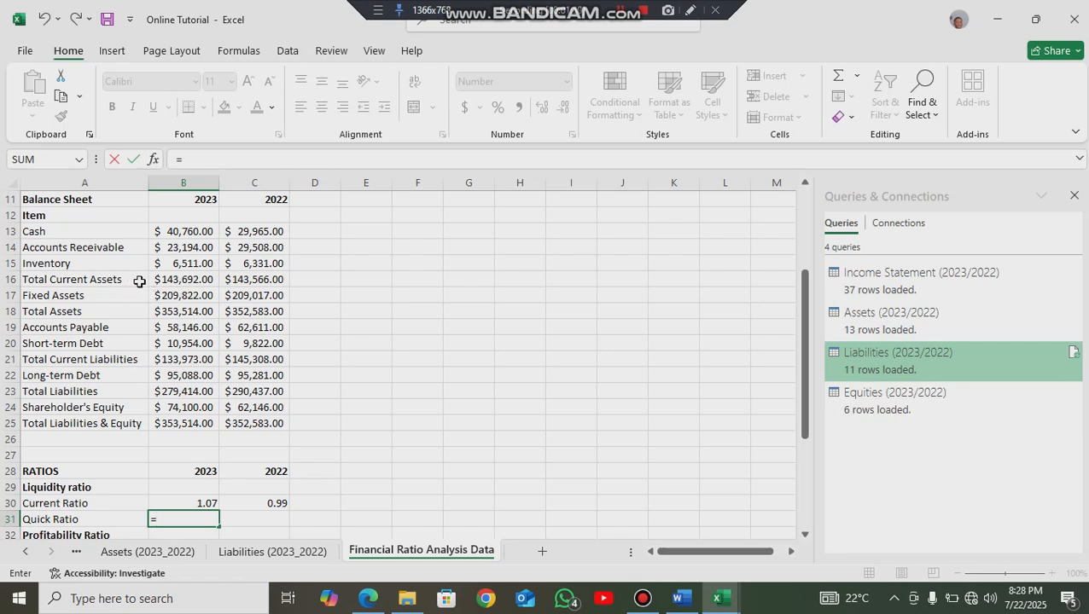
left_click(207, 279)
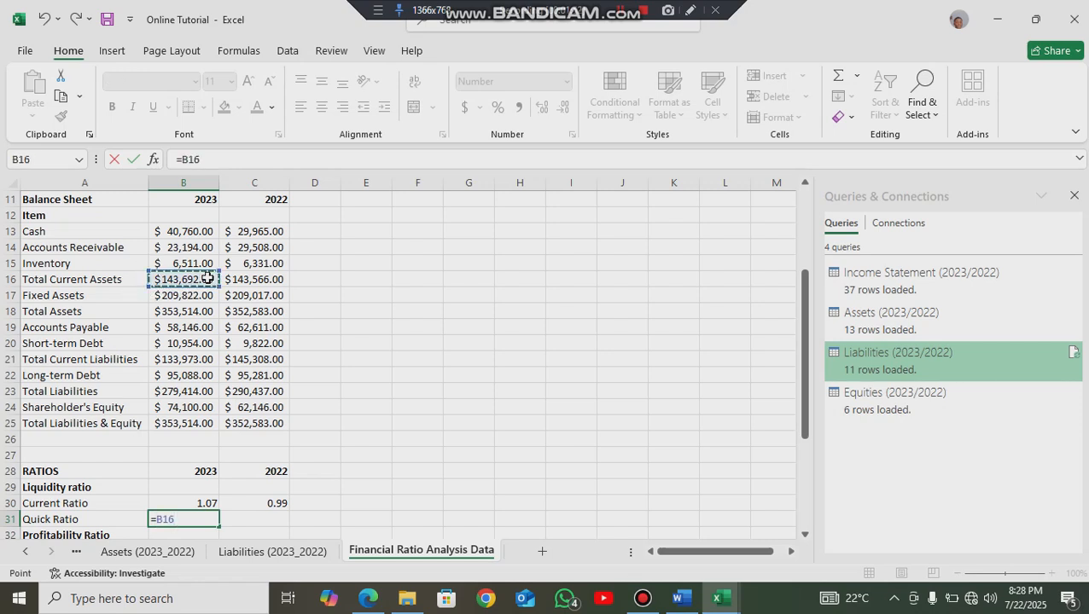
type("-")
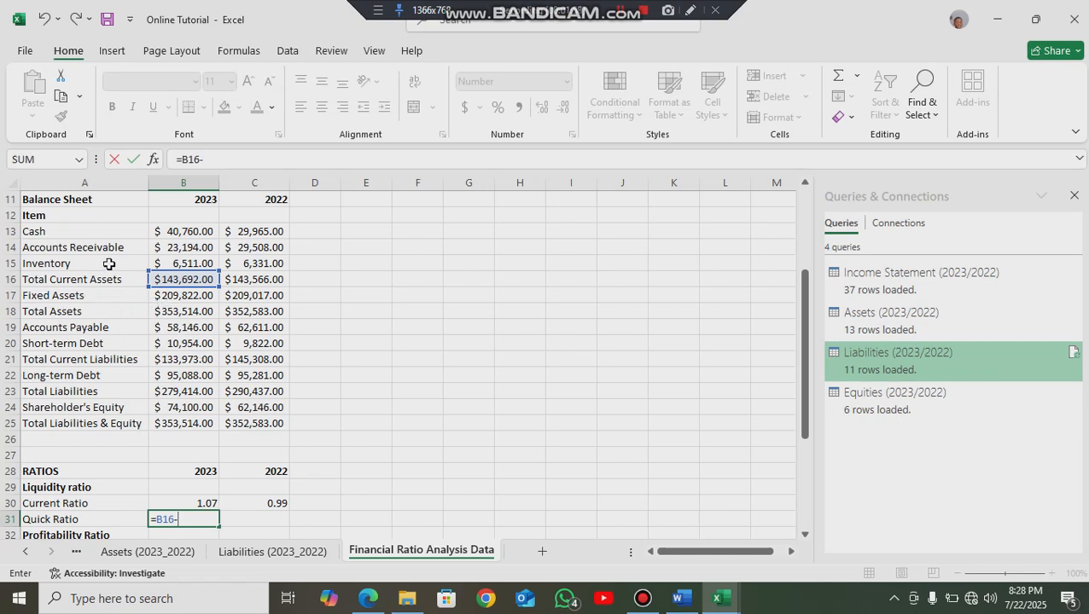
left_click(172, 264)
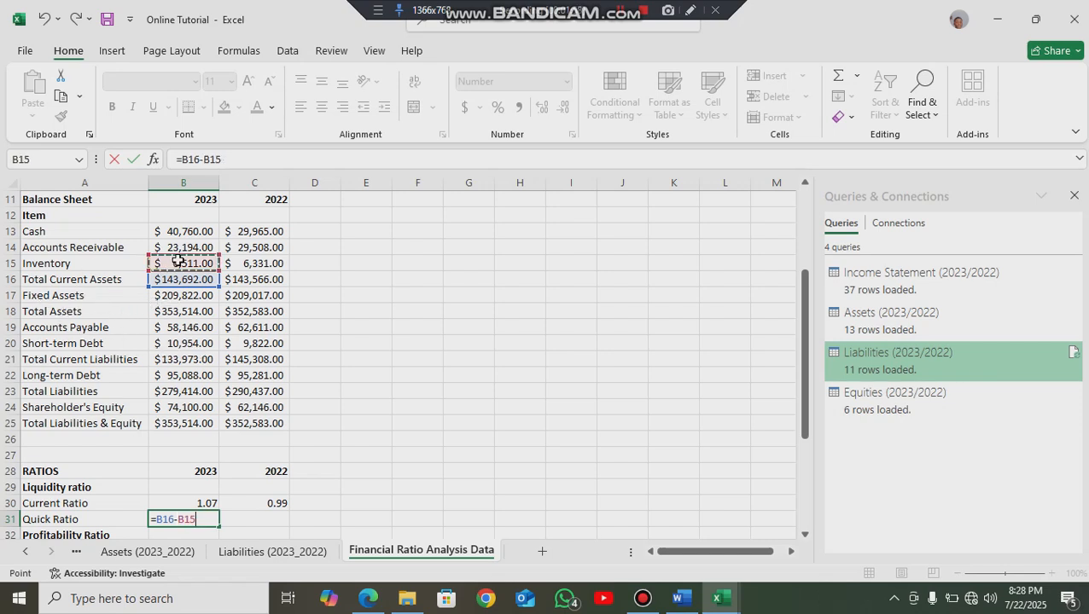
left_click(228, 159)
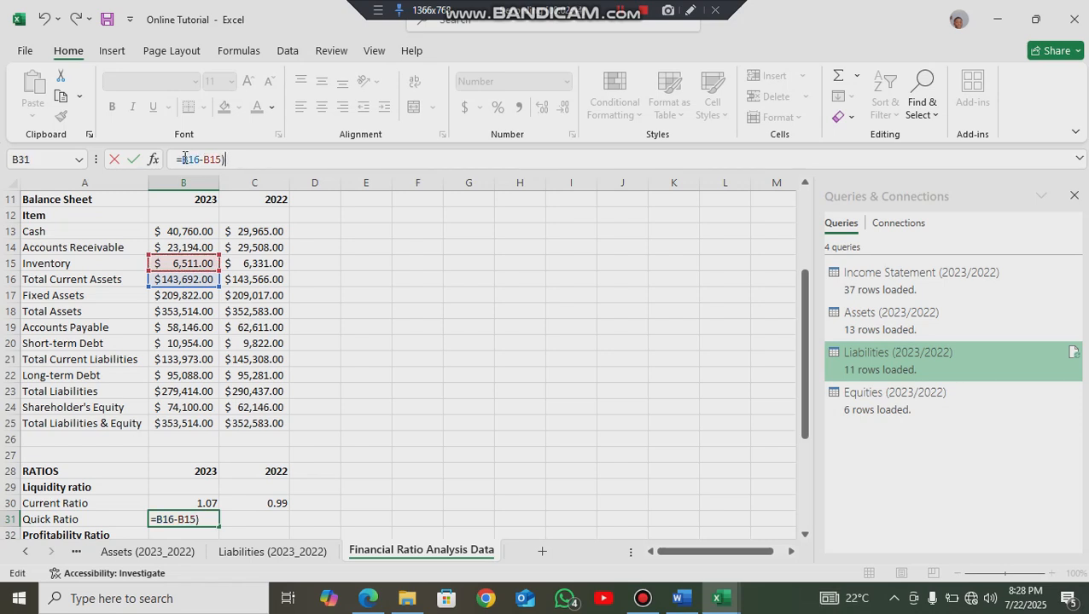
type("(")
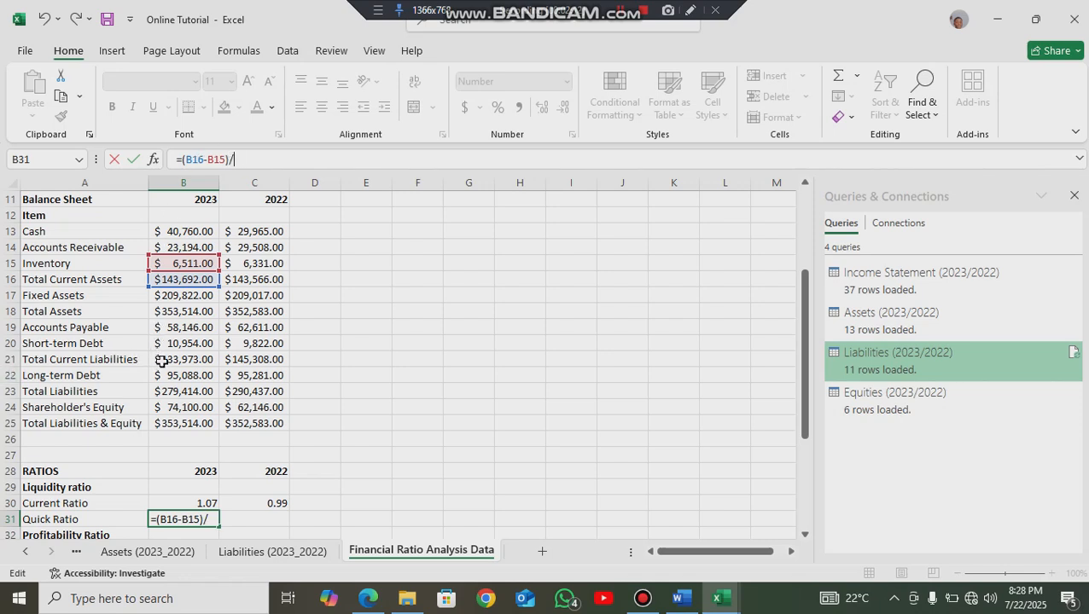
left_click(173, 359)
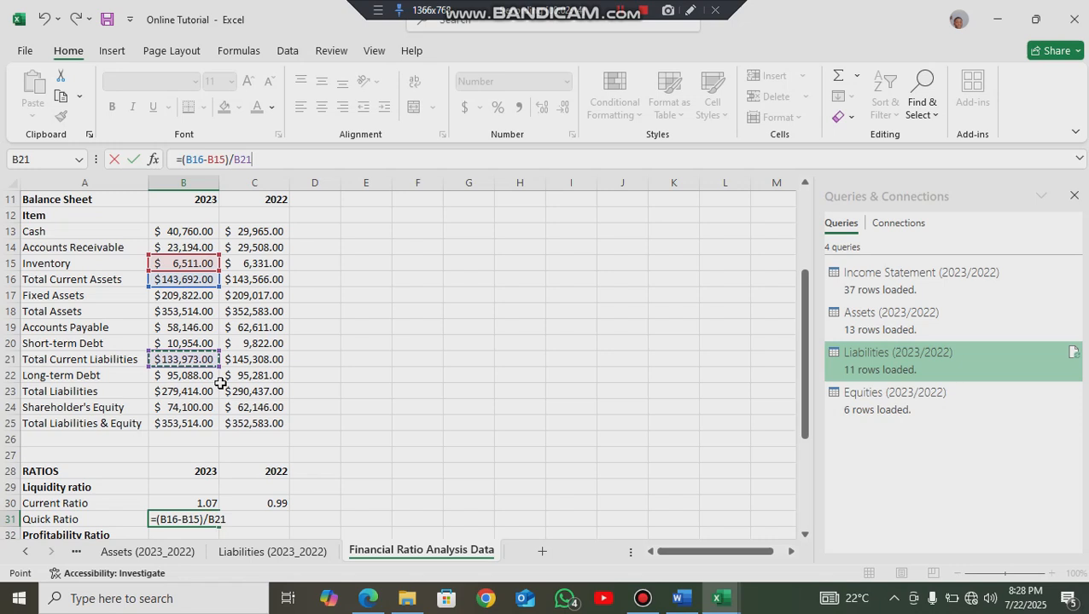
key("Return")
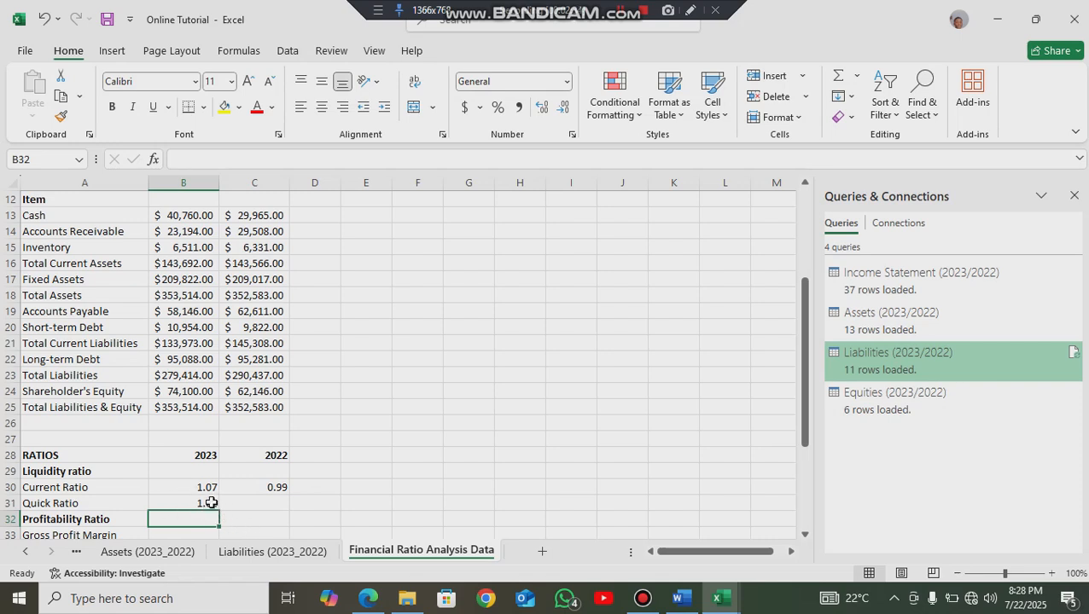
- Fill the Quick Ratio formula from B31 across to C31 for 2022 and select the 2023 Gross Profit Margin cell B33
left_click(213, 506)
left_click_drag(222, 510, 281, 512)
scroll(244, 518, "down", 2)
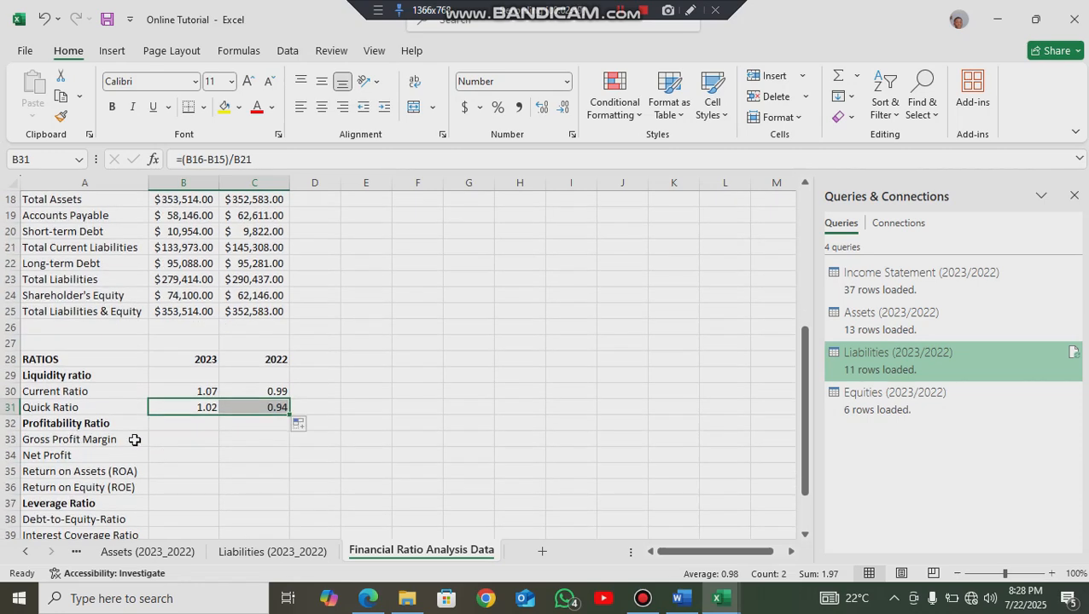
left_click(168, 441)
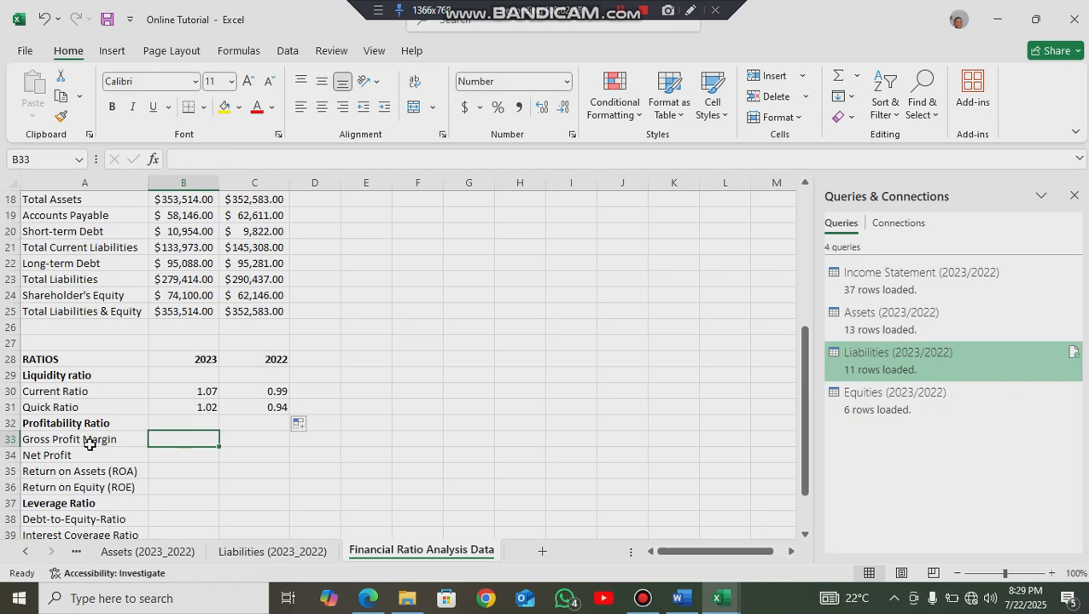
- Check the Gross Profit Margin definition in the Word notes and calculate the 2023 ratio in B33 as =B5/B3
key("alt+Tab")
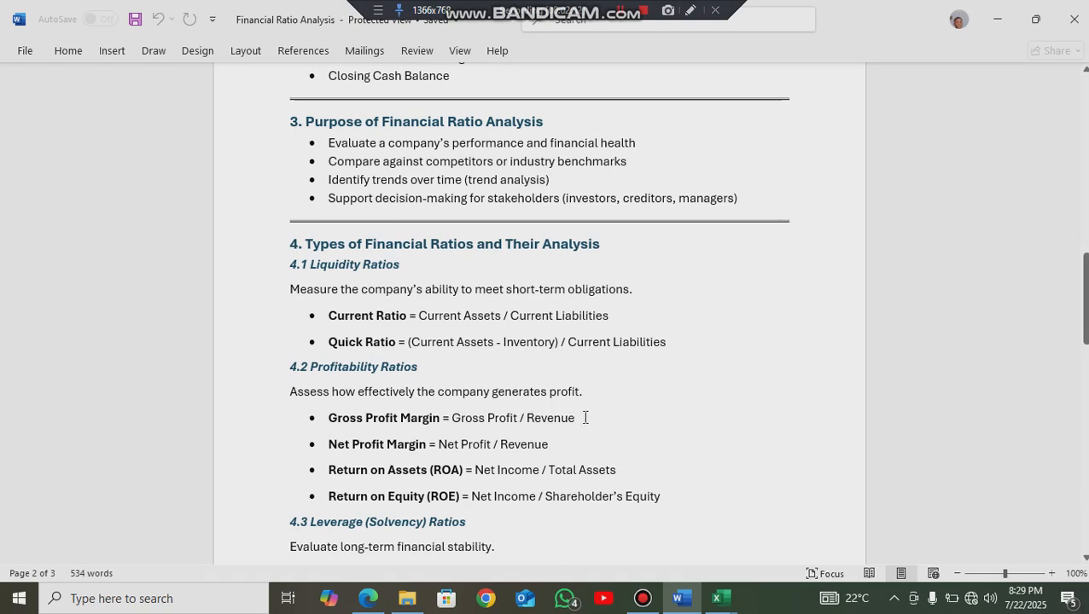
key("alt+Tab")
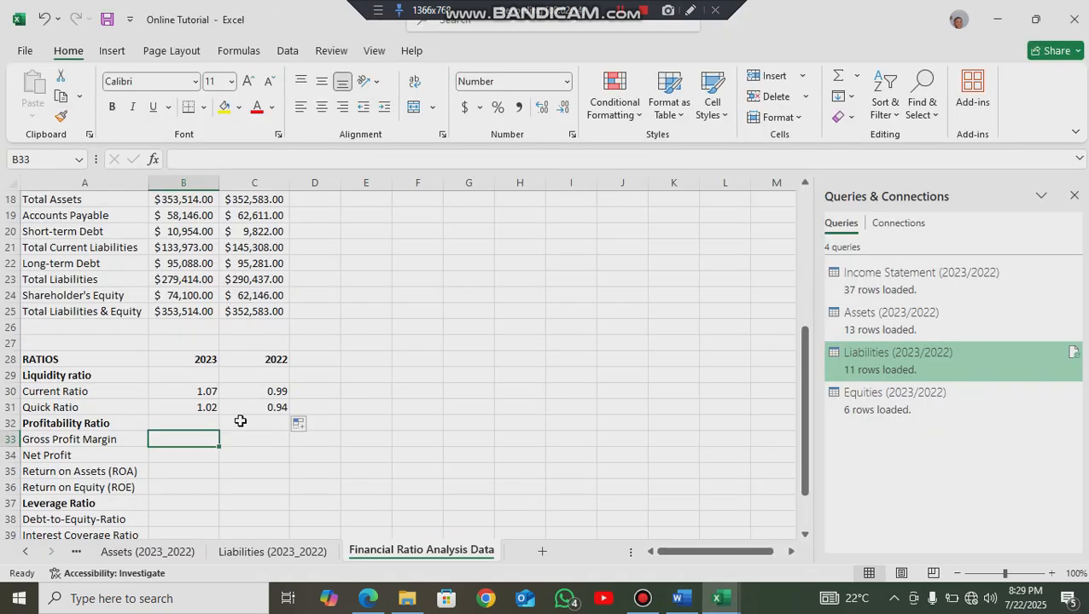
type("=")
scroll(129, 406, "up", 6)
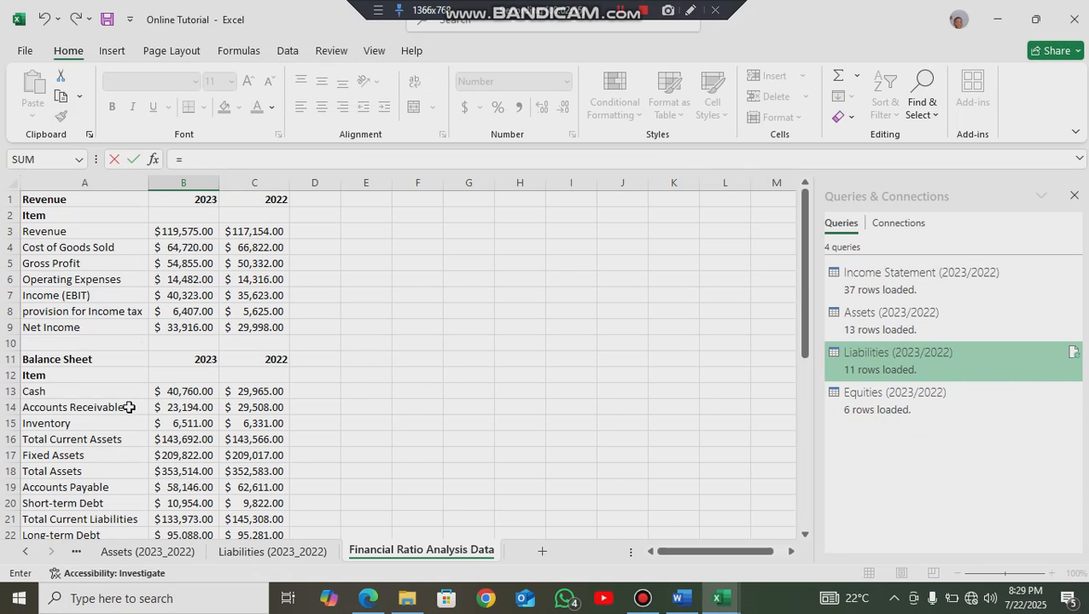
left_click(184, 265)
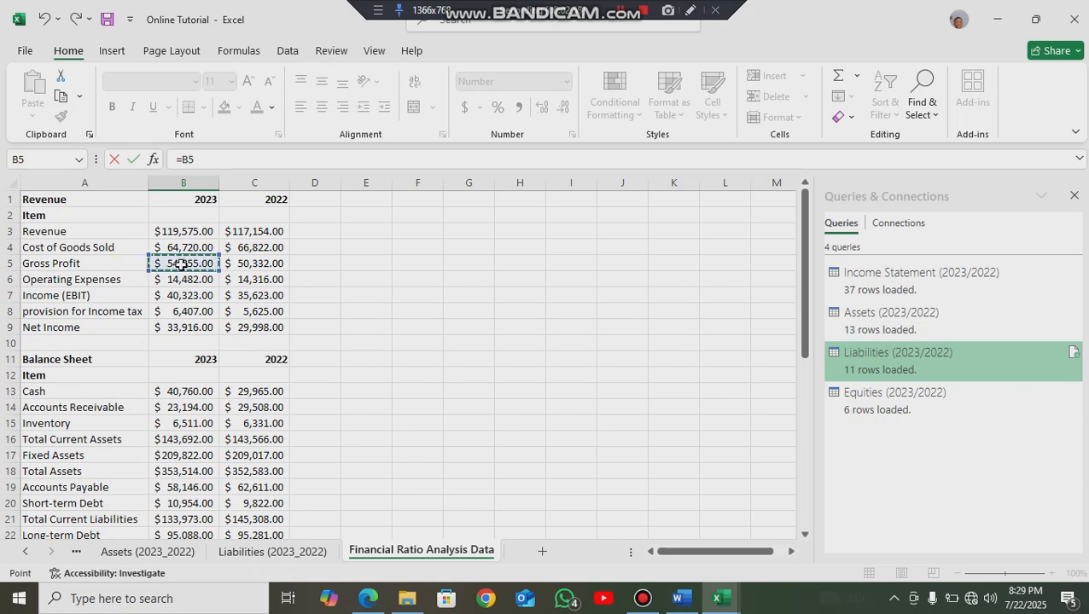
type("/")
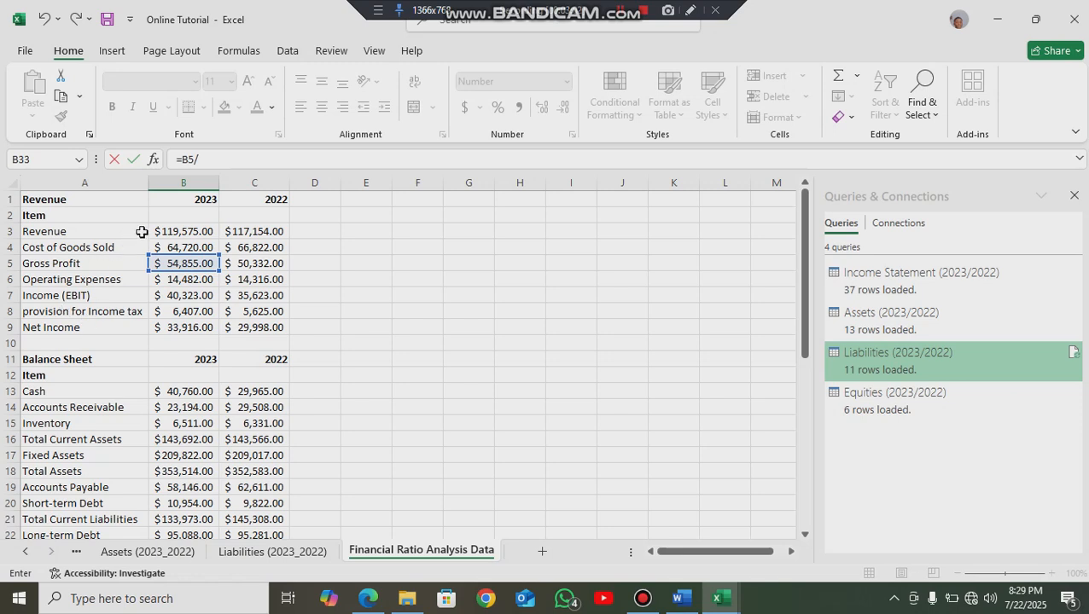
left_click(176, 231)
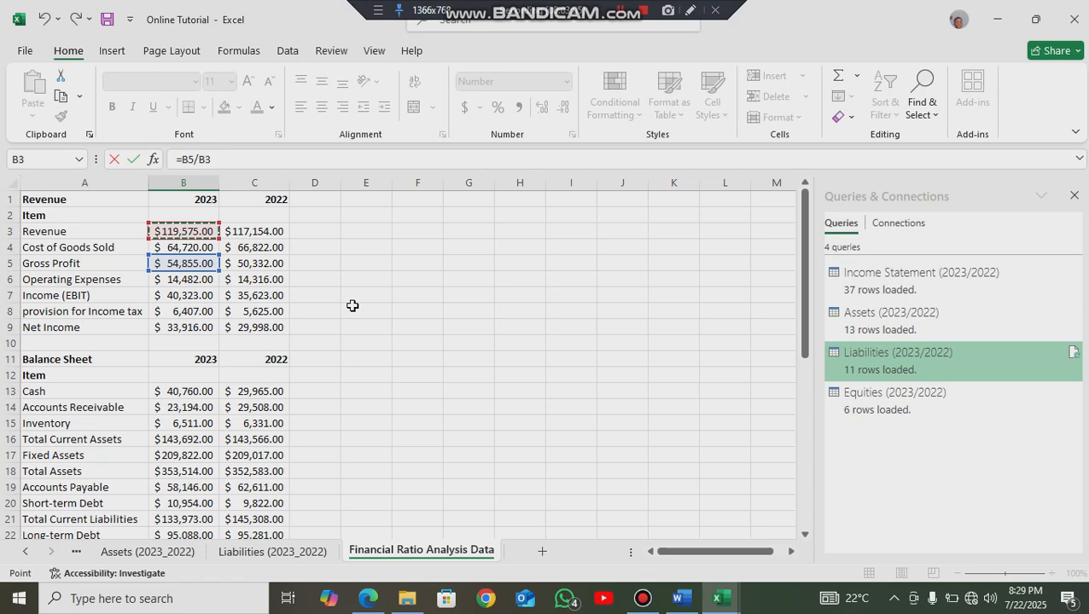
key("Return")
left_click(195, 502)
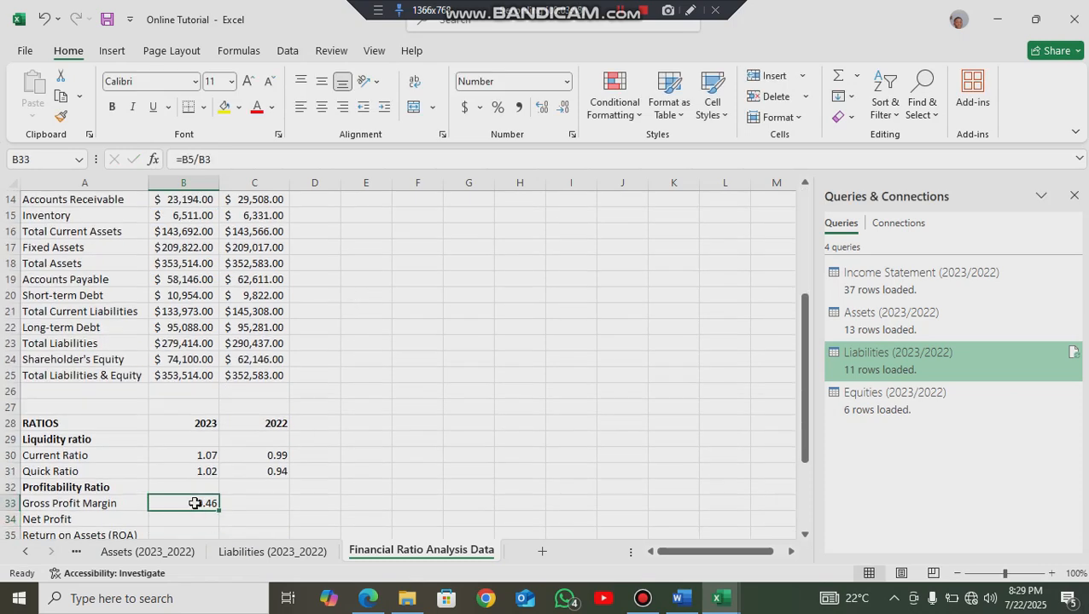
- Check the Net Profit Margin definition in the Word notes and calculate the 2023 ratio in B34 as =B9/B3
left_click(194, 519)
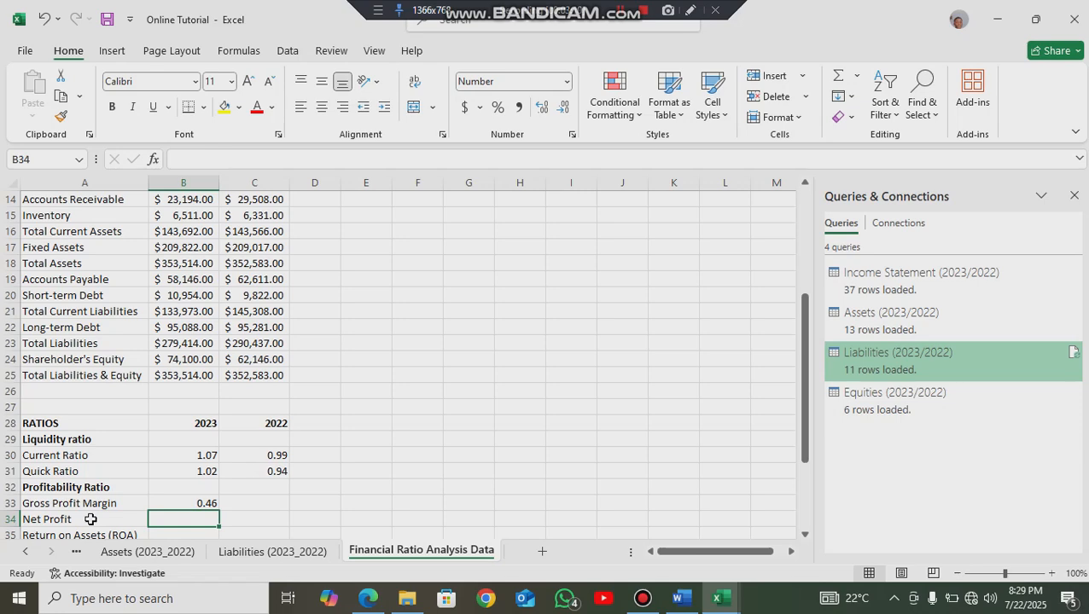
key("alt+Tab")
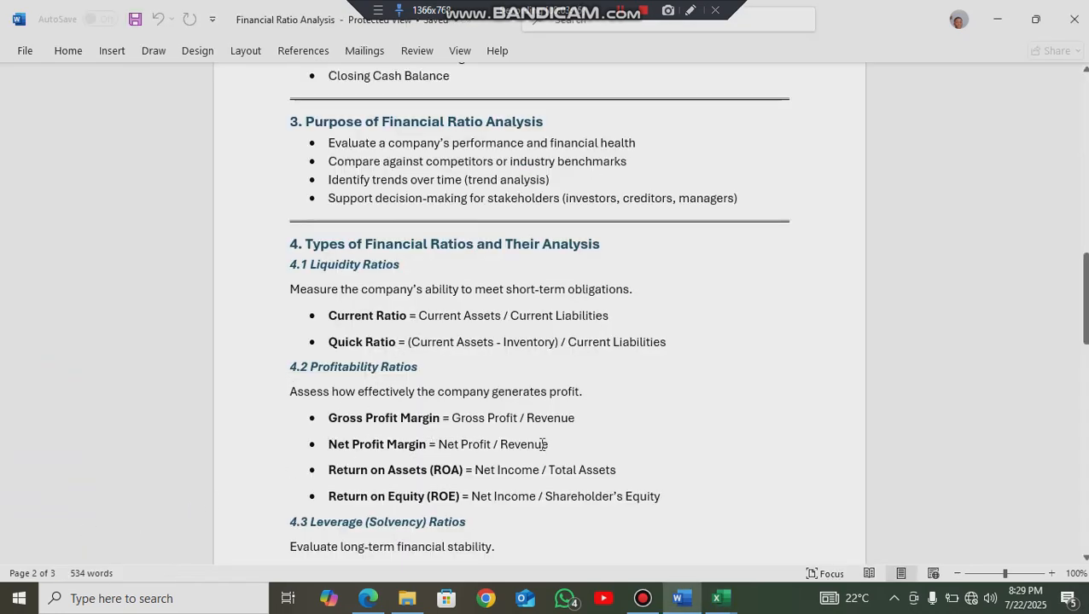
key("alt+Tab")
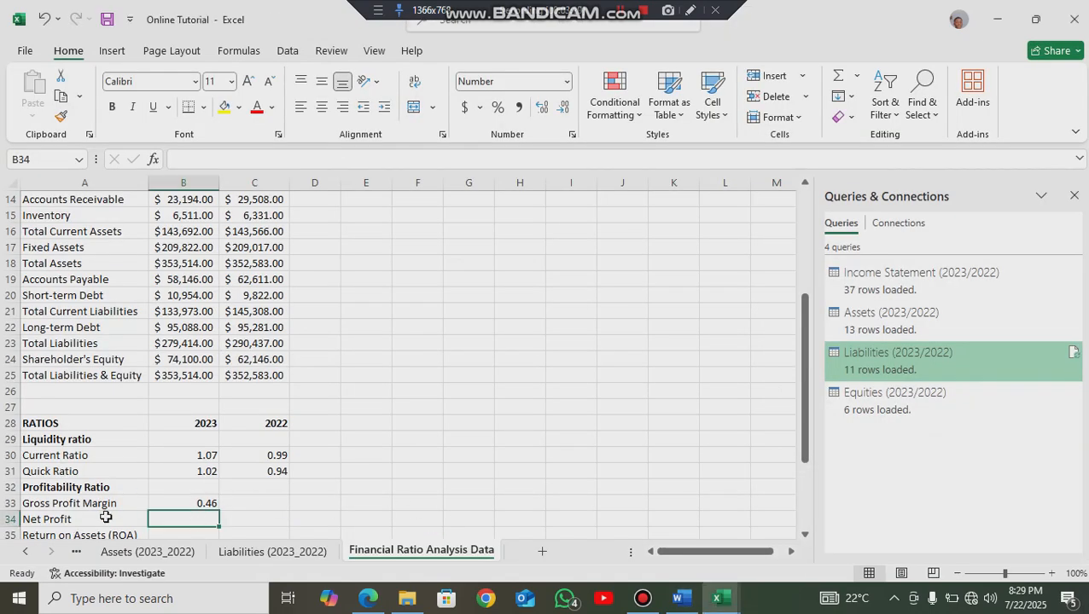
type("=")
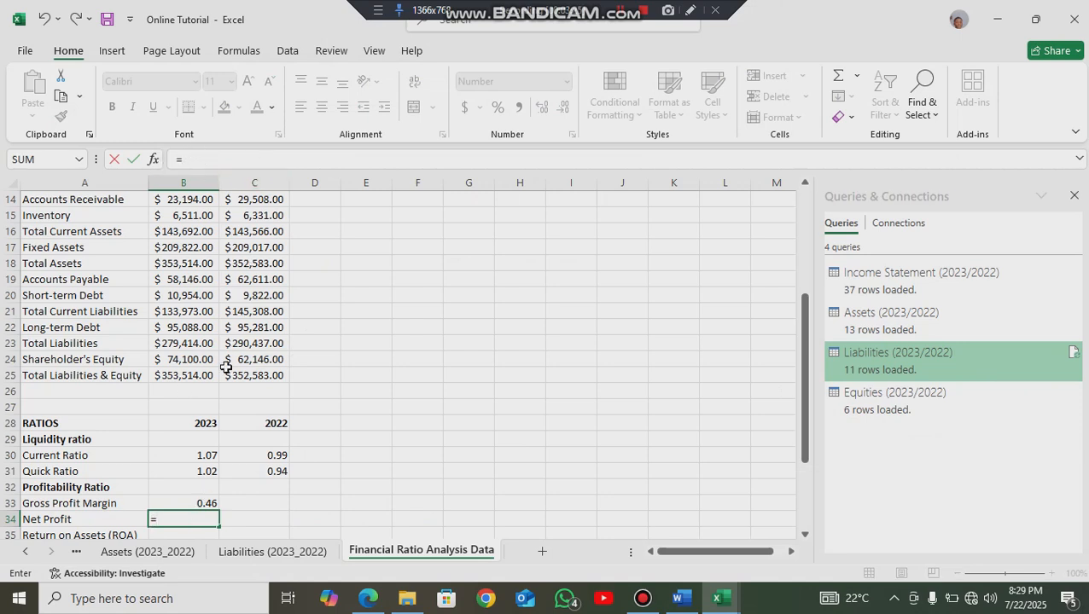
scroll(227, 367, "up", 4)
left_click(174, 328)
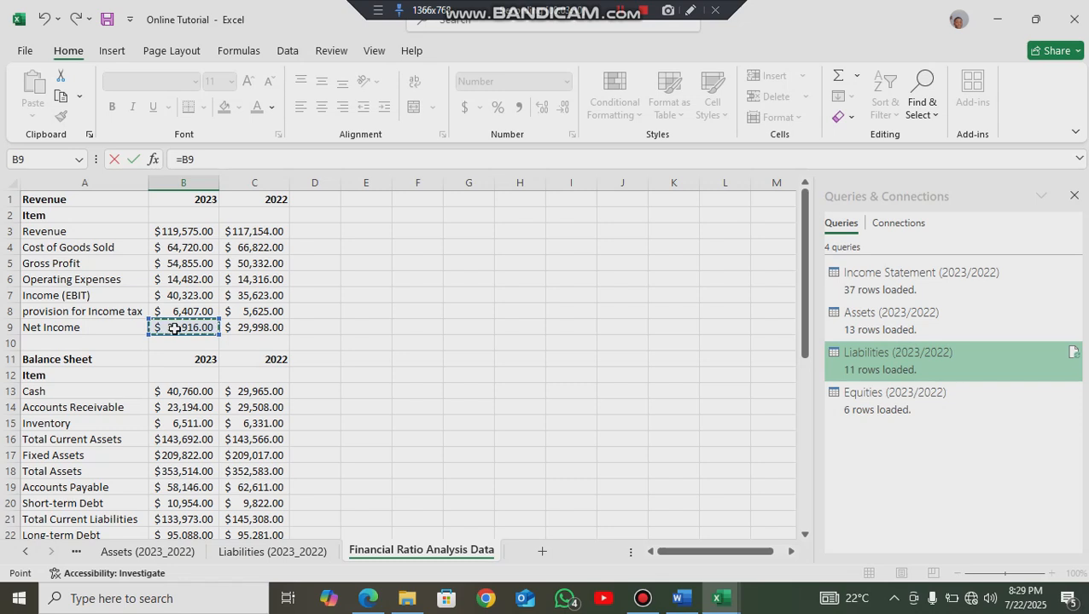
type("/")
left_click(197, 231)
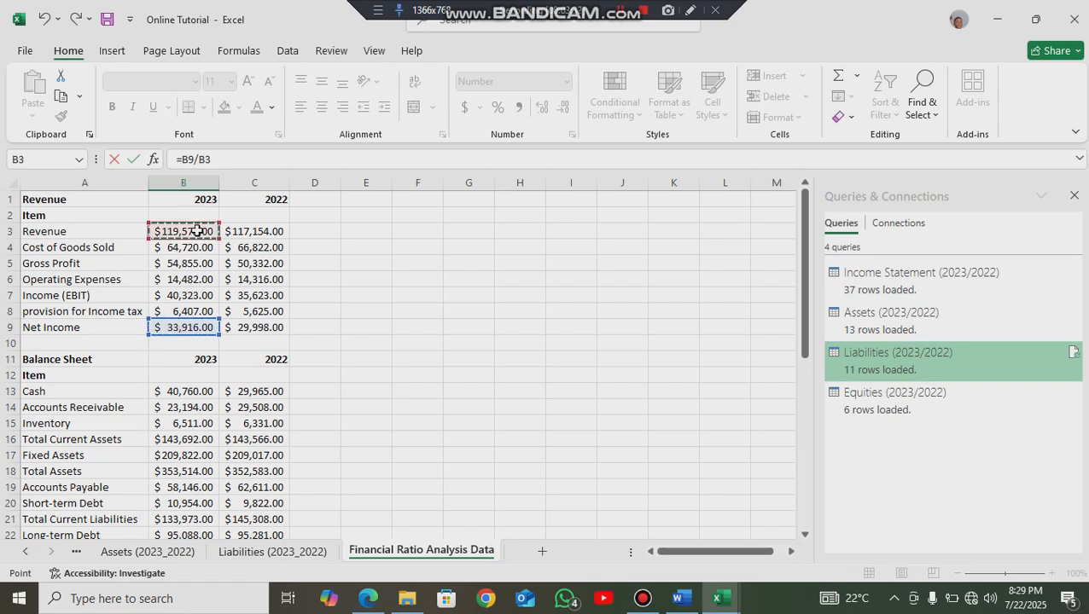
key("Return")
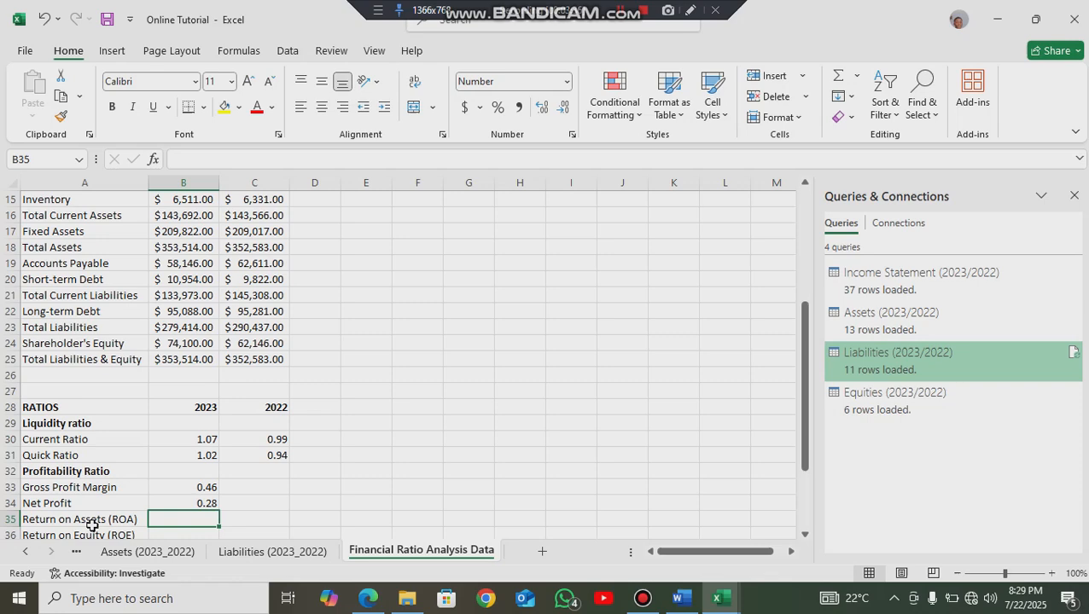
- Check the Return on Assets definition in the Word notes and calculate the 2023 ratio in B35 as =B9/B18
scroll(100, 521, "down", 1)
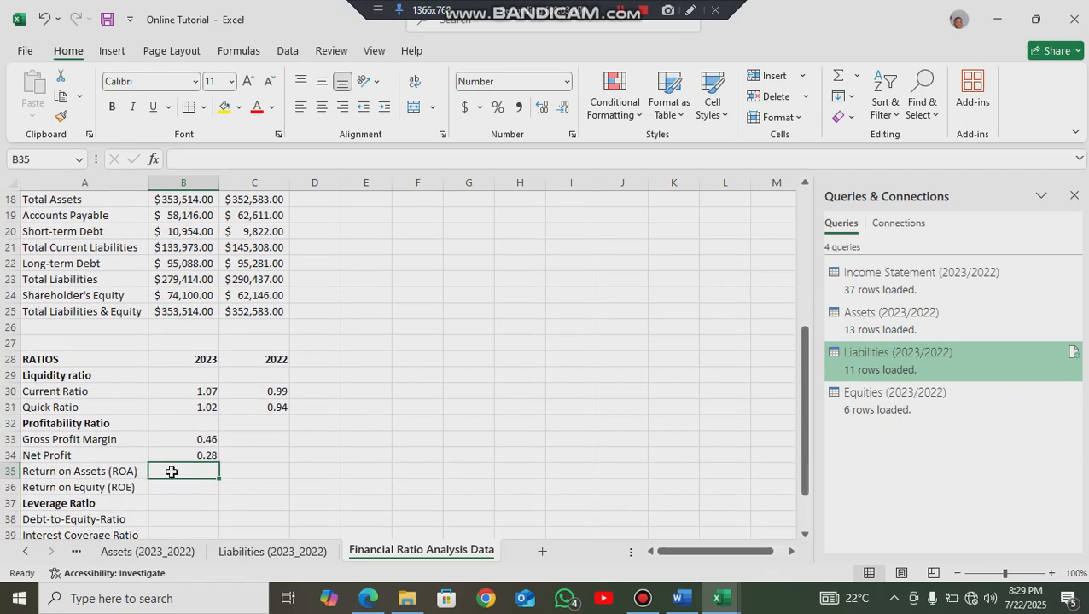
key("alt+Tab")
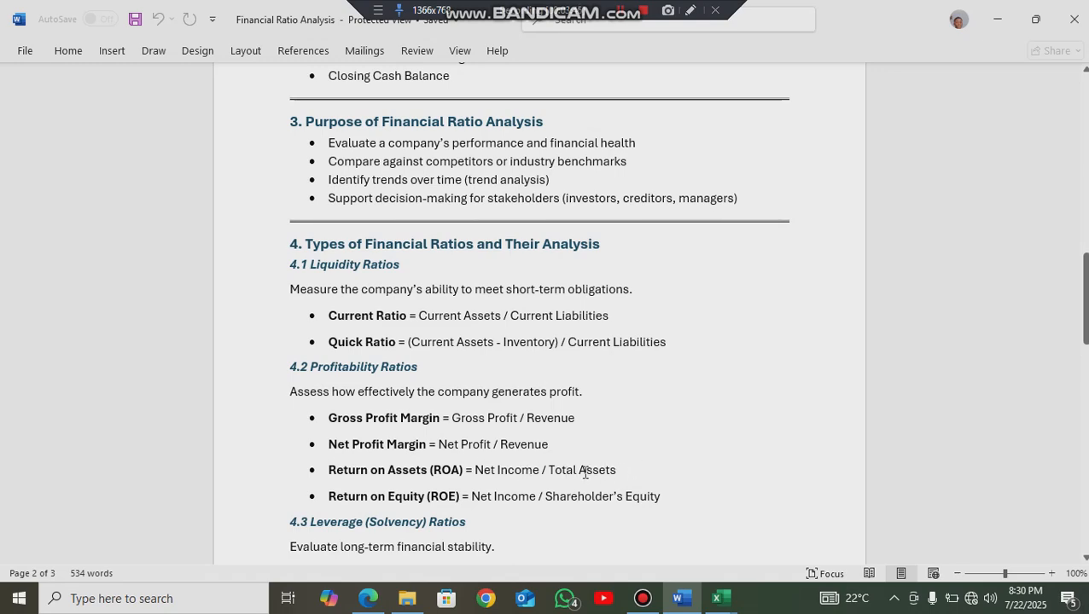
key("alt+Tab")
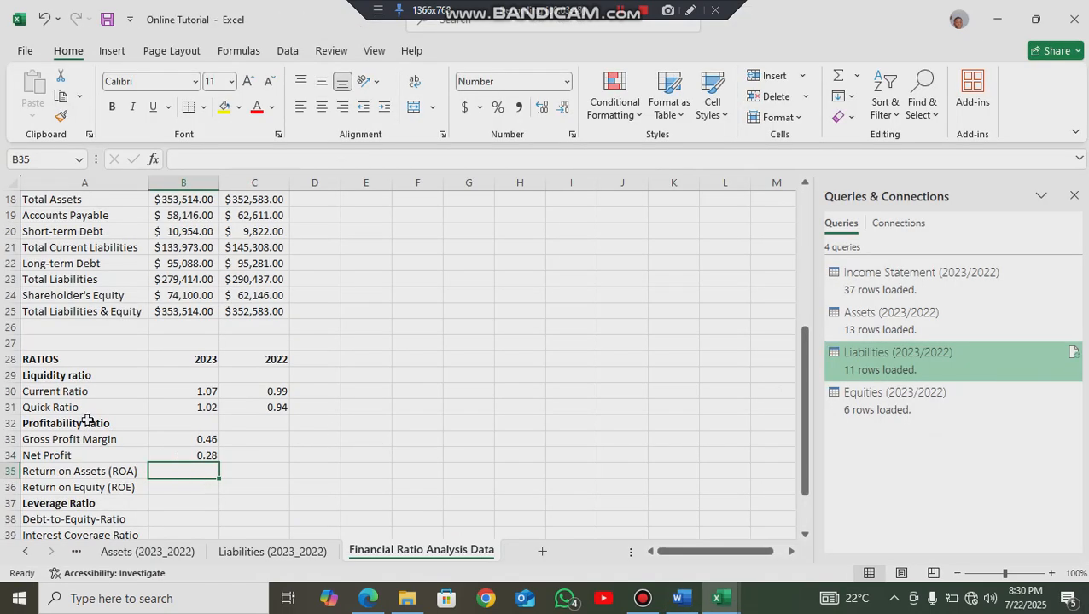
type("=")
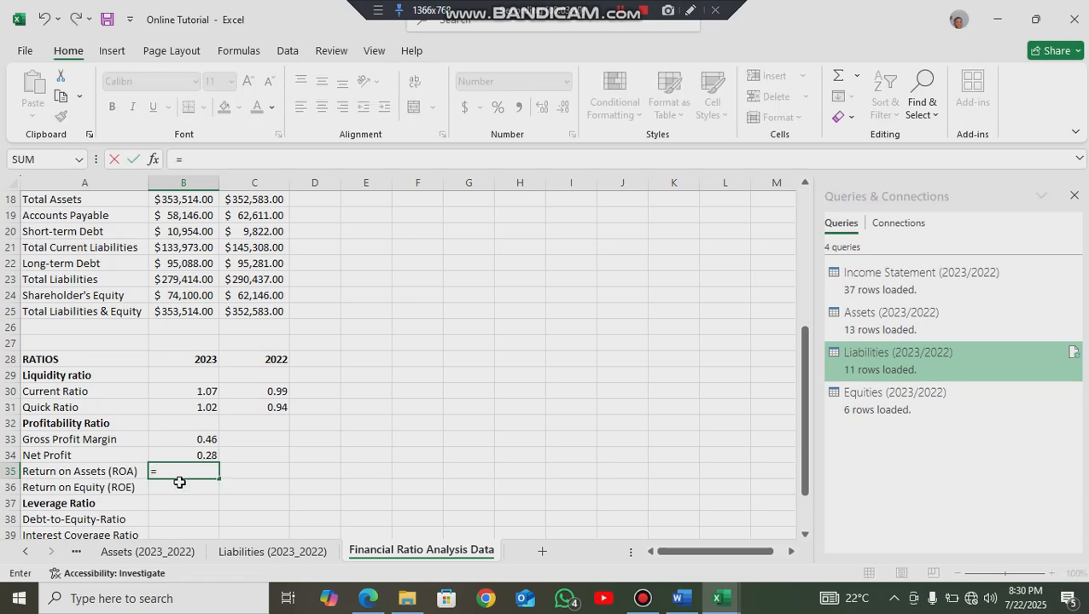
scroll(162, 459, "up", 6)
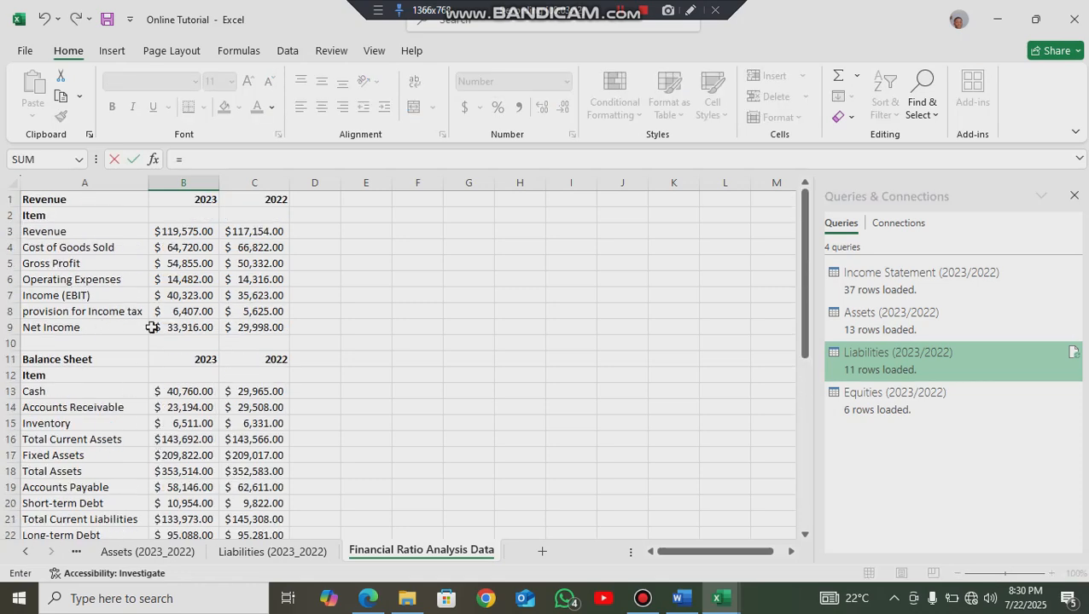
left_click(184, 328)
type("/")
scroll(204, 426, "down", 4)
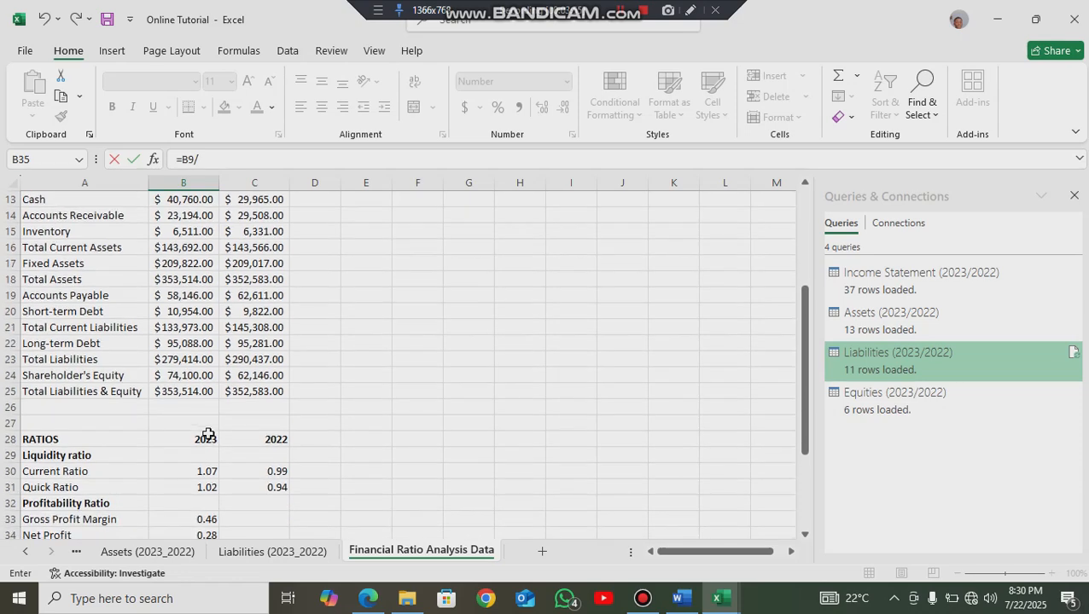
scroll(171, 384, "down", 1)
scroll(102, 337, "up", 1)
left_click(182, 279)
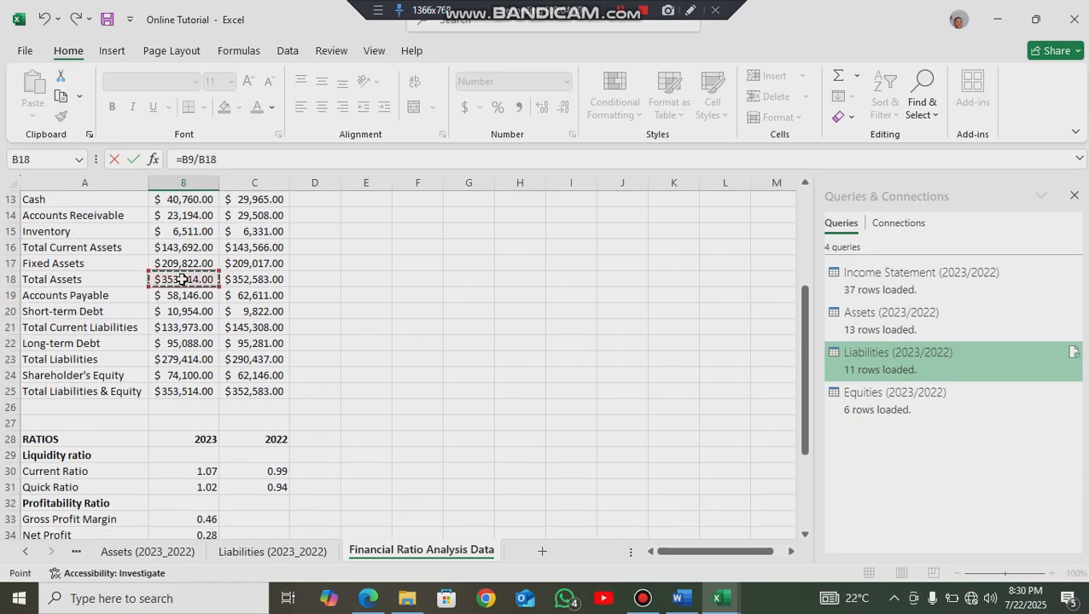
key("Return")
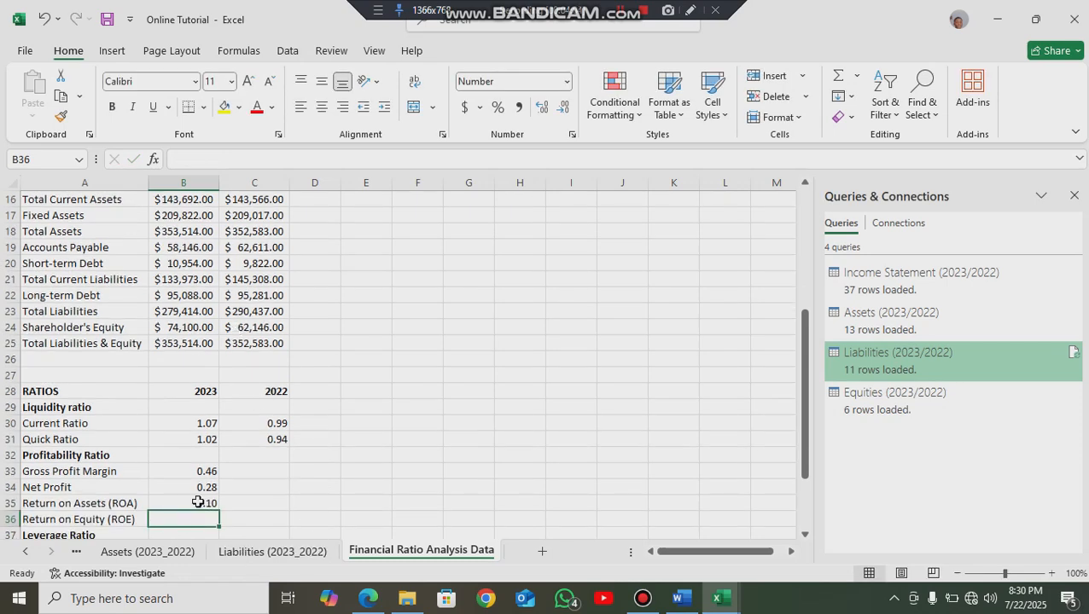
- Check the Return on Equity definition in the Word notes and calculate the 2023 ratio in B36 by dividing net income by shareholder's equity
scroll(197, 502, "down", 1)
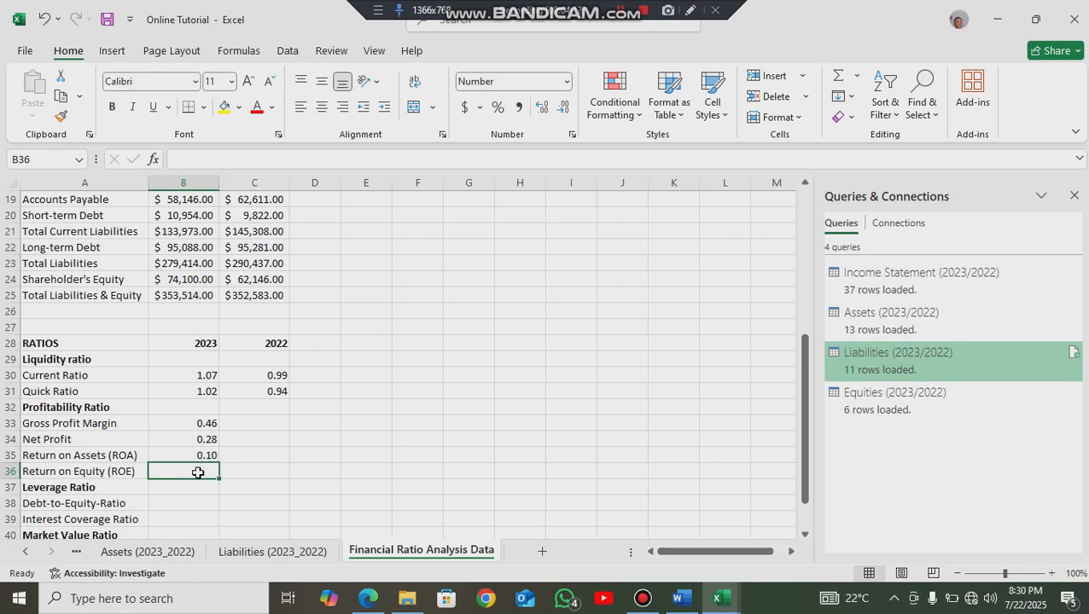
key("alt+Tab")
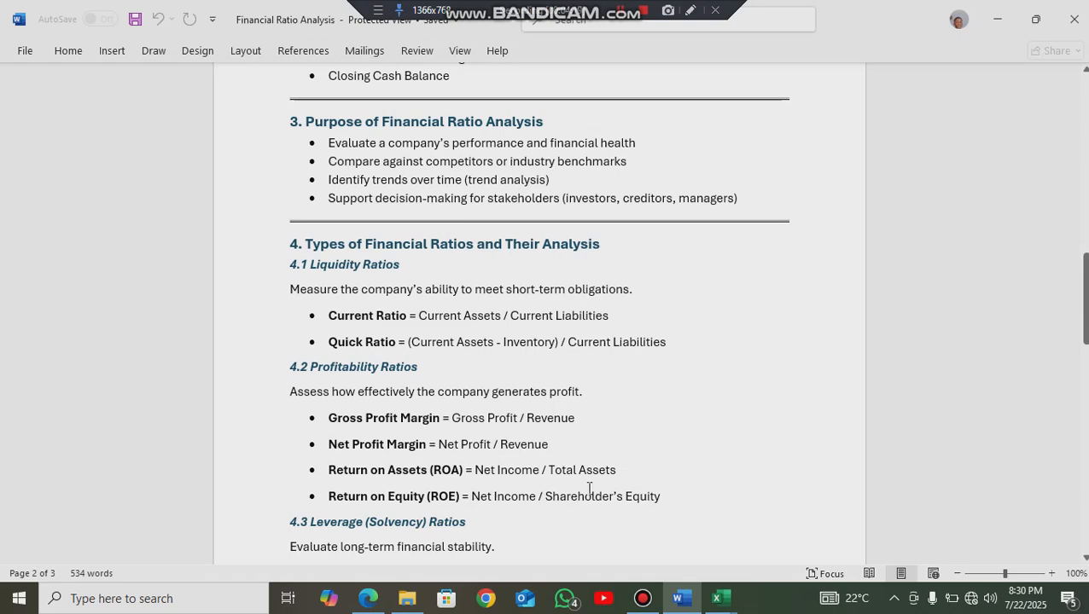
key("alt+Tab")
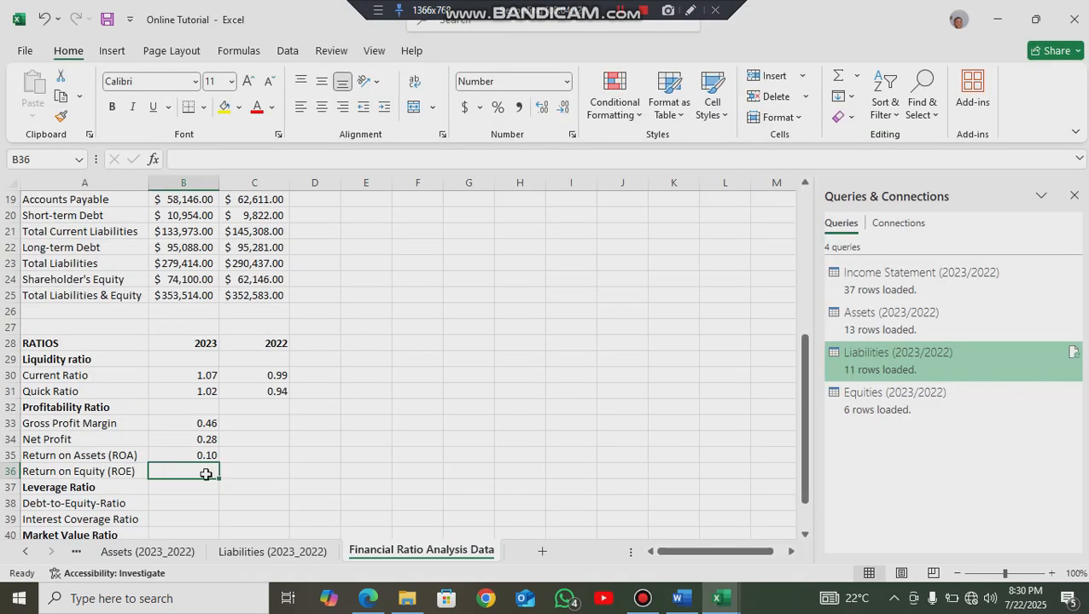
type("=")
scroll(152, 415, "up", 6)
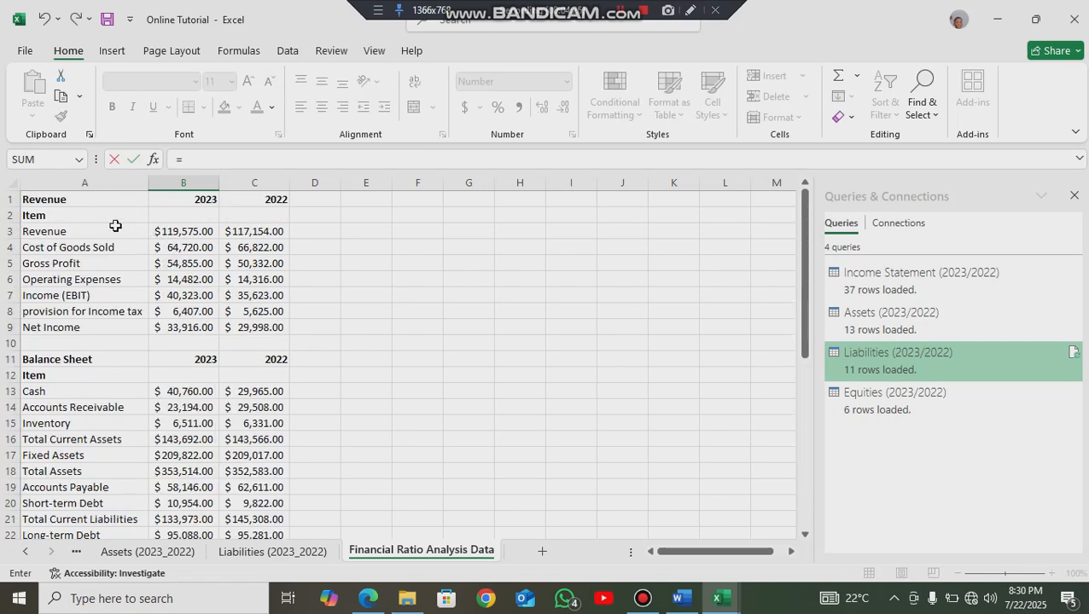
left_click(195, 326)
type("/")
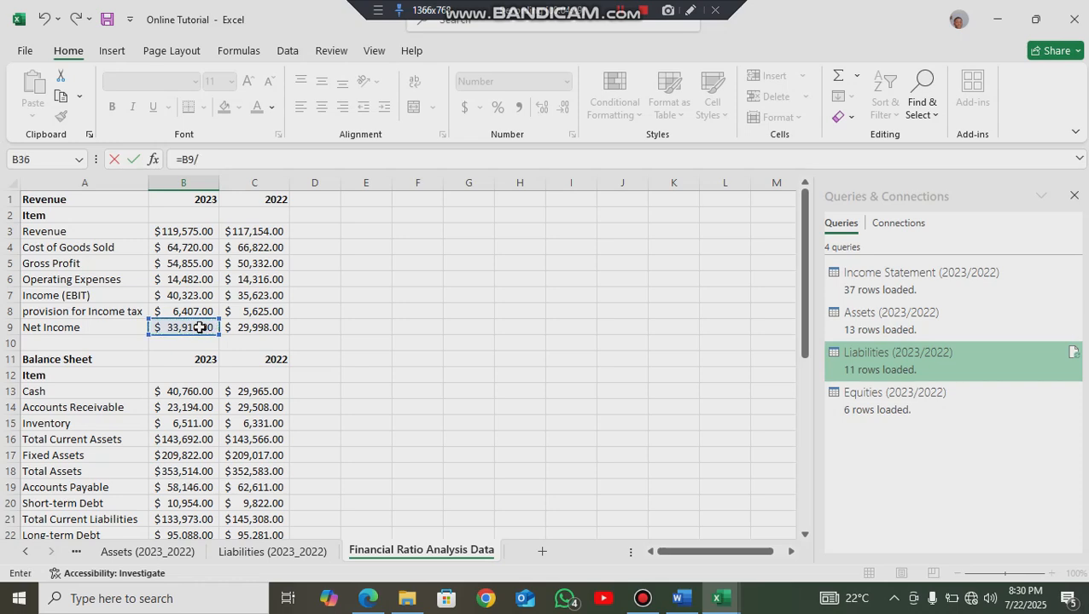
scroll(198, 327, "down", 7)
scroll(191, 341, "up", 2)
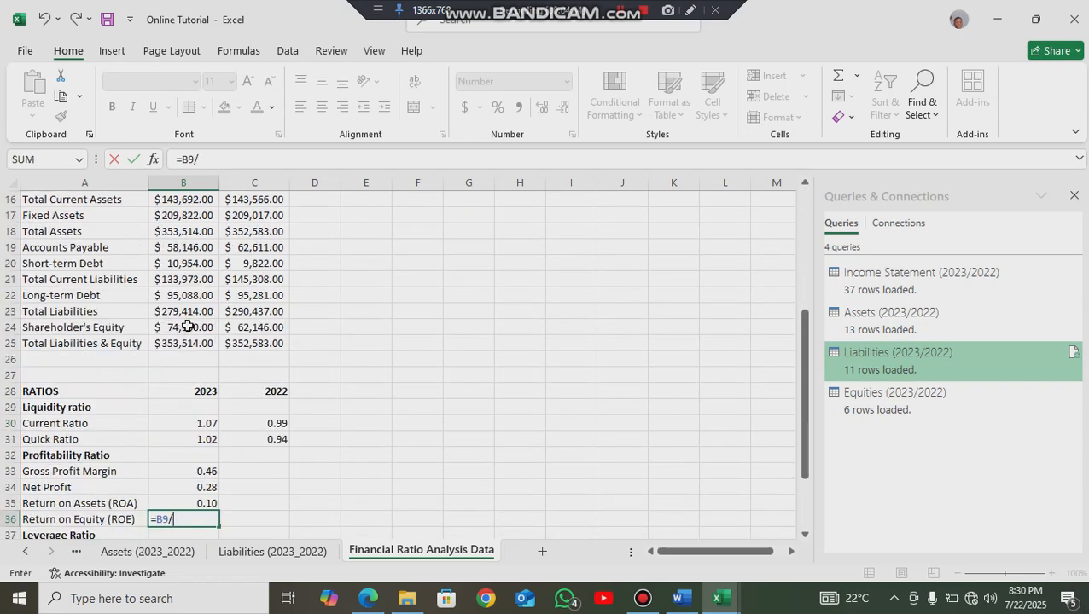
left_click(197, 328)
key("Return")
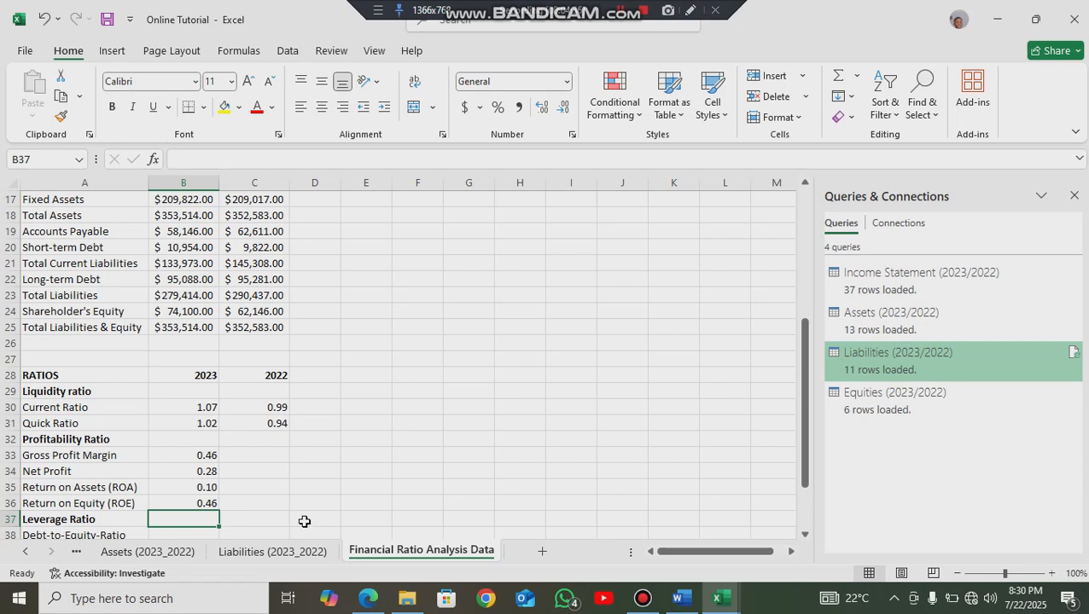
- Fill the four 2023 profitability ratio formulas in B33:B36 across to the 2022 column
left_click_drag(201, 454, 210, 497)
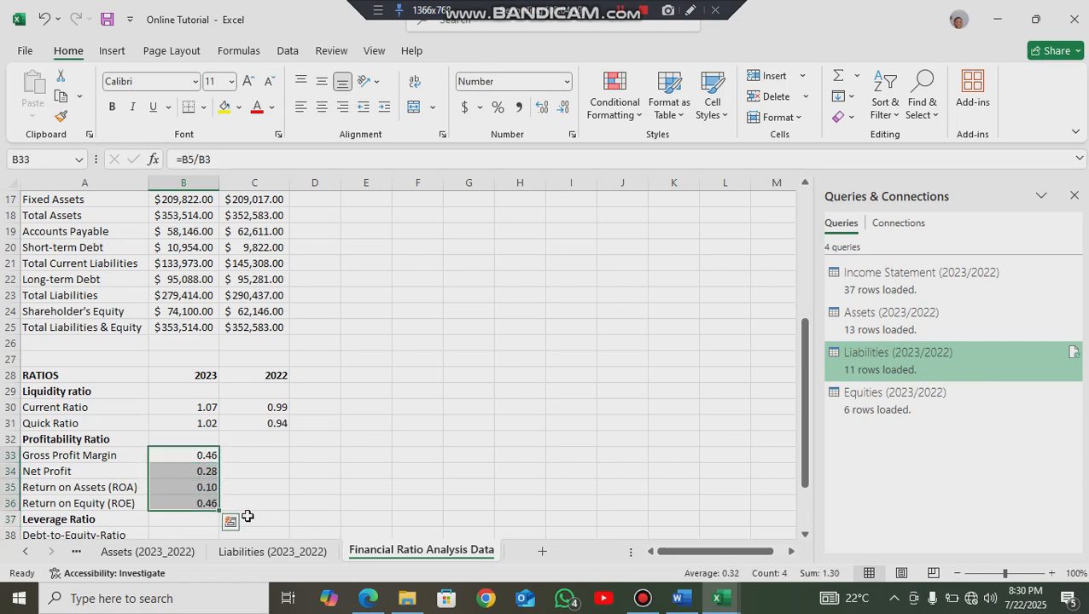
scroll(244, 511, "down", 2)
left_click_drag(221, 413, 266, 413)
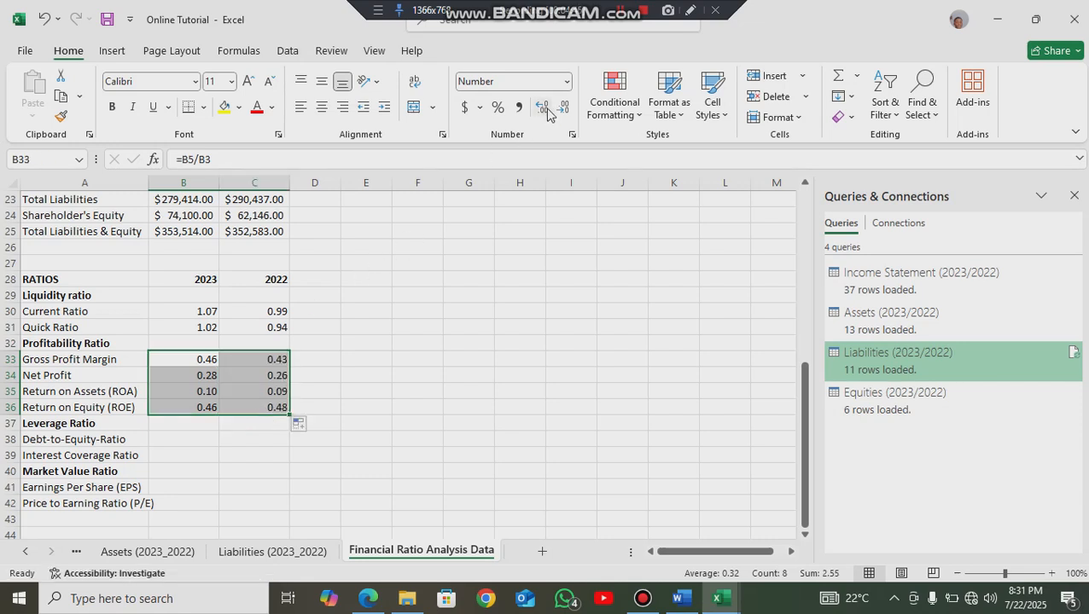
- Check how the Debt-to-Equity Ratio is defined in the Word notes, with cell B38 selected in the workbook for its 2023 value
left_click(171, 440)
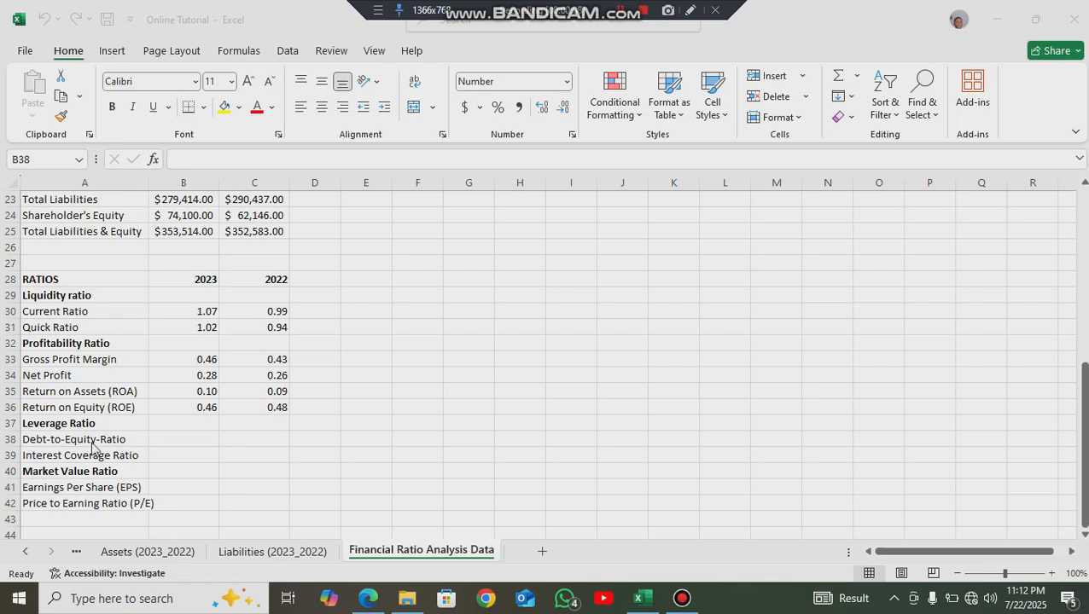
scroll(98, 444, "up", 1)
scroll(85, 427, "down", 2)
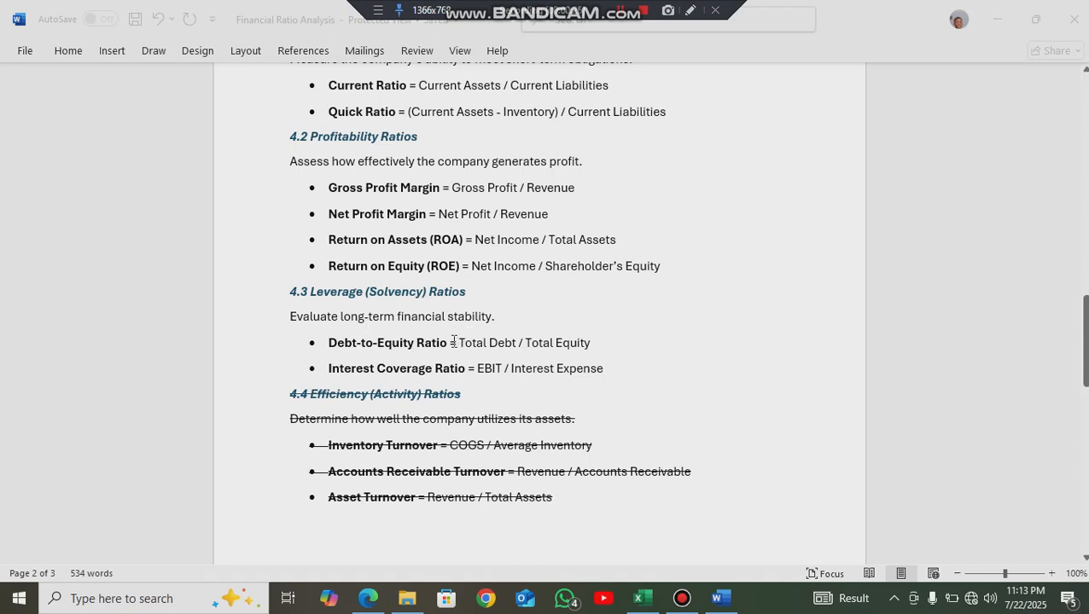
left_click_drag(458, 342, 586, 345)
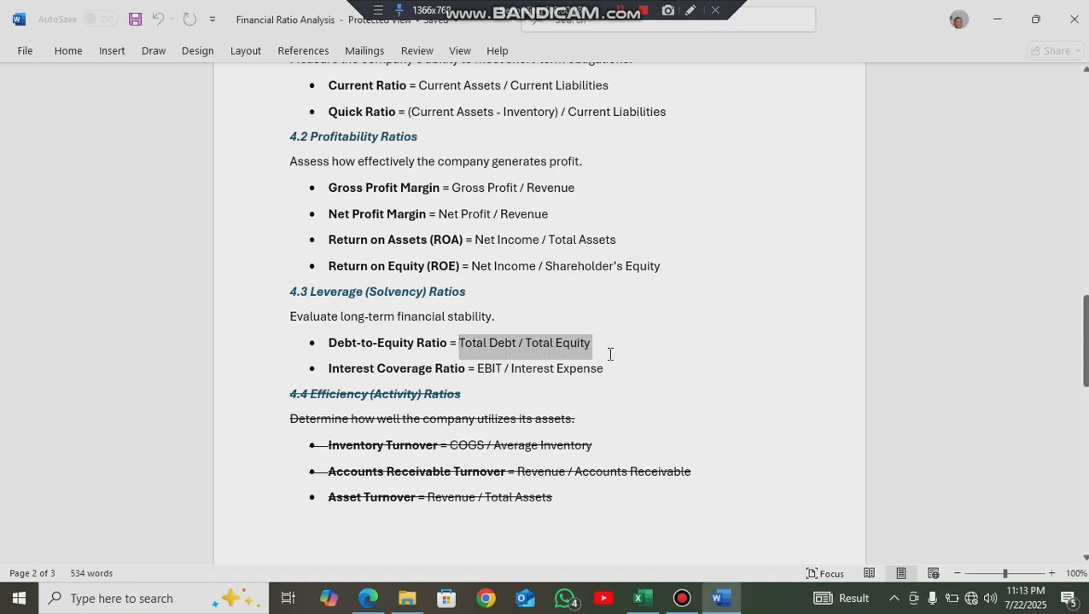
left_click(600, 348)
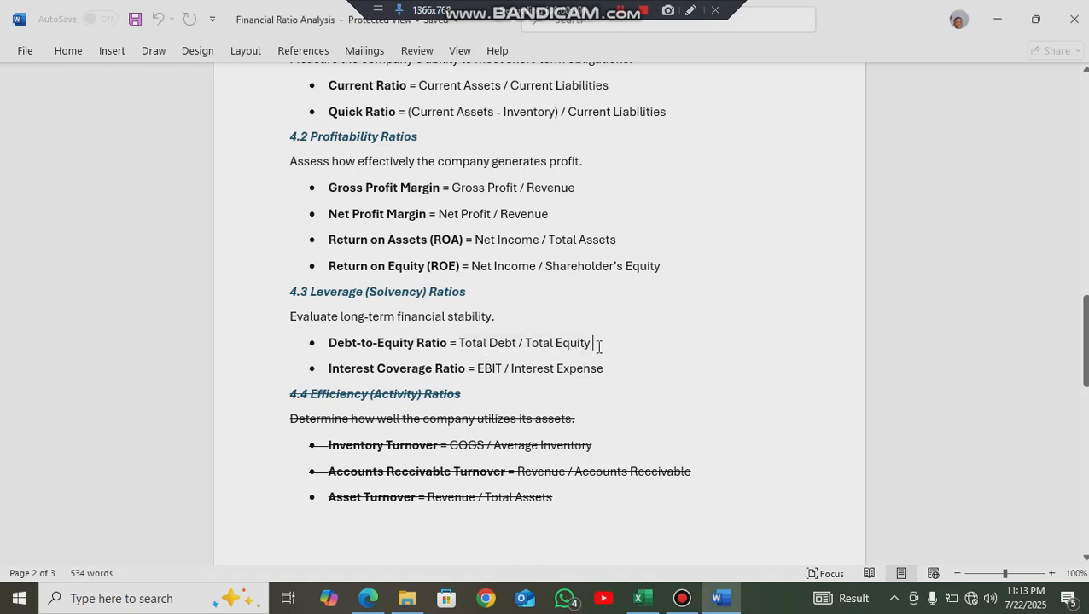
key("alt+Tab")
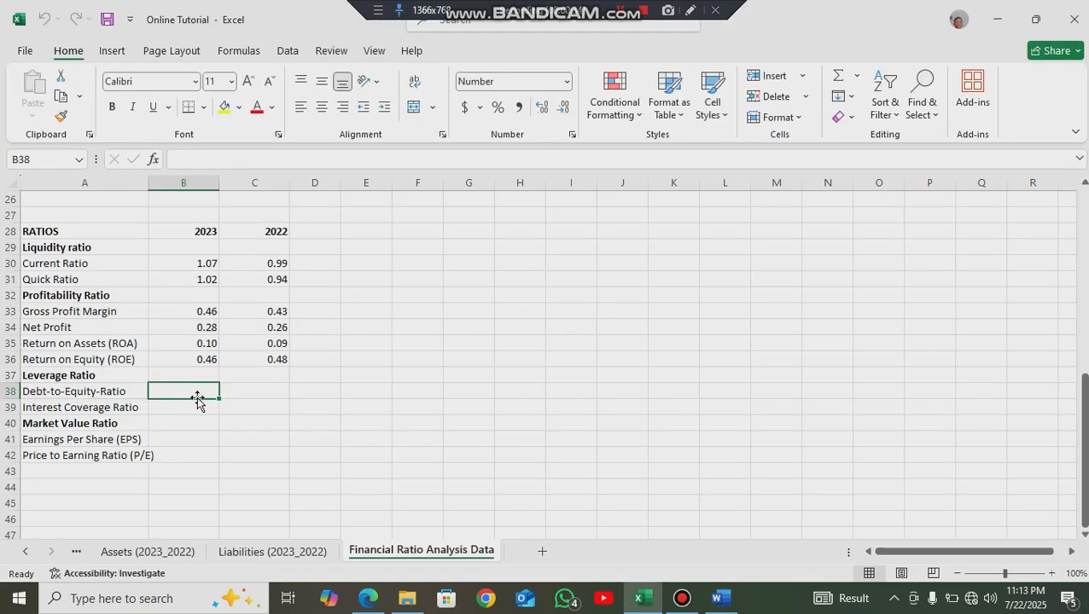
- Calculate the 2023 Debt-to-Equity Ratio in B38 by dividing total liabilities by shareholder's equity, as =B23/B24
type("=")
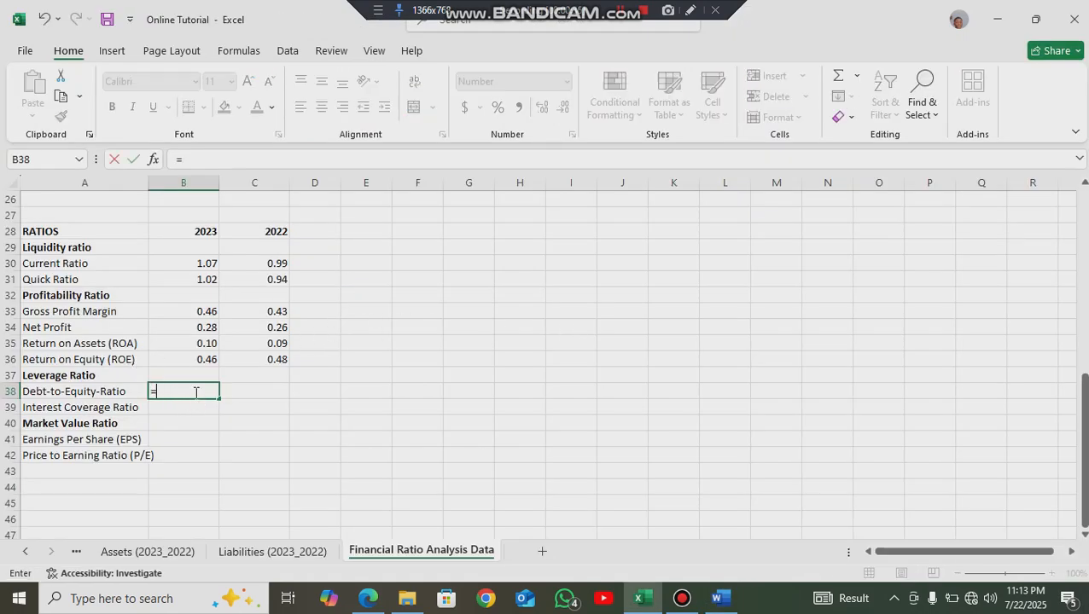
scroll(209, 381, "up", 6)
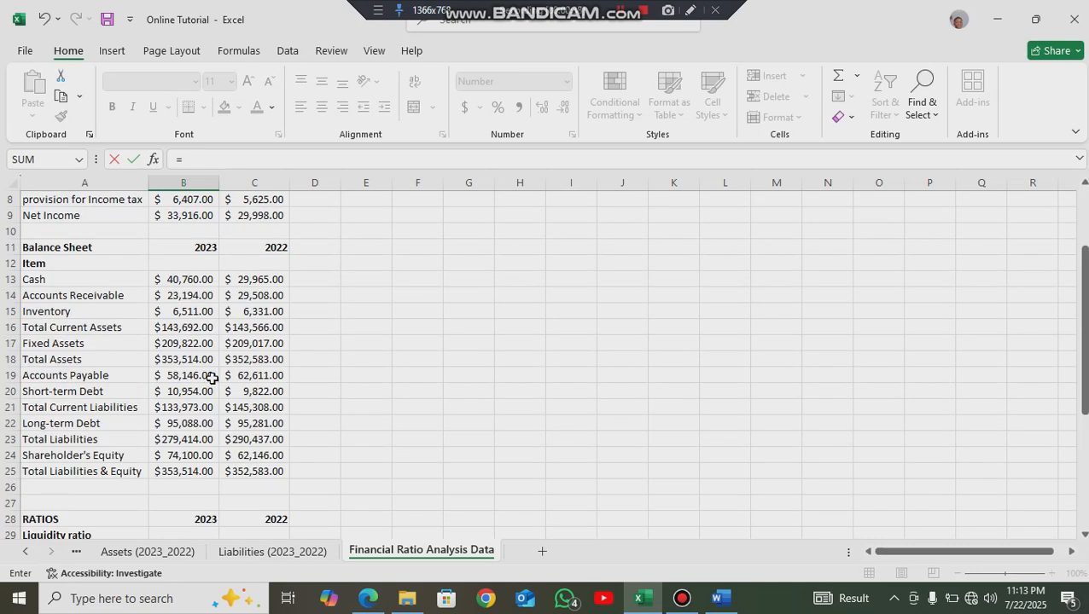
scroll(211, 378, "up", 1)
scroll(210, 377, "down", 3)
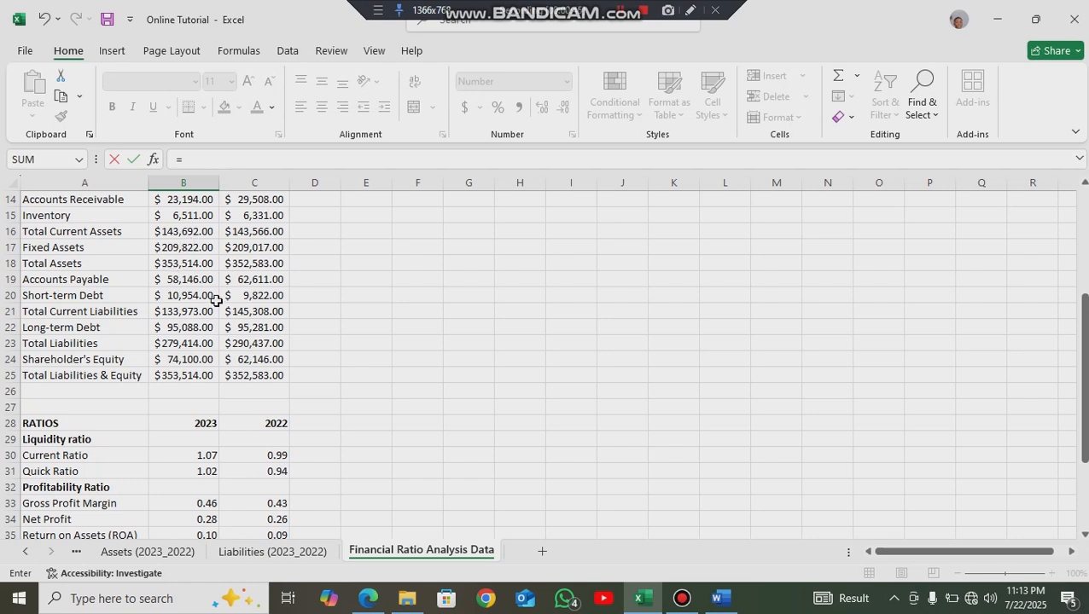
scroll(213, 299, "up", 1)
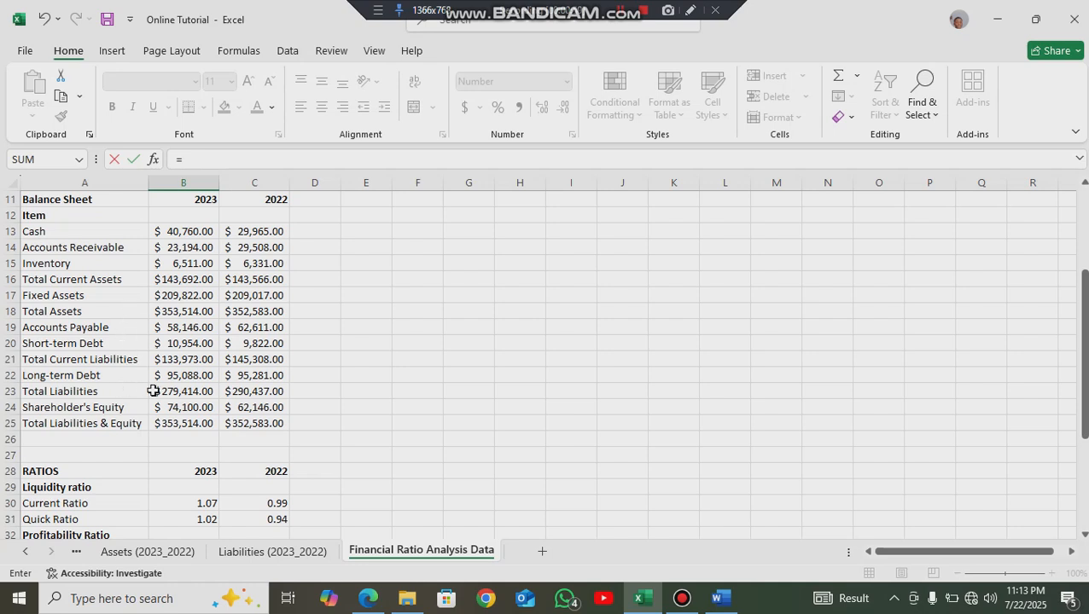
left_click(190, 394)
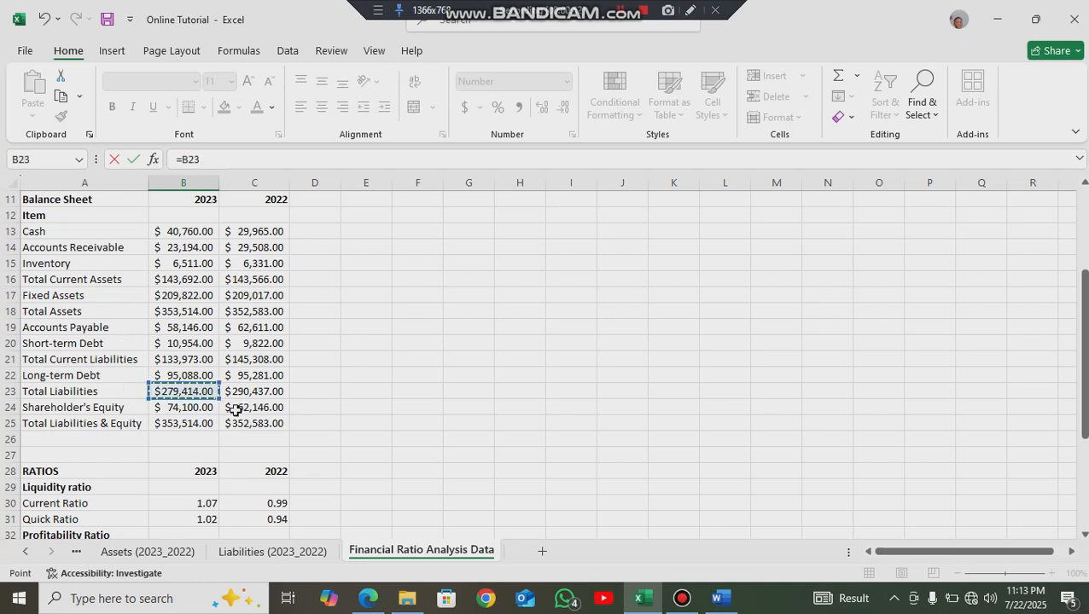
type("/")
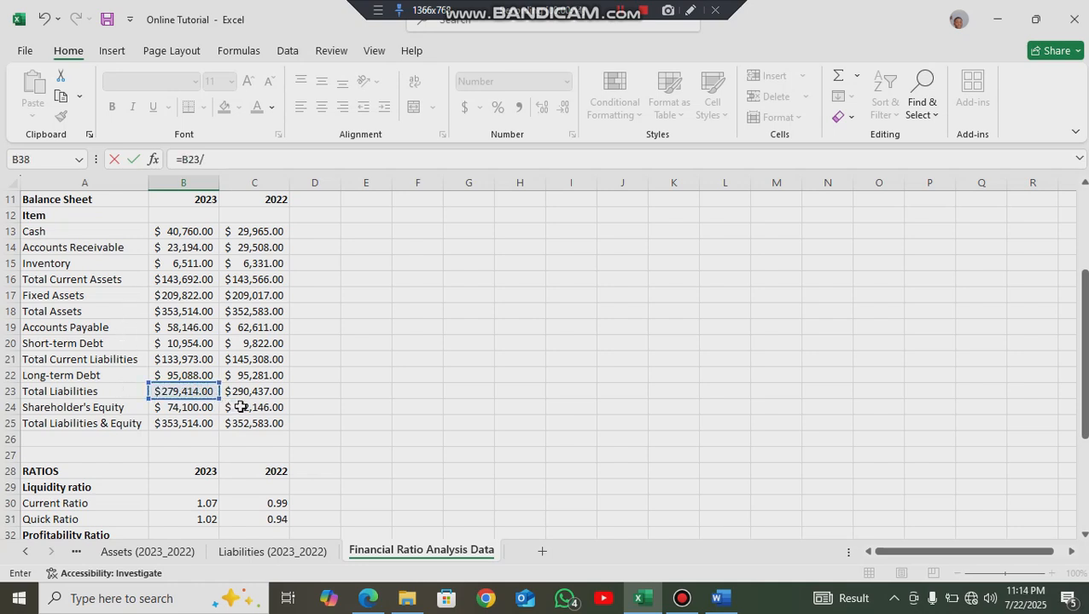
left_click(175, 409)
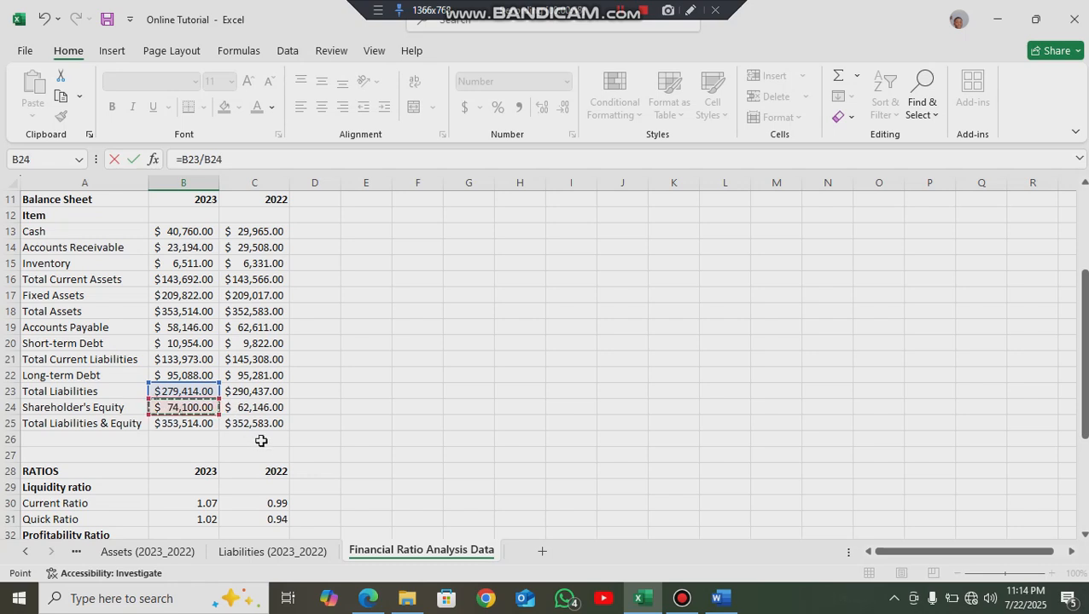
key("Return")
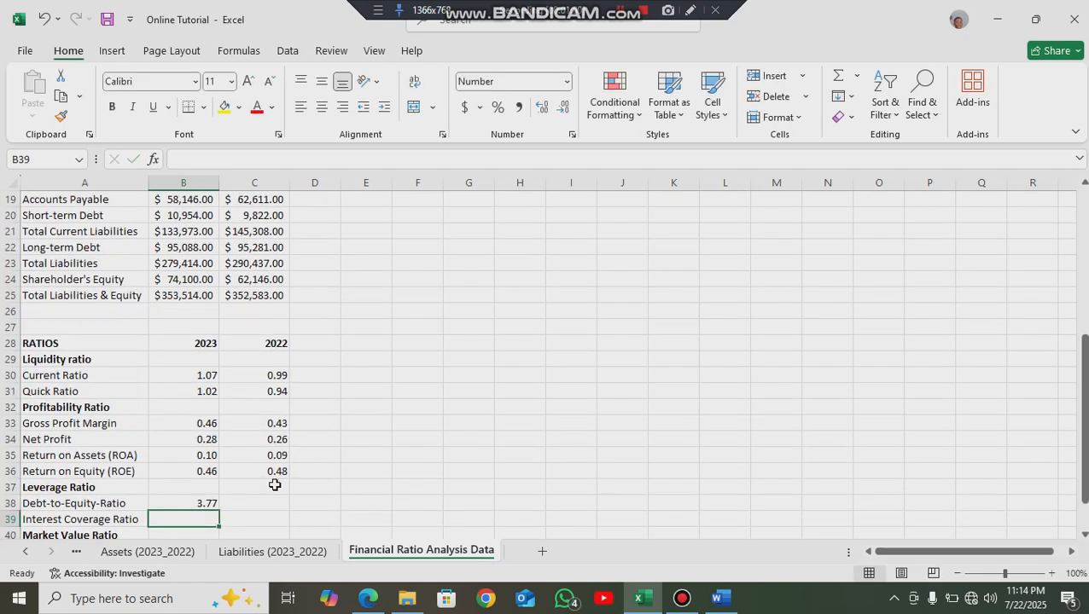
scroll(191, 454, "down", 1)
left_click(192, 456)
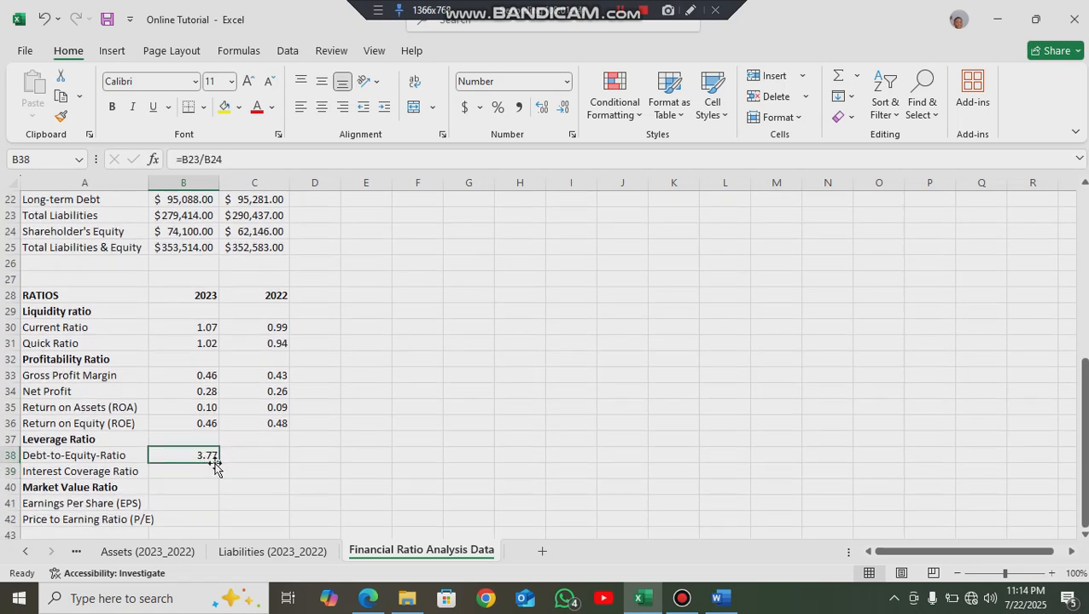
- Check how the Interest Coverage Ratio is defined in the Word notes, with cell B39 selected in the workbook for its 2023 value
left_click(195, 469)
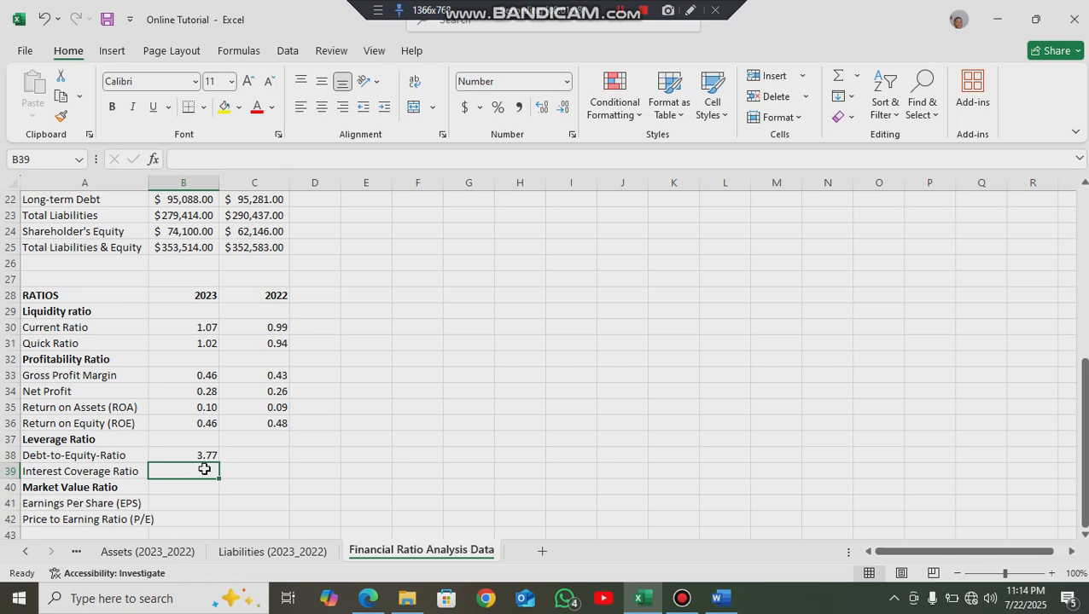
key("alt+Tab")
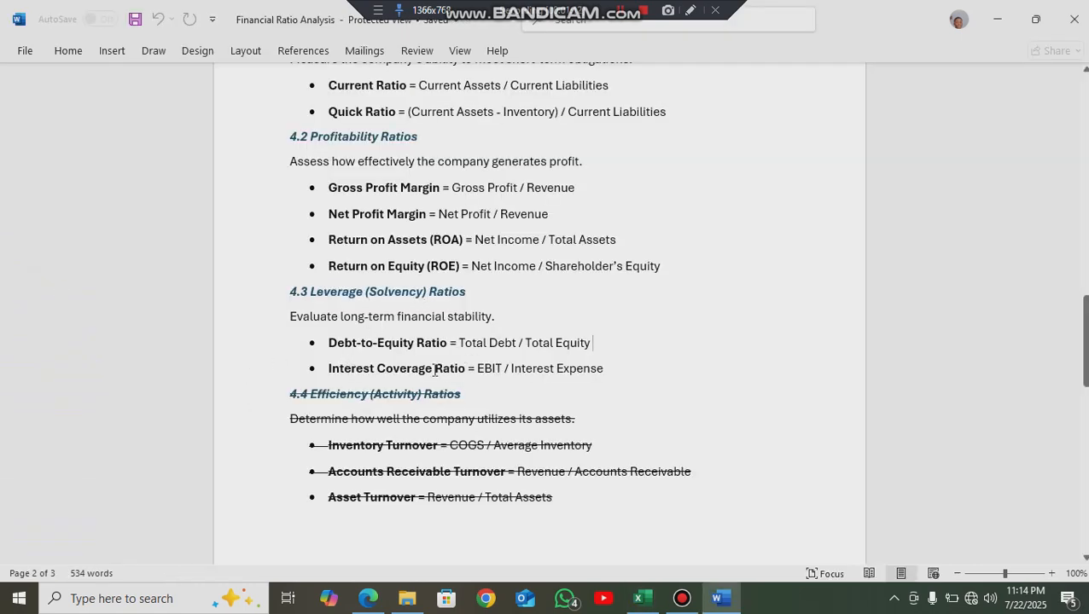
left_click_drag(477, 367, 502, 368)
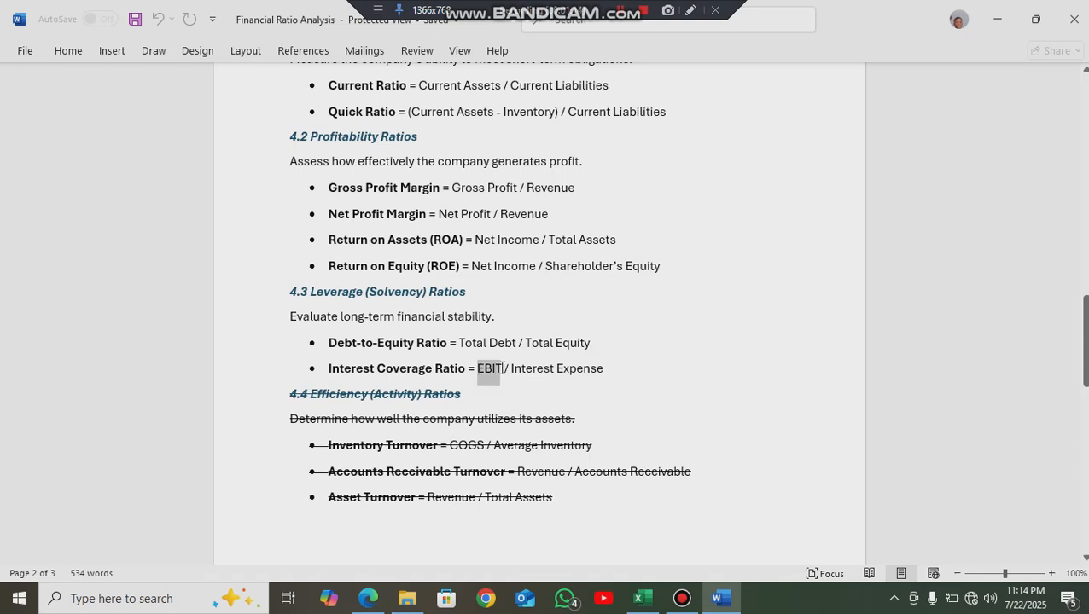
left_click(491, 373)
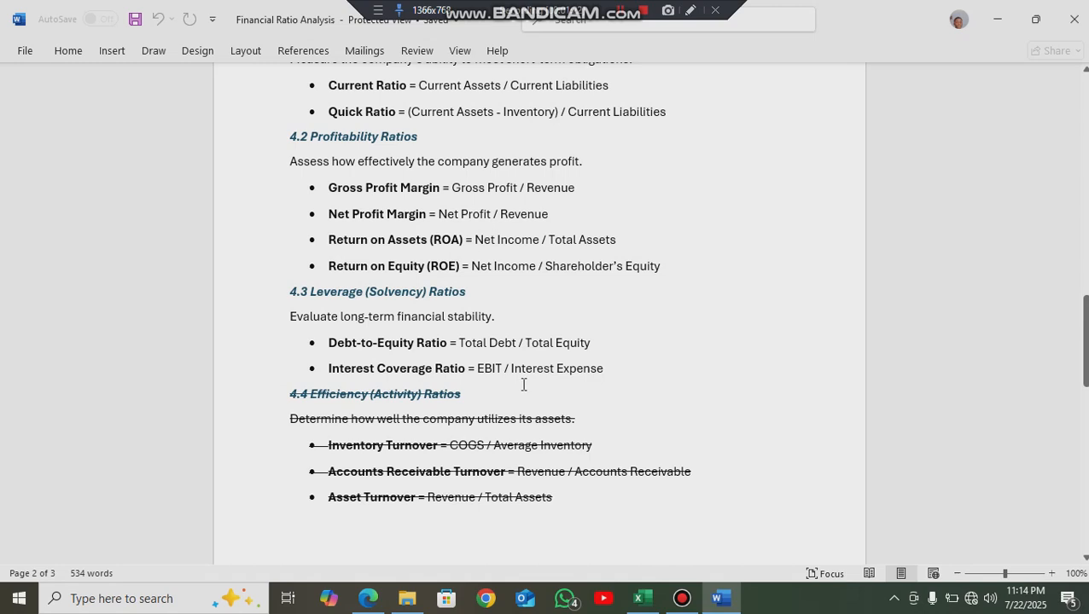
left_click_drag(506, 369, 583, 374)
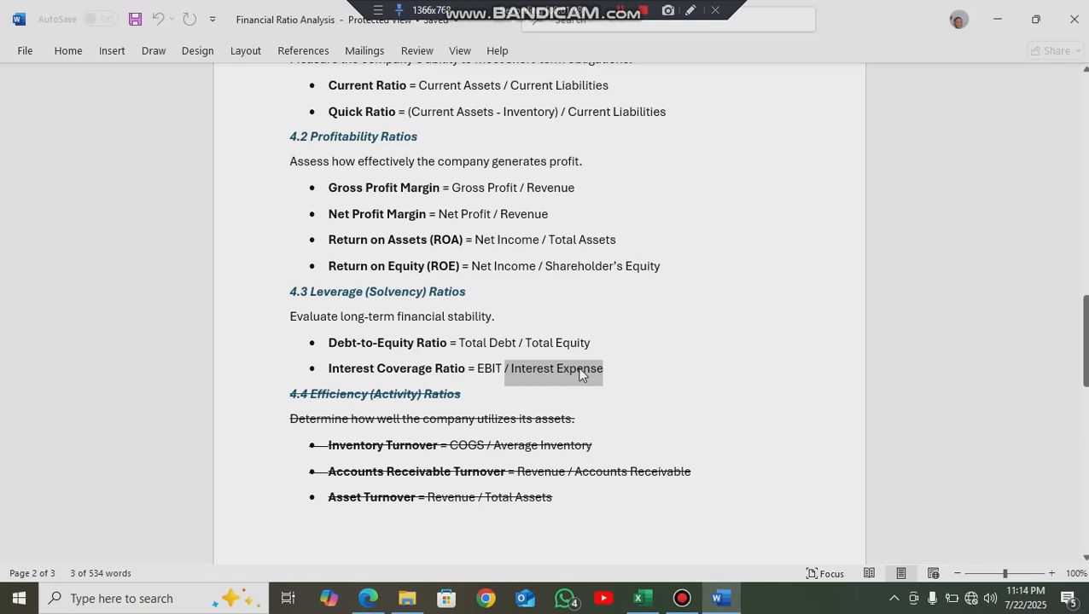
key("alt+Tab")
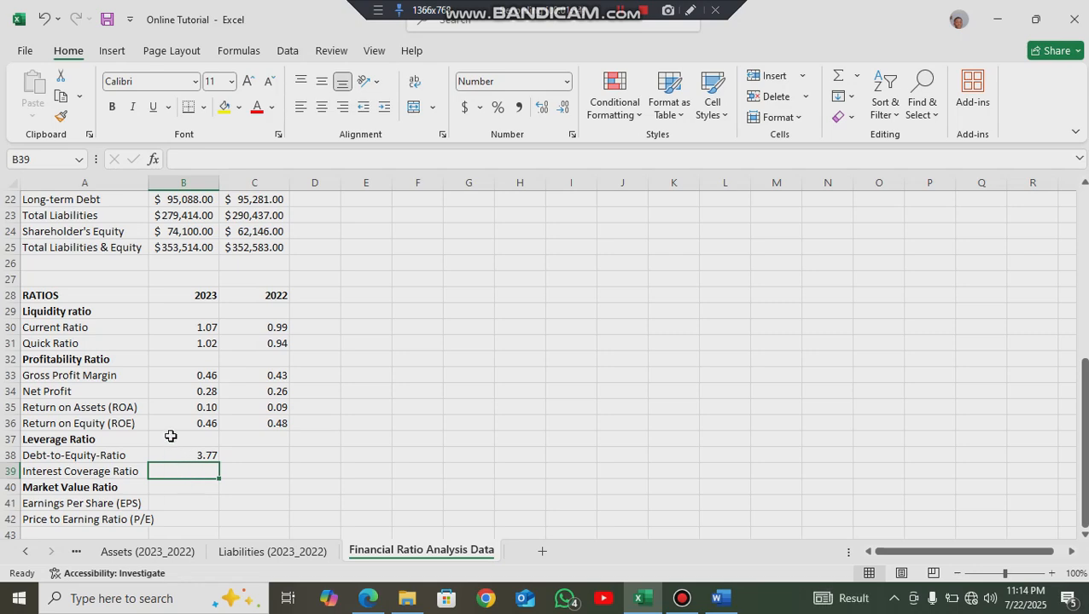
key("alt+Tab")
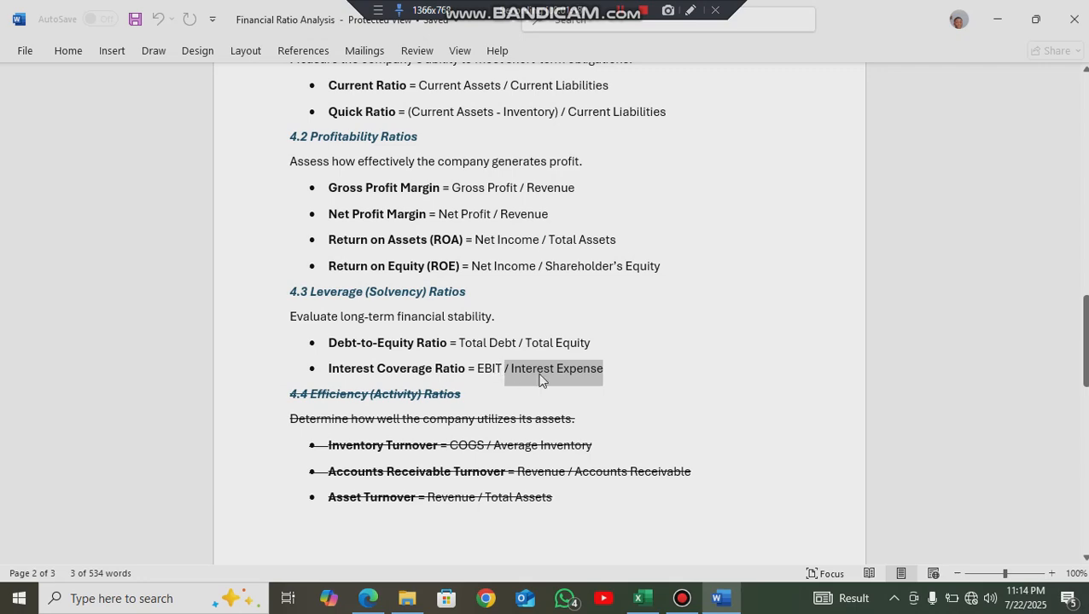
key("alt+Tab")
- Start the 2023 Interest Coverage Ratio formula in B39 with EBIT as the numerator, =B7/
scroll(178, 295, "up", 6)
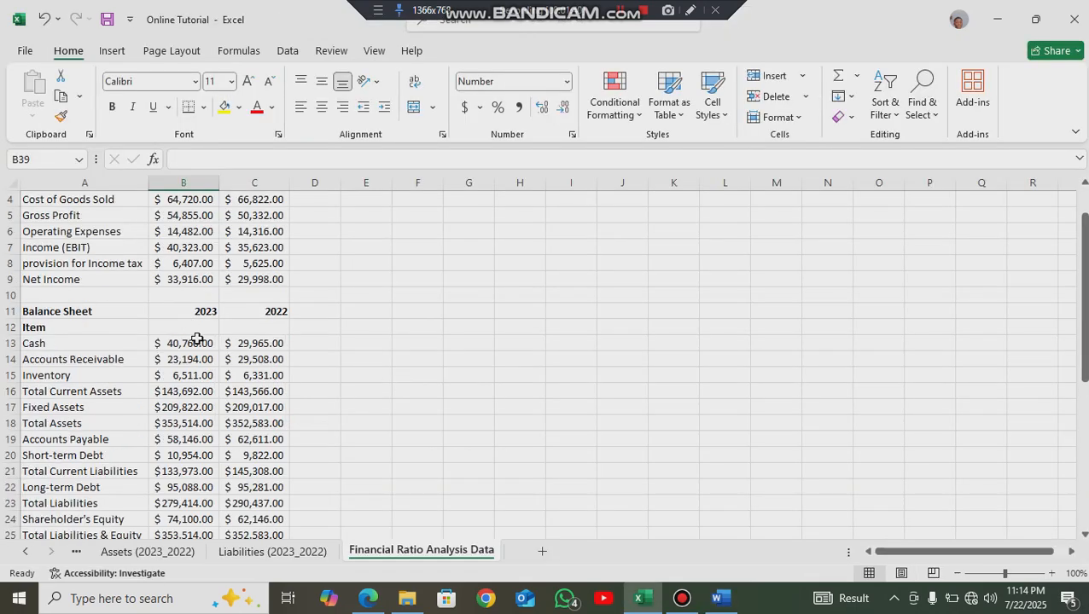
scroll(196, 346, "down", 8)
type("=")
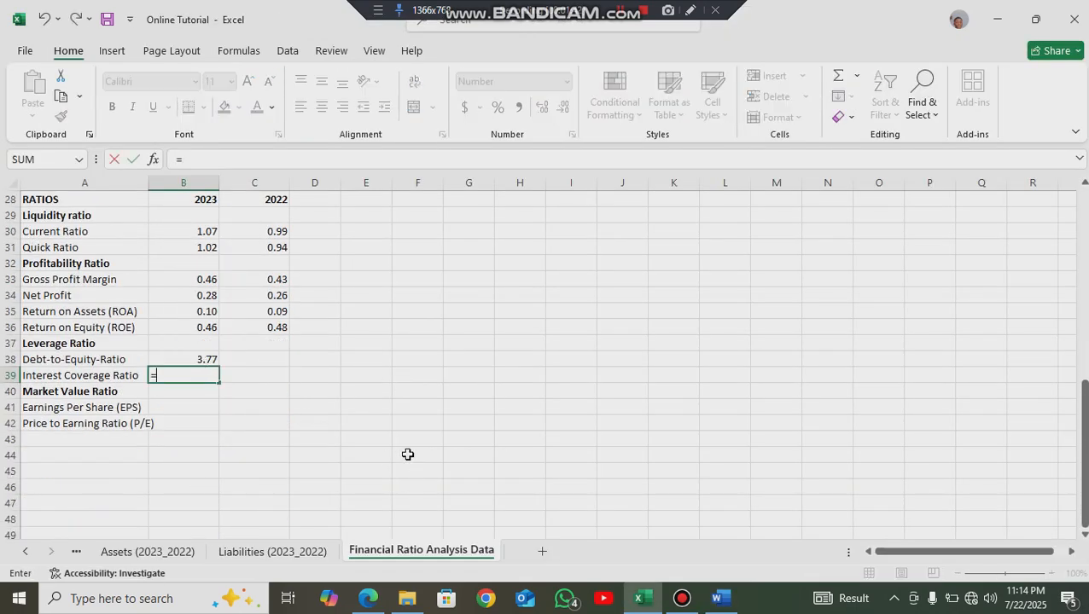
scroll(260, 353, "up", 6)
scroll(257, 354, "up", 2)
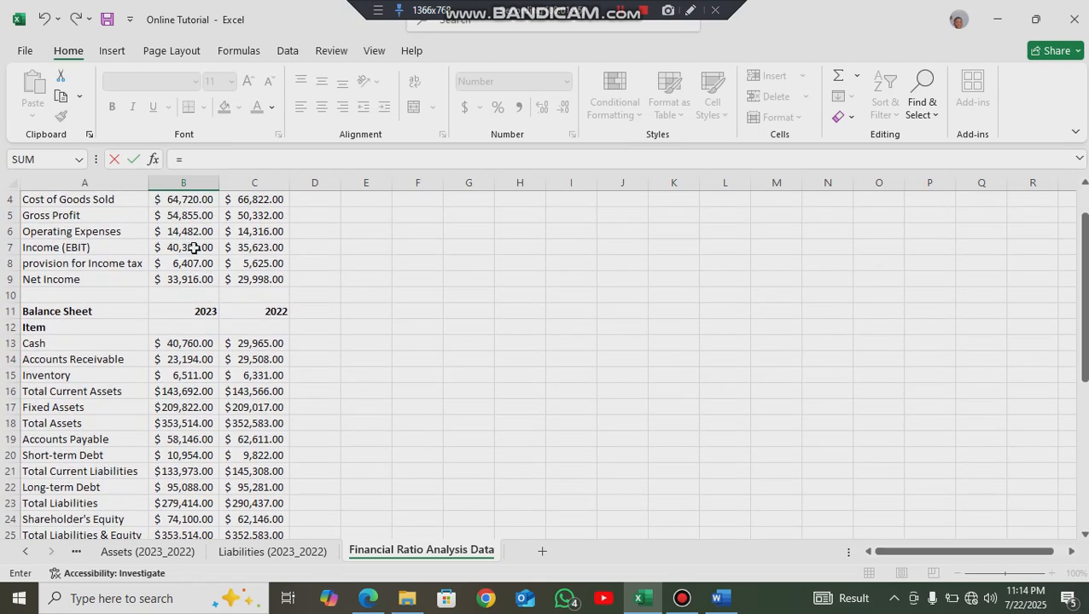
left_click(195, 248)
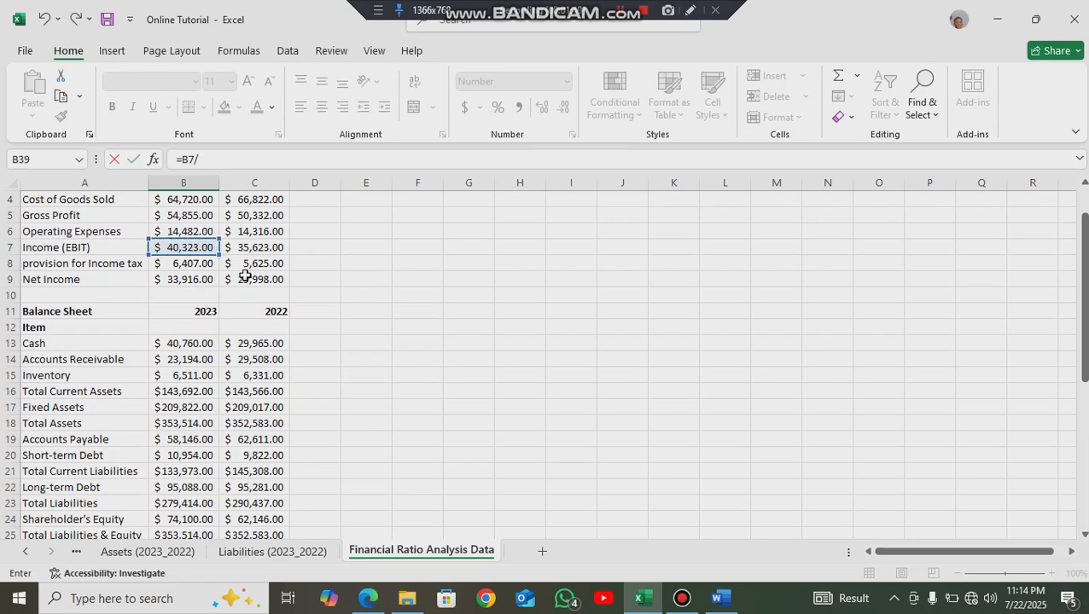
scroll(252, 394, "down", 4)
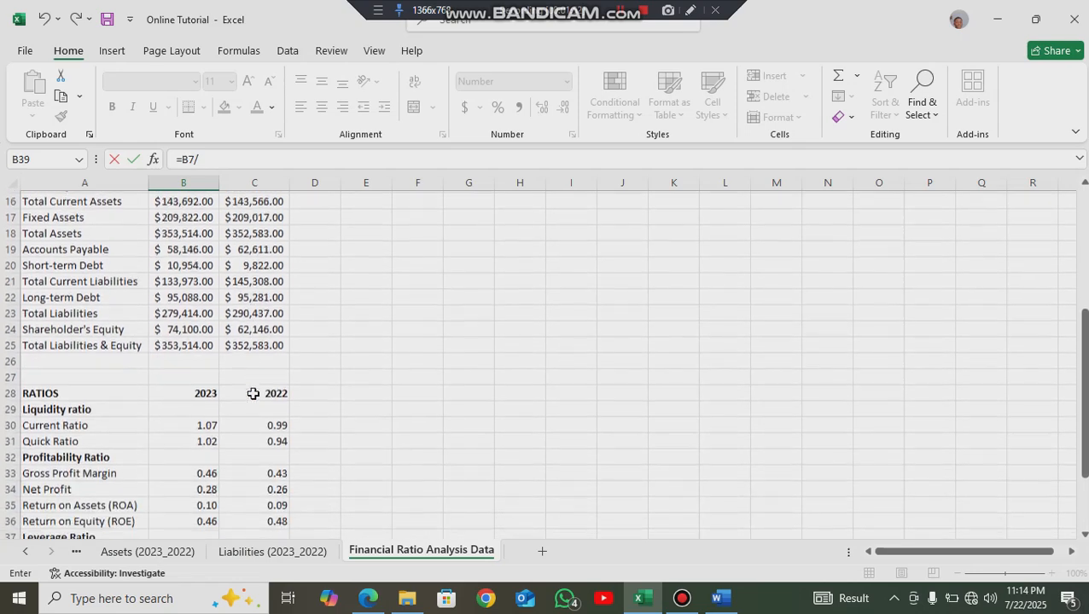
- Recheck the Interest Coverage Ratio denominator in the Word notes and look for matching debt figures in the workbook's balance sheet
key("alt+Tab")
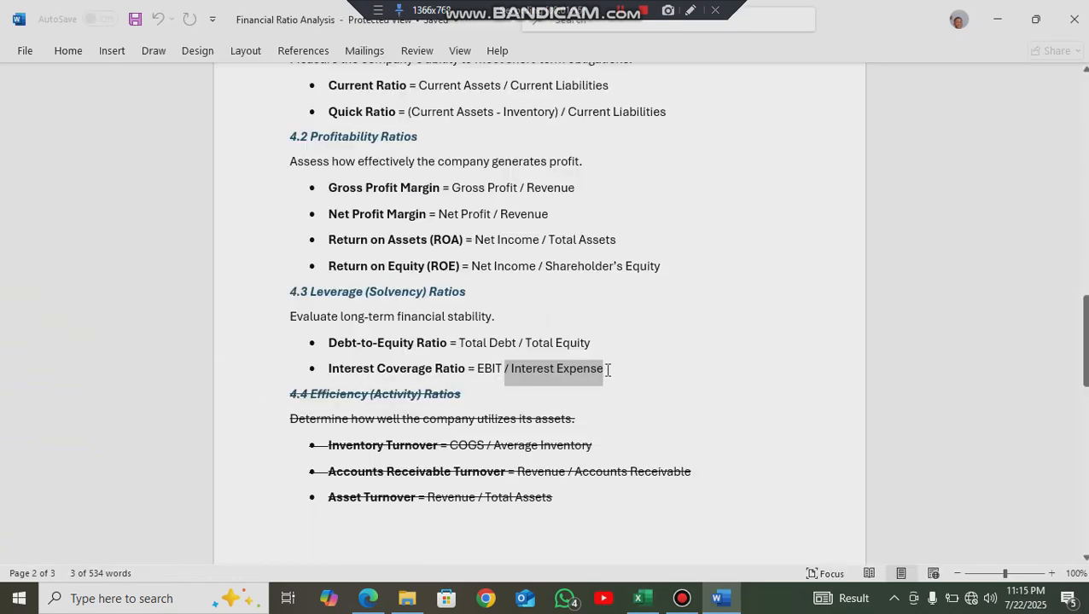
key("alt+Tab")
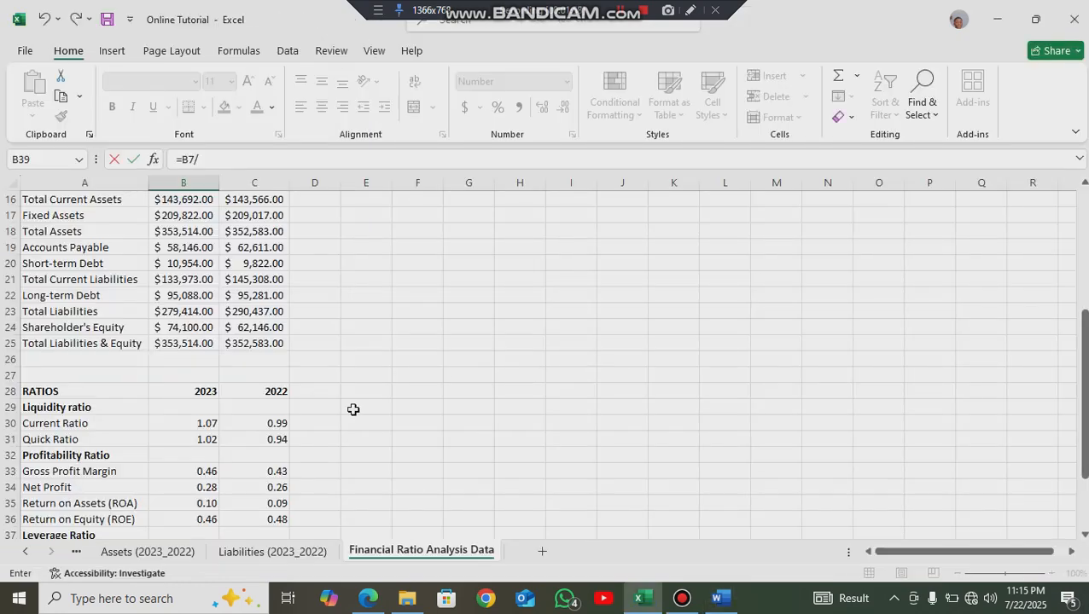
scroll(358, 403, "down", 2)
scroll(324, 397, "down", 2)
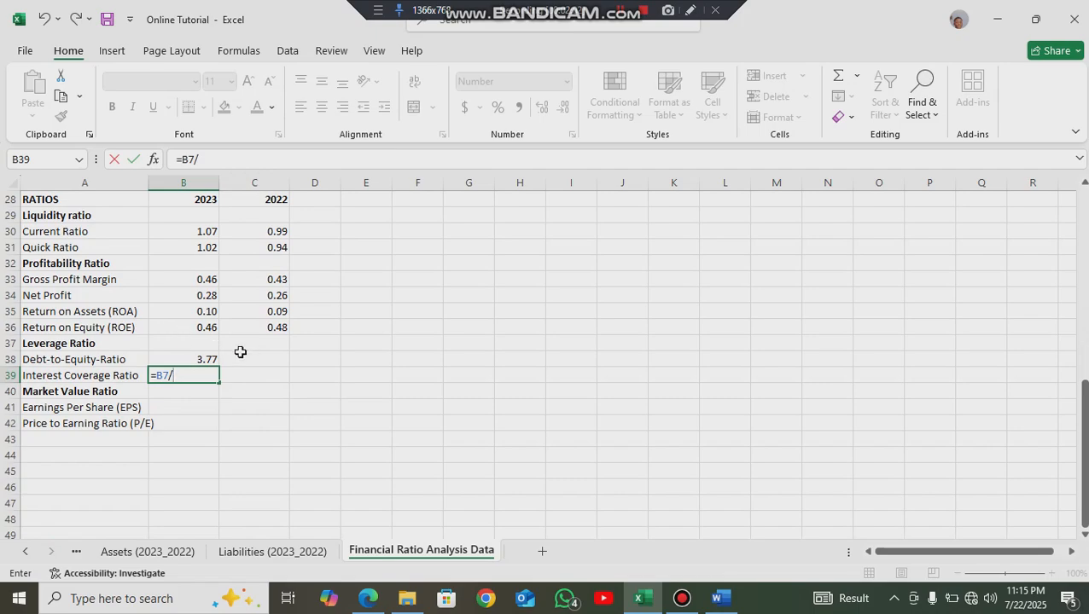
scroll(234, 350, "up", 3)
scroll(234, 350, "up", 3)
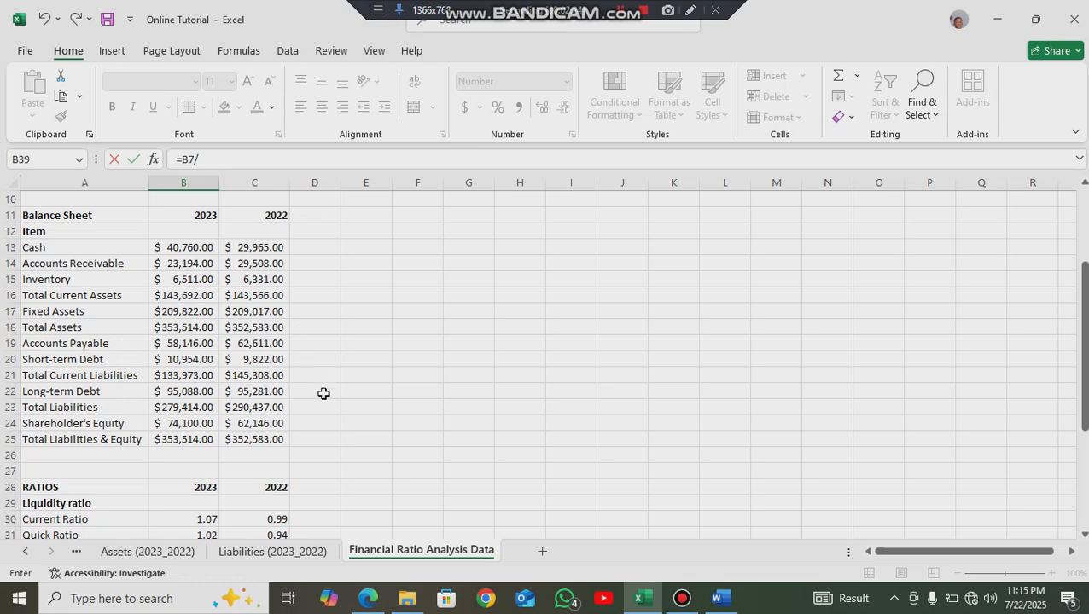
scroll(323, 395, "down", 5)
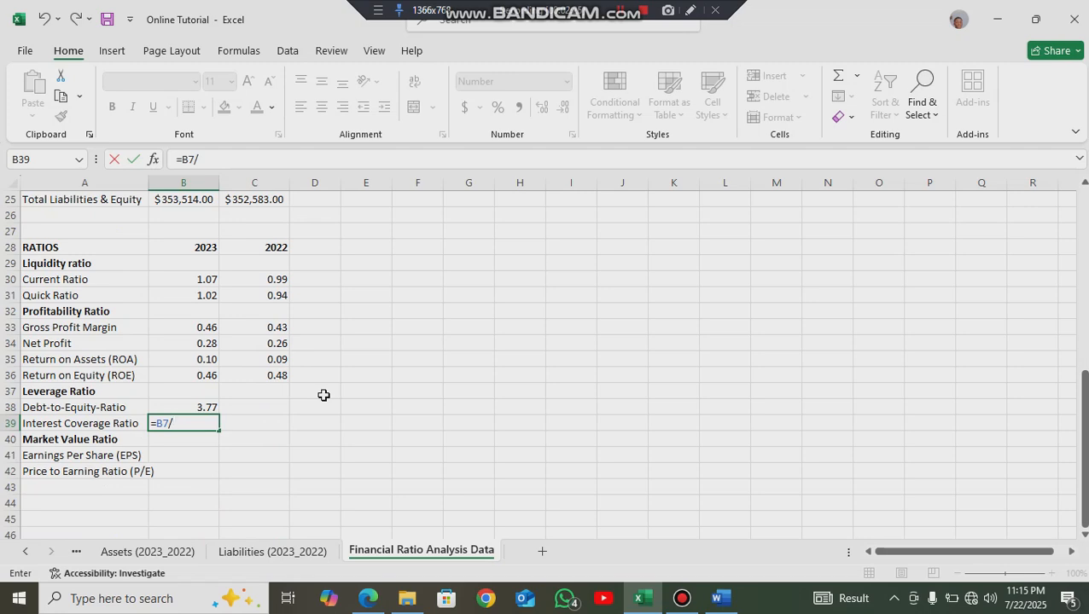
- Complete the 2023 Interest Coverage Ratio in B39 by dividing EBIT by short-term plus long-term debt, as =B7/(B20+B22)
scroll(347, 394, "up", 5)
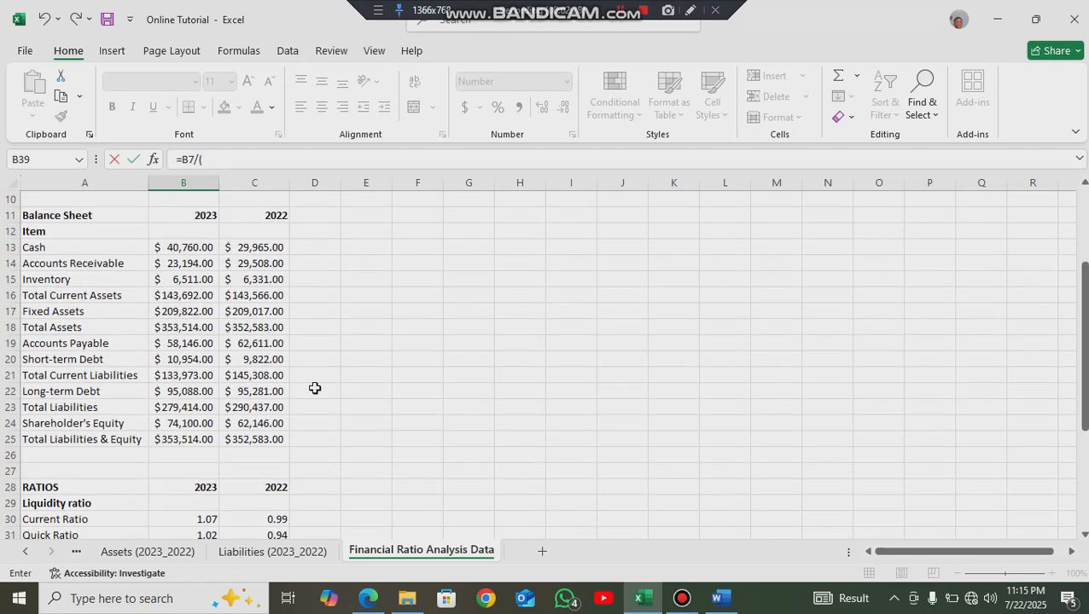
left_click(180, 359)
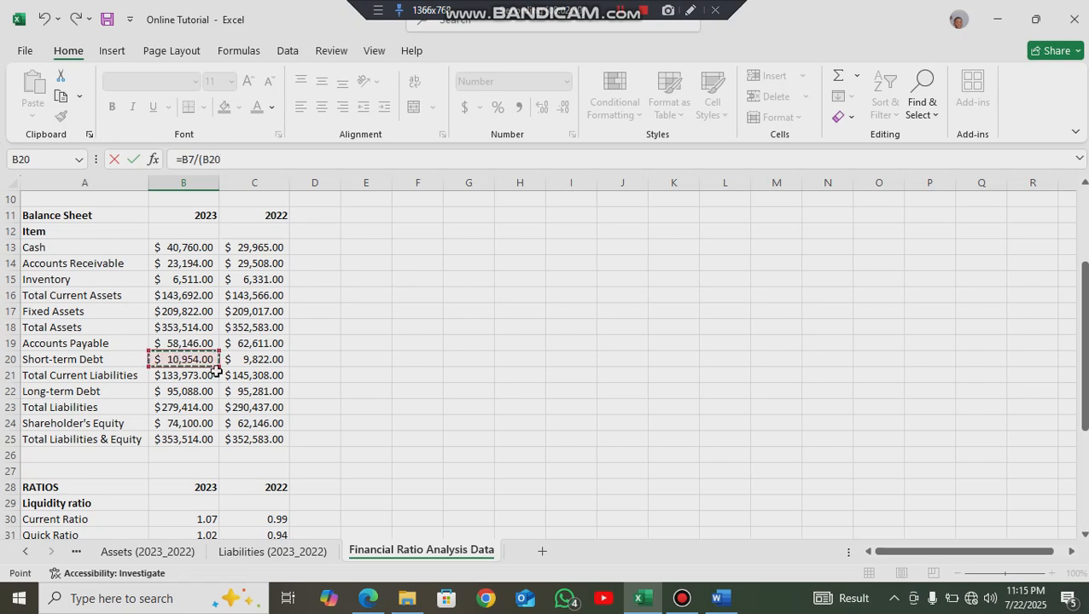
type("+")
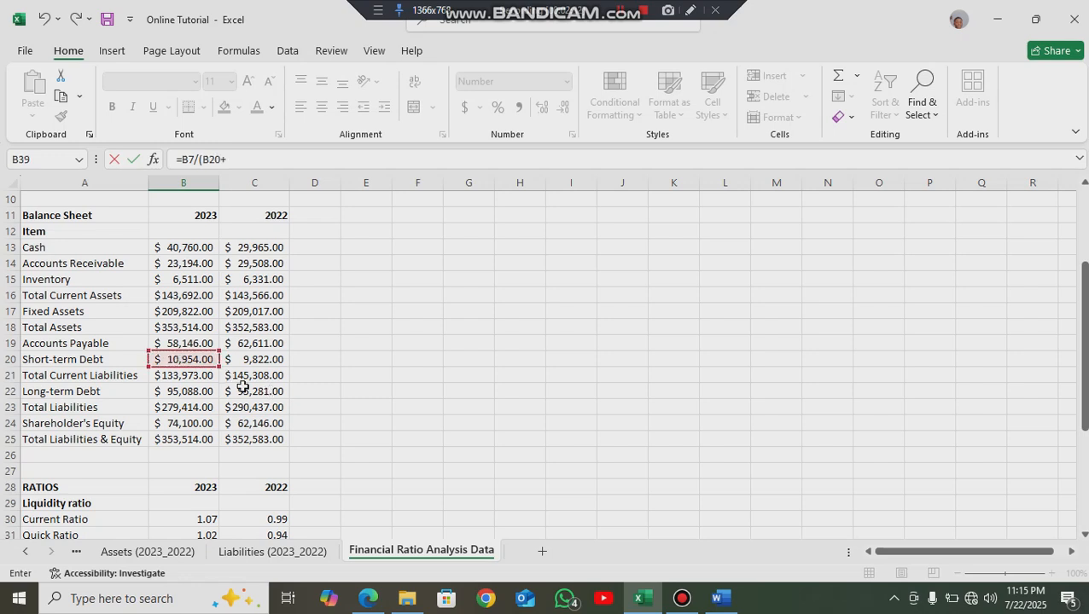
left_click(183, 390)
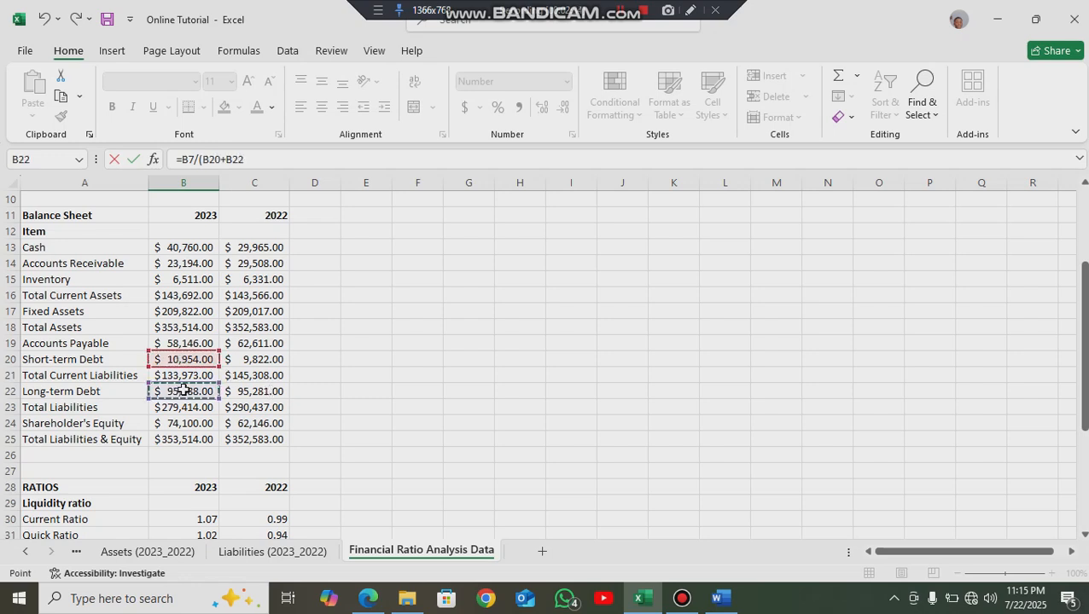
type(")")
left_click_drag(254, 158, 180, 162)
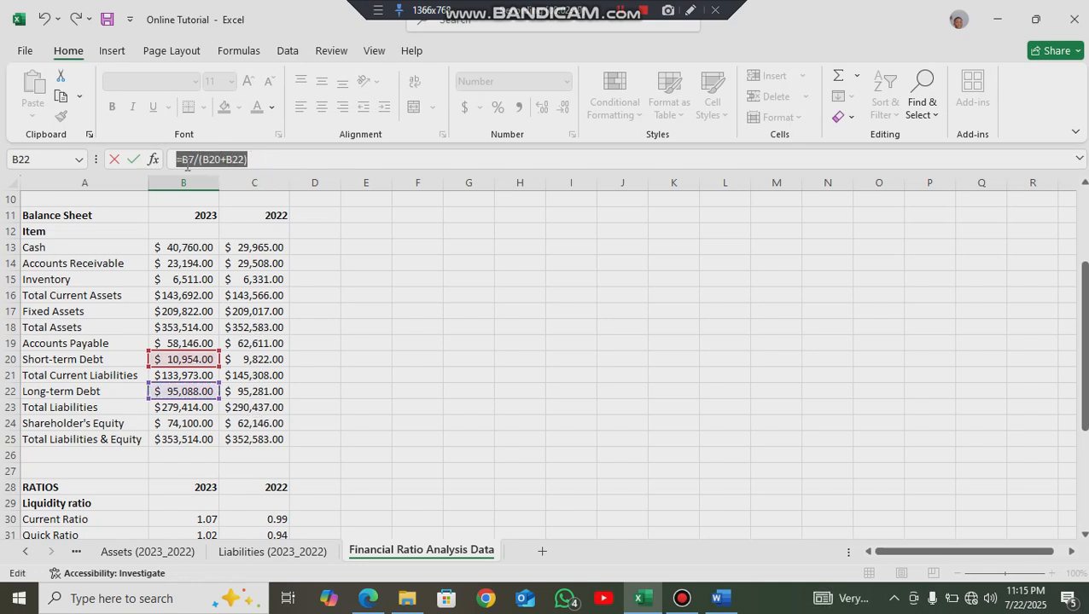
left_click(191, 162)
scroll(218, 270, "up", 3)
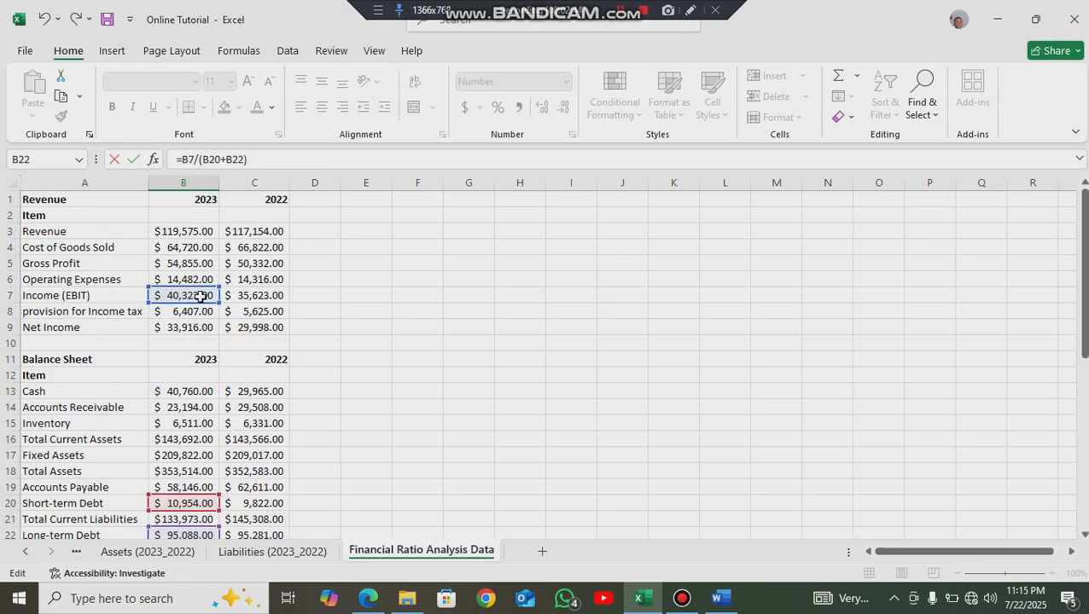
scroll(210, 297, "down", 4)
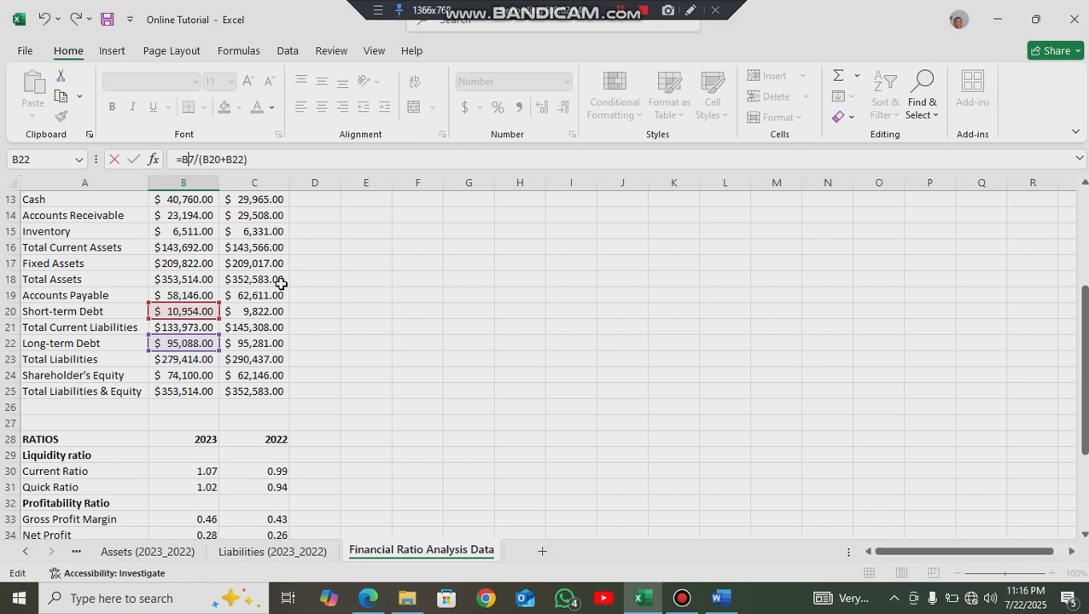
key("Return")
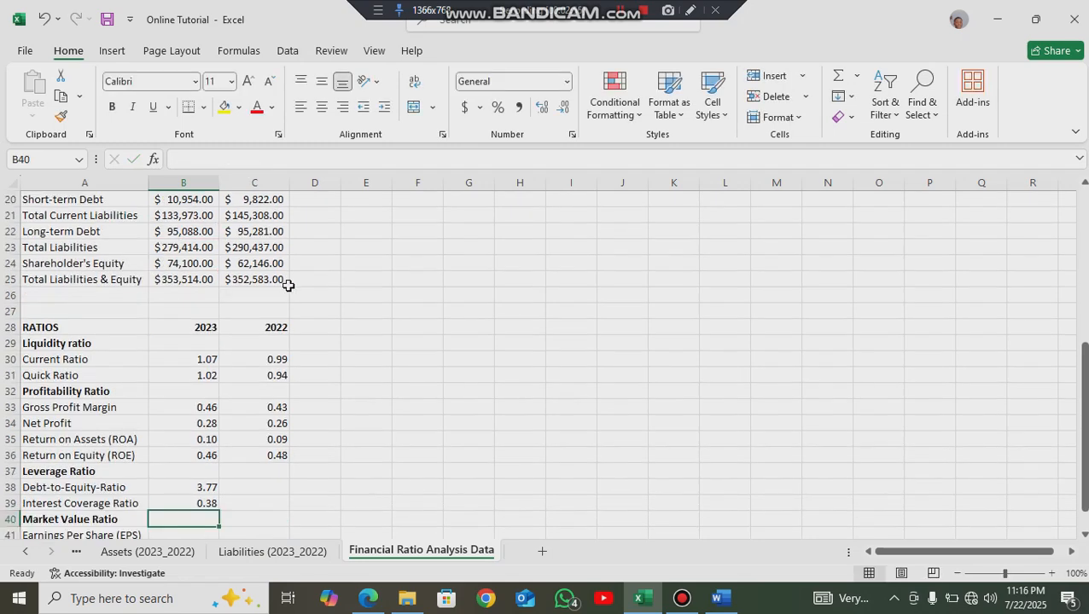
- Fill the Debt-to-Equity and Interest Coverage formulas from B38:B39 across to the 2022 column in C38:C39
scroll(180, 478, "down", 3)
left_click_drag(188, 343, 268, 369)
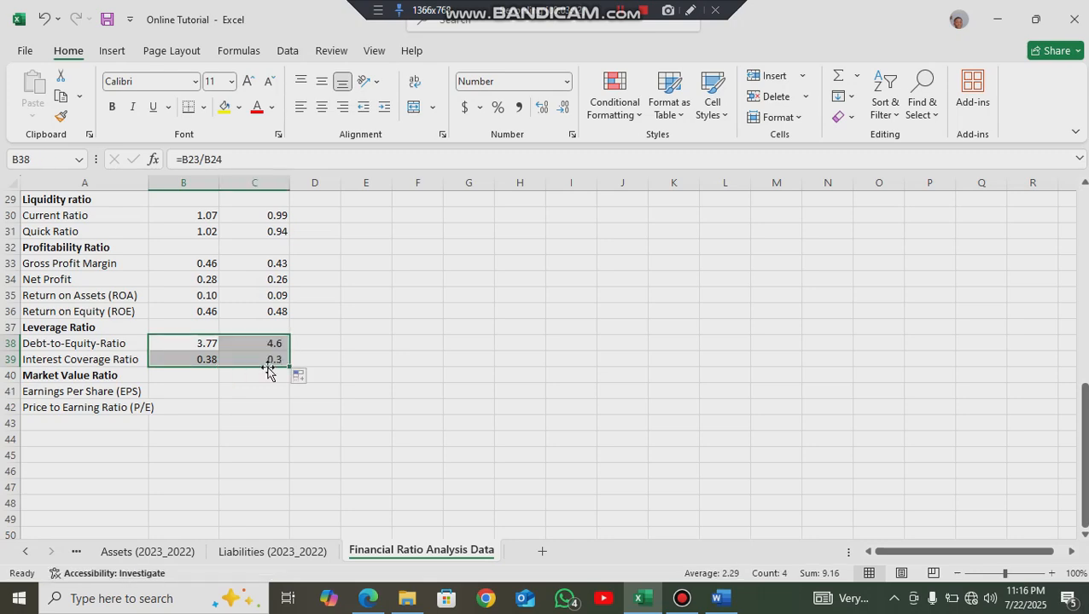
scroll(268, 380, "up", 4)
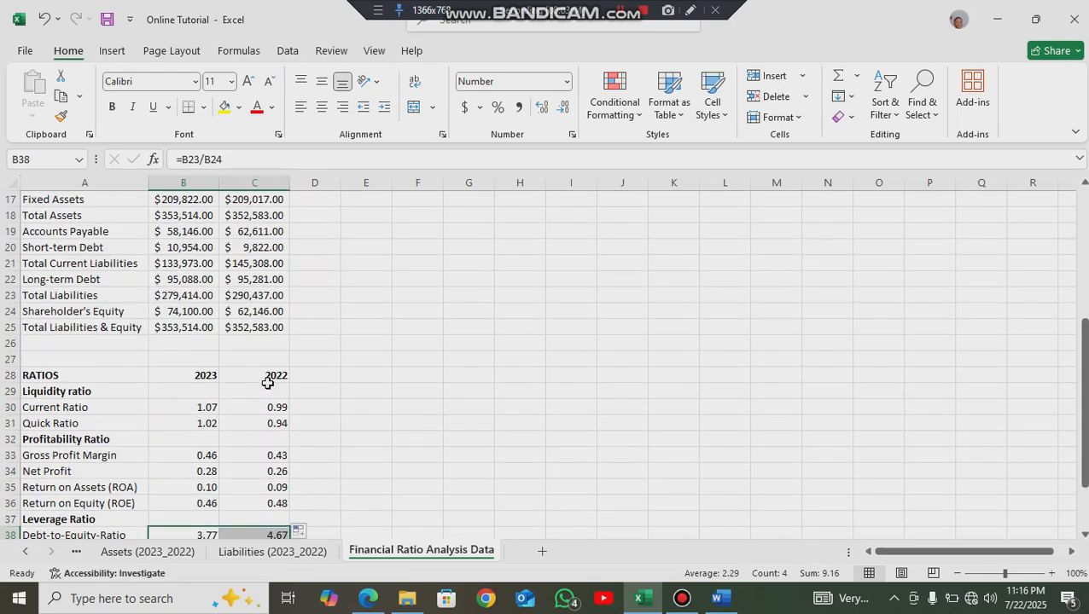
scroll(267, 384, "down", 2)
- Compare the Debt-to-Equity formulas in B38 and C38 and the balance sheet cells they refer to
left_click(267, 441)
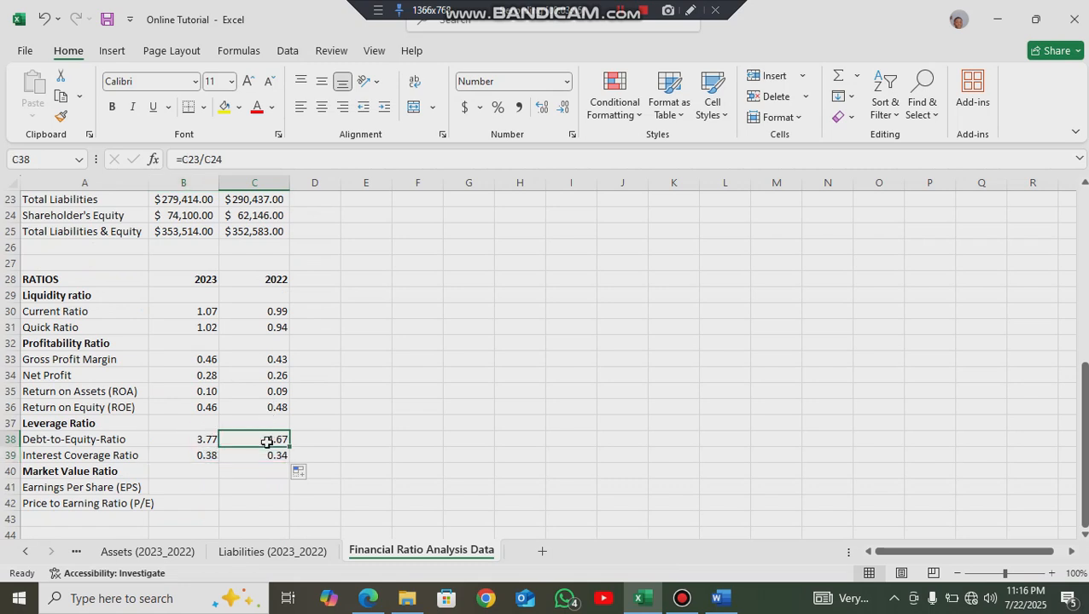
left_click(198, 440)
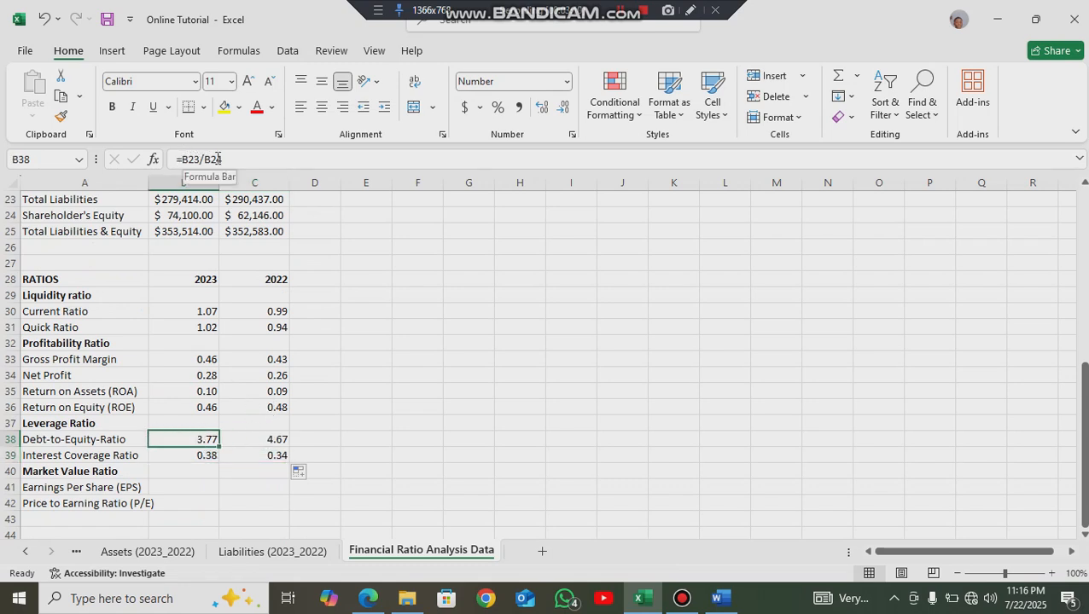
key("Right")
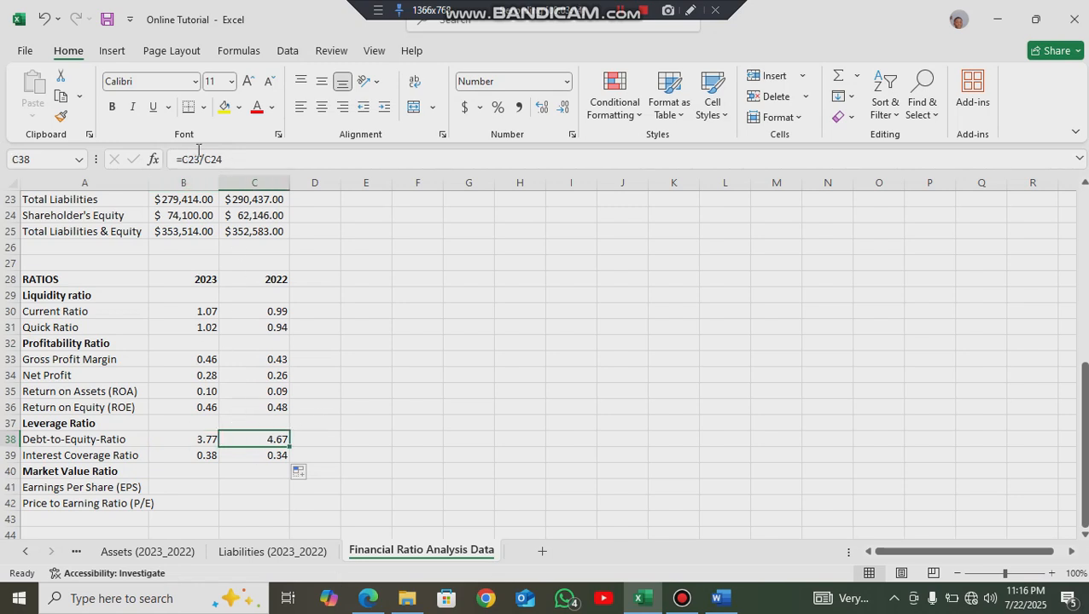
scroll(312, 320, "up", 4)
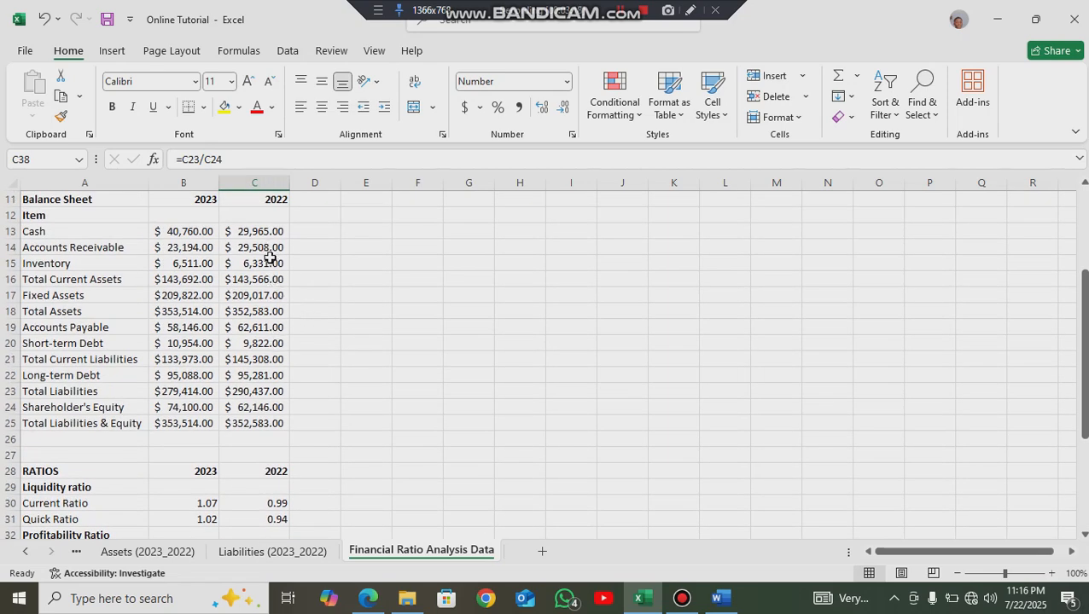
scroll(270, 257, "down", 4)
left_click(207, 439)
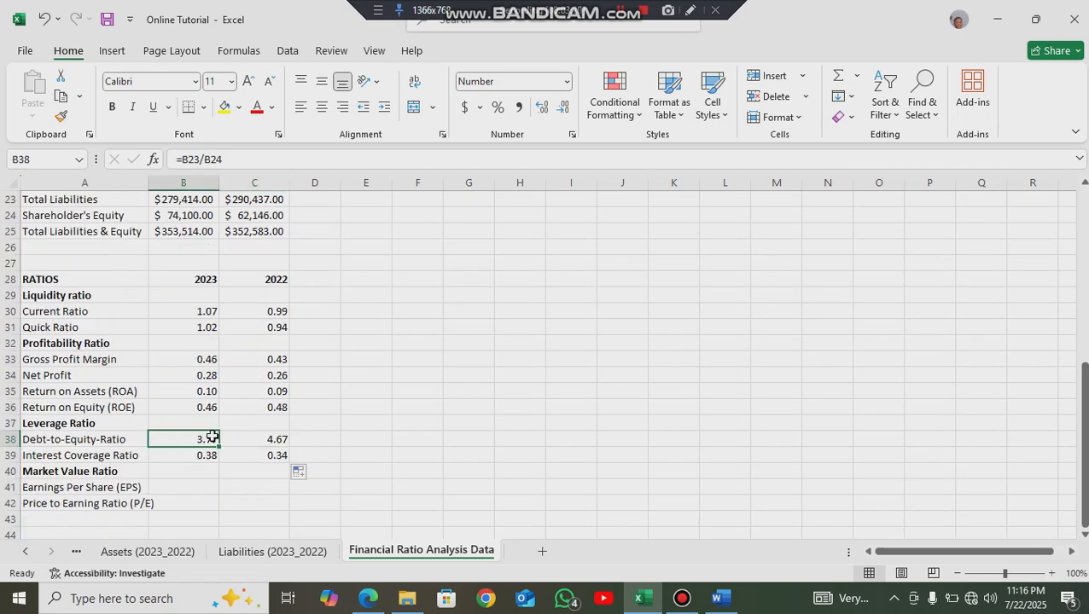
key("F2")
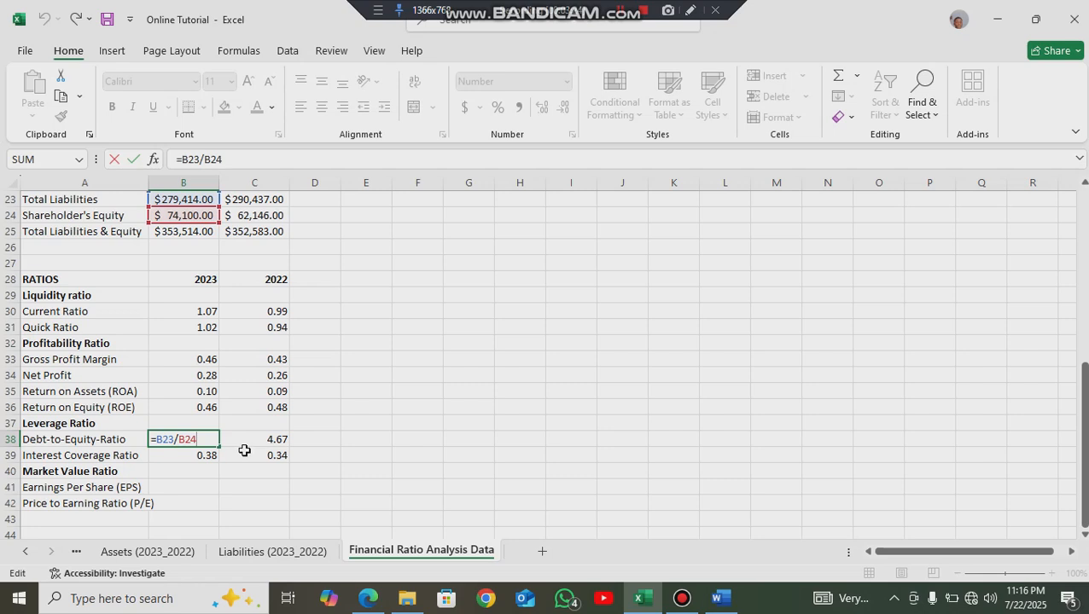
key("Return")
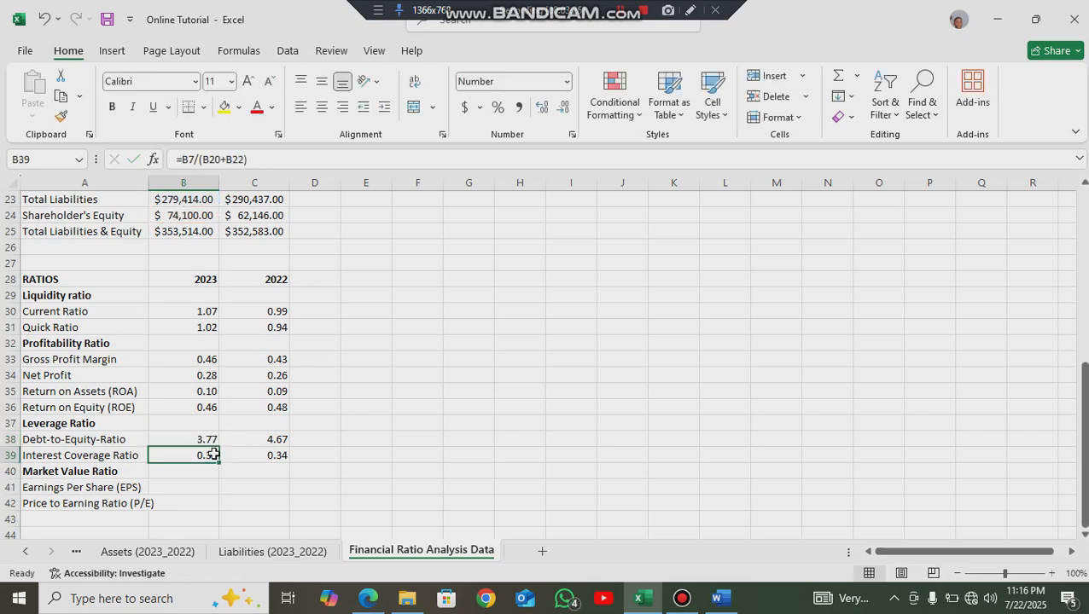
- Check how Earnings Per Share is defined in the Word notes, and select B41 in the workbook for its 2023 value
scroll(290, 468, "down", 2)
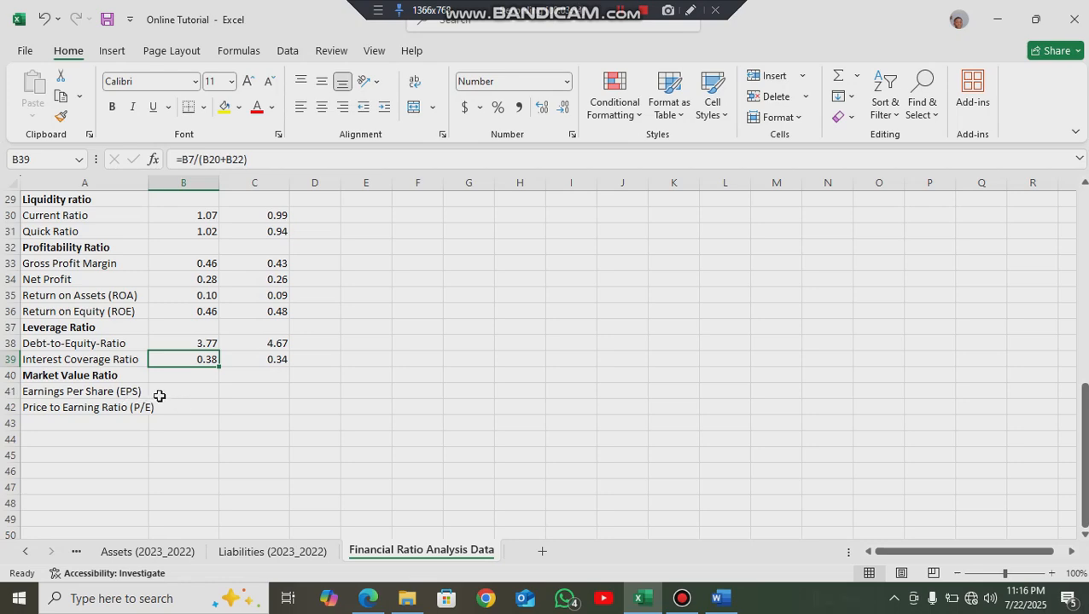
key("alt+Tab")
scroll(392, 332, "down", 8)
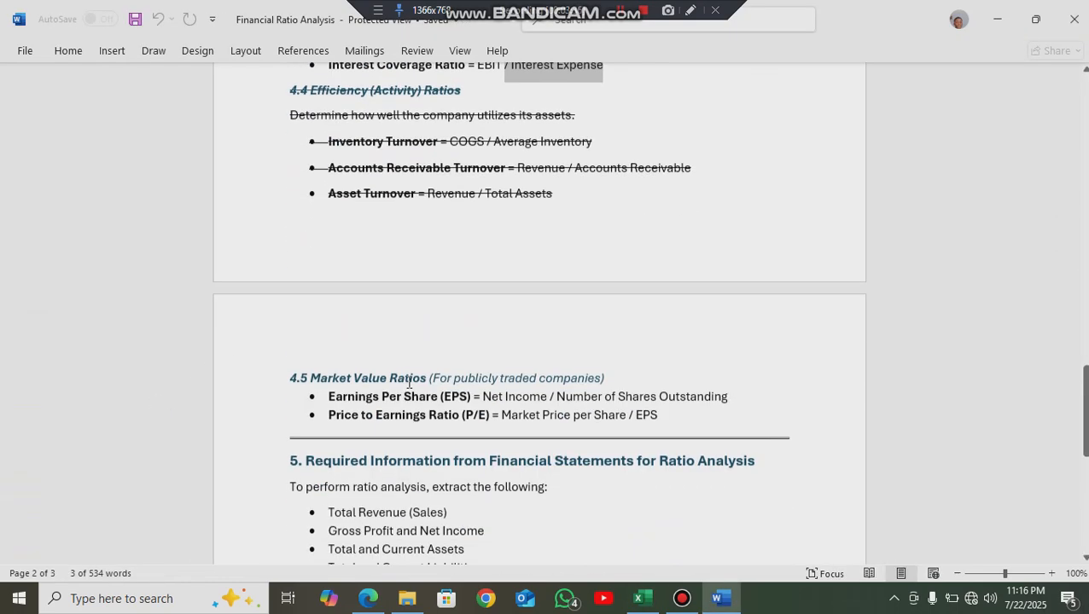
left_click_drag(483, 317, 711, 317)
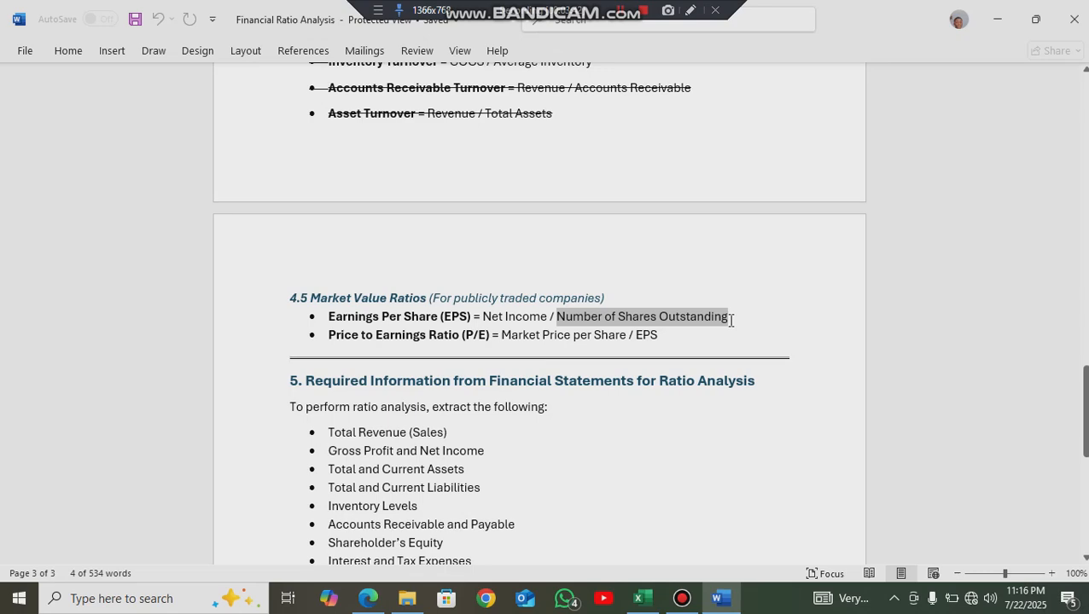
key("alt+Tab")
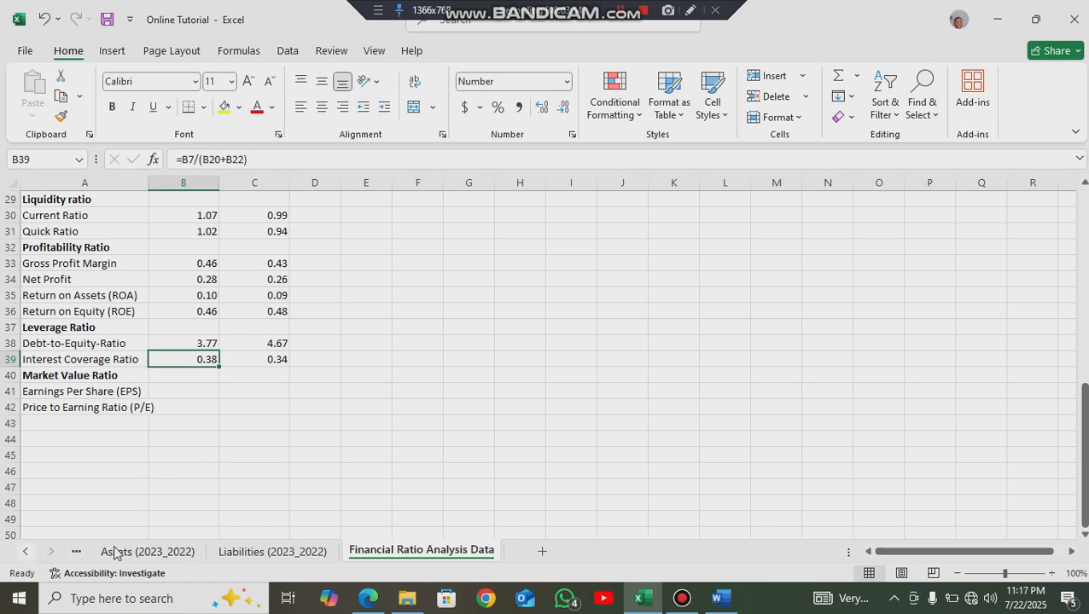
left_click(181, 391)
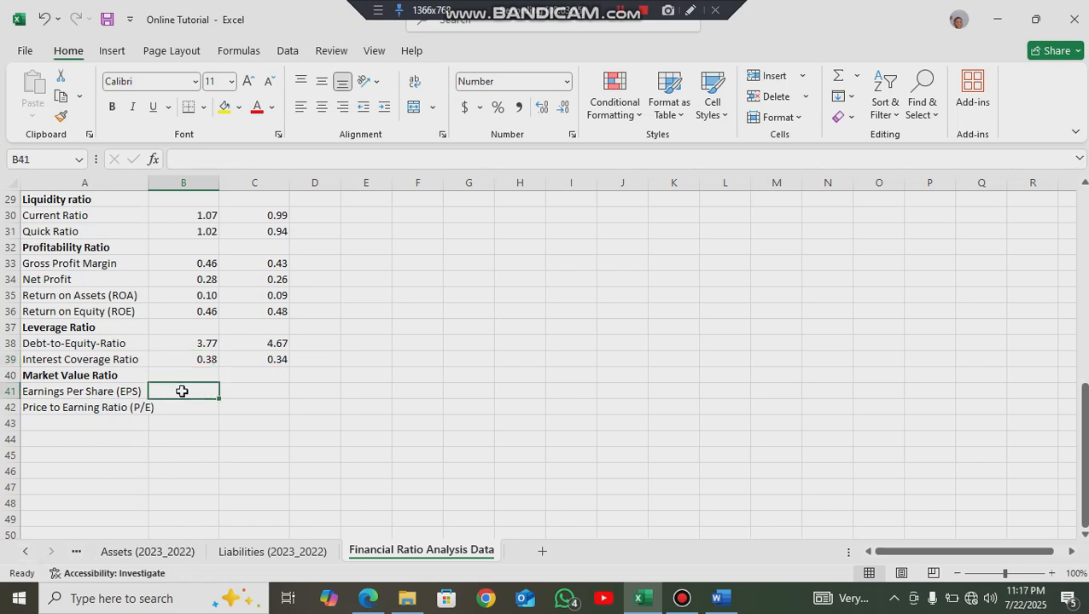
- Wrap the text of the common stock description in A3 of the Equities (2023_2022) sheet
left_click(28, 553)
left_click(29, 553)
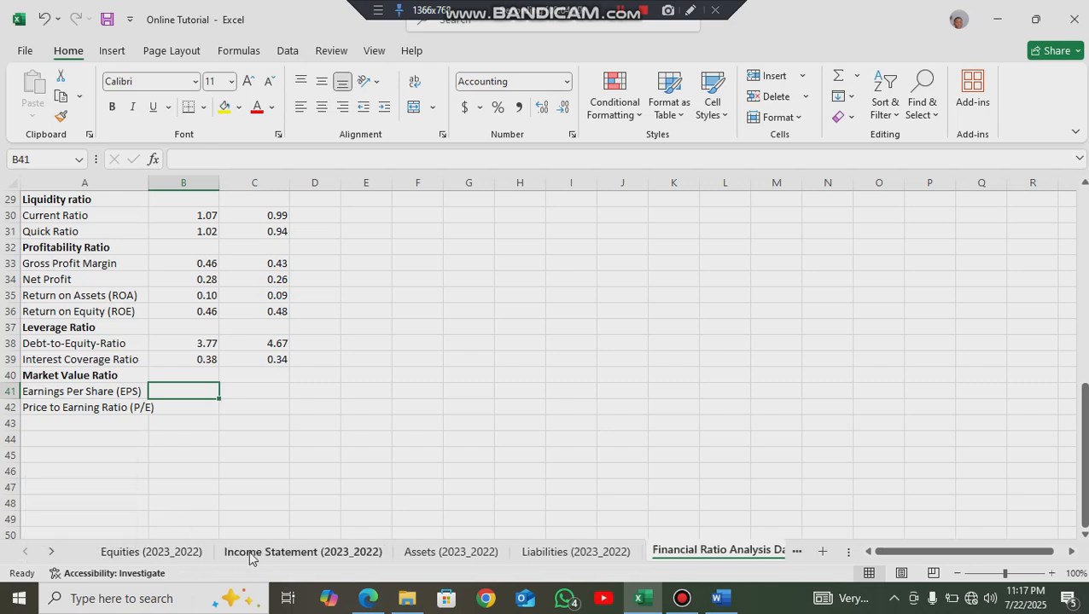
left_click(170, 554)
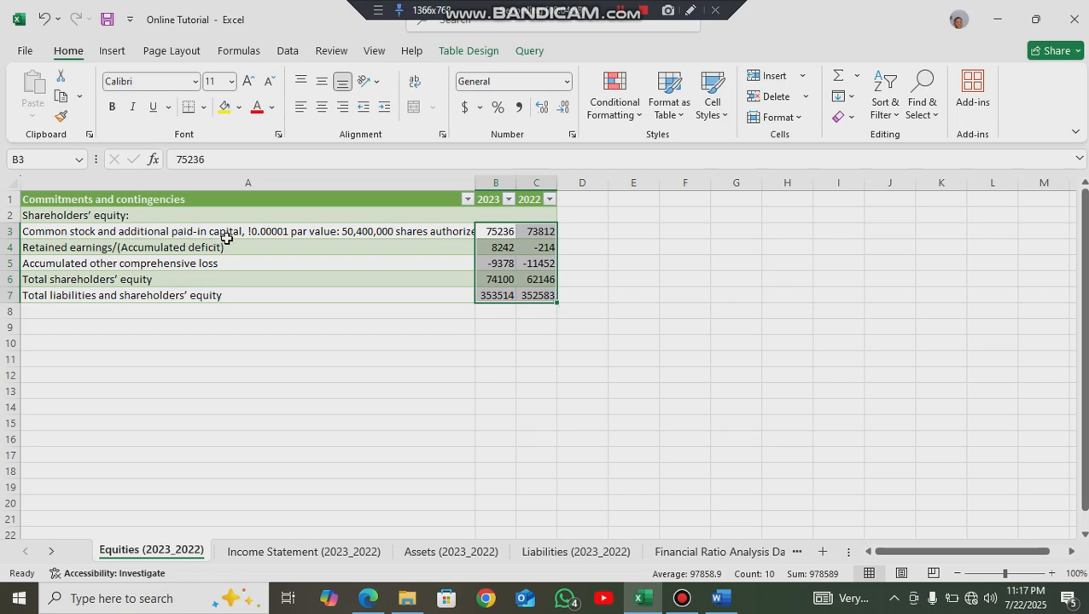
left_click(354, 231)
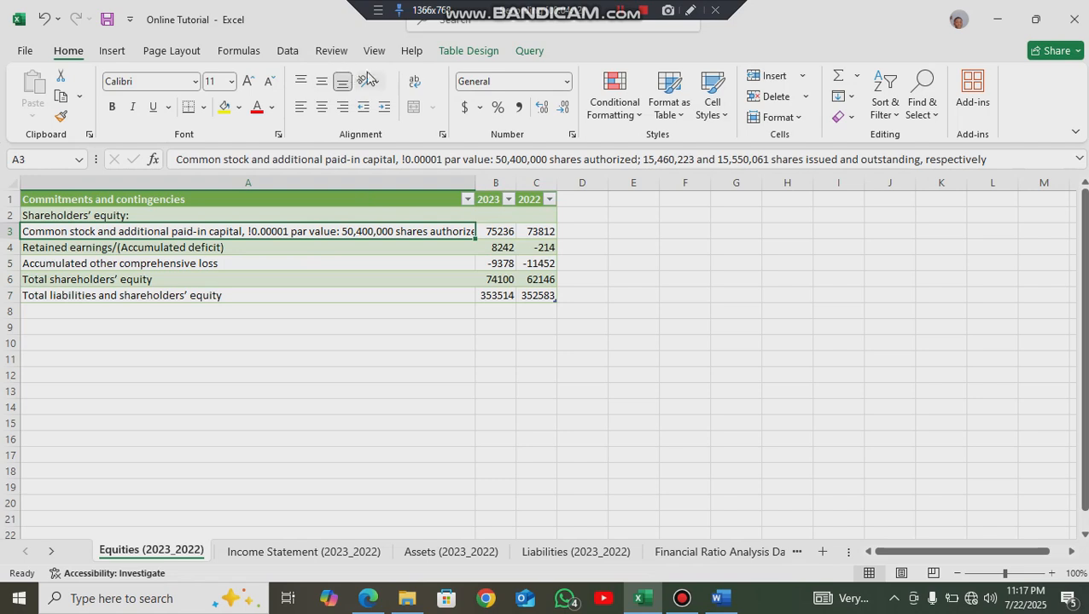
left_click(416, 83)
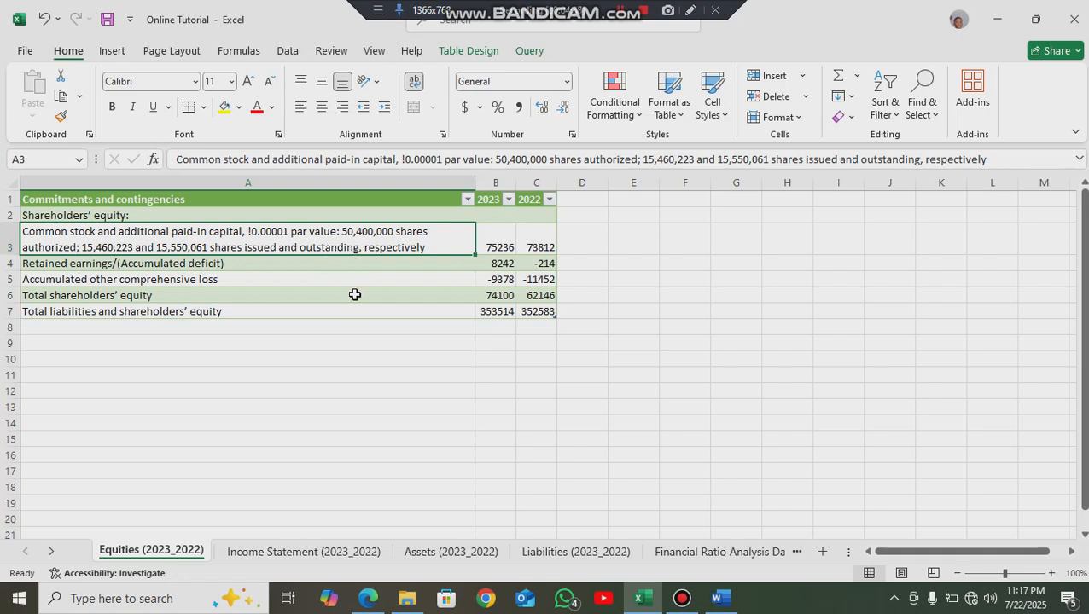
- Recheck the EPS denominator in the Word notes and copy the shares outstanding figure 15,550,061 from the common stock description in A3
key("alt+Tab")
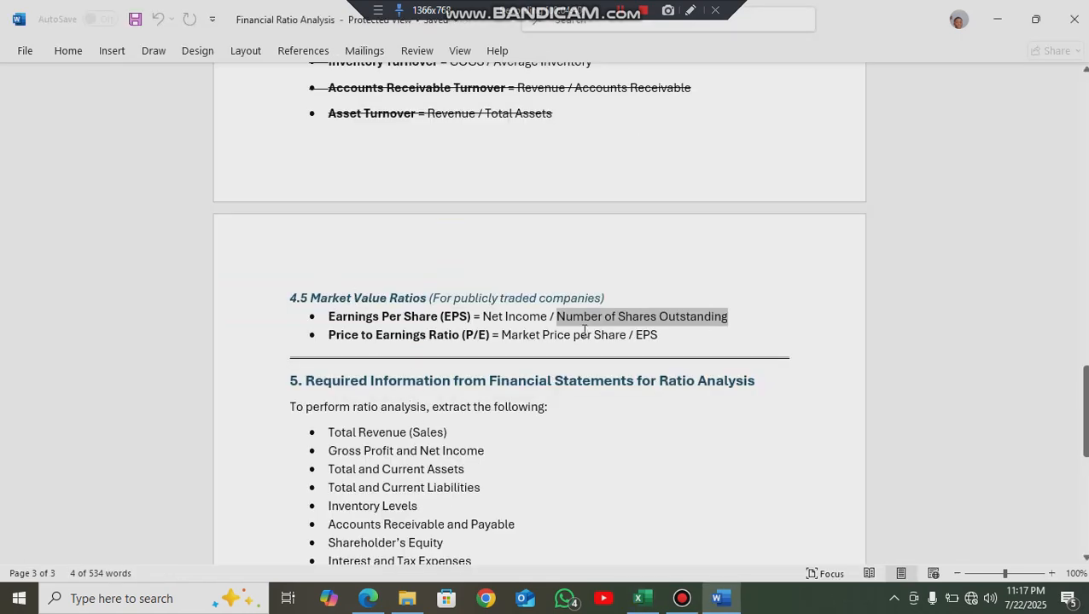
key("alt+Tab")
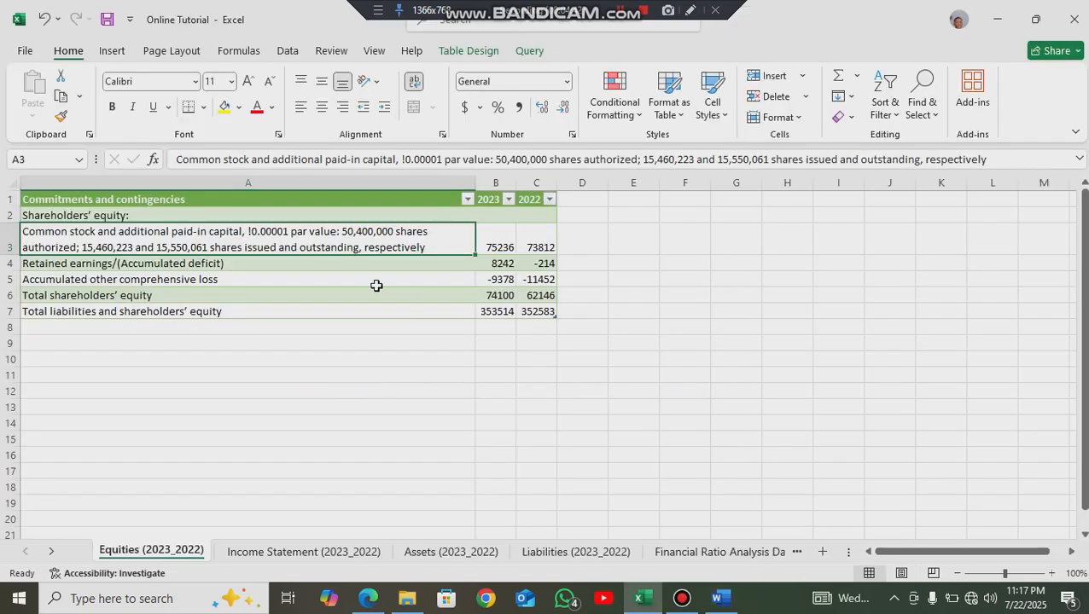
double_click(167, 247)
left_click_drag(157, 248, 203, 248)
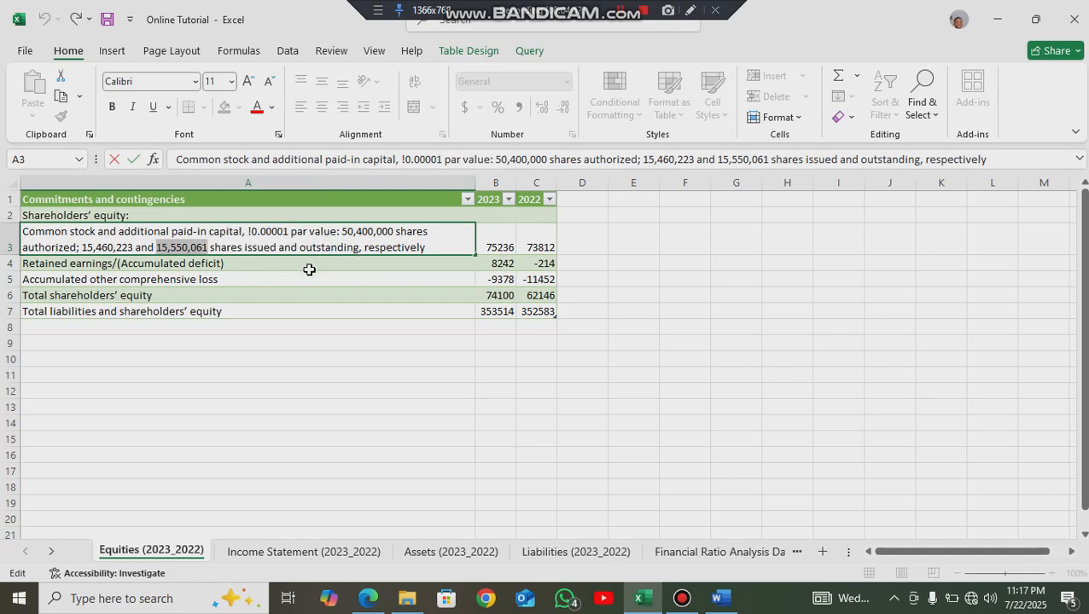
key("ctrl+c")
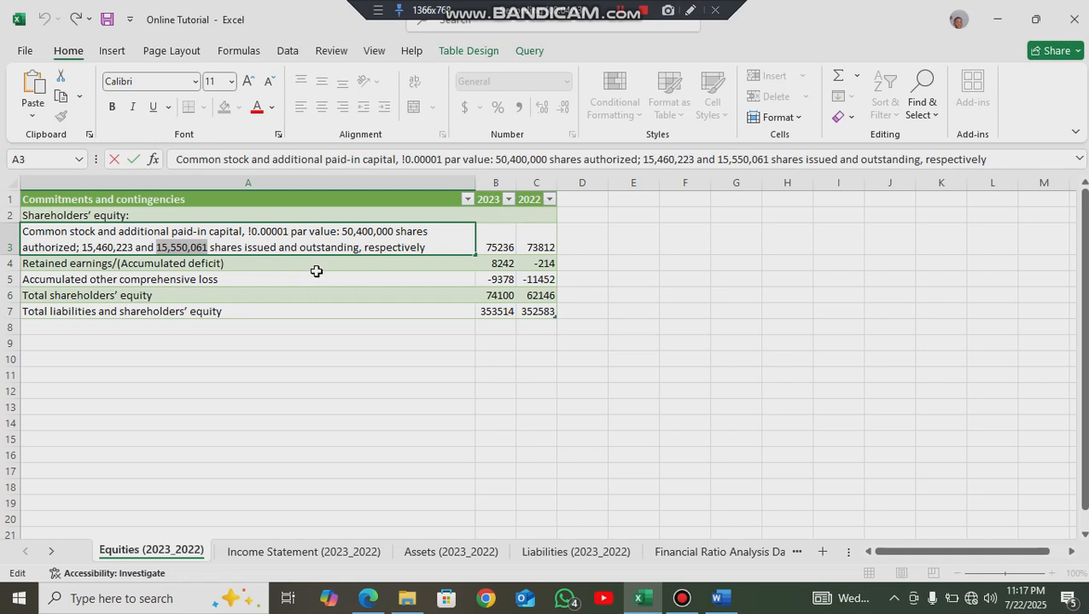
- Paste the copied shares outstanding figure 15,550,061 into B26 of the Financial Ratio Analysis Data sheet
left_click(264, 352)
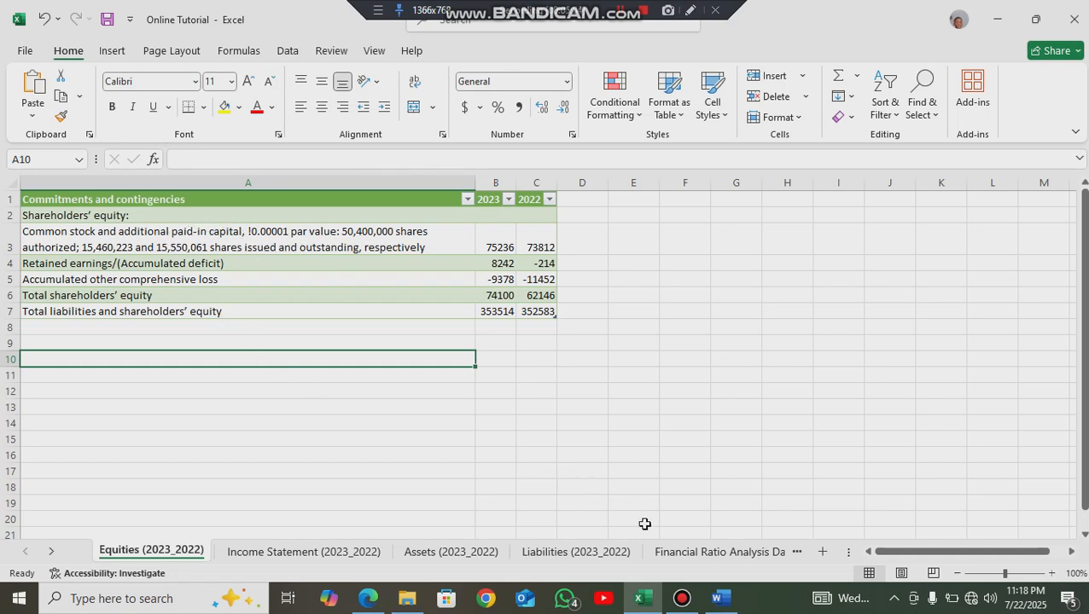
left_click(701, 553)
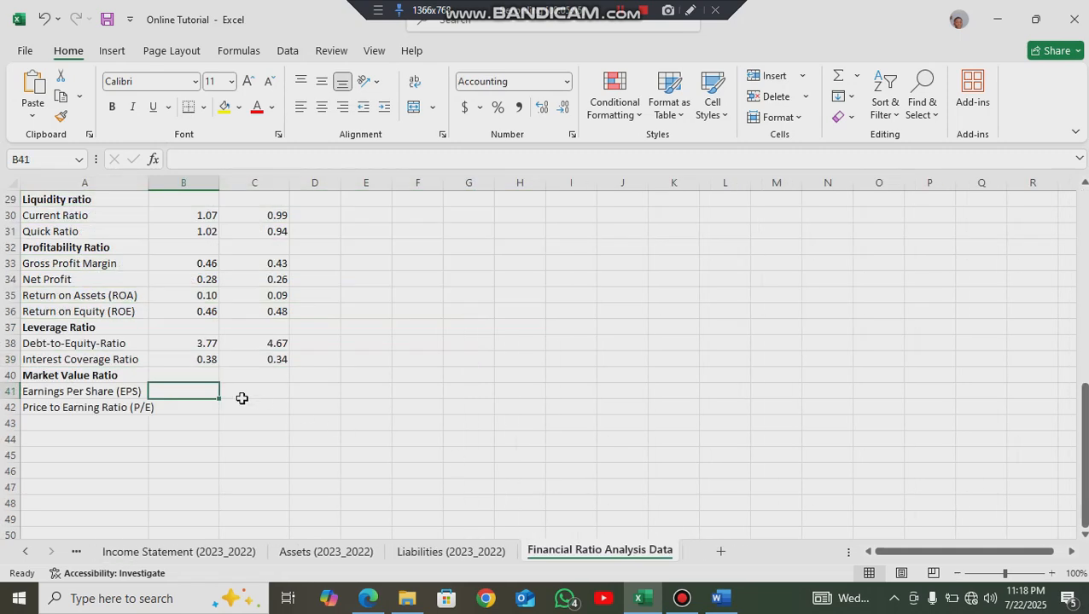
scroll(222, 306, "up", 3)
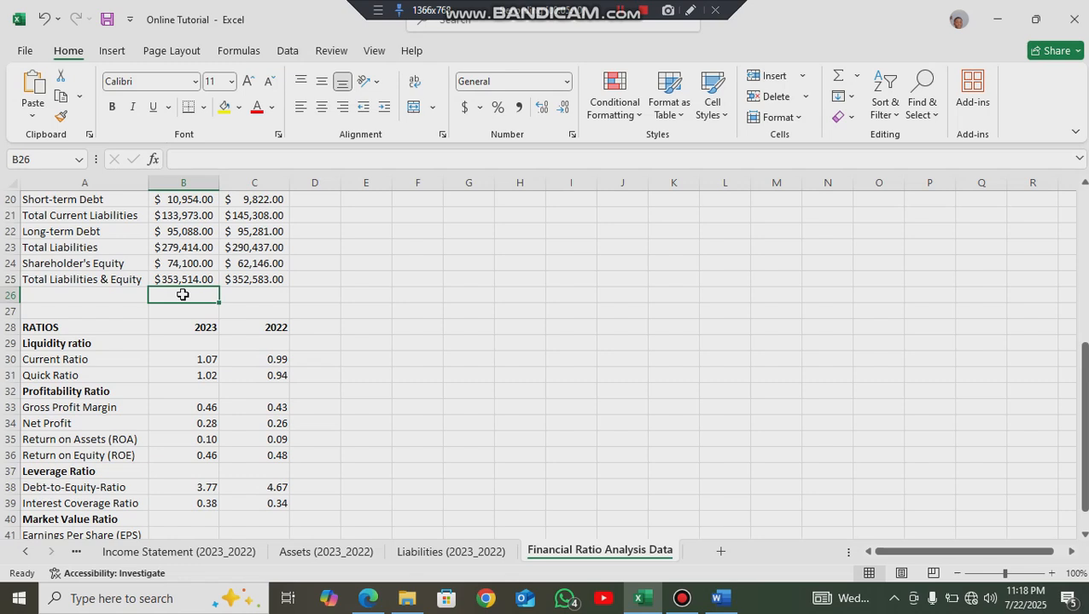
key("ctrl+v")
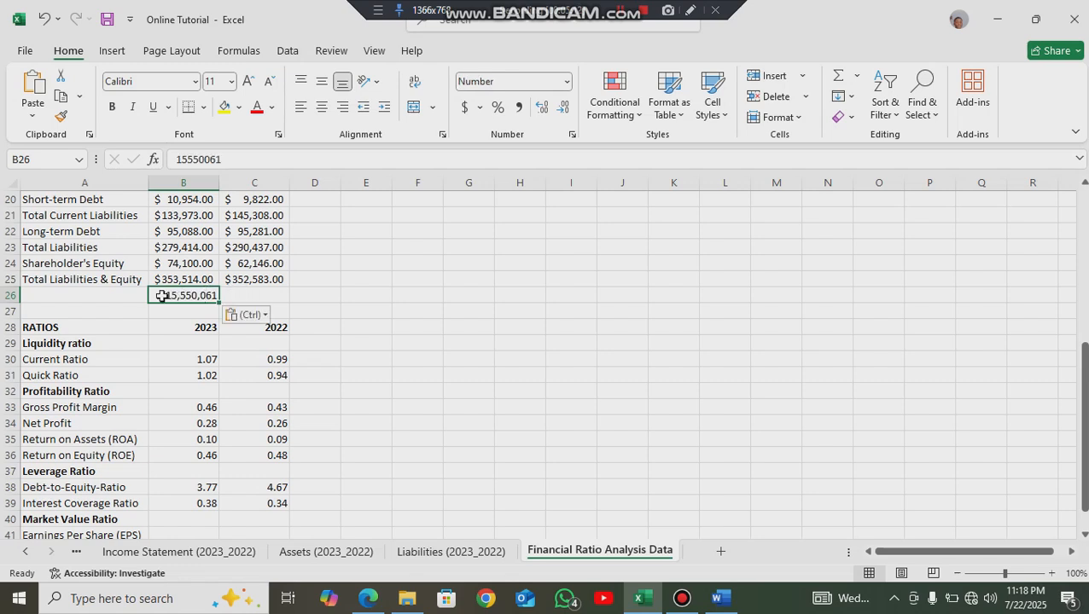
- Label A26 "Shares outstanding" in bold and fill the B26 figure across to C26 for 2022
left_click(86, 296)
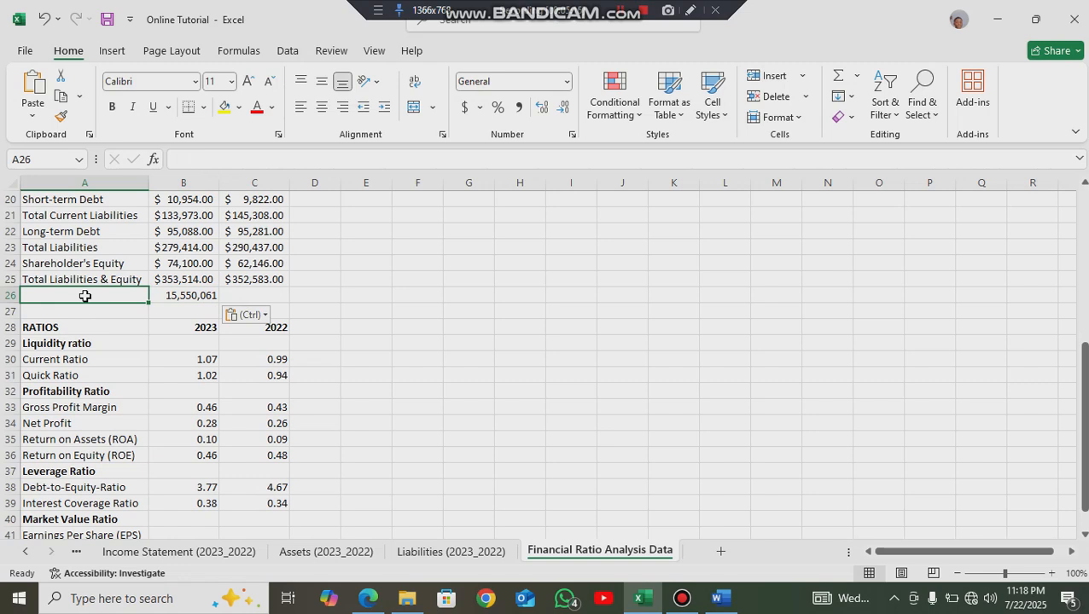
key("ctrl+b")
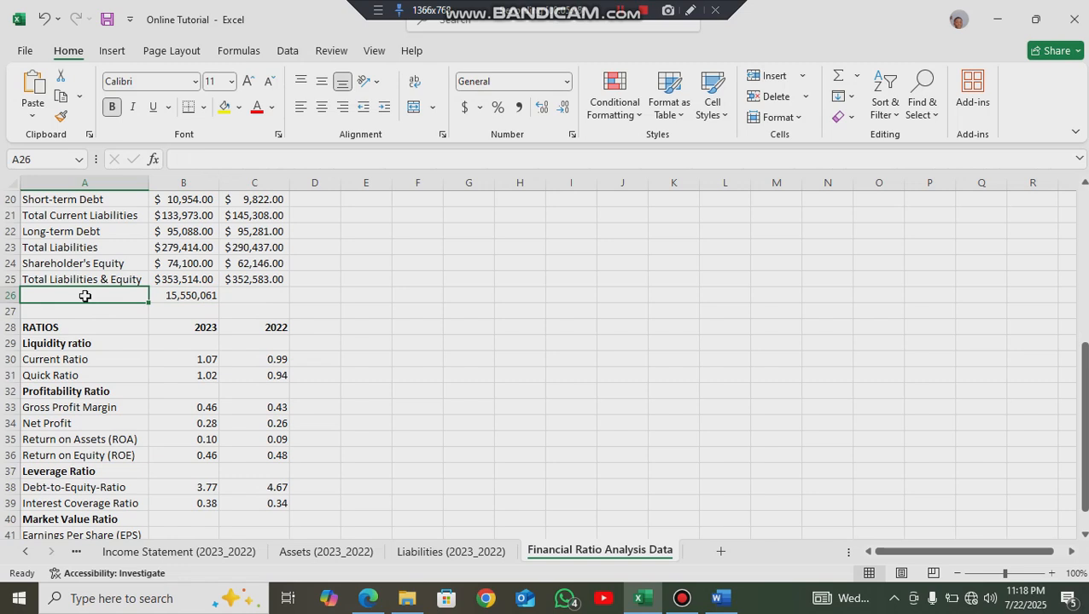
type("Sharex")
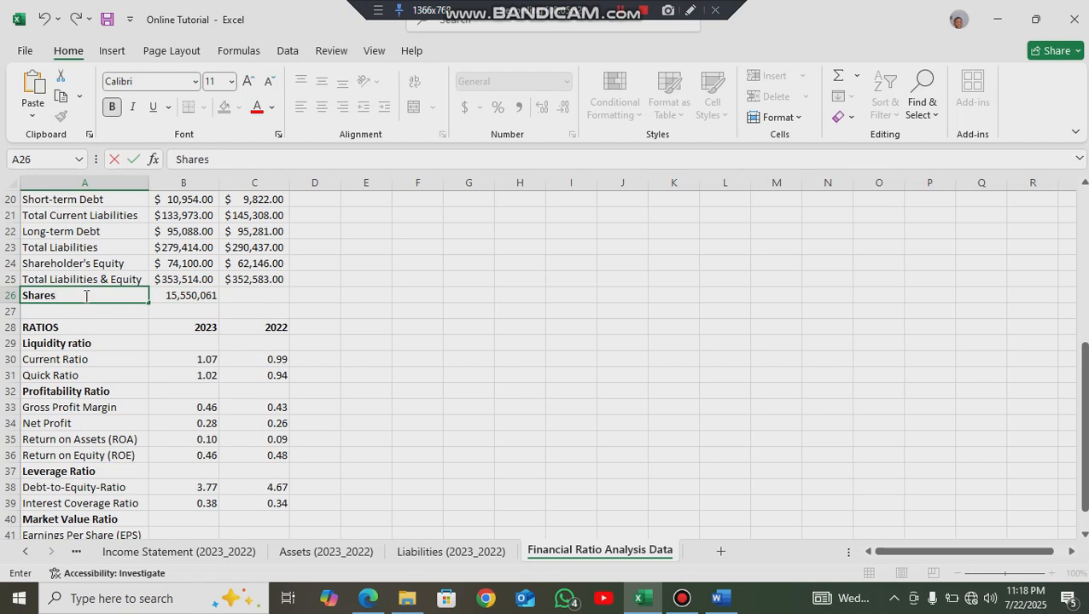
type(" outstanding")
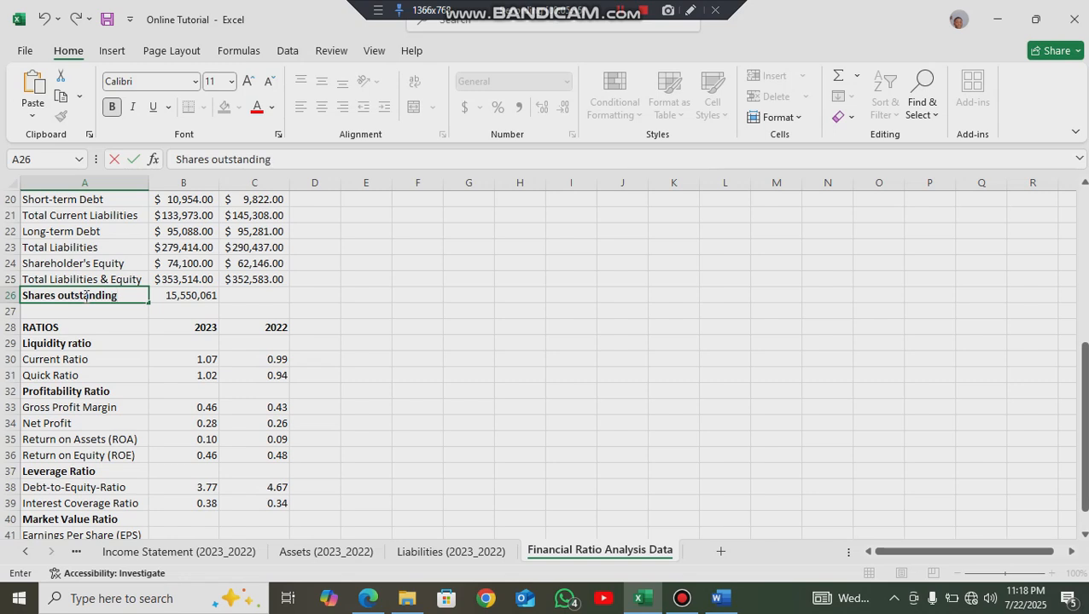
key("Return")
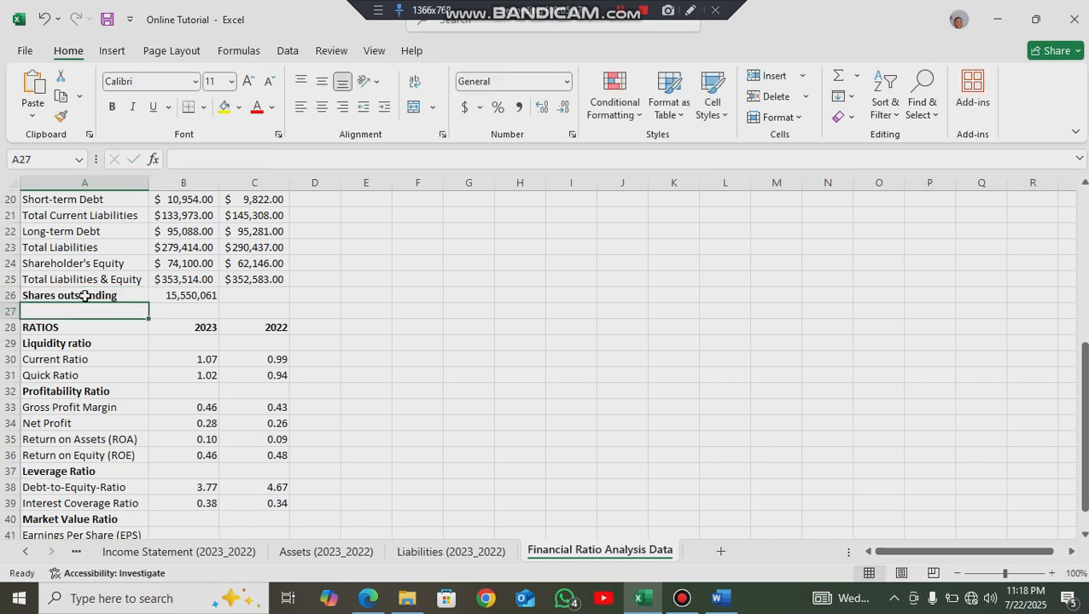
left_click(187, 295)
left_click_drag(220, 305, 266, 319)
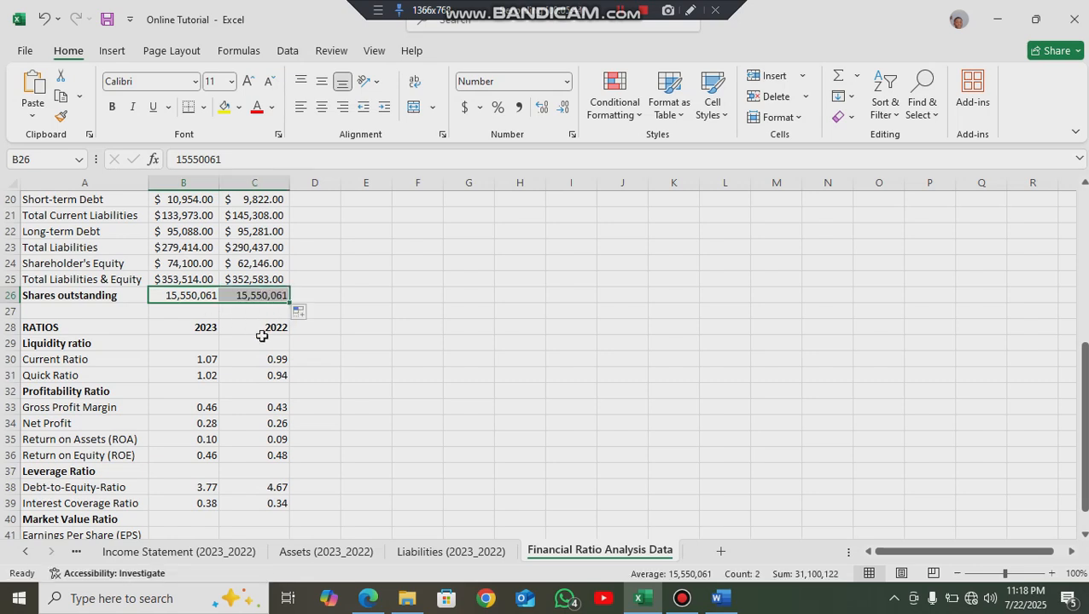
- Recheck the EPS definition in the Word notes and enter =B9/B26 in B41 for 2023 Earnings Per Share
scroll(254, 343, "down", 3)
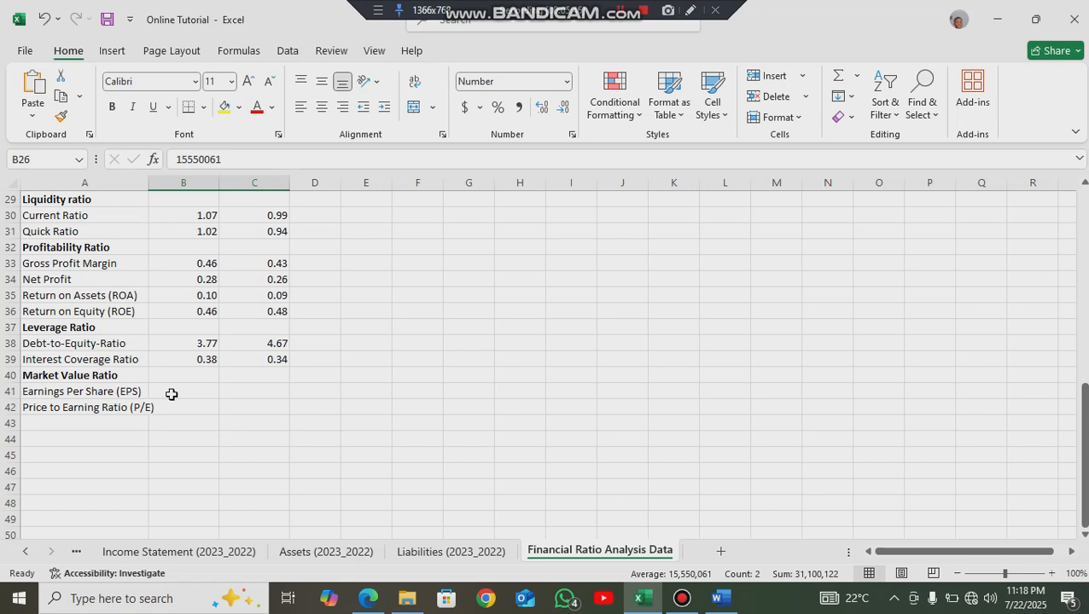
left_click(174, 394)
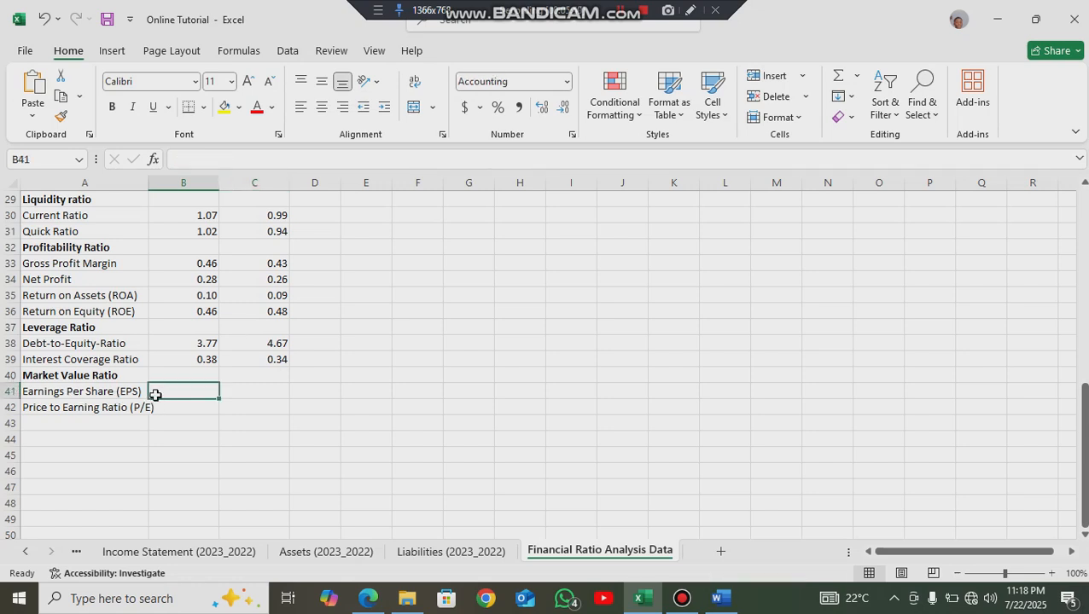
key("alt+Tab")
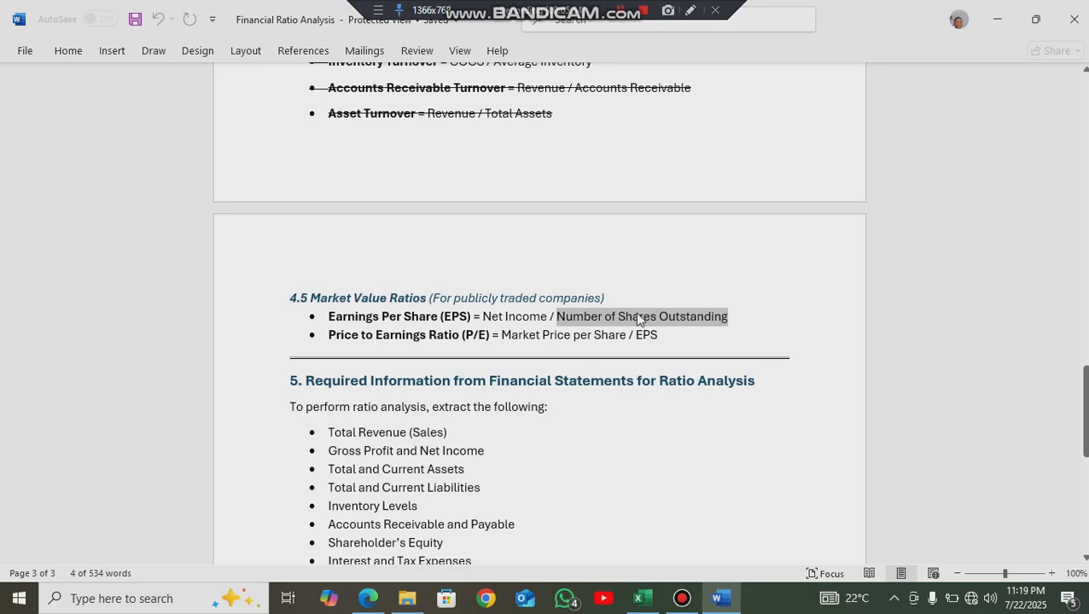
key("alt+Tab")
scroll(405, 296, "up", 9)
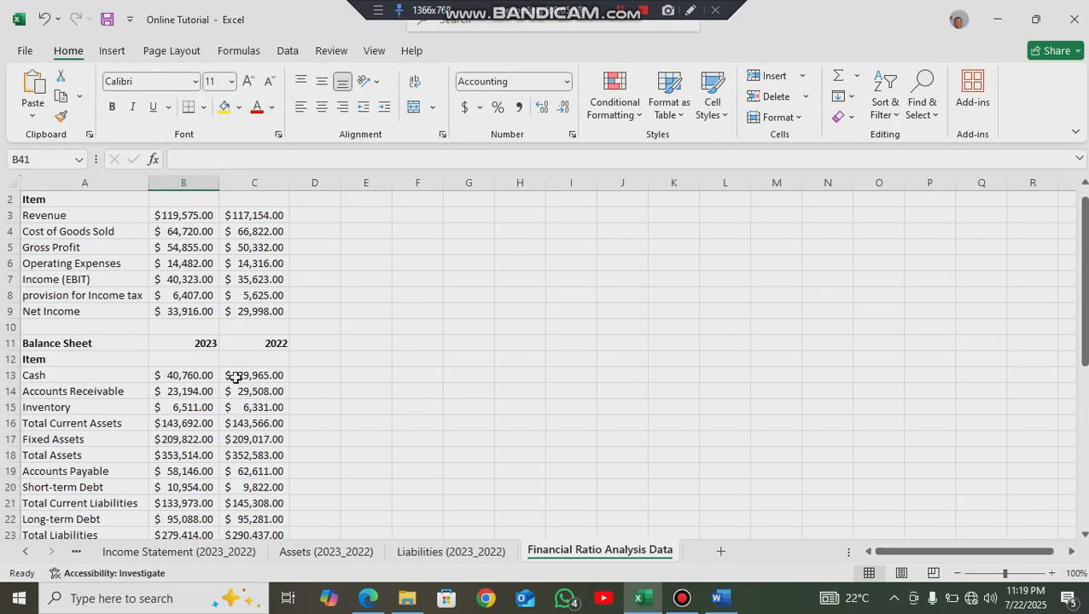
scroll(230, 394, "down", 9)
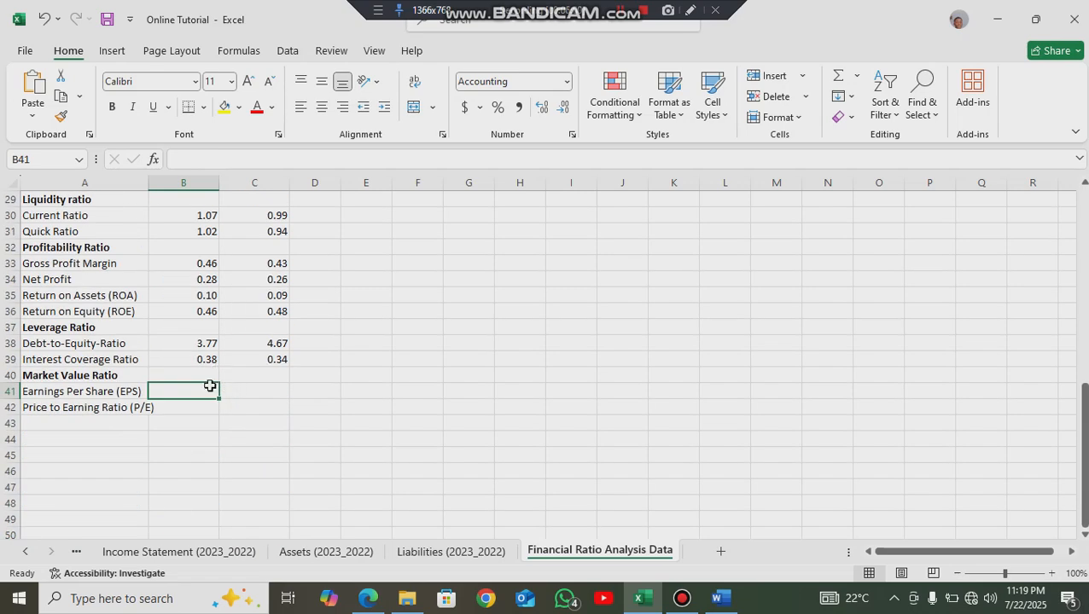
type("=")
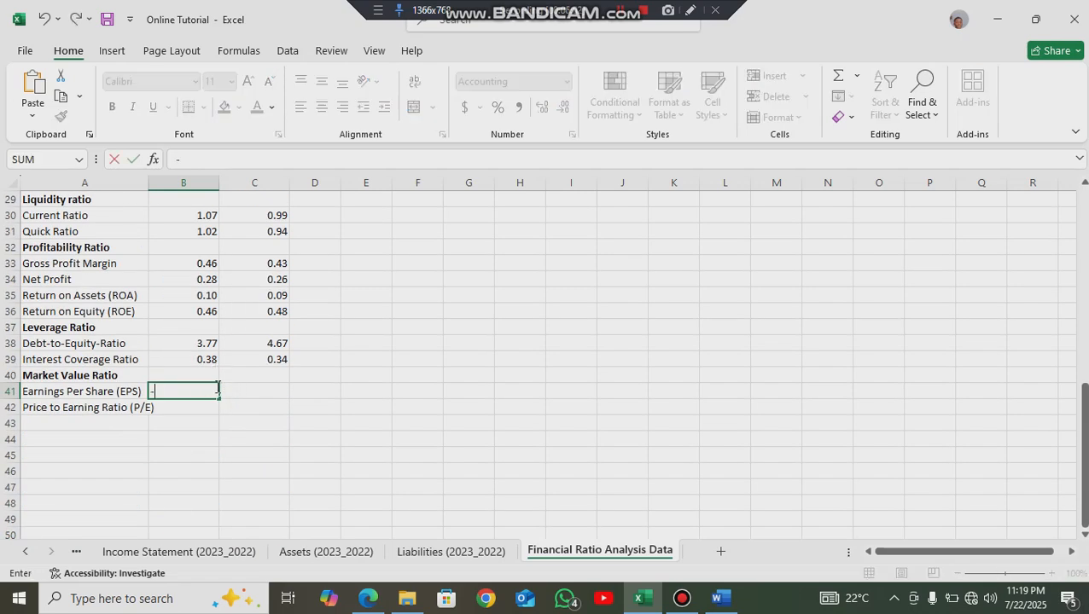
key("BackSpace")
type("=")
scroll(153, 393, "up", 10)
left_click(188, 326)
type("/")
scroll(213, 369, "down", 4)
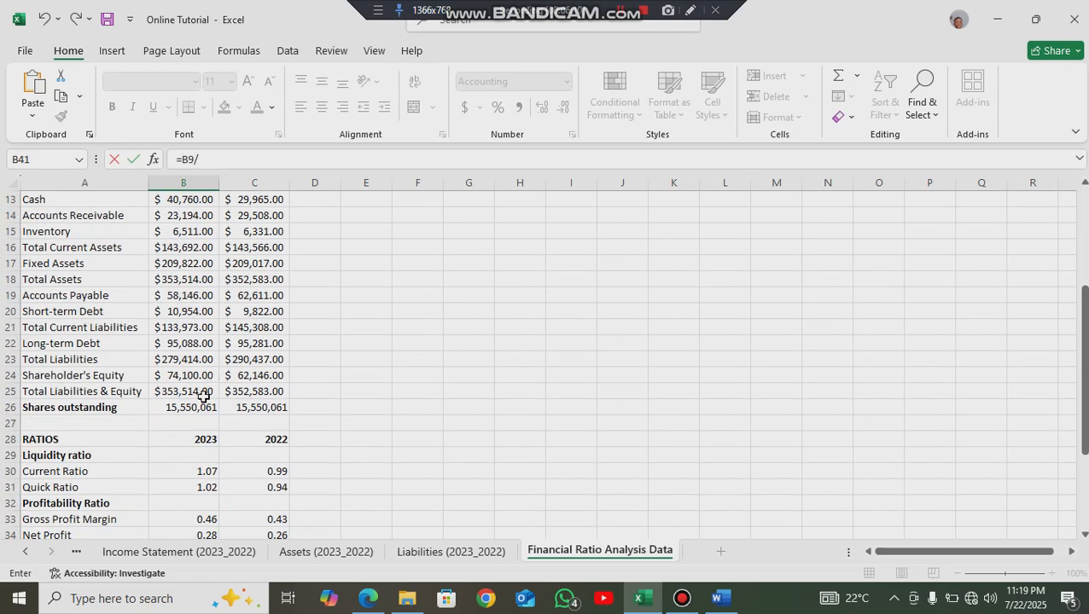
scroll(196, 379, "down", 1)
left_click(186, 359)
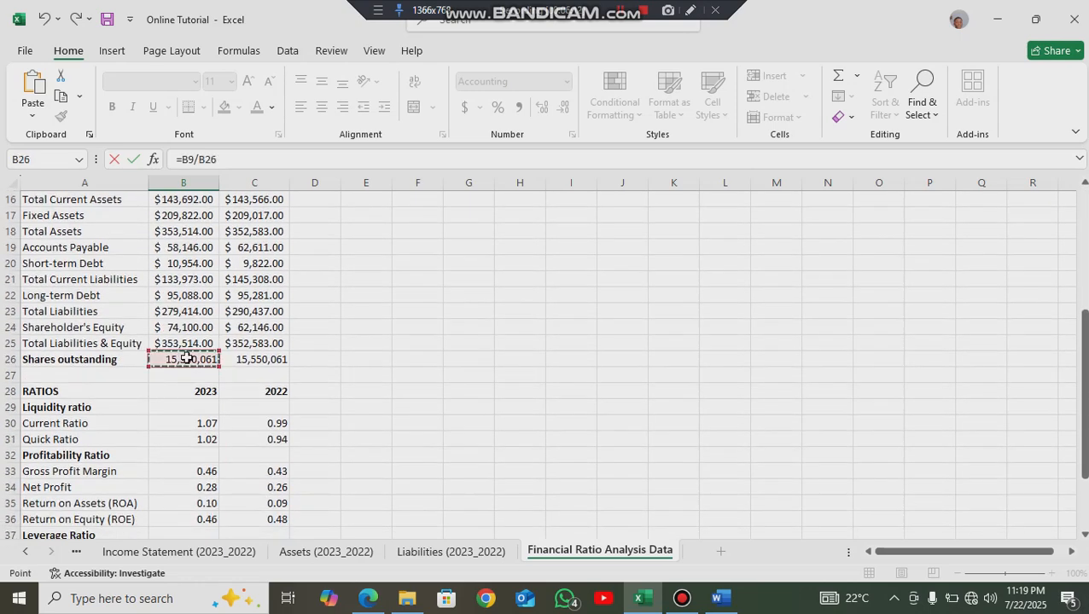
key("Return")
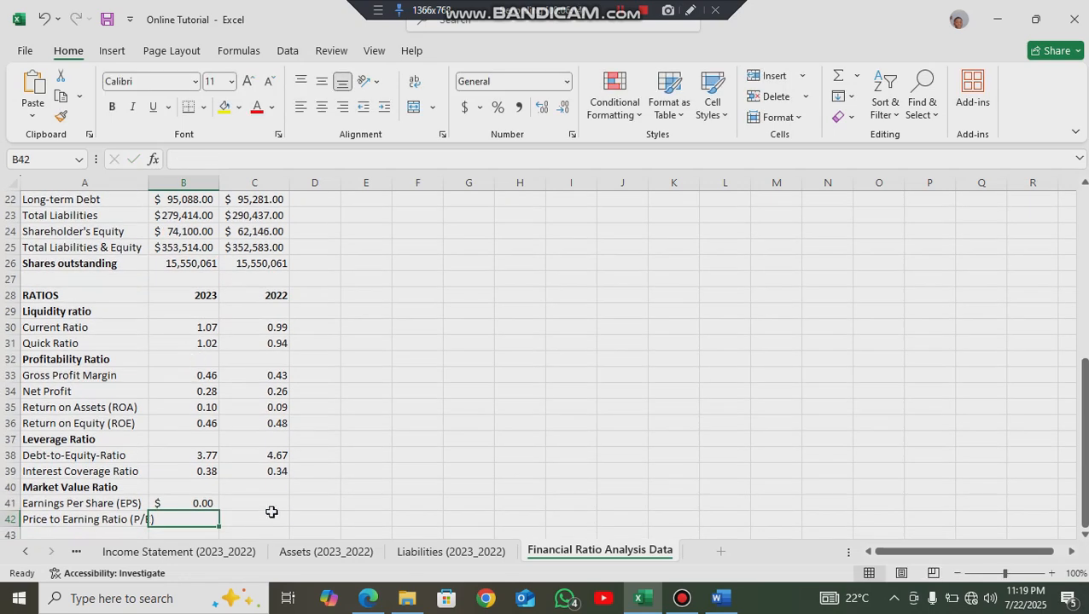
- Show the EPS in B41 with four decimal places and fill its formula across to C41
left_click(198, 501)
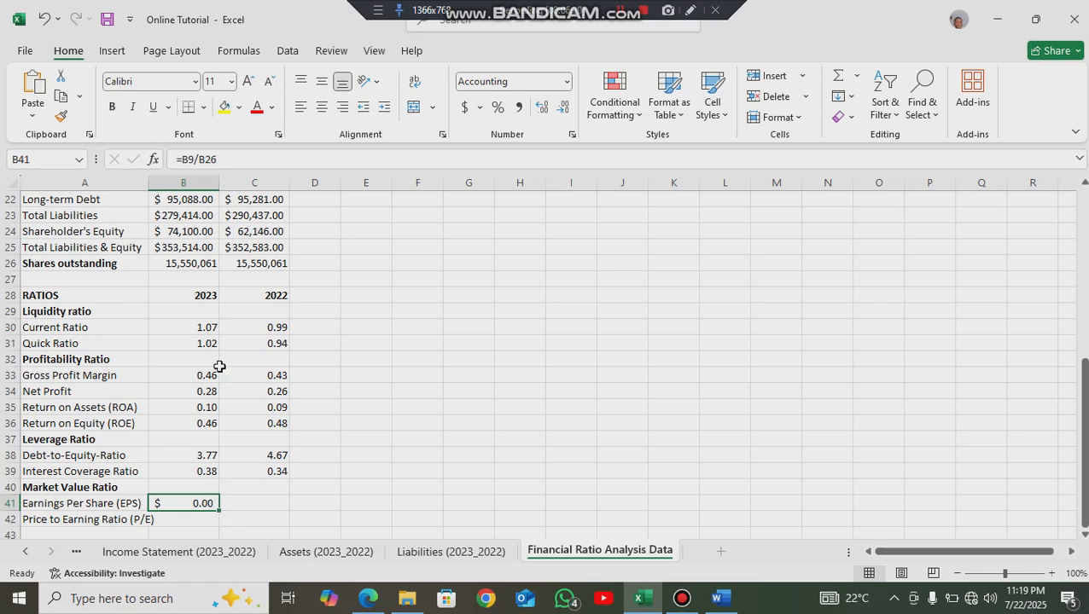
left_click(543, 109)
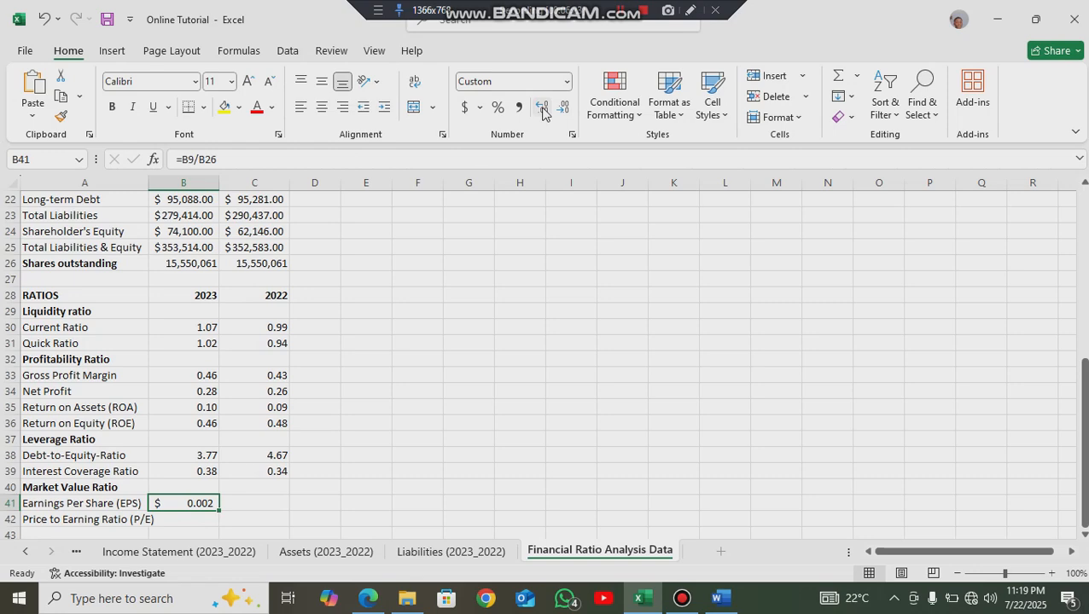
left_click(543, 110)
left_click_drag(218, 509, 257, 505)
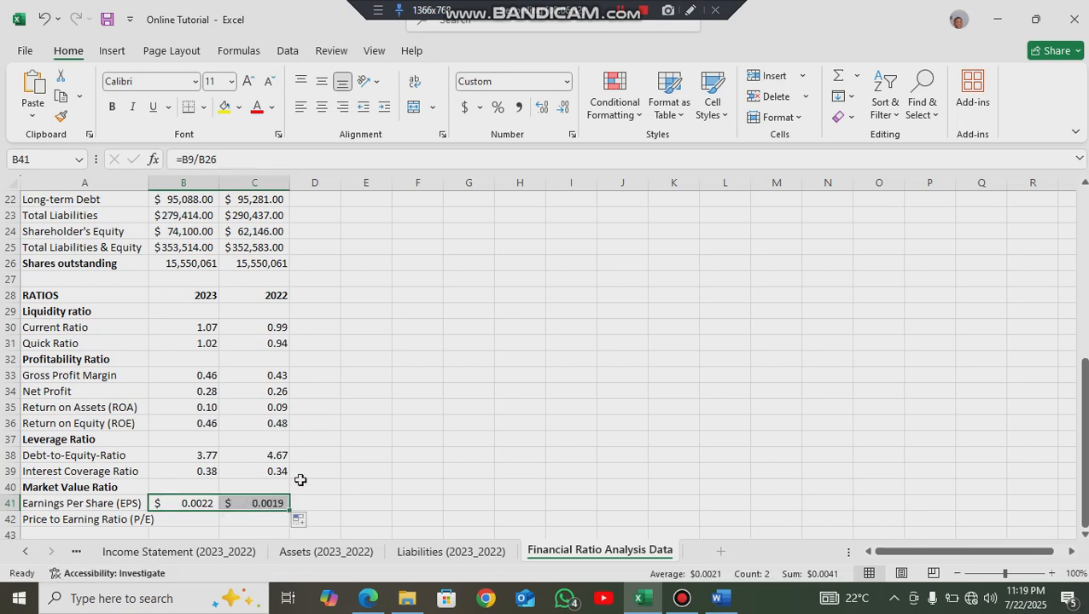
- Switch to the Apple financial statements PDF in Edge and examine the units note under the statement of operations heading
scroll(298, 469, "down", 2)
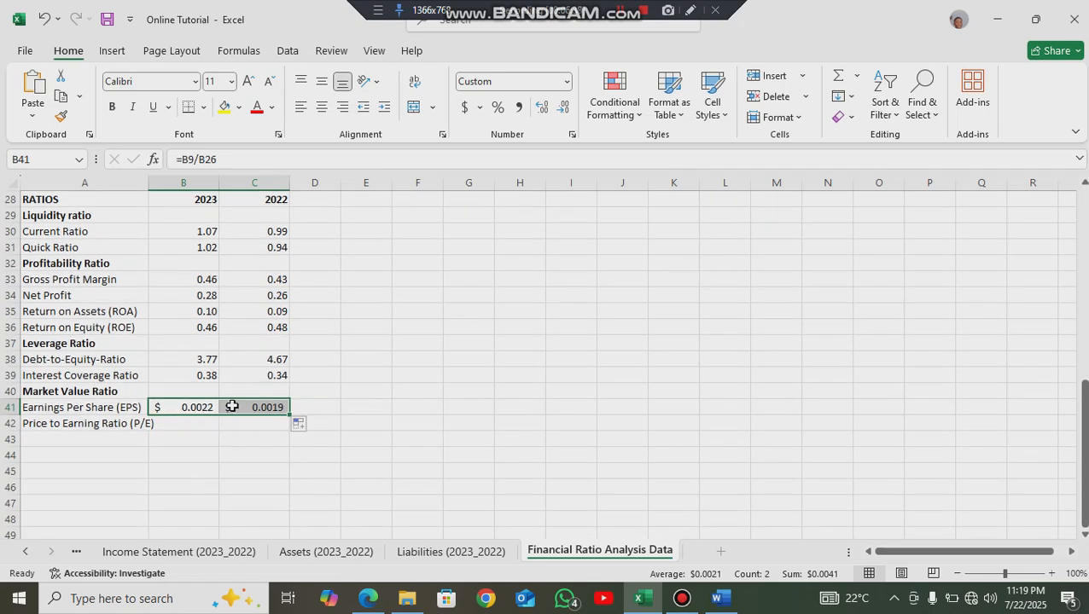
key("alt+Tab")
key("alt+Tab")
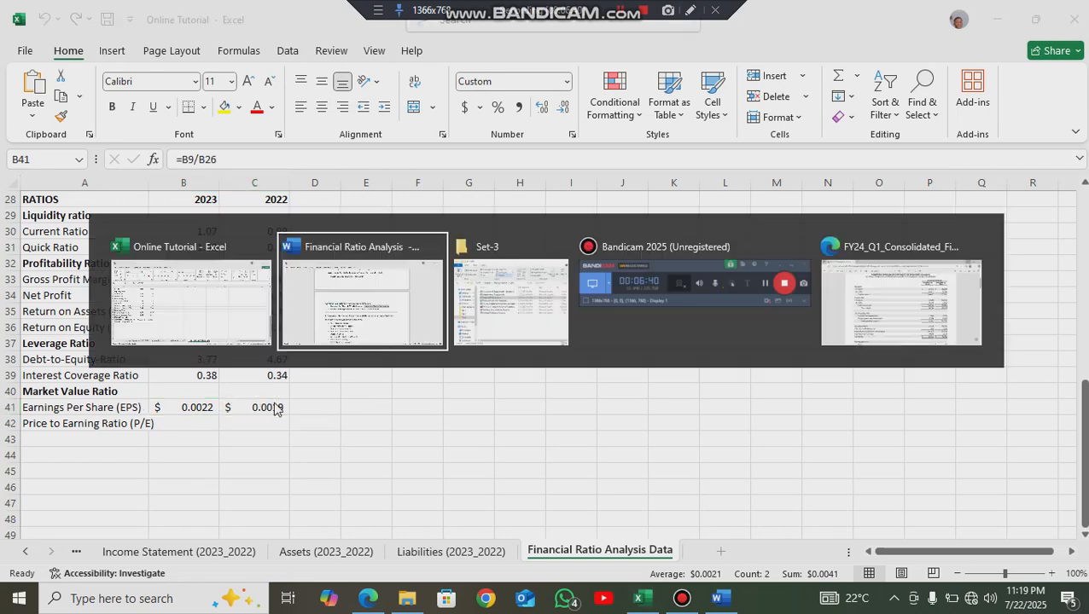
key("alt+Tab")
key("alt+Tab")
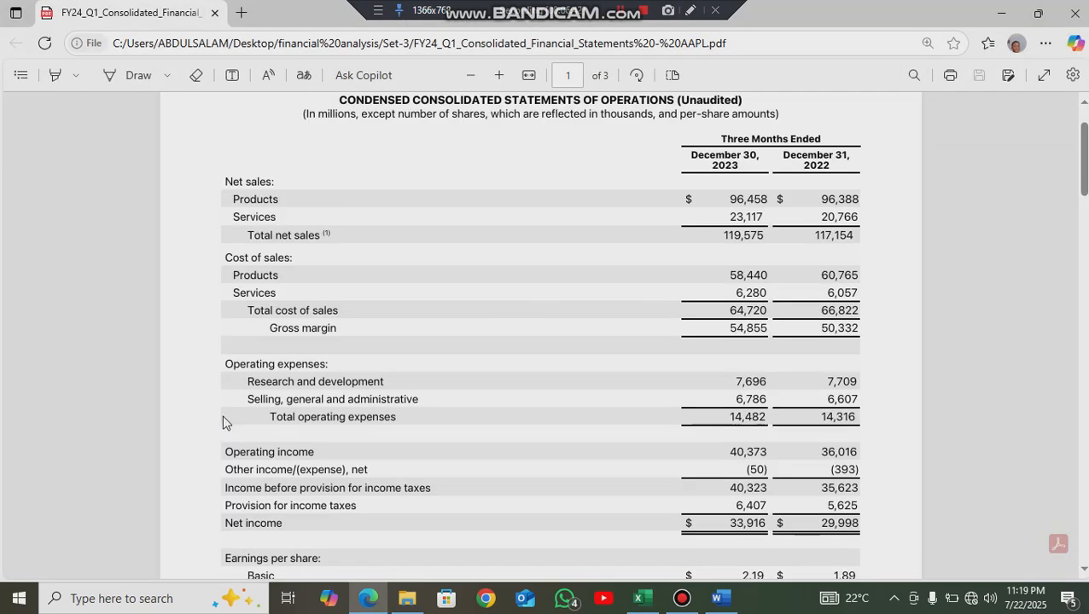
scroll(349, 375, "up", 2)
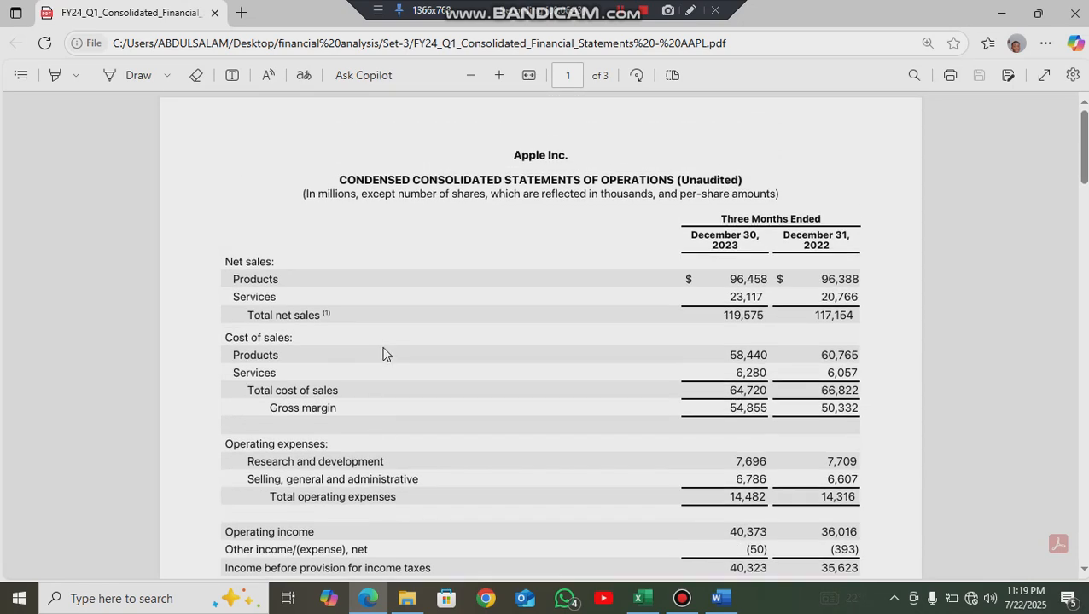
left_click_drag(304, 195, 351, 195)
right_click(365, 201)
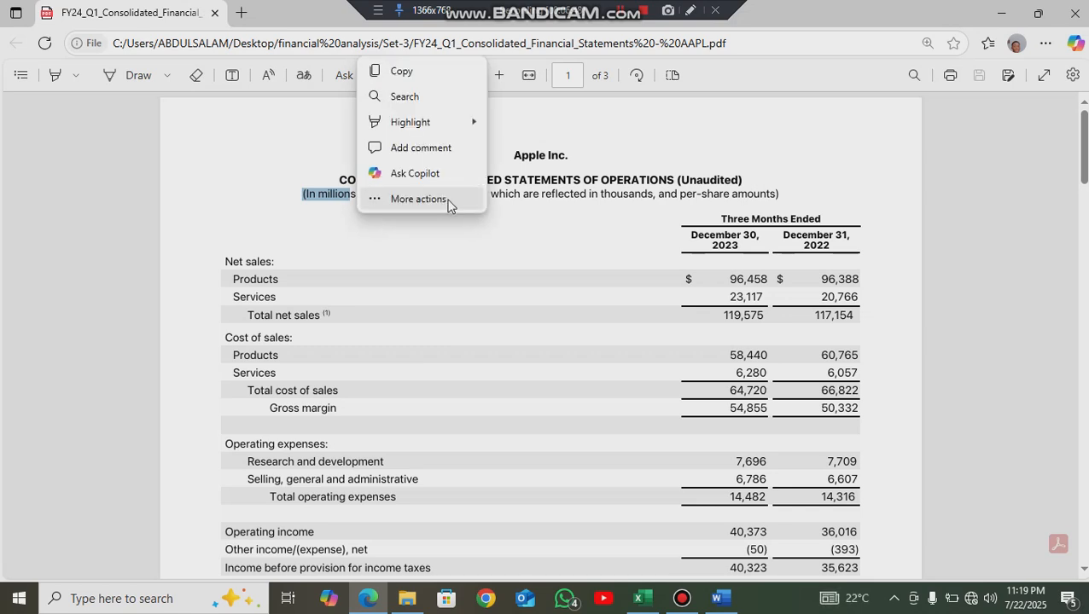
left_click(488, 227)
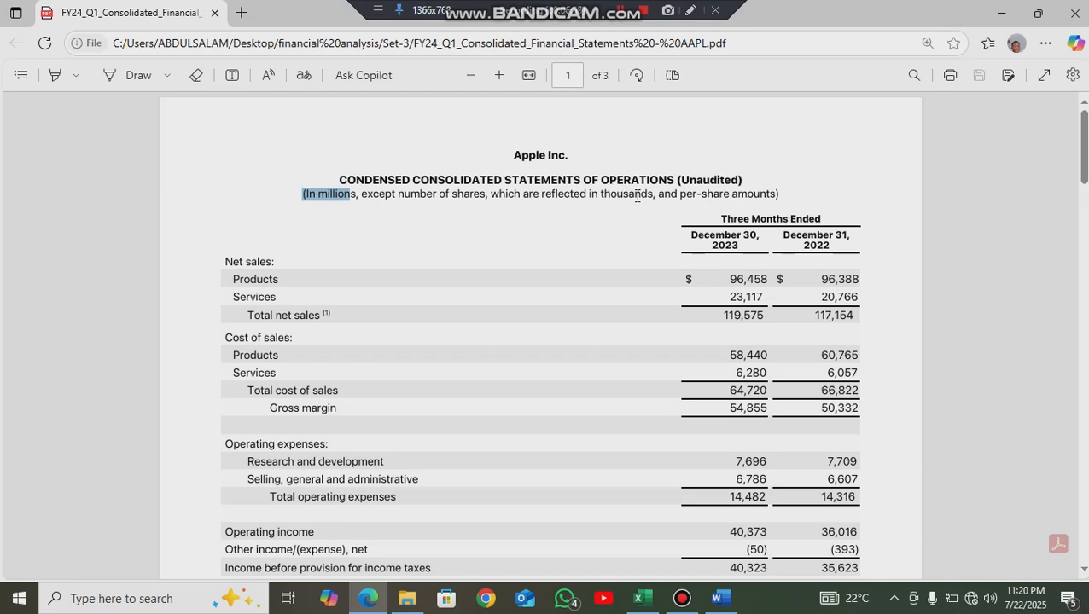
- Look through the PDF's balance sheet and examine the reported basic and diluted earnings per share for both years
scroll(646, 318, "down", 8)
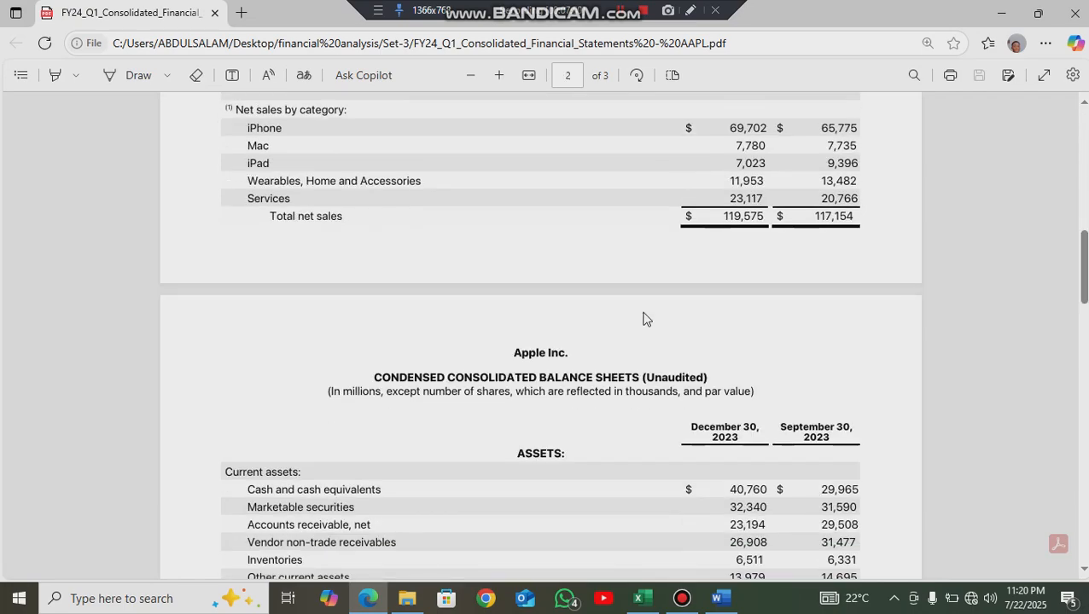
scroll(646, 318, "down", 10)
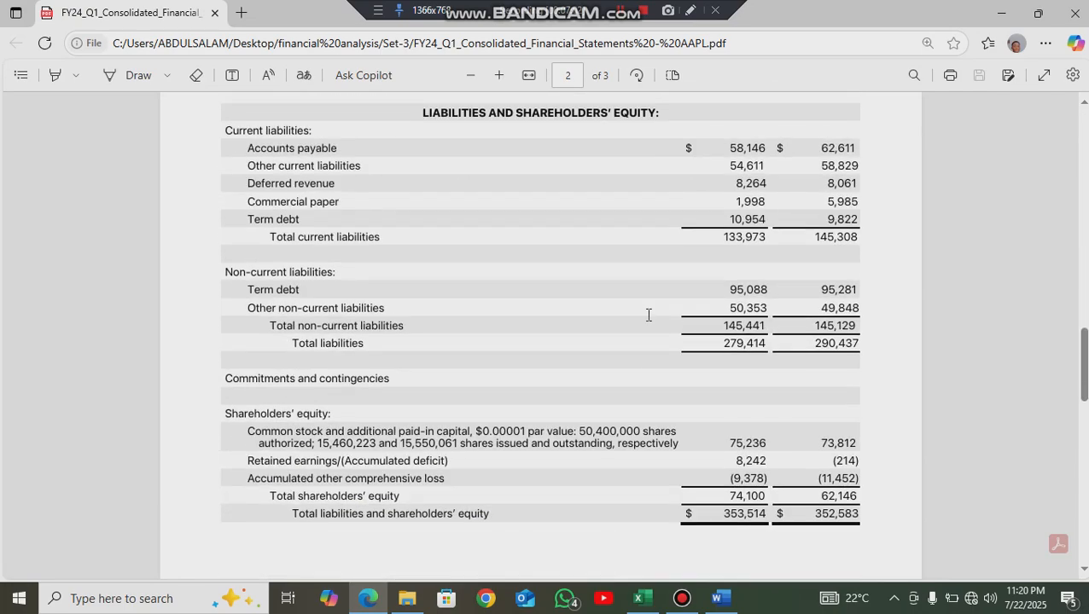
scroll(649, 321, "down", 5)
scroll(649, 320, "up", 12)
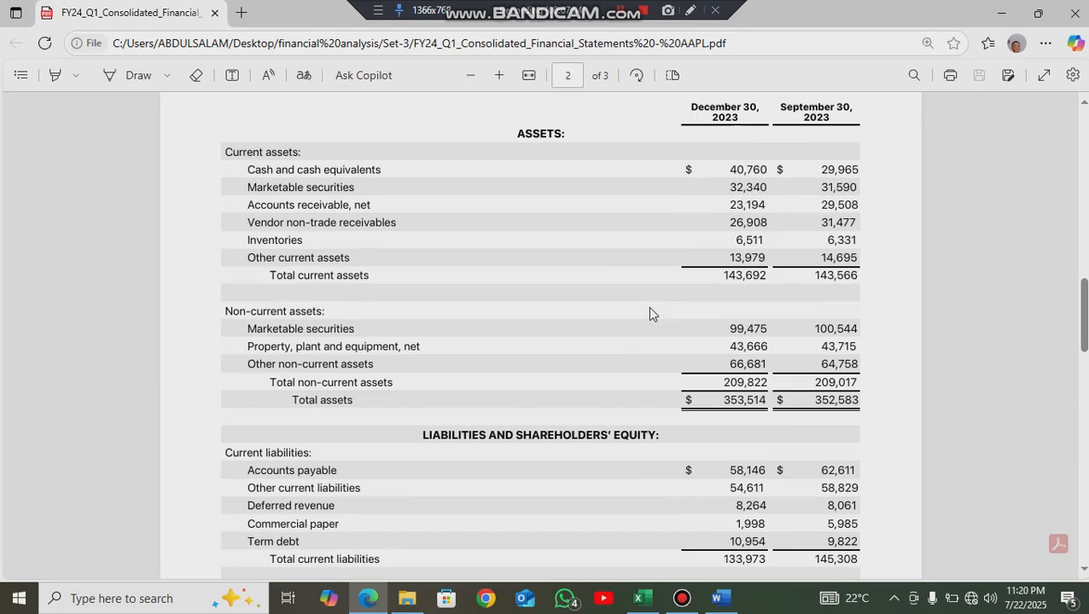
scroll(648, 309, "up", 4)
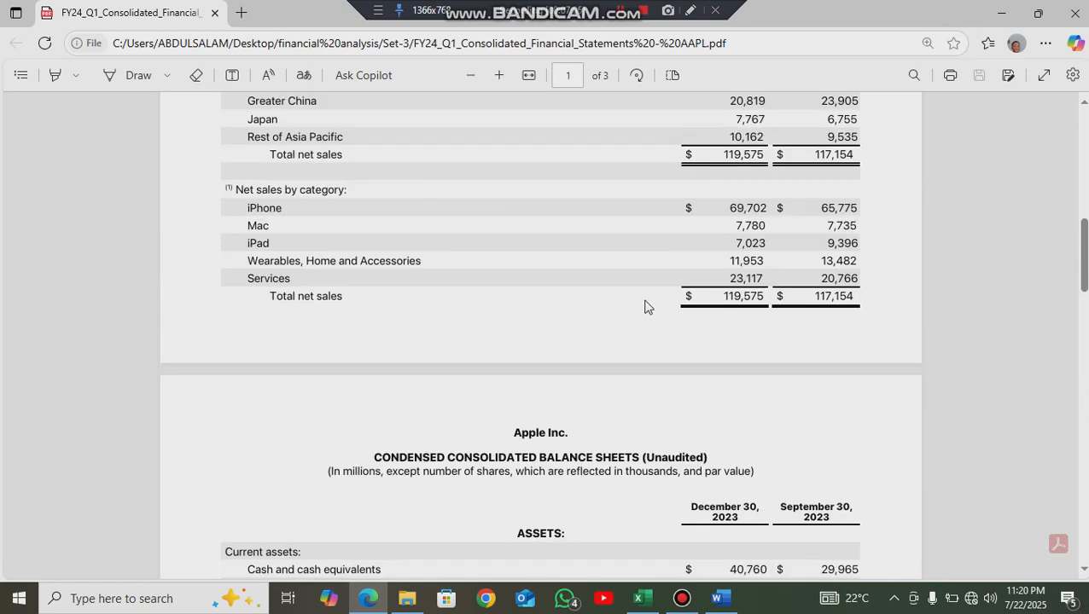
scroll(619, 282, "up", 10)
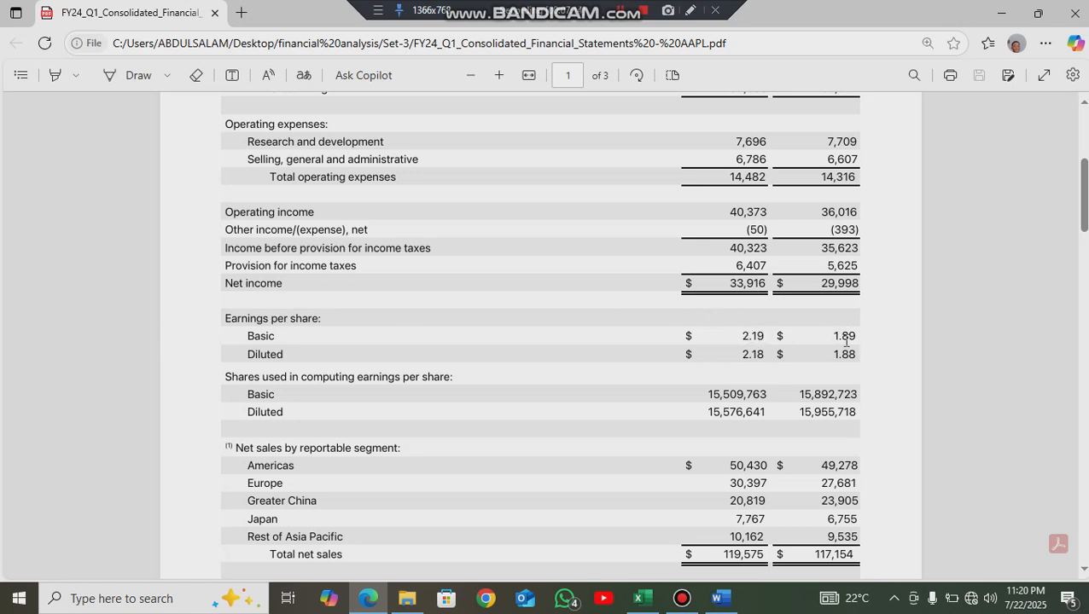
- Switch back to the Excel workbook and change the 2023 Earnings Per Share formula in B41 to =B9/B26*1000
key("alt+Tab")
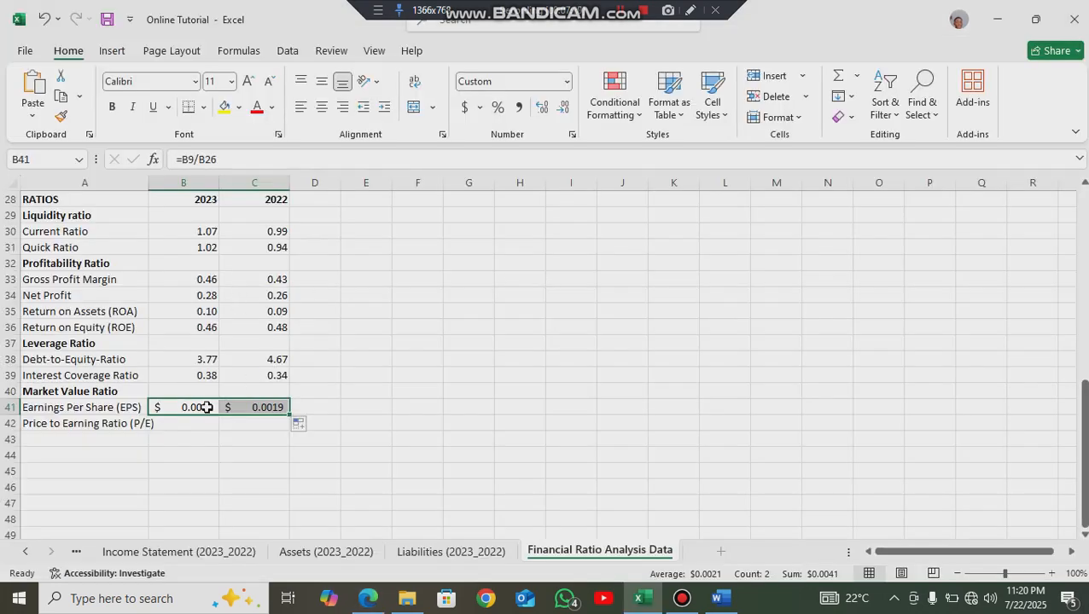
left_click(207, 407)
left_click(236, 161)
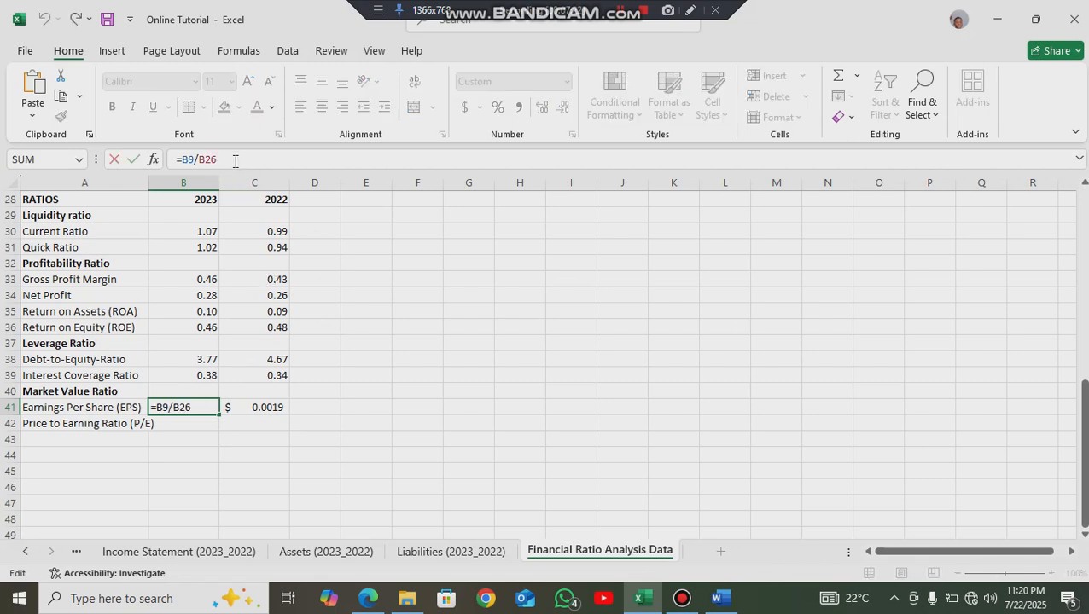
type("*1000")
key("Return")
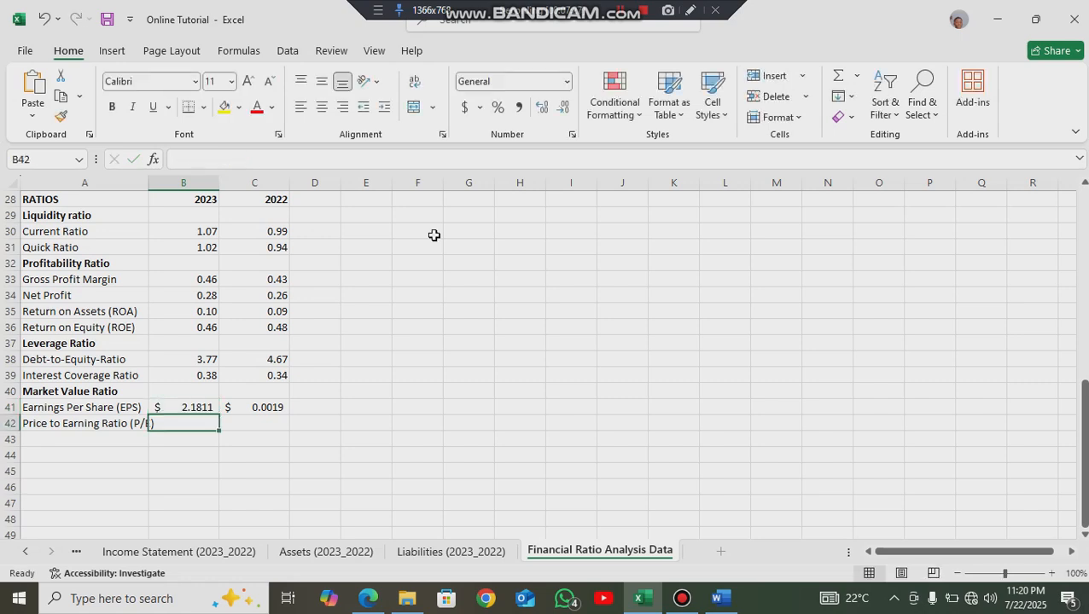
left_click(214, 408)
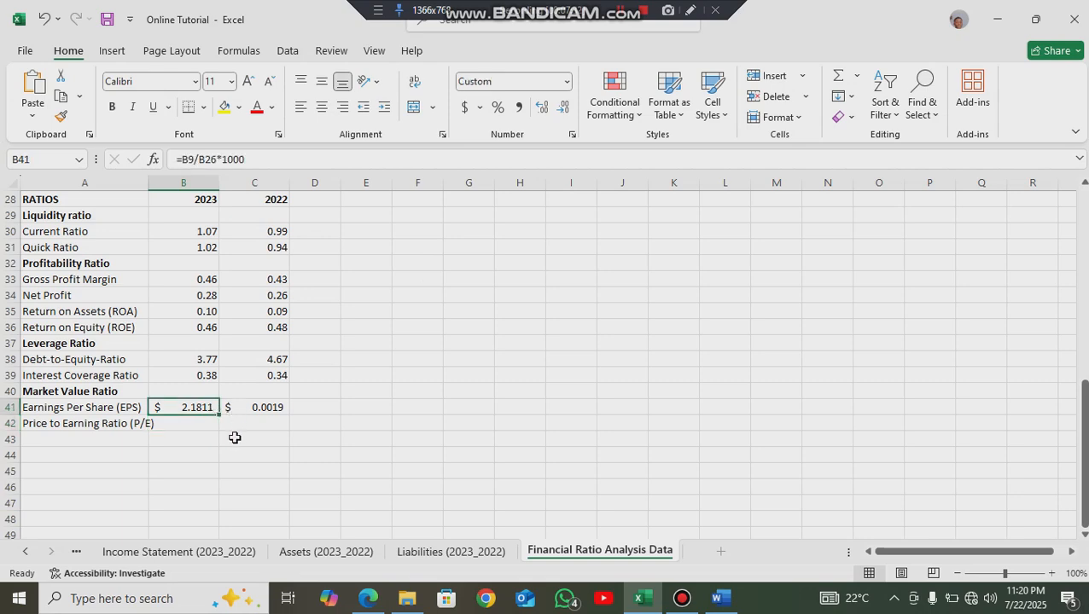
- Switch to the Apple financial statements PDF and compare the reported 2023 earnings per share with the calculated ratio
key("alt+Tab")
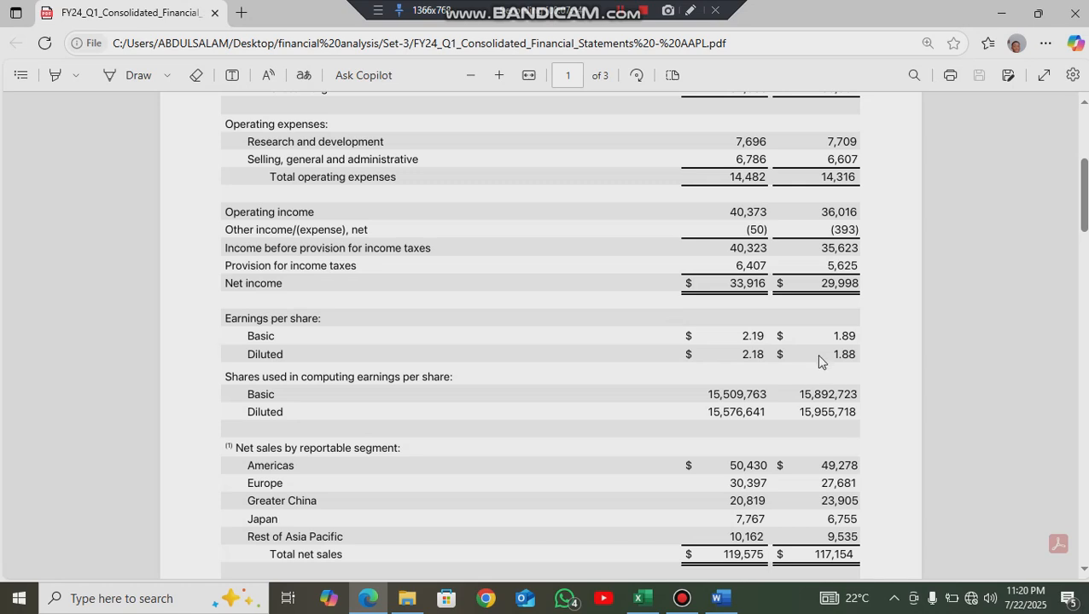
left_click_drag(765, 335, 733, 340)
left_click(368, 378)
key("alt+Tab")
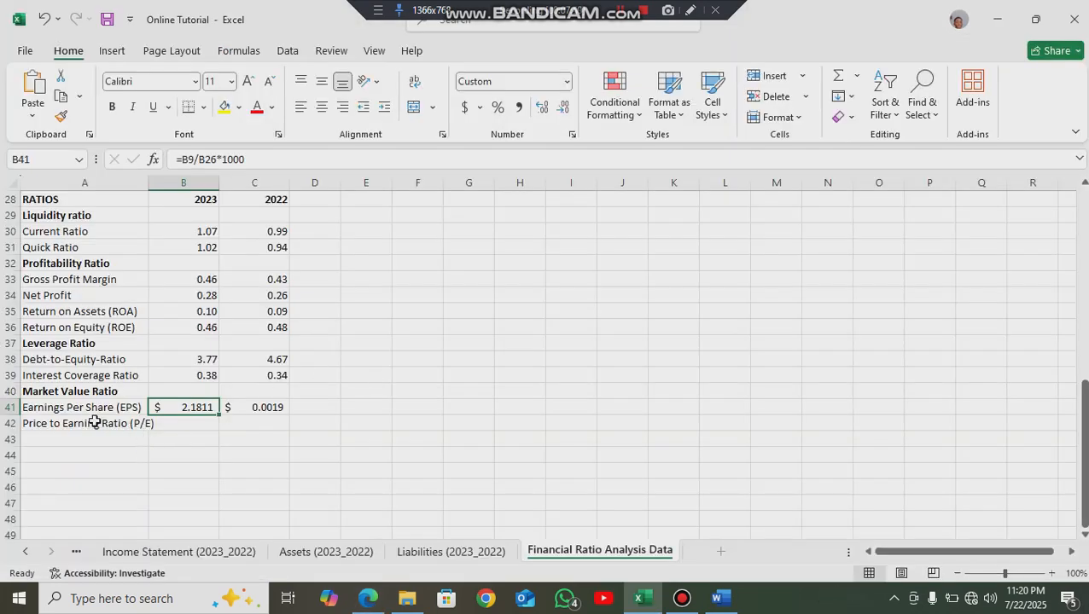
- Switch to the Word notes and examine the Price to Earnings Ratio definition under Market Value Ratios
key("alt+Tab")
key("alt+Tab")
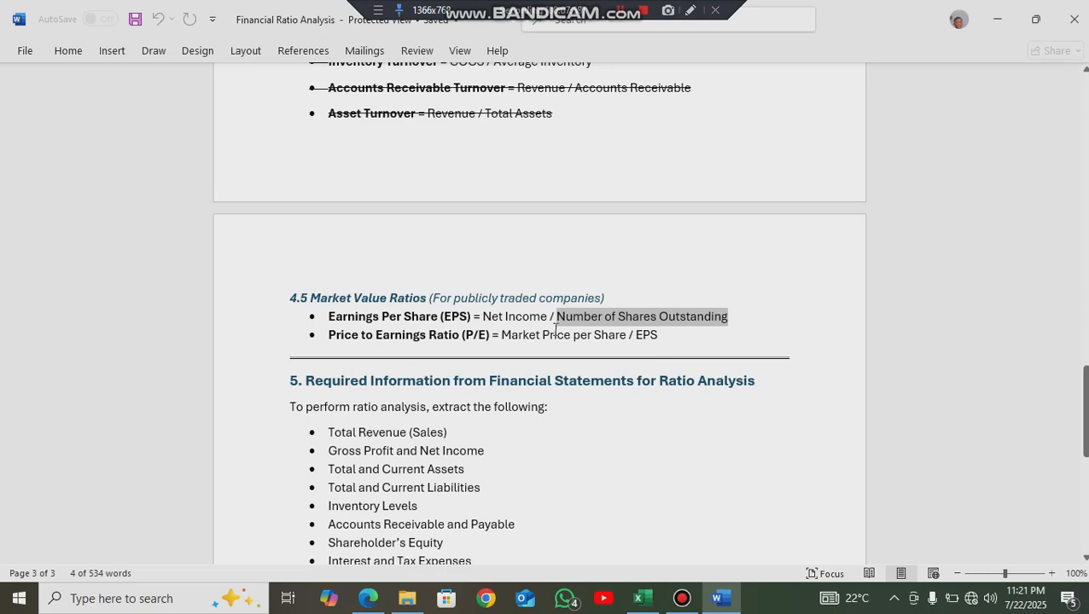
key("alt+Tab")
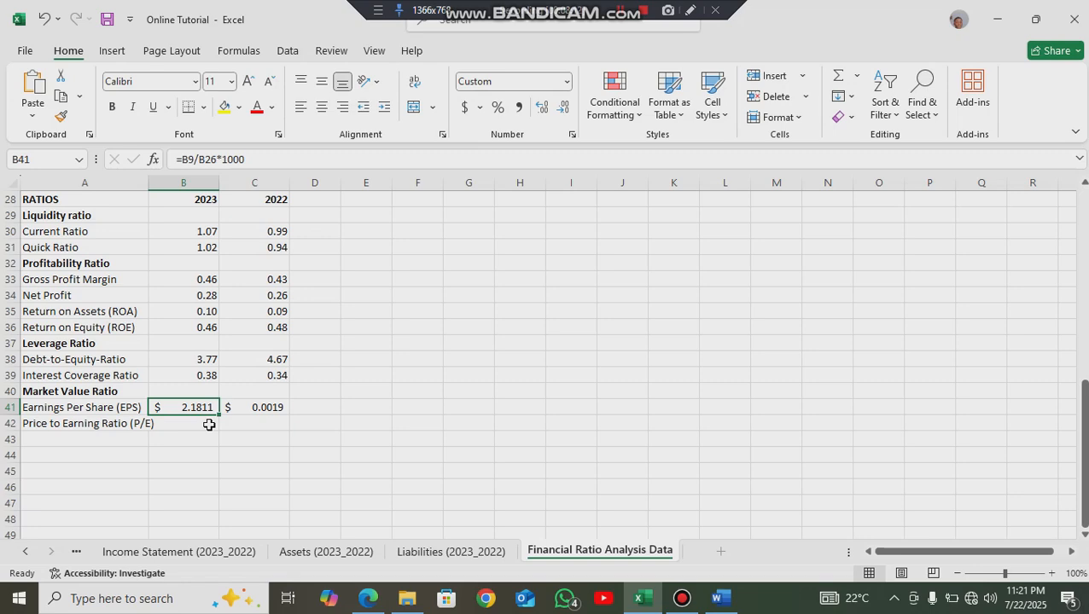
- Look through the income, balance sheet and ratio sections of the Financial Ratio Analysis Data sheet
scroll(227, 427, "up", 6)
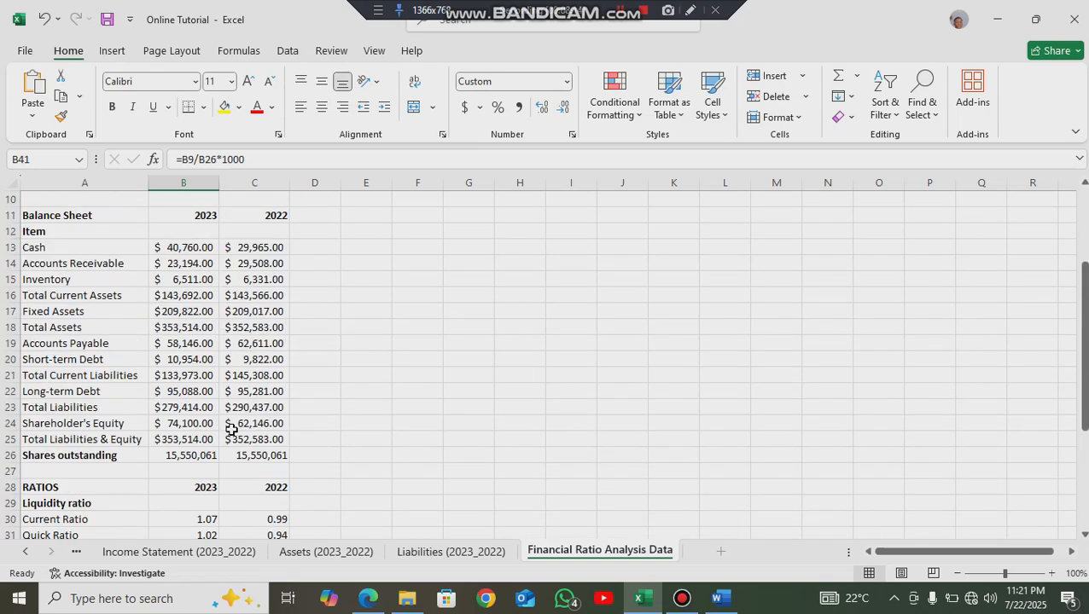
scroll(231, 429, "up", 3)
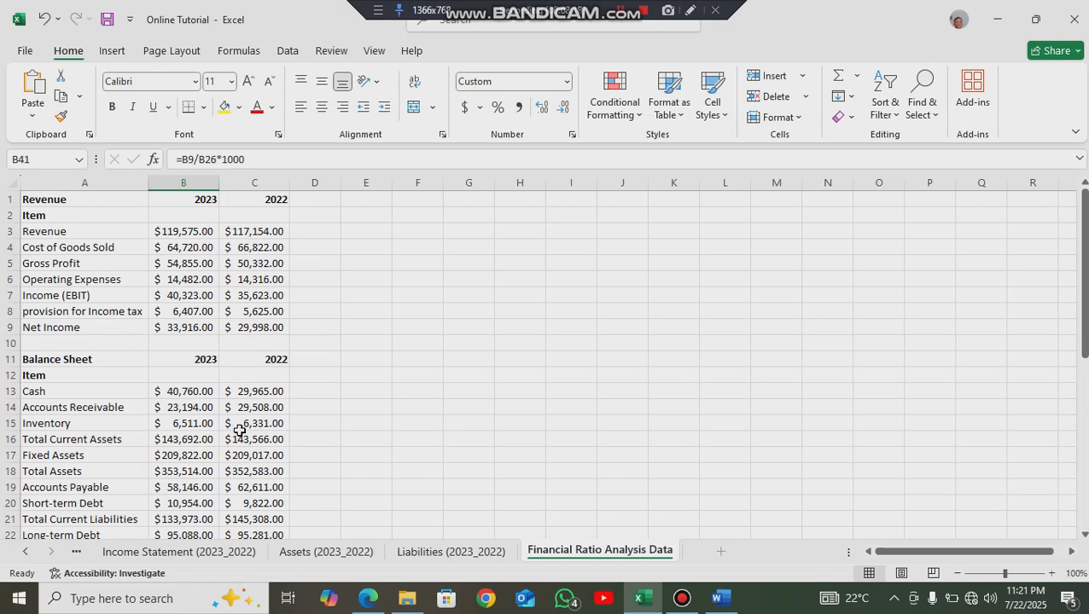
scroll(243, 434, "down", 8)
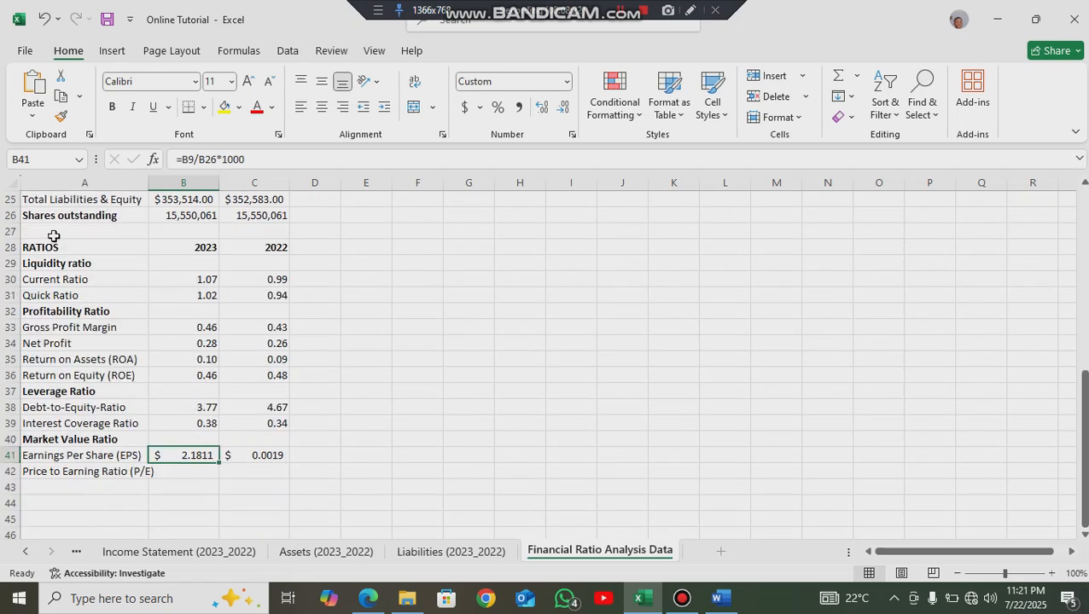
left_click_drag(68, 245, 184, 467)
left_click(314, 379)
scroll(314, 379, "up", 5)
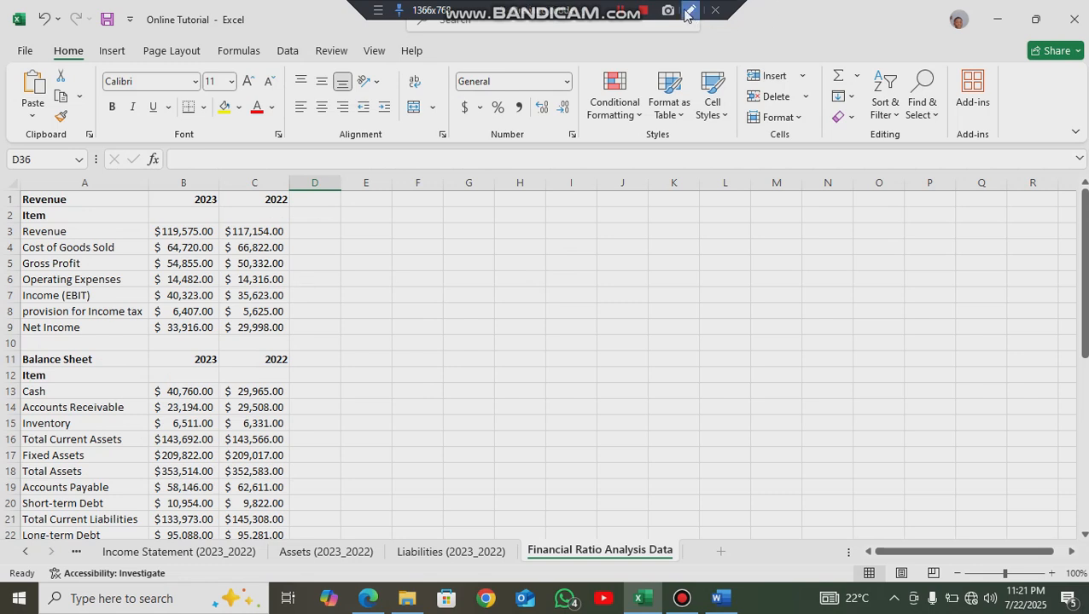
left_click(643, 12)
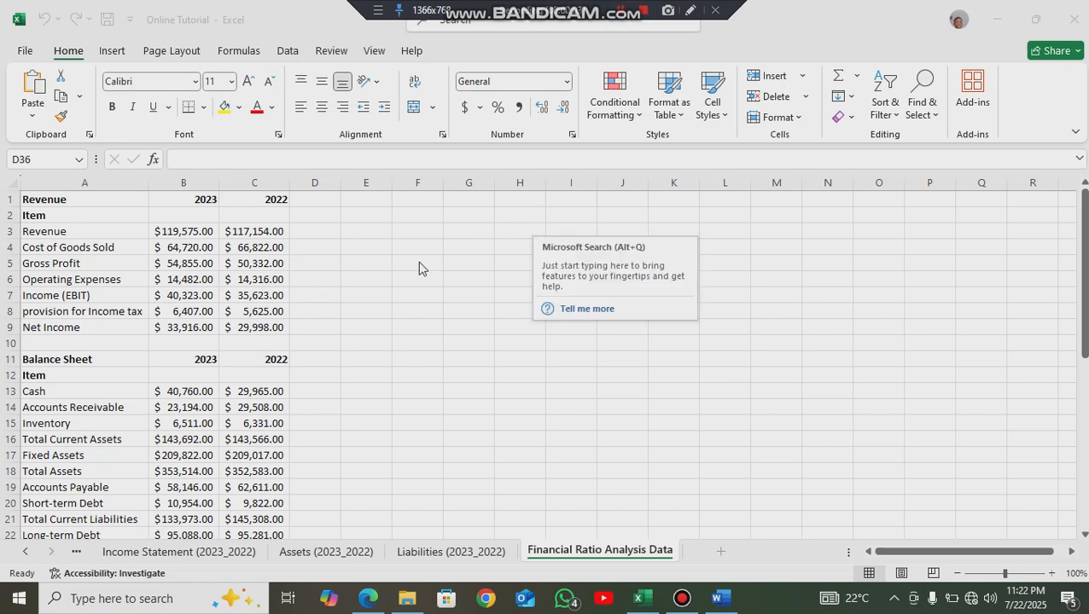
left_click(301, 235)
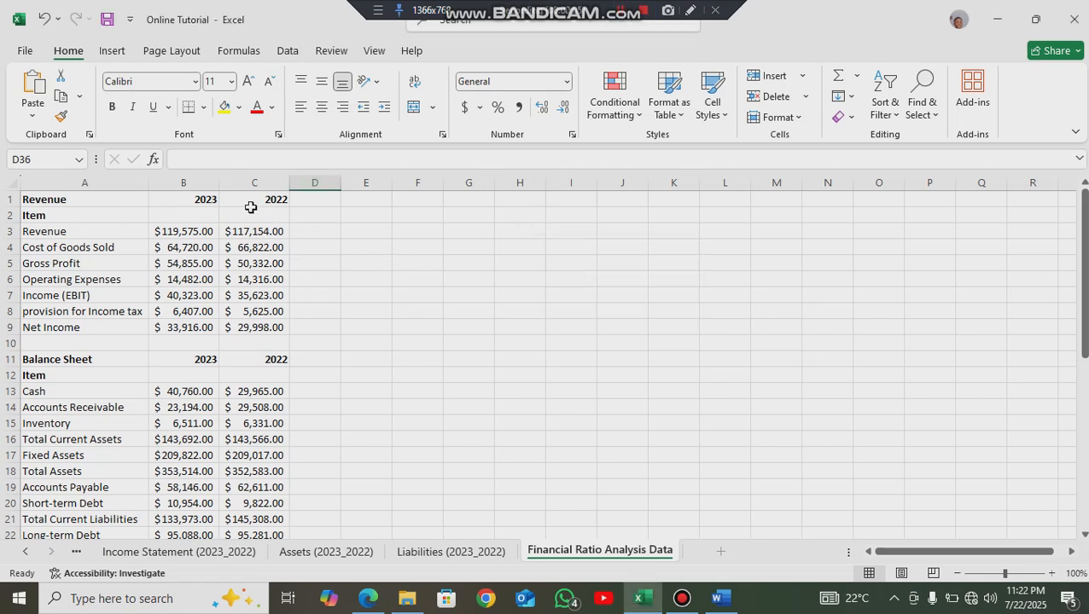
- Add a bold "Growth" heading in D2 next to the 2023 and 2022 revenue columns
left_click_drag(193, 198, 282, 199)
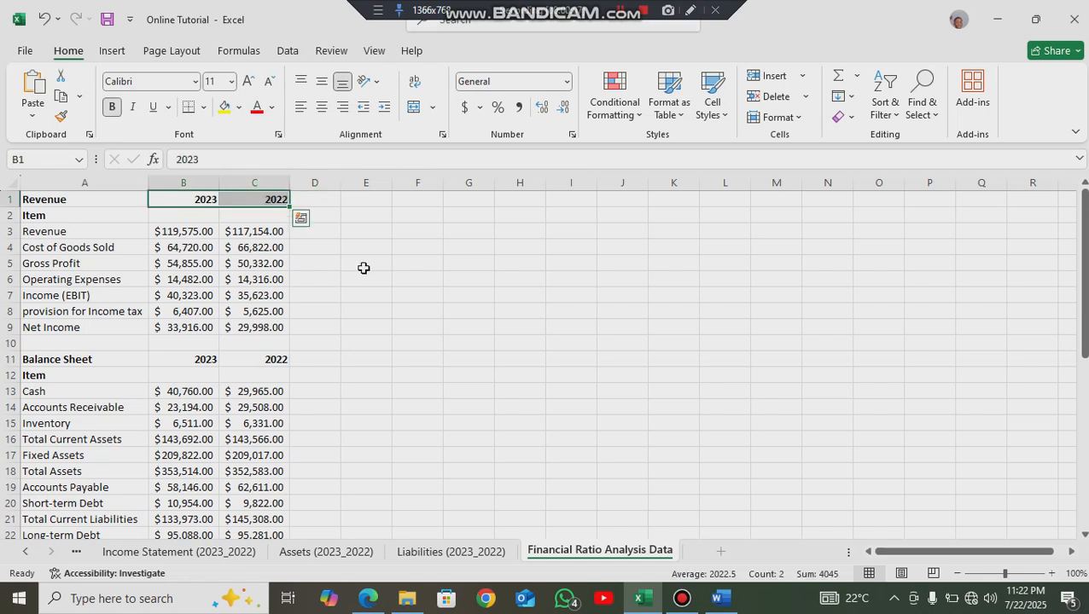
left_click(327, 217)
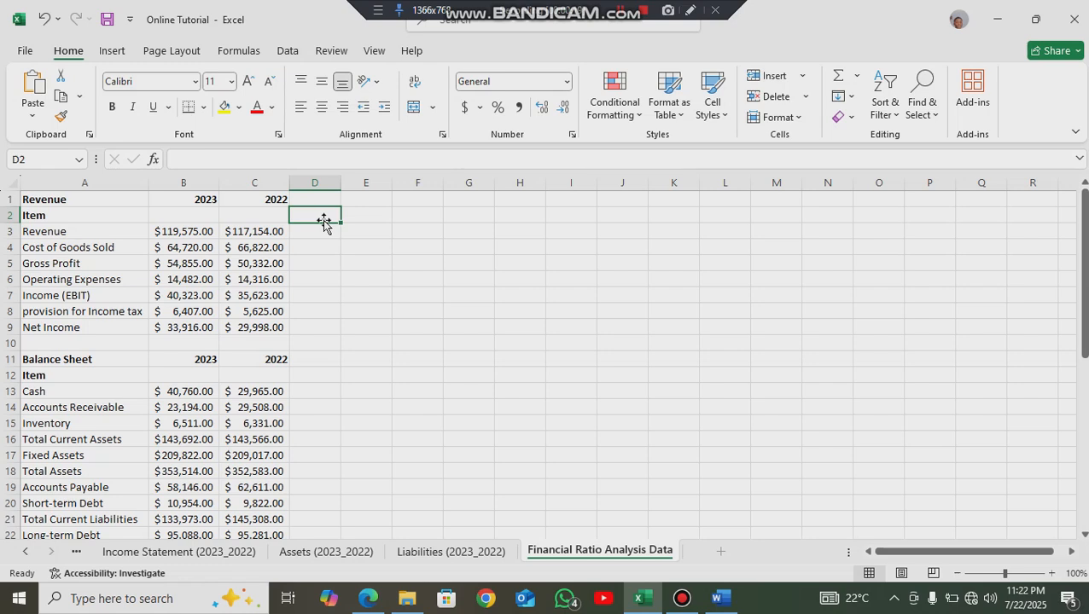
key("ctrl+b")
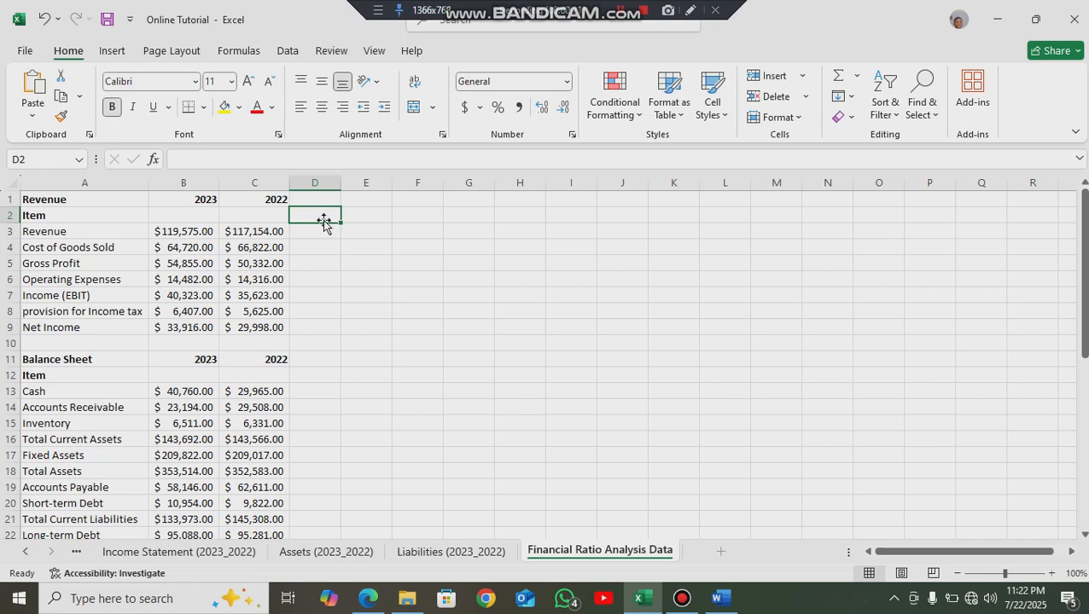
type("Gr")
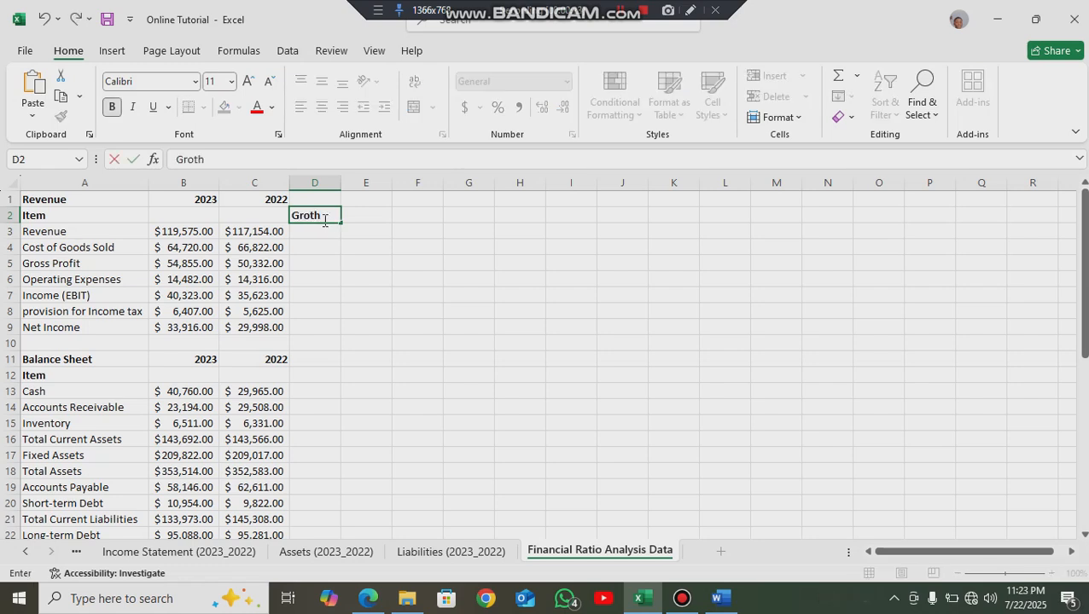
type("ot")
key("BackSpace")
type("w")
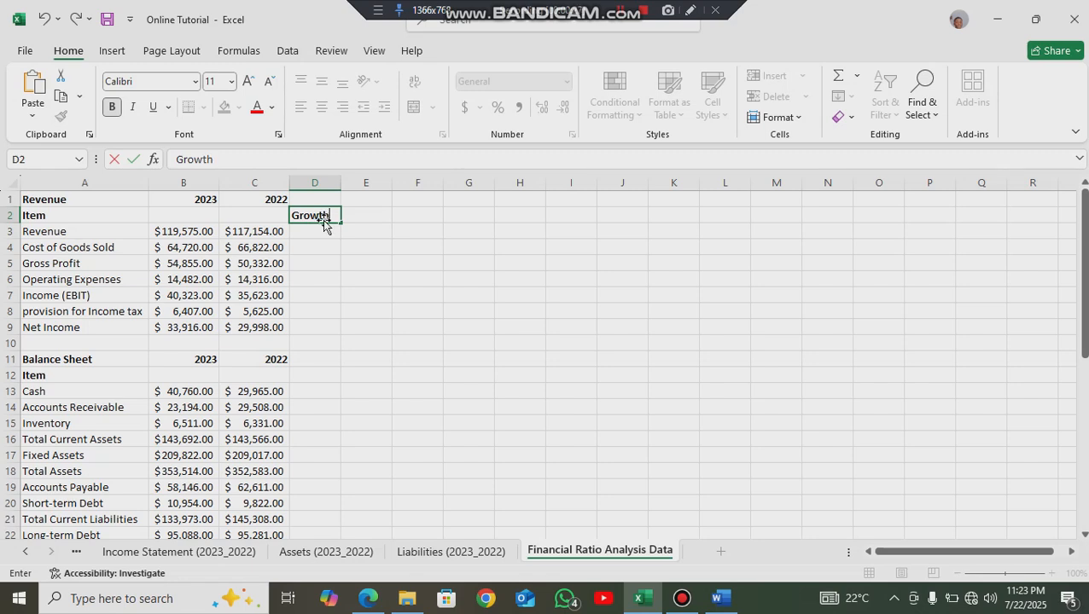
key("Return")
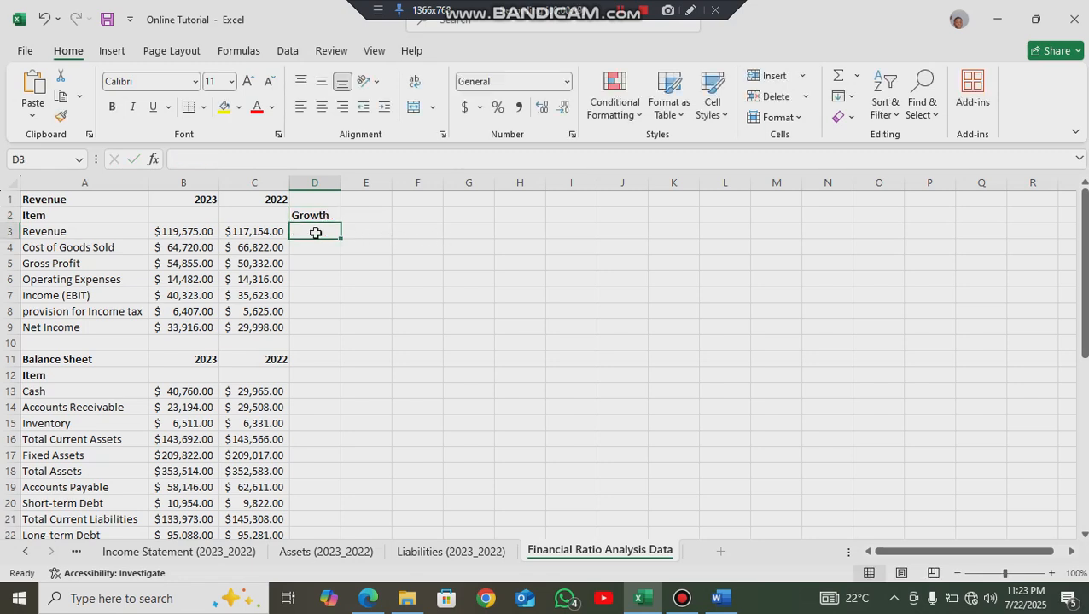
- Format D3:D9 as percentages and enter =(B3-C3)/C3 in D3 for the revenue growth
left_click_drag(318, 232, 333, 329)
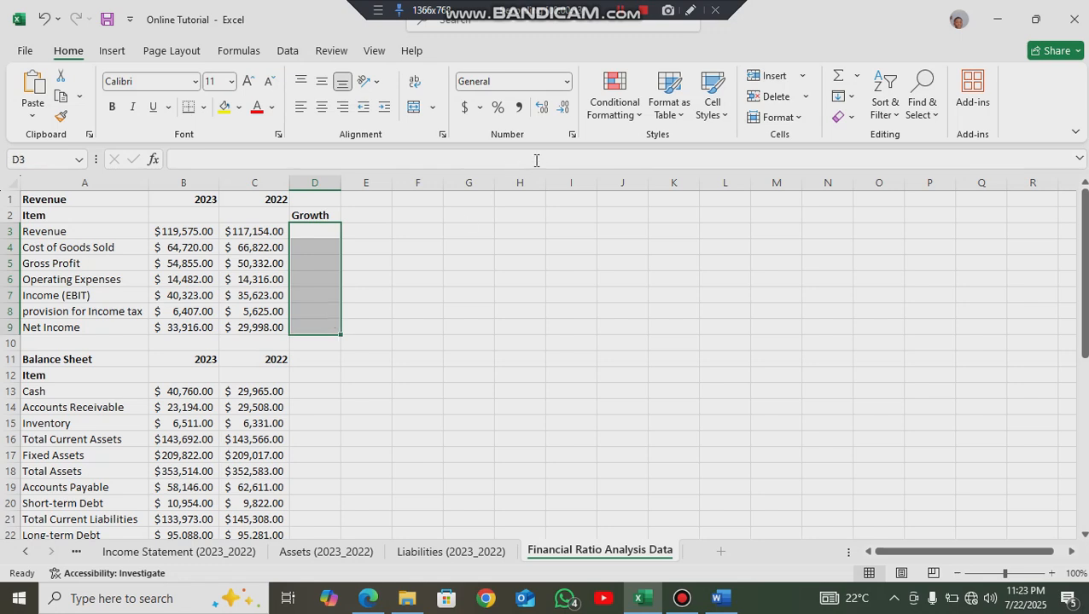
left_click(497, 107)
left_click(310, 230)
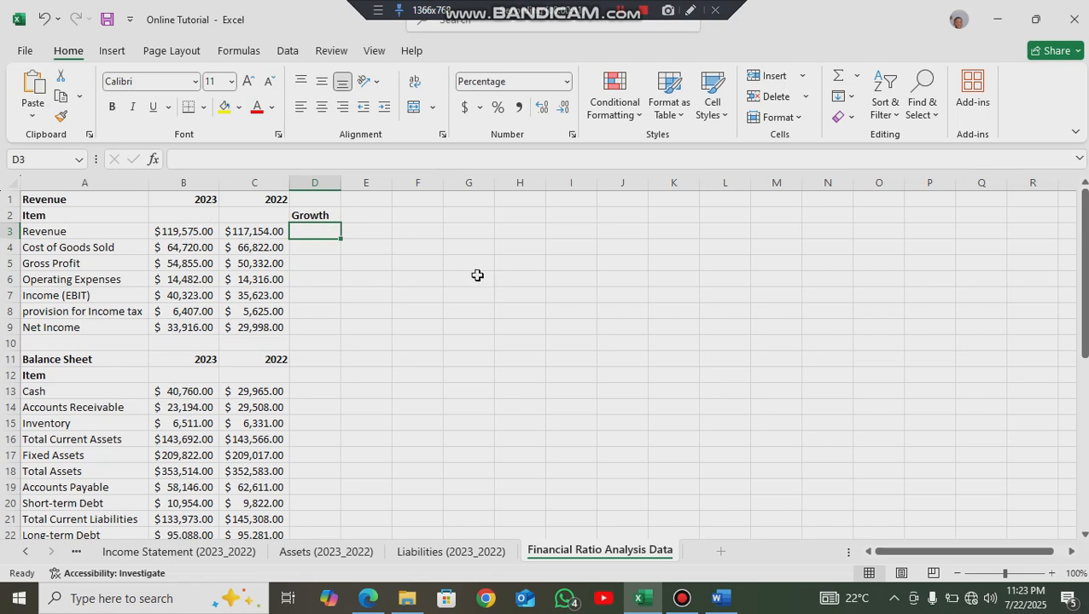
type("=")
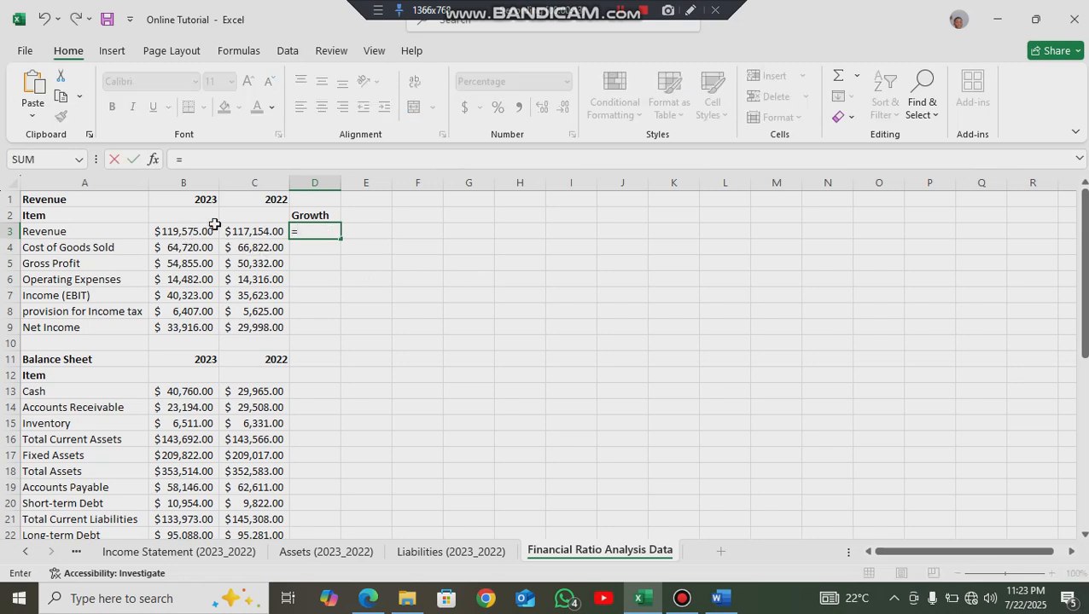
type("*")
left_click(181, 232)
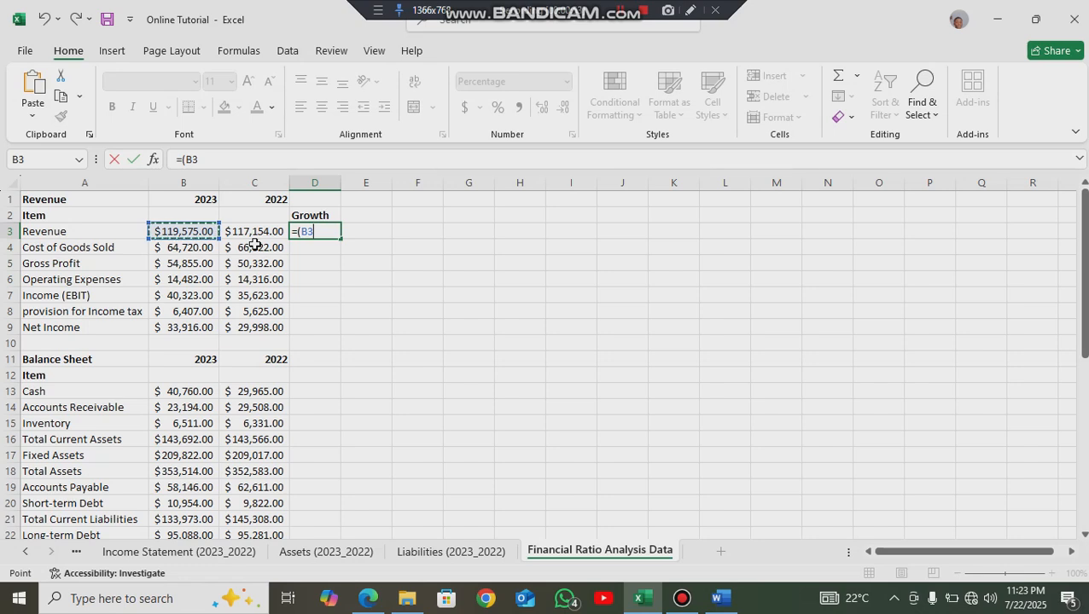
type("-")
left_click(257, 236)
type(")/")
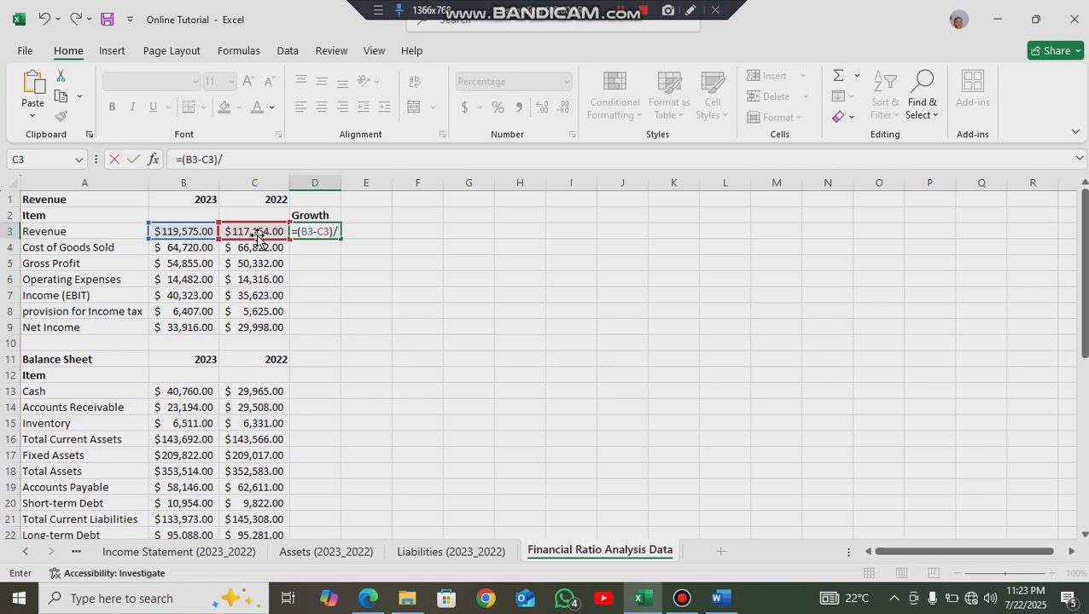
left_click(270, 232)
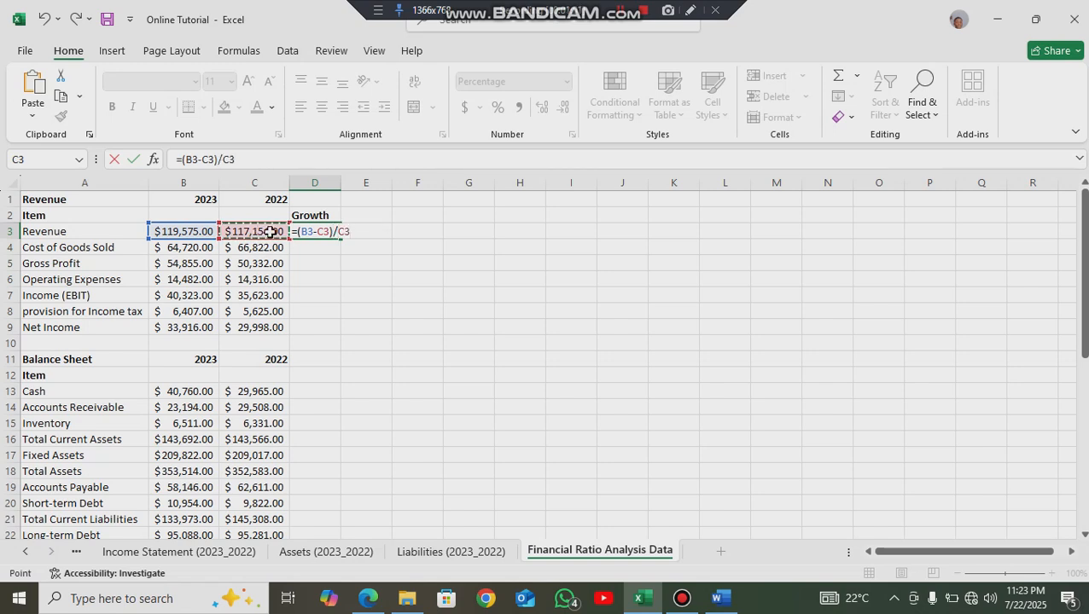
key("Return")
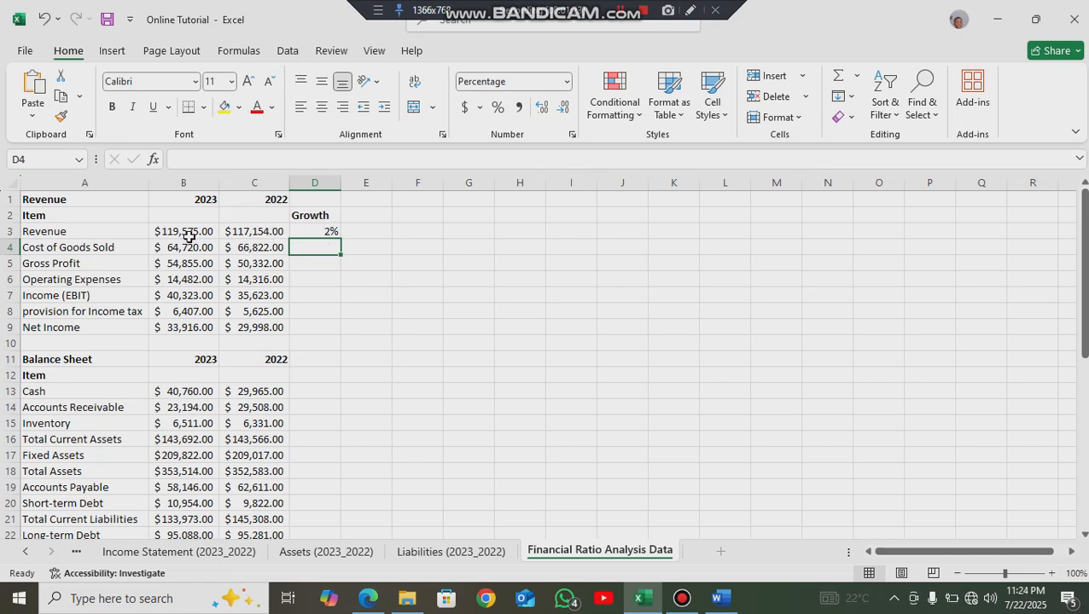
- Fill the growth formula from D3 down to D9 and check the copied formulas in D4 and D5
left_click(313, 231)
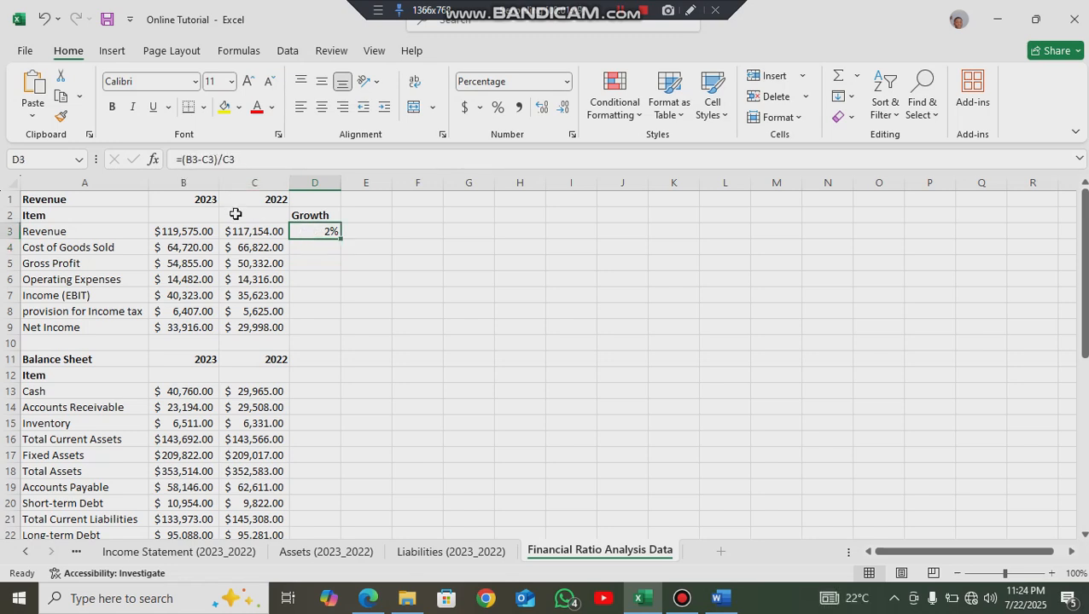
left_click(203, 231)
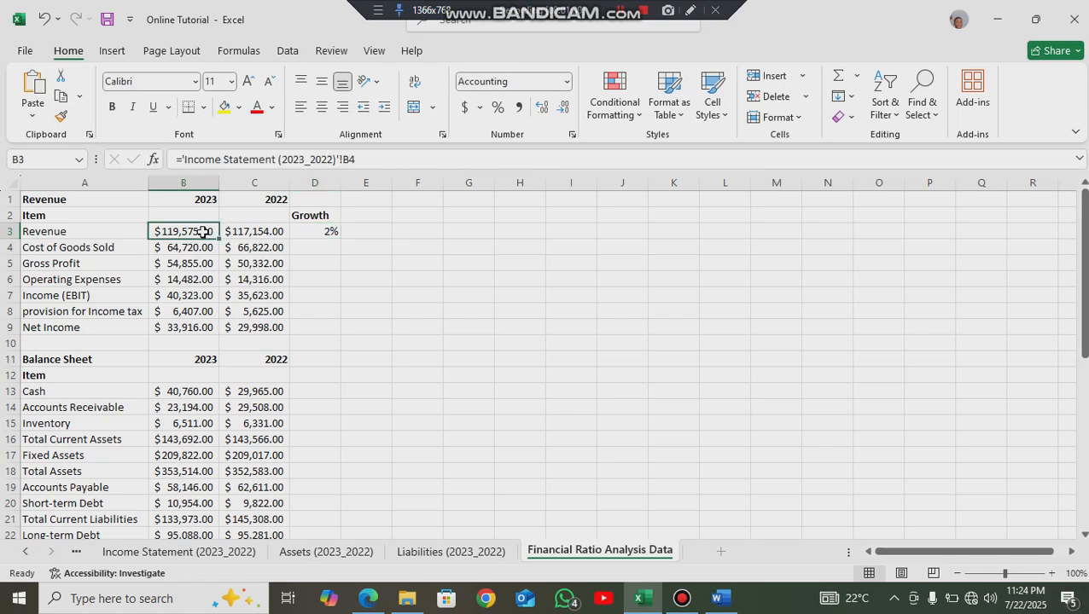
left_click(254, 231)
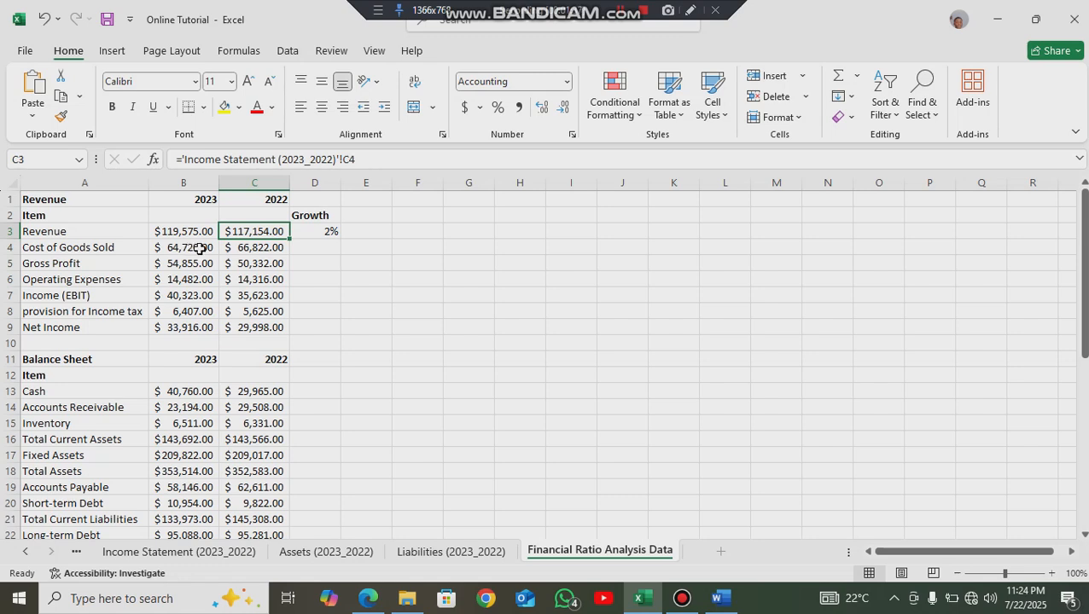
left_click(315, 233)
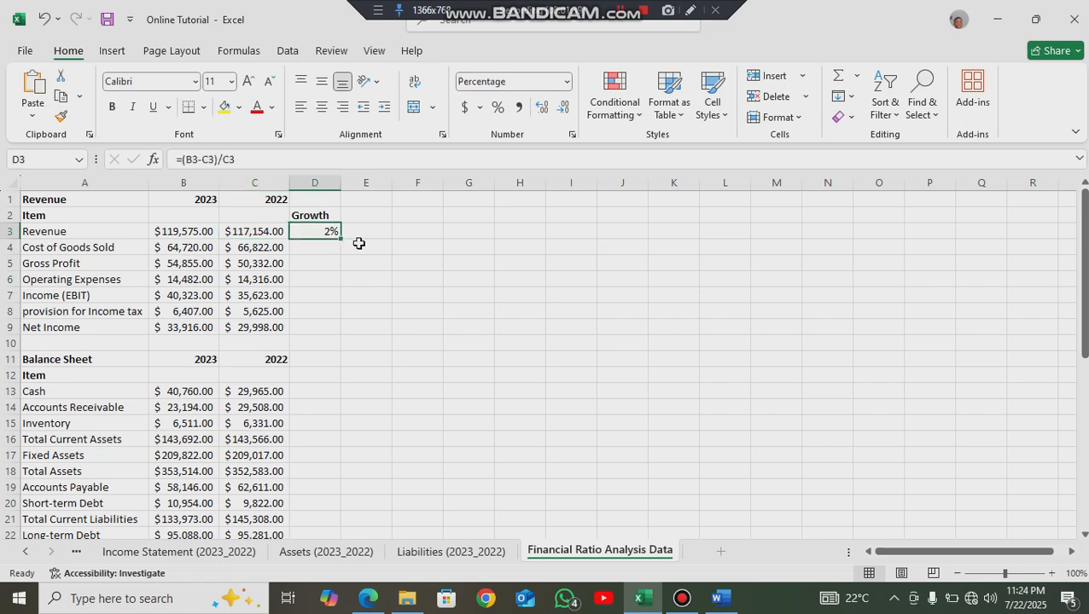
left_click_drag(342, 240, 344, 340)
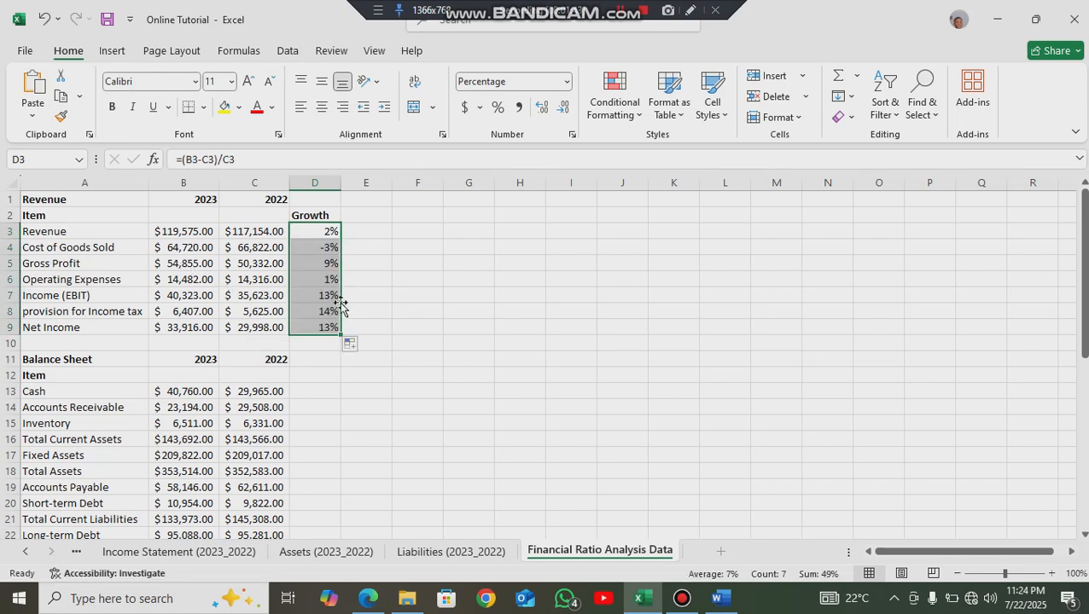
left_click(325, 247)
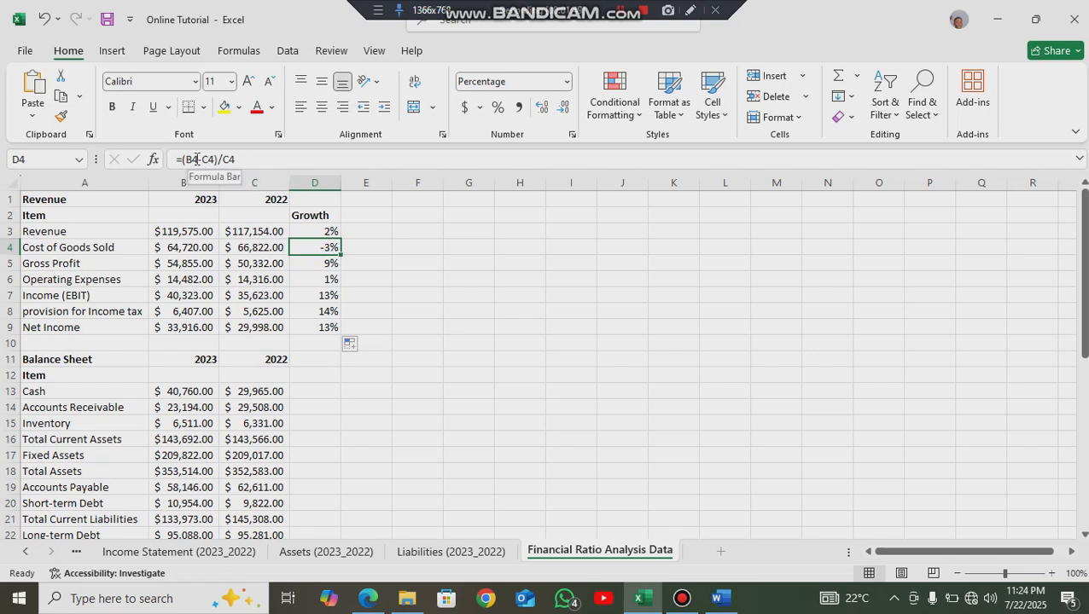
key("Down")
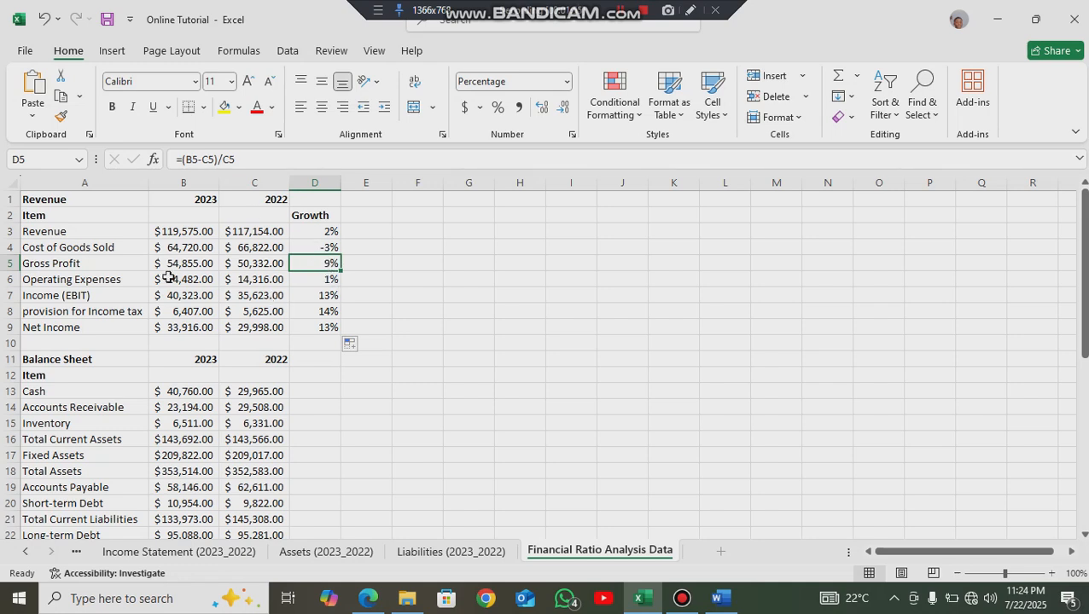
- Add a bold "Growth" heading in D12 next to the 2023 and 2022 balance sheet columns
left_click(316, 364)
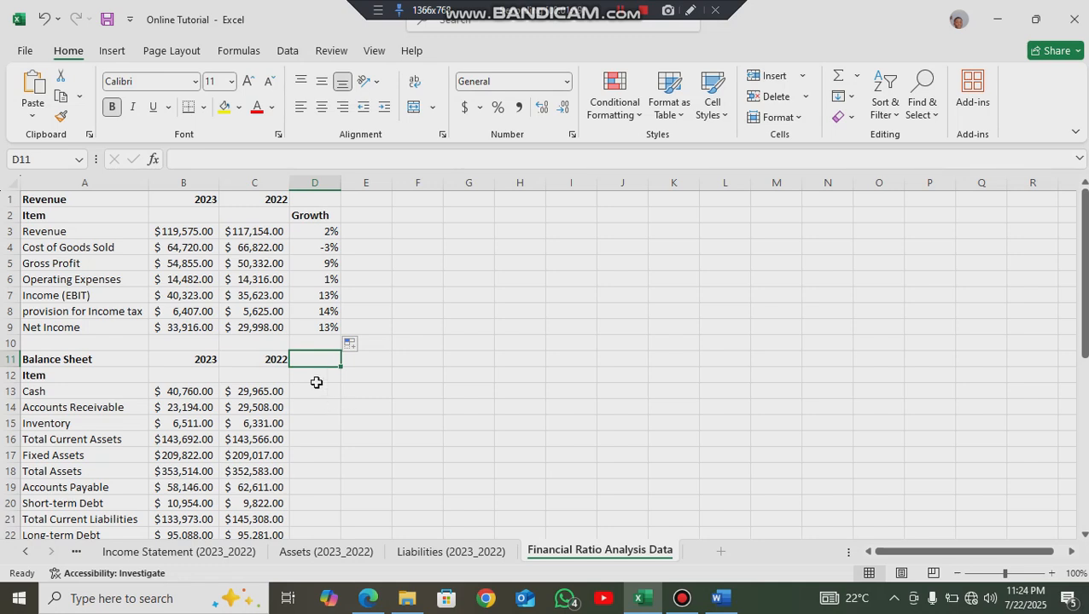
left_click(317, 377)
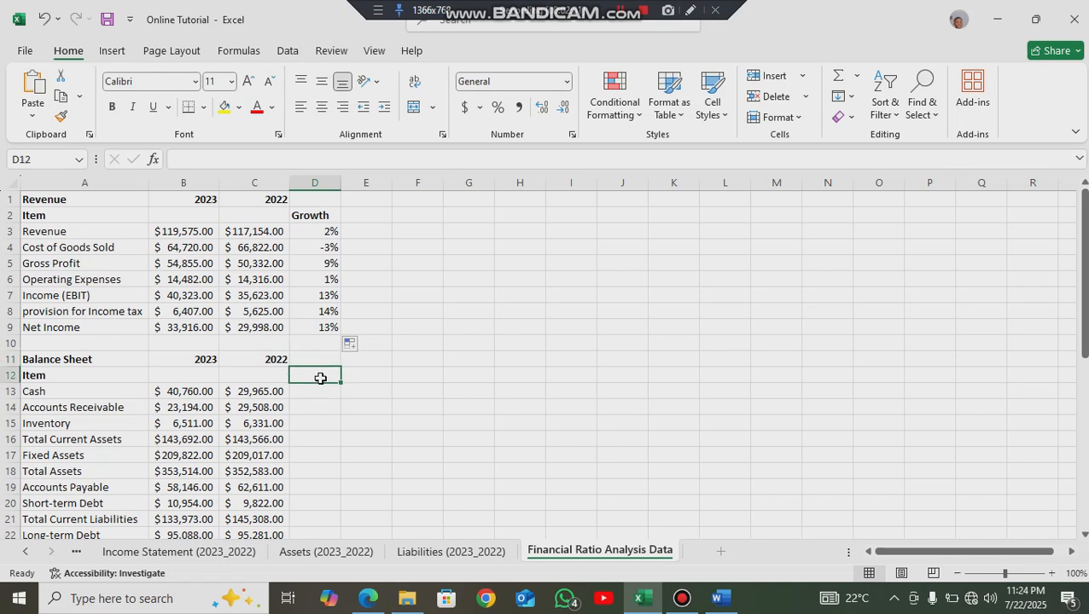
key("ctrl+b")
type("Grw")
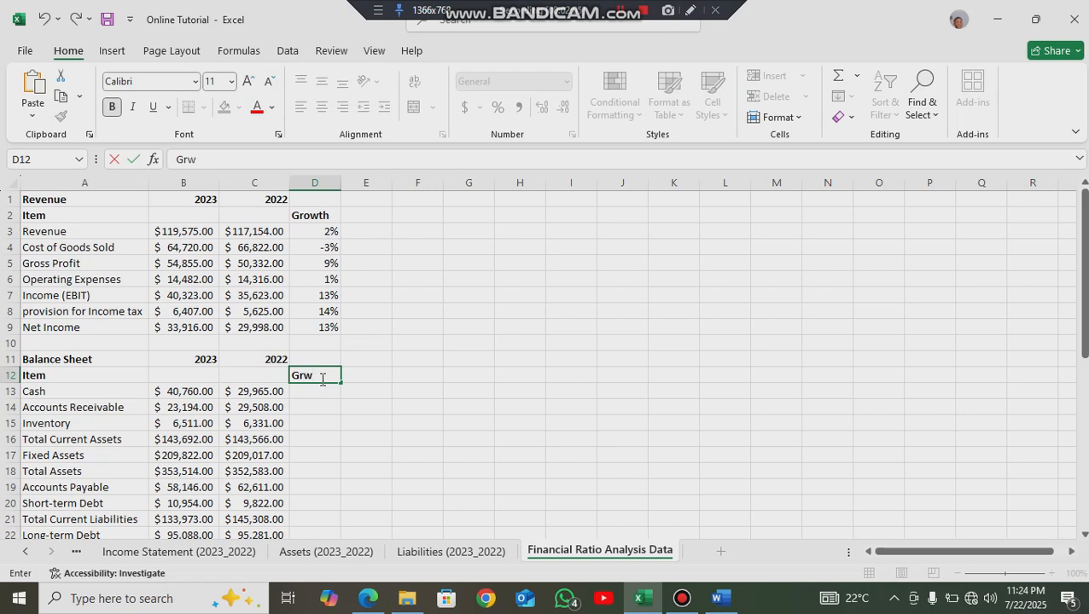
type("roth")
key("BackSpace")
key("BackSpace")
key("Return")
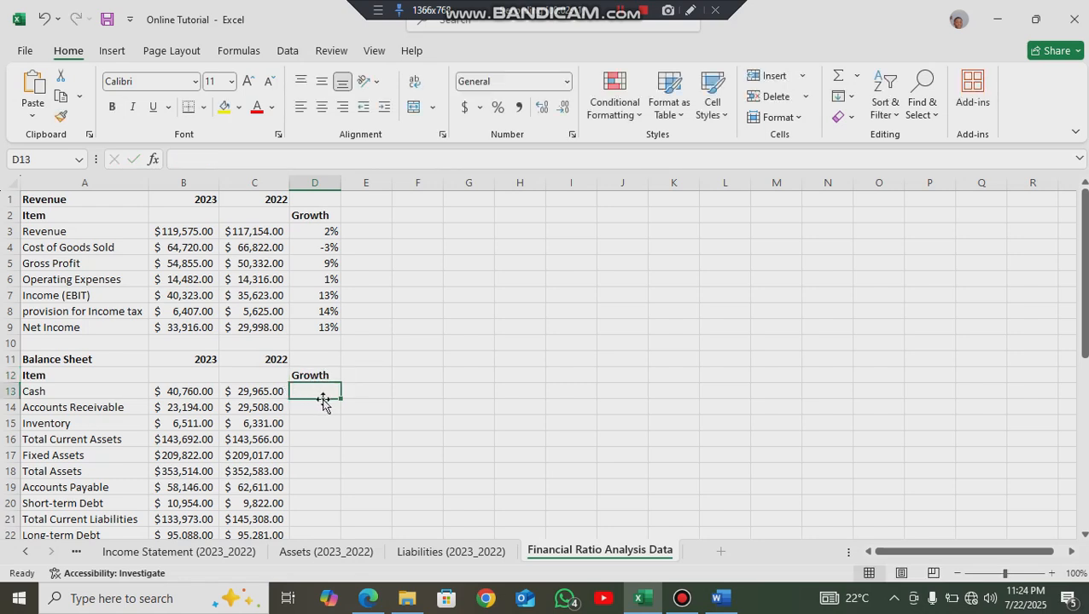
- Enter =(B13-C13)/C13 in D13 to calculate the year-over-year cash growth
scroll(323, 395, "down", 1)
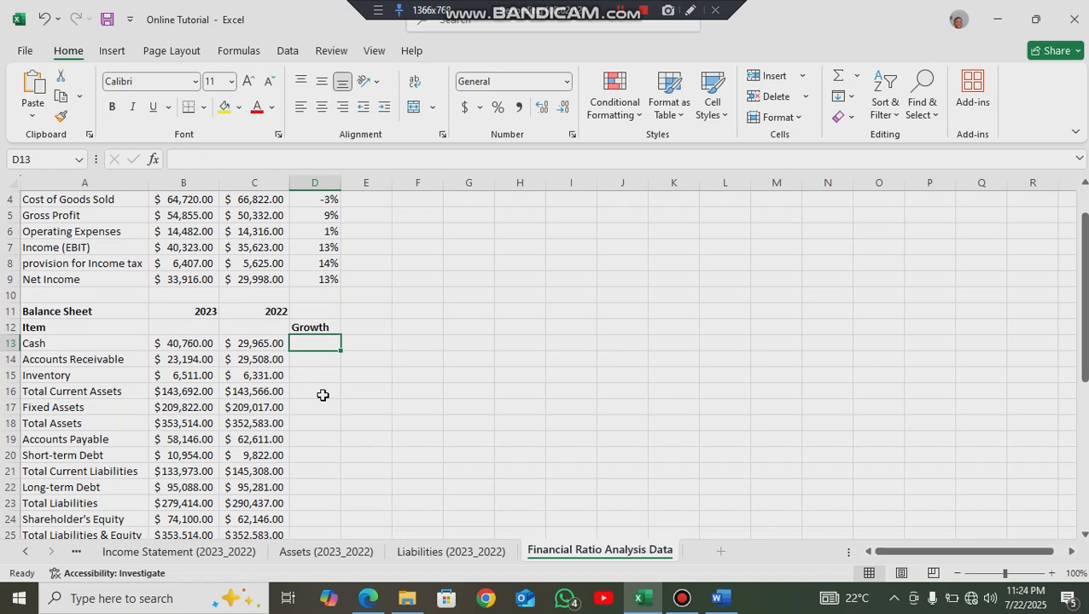
type("=")
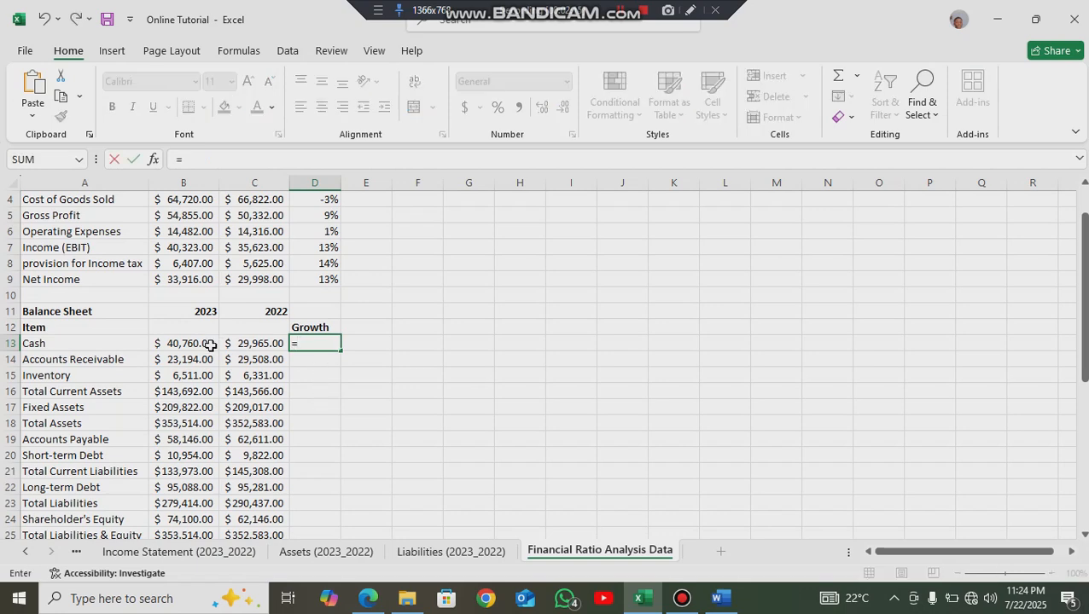
type("(")
left_click(201, 345)
type("-")
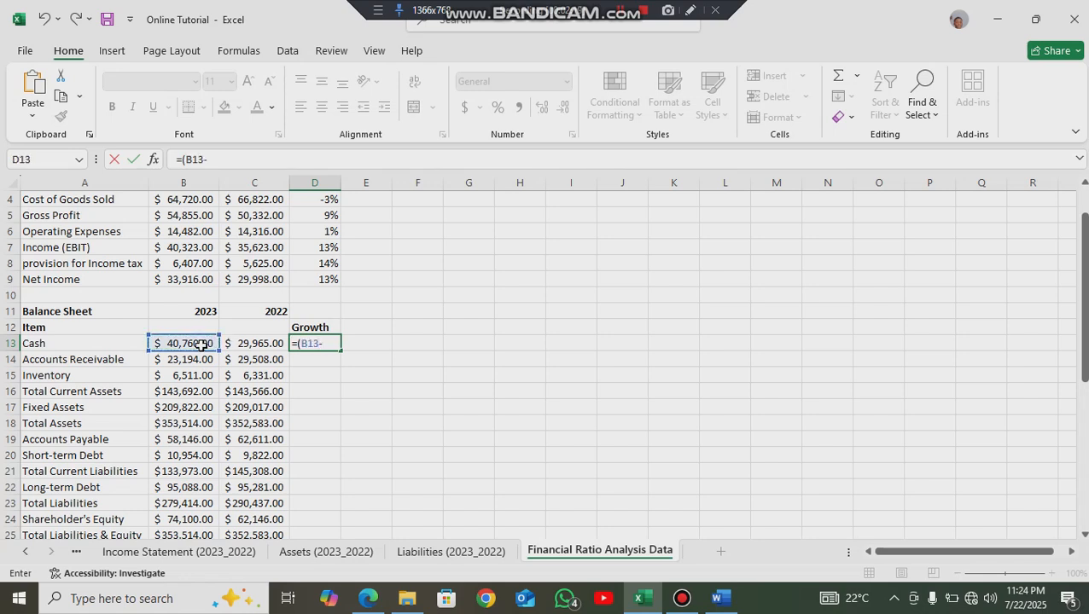
left_click(247, 344)
type(")")
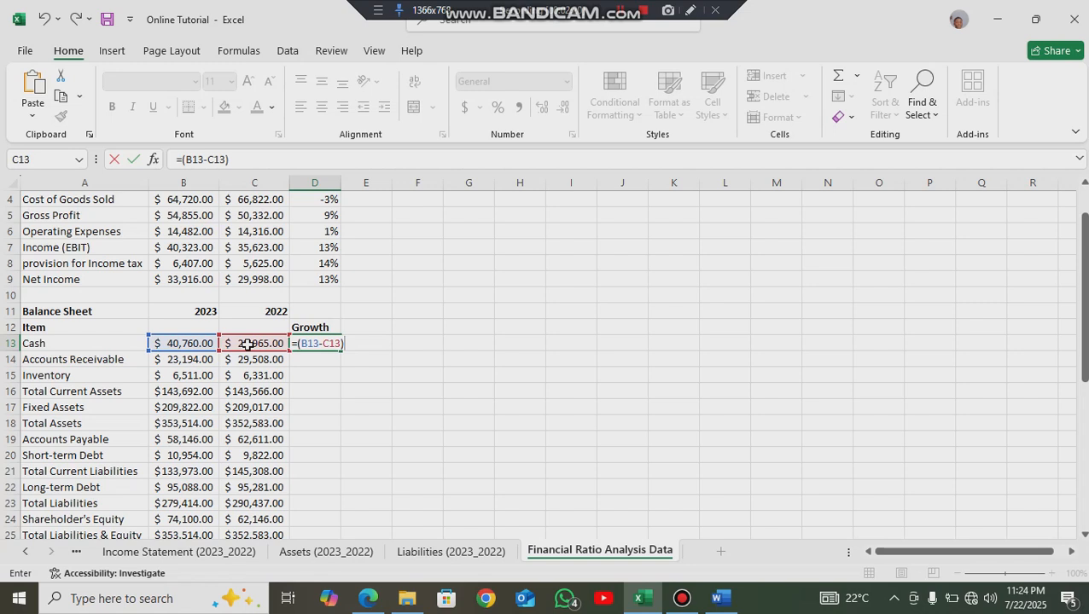
type("/")
left_click(247, 345)
key("Return")
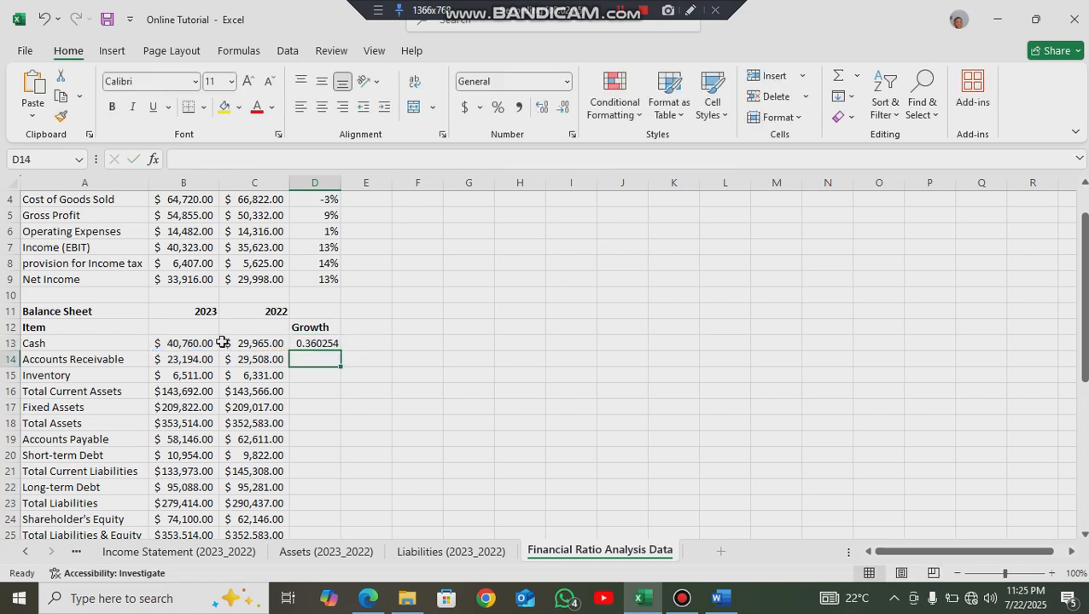
- Format D13 as a percentage and fill its growth formula down to D25
left_click(324, 343)
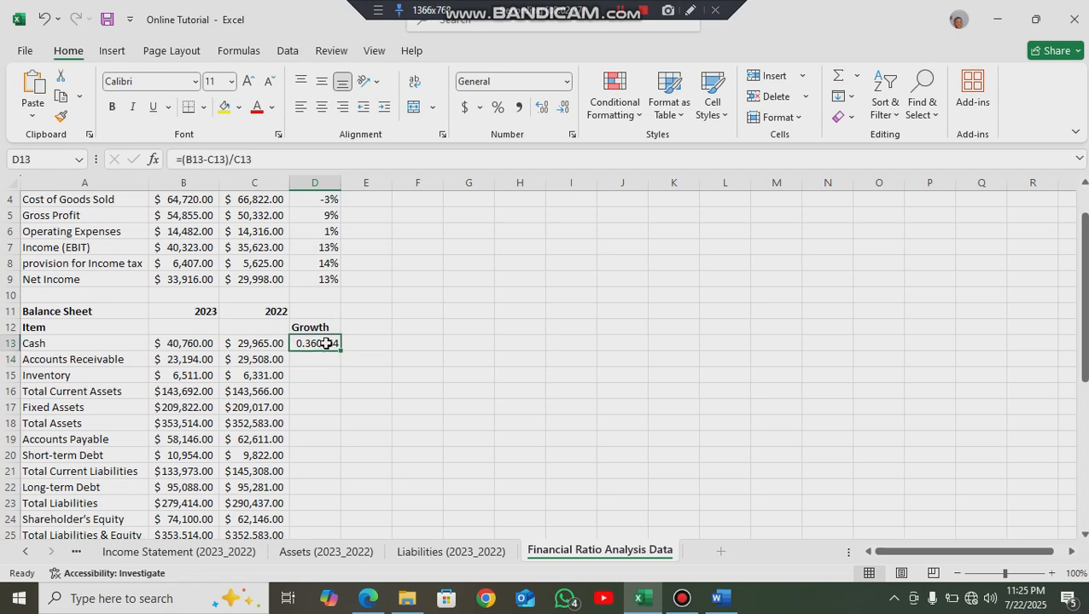
left_click(497, 107)
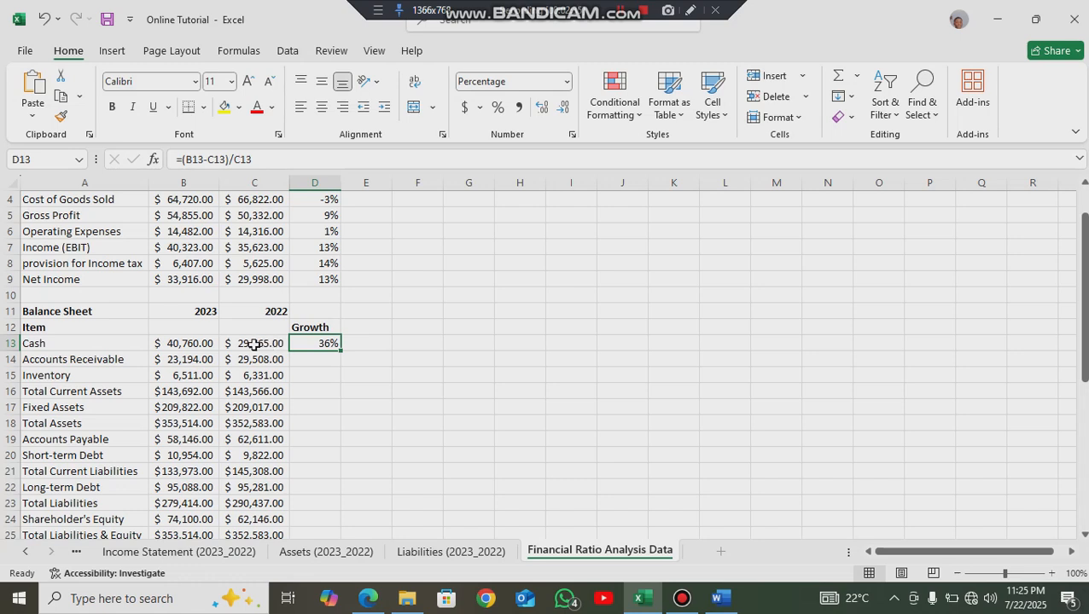
left_click_drag(341, 350, 326, 514)
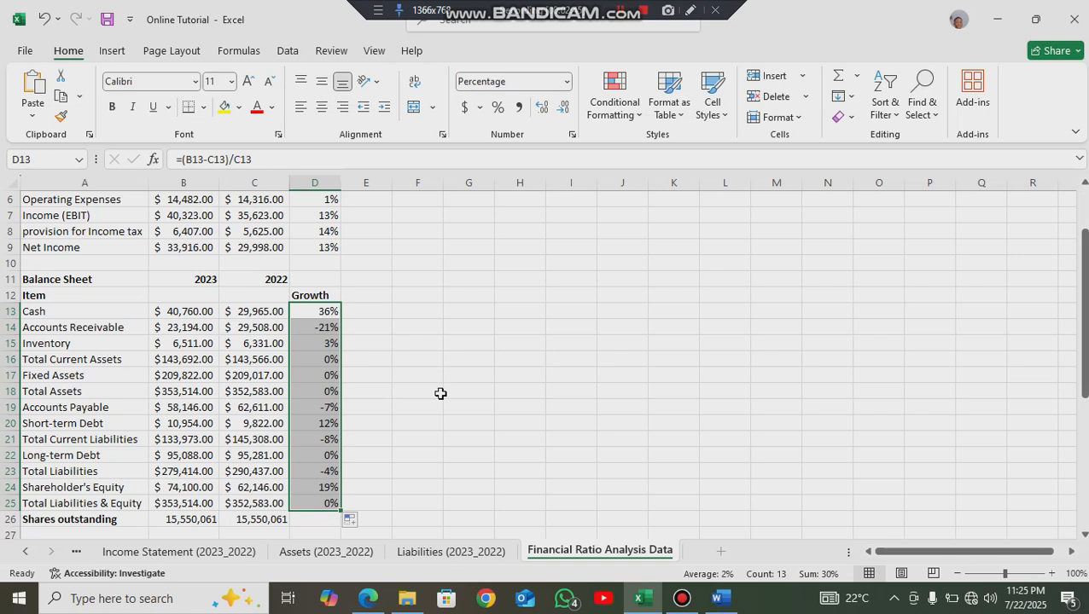
left_click(395, 488)
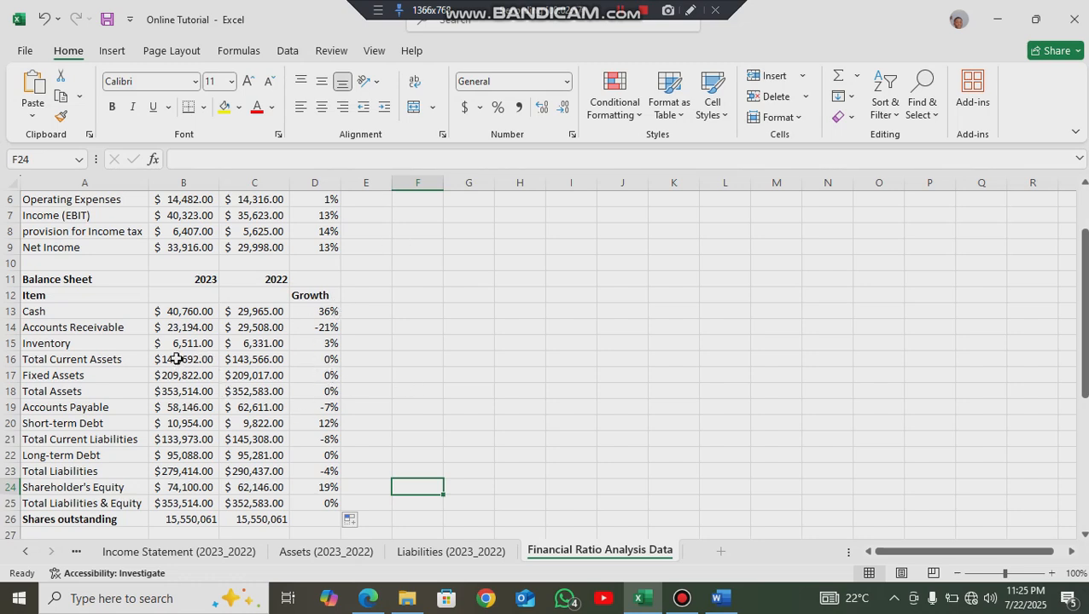
- Review the growth percentages against the 2023 and 2022 figures in the balance sheet and revenue sections, and look over the ratios below
left_click_drag(176, 359, 254, 396)
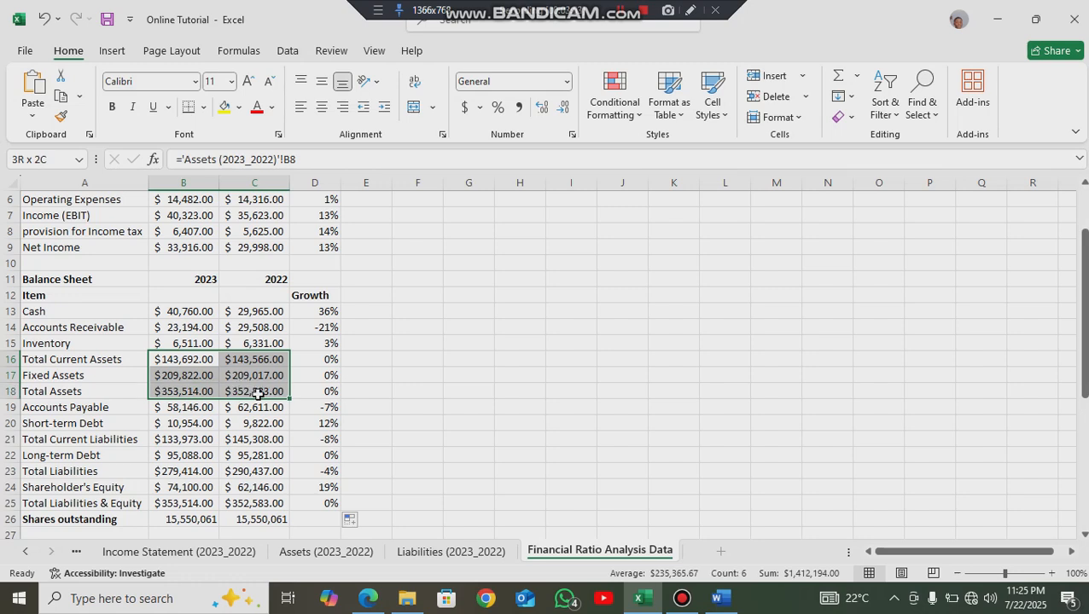
left_click_drag(263, 394, 257, 469)
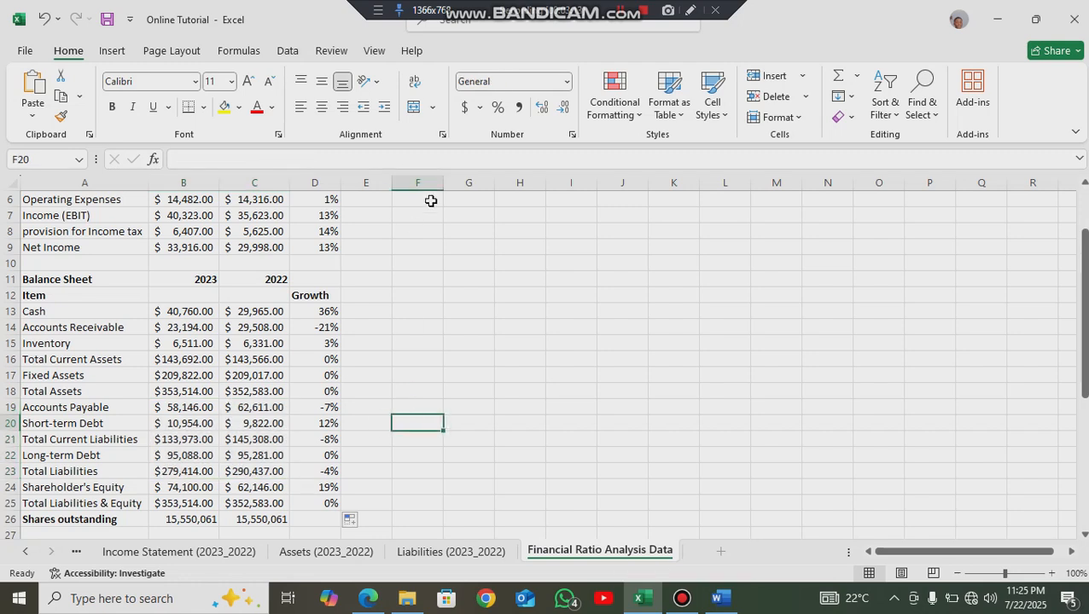
scroll(430, 199, "up", 2)
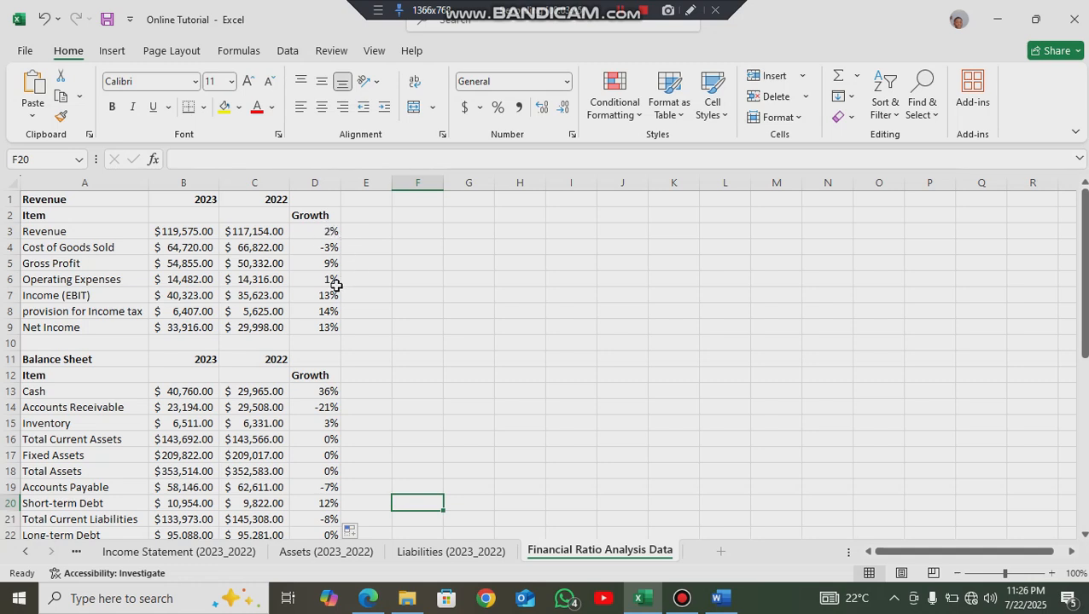
left_click(306, 266)
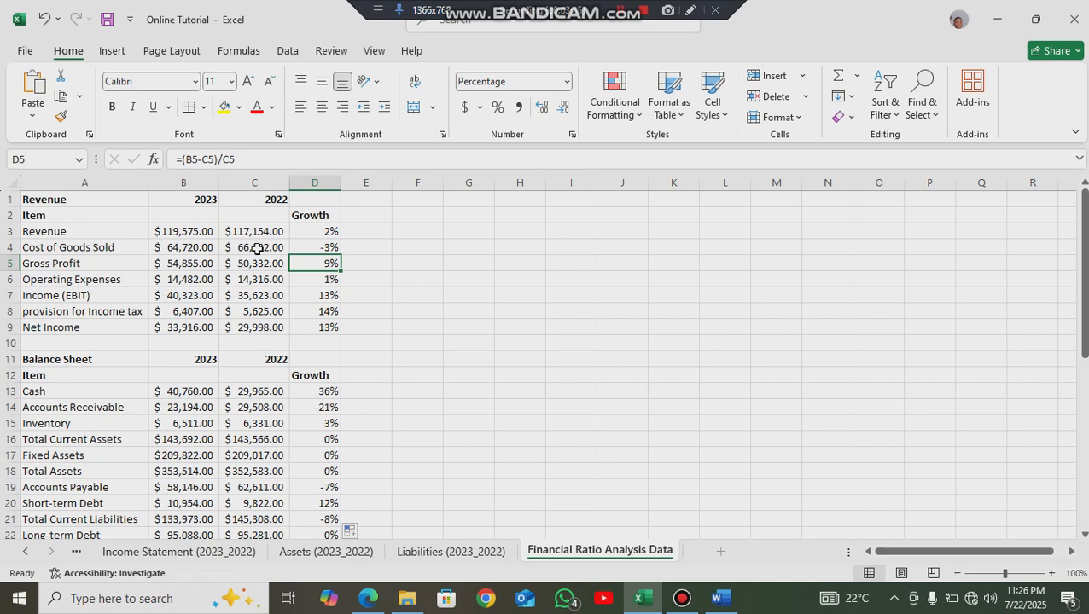
left_click(252, 248)
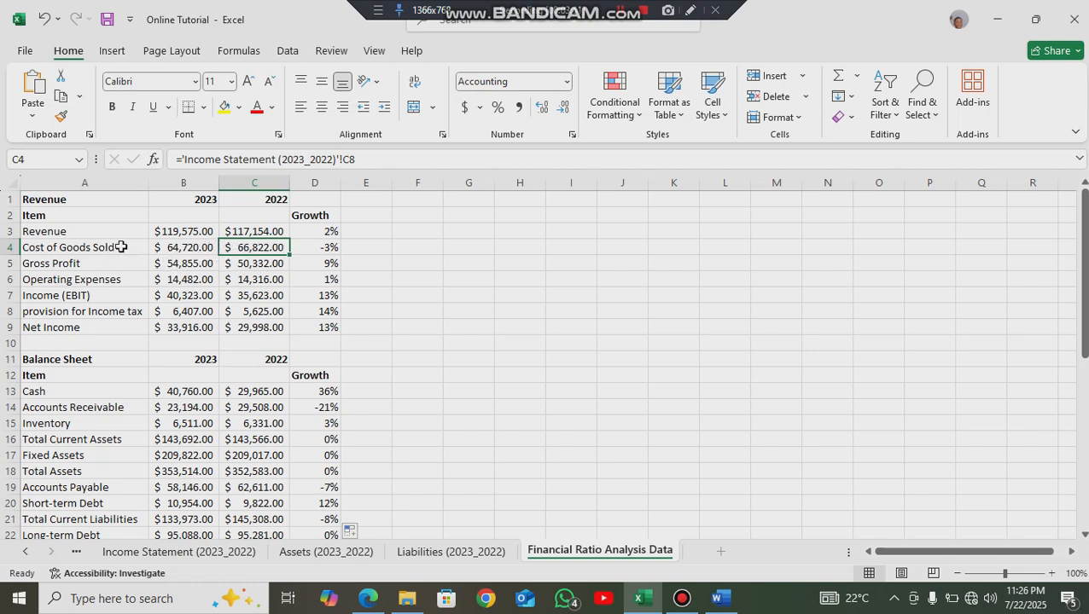
left_click(317, 263)
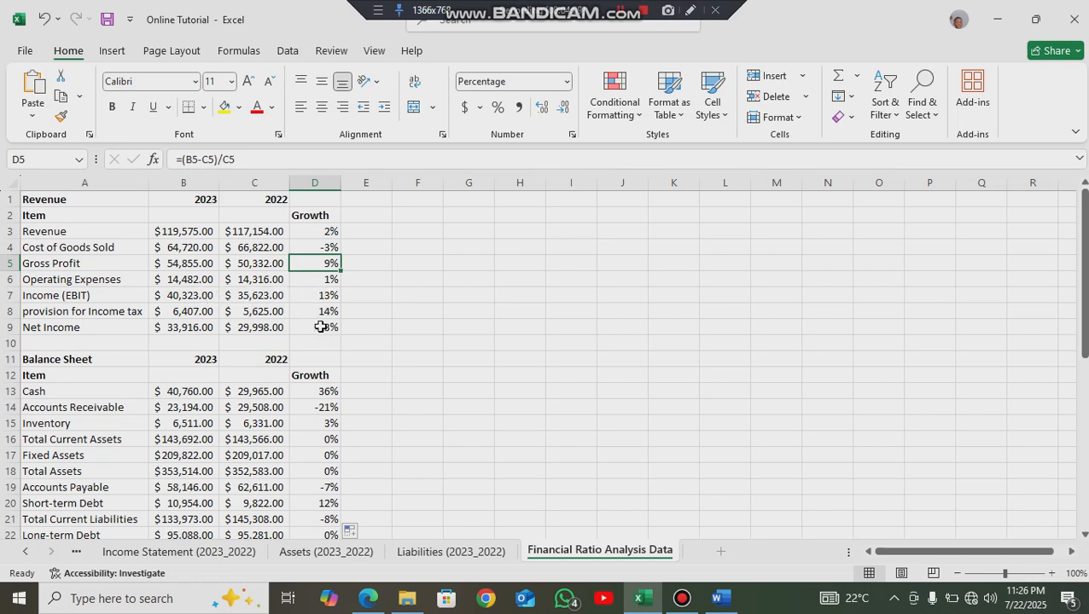
scroll(331, 395, "down", 3)
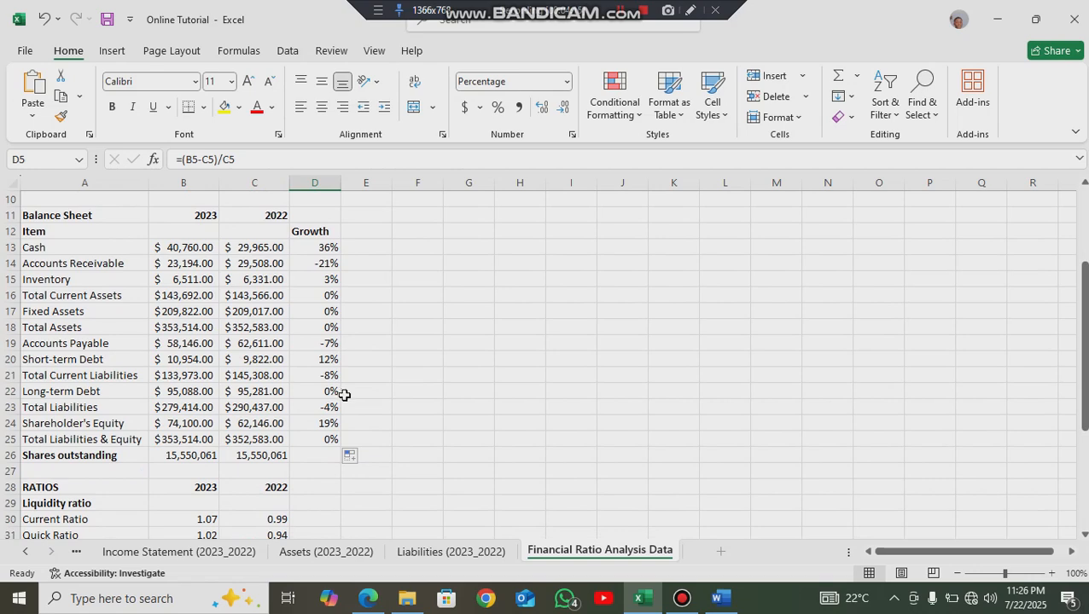
scroll(365, 399, "down", 3)
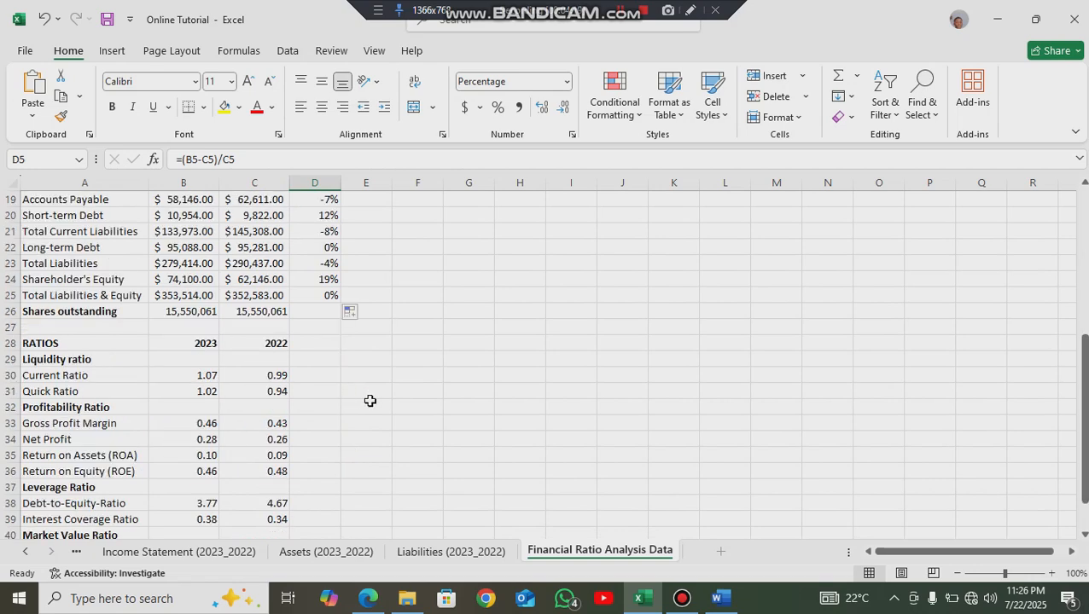
scroll(369, 401, "up", 6)
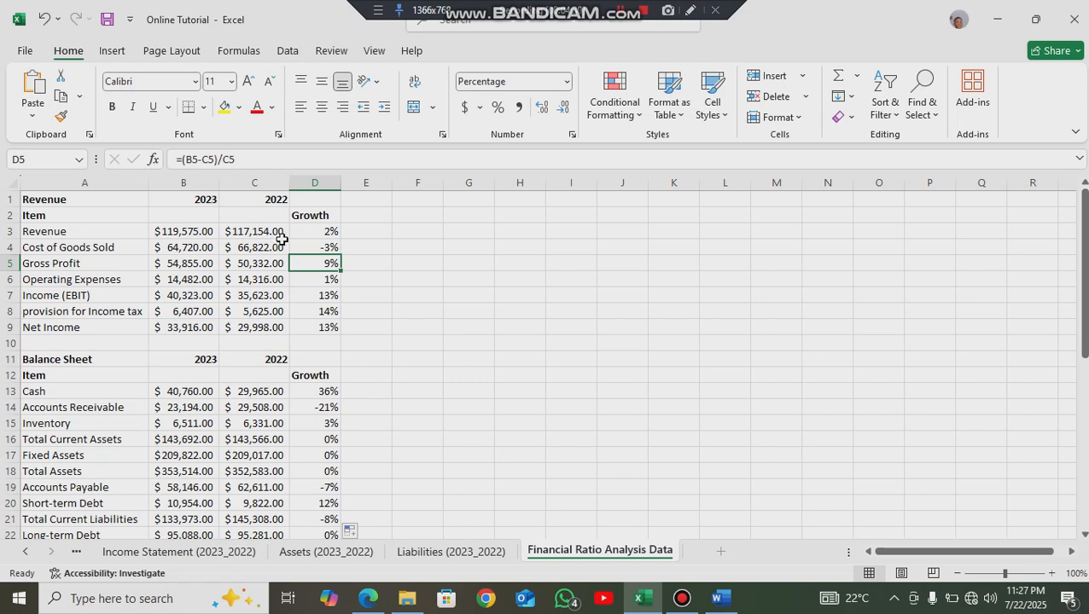
- Enter the heading "Forcast" in F1 and the heading "Scenerios" in K1
left_click(406, 201)
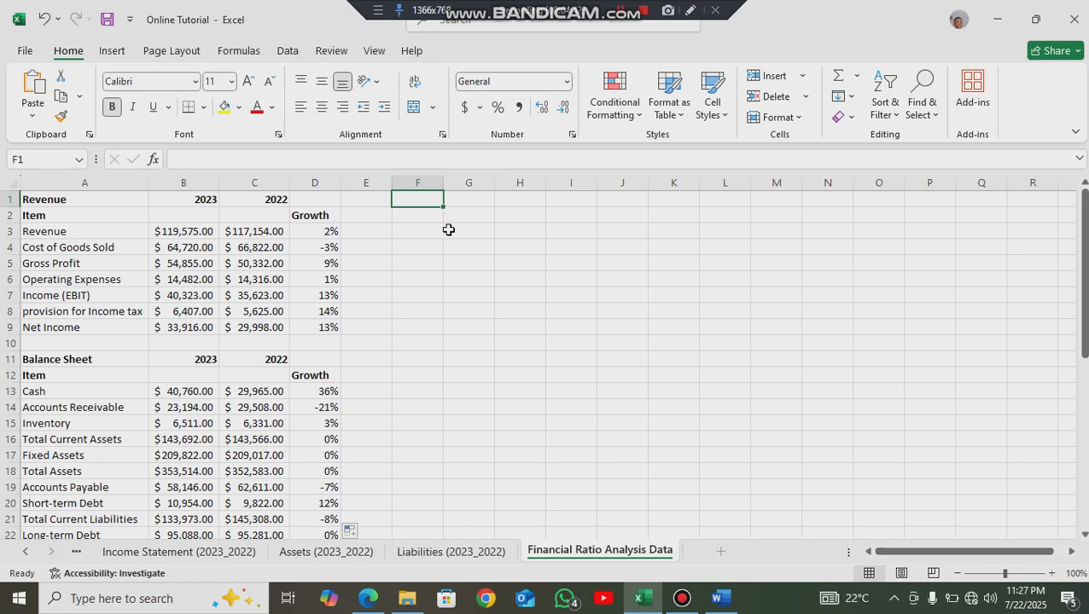
type("Forcast")
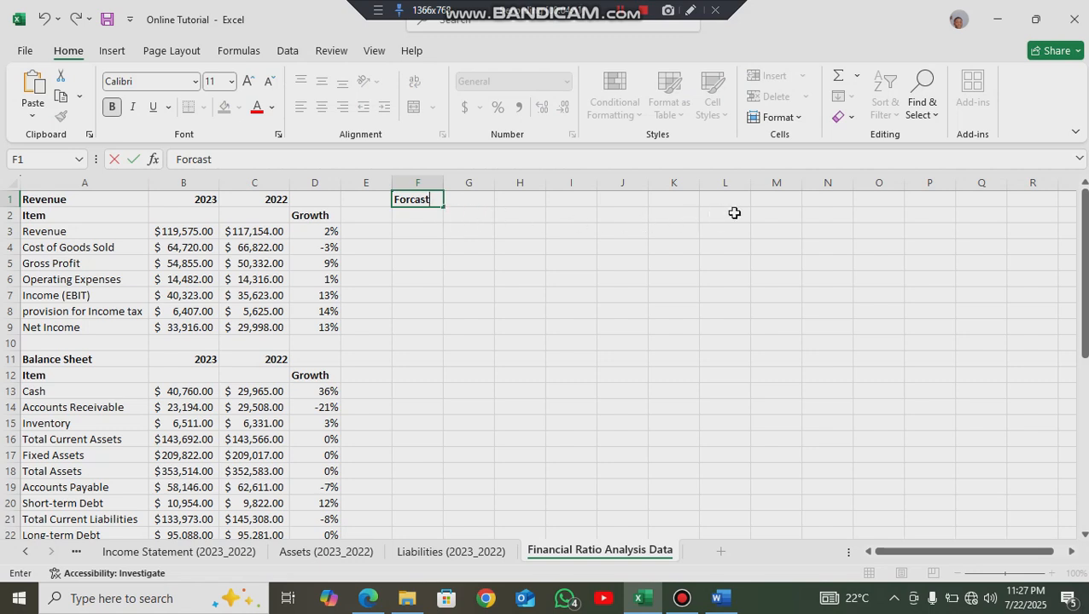
left_click(687, 207)
type("Scene")
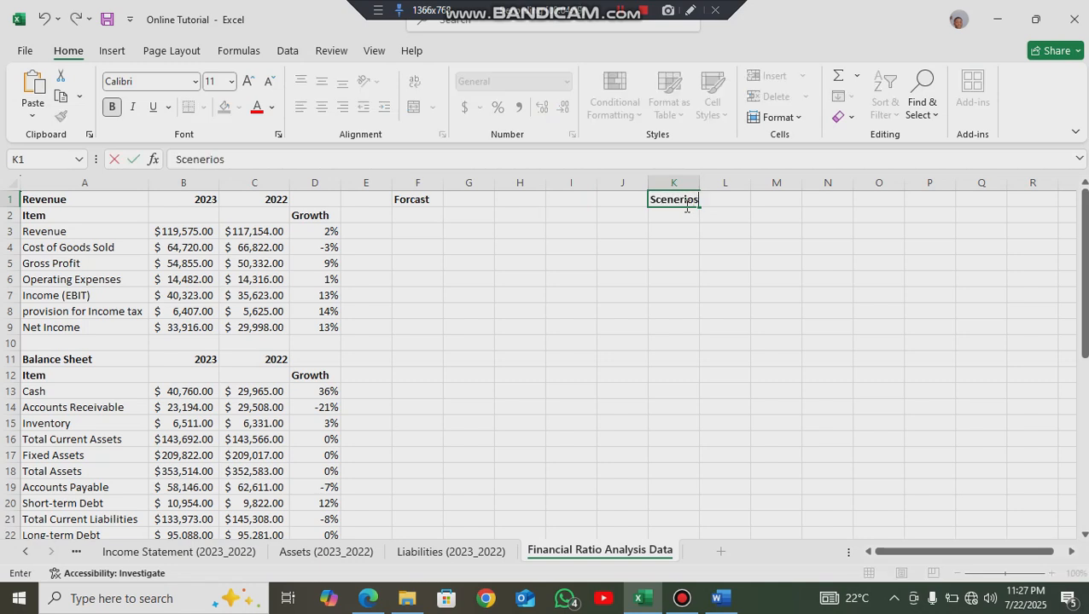
type("rios")
key("Return")
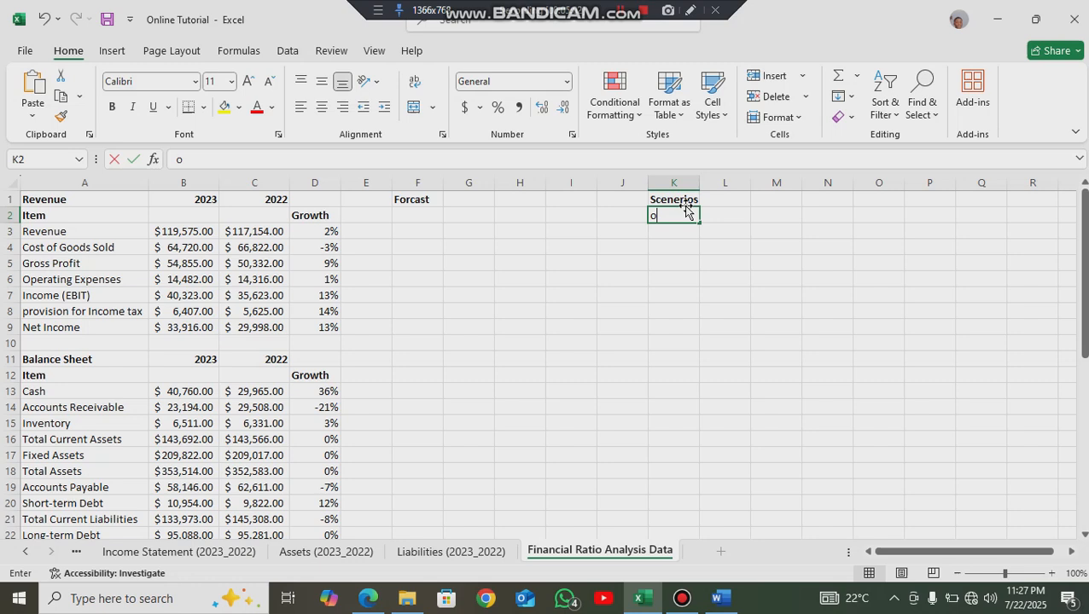
- List the scenario names "optimistic", "base case" and "pessimistic" in K2:K4
type("optimistic")
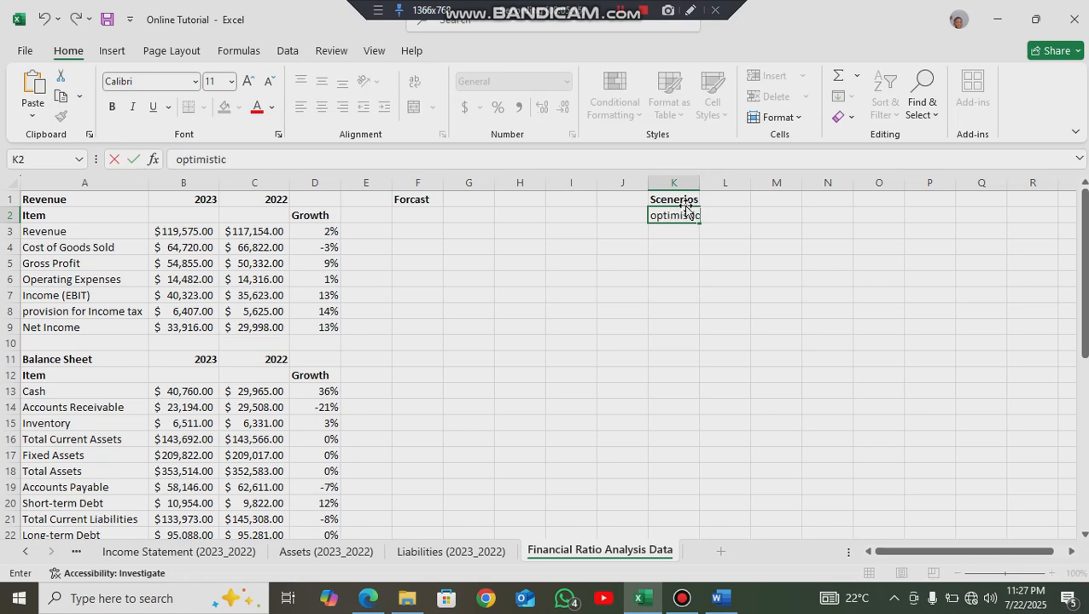
key("Return")
type("base")
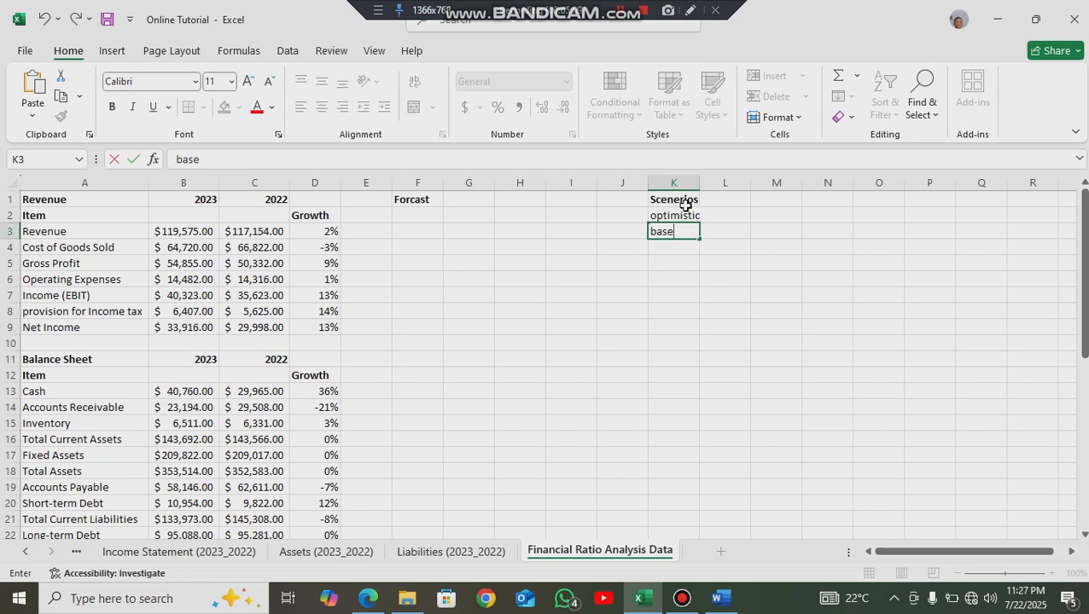
type(" case")
key("Return")
type("pessimistic")
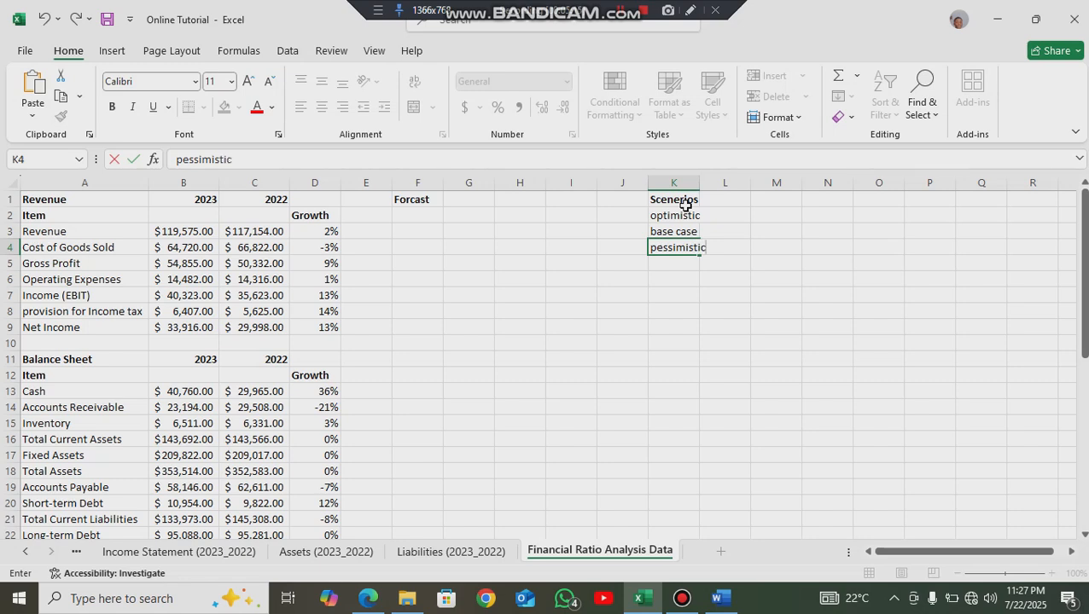
- Enter the scenario growth rates in L2:L4: 10% for optimistic, 5% for base case and 2% for pessimistic
left_click(741, 214)
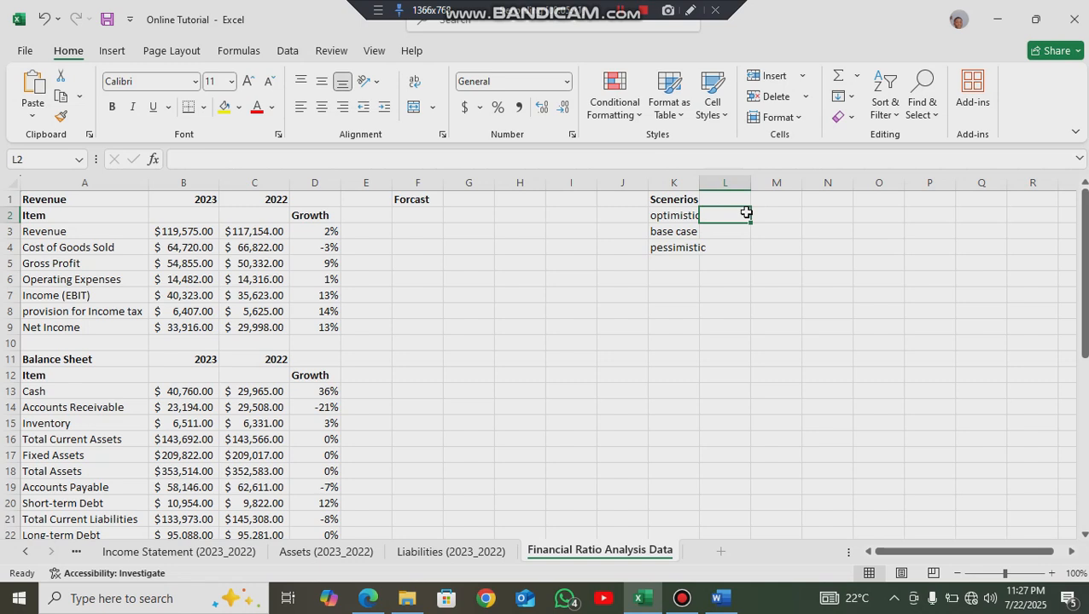
left_click(718, 232)
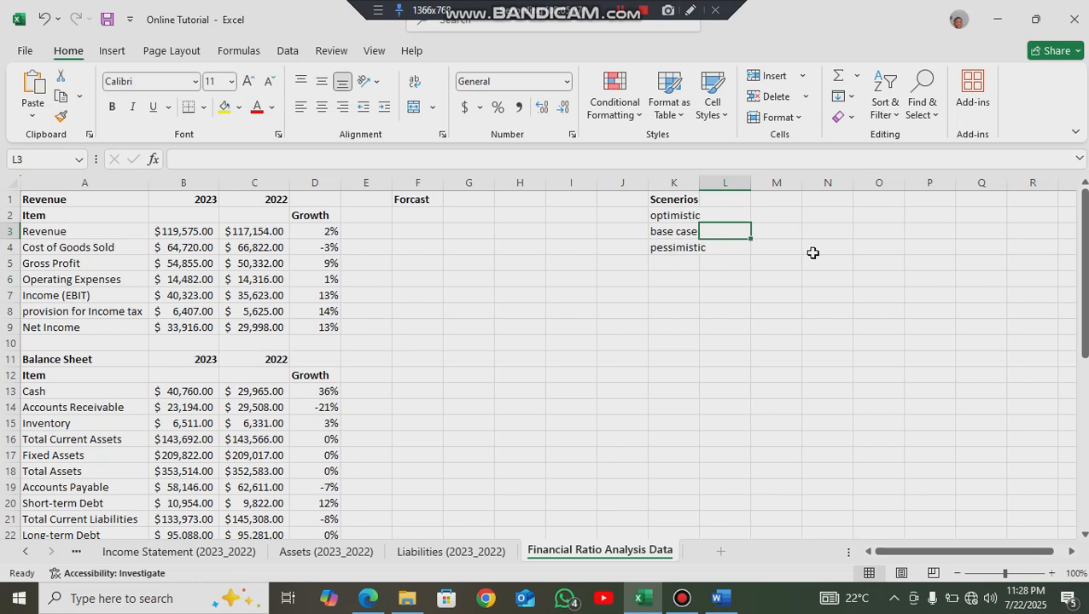
type("5")
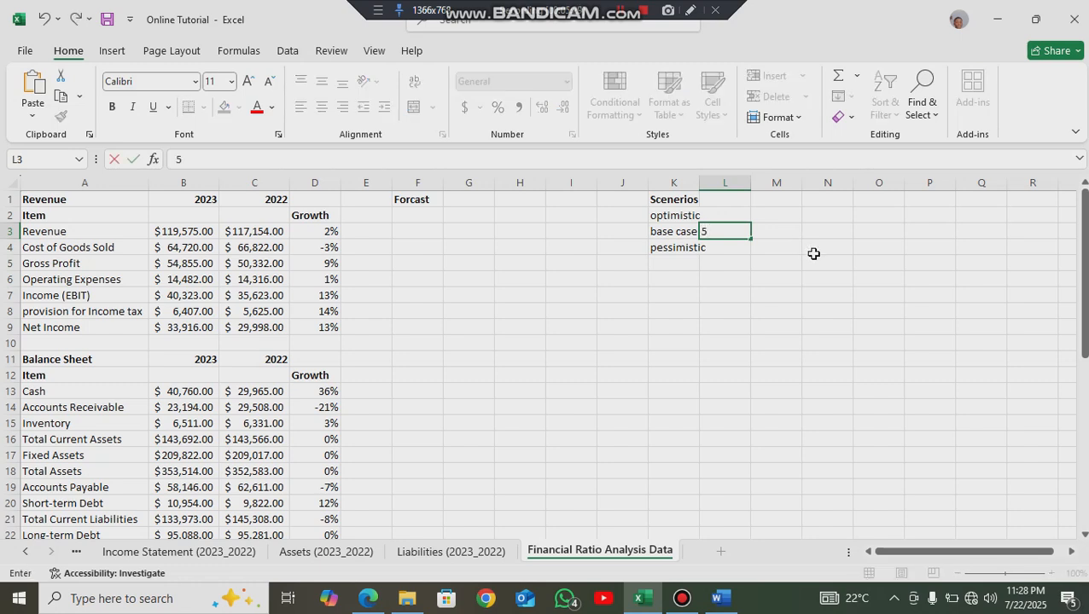
key("Return")
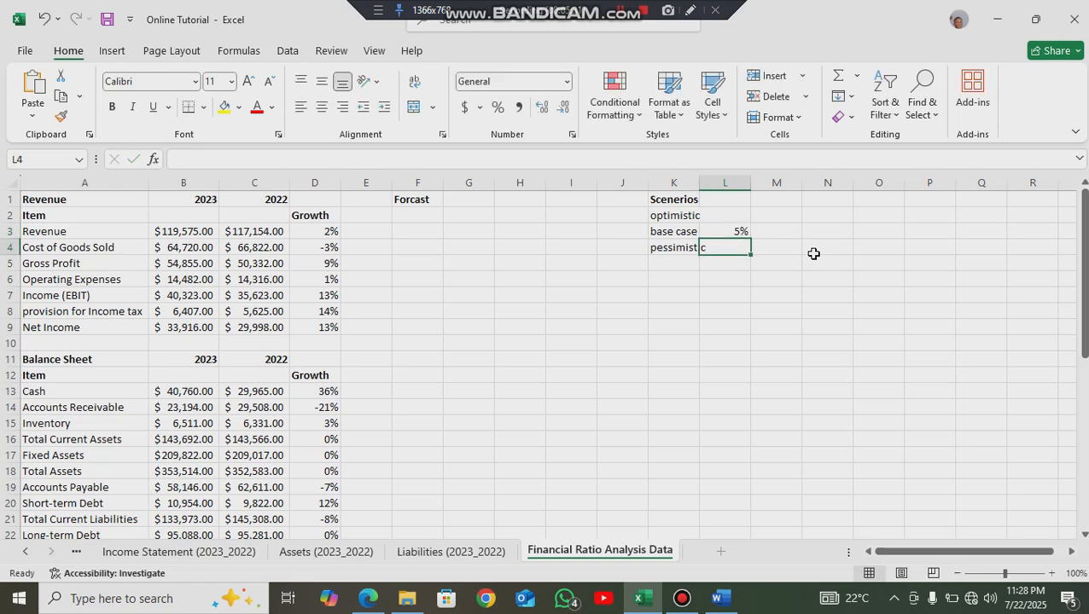
left_click(735, 215)
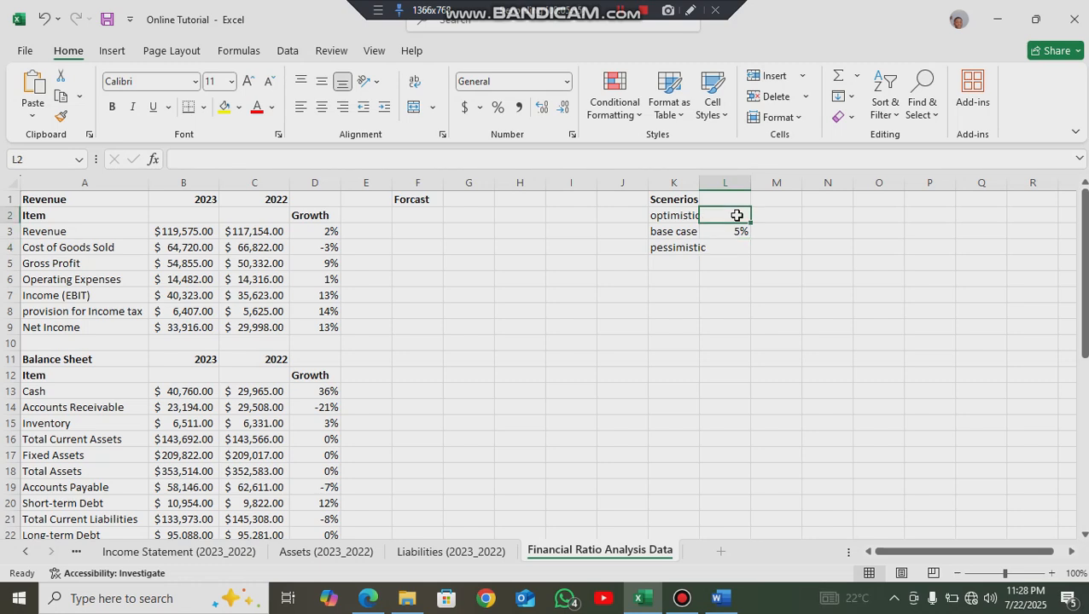
type("10")
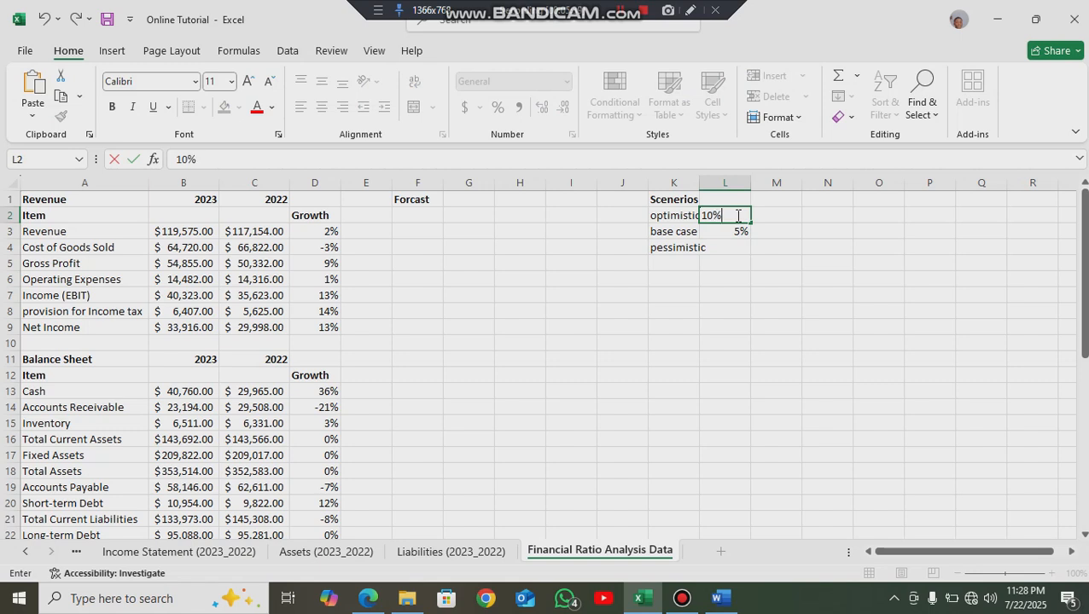
left_click(726, 247)
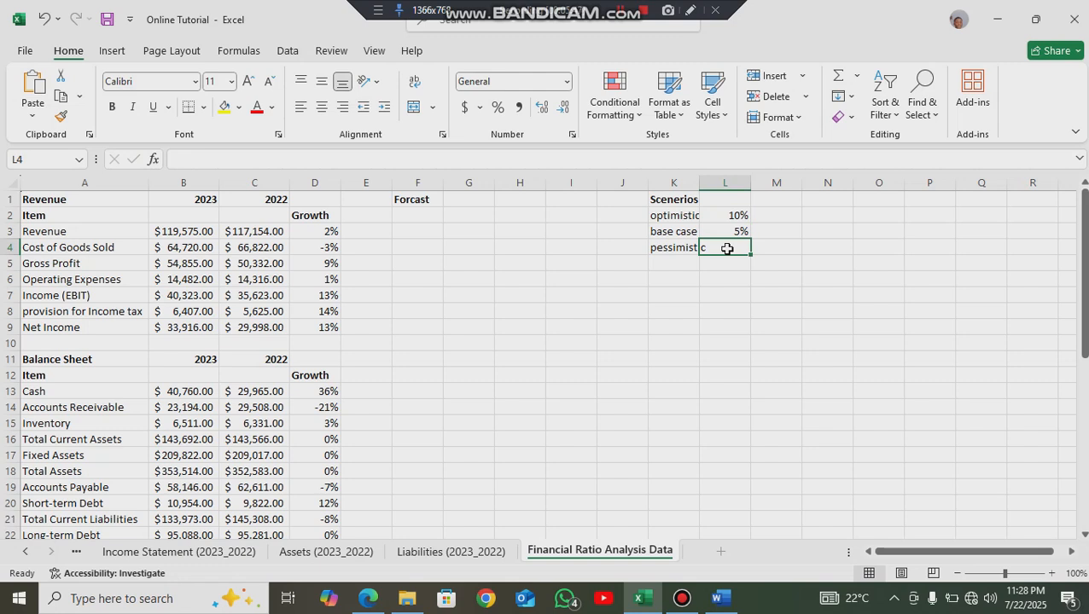
type("2")
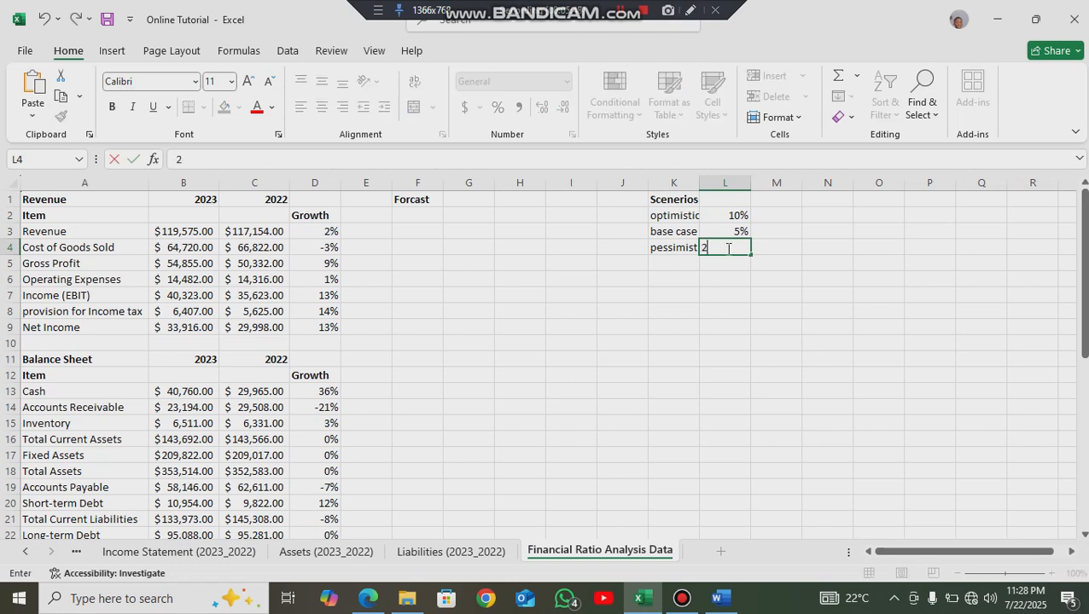
type("%")
key("Return")
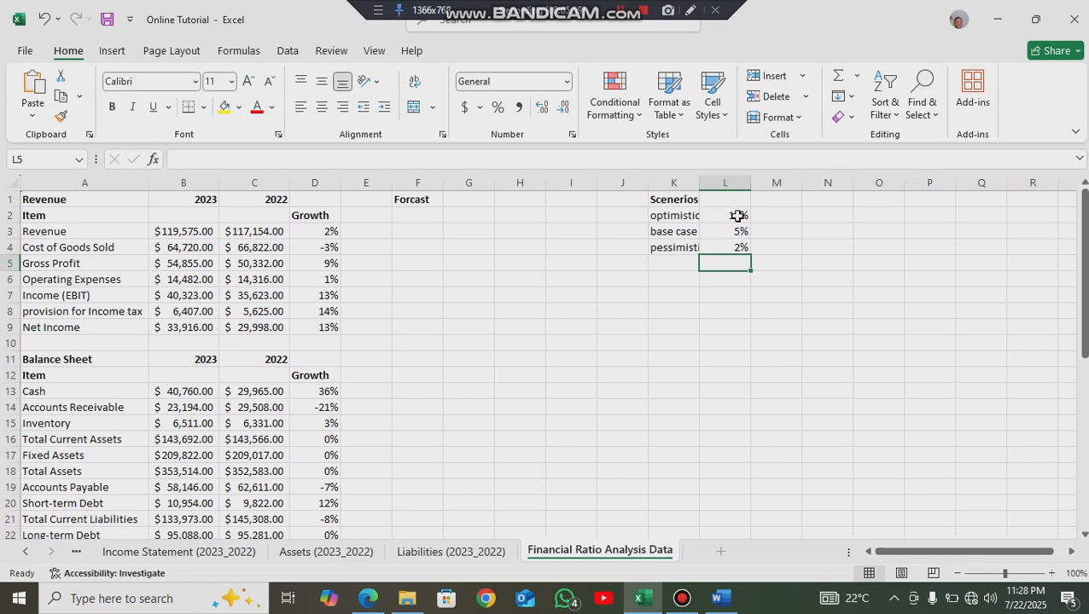
- Auto-fit column K so the scenario names fit beside their rates
left_click_drag(735, 214, 743, 248)
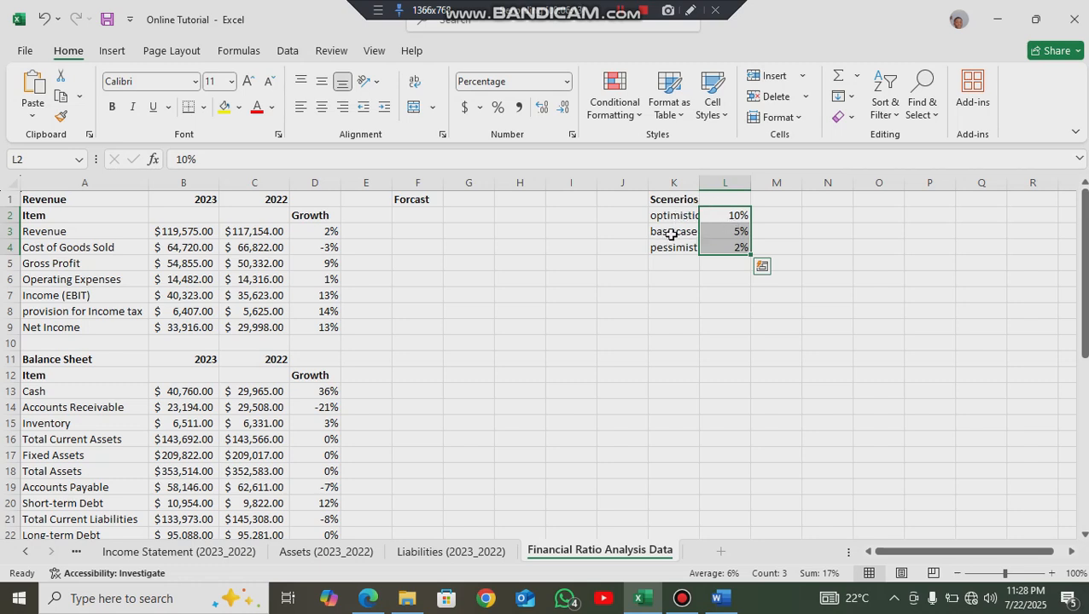
double_click(699, 183)
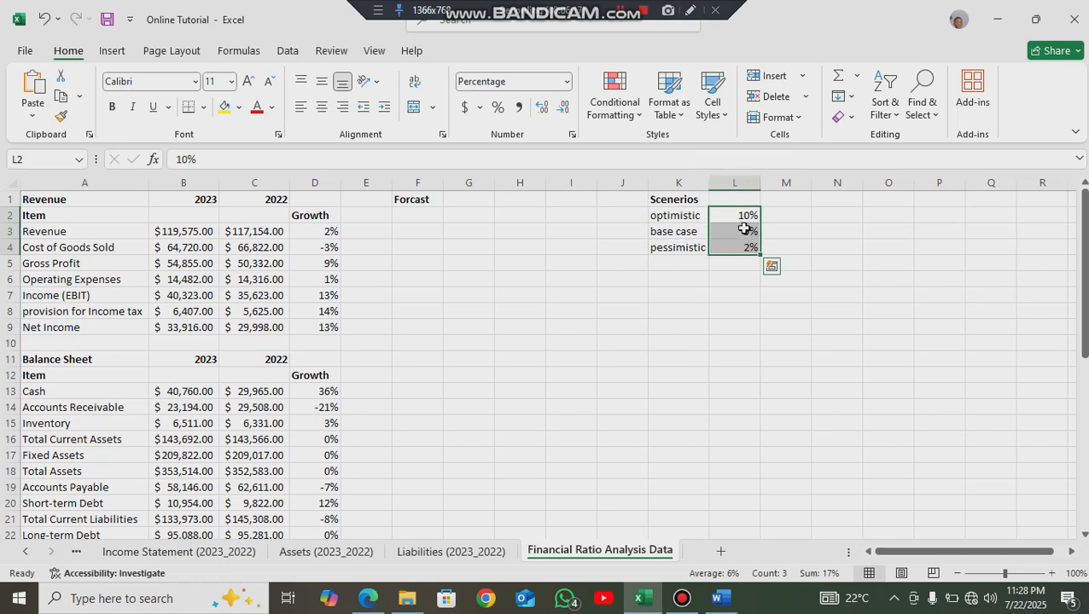
left_click(745, 231)
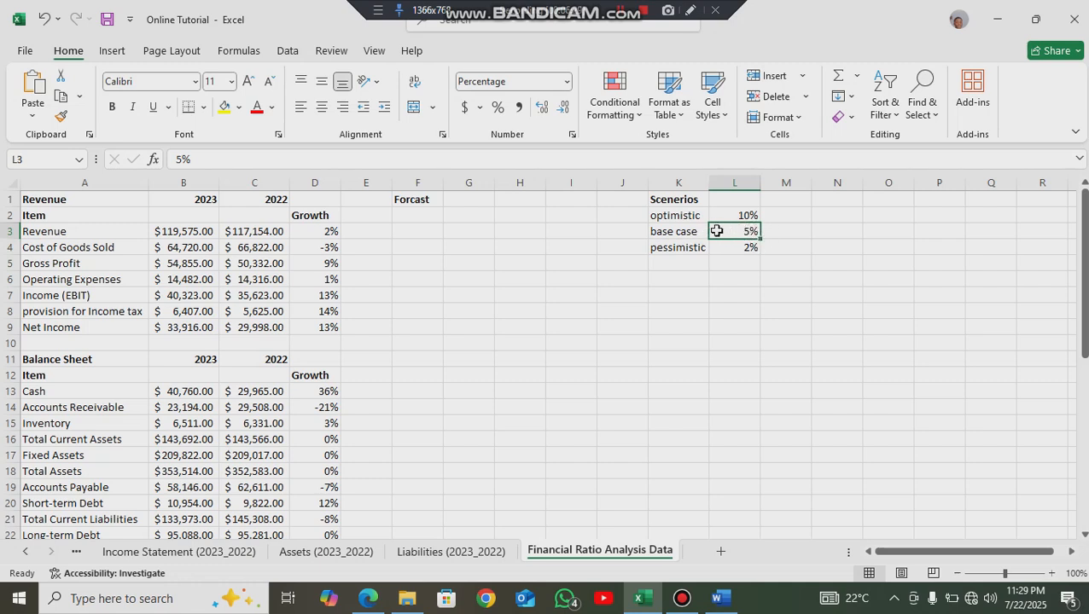
- Label F2 as "2024 @ 10%" under the Forcast heading and auto-fit column F to the label
left_click(412, 216)
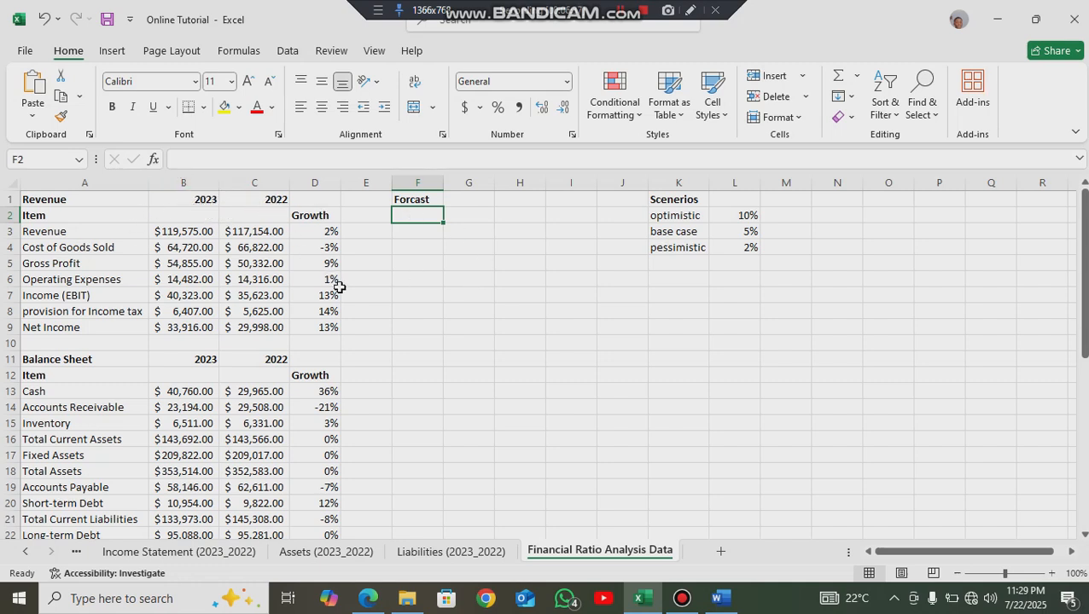
type("24")
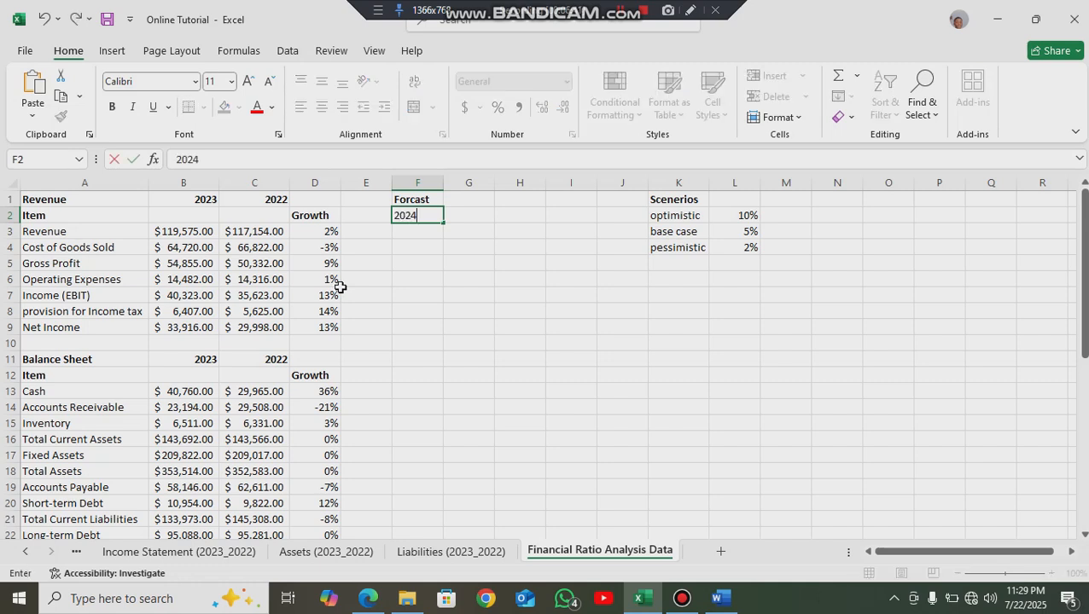
key("Return")
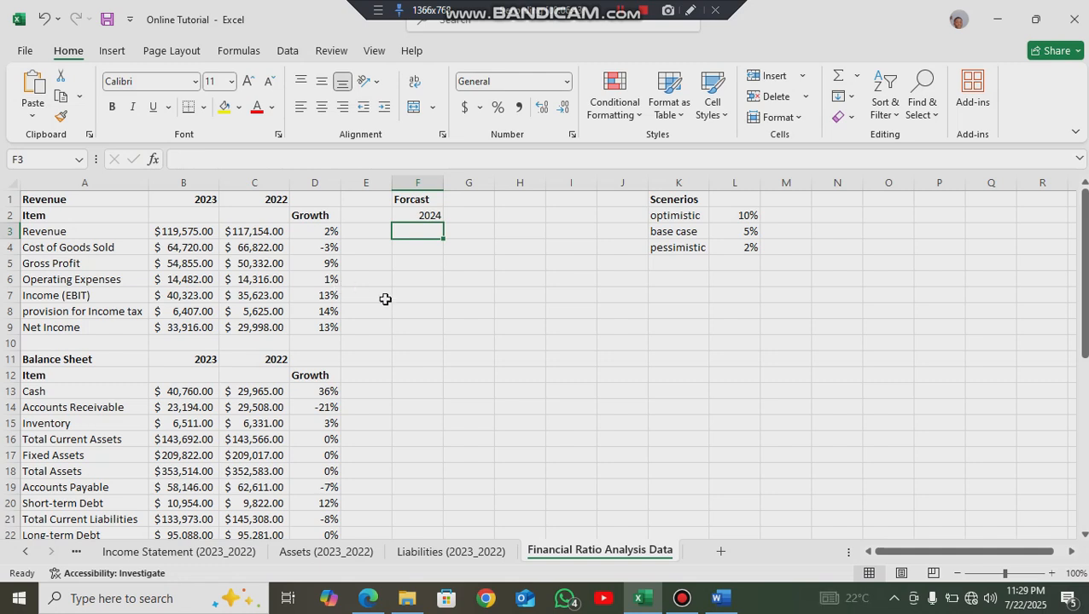
left_click(421, 215)
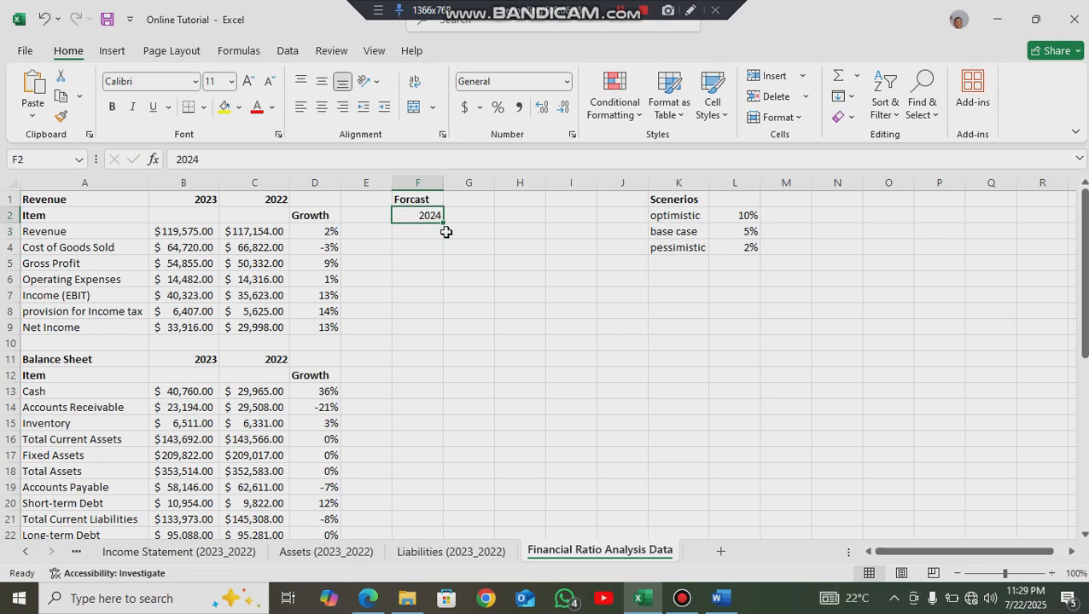
key("F2")
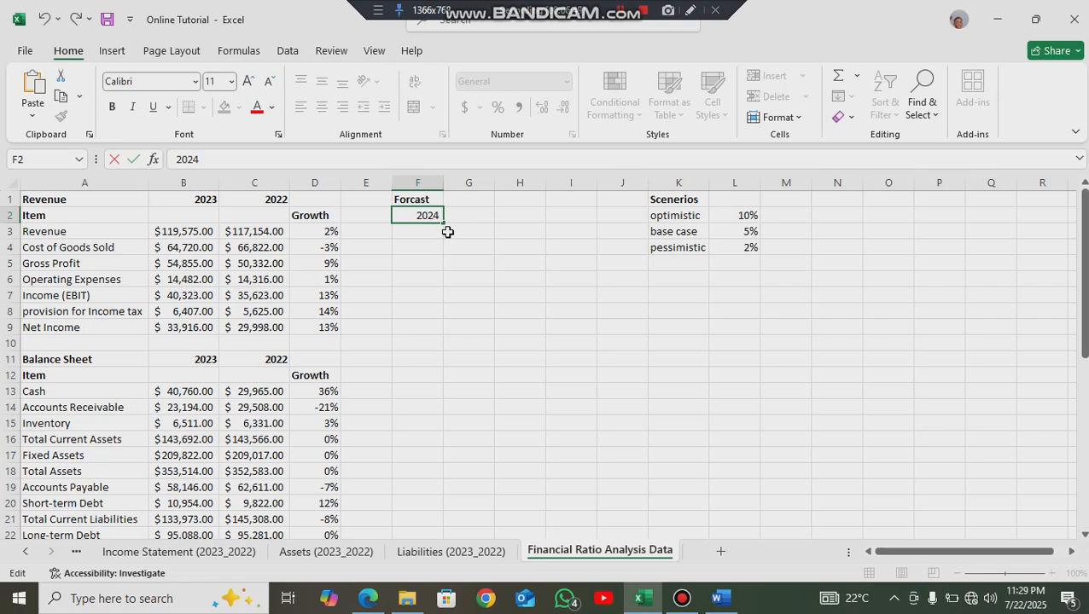
type("@ 10%")
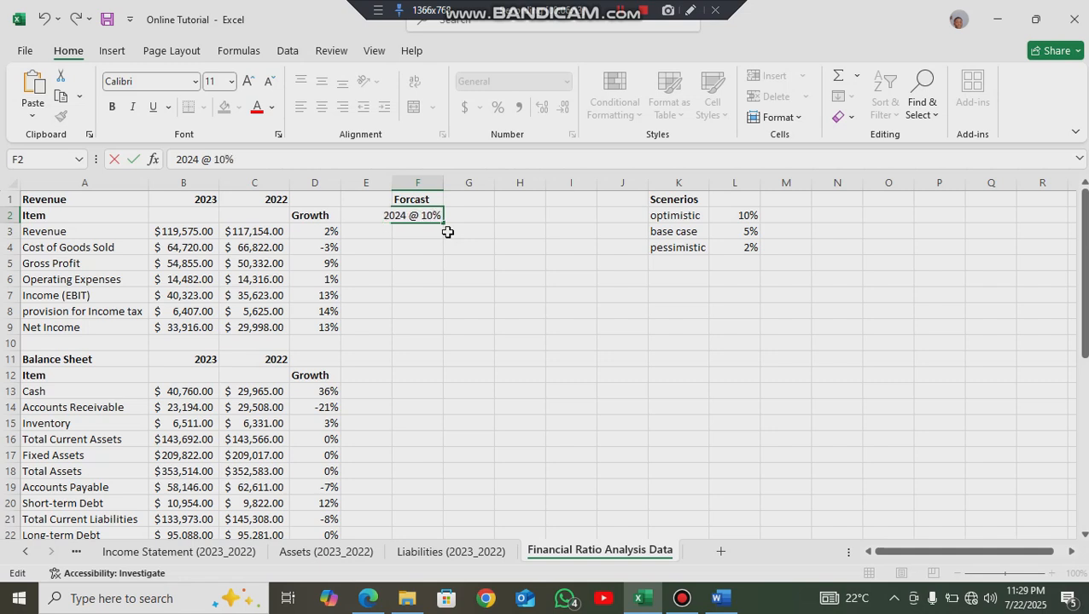
key("Return")
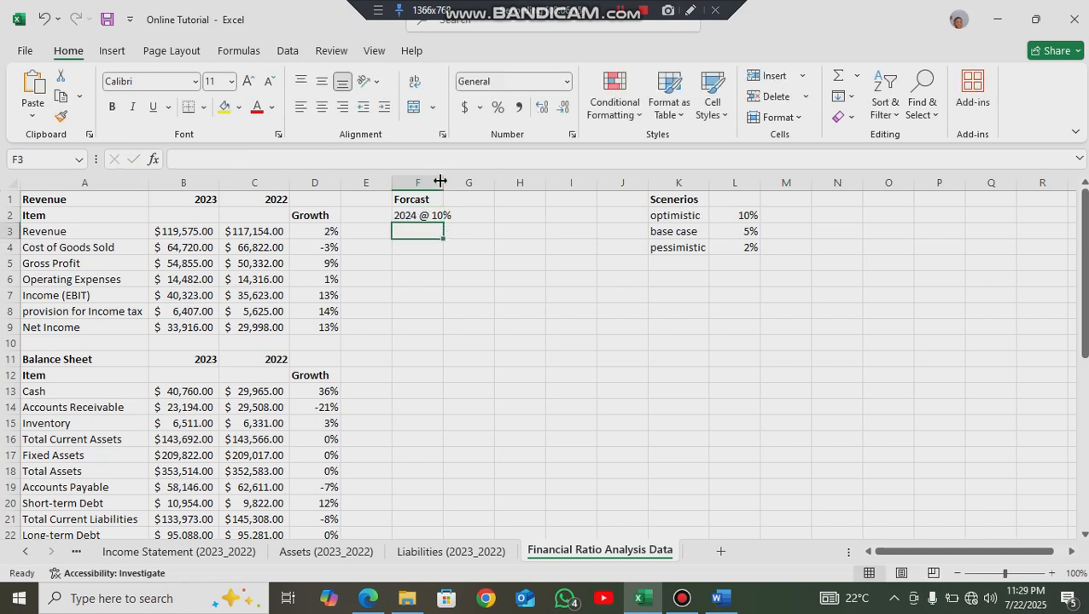
double_click(440, 183)
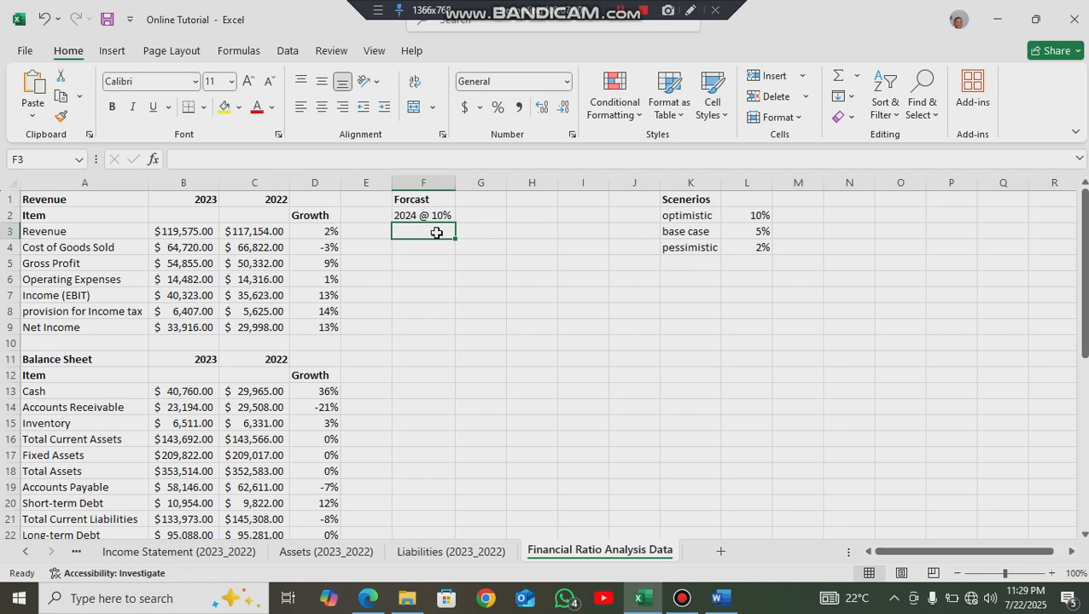
- Calculate the revenue forecast in F3 with the formula =B3*(1+L3), accepting the proposed closing-bracket correction
type("=")
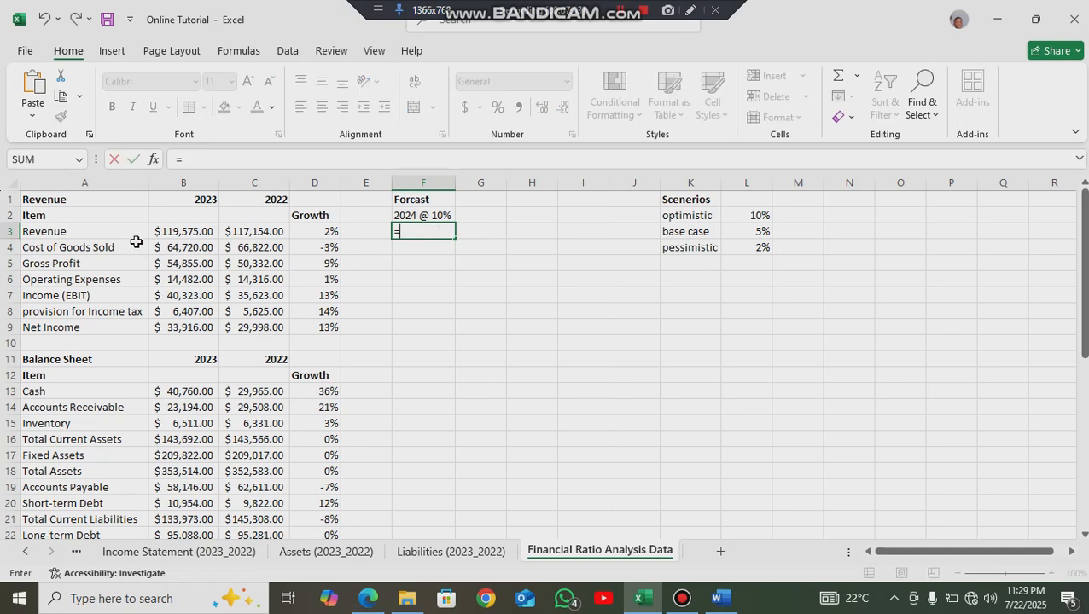
left_click(193, 230)
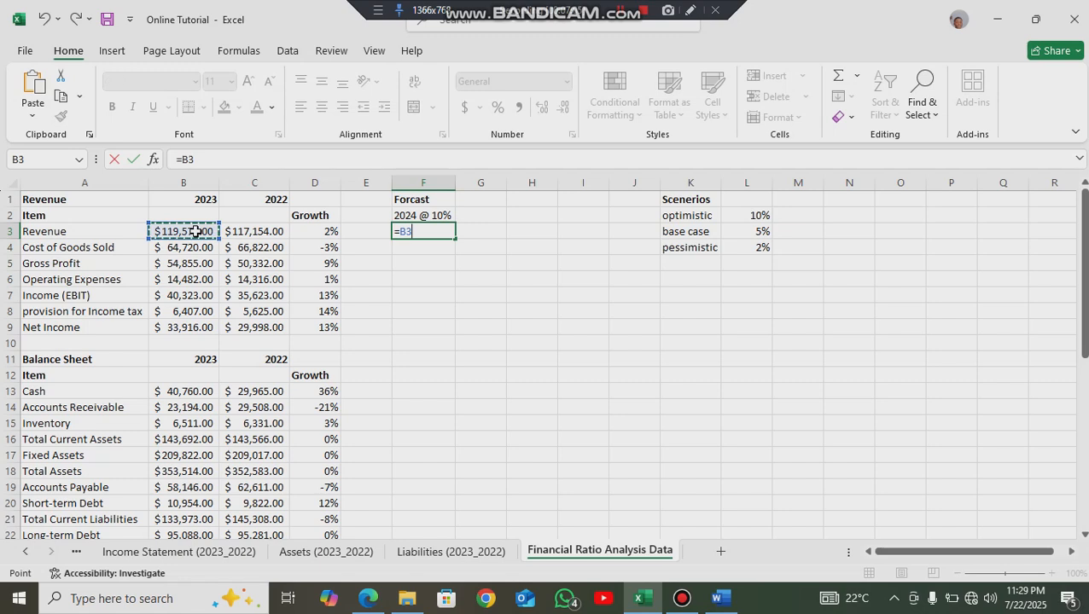
type("*(1+")
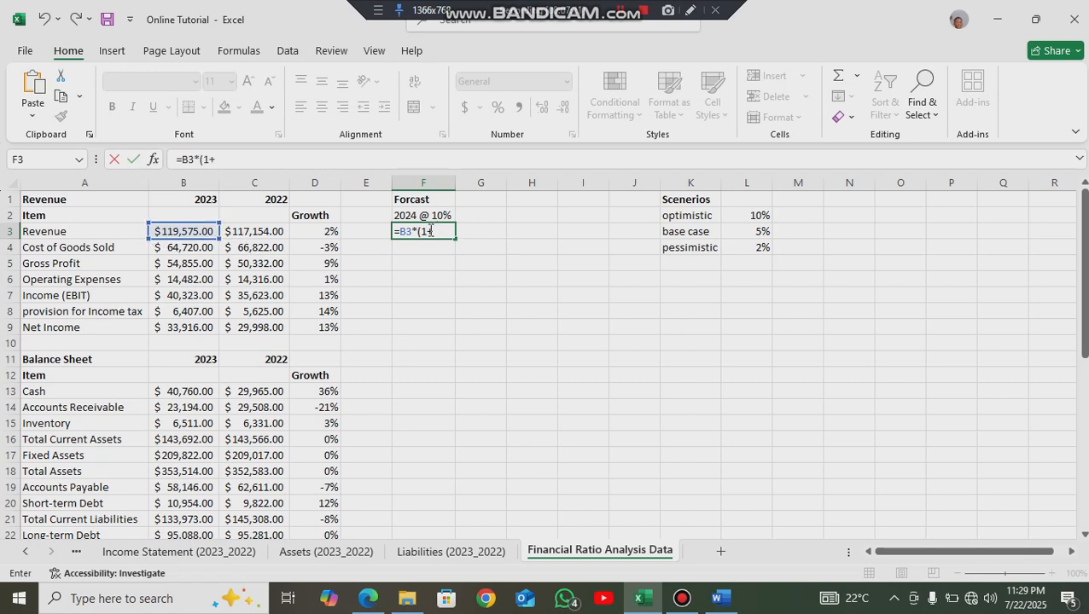
left_click(762, 231)
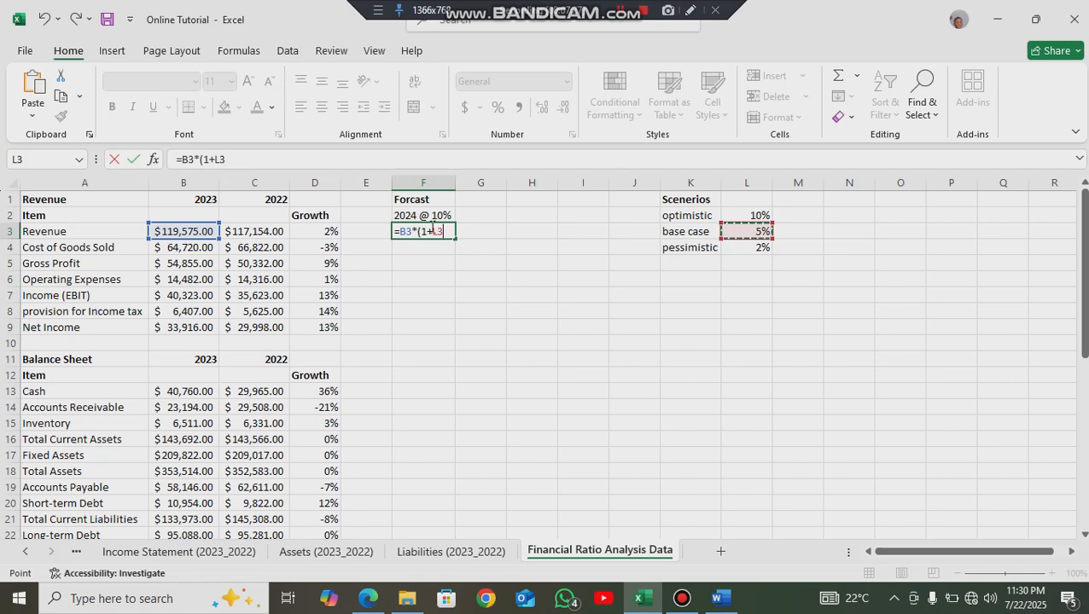
left_click(406, 231)
key("Return")
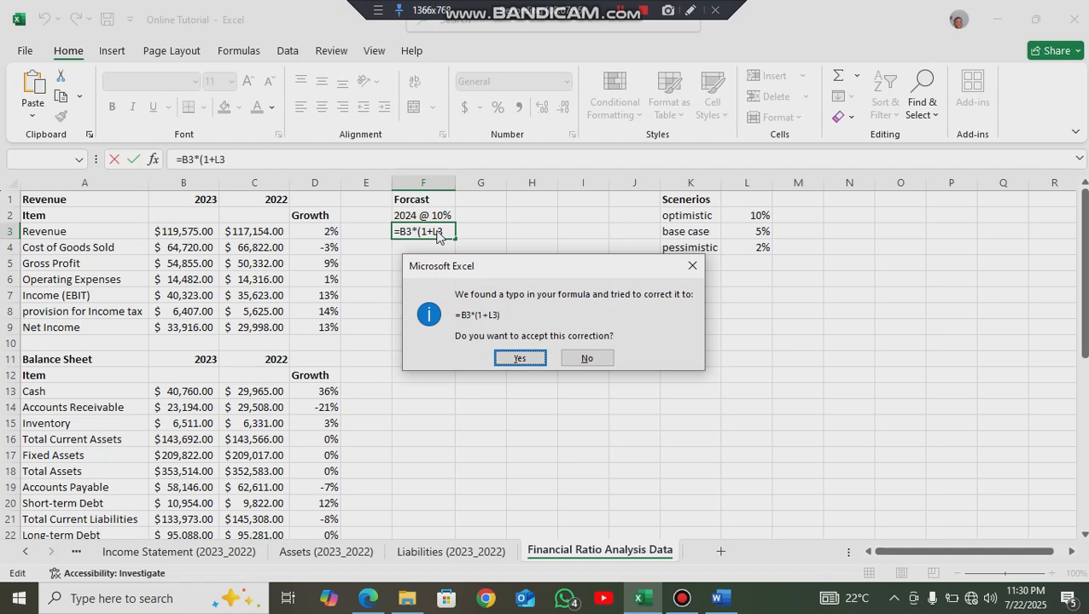
key("Return")
left_click(452, 236)
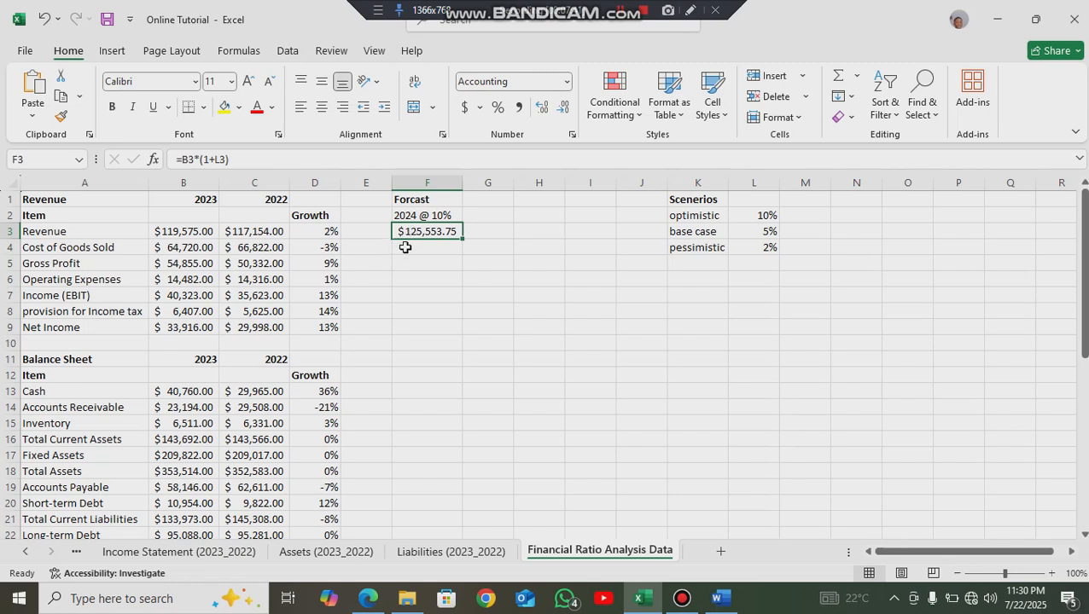
- Fill the revenue forecast formula from F3 down to F9
left_click(190, 232)
left_click(419, 232)
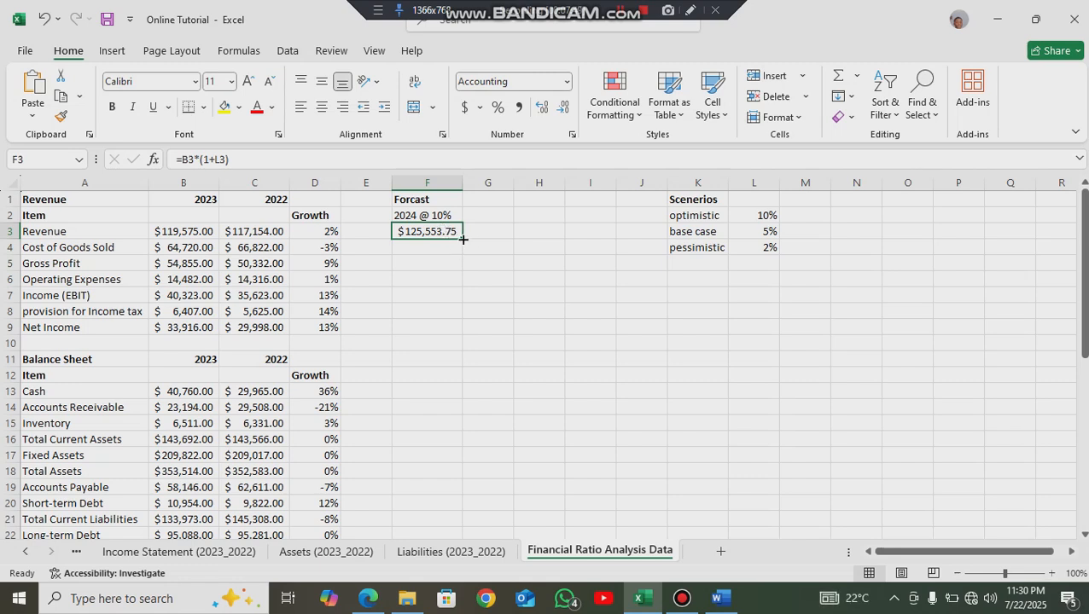
left_click_drag(462, 240, 462, 335)
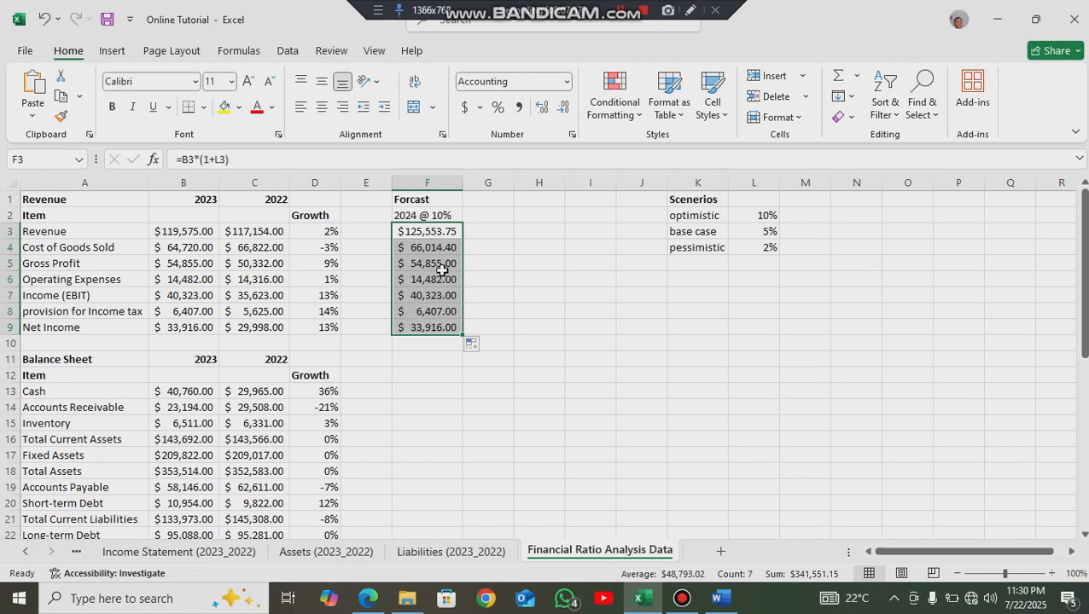
- Compare the forecast figures in column F with their 2023 values and examine the cell references in F4's formula
left_click(431, 355)
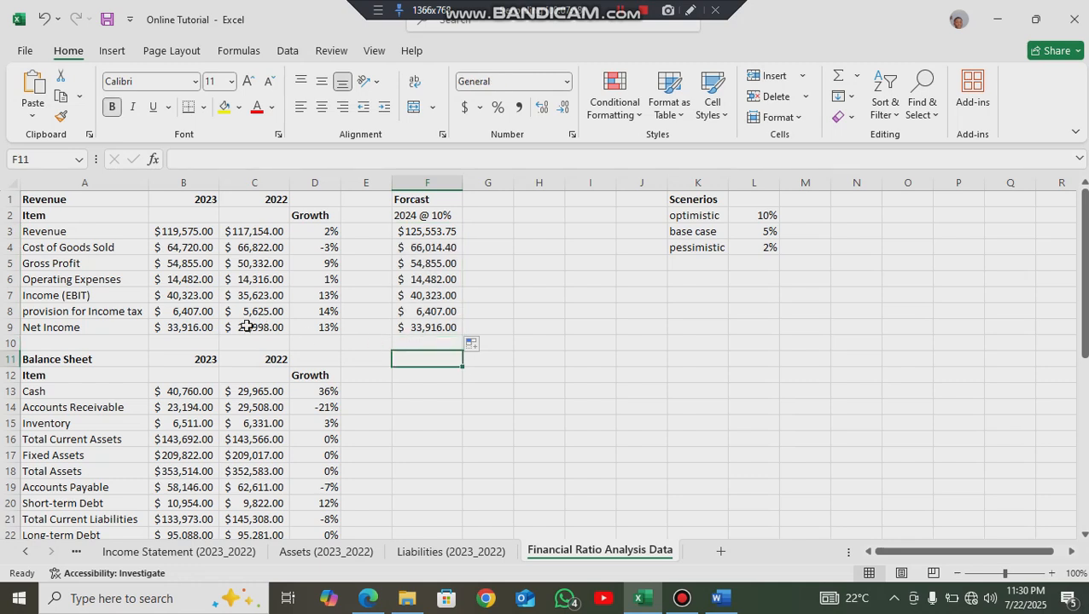
left_click(194, 328)
left_click(433, 328)
left_click_drag(181, 294, 182, 344)
left_click_drag(420, 294, 426, 328)
left_click_drag(433, 266, 436, 327)
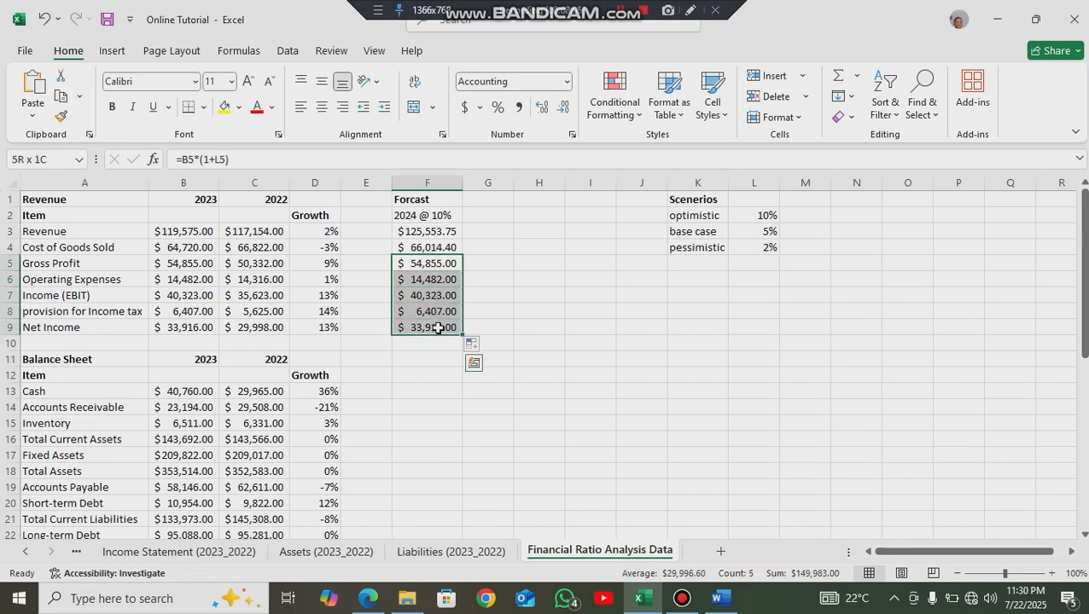
left_click(420, 246)
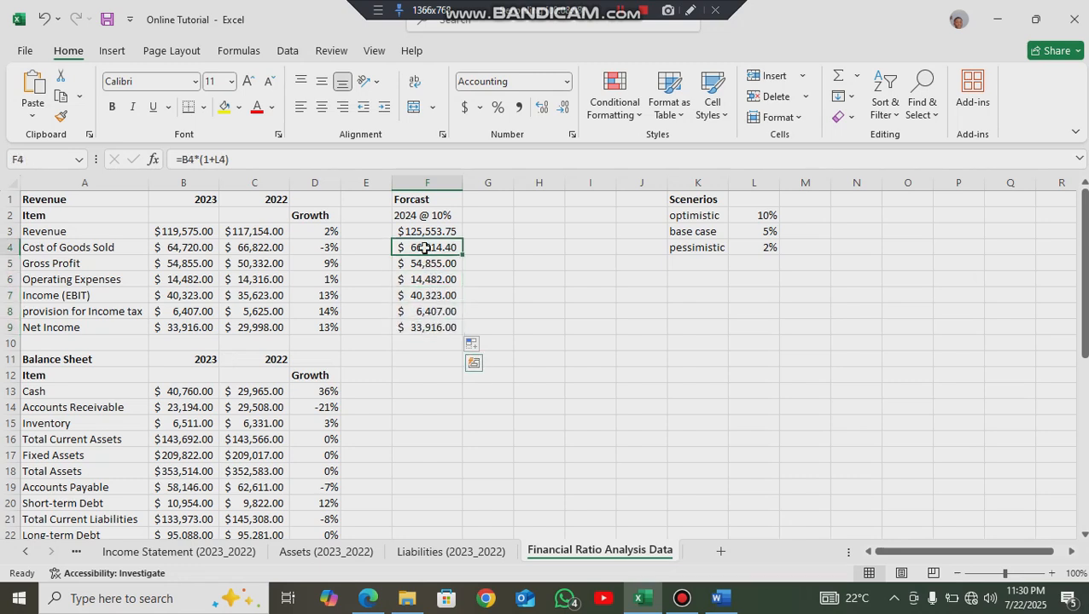
left_click(200, 247)
left_click(431, 246)
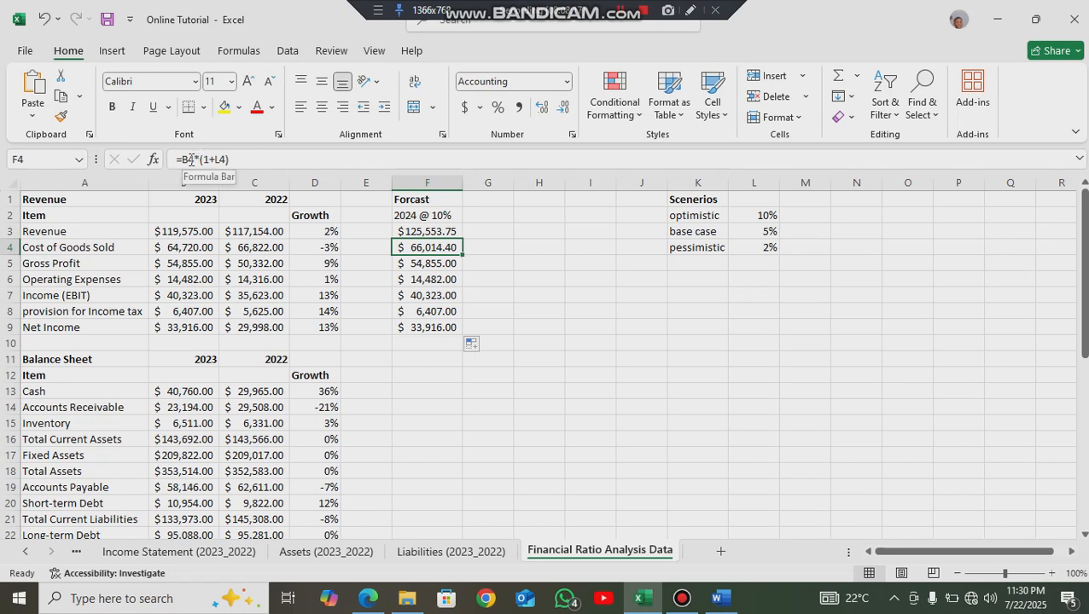
left_click(182, 252)
left_click(440, 250)
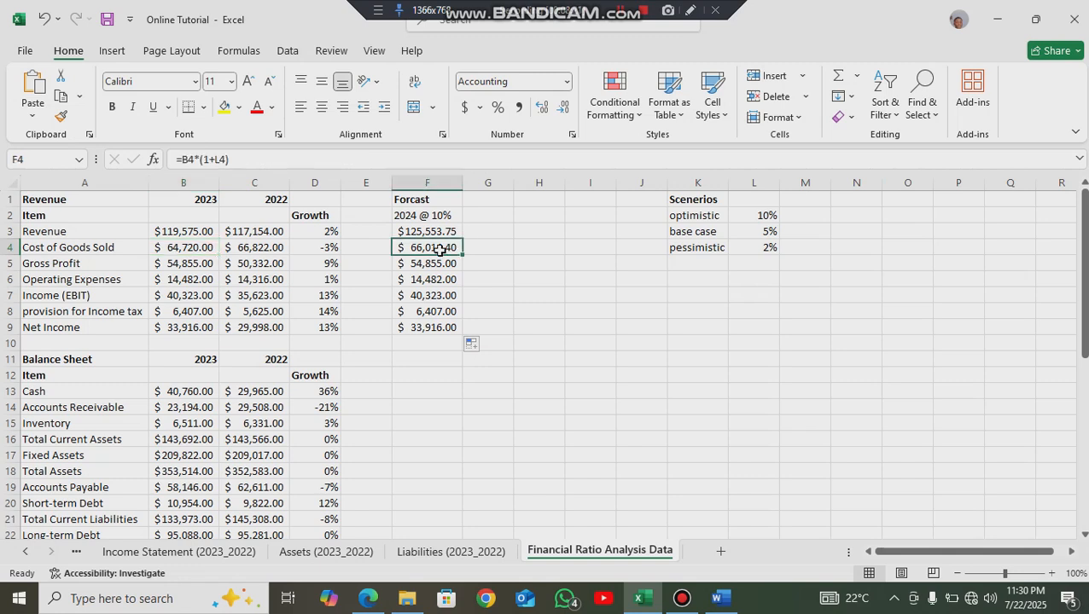
double_click(440, 251)
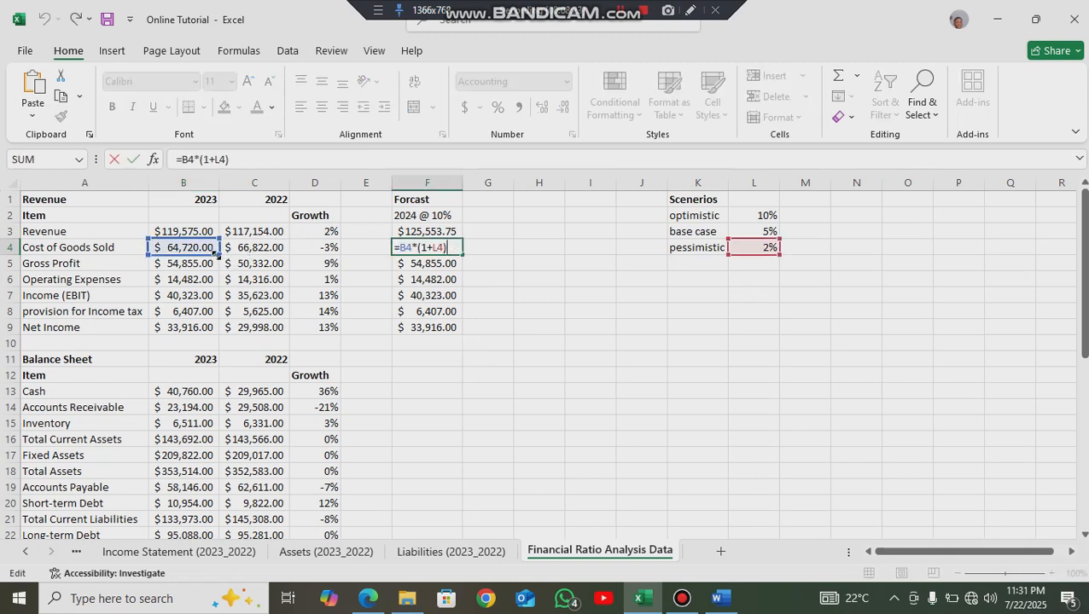
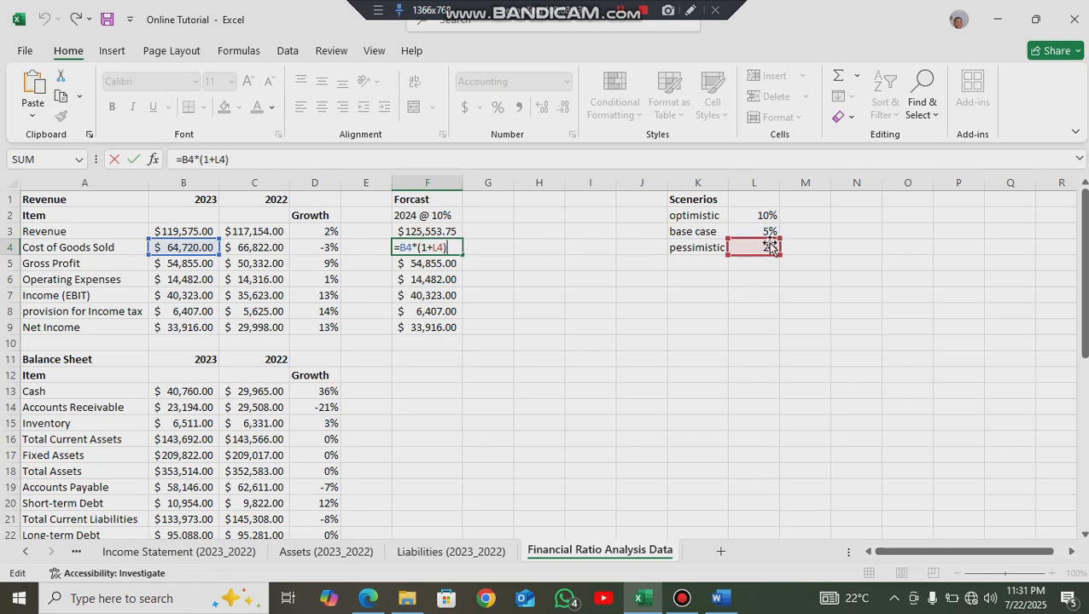
- Make the growth rate reference absolute in the F3 revenue forecast so the formula reads =B3*(1+$L$3)
left_click(452, 232)
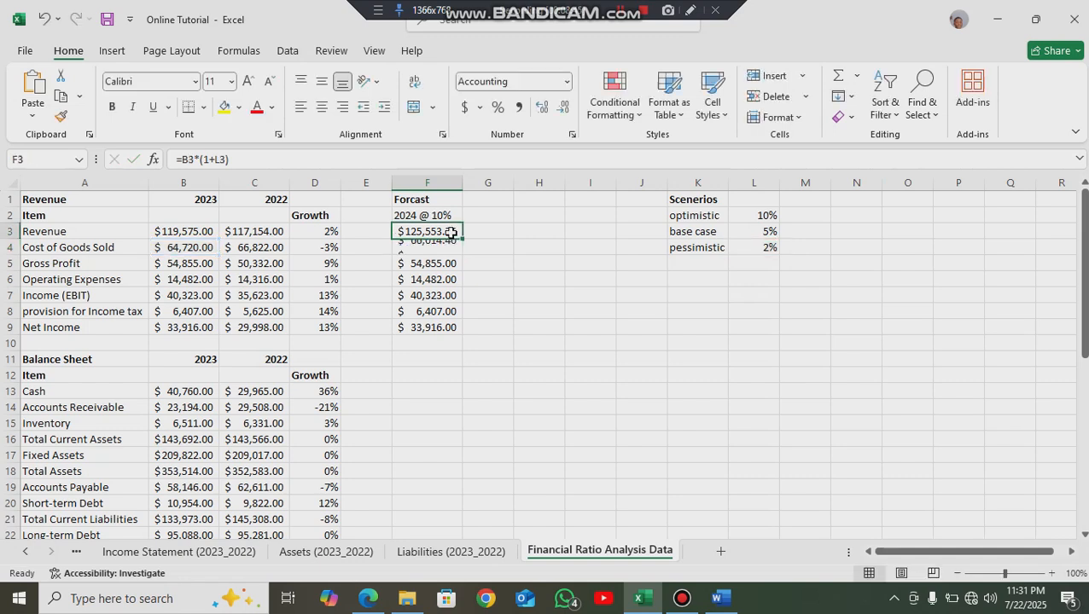
left_click(218, 161)
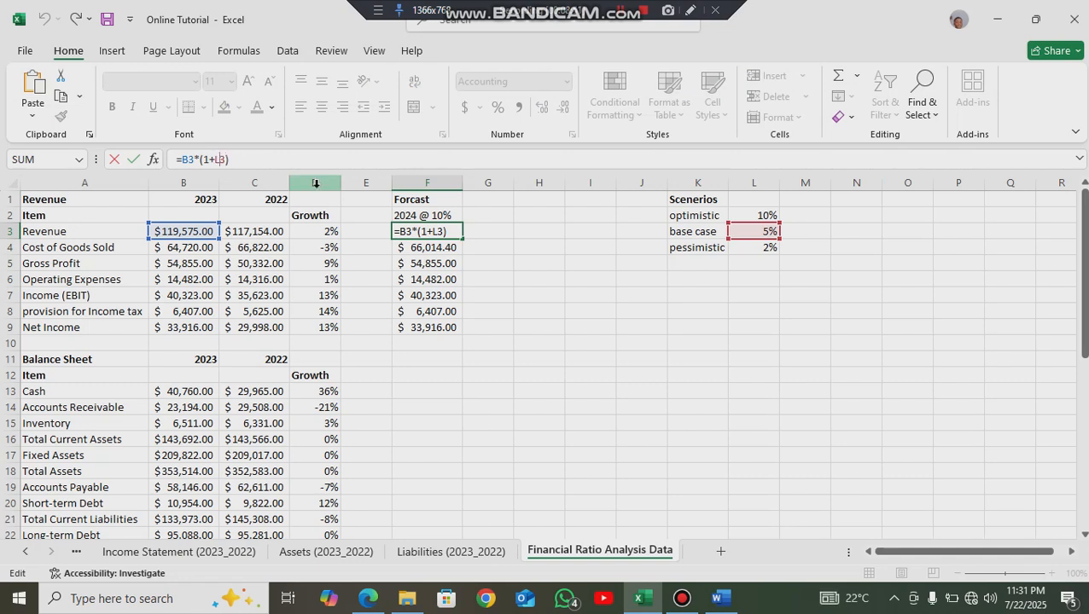
key("F4")
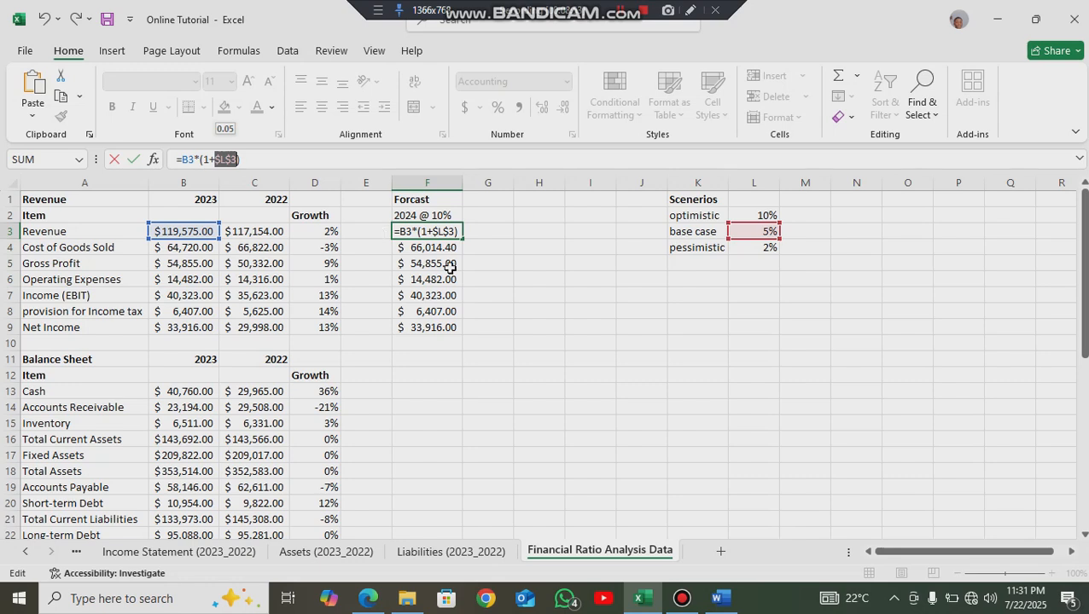
key("Return")
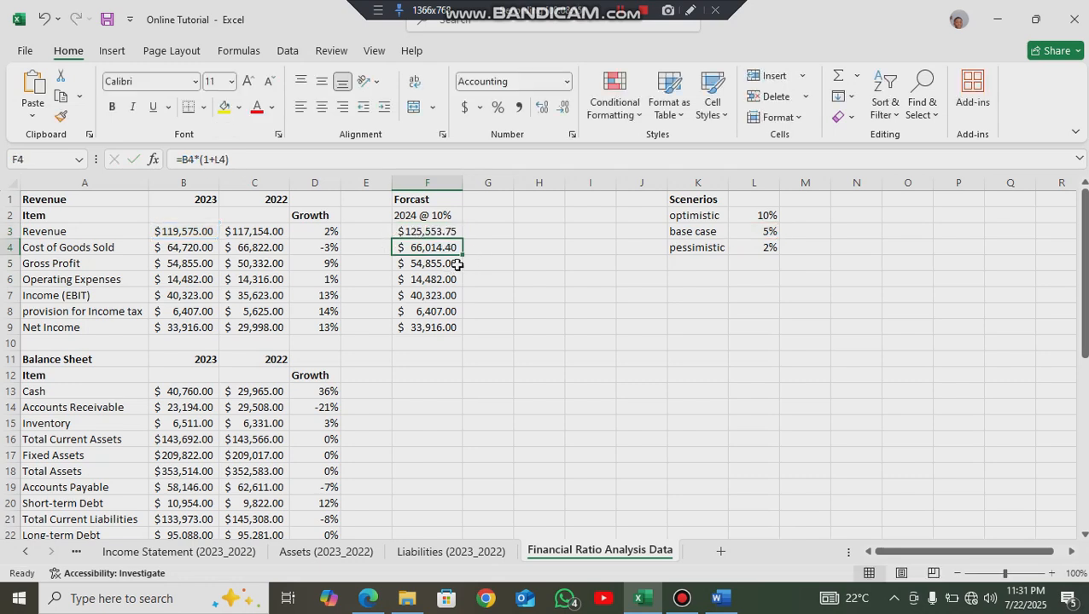
- Fill the corrected forecast formula from F3 down to F9, covering every income statement item
left_click(424, 231)
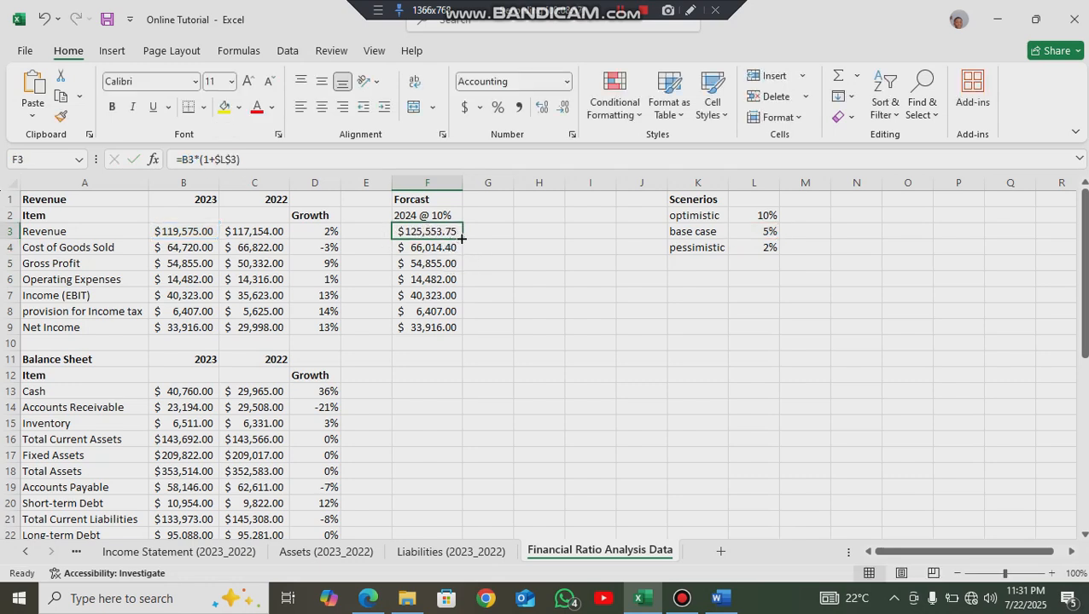
double_click(462, 239)
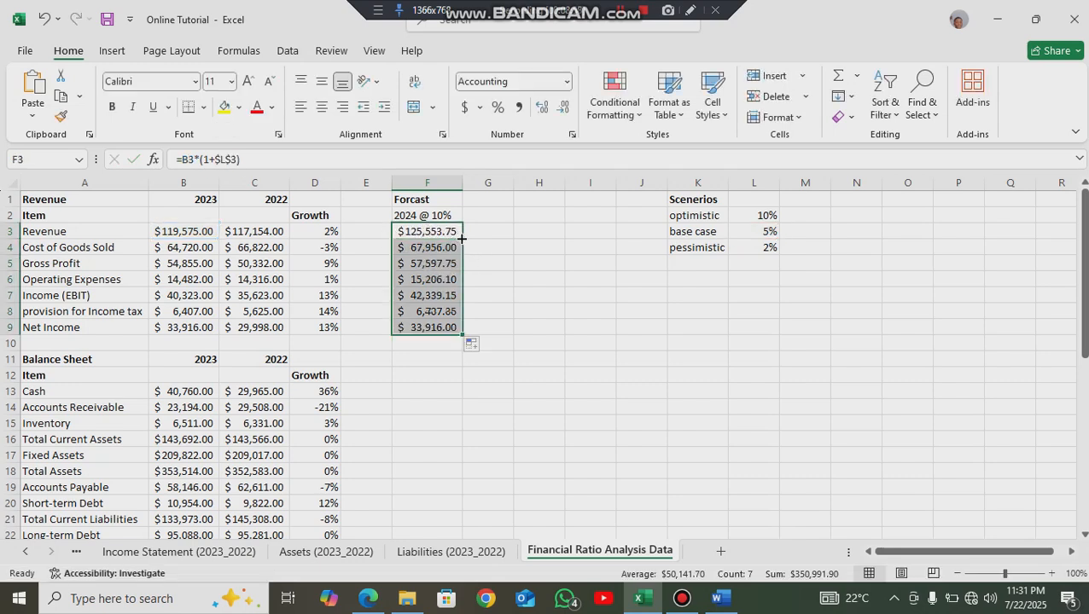
left_click(479, 297)
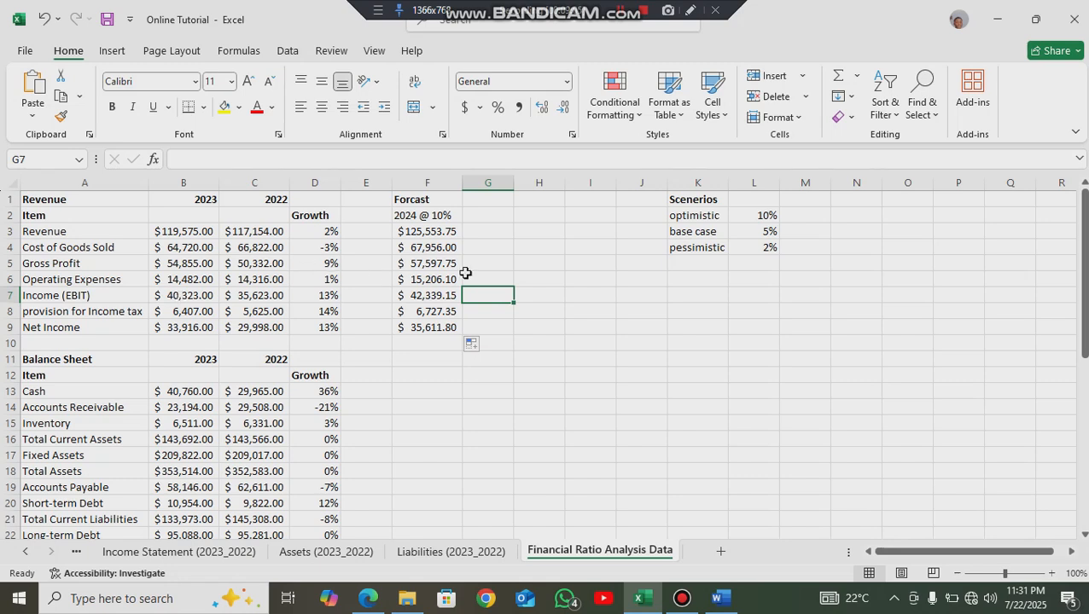
- Change the forecast label in F2 to "2024 @ 5%"
left_click(433, 215)
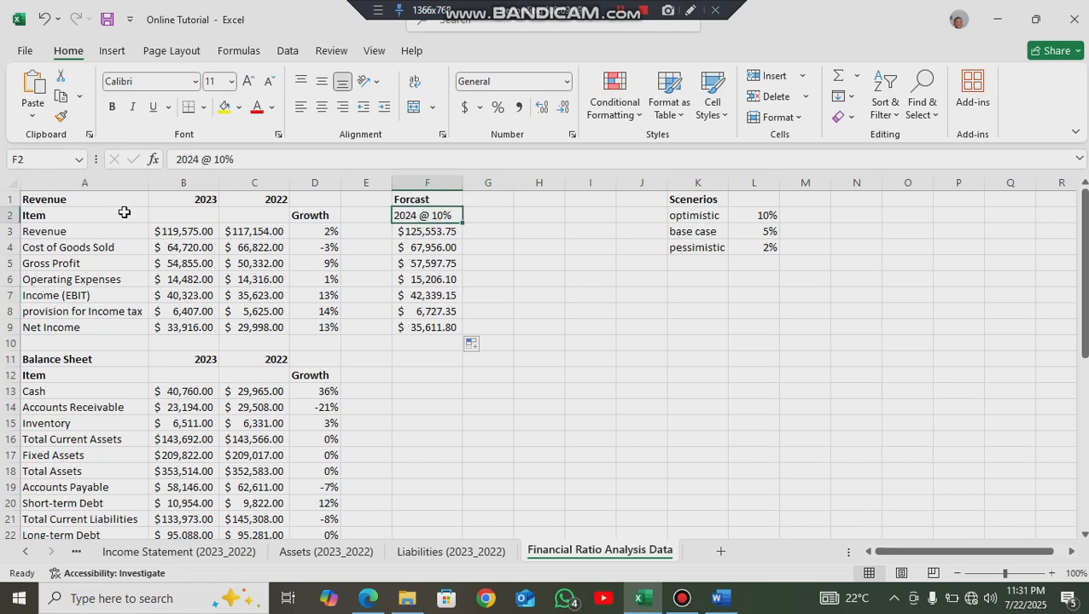
double_click(217, 160)
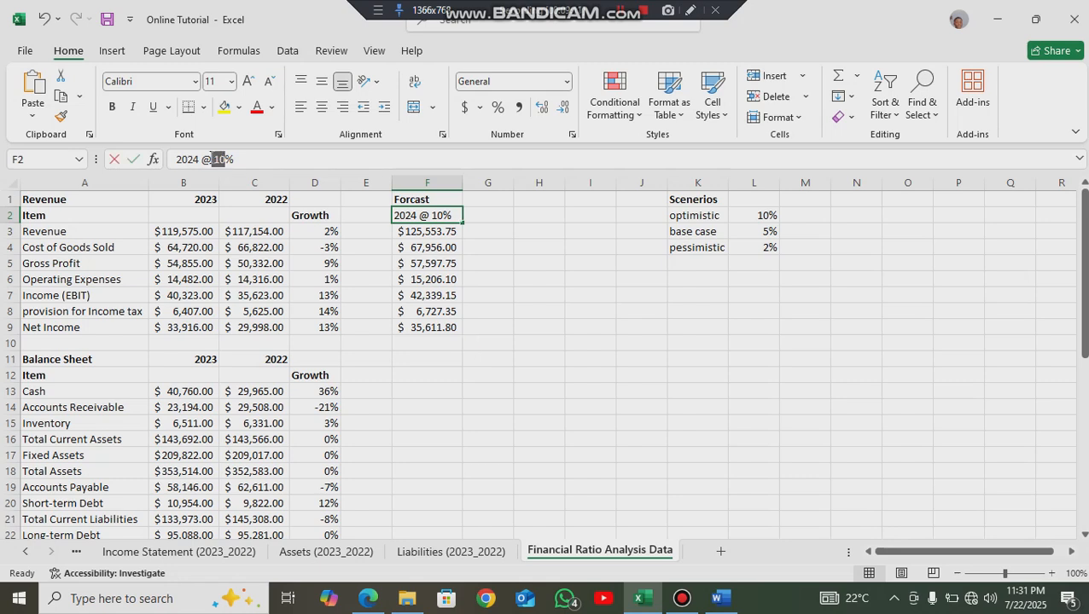
type("5")
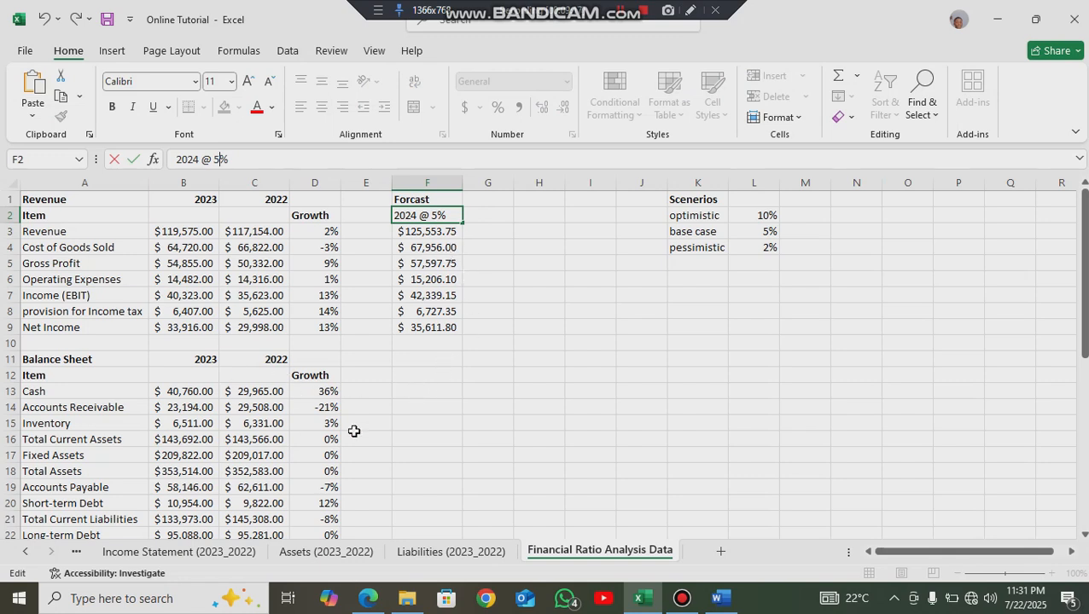
left_click(627, 19)
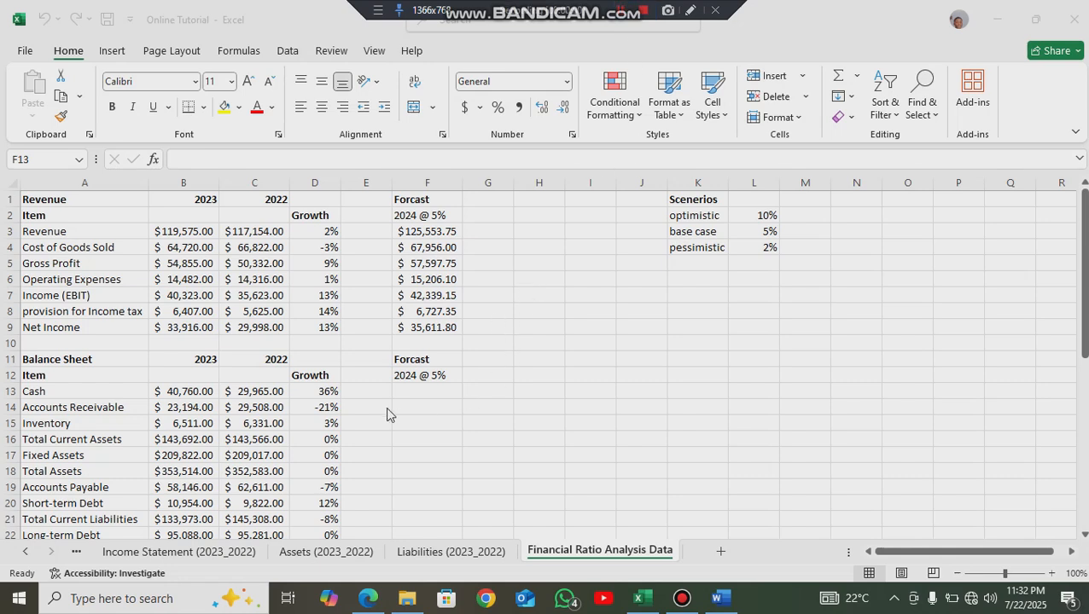
- Calculate the cash forecast in F13 with =B13*(1+$L$3), using an absolute reference to the base case rate
left_click(407, 391)
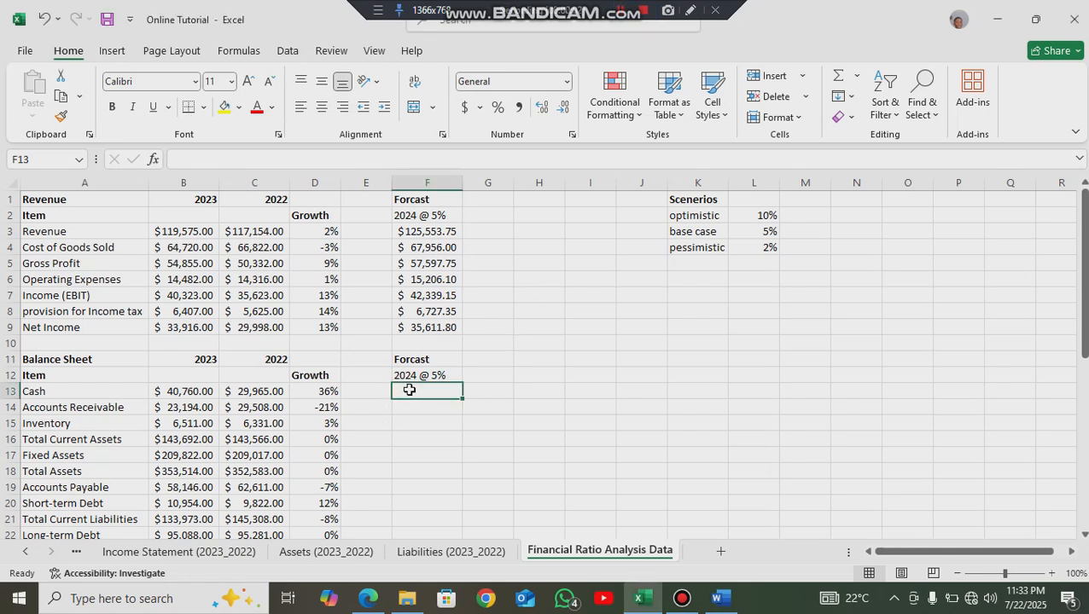
type("=")
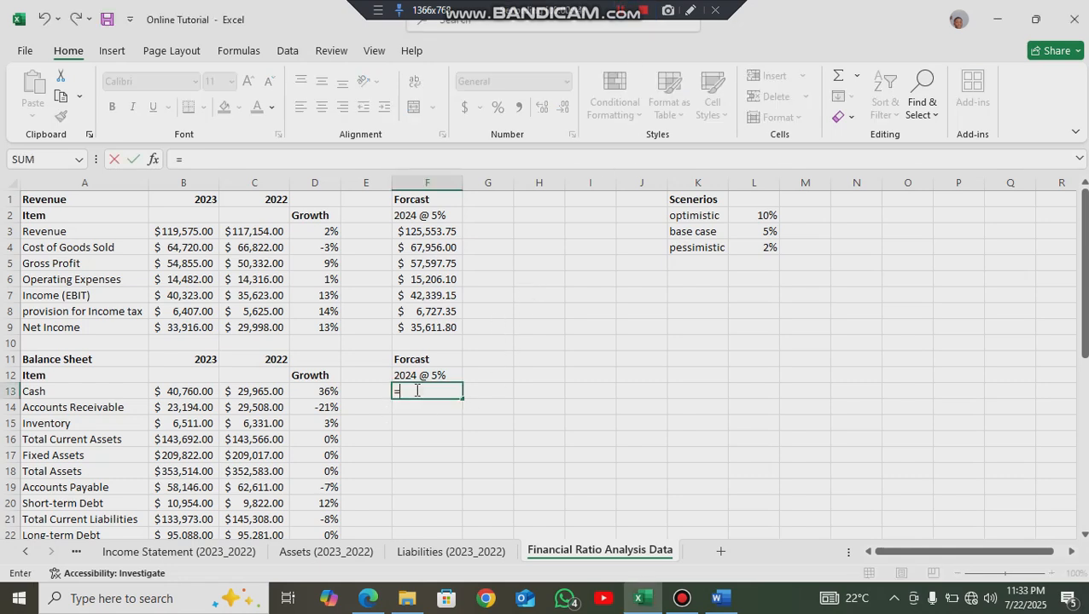
left_click(190, 391)
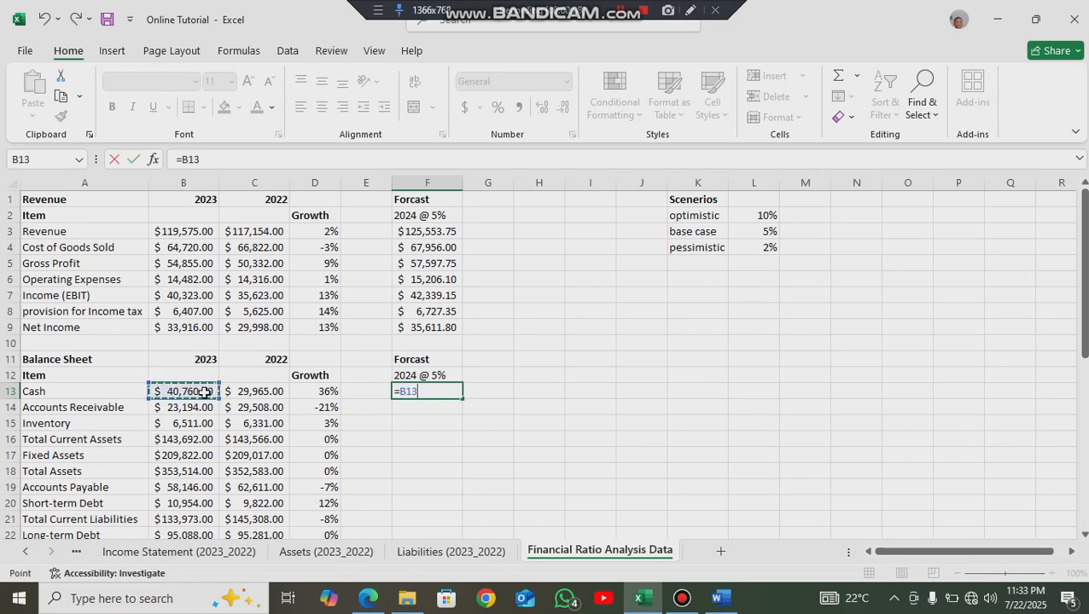
type("*")
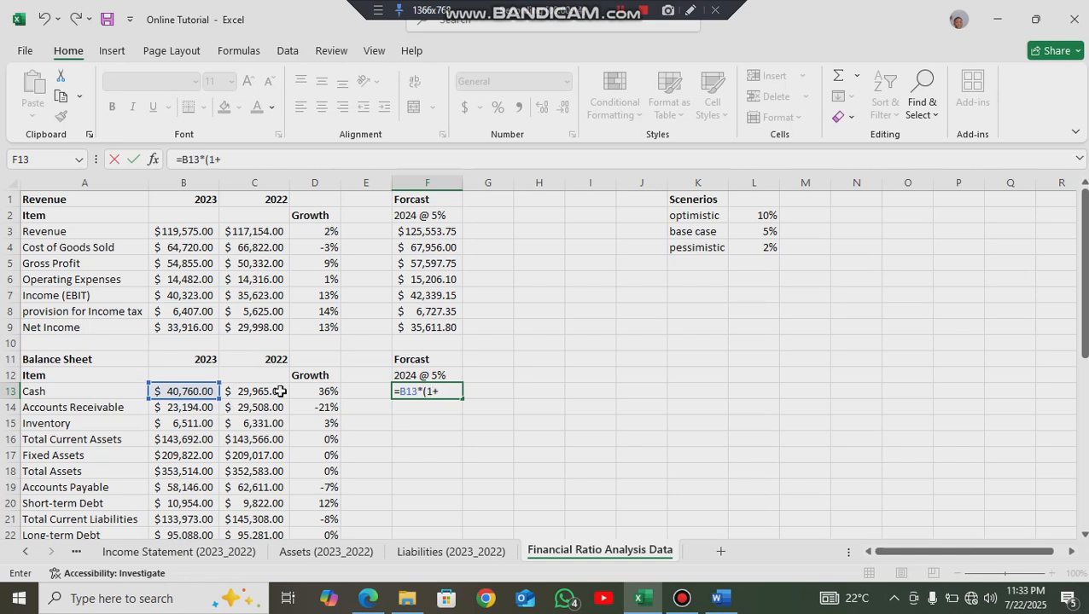
left_click(768, 231)
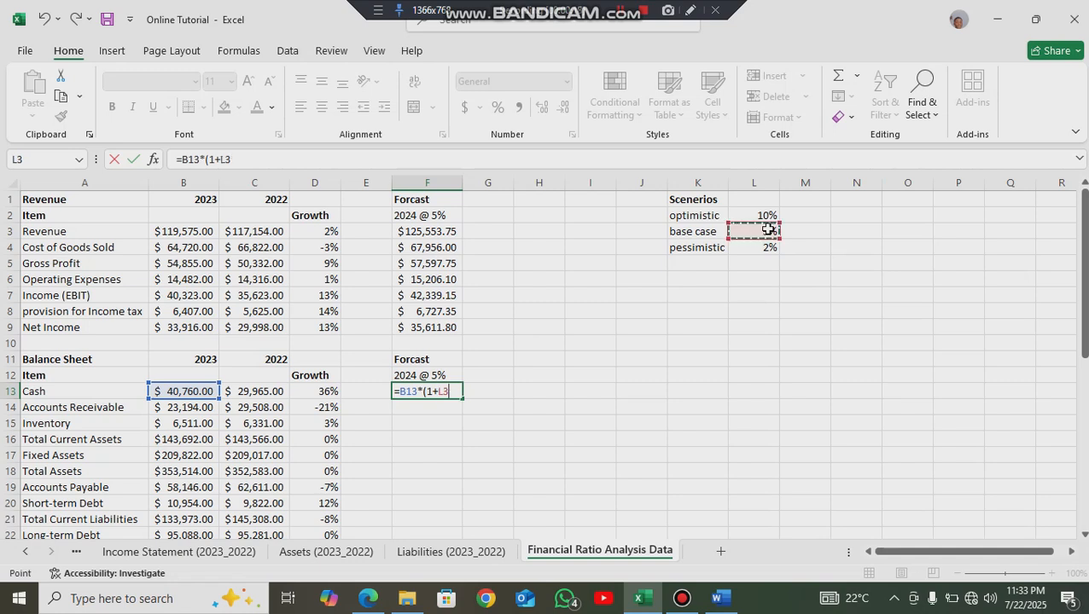
left_click(256, 162)
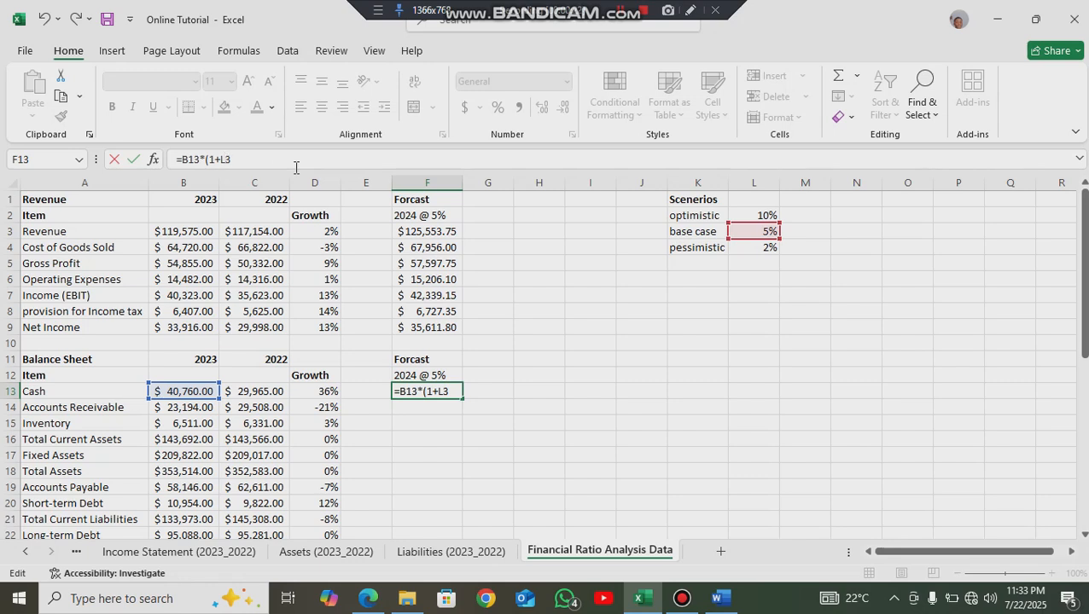
key("F4")
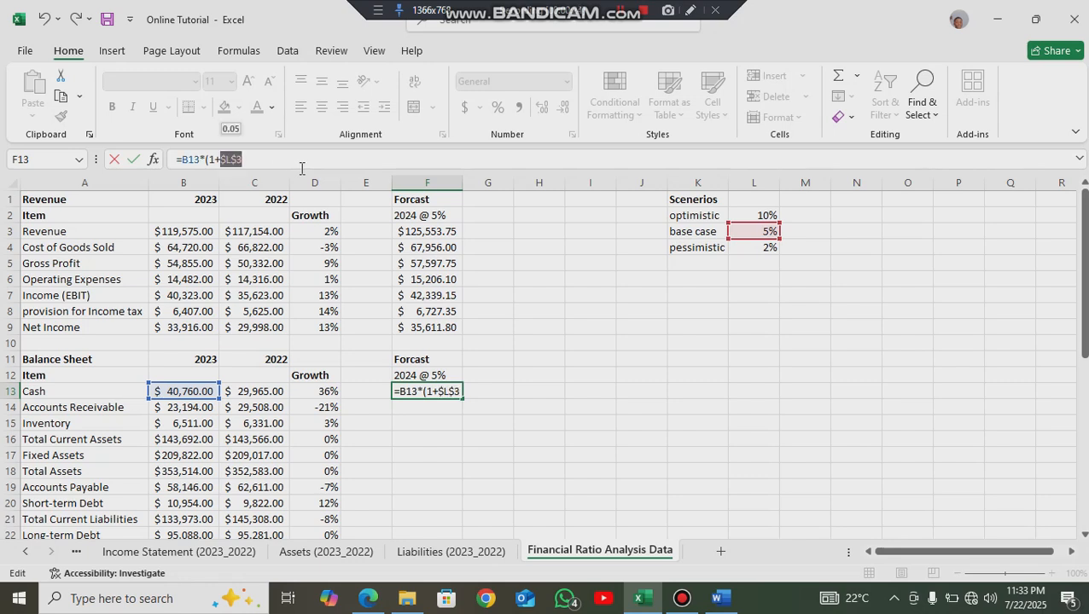
left_click(302, 168)
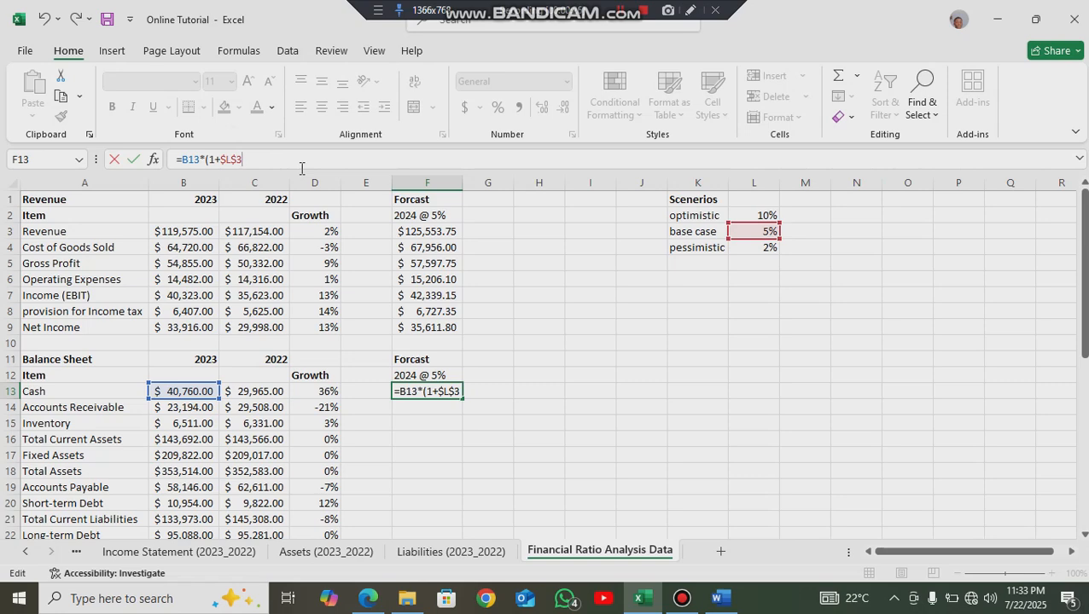
key("Return")
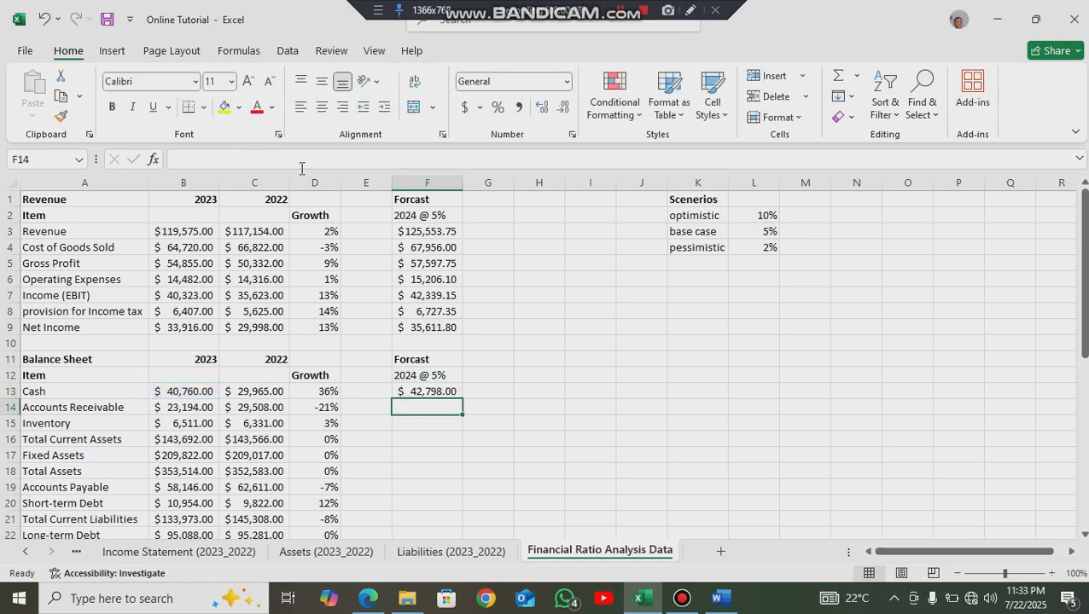
- Fill the balance sheet forecast formula from F13 down to F25, the Total Liabilities & Equity row
left_click(433, 391)
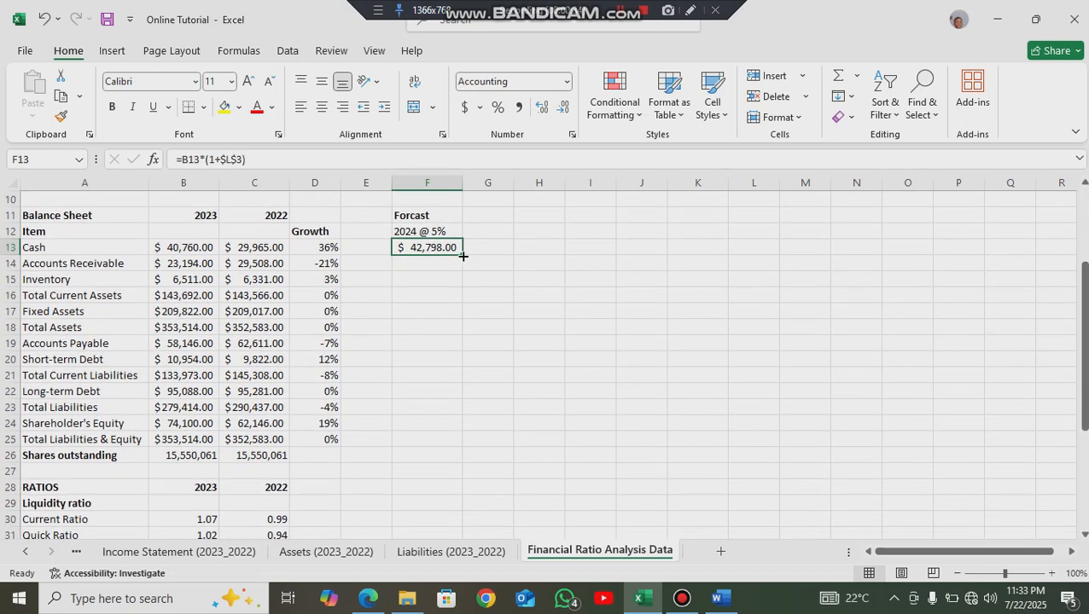
left_click_drag(462, 253, 455, 444)
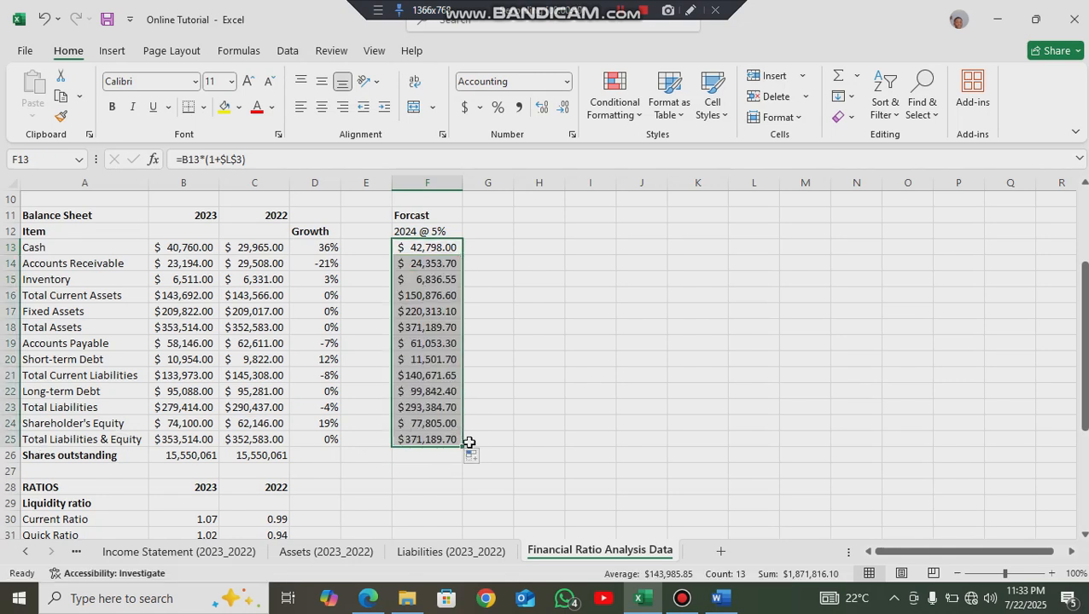
scroll(479, 342, "up", 3)
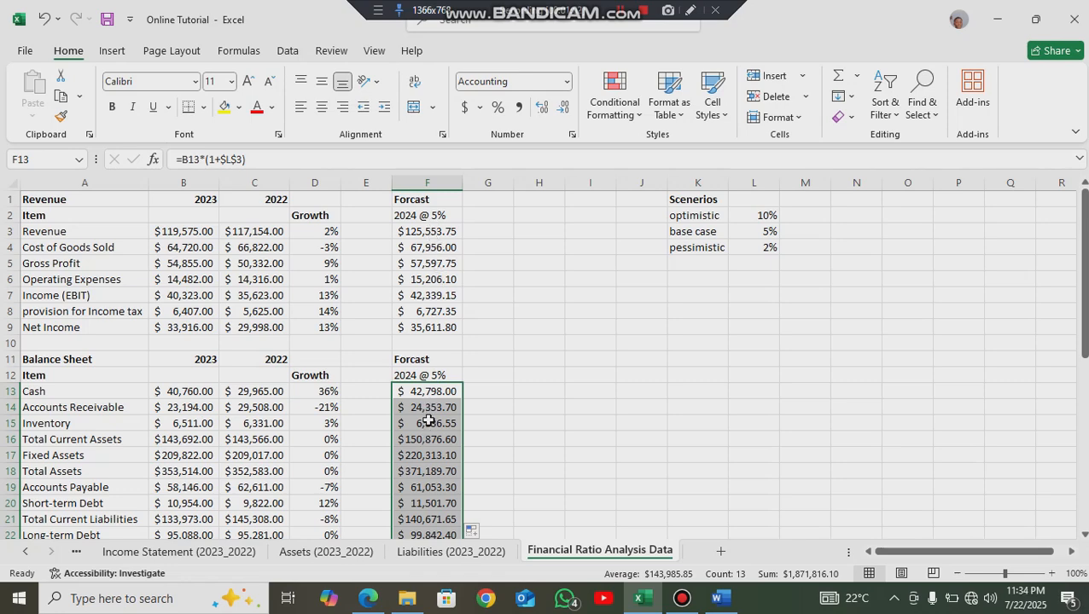
scroll(426, 420, "down", 1)
scroll(428, 418, "down", 3)
scroll(427, 418, "up", 4)
- Add the heading "Actual" in G1 beside the forecast heading and enter the year 2024 in G2
left_click(481, 203)
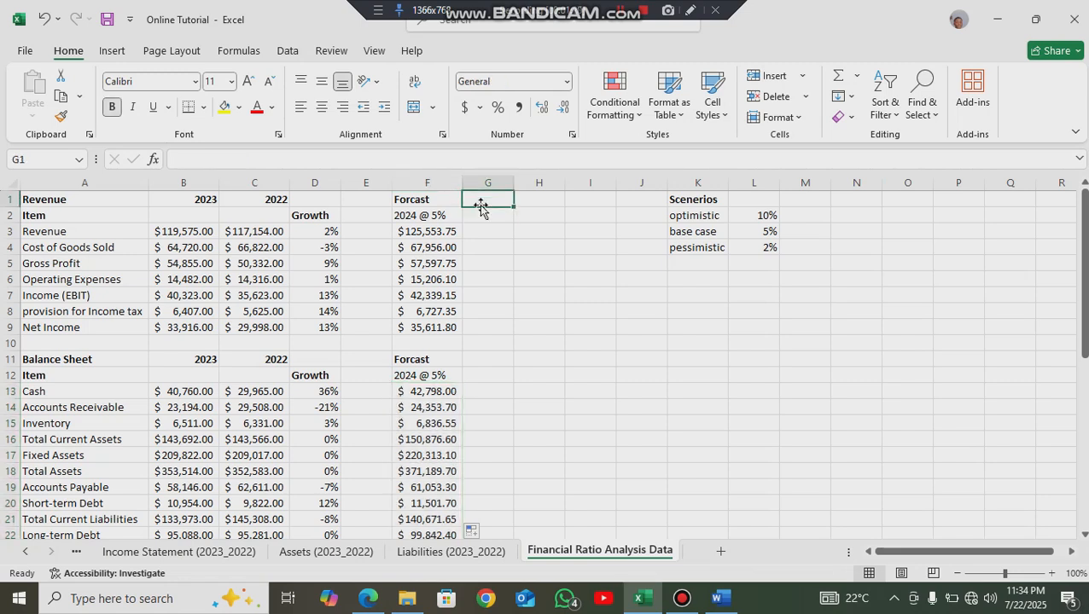
type("Ac")
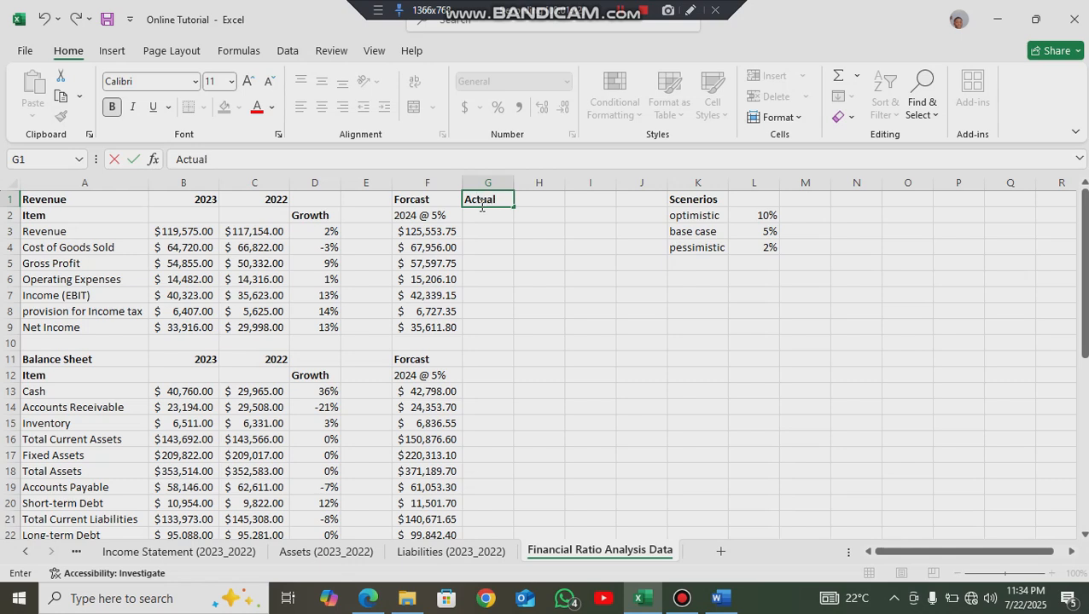
type("tual")
key("Return")
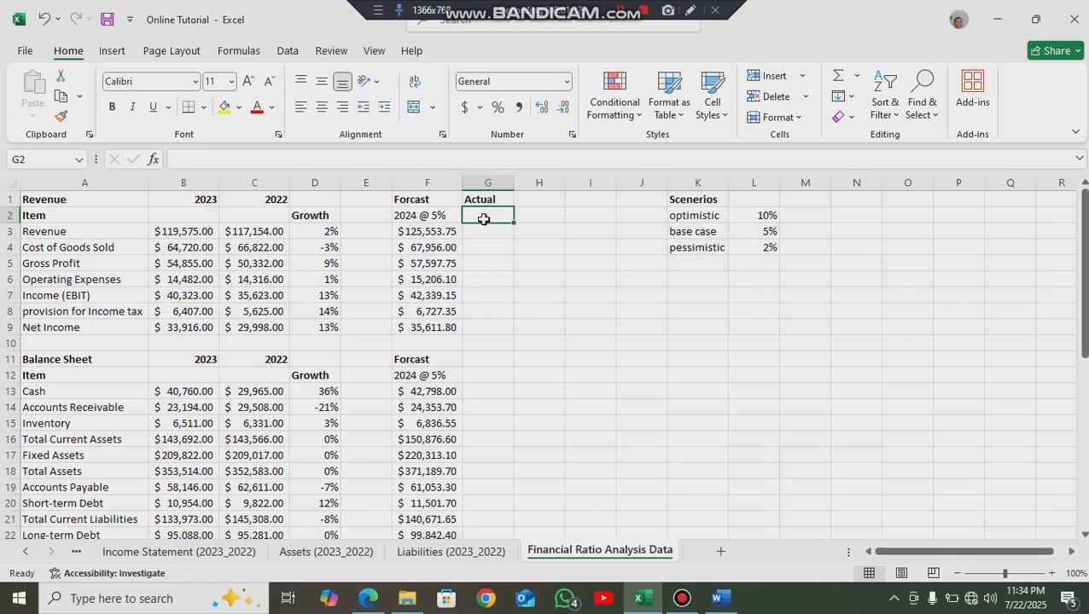
type("20")
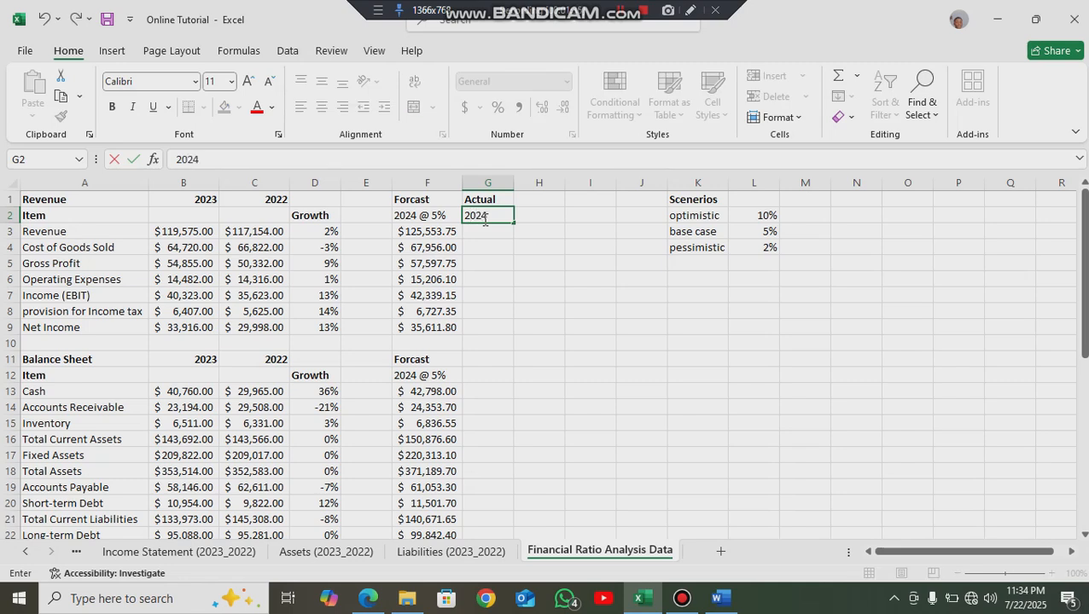
type("24")
key("Return")
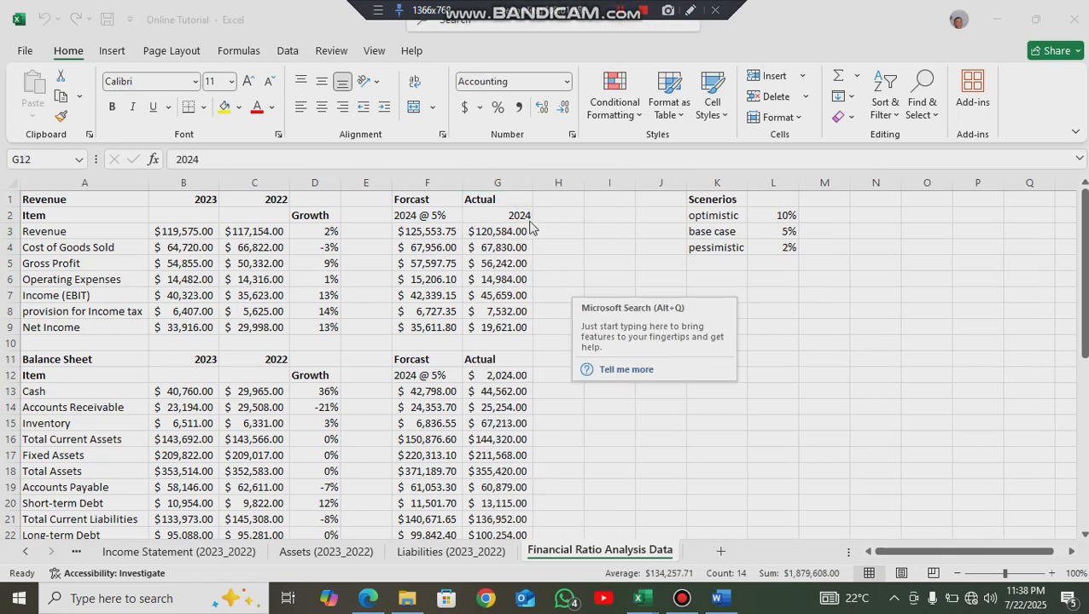
- Format the year in G12 above the actual balance sheet figures as a number with no decimal places
left_click(544, 257)
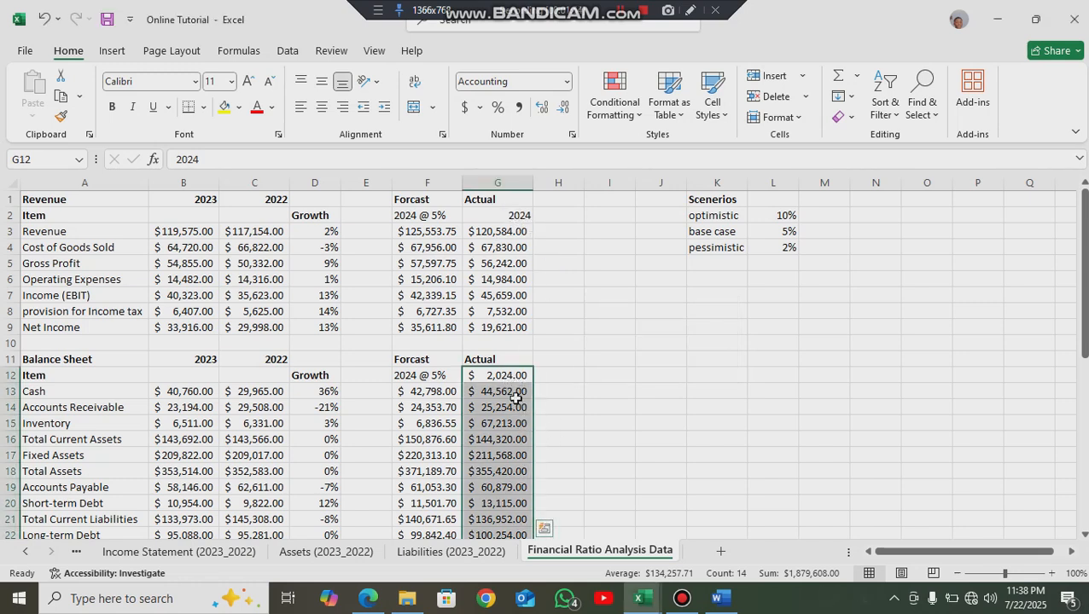
left_click(508, 375)
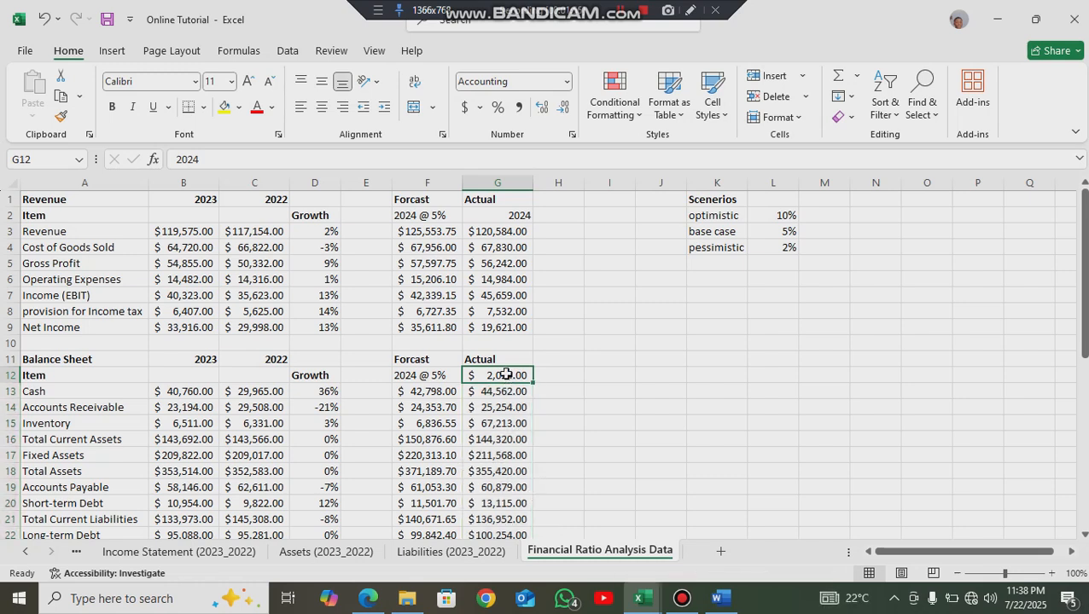
left_click(566, 81)
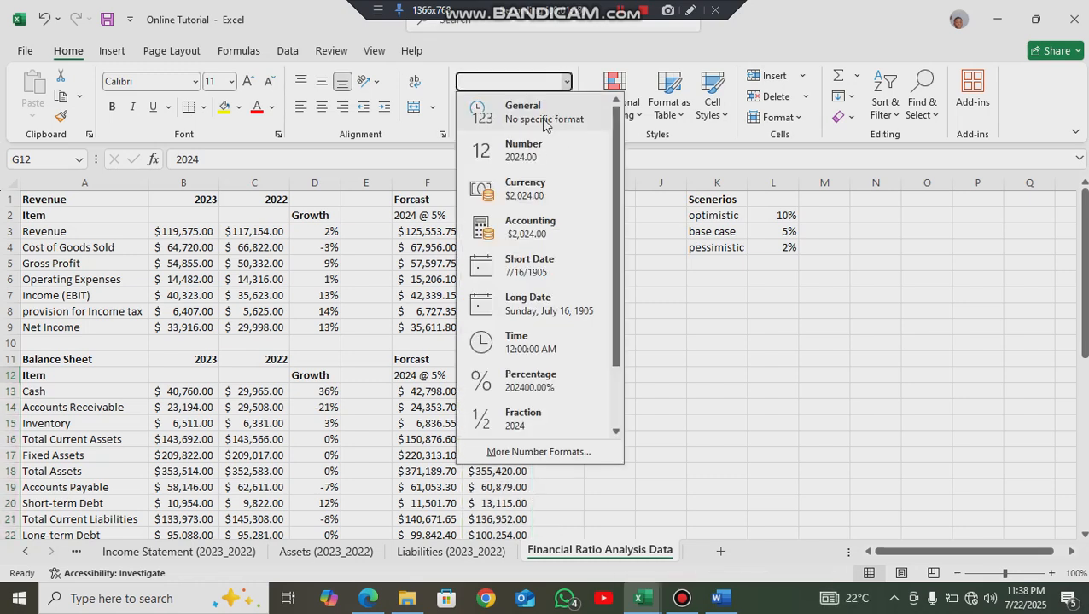
left_click(547, 152)
left_click(563, 108)
left_click(563, 107)
left_click(544, 361)
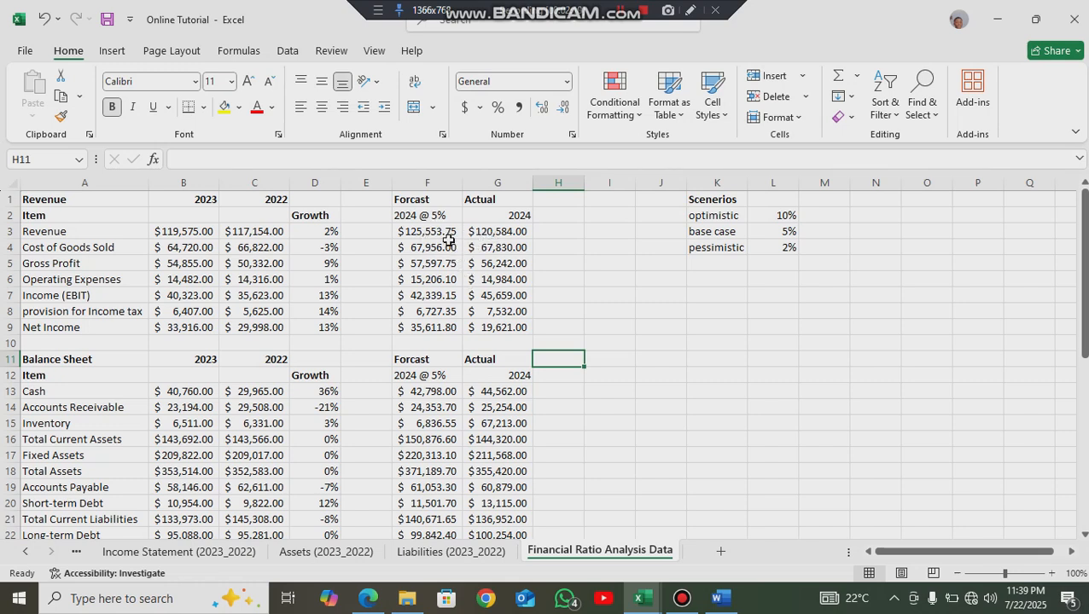
- Compare the forecast income statement values in F3:F9 with the actual 2024 values in G3:G9
left_click_drag(436, 233, 451, 324)
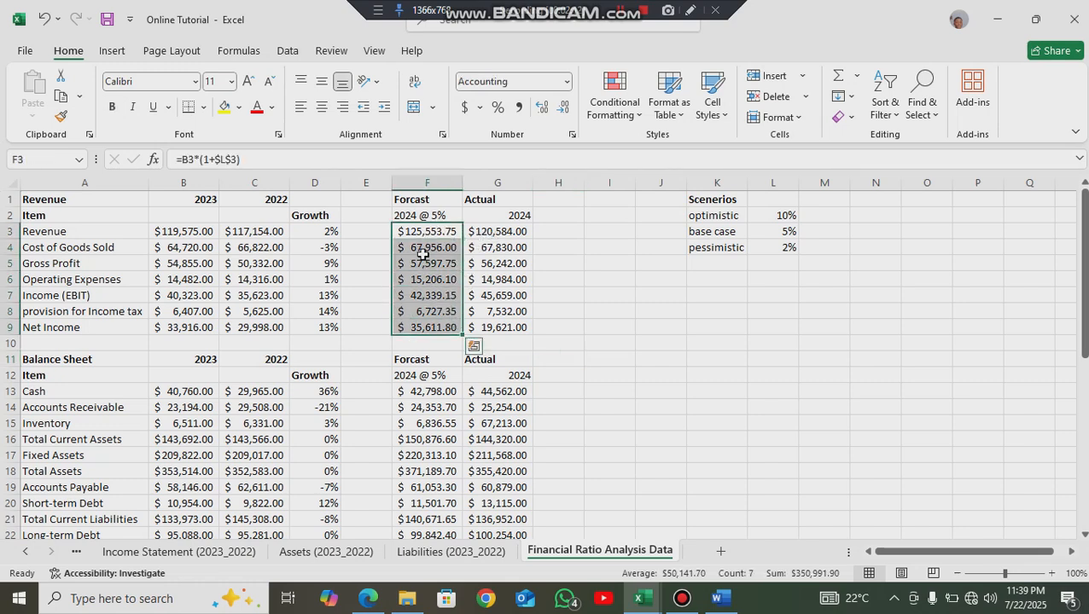
left_click(479, 237)
left_click_drag(445, 239, 455, 320)
left_click_drag(503, 231, 505, 328)
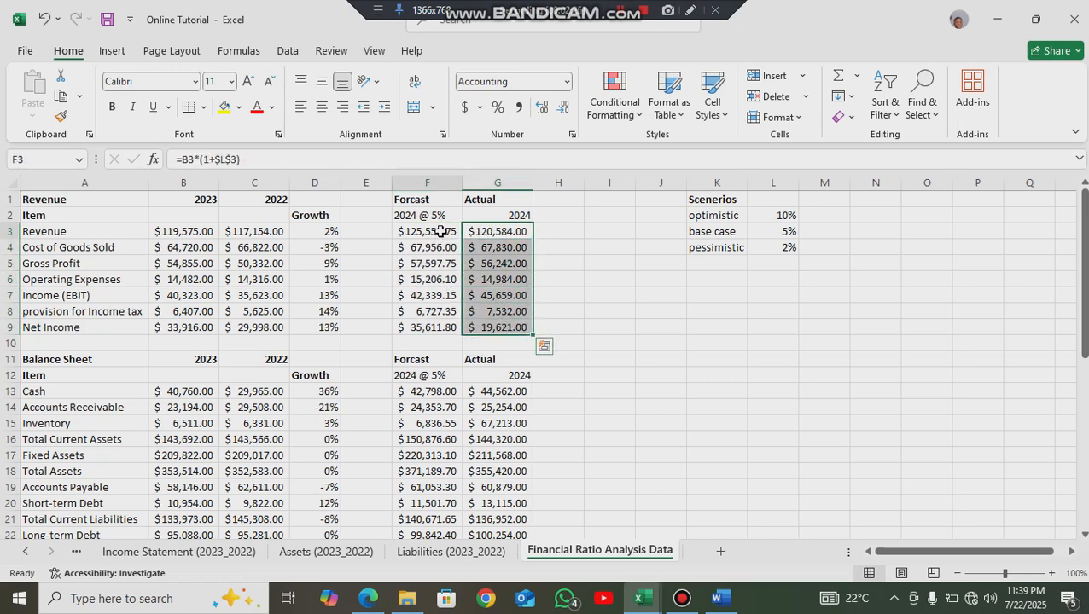
left_click(452, 232)
left_click(465, 236)
left_click(447, 232)
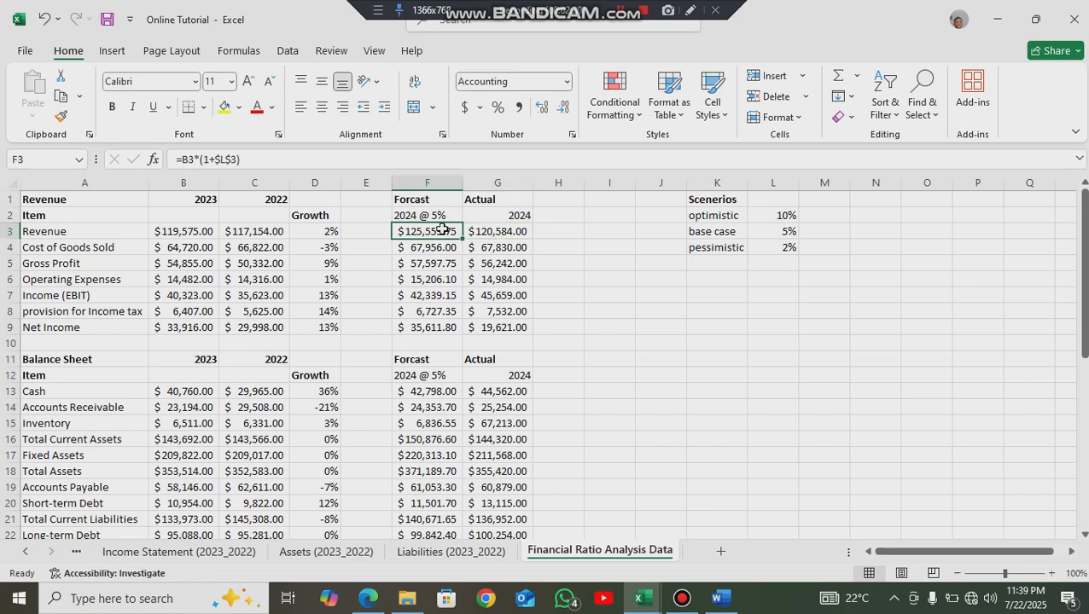
- Add the heading "Variance Analysis" in H2 and autofit the width of column H
left_click(539, 237)
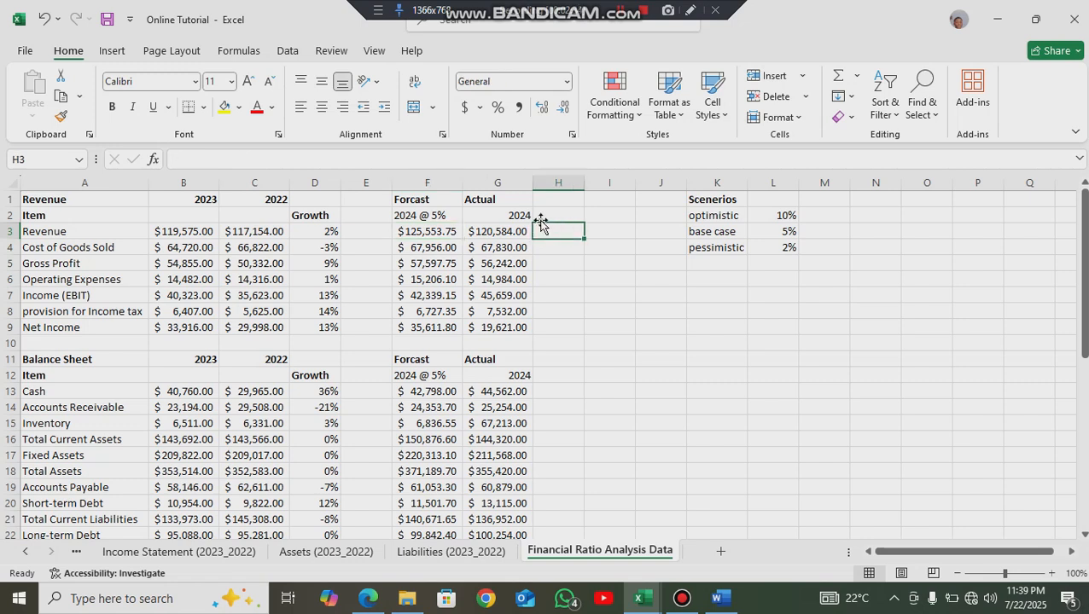
left_click(545, 214)
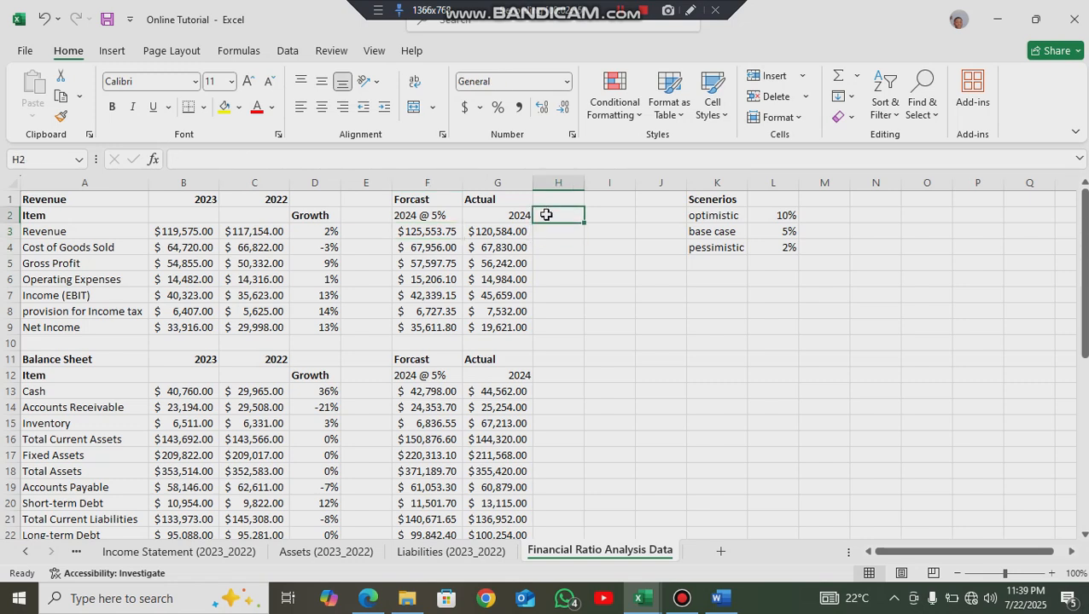
type("Va")
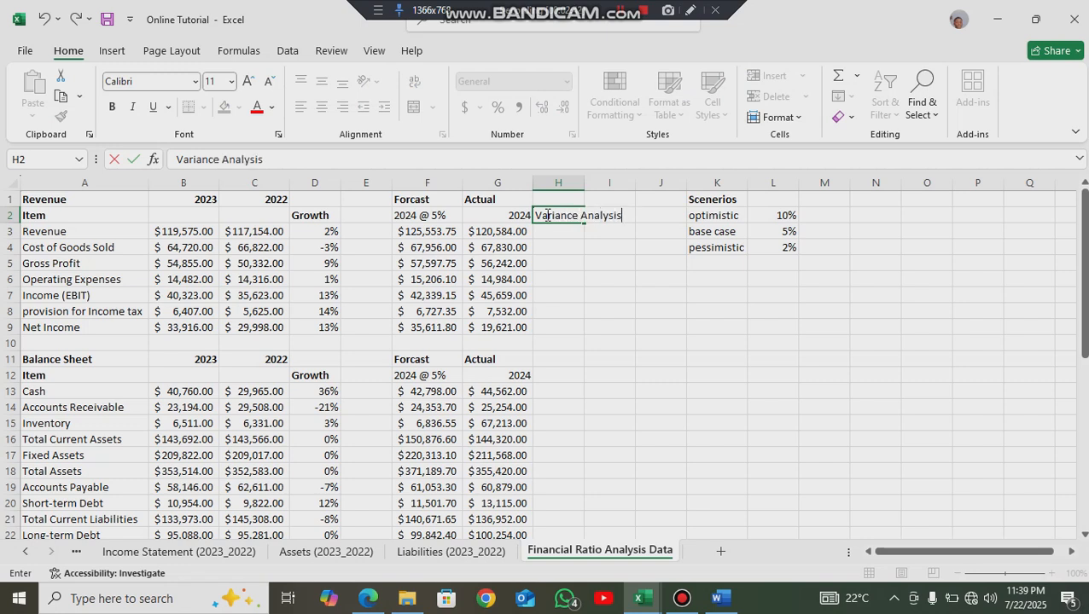
type("riance Analysis")
key("Return")
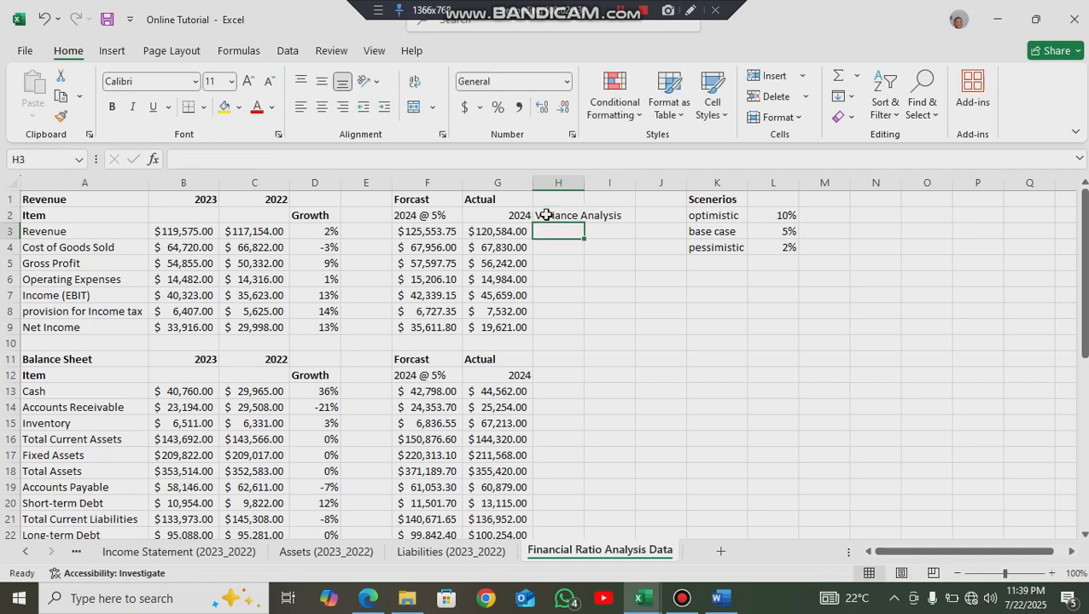
double_click(584, 184)
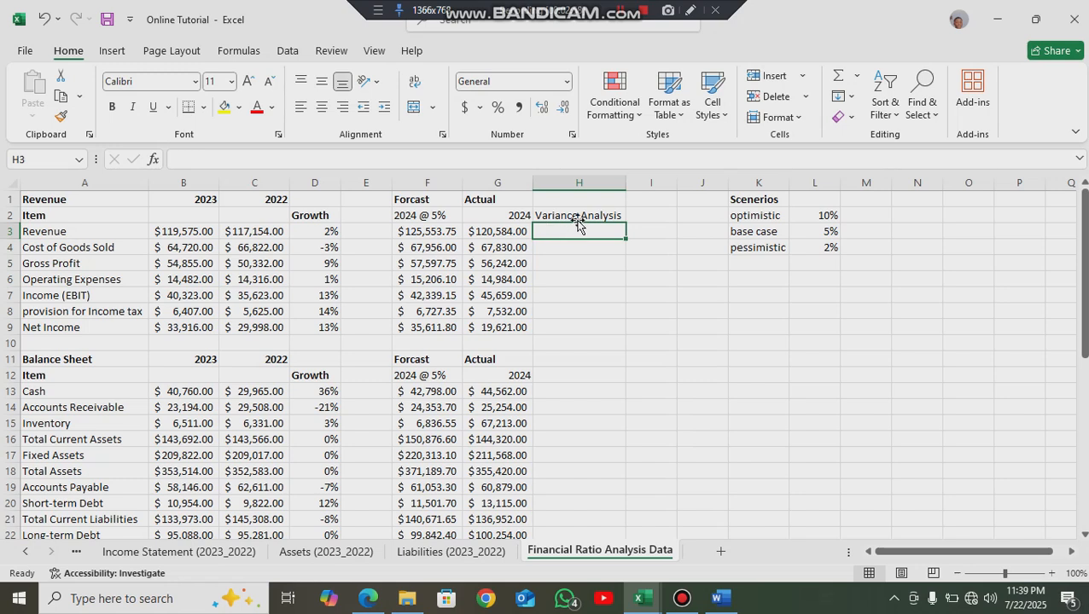
- Calculate the revenue variance between actual and forecast in H3 with =(G3-F3)/F3
type("=")
left_click(505, 232)
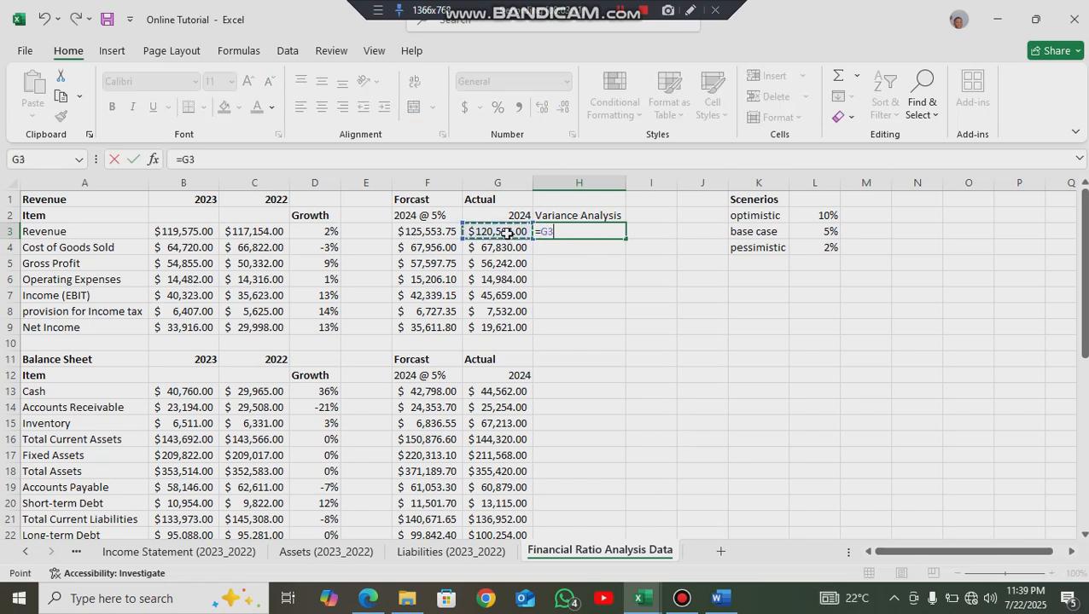
type("-")
left_click(441, 232)
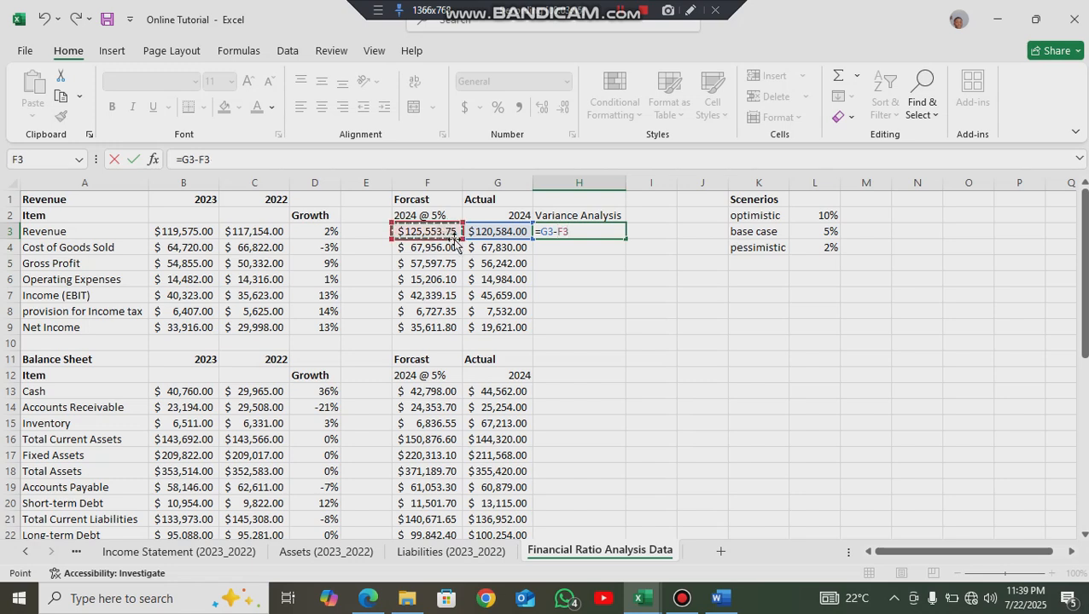
type("/")
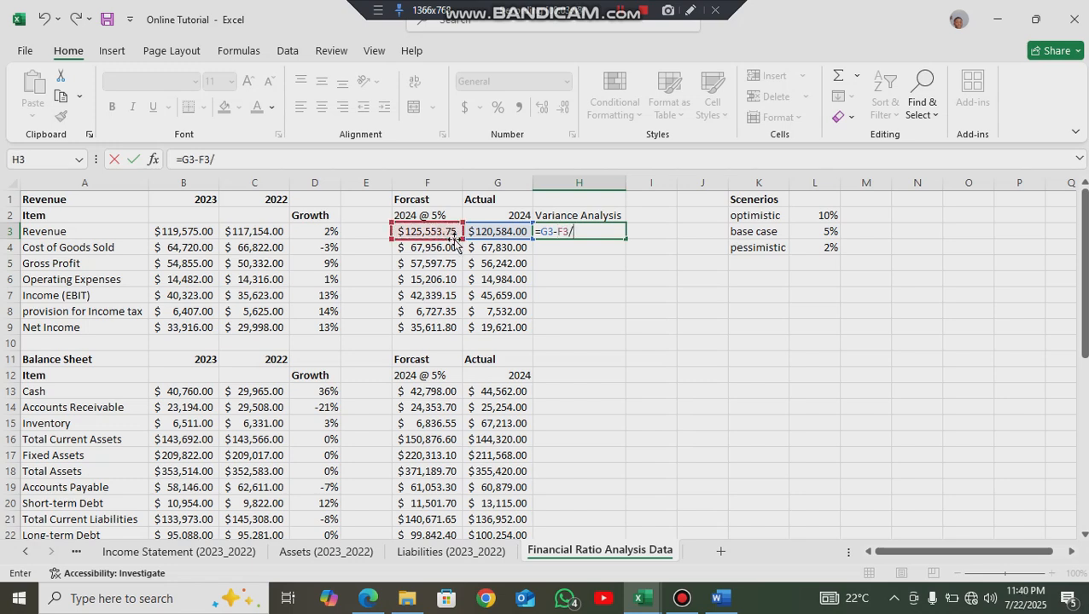
left_click(452, 236)
left_click(569, 231)
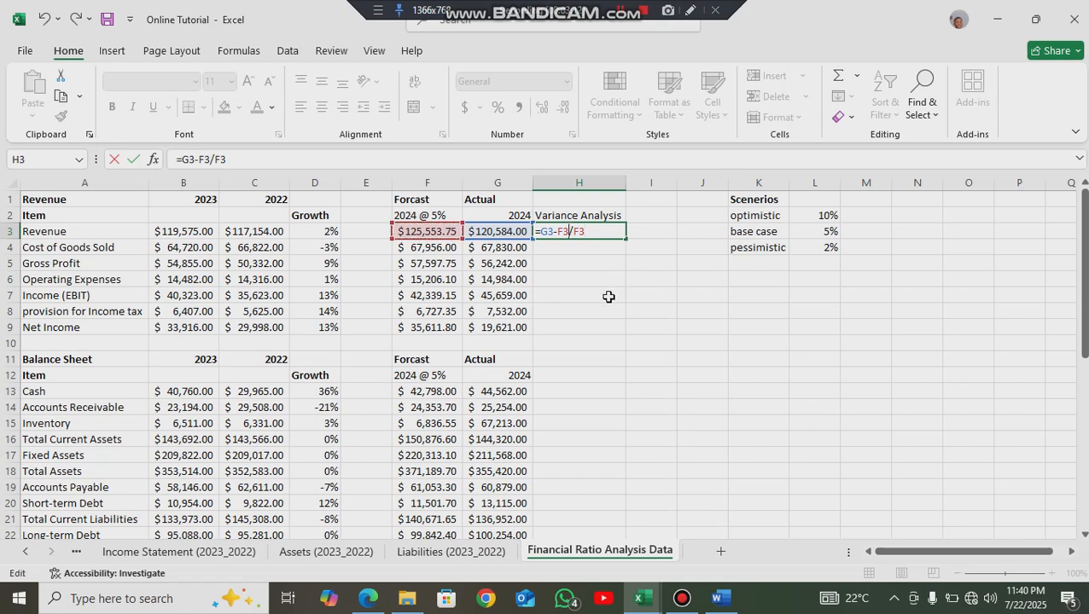
type(")")
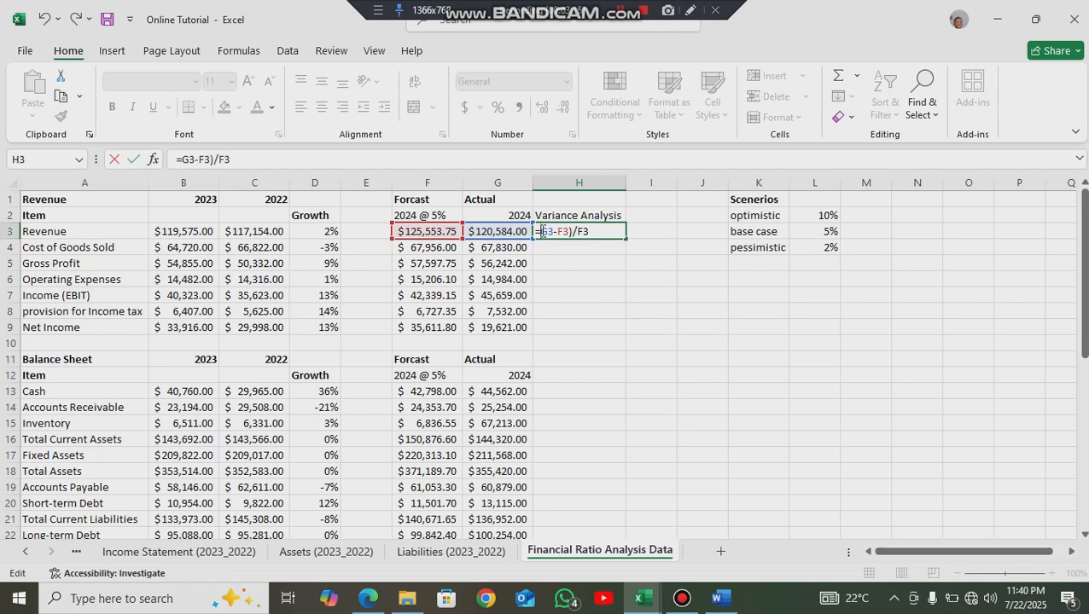
type("(")
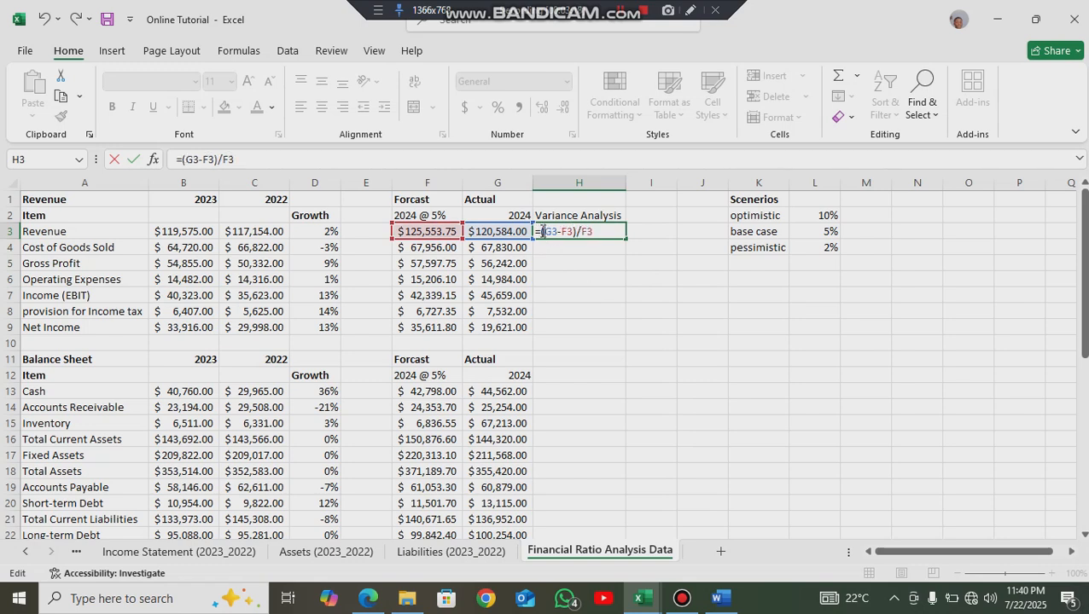
key("Return")
- Format the revenue variance in H3 as a percentage with one decimal place and fill it down to H9, the Net Income row
left_click(575, 231)
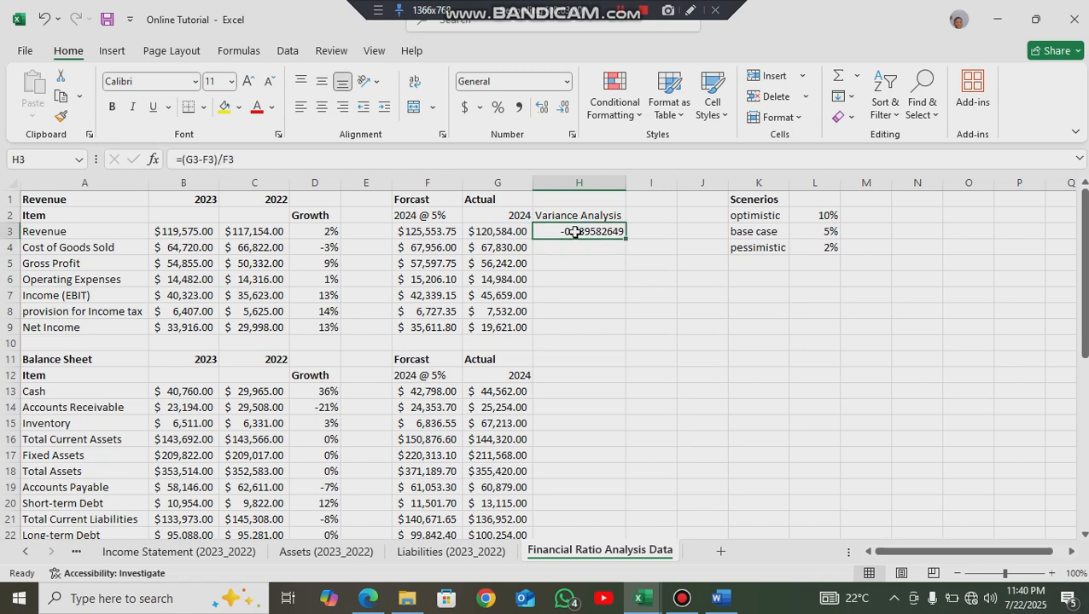
left_click(563, 110)
left_click(563, 110)
left_click(563, 110)
left_click(564, 109)
left_click(563, 109)
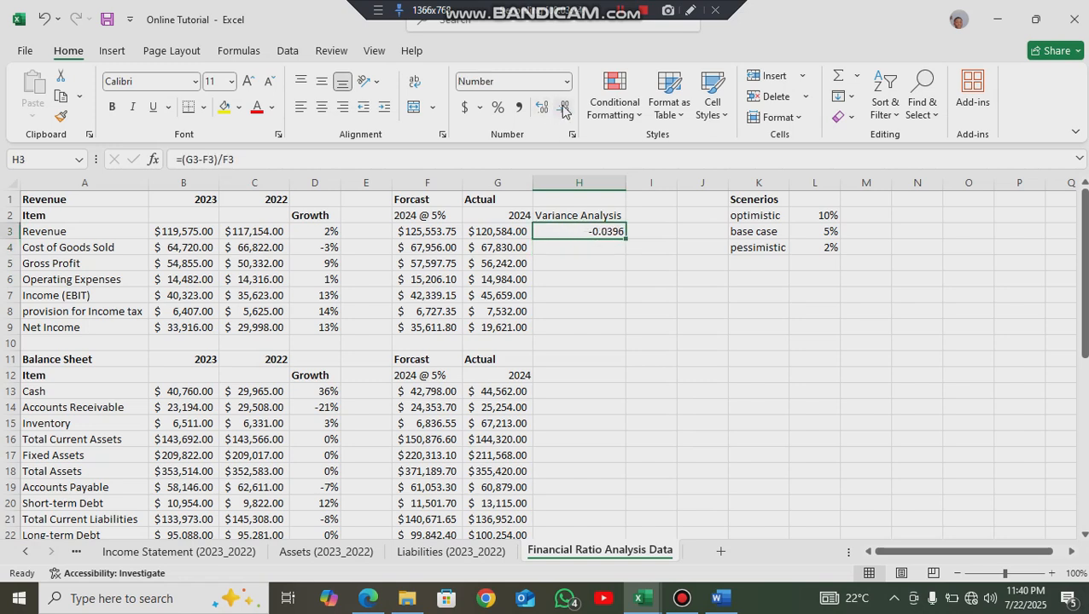
left_click(500, 108)
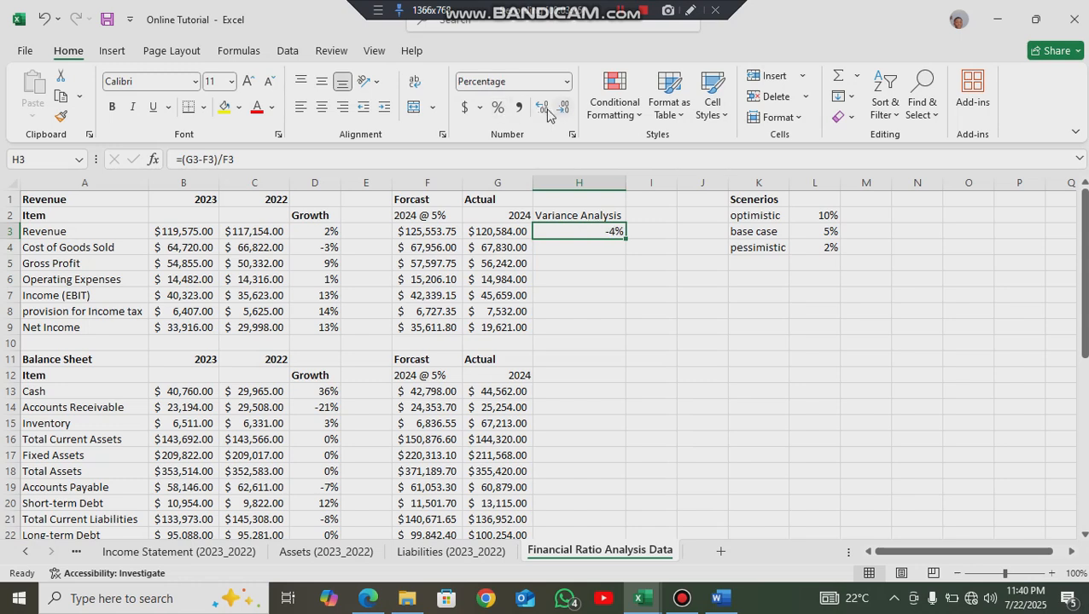
left_click(543, 111)
left_click_drag(625, 240, 623, 333)
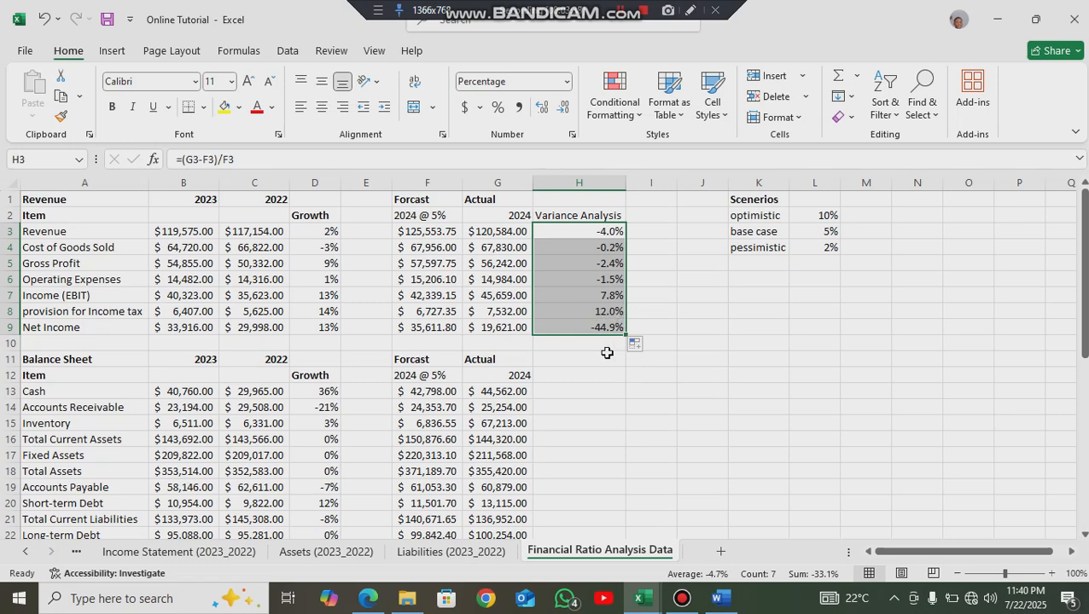
- Add the heading "Variance Analysis" in H12 for the balance sheet section
scroll(577, 382, "down", 1)
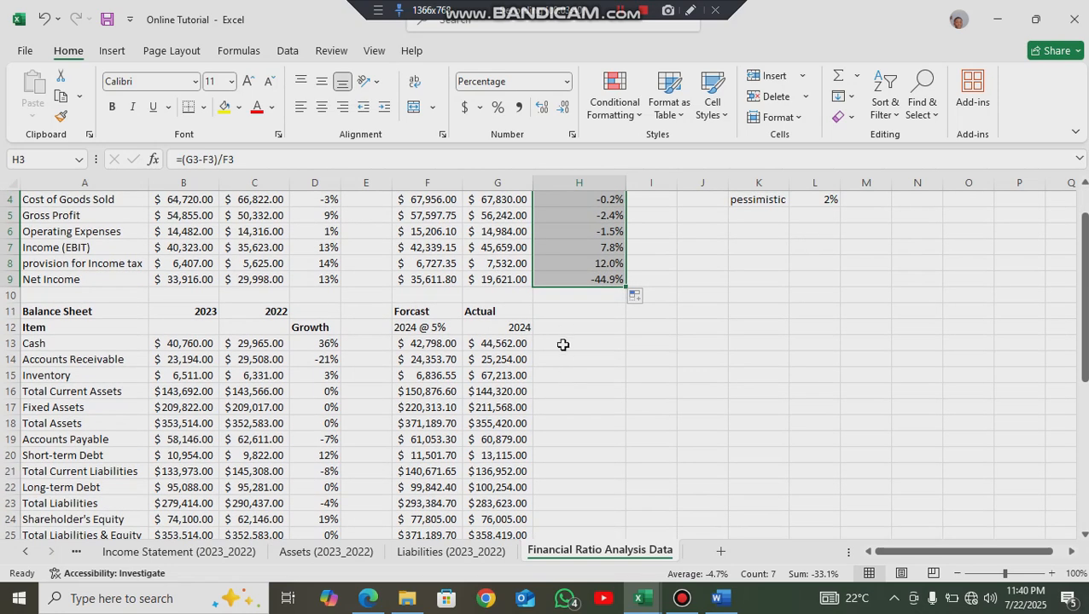
left_click(563, 344)
left_click(565, 328)
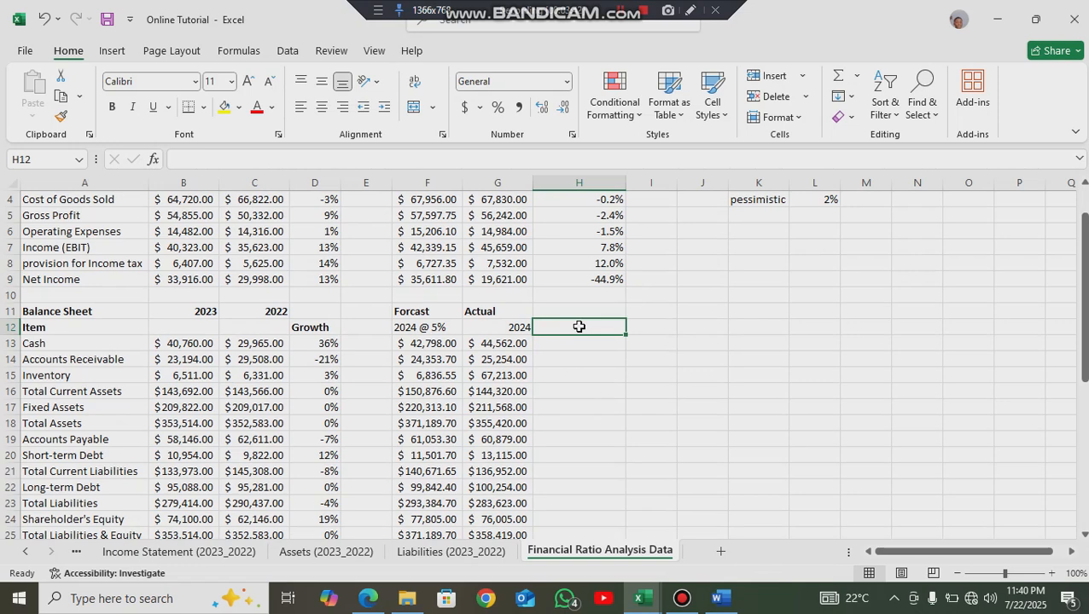
scroll(579, 327, "up", 1)
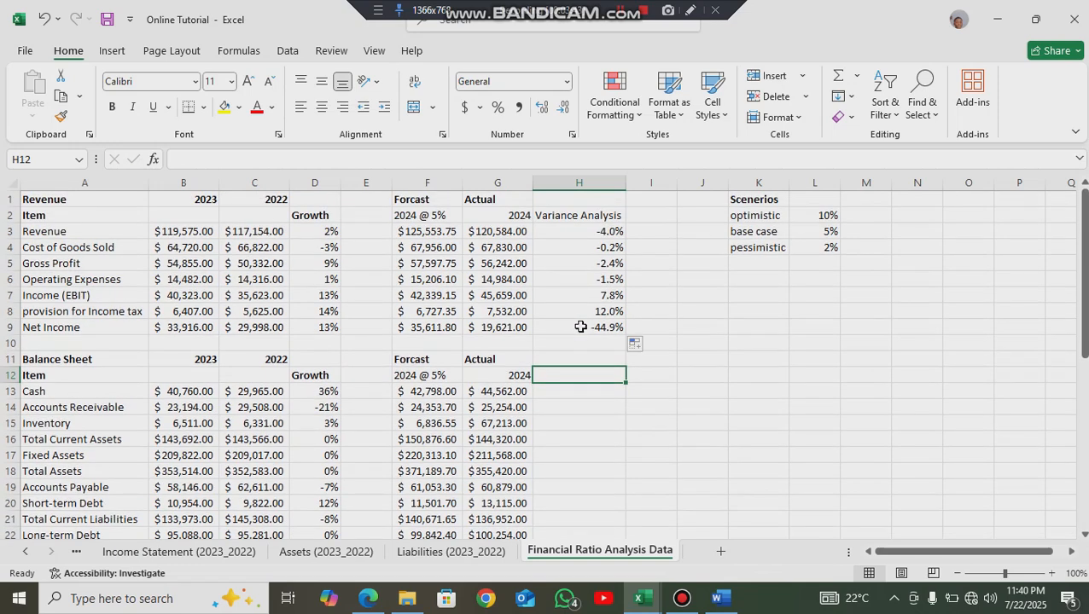
type("Variance Anal")
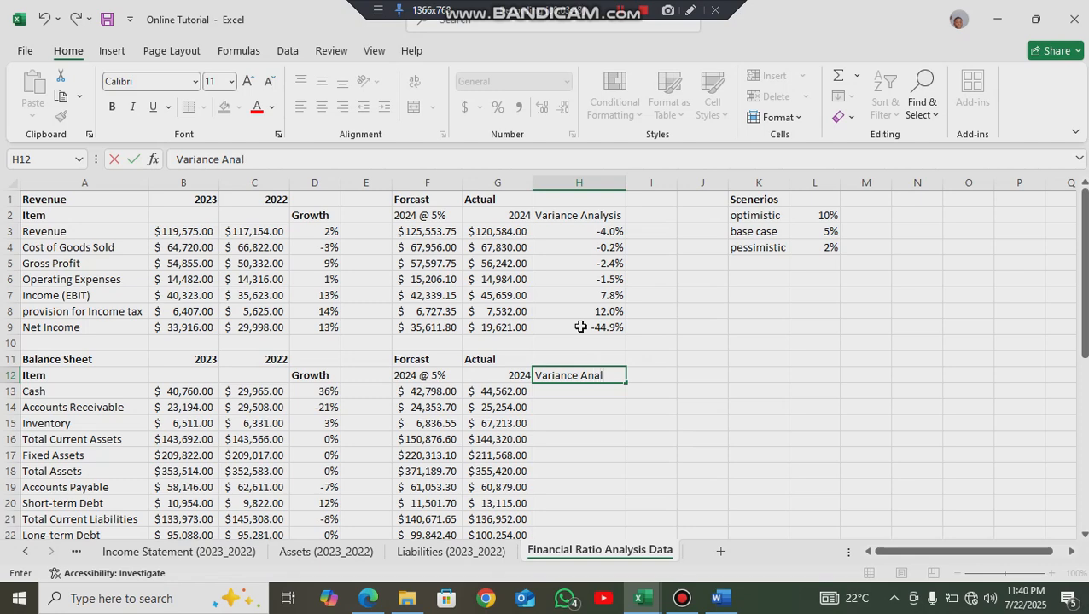
key("Return")
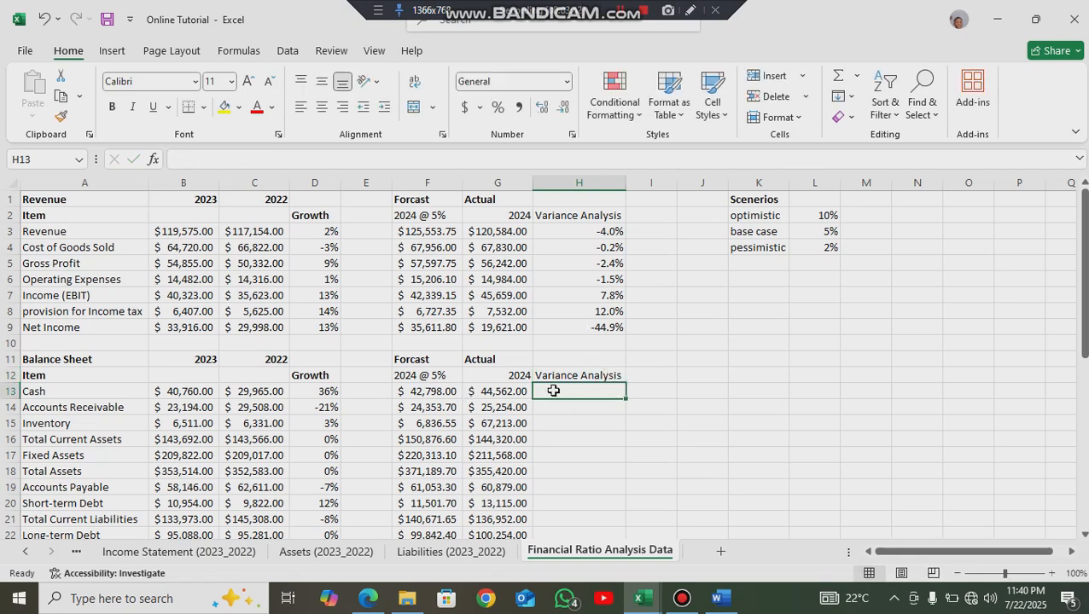
- Calculate the cash variance between actual and forecast in H13 with =(G13-F13)/F13
scroll(553, 341, "down", 1)
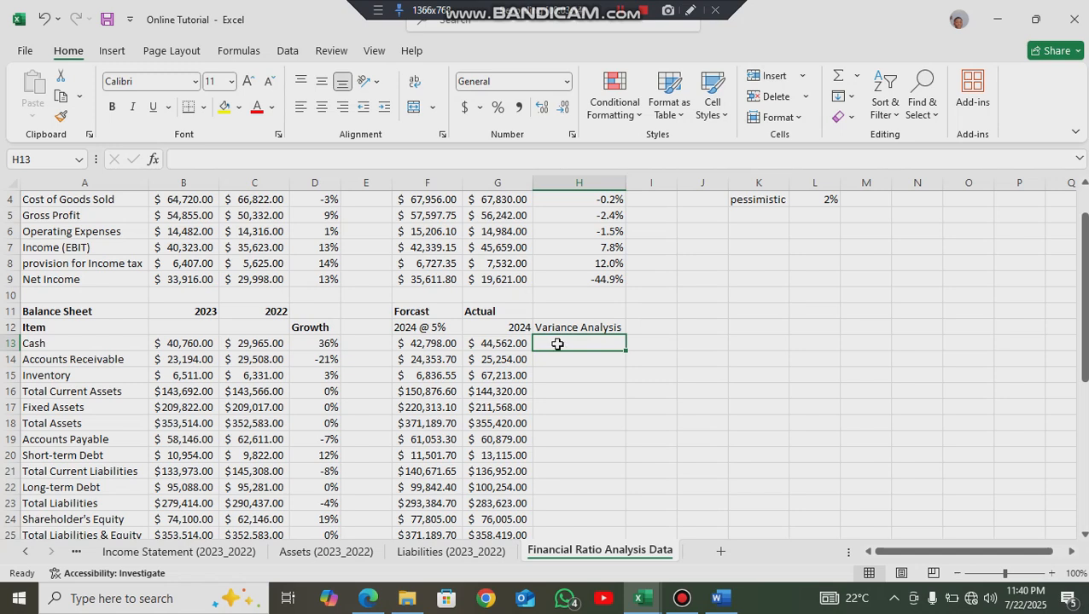
type("=(")
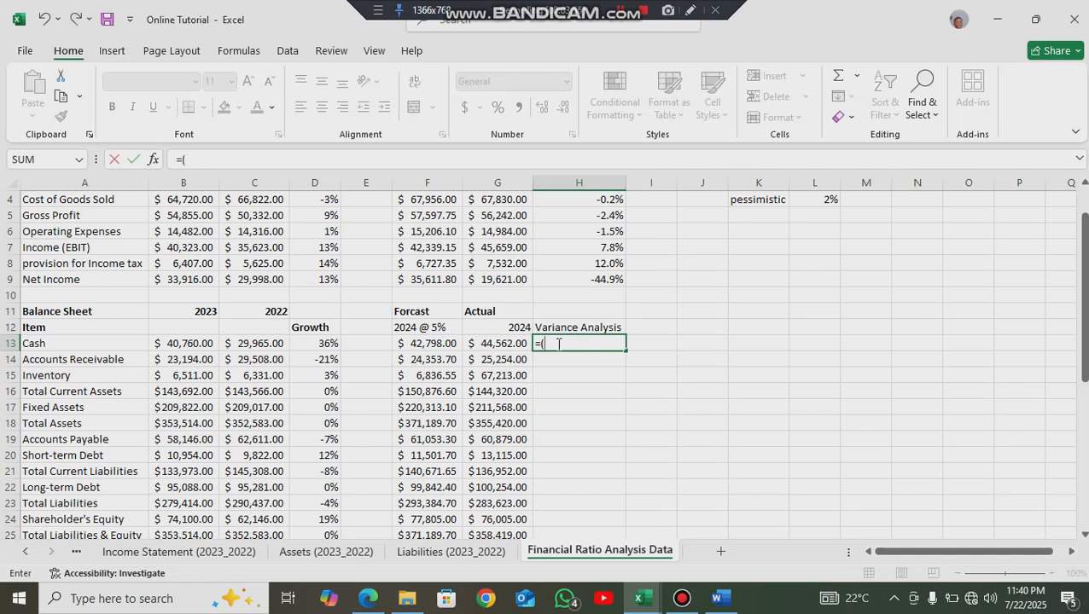
left_click(424, 344)
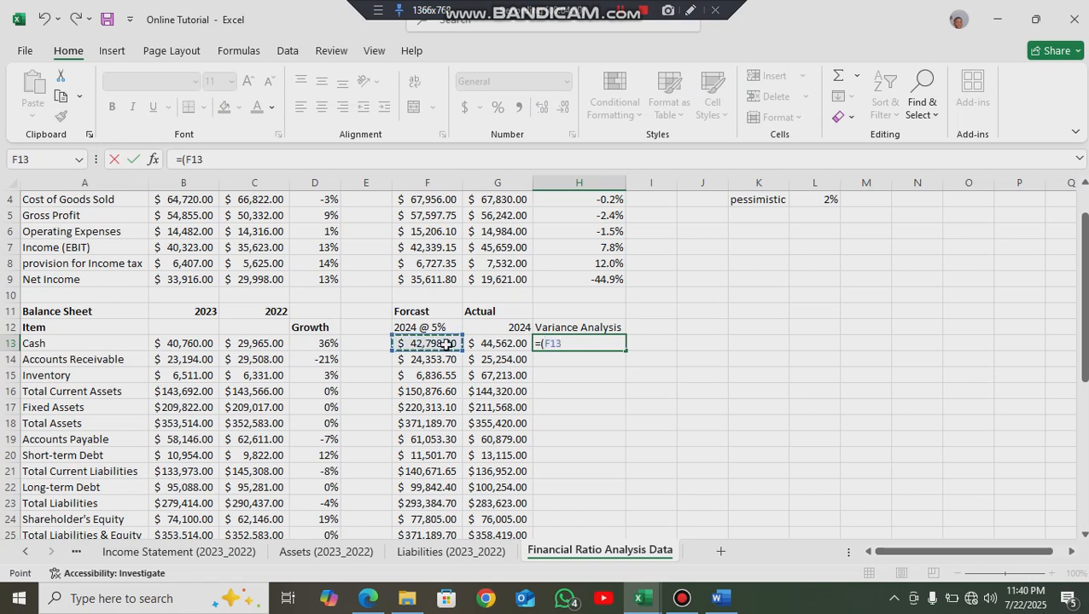
key("BackSpace")
key("BackSpace")
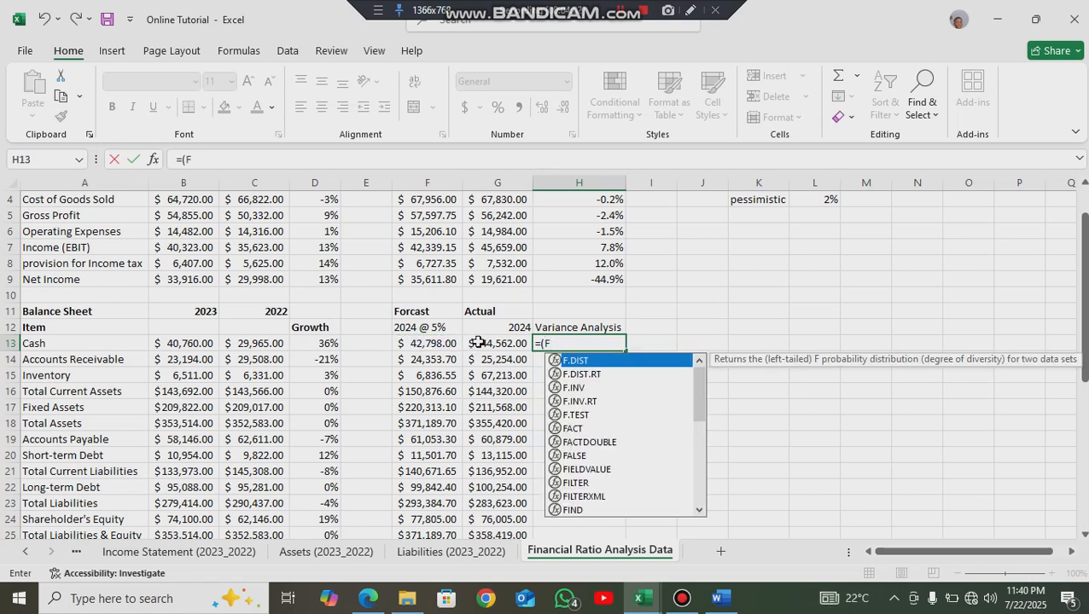
key("Return")
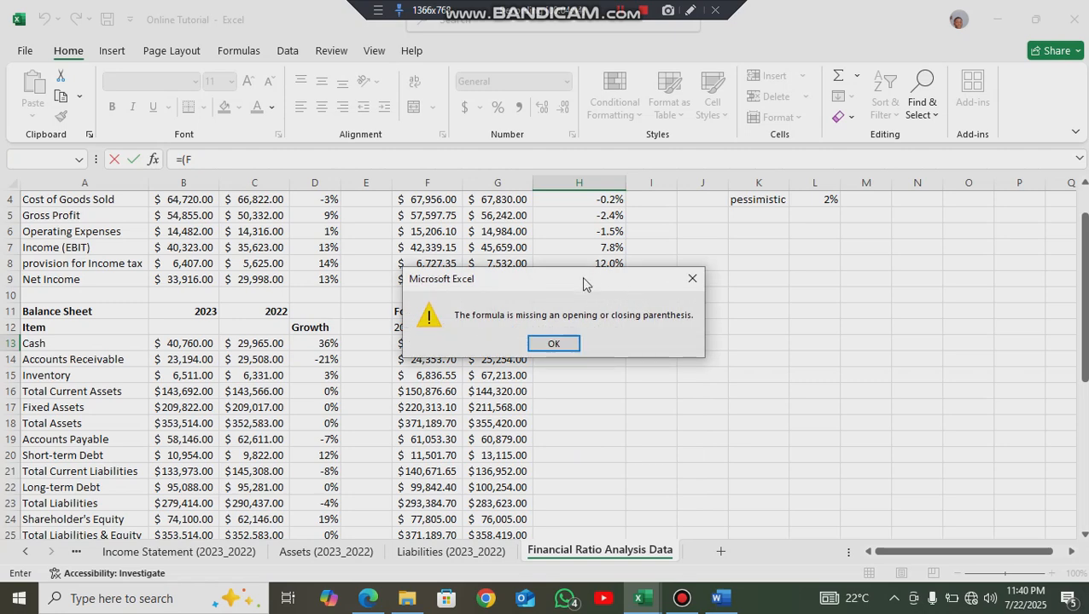
left_click(573, 343)
key("BackSpace")
key("BackSpace")
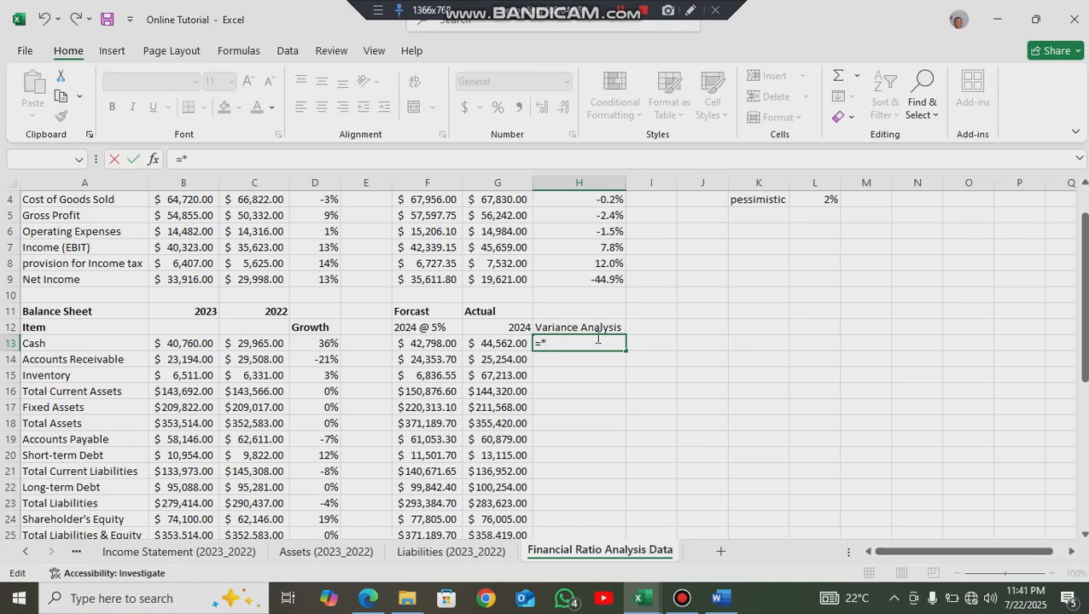
left_click(517, 346)
type("-")
left_click(420, 346)
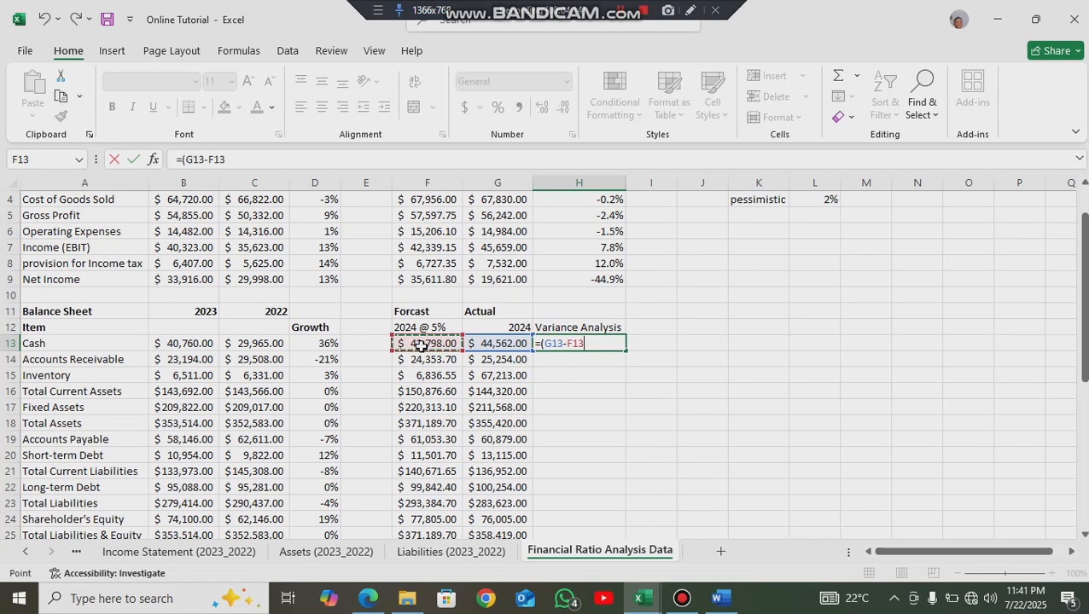
type(")/")
left_click(421, 346)
key("Return")
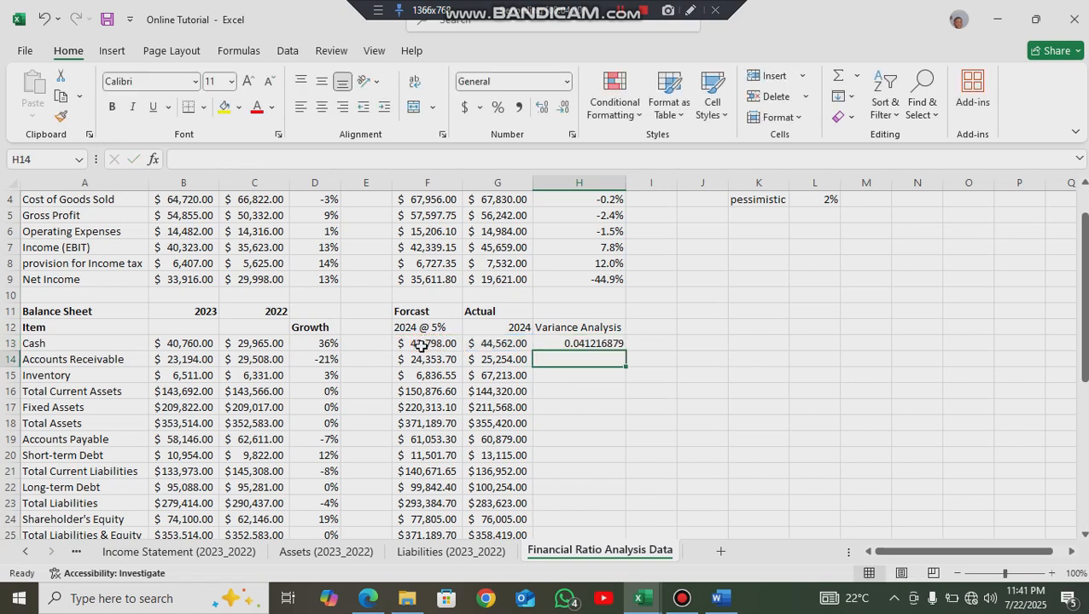
- Format the cash variance in H13 as a percentage with one decimal place and fill it down to H25, the Total Liabilities & Equity row
left_click(558, 342)
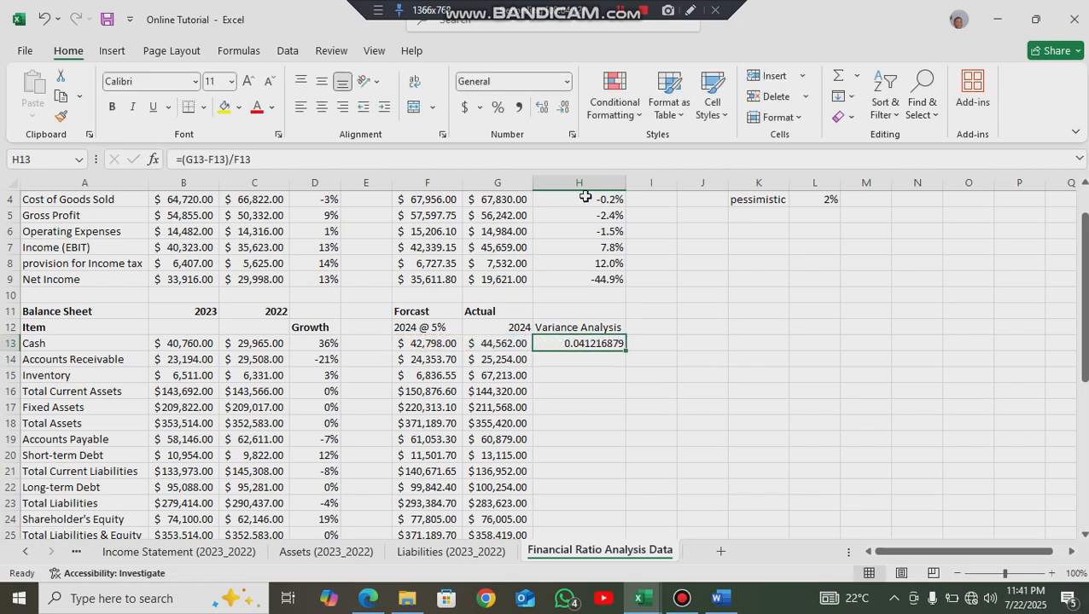
left_click(563, 108)
left_click(564, 108)
left_click(564, 108)
left_click(564, 108)
left_click(564, 108)
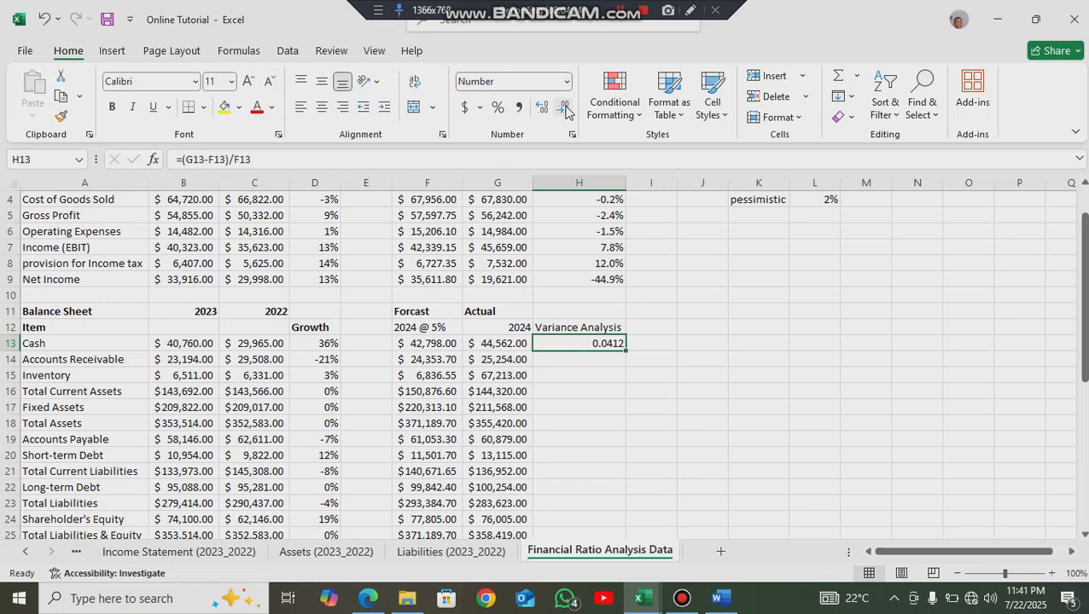
left_click(497, 107)
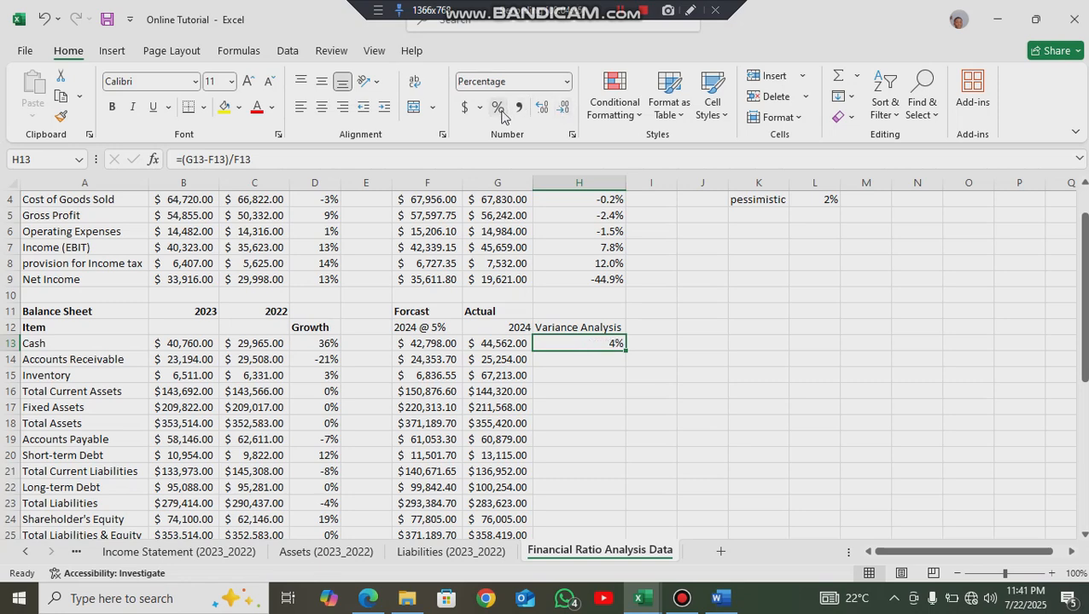
left_click(542, 107)
scroll(627, 351, "down", 2)
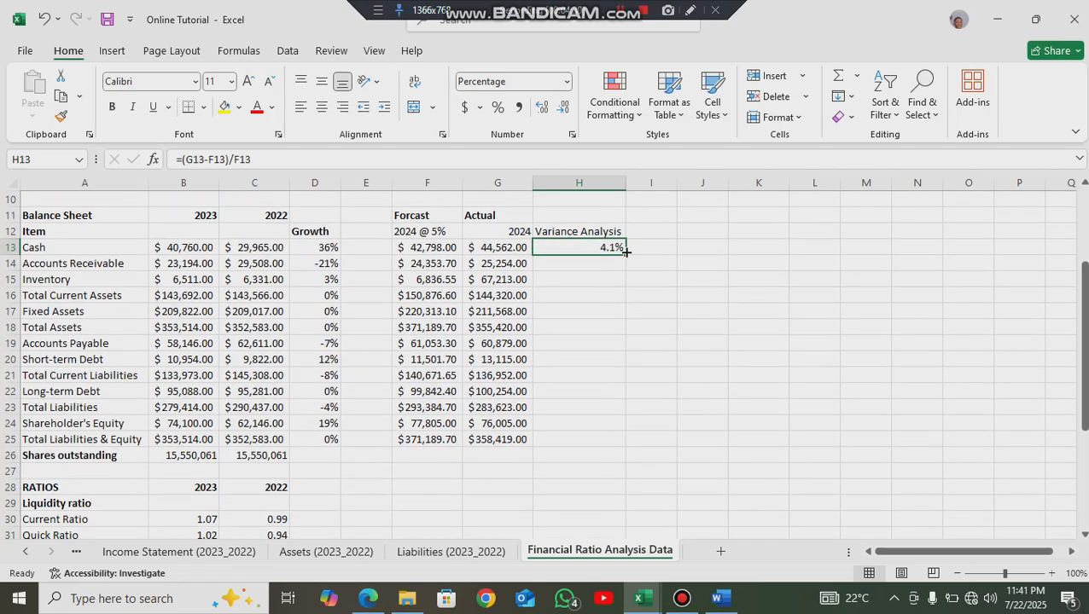
left_click_drag(625, 255, 617, 445)
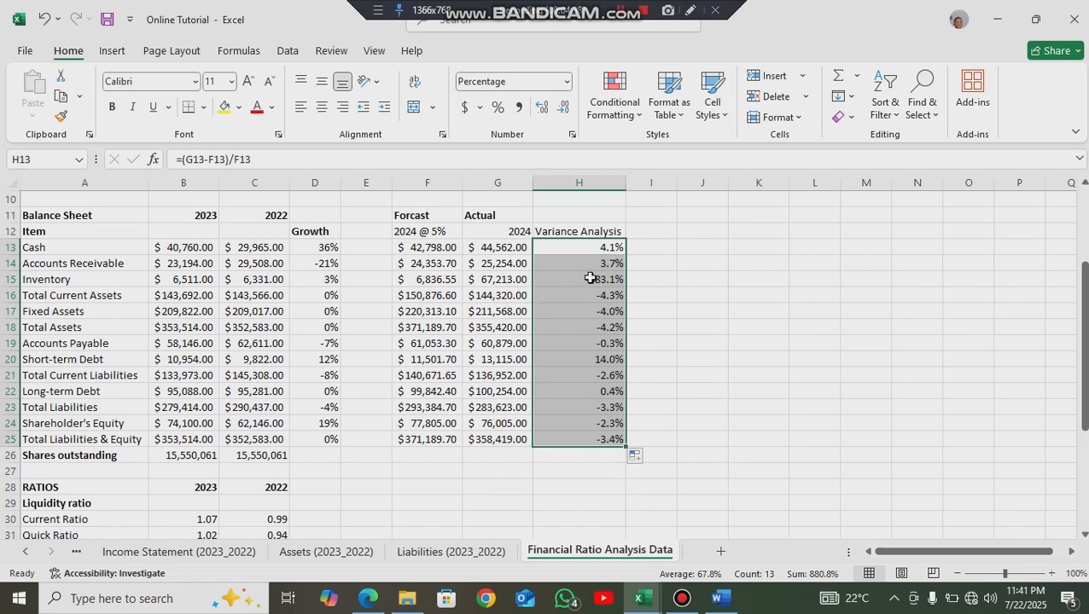
- Correct the 2024 actual Inventory figure in G15 to 6721
left_click(529, 280)
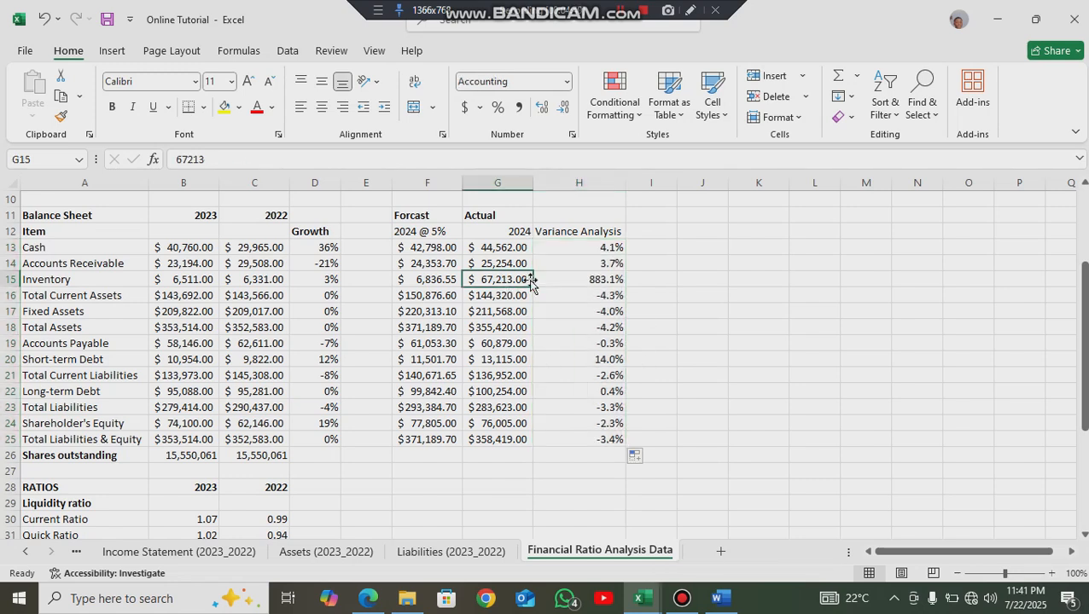
left_click(214, 160)
key("BackSpace")
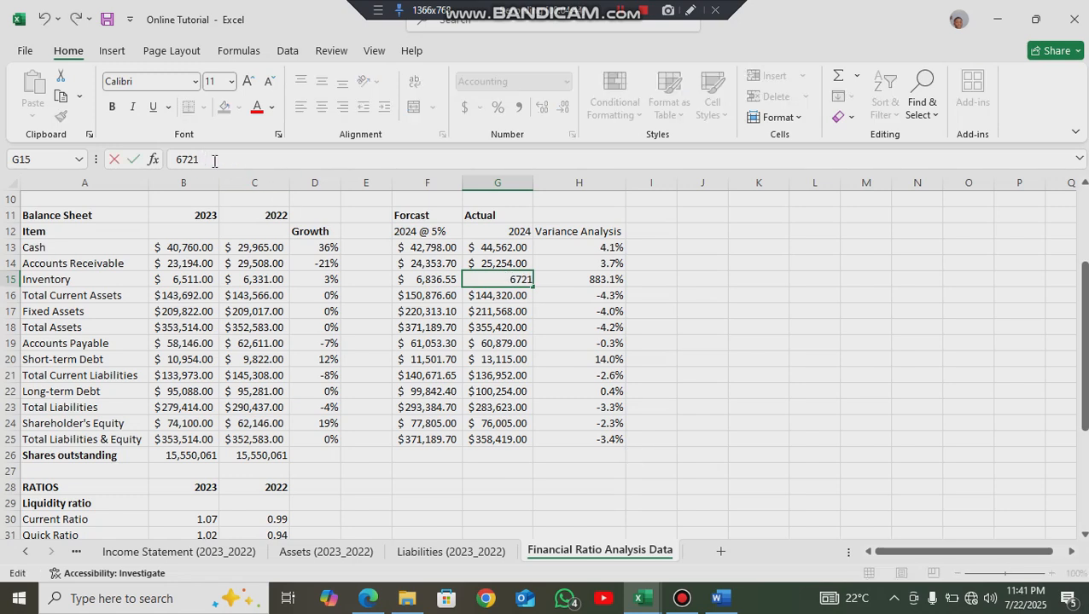
key("Return")
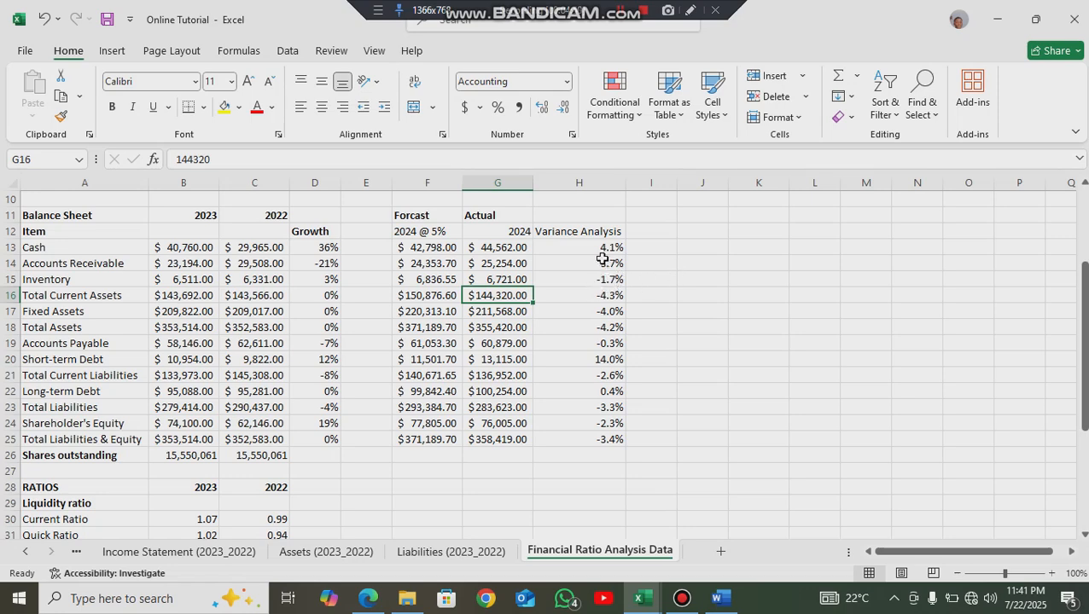
- Examine the Cost of Goods Sold forecast and variance, and the Gross Profit variance in the income statement section
scroll(624, 265, "up", 3)
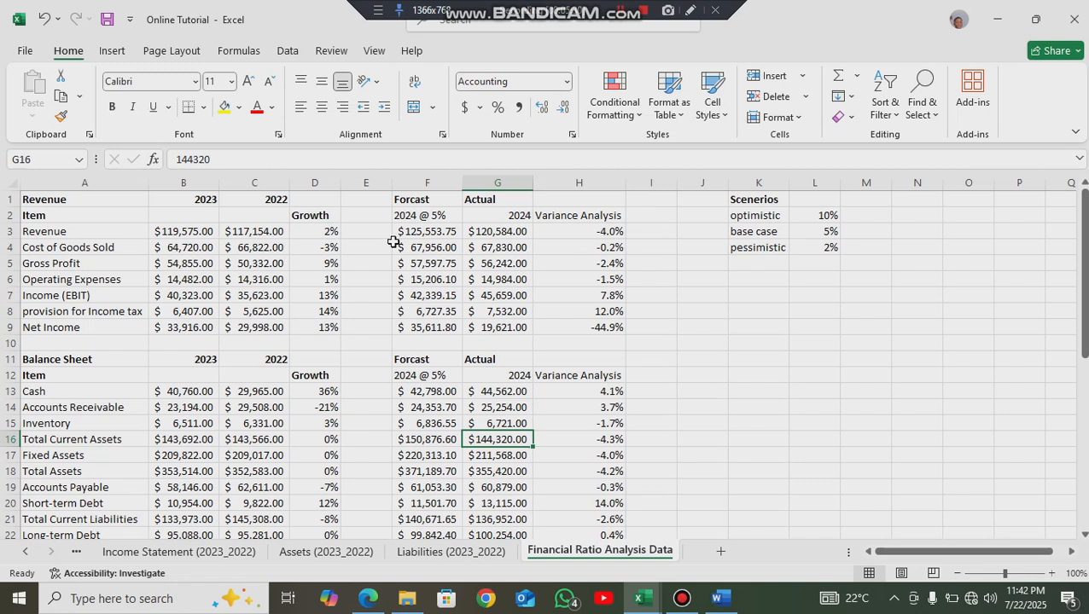
left_click(576, 247)
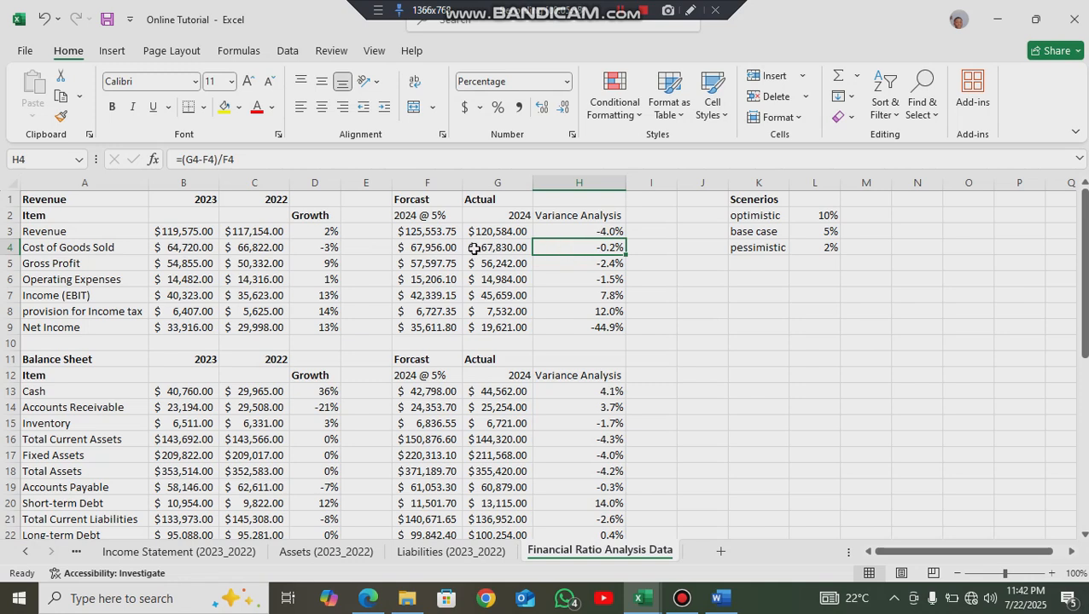
left_click(440, 247)
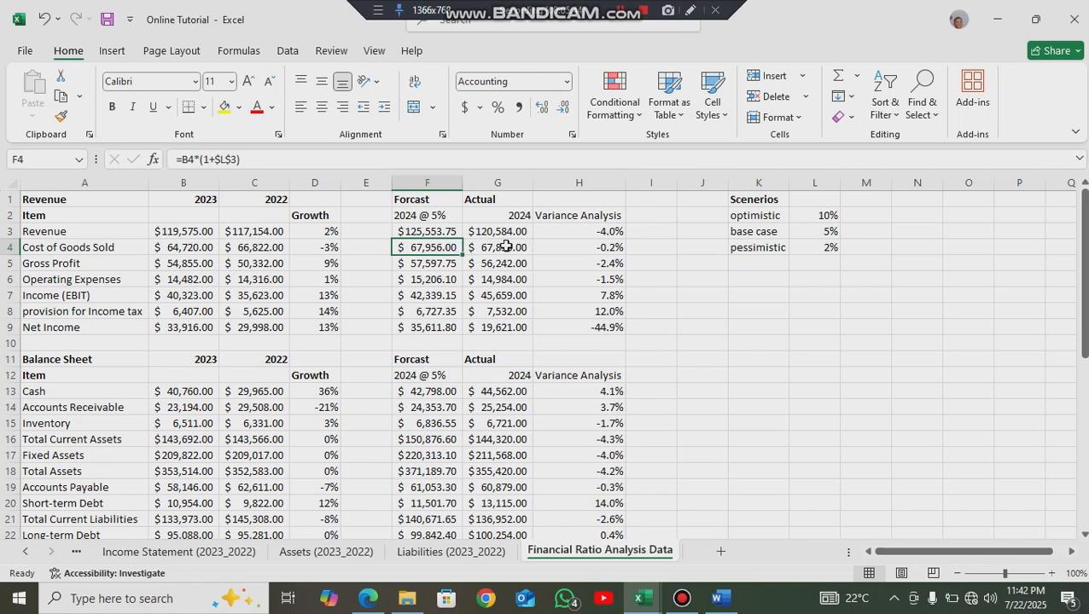
left_click(601, 246)
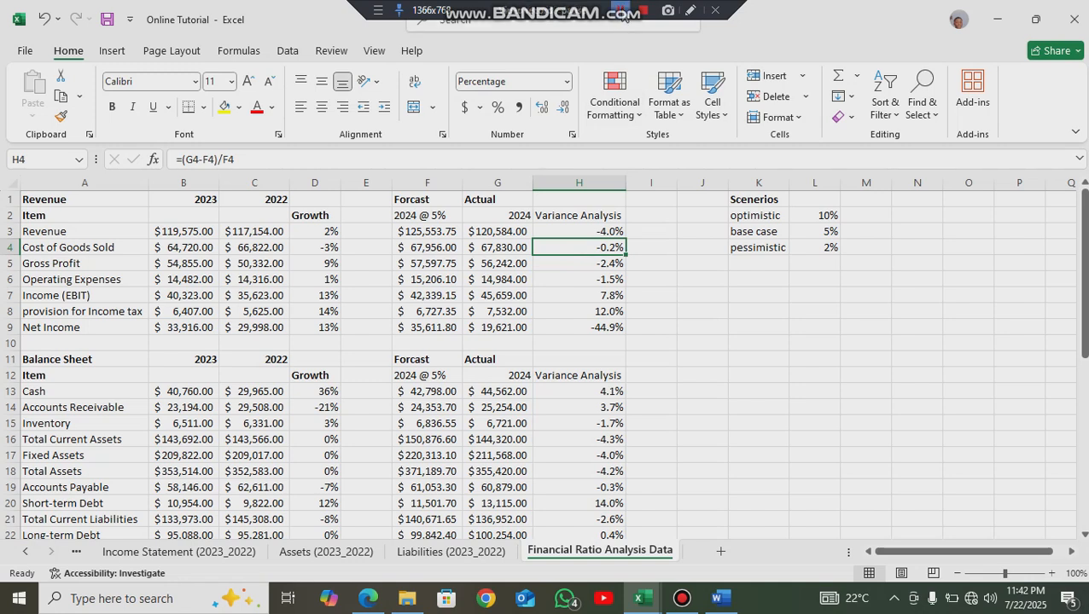
left_click(600, 258)
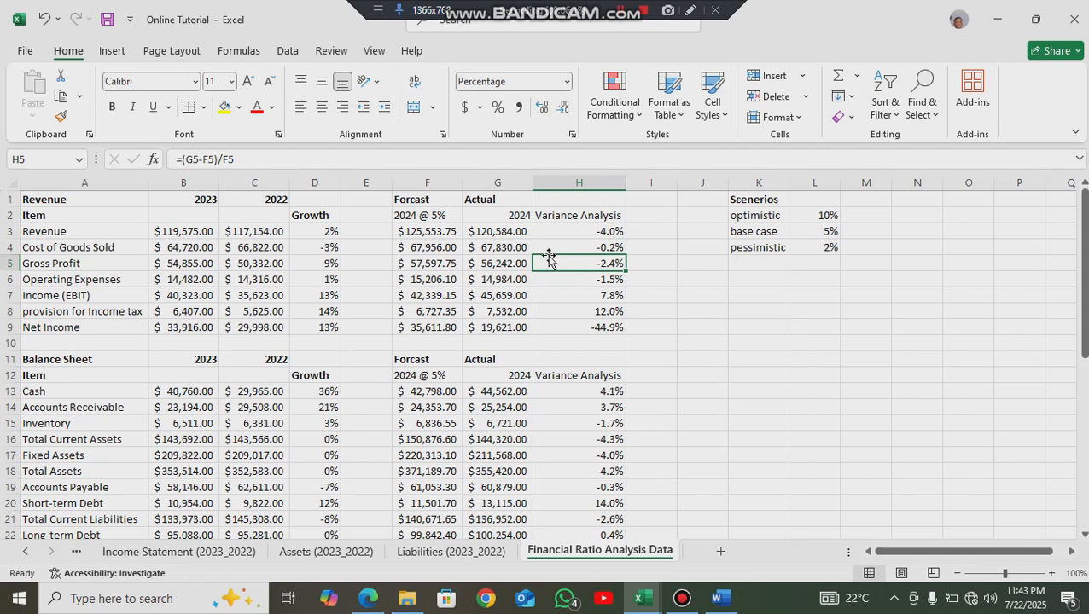
- Change the 2024 actual Net Income in G9 to 49621
left_click(492, 330)
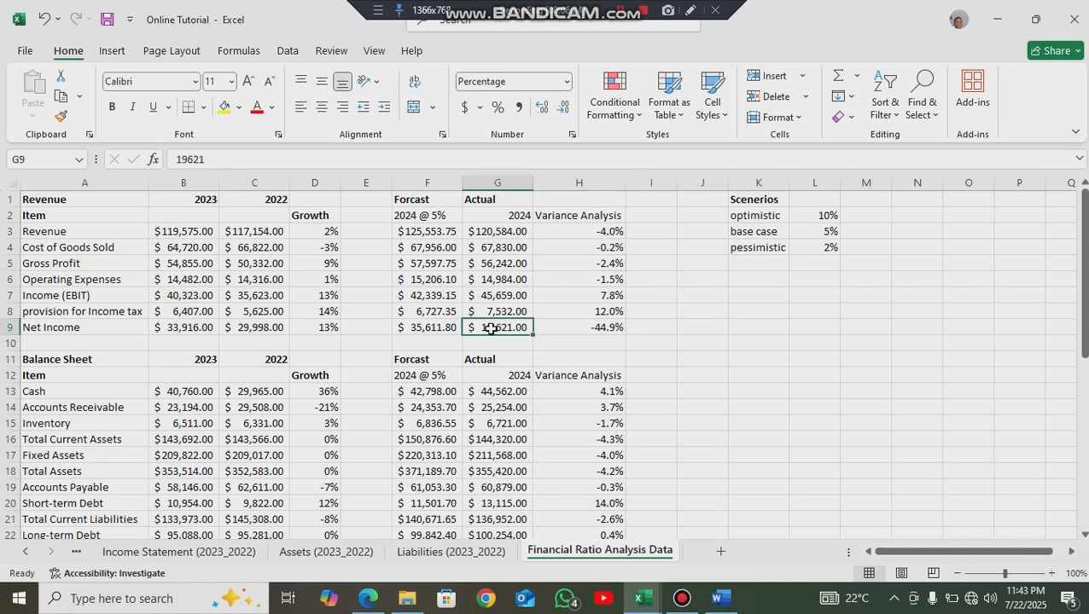
left_click(181, 160)
key("BackSpace")
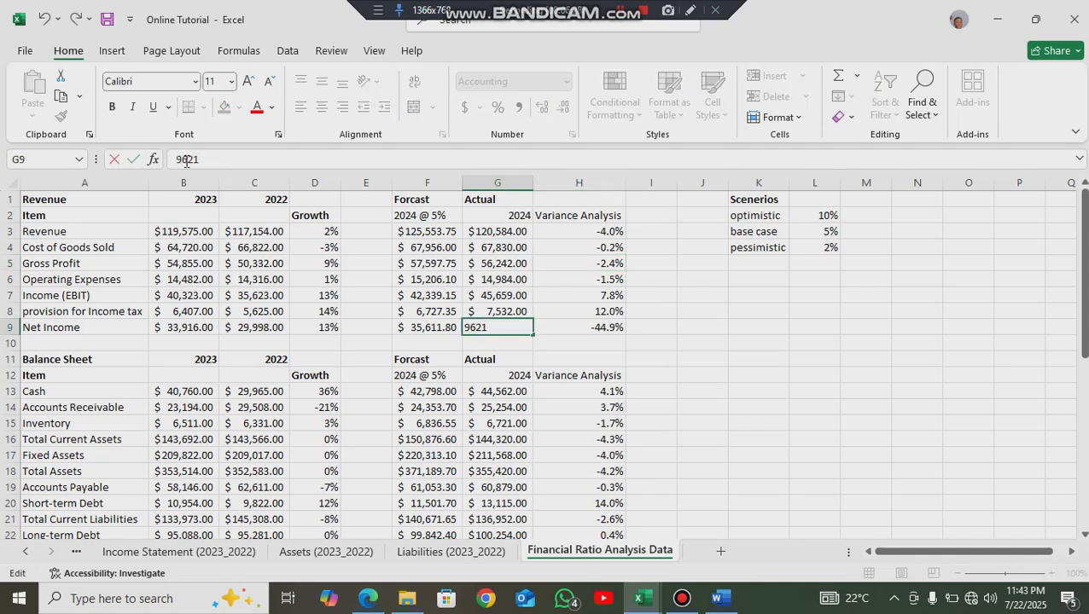
type("4")
key("Return")
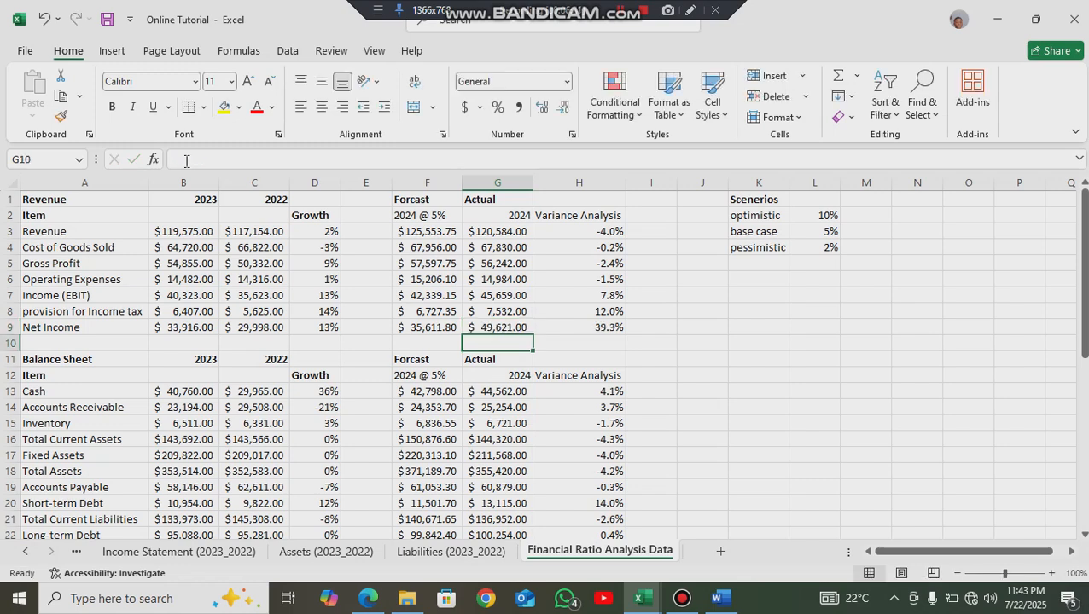
- Set the 2024 actual Net Income in G9 to 38621
left_click(503, 325)
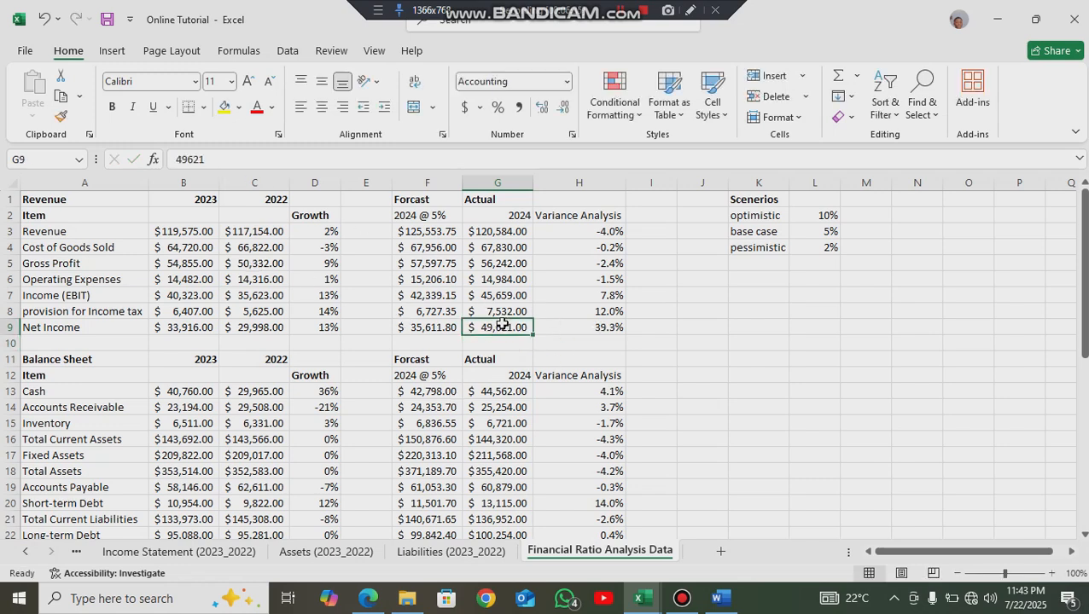
left_click(188, 162)
key("BackSpace")
key("BackSpace")
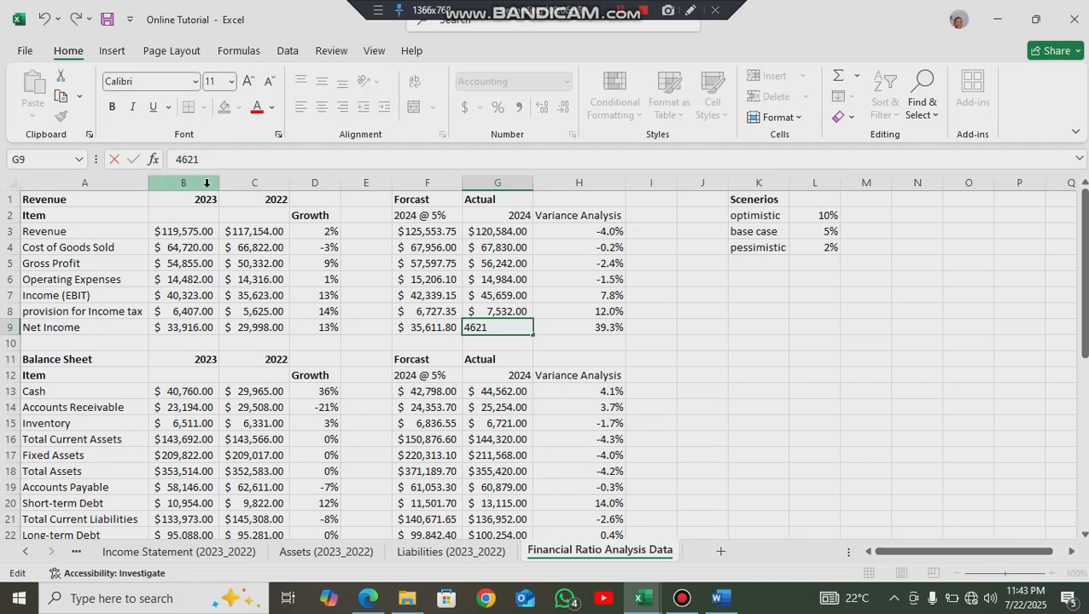
type("38")
key("Return")
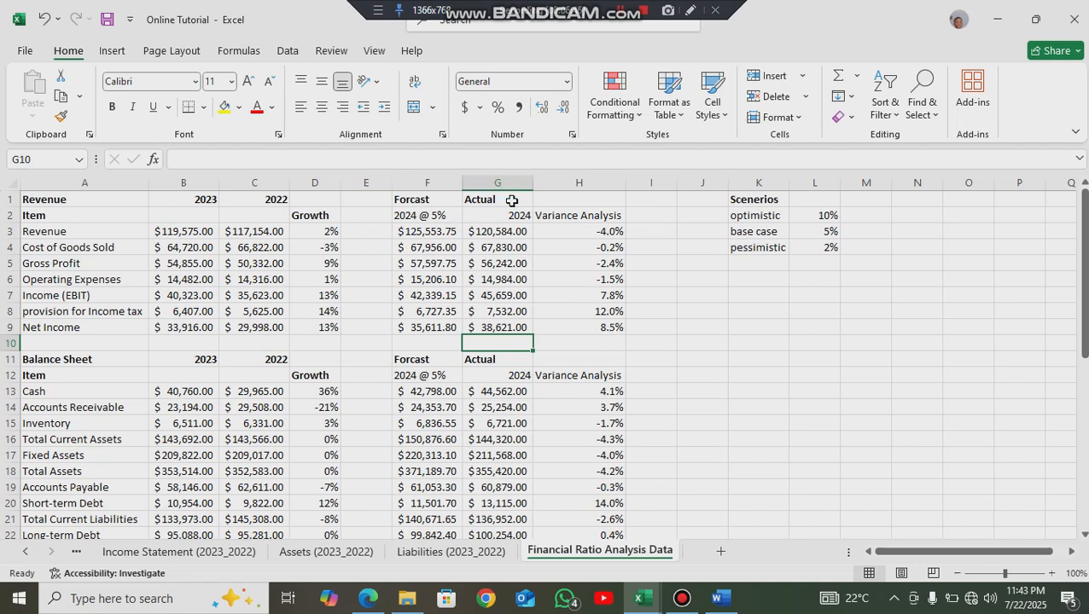
- Review the 2024 actual income statement figures, the Cost of Goods Sold row and the balance sheet variances
left_click_drag(509, 210, 496, 327)
left_click(487, 278)
left_click_drag(497, 232, 502, 323)
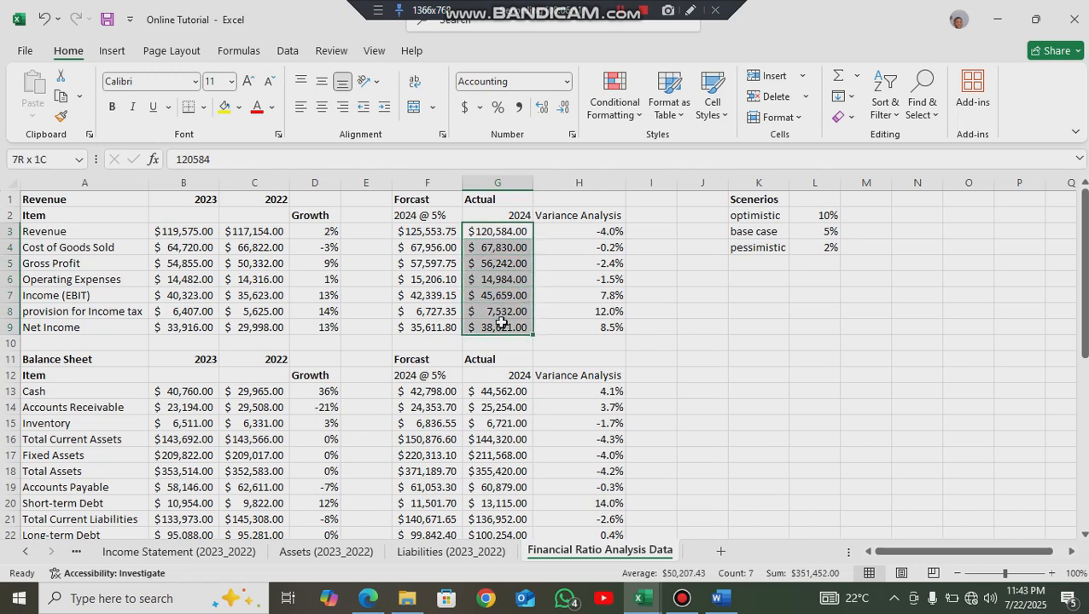
left_click(497, 246)
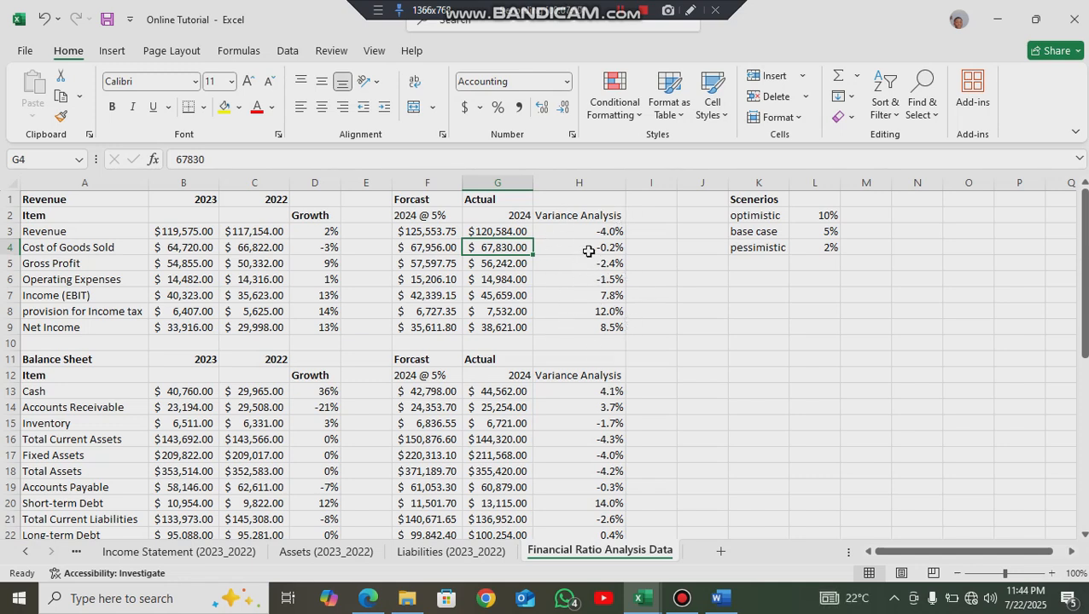
left_click(70, 247)
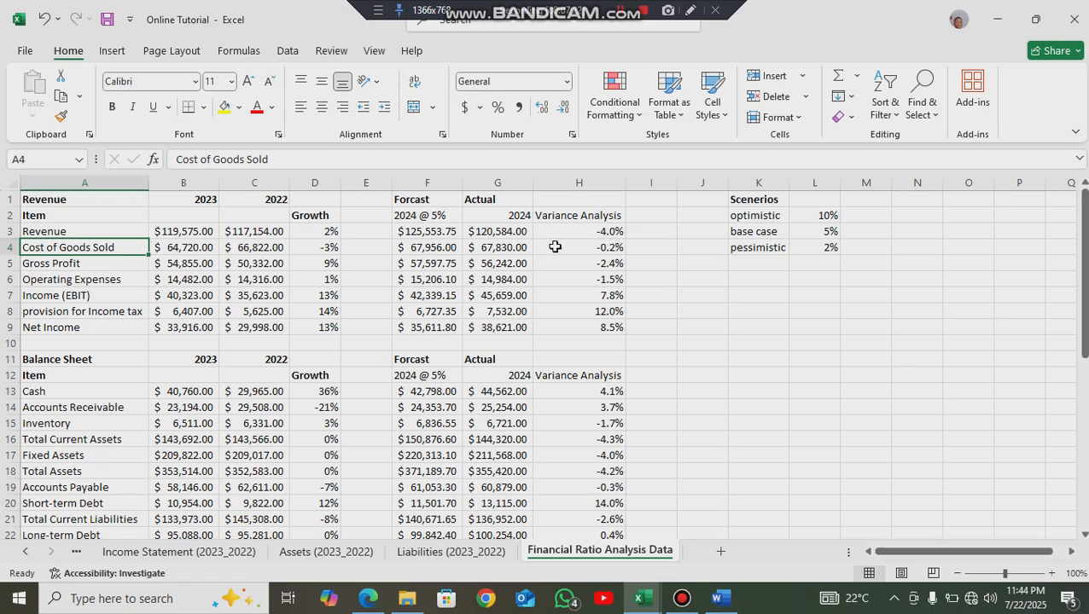
scroll(560, 276, "down", 4)
scroll(560, 276, "up", 2)
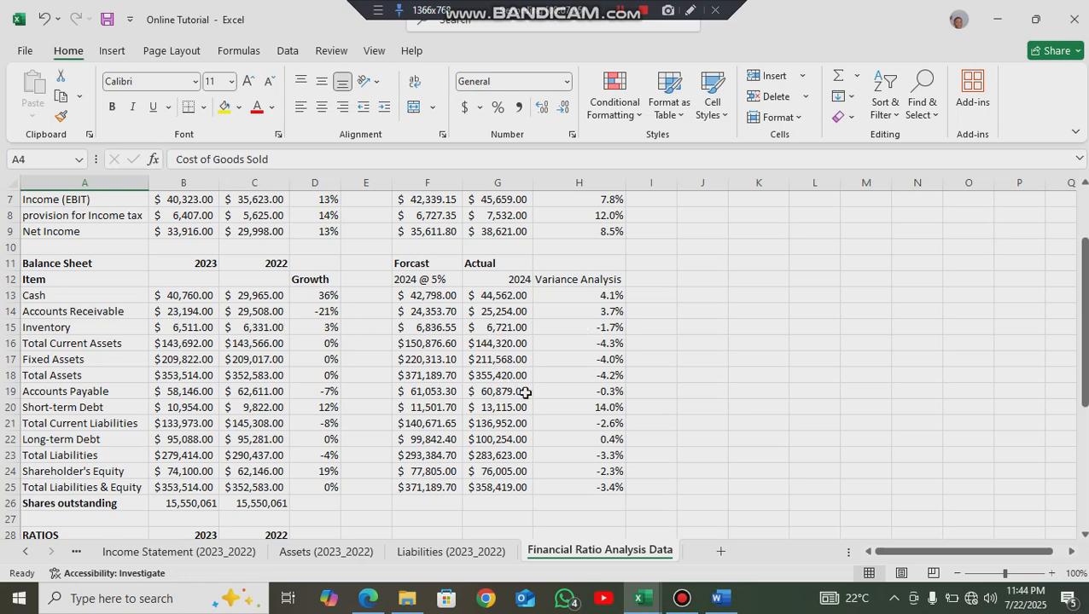
scroll(485, 402, "up", 2)
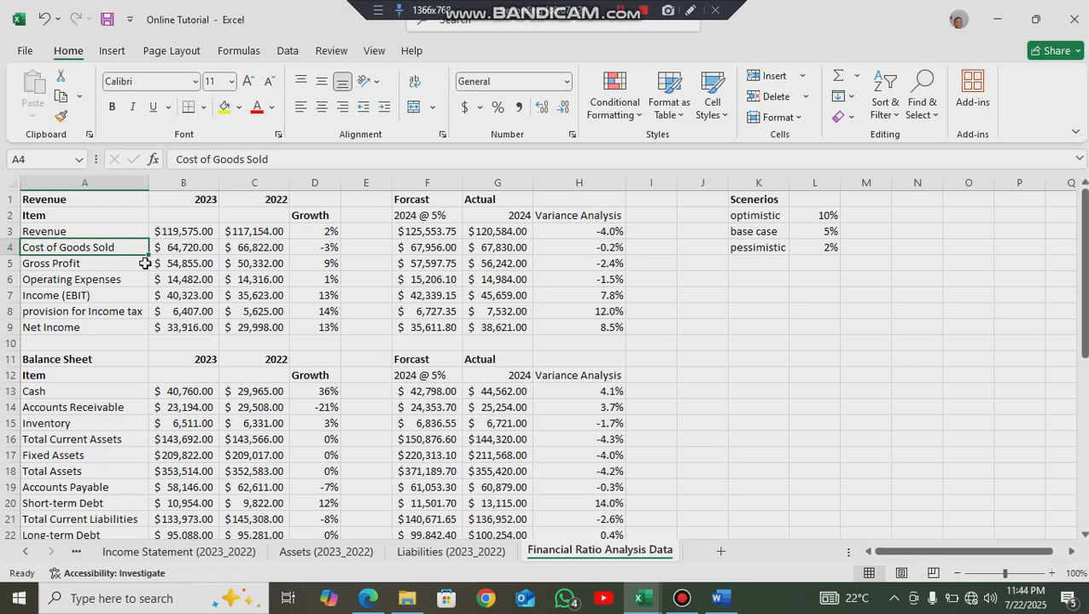
- Check the 2023 revenue, cost and operating expense figures against the Income Statement (2023_2022) sheet and return to Financial Ratio Analysis Data
left_click(173, 231)
left_click(175, 249)
left_click(179, 277)
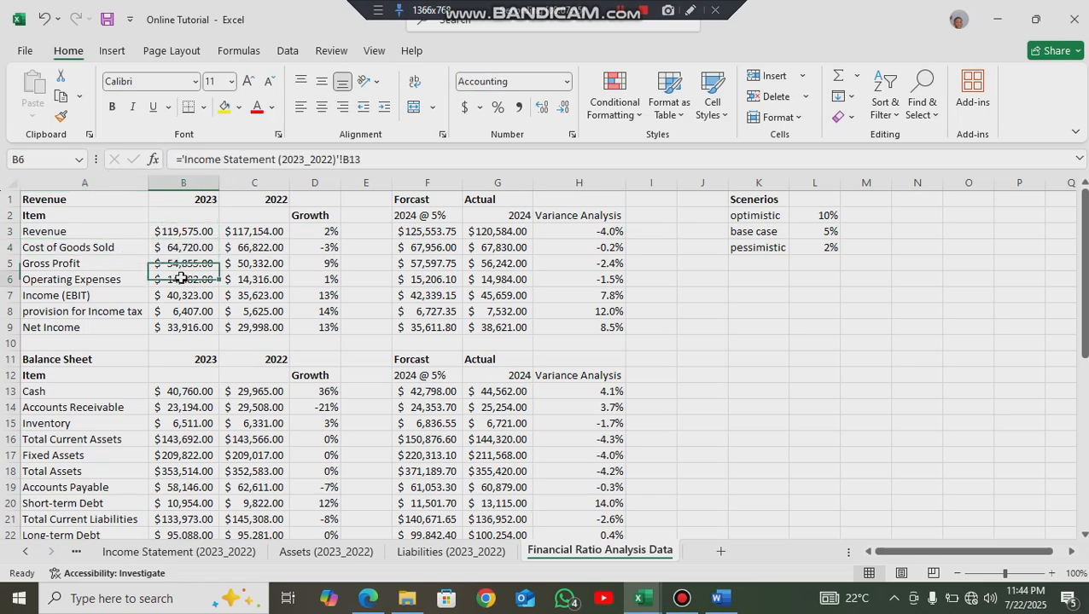
left_click(294, 552)
left_click(243, 555)
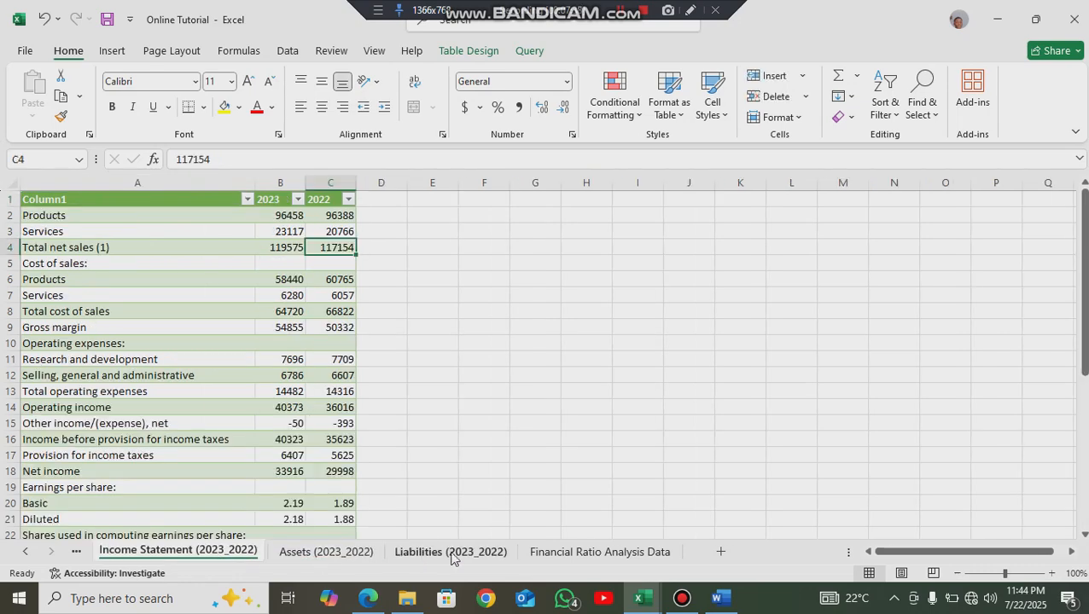
left_click(532, 553)
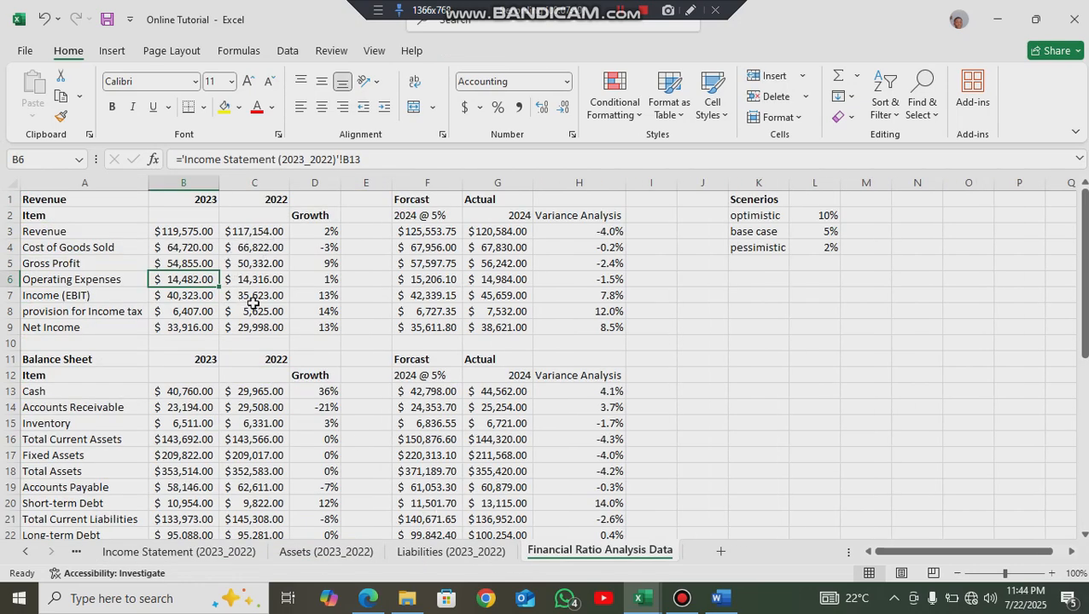
- Review the calculated ratios and the ratio notes in the Financial Ratio Analysis Word document, and return to the Excel analysis sheet
scroll(253, 303, "down", 7)
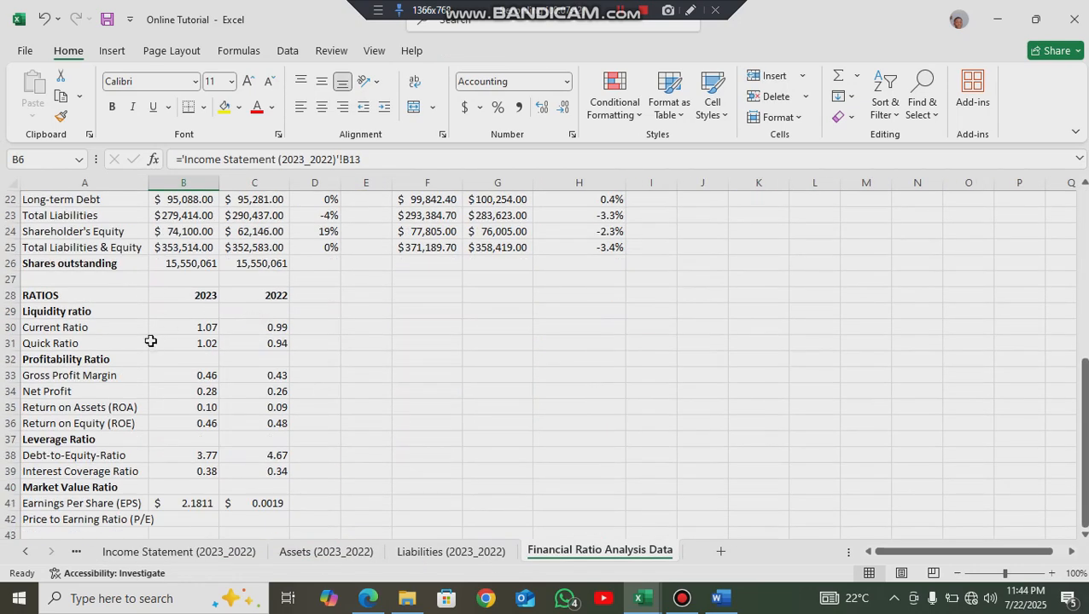
scroll(150, 340, "down", 1)
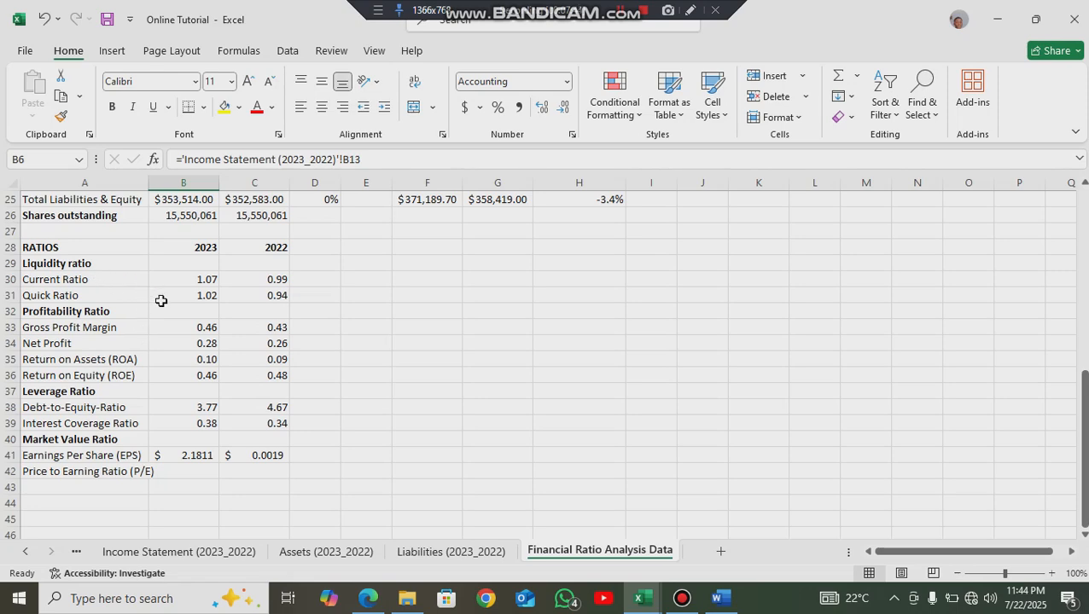
key("alt+Tab")
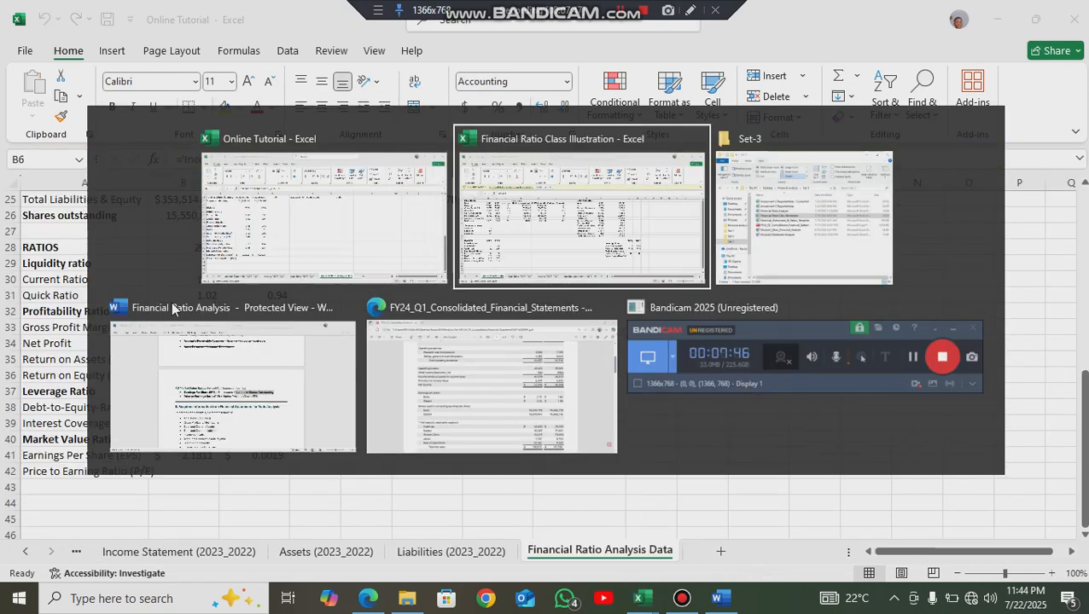
left_click(175, 308)
scroll(372, 316, "up", 4)
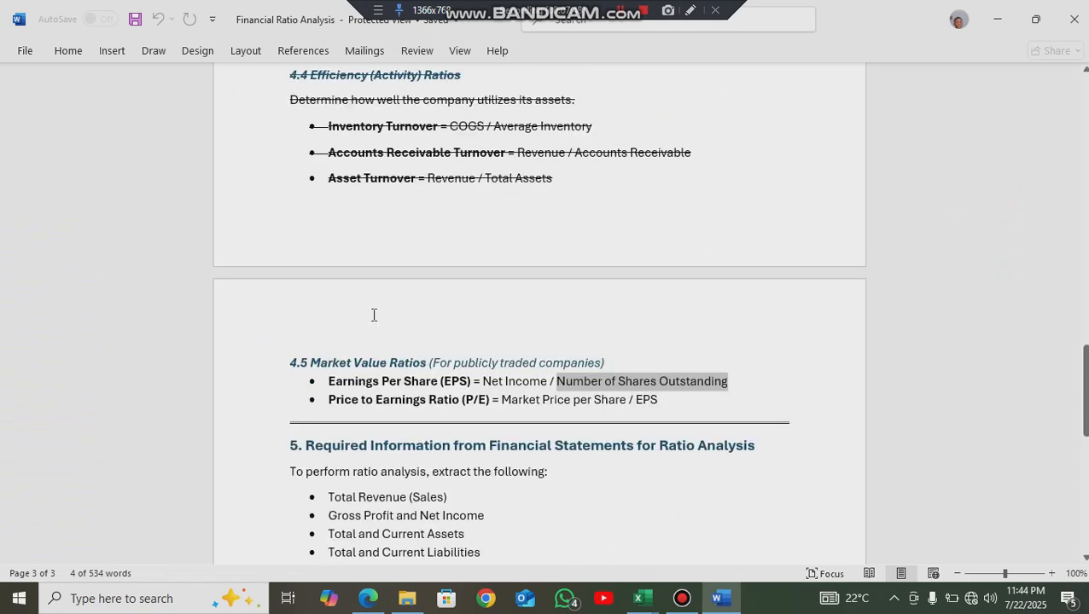
scroll(373, 315, "up", 12)
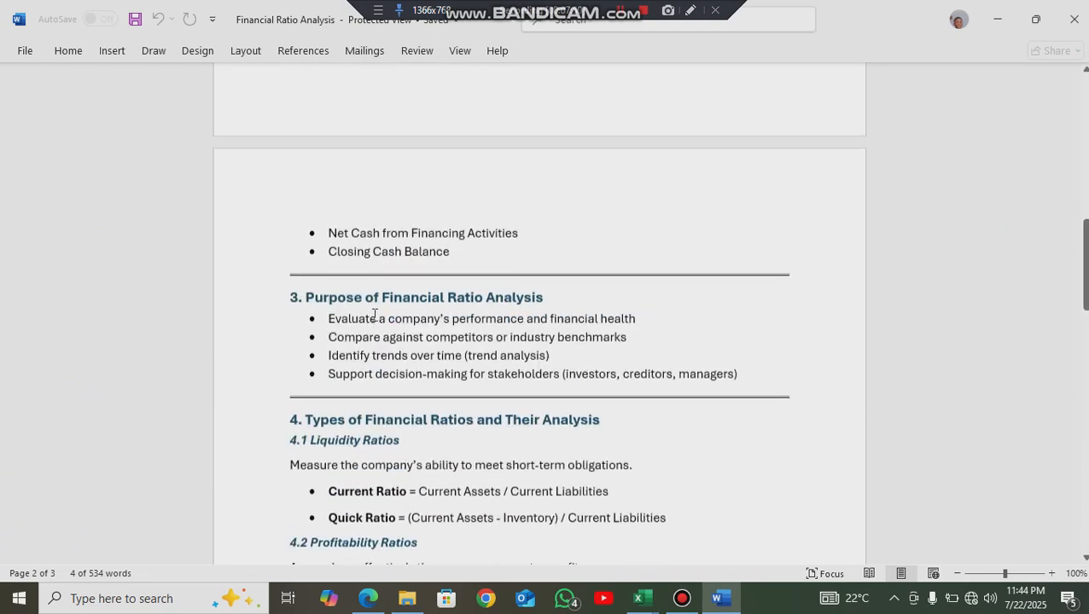
key("alt+Tab")
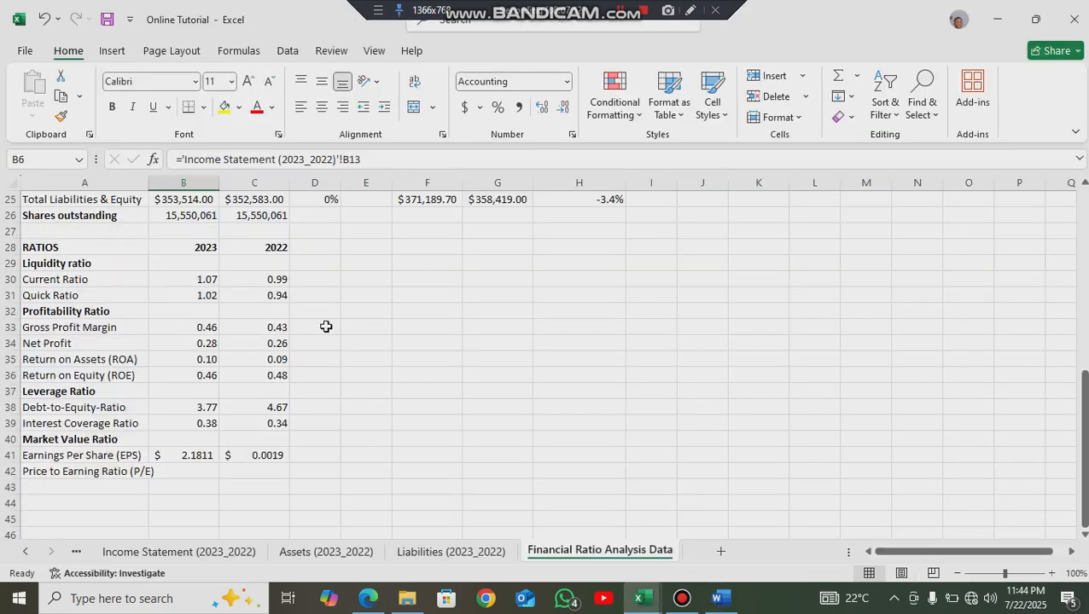
scroll(260, 333, "up", 5)
scroll(268, 333, "up", 3)
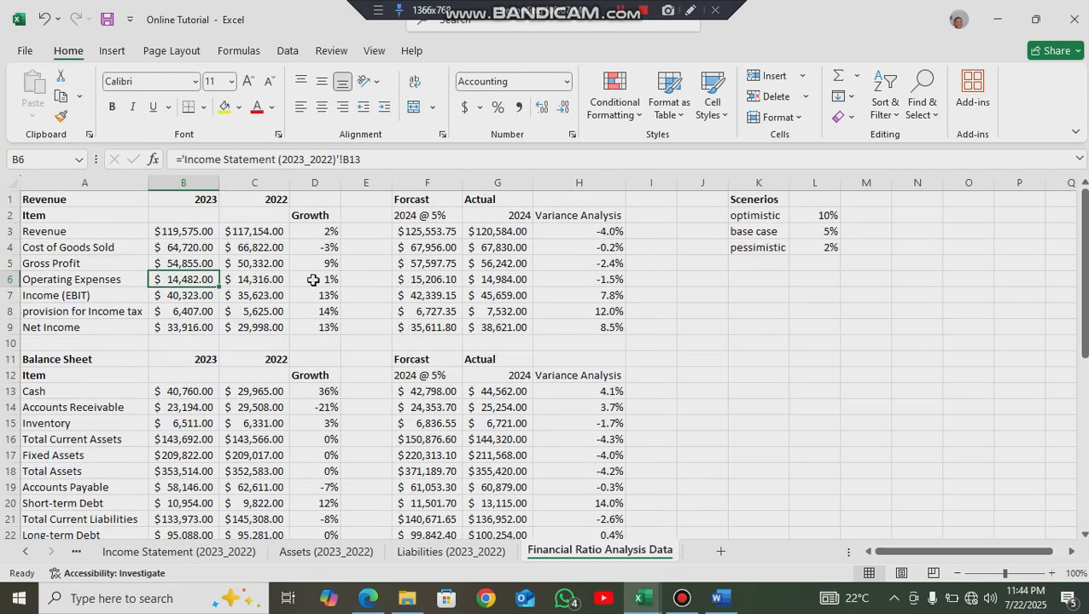
- Review the revenue growth formula, the three scenario rates, the 5% forecast heading and the 2024 actual Revenue and Cost of Goods Sold
left_click(325, 232)
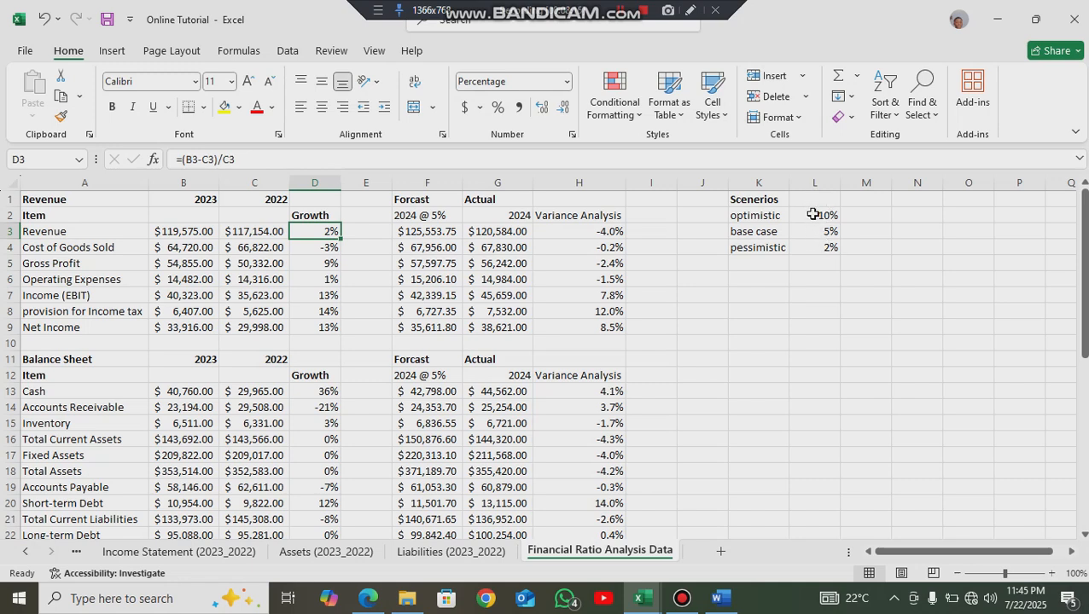
left_click(747, 210)
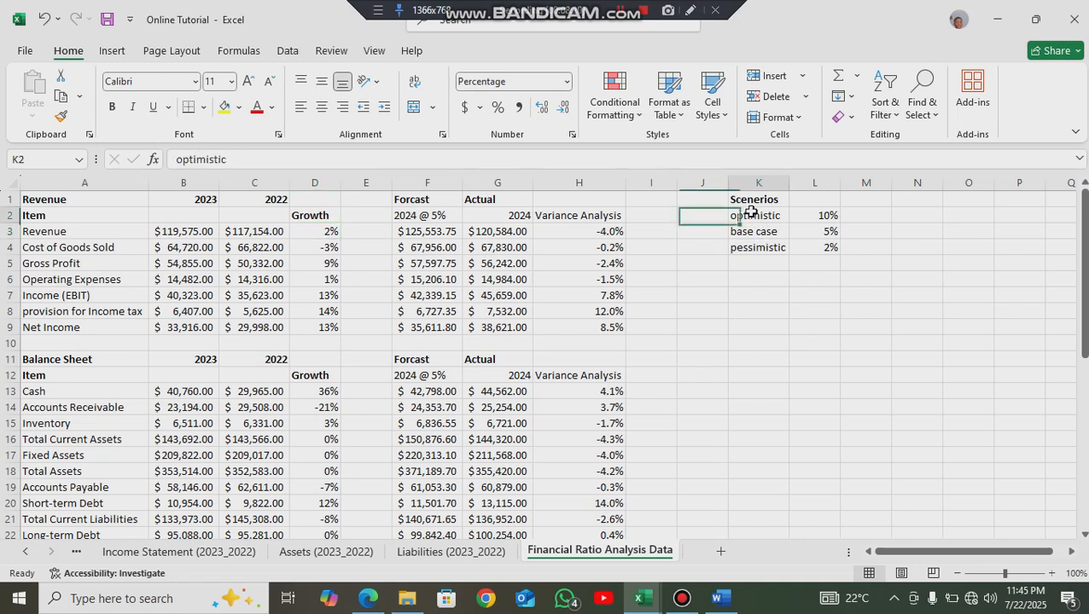
left_click_drag(747, 210, 826, 248)
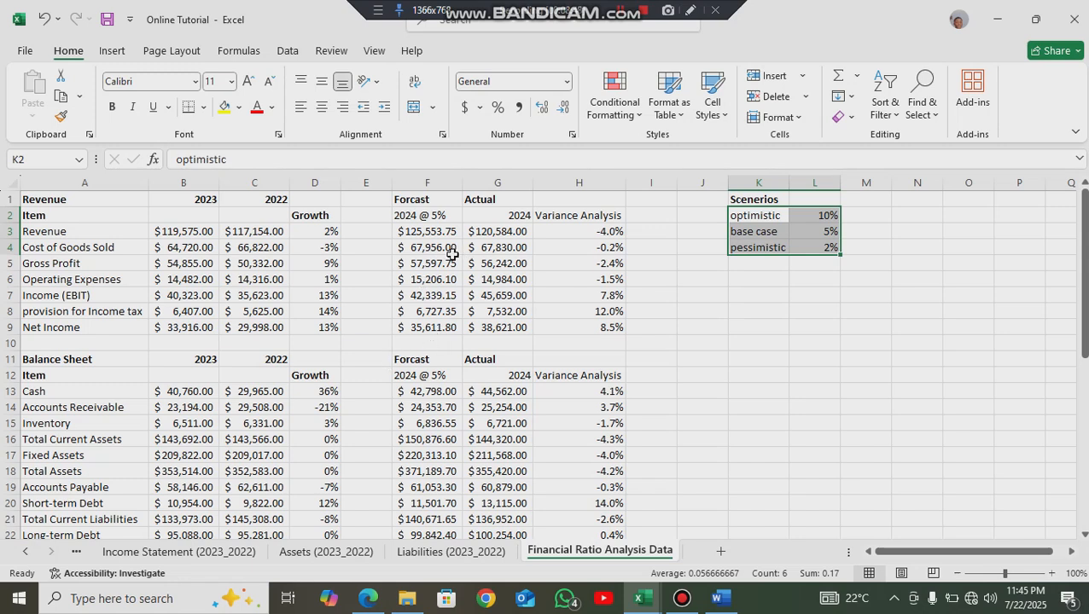
left_click(419, 218)
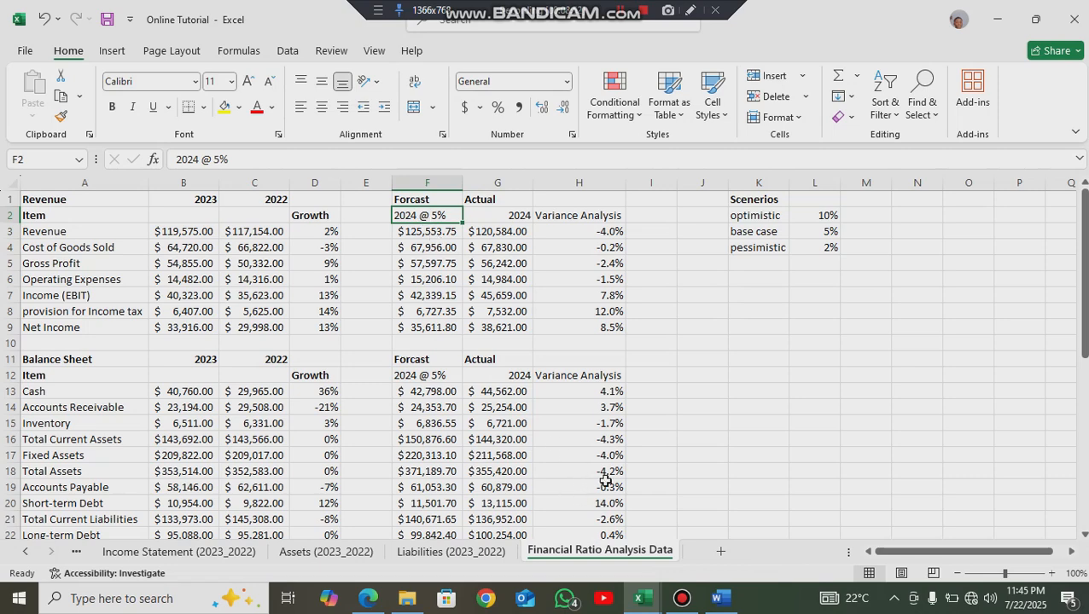
left_click(498, 230)
left_click(504, 244)
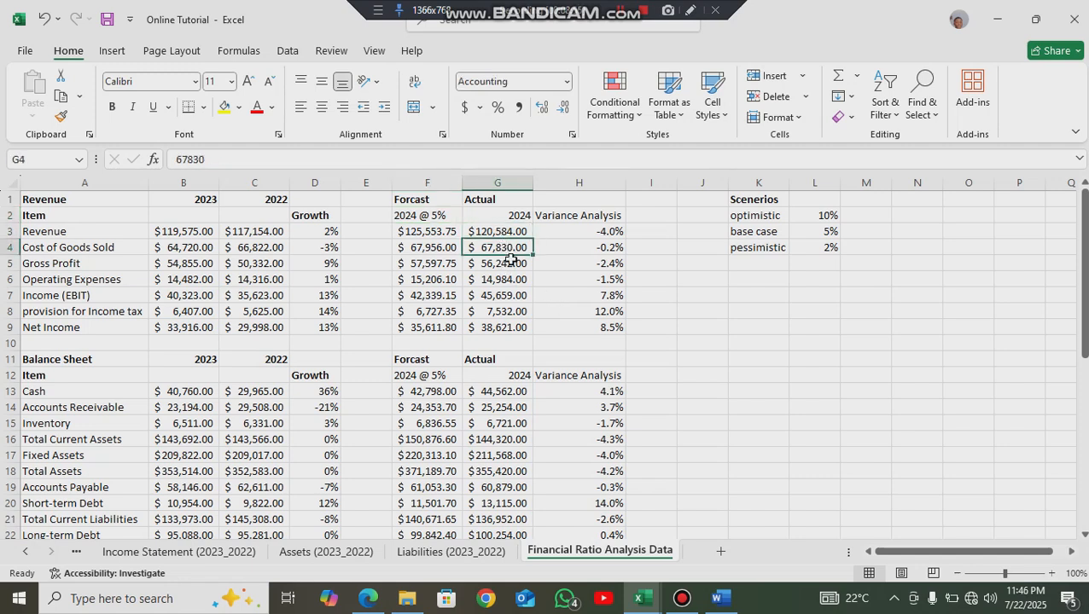